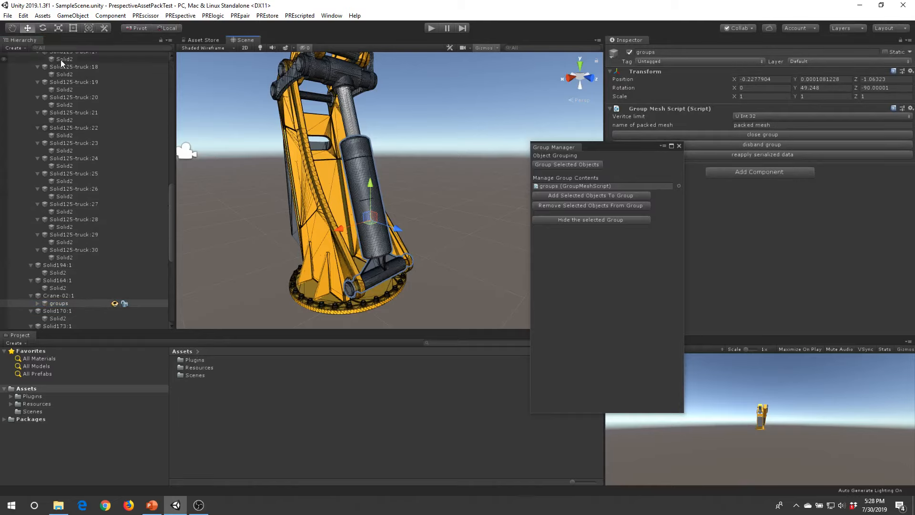
Expand the group under Crane-02:1 and remove the hydraulic cylinder's Solid2 mesh from it
drag(173, 255, 176, 272)
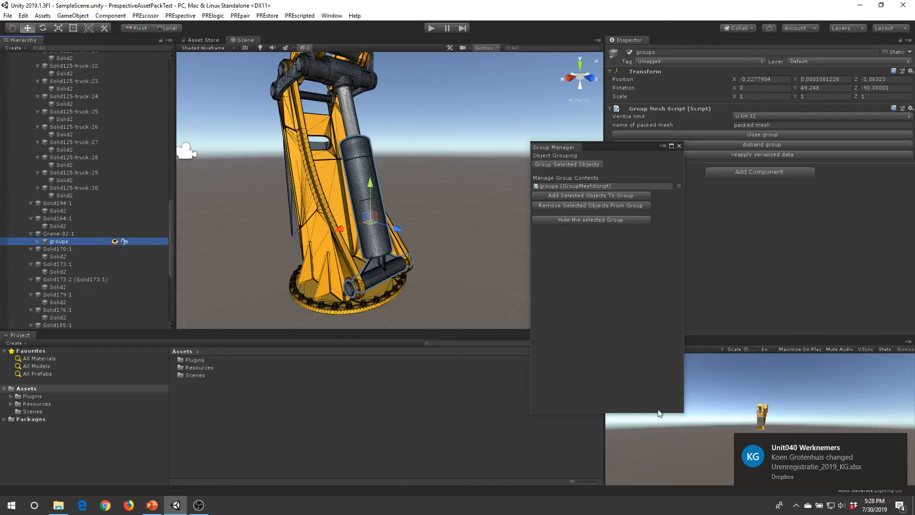
scroll(445, 220, up, 2)
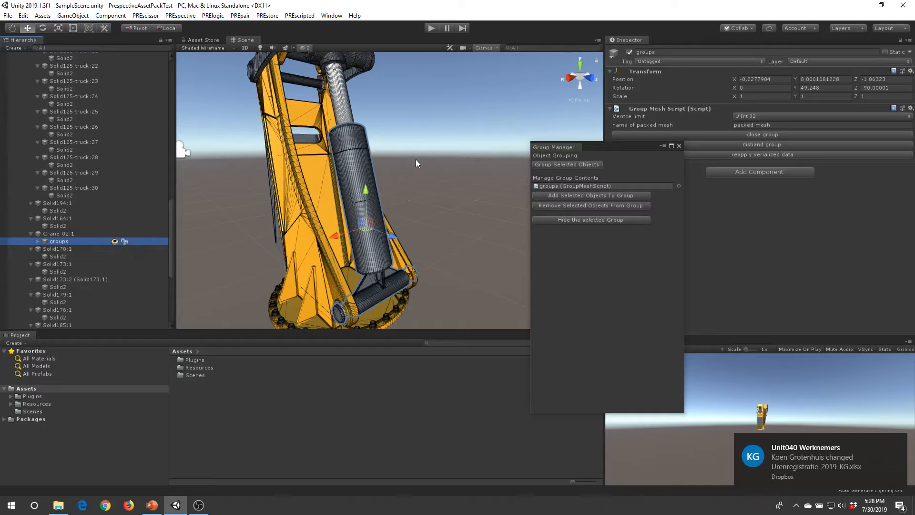
click(37, 242)
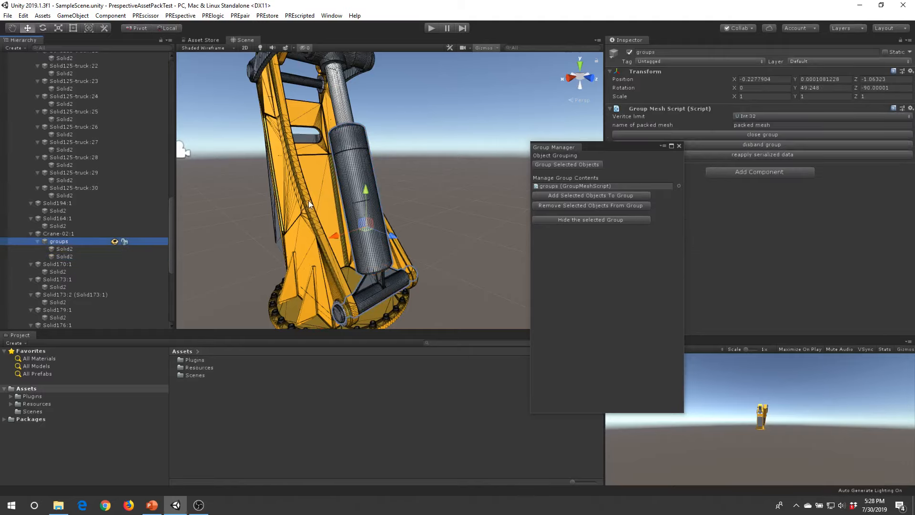
click(63, 249)
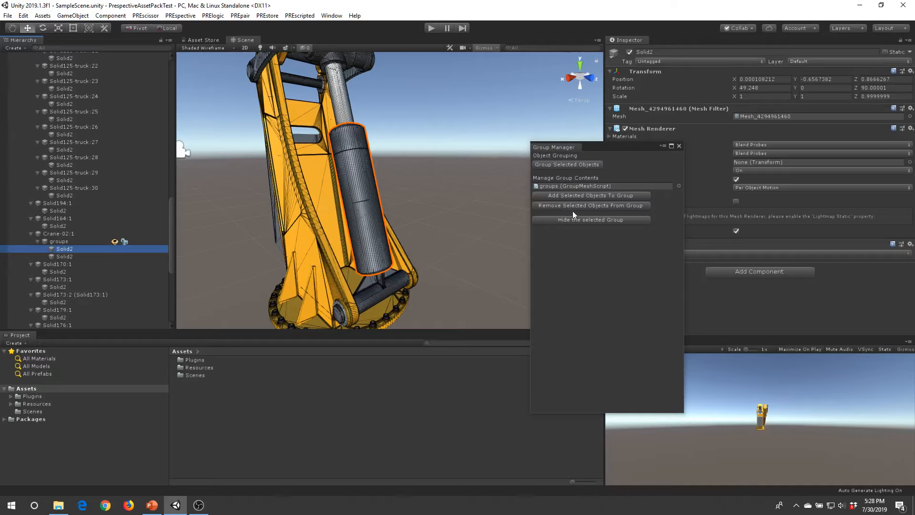
click(587, 204)
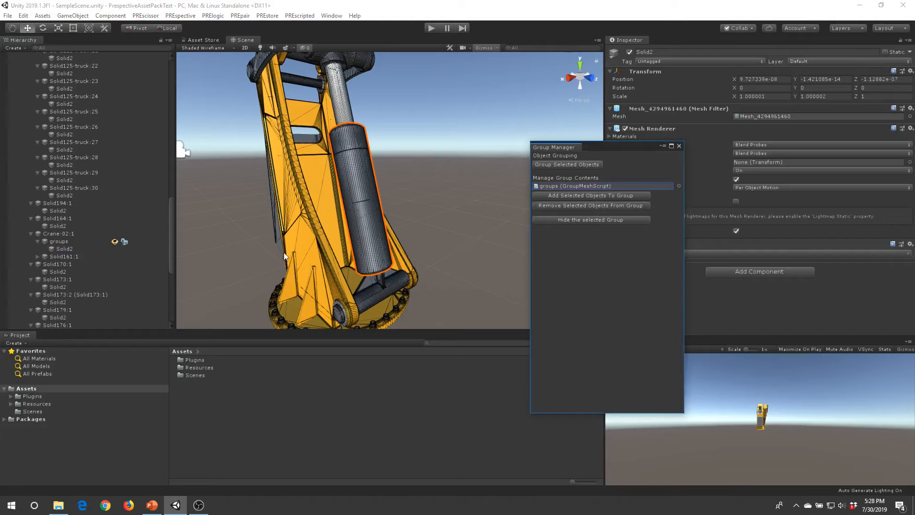
Add the hydraulic cylinder's Solid2 mesh from Solid161:1 back into the Crane-02:1 group, and move the Group Manager clear of the group settings
scroll(117, 307, down, 3)
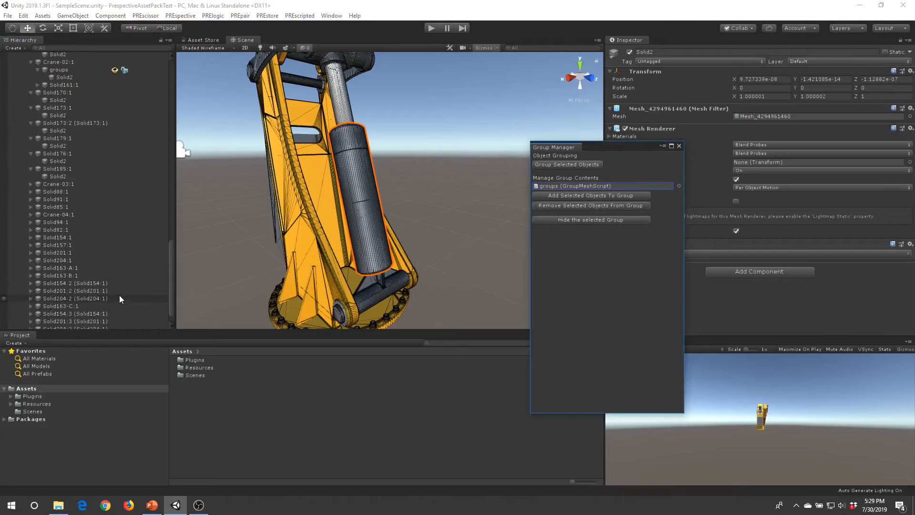
click(415, 185)
click(364, 197)
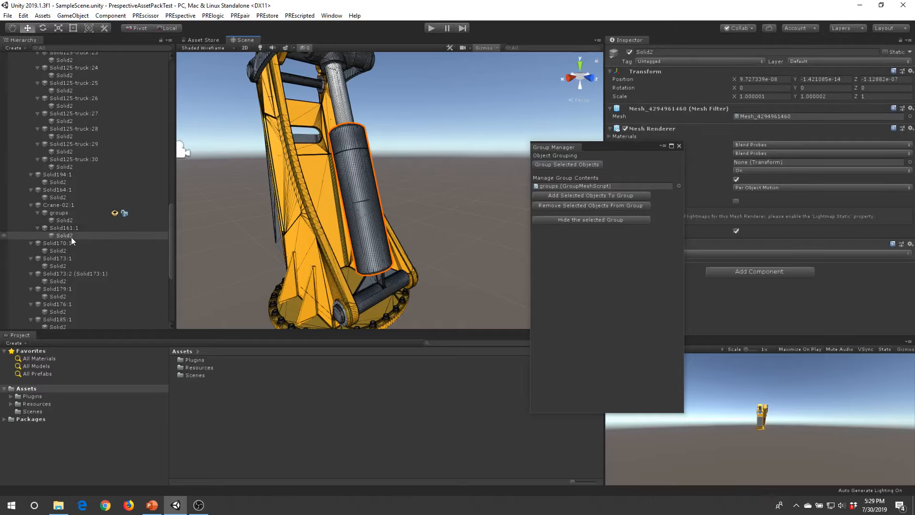
click(87, 213)
click(362, 202)
click(576, 196)
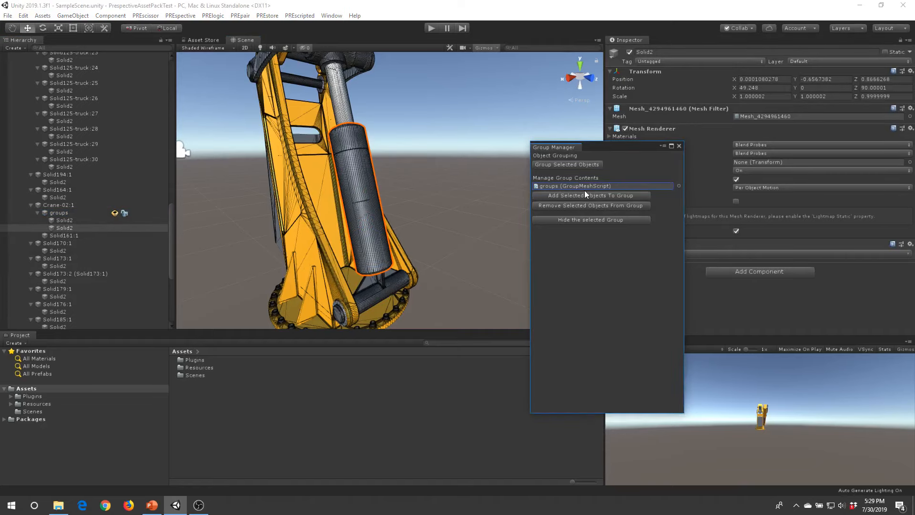
drag(608, 147, 632, 197)
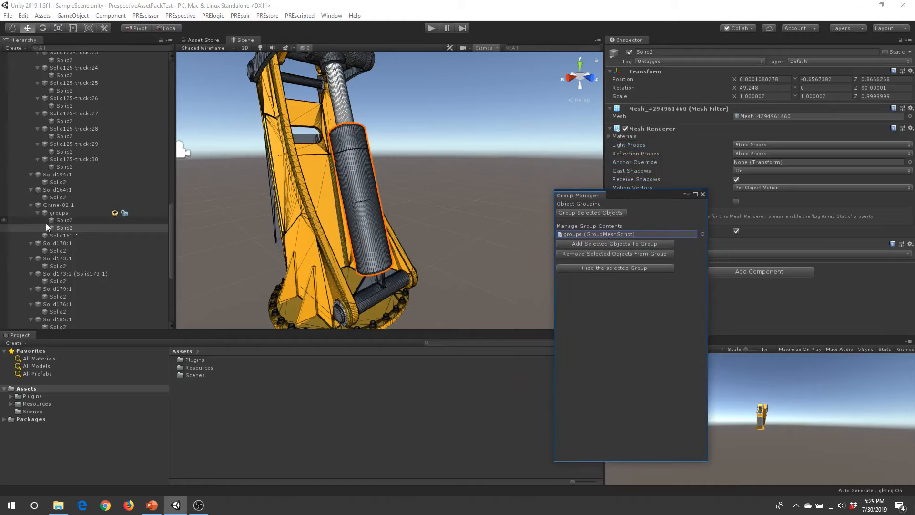
Select the Crane-02:1 group and close it into a packed mesh
click(67, 214)
click(412, 188)
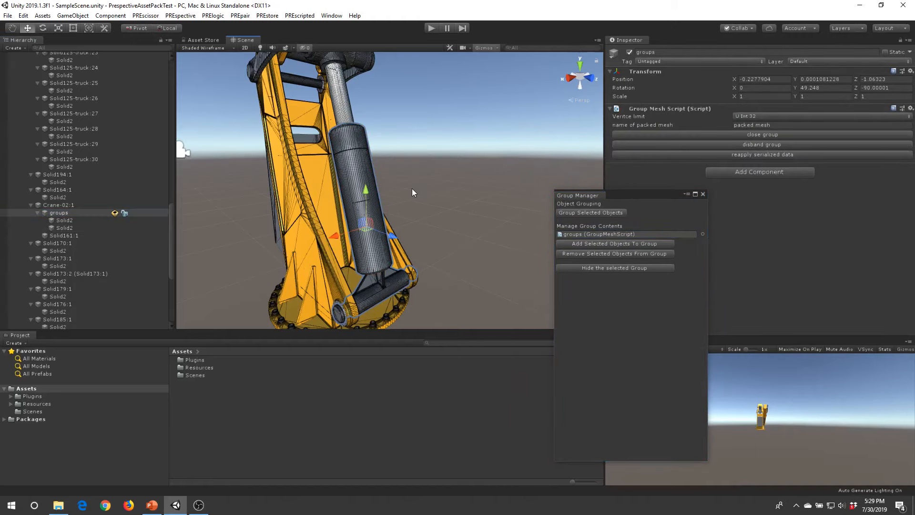
middle_drag(451, 222, 442, 204)
click(348, 164)
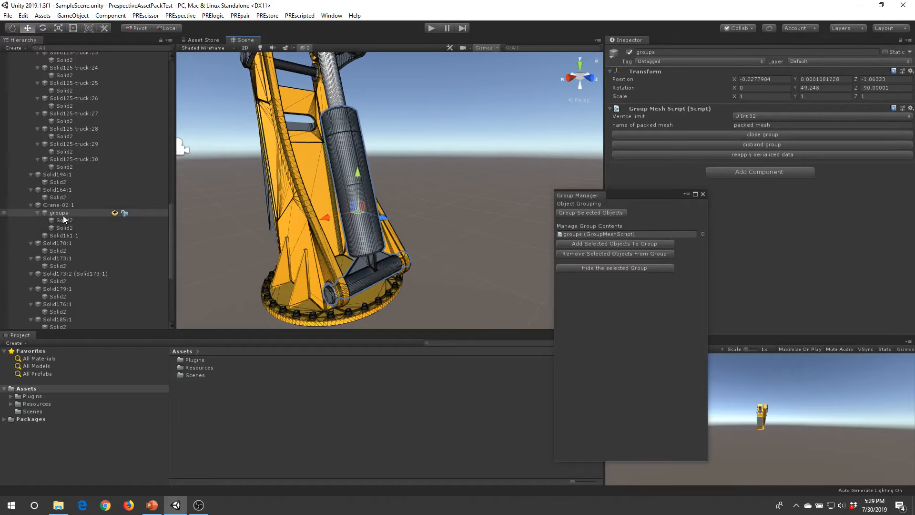
click(724, 134)
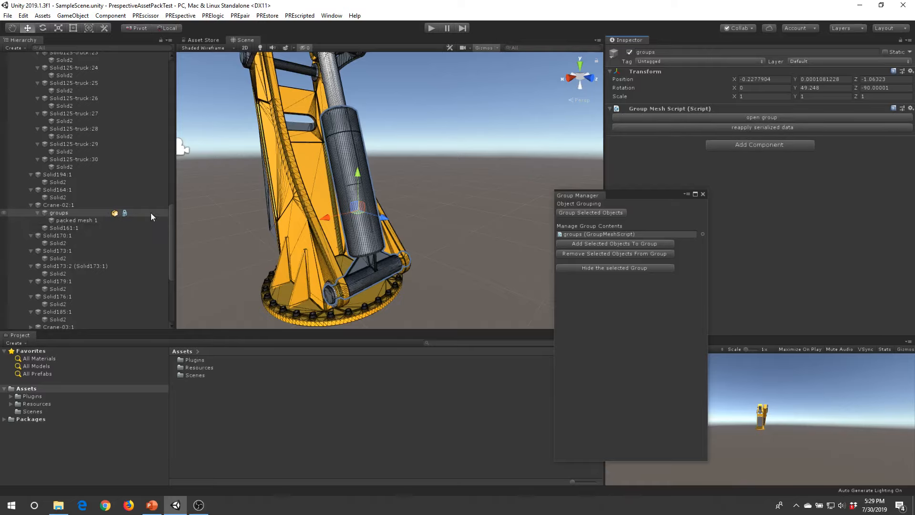
Select the group through its packed mesh in the scene hierarchy, reopen the group, and clear the selection
click(82, 220)
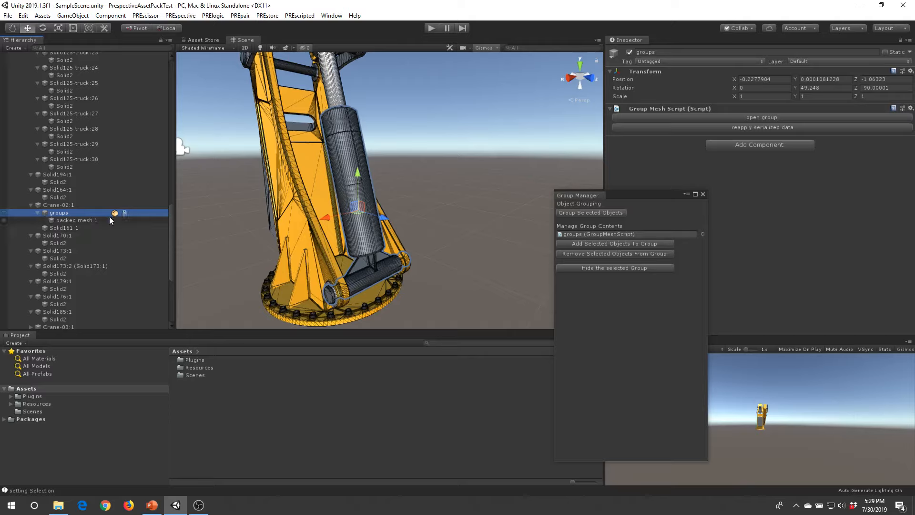
click(100, 221)
click(93, 222)
click(765, 117)
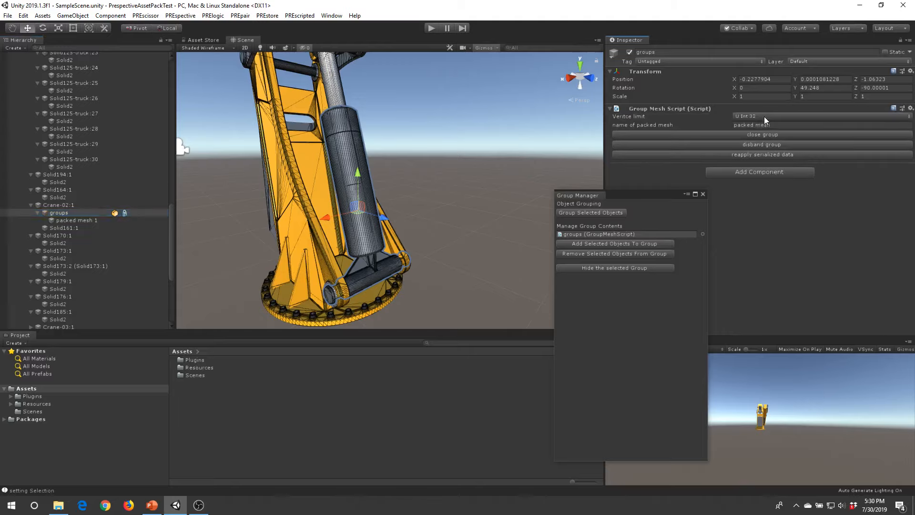
click(442, 142)
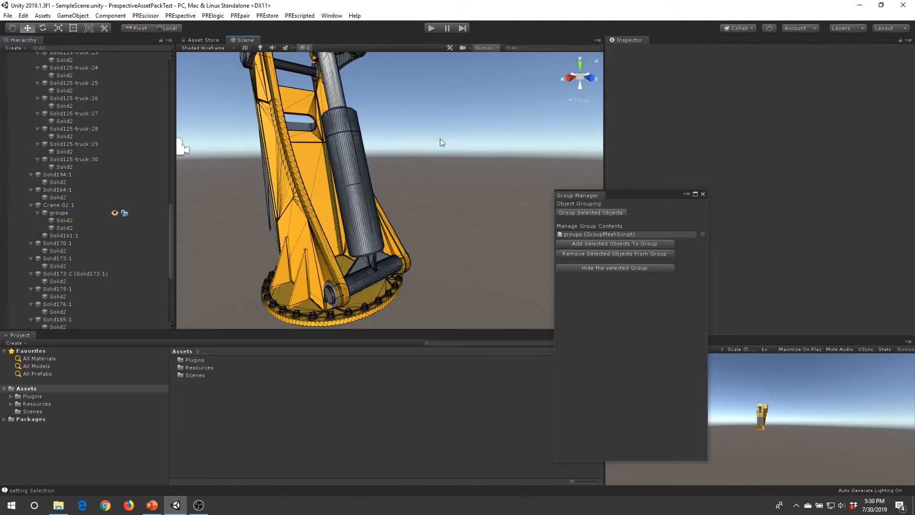
Deactivate the Crane-02:1 group so the lower hydraulic cylinder and its pin are hidden
middle_drag(440, 139, 441, 176)
scroll(441, 177, down, 3)
scroll(441, 177, up, 1)
alt+drag(442, 179, 449, 202)
middle_drag(449, 202, 409, 172)
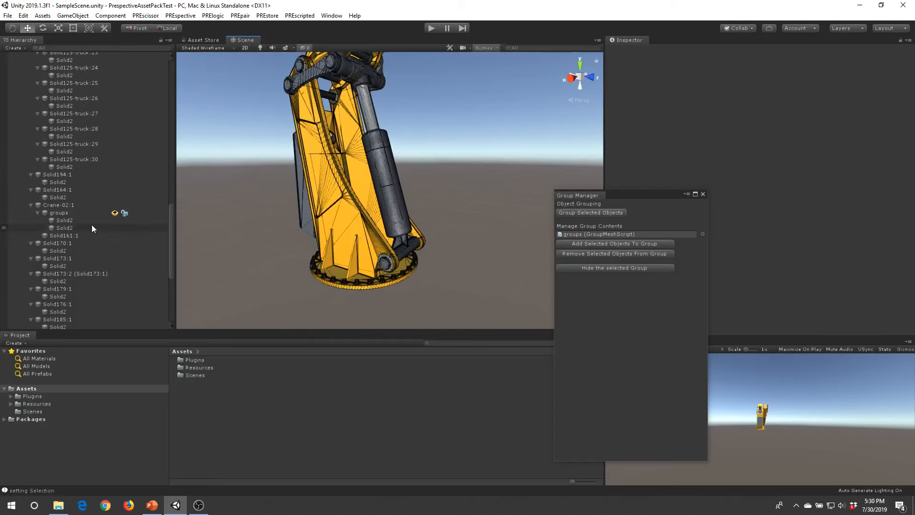
click(76, 212)
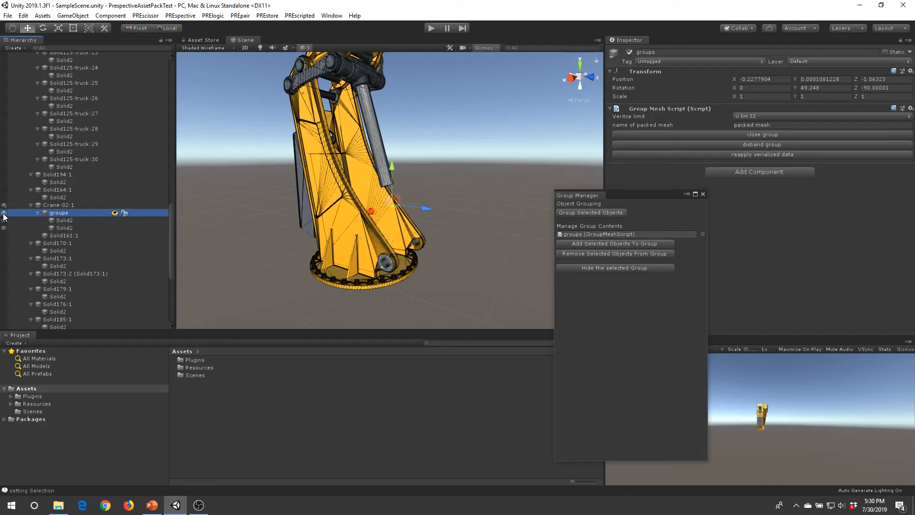
click(629, 52)
Group the exposed piston rod of Solid176:1 with the cylindrical joint of Solid179:1 at its upper end
scroll(441, 186, up, 5)
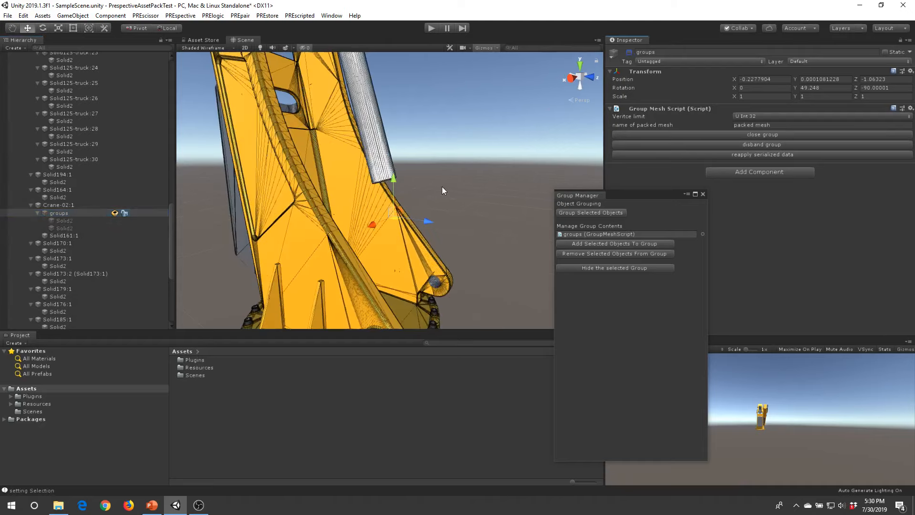
click(363, 175)
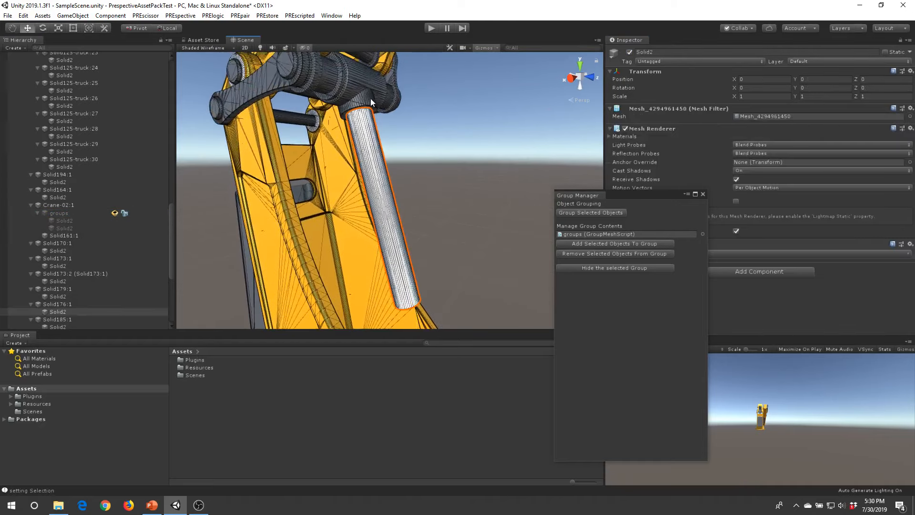
shift+click(358, 90)
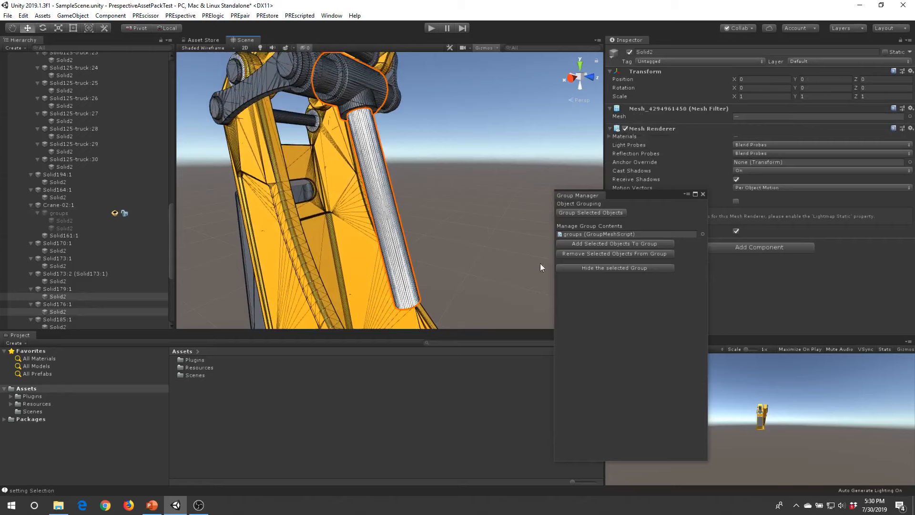
click(596, 212)
Create a group from the long dark link of Solid164:1 that connects the crane column to the piston joint
middle_drag(429, 128, 335, 238)
click(422, 208)
click(267, 218)
alt+drag(268, 219, 99, 209)
alt+drag(228, 208, 265, 221)
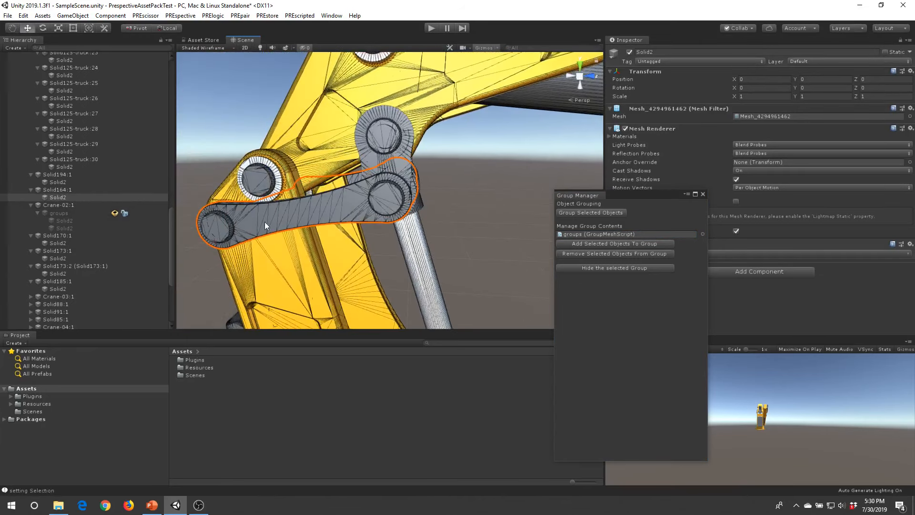
click(602, 213)
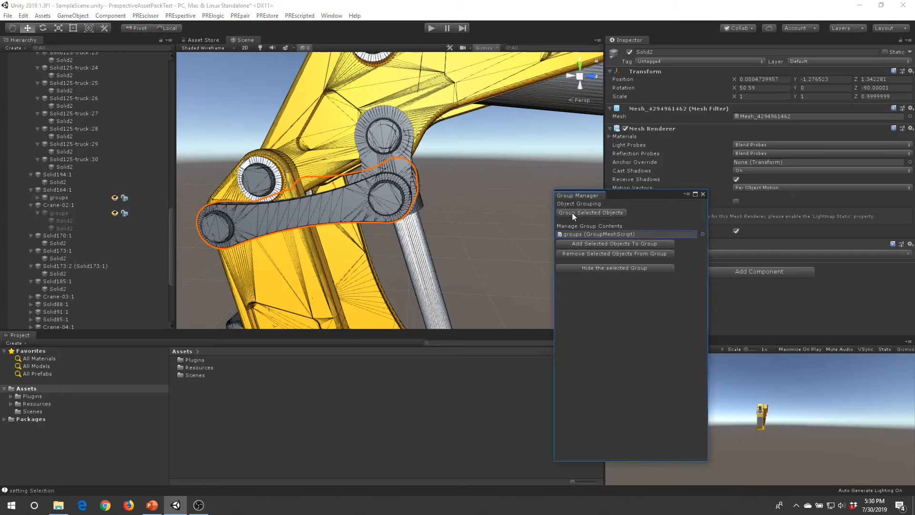
Group the upper pin of Solid170:1 with the two short side links, Solid173:1 and Solid173:2
click(458, 201)
alt+drag(455, 209, 339, 188)
scroll(339, 187, down, 3)
click(257, 142)
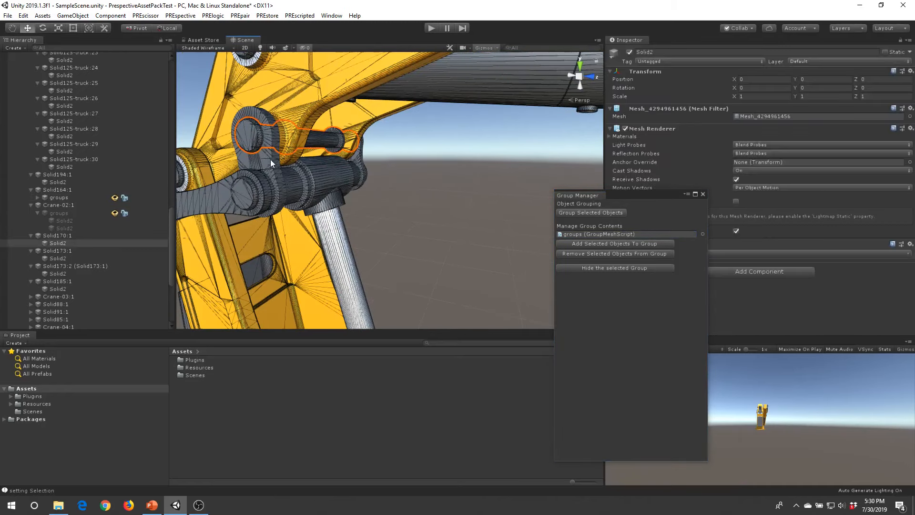
shift+click(270, 163)
shift+click(359, 159)
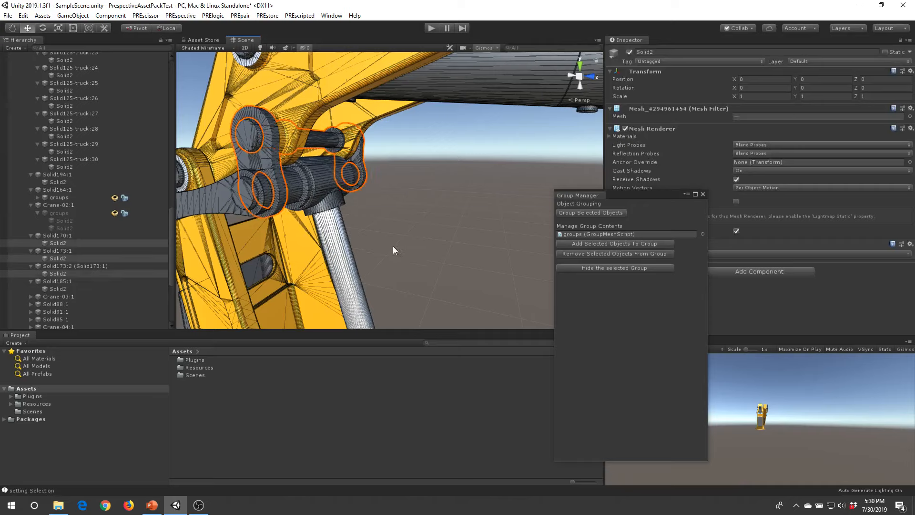
click(591, 212)
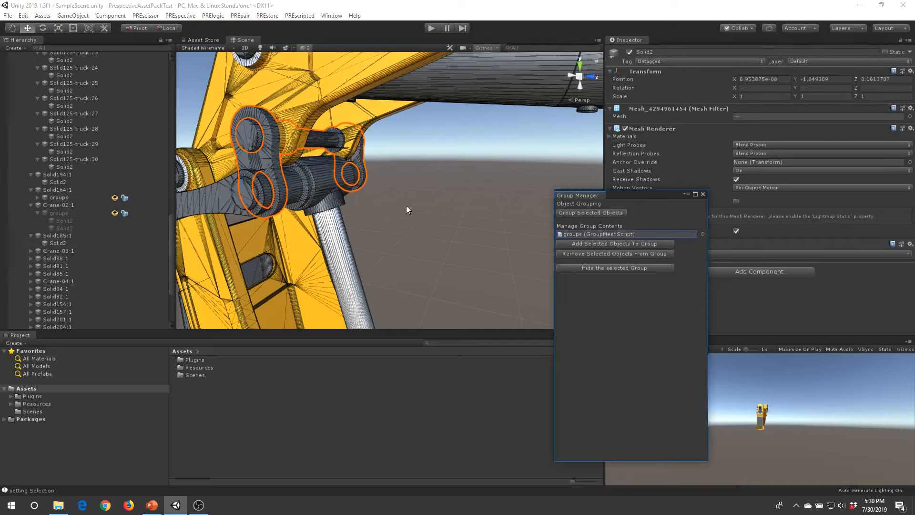
Select the newly created groups around the piston joint to examine which parts each one contains
click(397, 206)
click(291, 191)
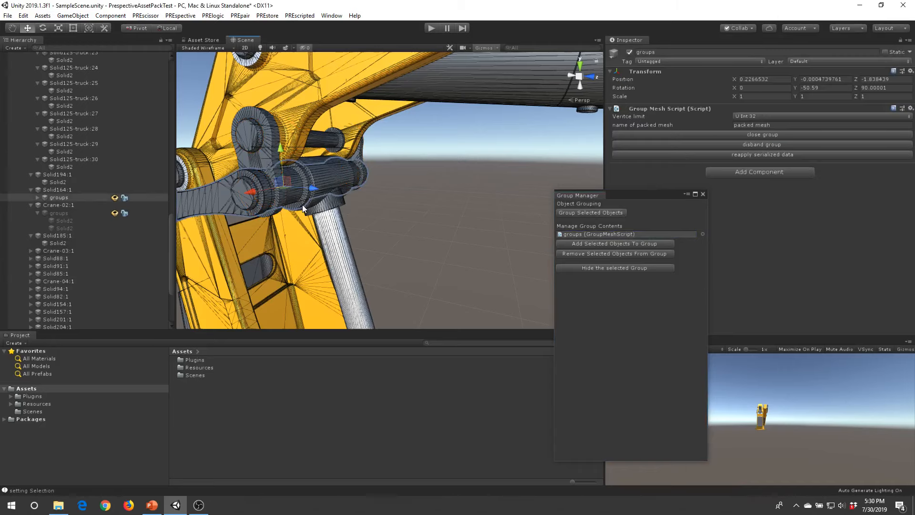
scroll(302, 204, down, 5)
click(311, 162)
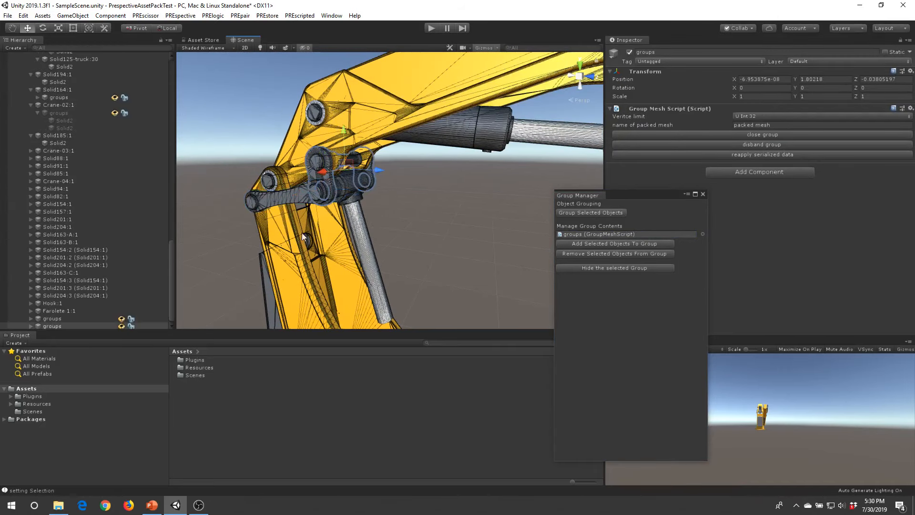
middle_drag(291, 245, 307, 182)
scroll(333, 208, down, 5)
scroll(333, 207, up, 5)
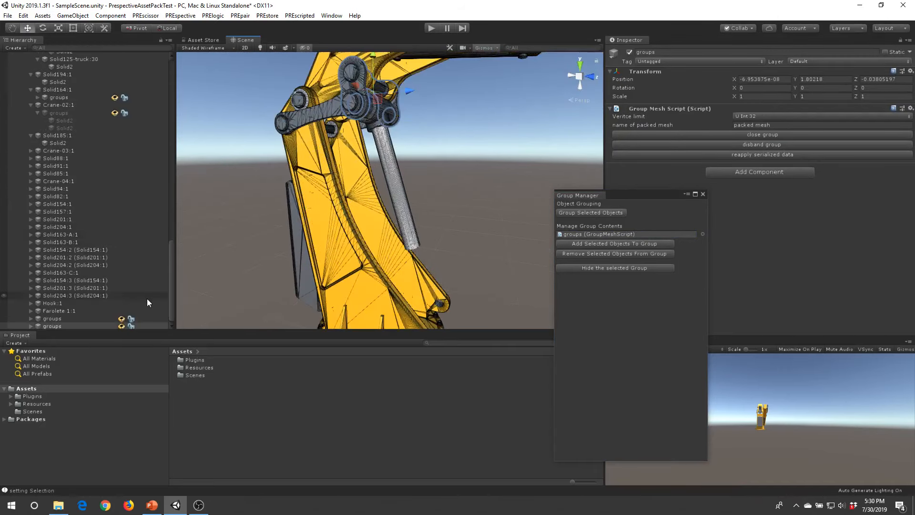
ctrl+click(96, 319)
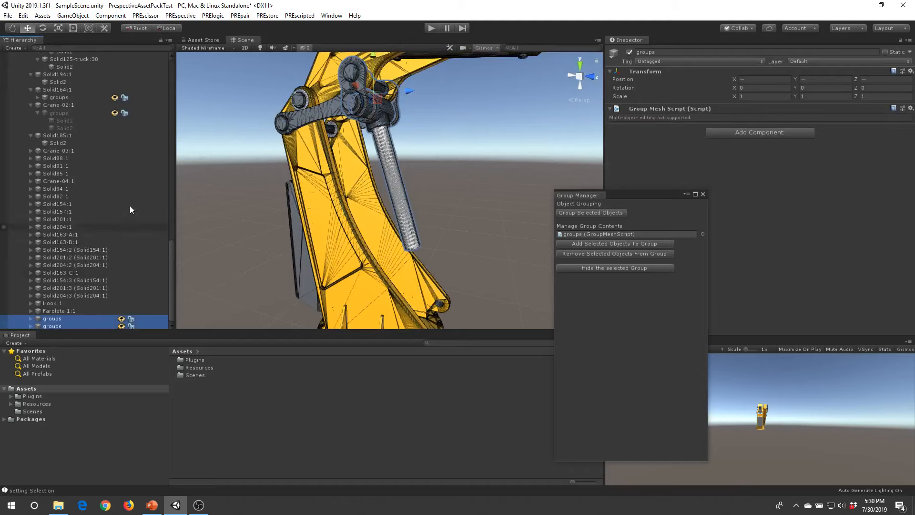
Deactivate the group under Solid164:1 to hide the long link
click(85, 97)
scroll(359, 164, down, 3)
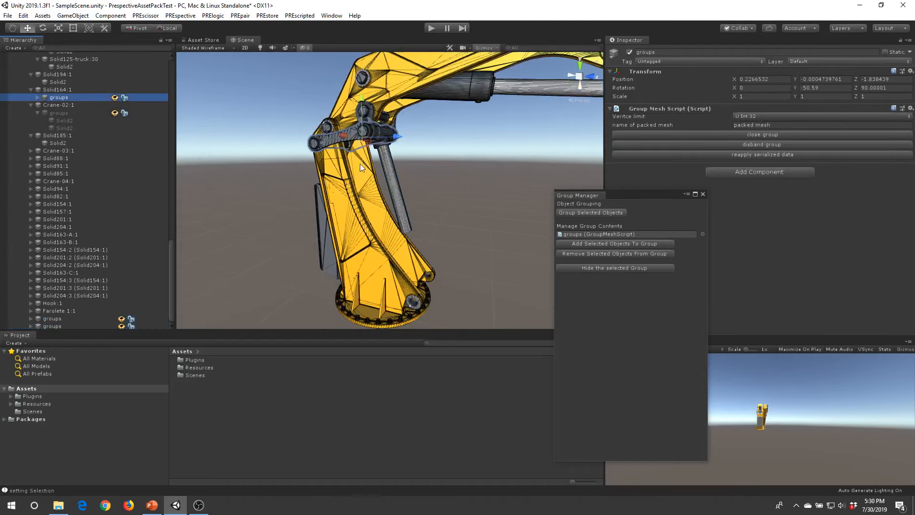
click(629, 52)
click(103, 98)
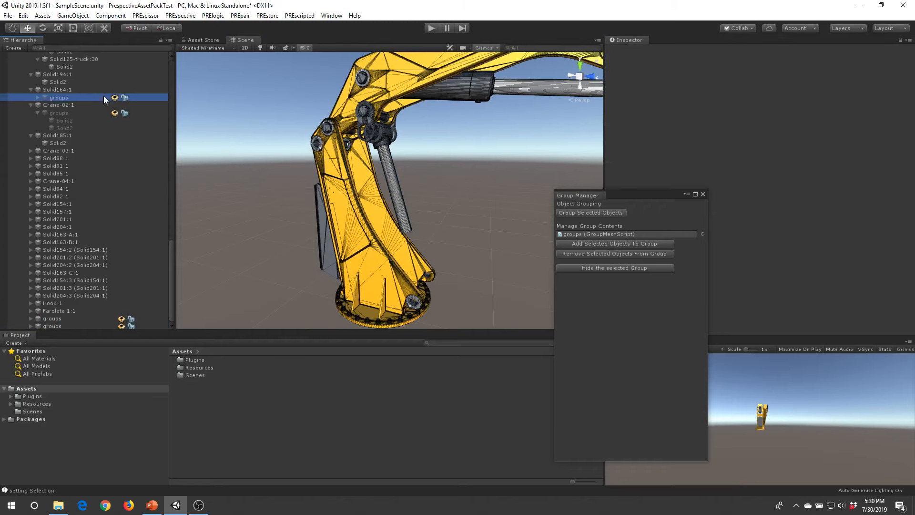
Deactivate both groups at the end of the hierarchy, hiding the piston rod assembly and the short side links
click(91, 318)
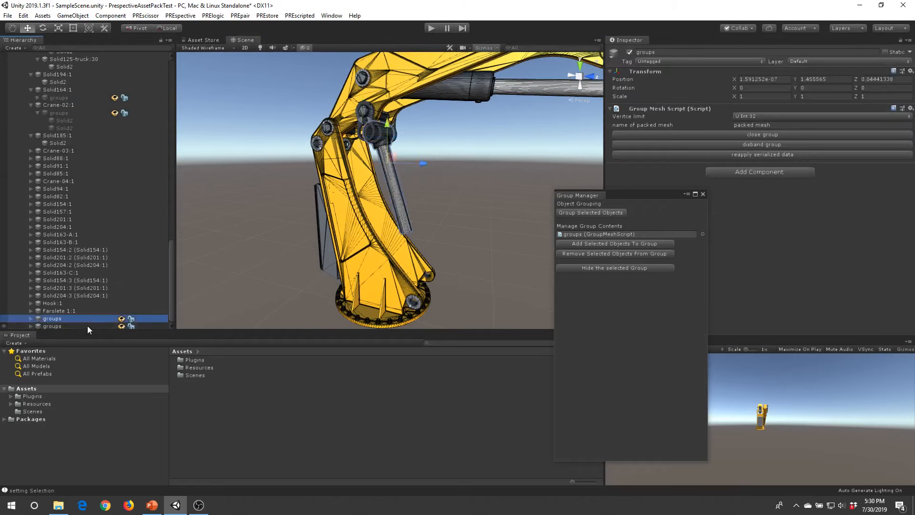
shift+click(88, 326)
click(630, 52)
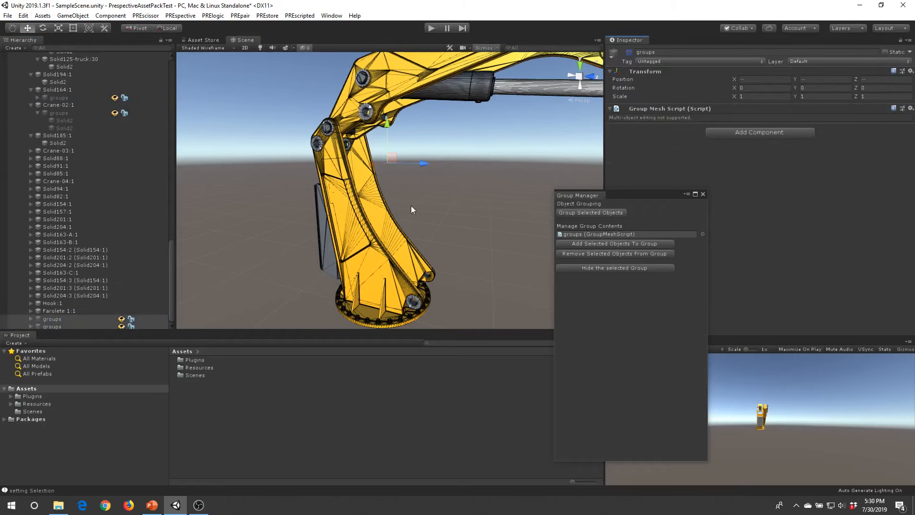
alt+drag(414, 211, 427, 216)
middle_drag(427, 212, 430, 150)
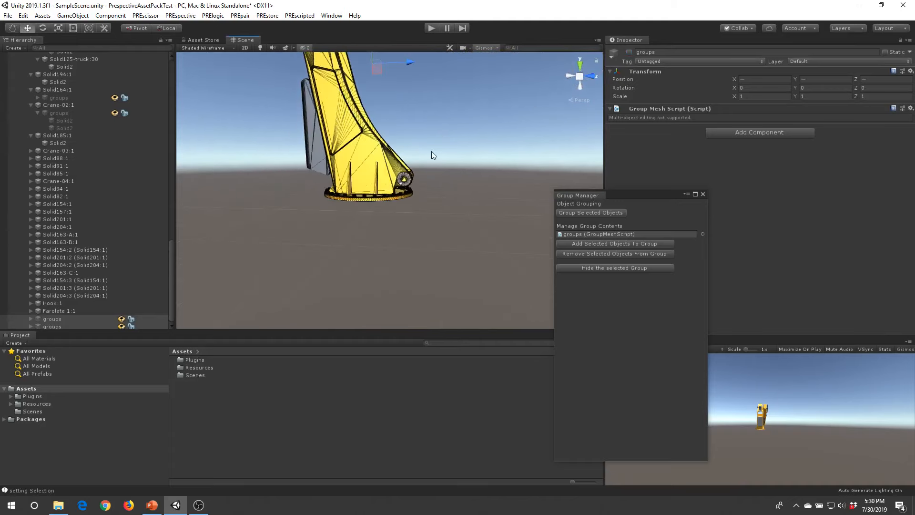
scroll(411, 196, up, 3)
right_drag(411, 196, 428, 194)
middle_drag(427, 194, 391, 277)
scroll(391, 276, down, 2)
click(407, 173)
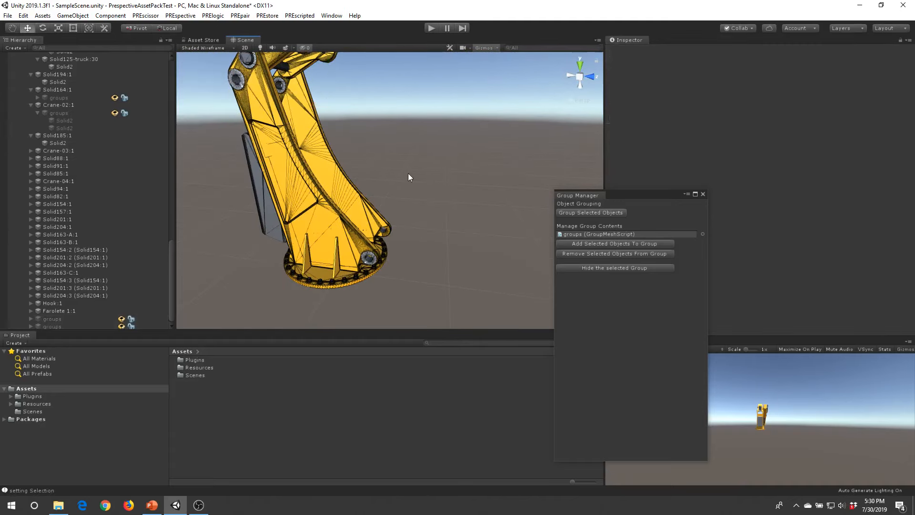
Group all parts of the crane's lower column together with its toothed base ring, and select the new group to check it
click(319, 283)
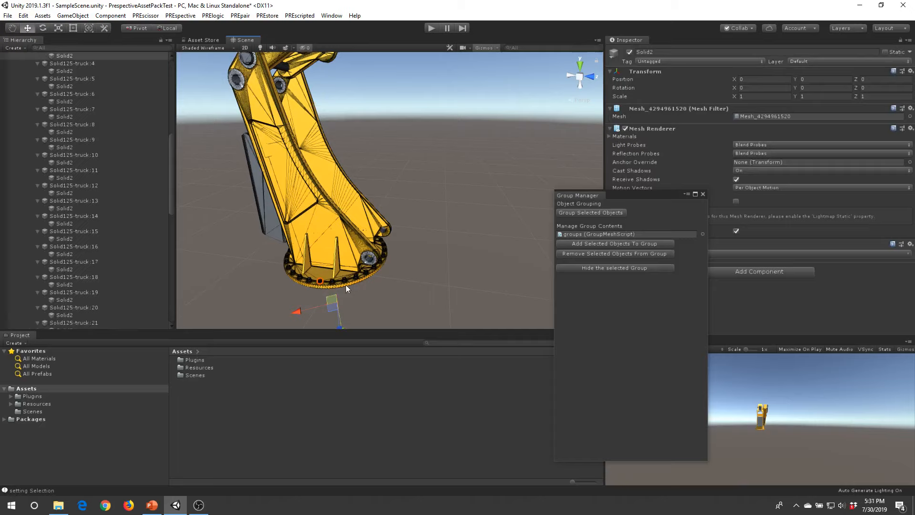
click(311, 205)
right_drag(427, 169, 410, 139)
click(408, 139)
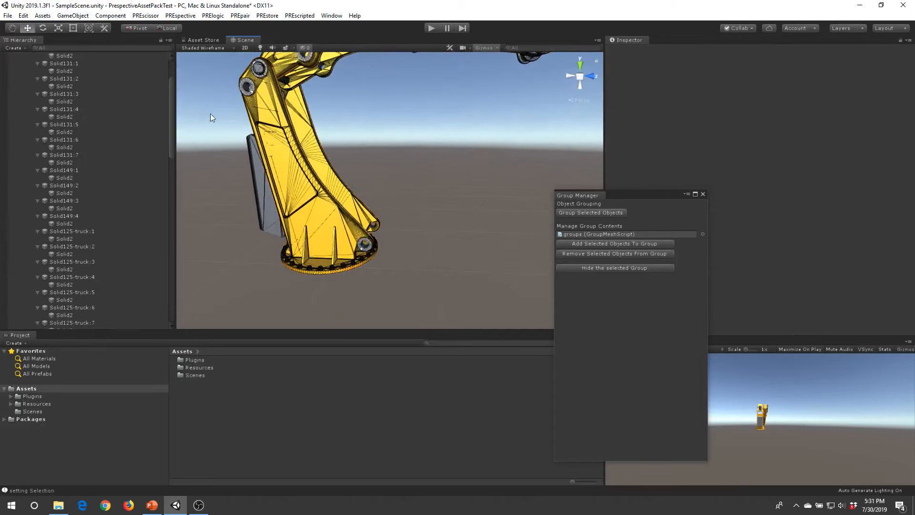
drag(197, 131, 460, 320)
middle_drag(376, 98, 427, 182)
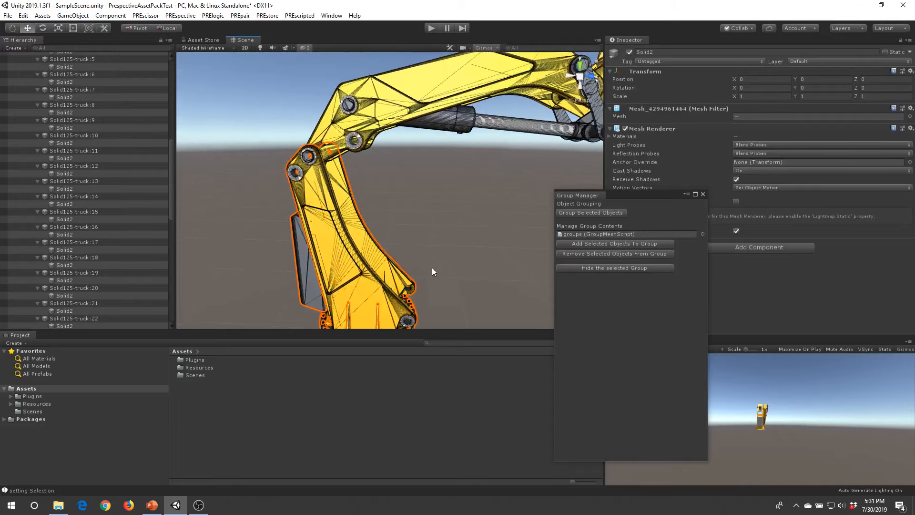
middle_drag(432, 271, 424, 225)
click(582, 213)
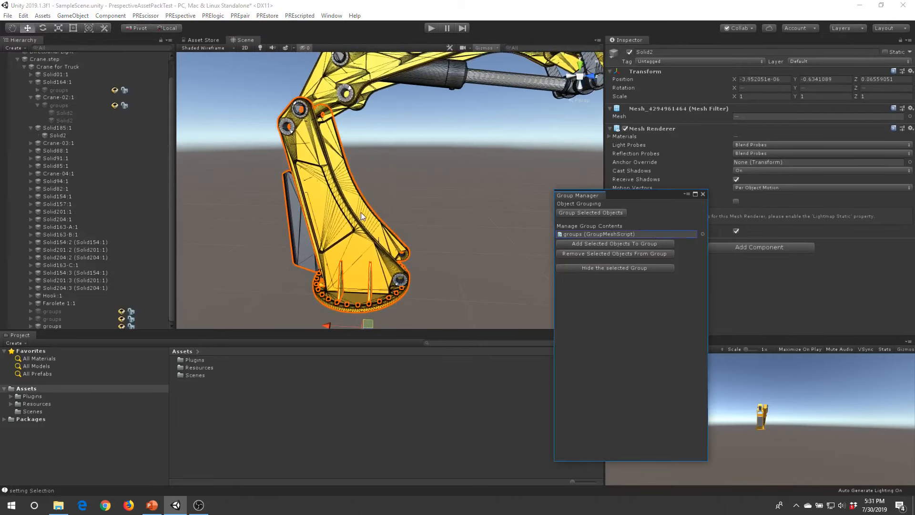
click(394, 179)
middle_drag(433, 163, 401, 219)
key(ctrl+z)
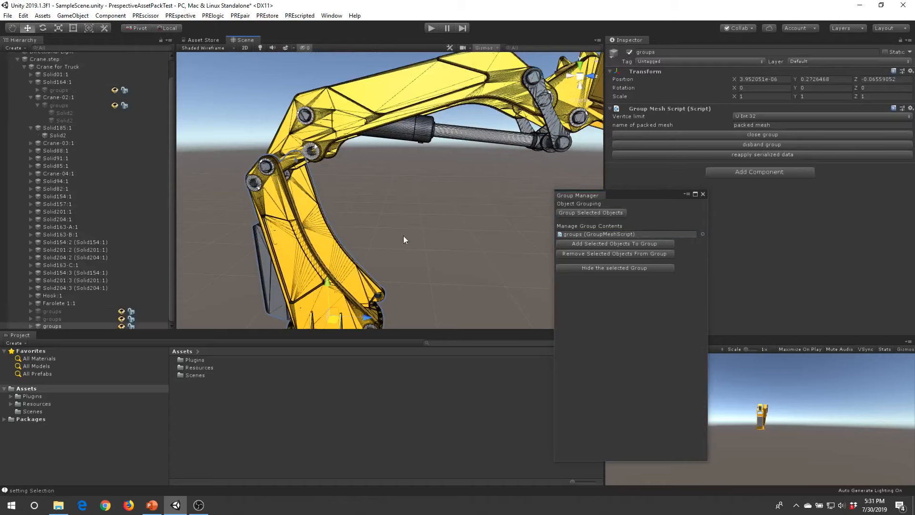
Select the entire visible crane and group its remaining ungrouped arm, boom and hook parts
scroll(402, 216, down, 10)
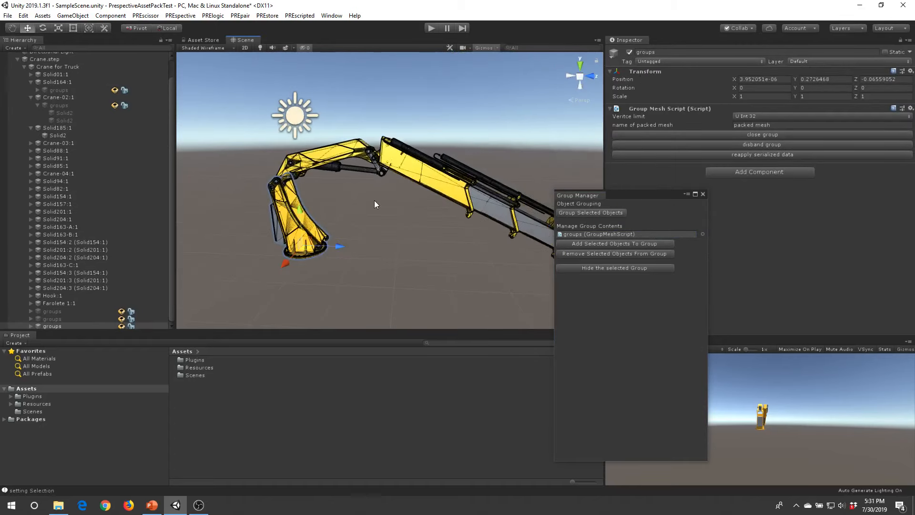
scroll(346, 200, down, 1)
click(341, 211)
drag(217, 111, 536, 271)
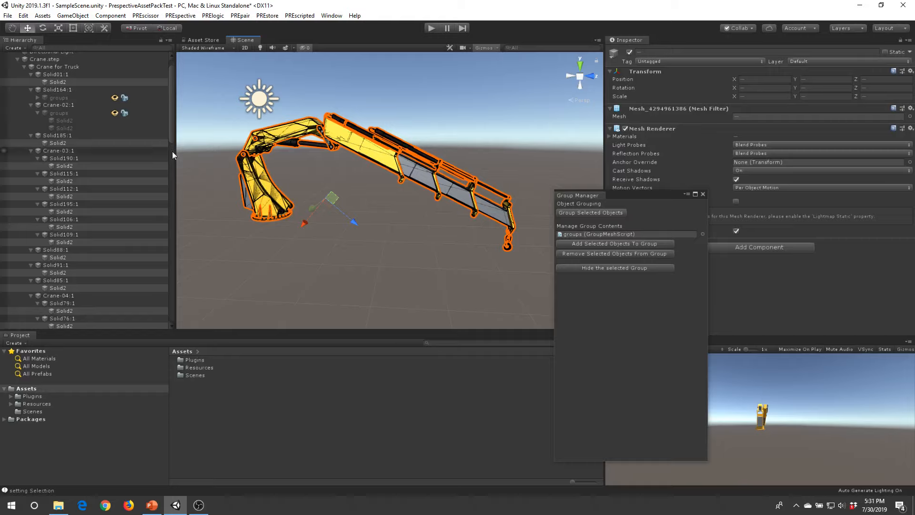
scroll(155, 233, down, 10)
scroll(256, 182, down, 8)
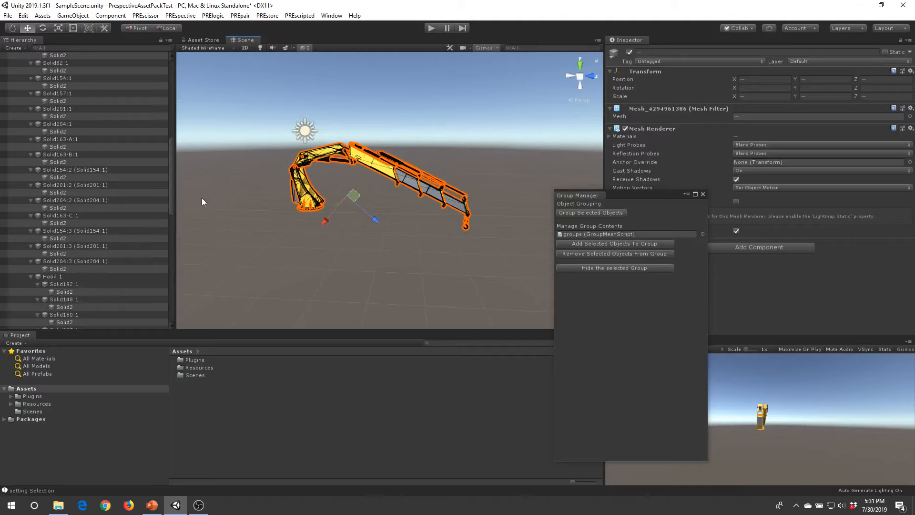
scroll(313, 196, up, 8)
mouse_move(317, 192)
middle_down()
mouse_move(330, 202)
mouse_move(312, 194)
middle_up()
scroll(301, 187, down, 1)
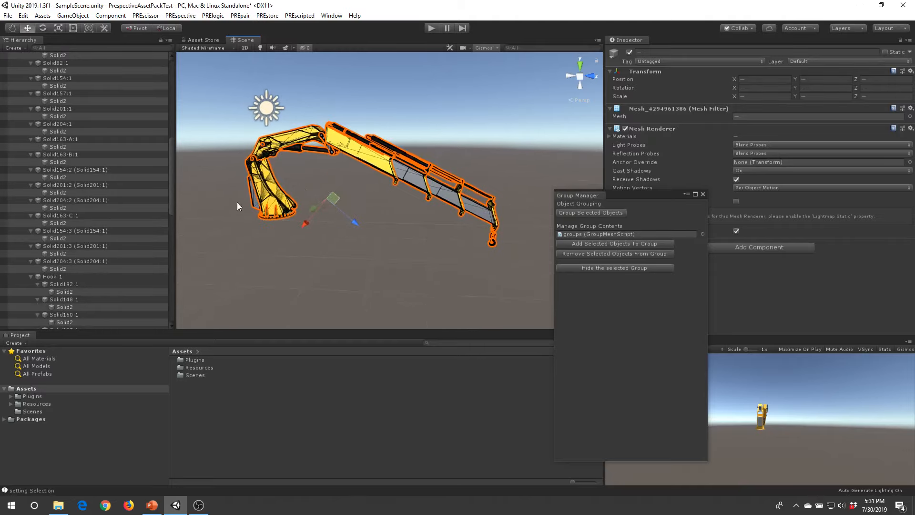
click(591, 213)
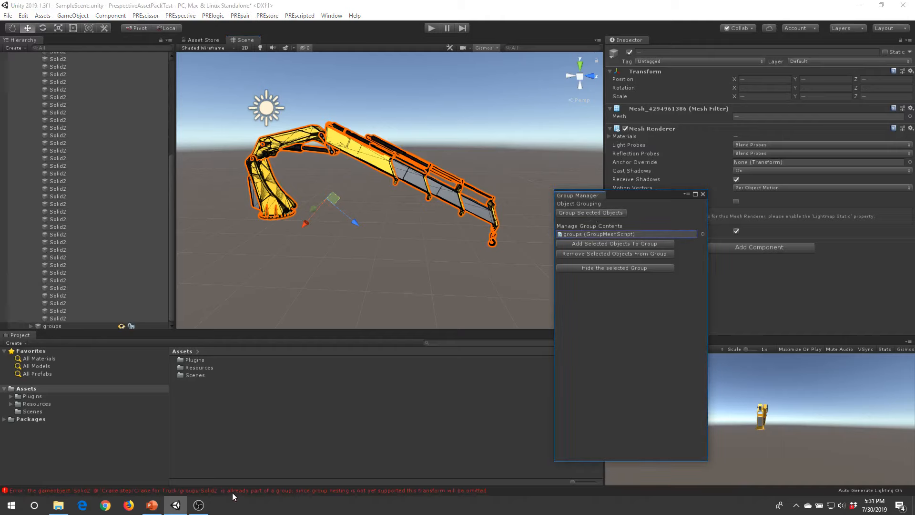
Open the console, widen it to read the full grouping error, and close it again
click(232, 492)
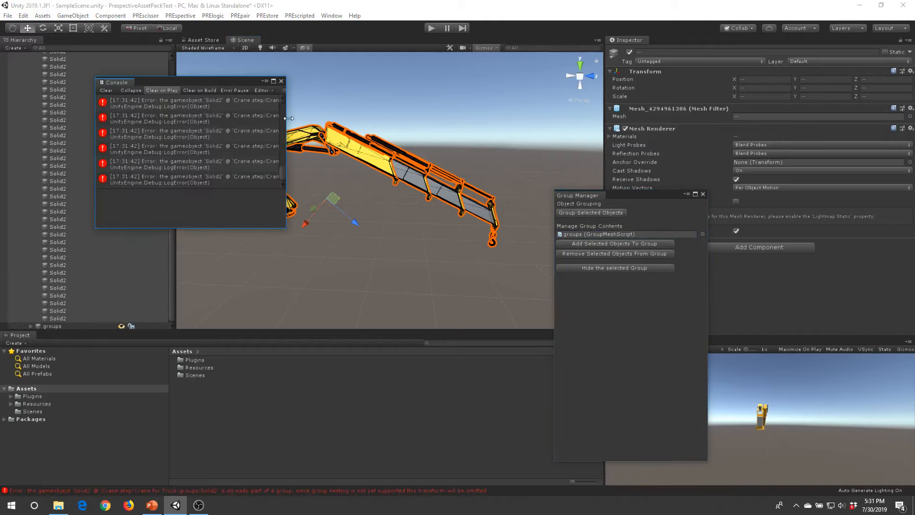
drag(285, 118, 498, 119)
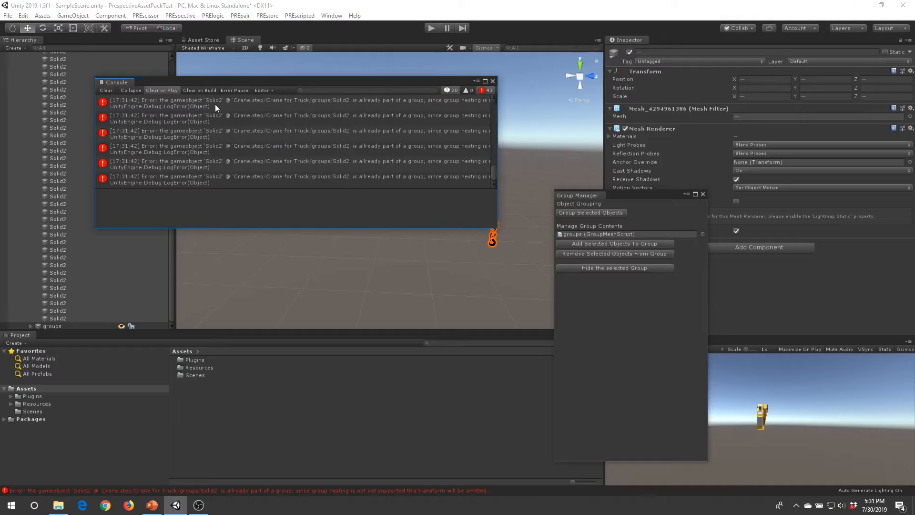
click(251, 106)
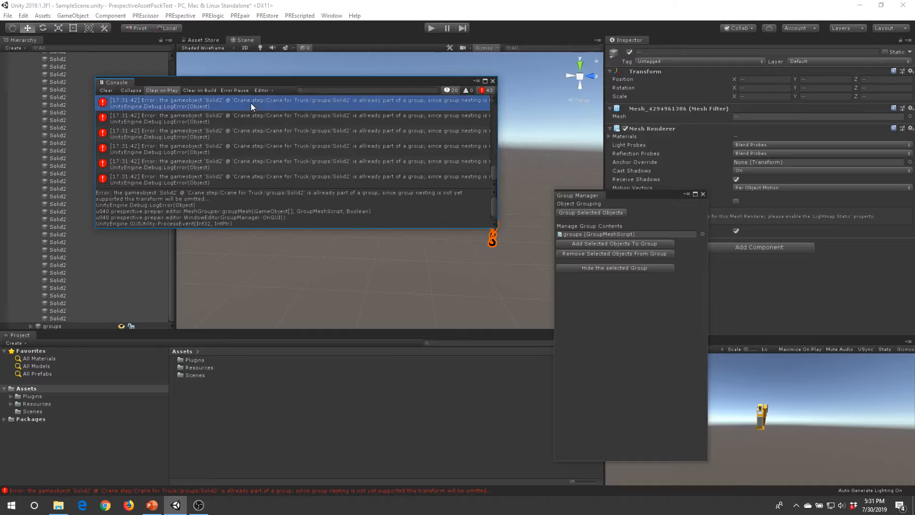
click(493, 81)
Select the boom group and the lower column group in the scene to examine which parts each one covers
click(272, 276)
click(273, 193)
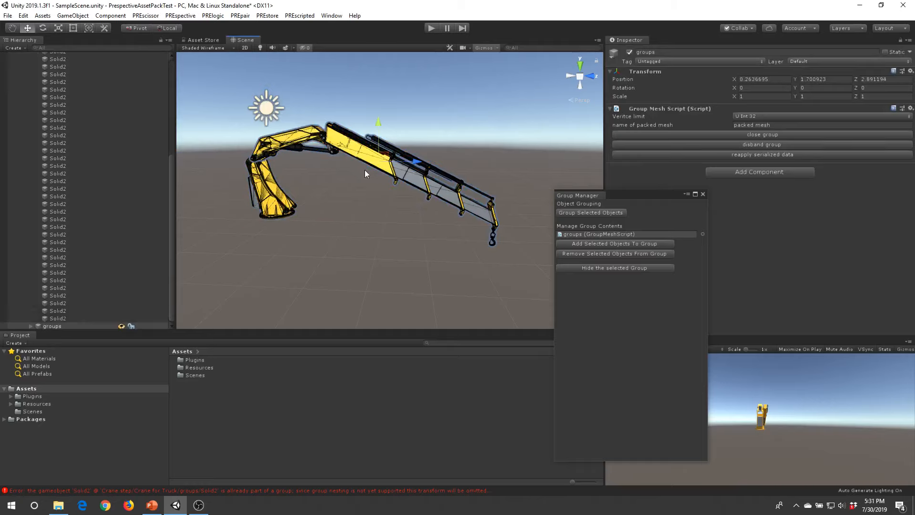
scroll(314, 170, up, 3)
middle_drag(365, 170, 317, 200)
scroll(352, 164, up, 6)
scroll(376, 197, up, 5)
click(296, 208)
middle_drag(365, 244, 344, 208)
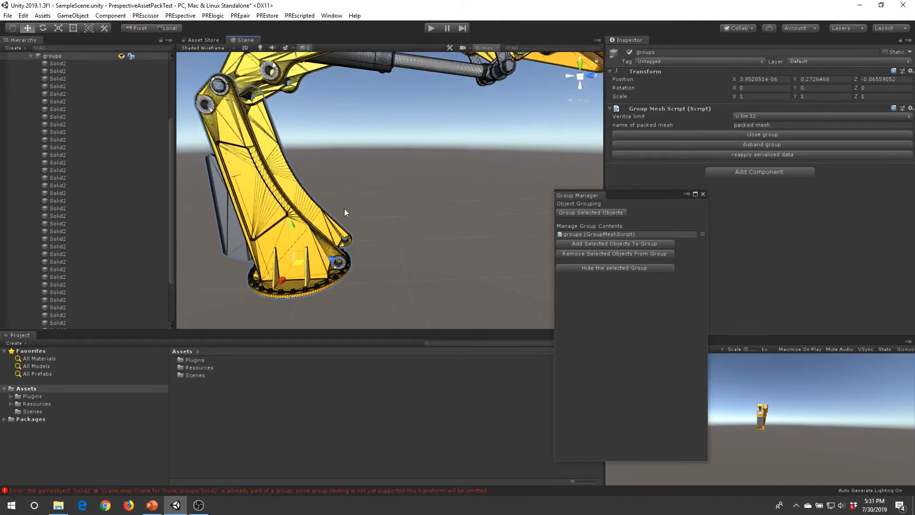
Collapse the lower column group's long list of parts in the hierarchy
scroll(72, 155, up, 4)
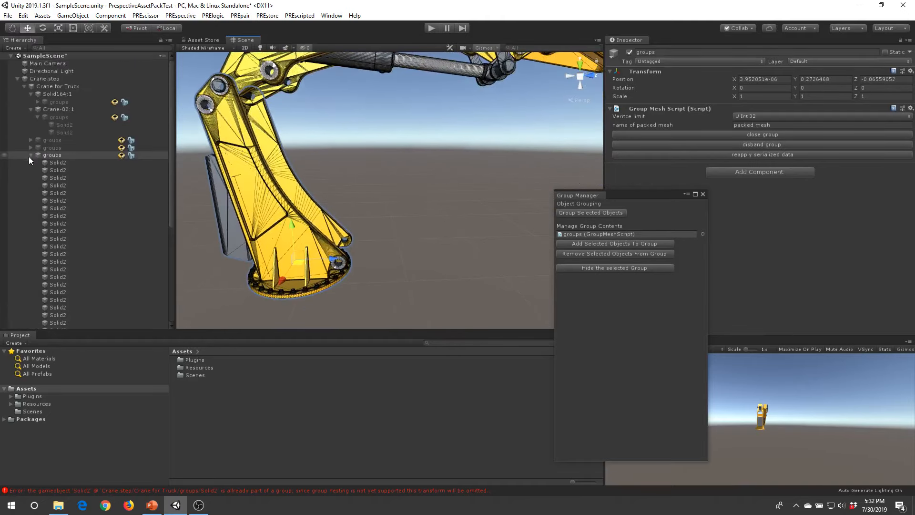
click(30, 155)
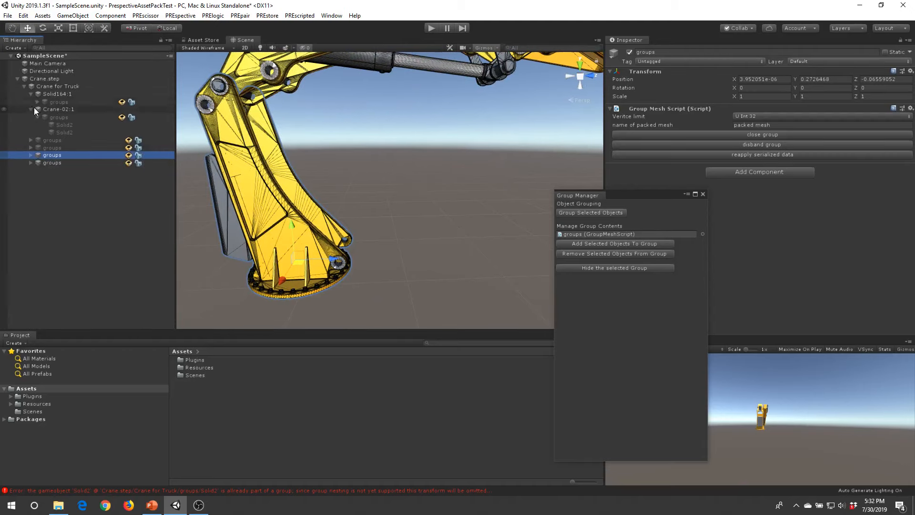
middle_drag(356, 166, 356, 166)
scroll(355, 166, down, 5)
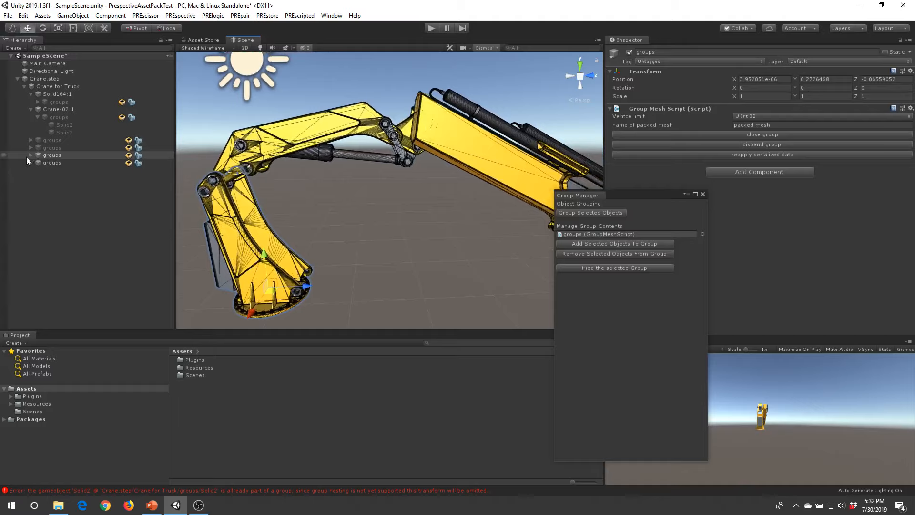
click(30, 155)
click(30, 155)
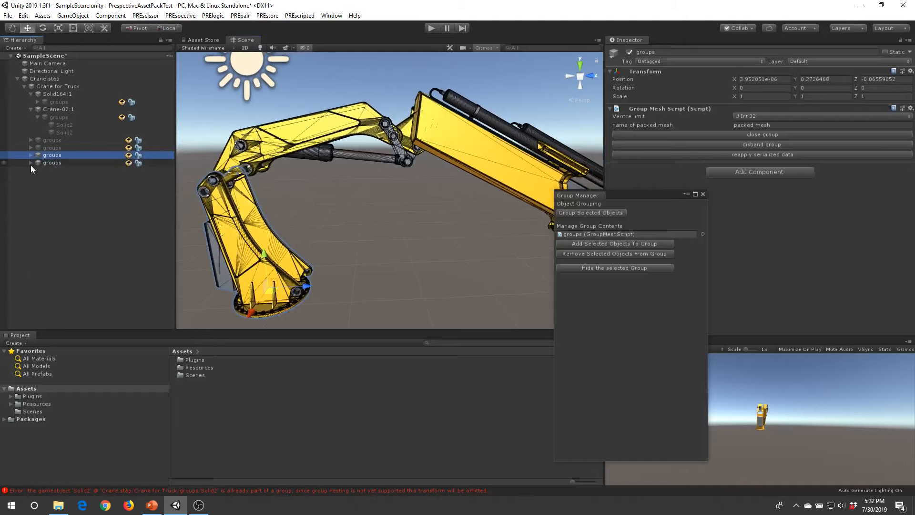
click(339, 188)
click(282, 175)
scroll(345, 231, down, 3)
middle_drag(345, 231, 324, 205)
scroll(325, 205, down, 3)
click(340, 239)
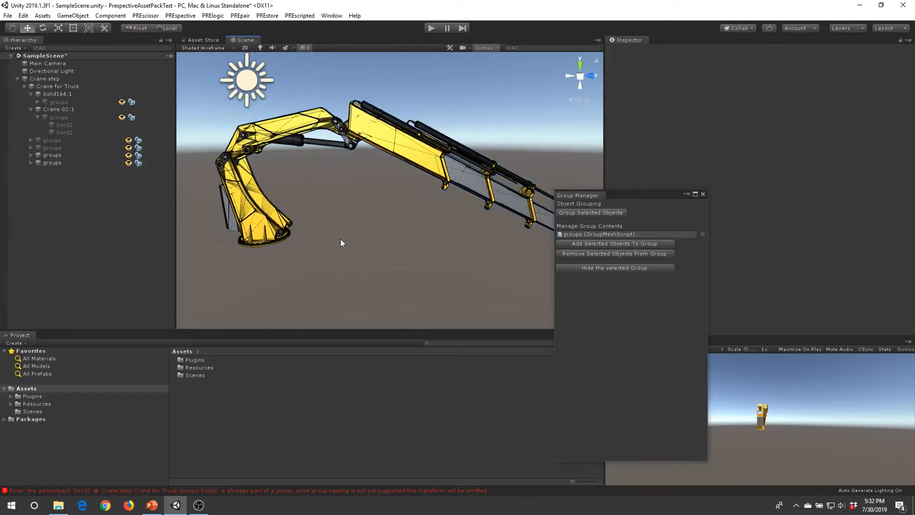
Rename the group containing the upper arm, boom and hook as TOP_BODY
scroll(340, 239, up, 3)
click(52, 162)
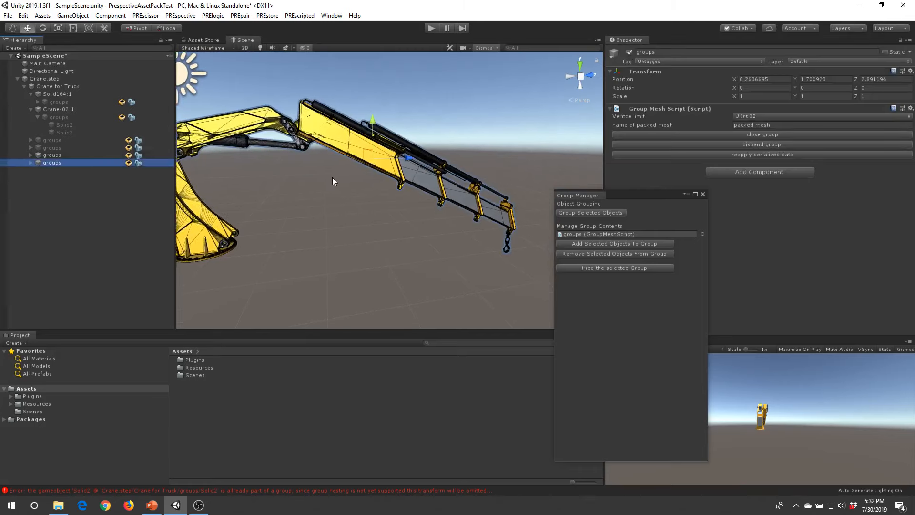
scroll(333, 178, down, 2)
click(54, 162)
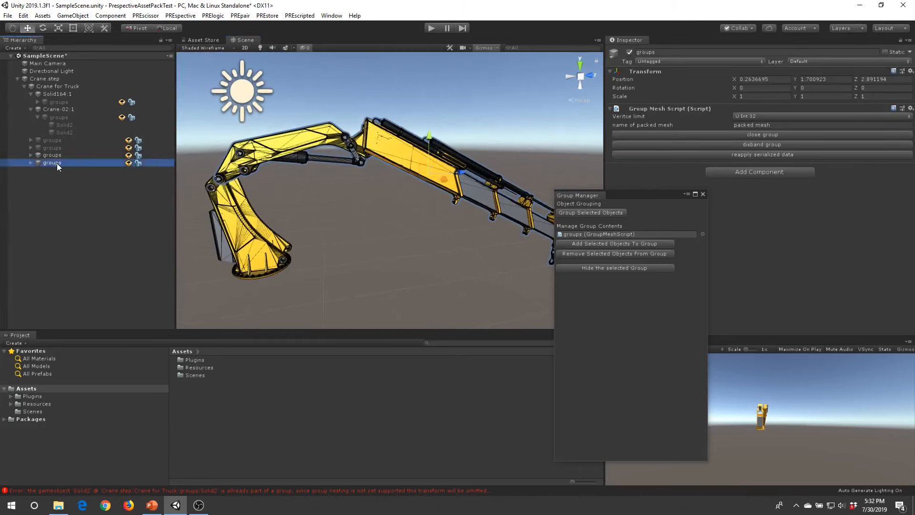
click(56, 163)
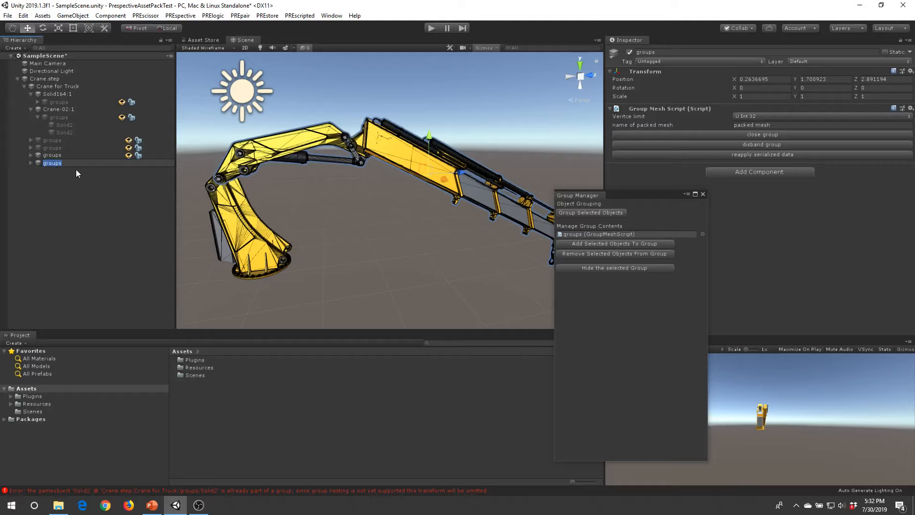
text(TOP_B)
key(BackSpace)
text(BODY)
key(Return)
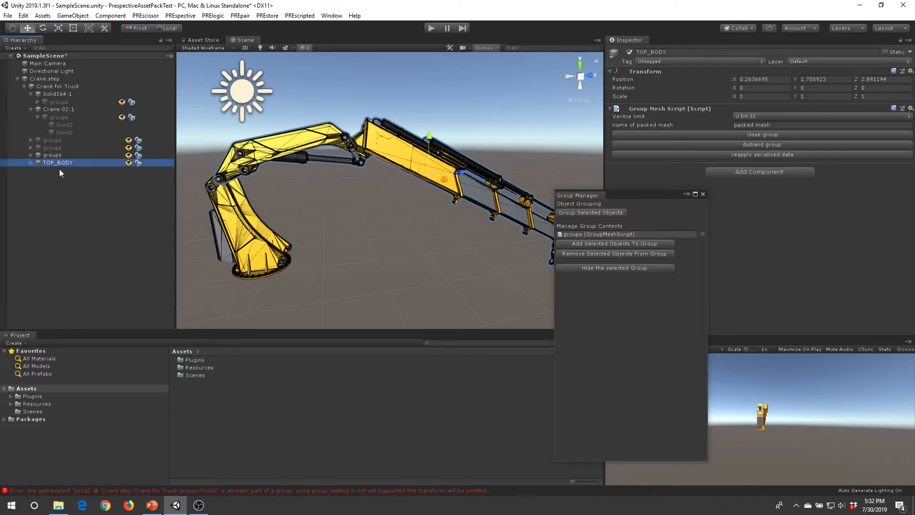
Rename the group containing the lower column and base ring as LOWER_BODY
click(66, 148)
click(66, 155)
click(64, 155)
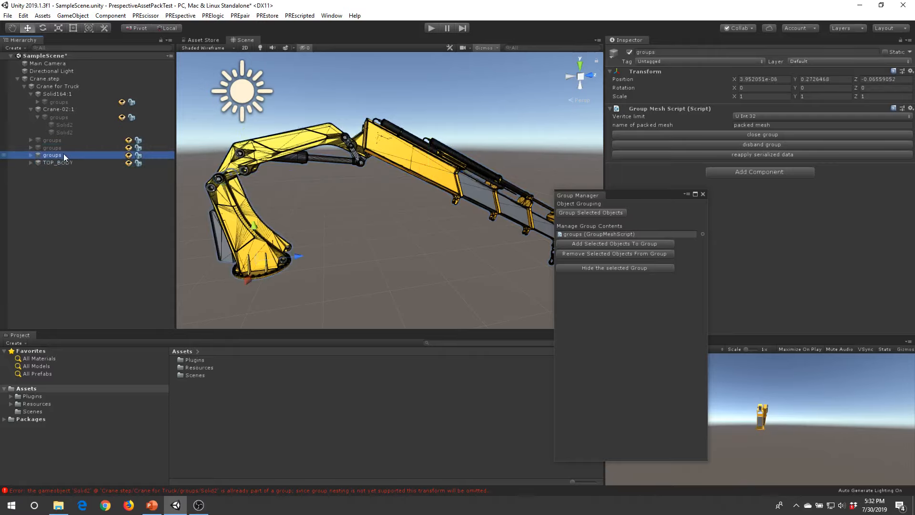
text(LOWWE)
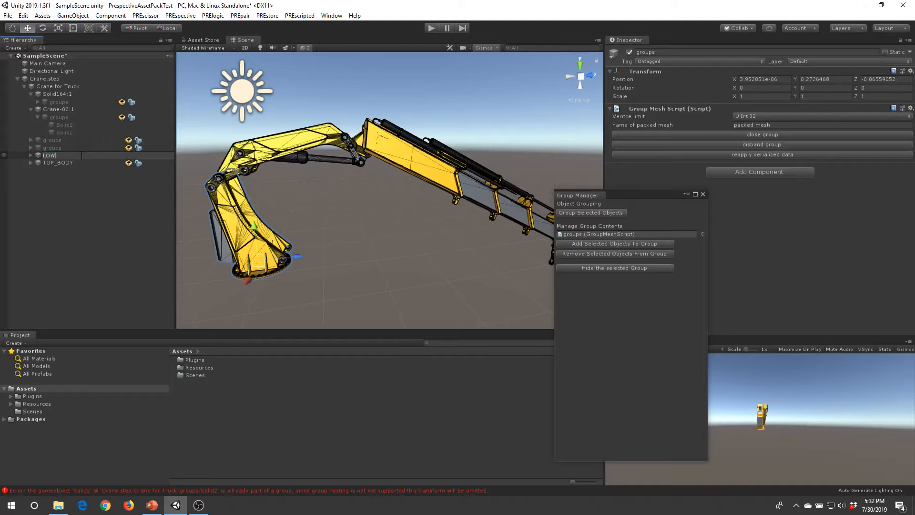
key(BackSpace)
text(ER_BODY)
key(Return)
Reactivate the hidden group directly above LOWER_BODY to show the short side links and their pin
click(56, 148)
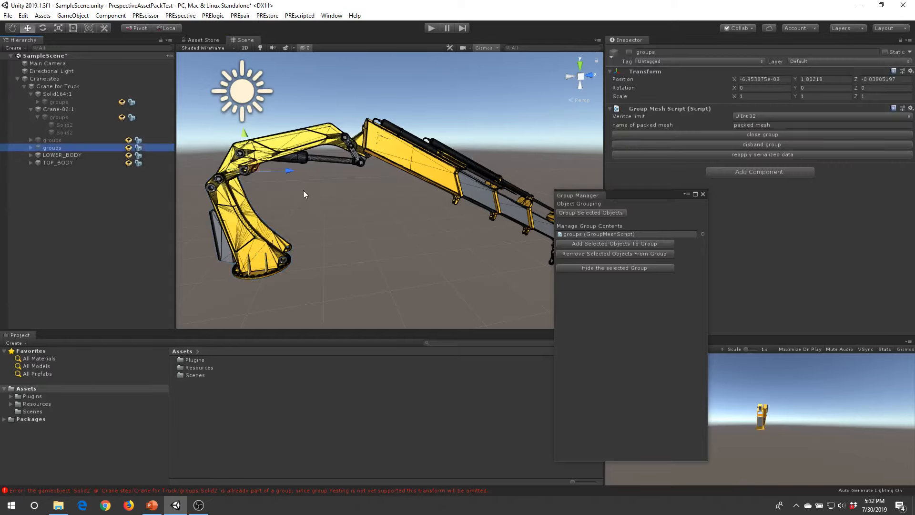
scroll(303, 190, up, 5)
middle_drag(303, 190, 436, 208)
click(629, 52)
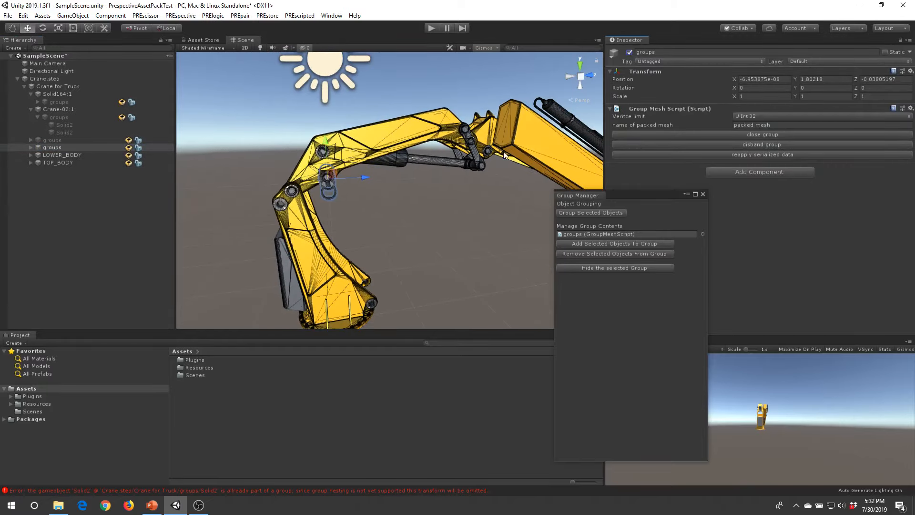
scroll(330, 222, up, 5)
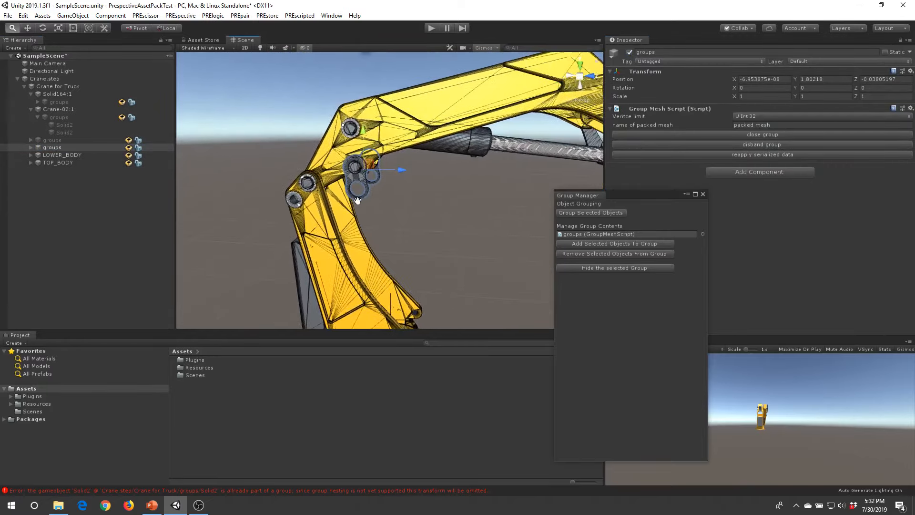
Rename the short side links group as LOWER_PISTON_TOP_HINGE
click(61, 147)
click(60, 148)
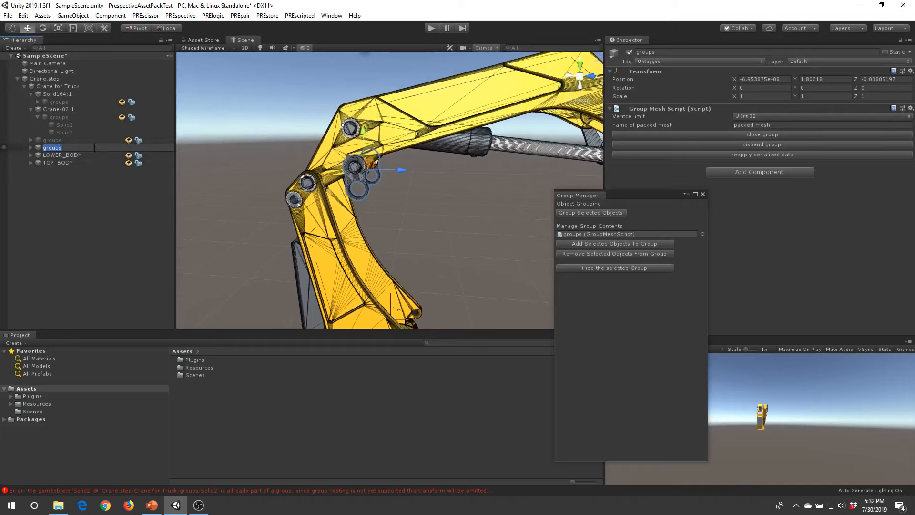
text(LOWER)
text(_)
text(PISTON_TO)
text(P)
text(_1)
text(INGE)
key(Return)
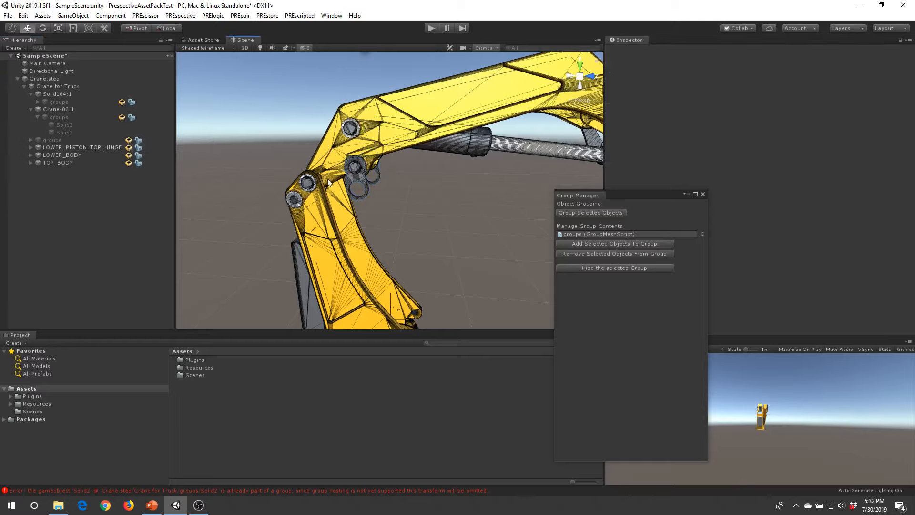
Reactivate the hidden group above LOWER_PISTON_TOP_HINGE to show the piston rod, and select it in the scene
click(155, 141)
click(630, 52)
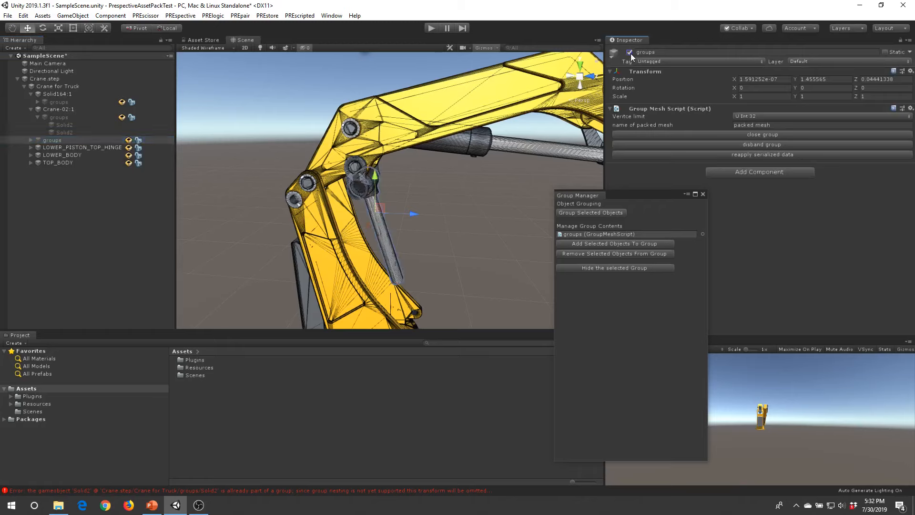
click(425, 237)
middle_drag(453, 258, 404, 248)
click(350, 220)
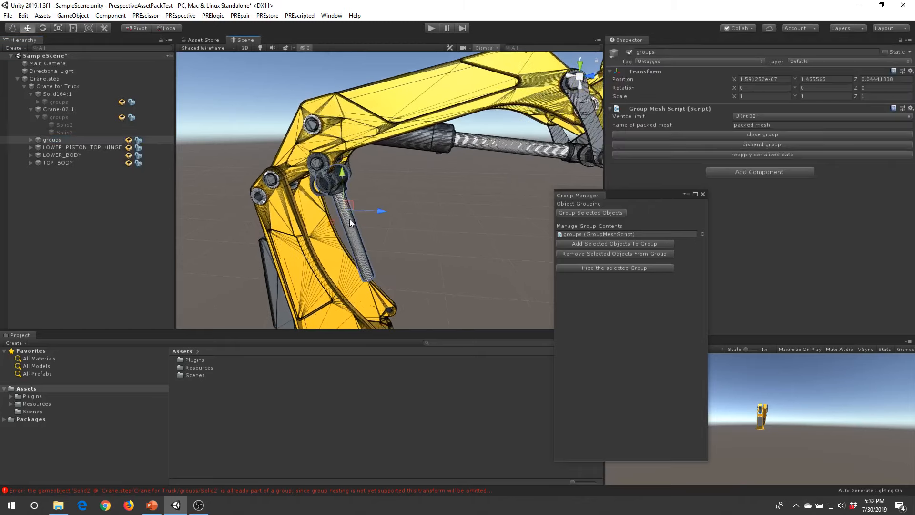
Rename the piston rod group directly above LOWER_PISTON_TOP_HINGE as LOWER_PISTON_TOP_PISTON
click(59, 141)
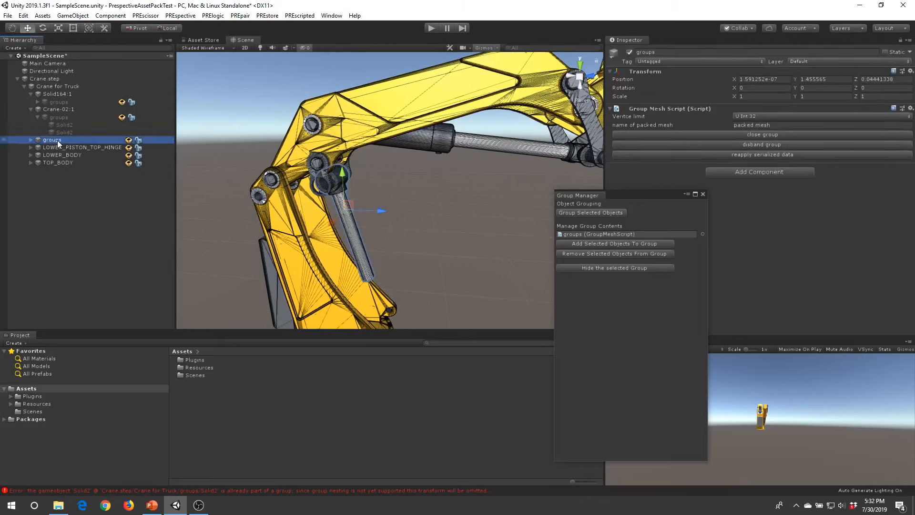
text(LOWER_PISTO)
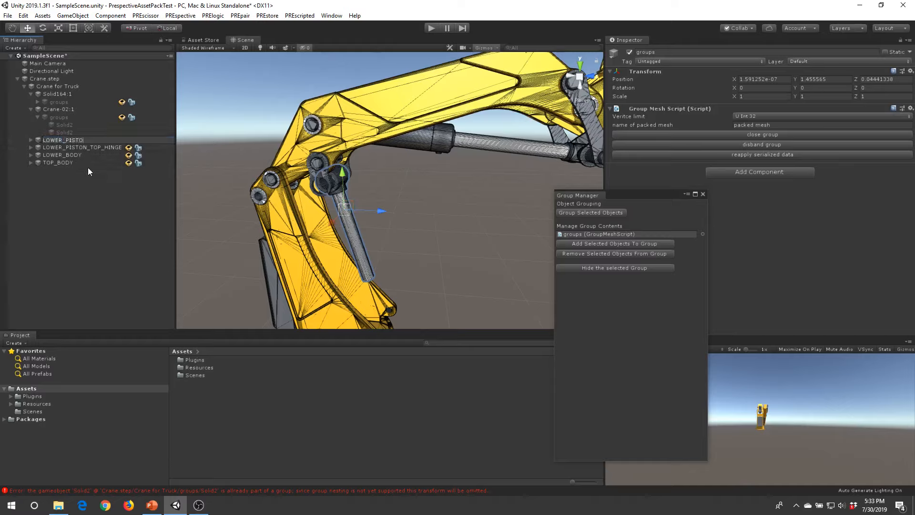
text(N_TOP_PISTON)
key(Return)
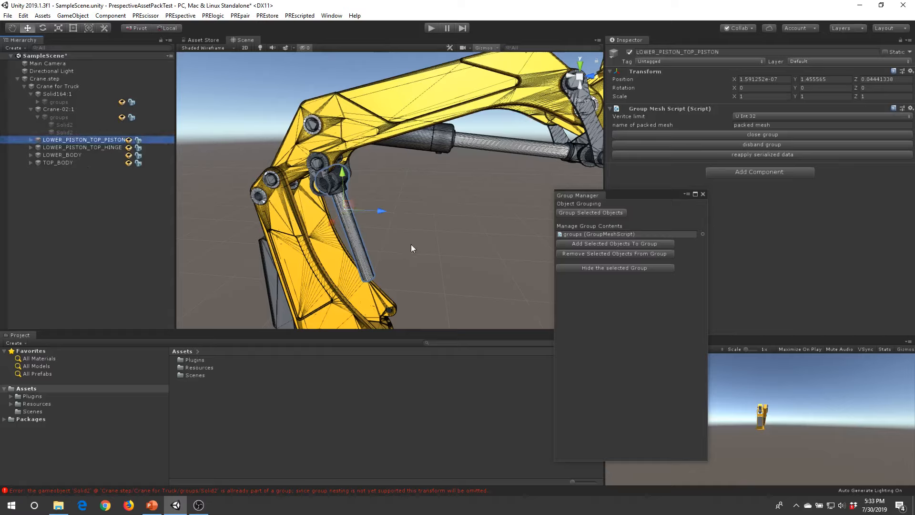
Reactivate the hidden group under Crane-02:1 that holds the piston cylinder, and rename it LOWER_PISTON_LOWER_PISTON
click(67, 117)
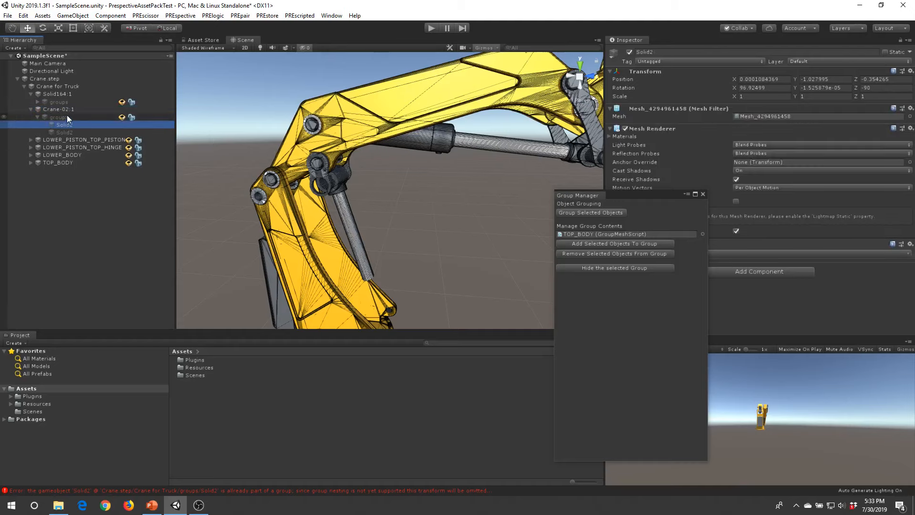
click(629, 52)
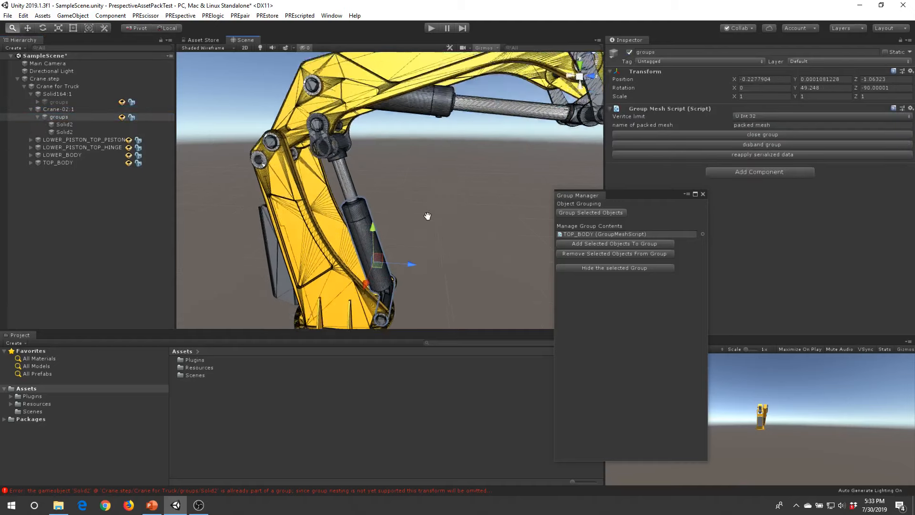
click(65, 118)
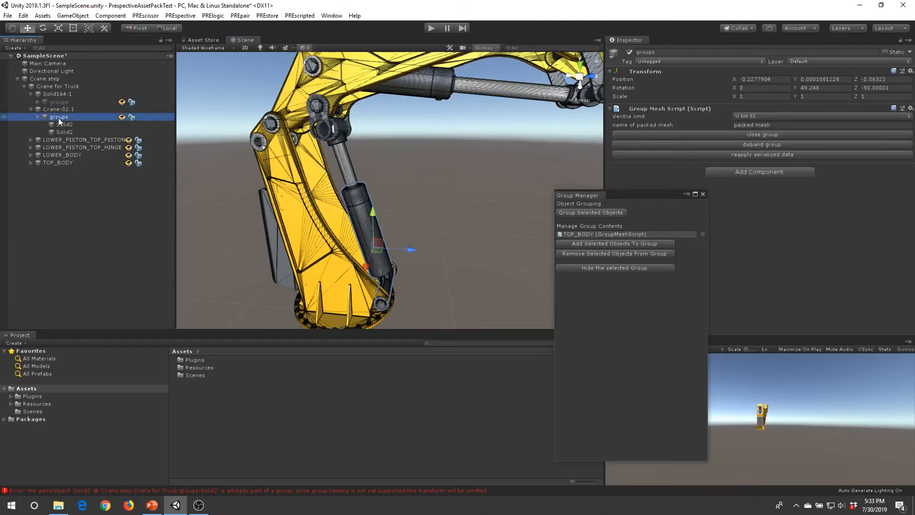
click(58, 118)
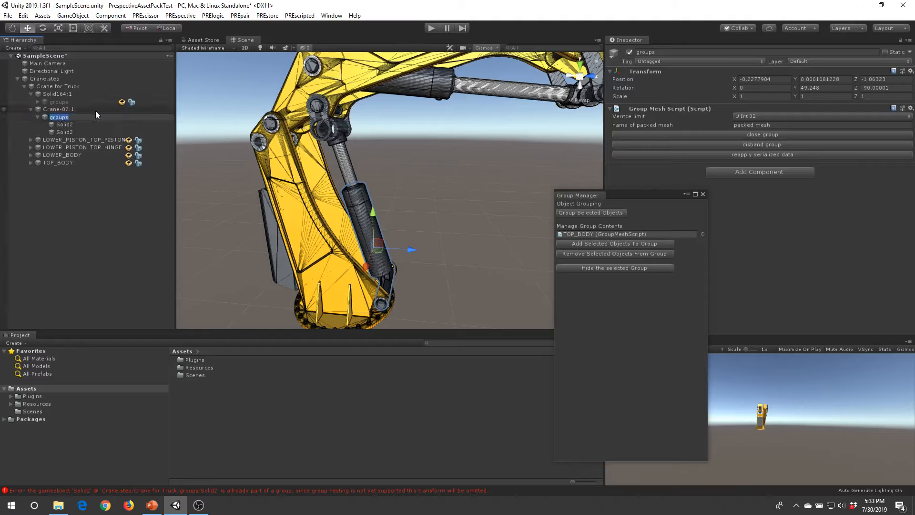
click(423, 178)
click(64, 117)
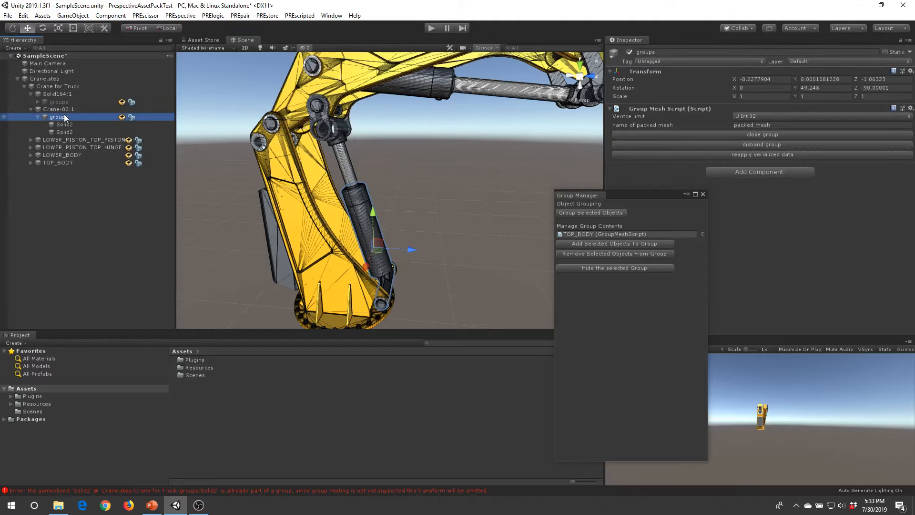
click(65, 117)
text(LOWER_)
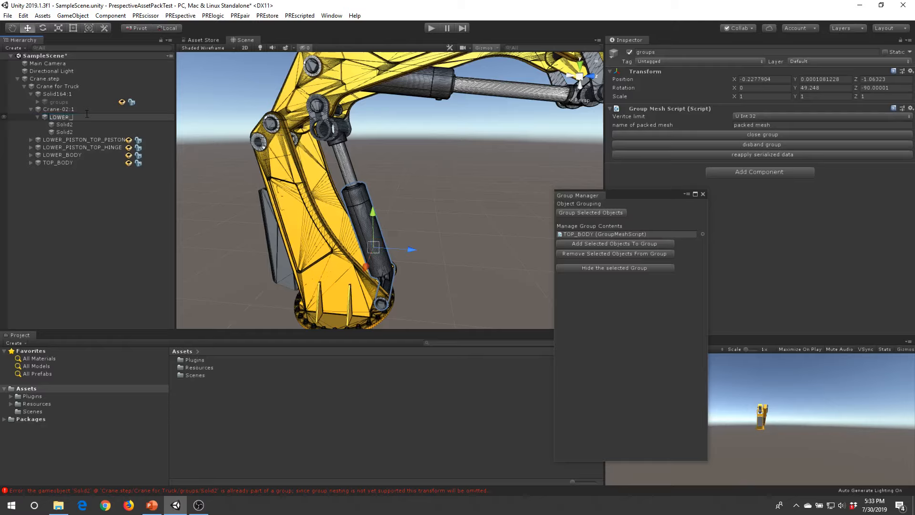
text(PISTON_LOWER_PISTON)
key(Return)
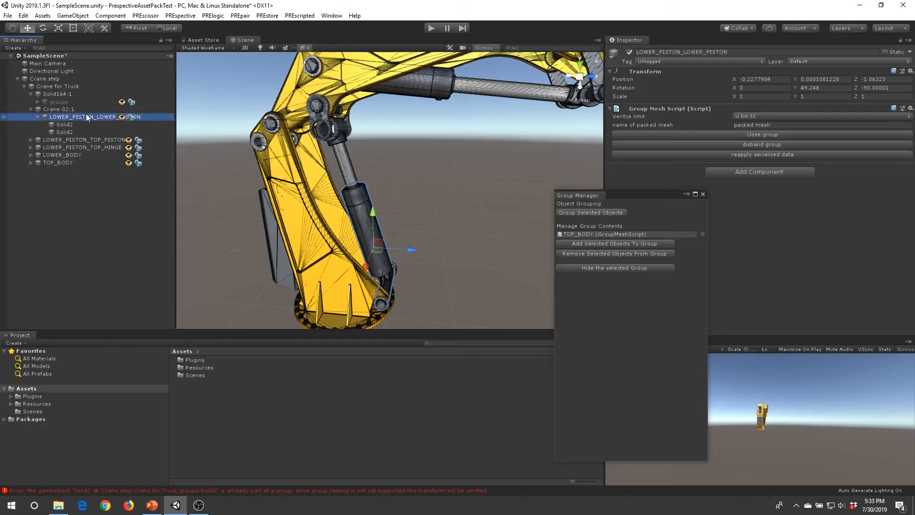
Reactivate the hidden group under Solid164:1 that holds the long hinge links, rename it LOWER_PISTON_LOWER_HINGE, and clear the selection
click(97, 102)
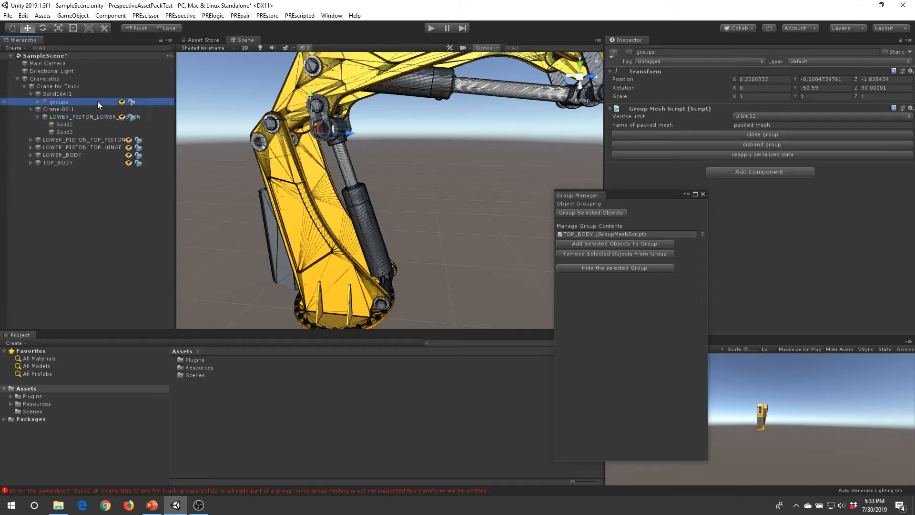
click(628, 50)
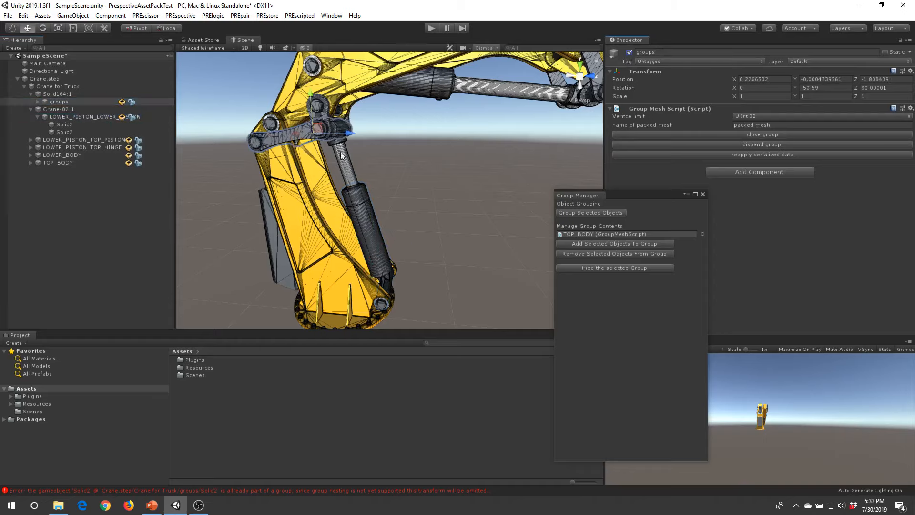
scroll(308, 152, up, 5)
click(65, 102)
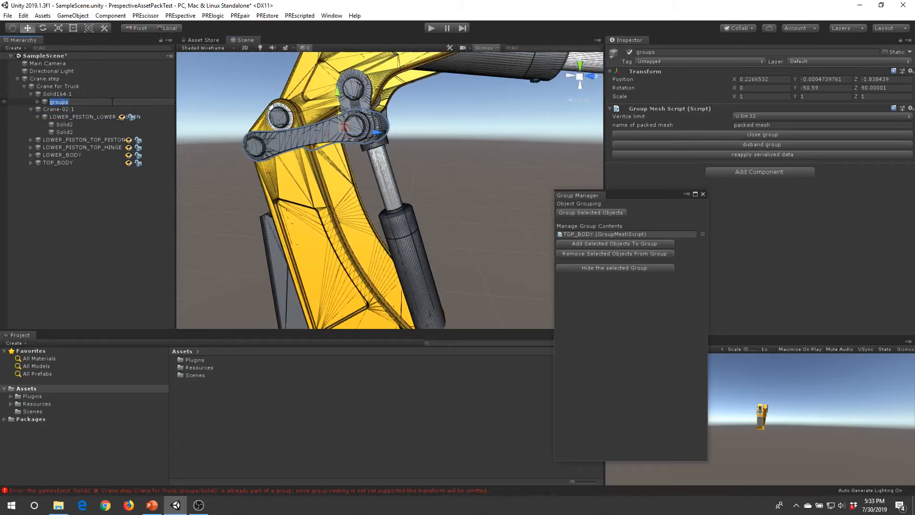
text(LOWER_PISTON_LOWER_HINGE)
key(Return)
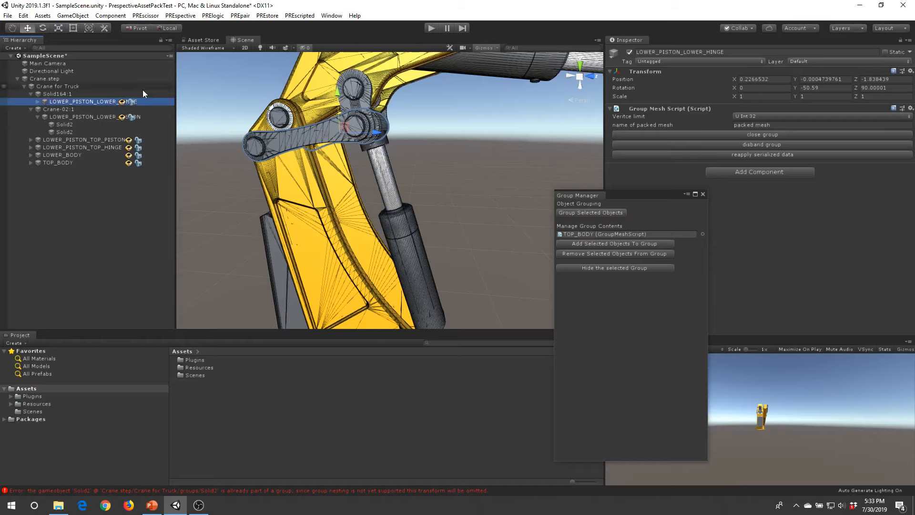
click(428, 154)
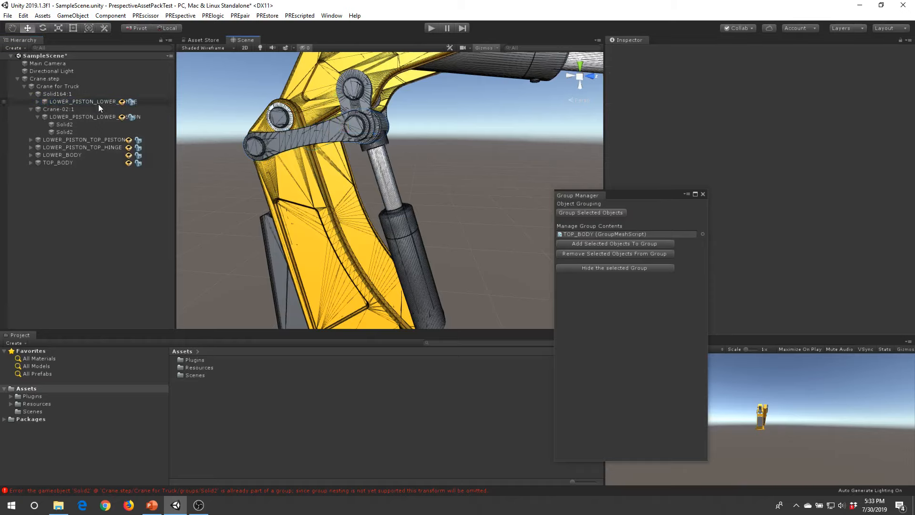
Examine how LOWER_PISTON_LOWER_HINGE connects to the lower piston, the lower body and TOP_BODY on the crane
click(98, 103)
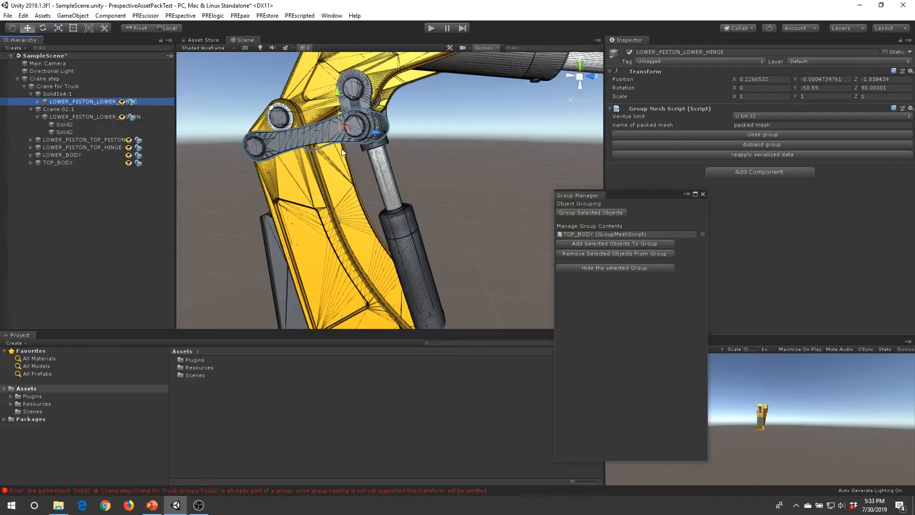
alt+drag(343, 152, 347, 175)
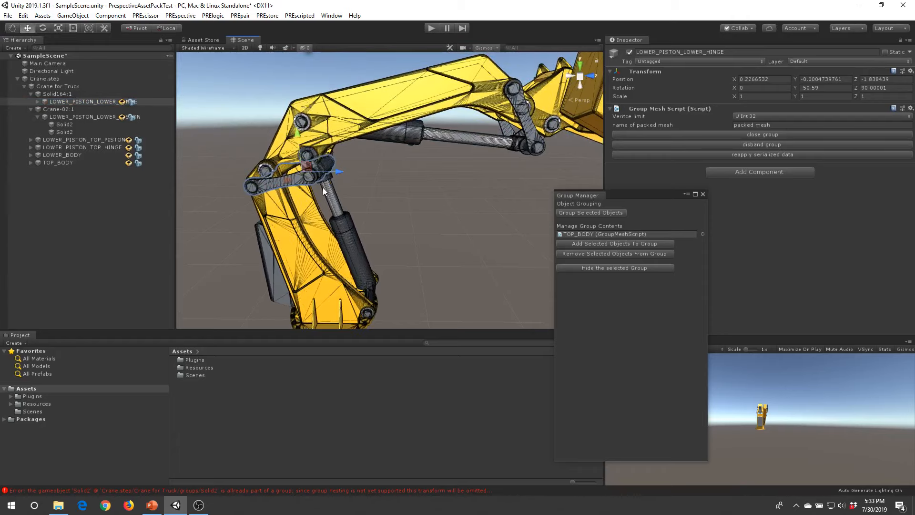
alt+drag(327, 258, 315, 240)
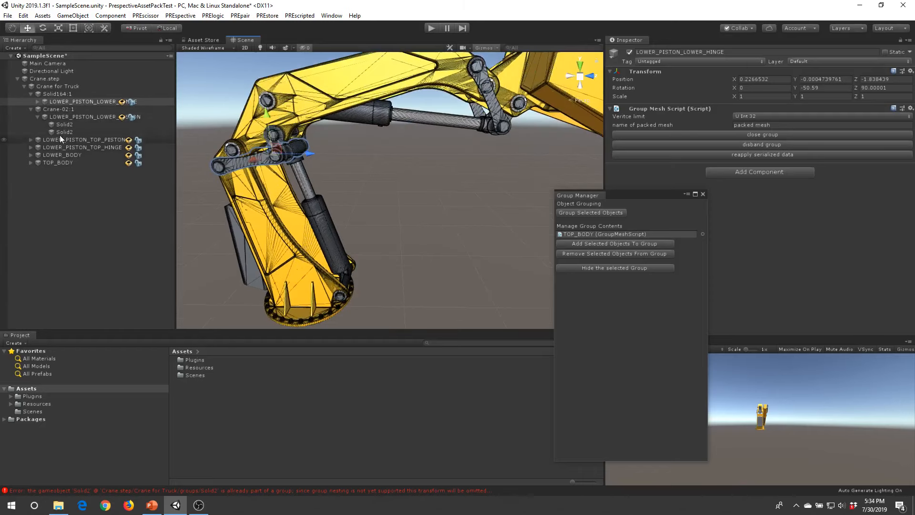
alt+drag(447, 257, 381, 181)
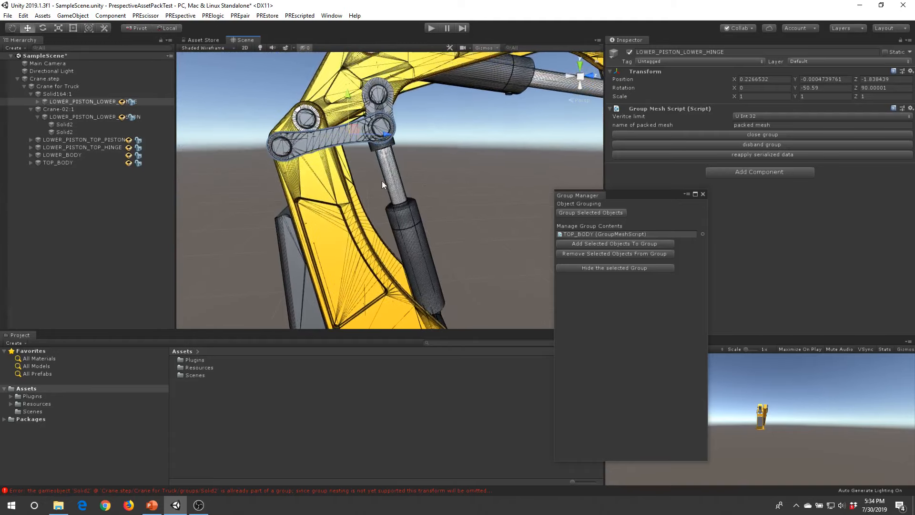
alt+right_drag(415, 190, 234, 198)
click(66, 162)
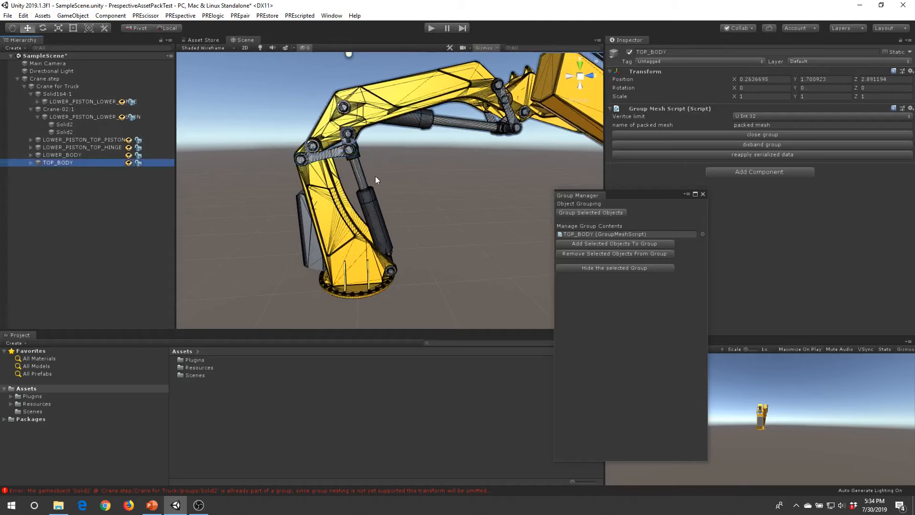
scroll(375, 176, up, 6)
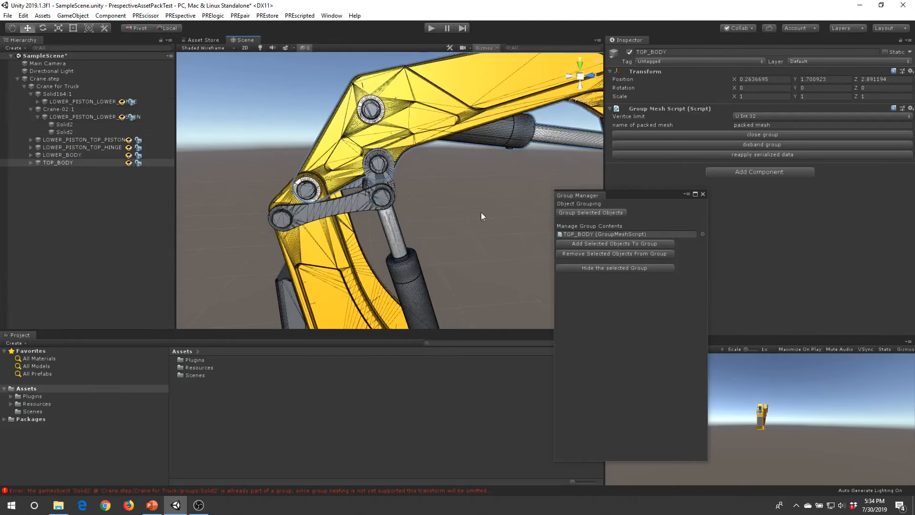
click(365, 197)
alt+drag(413, 246, 412, 216)
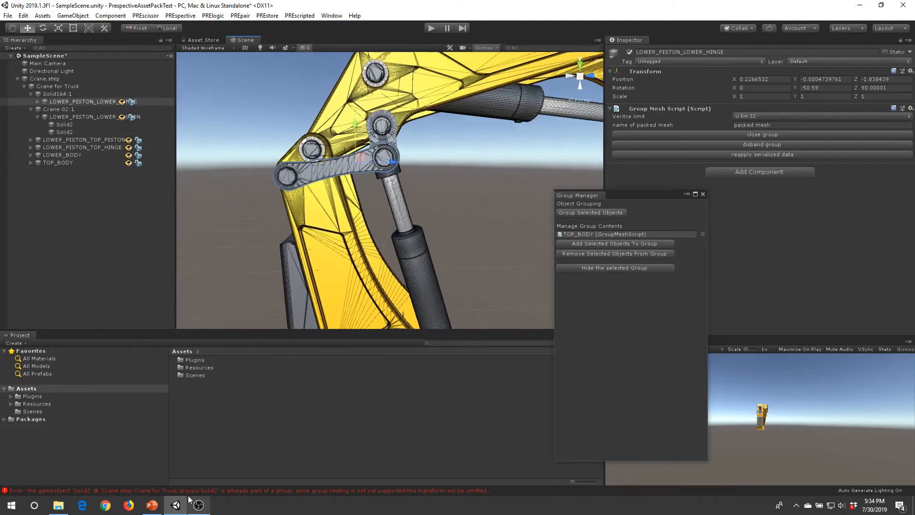
Switch to PowerPoint, show slide 5 "3) Setting the Pivot positions", and return to Unity
click(152, 505)
click(78, 378)
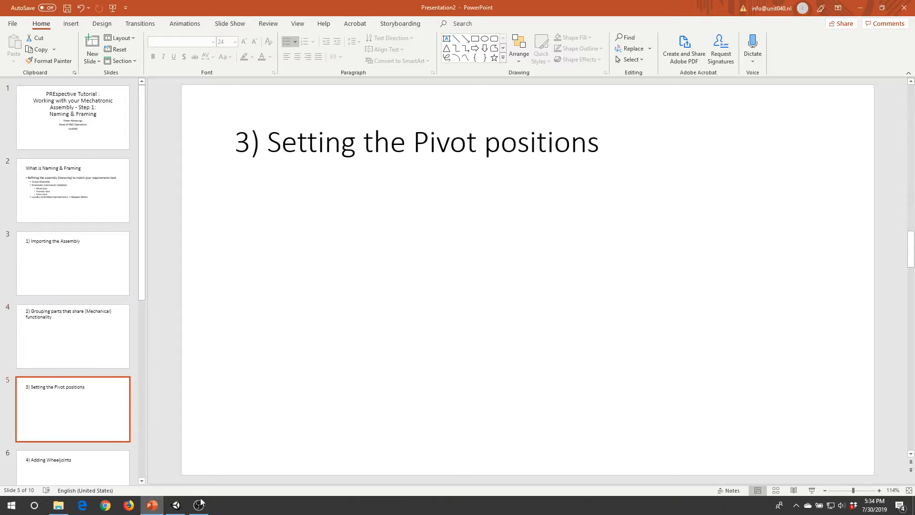
click(176, 505)
Inspect the pins and joints of the LOWER_PISTON_LOWER_HINGE links up close to identify where they rotate
scroll(333, 201, up, 8)
scroll(343, 205, down, 4)
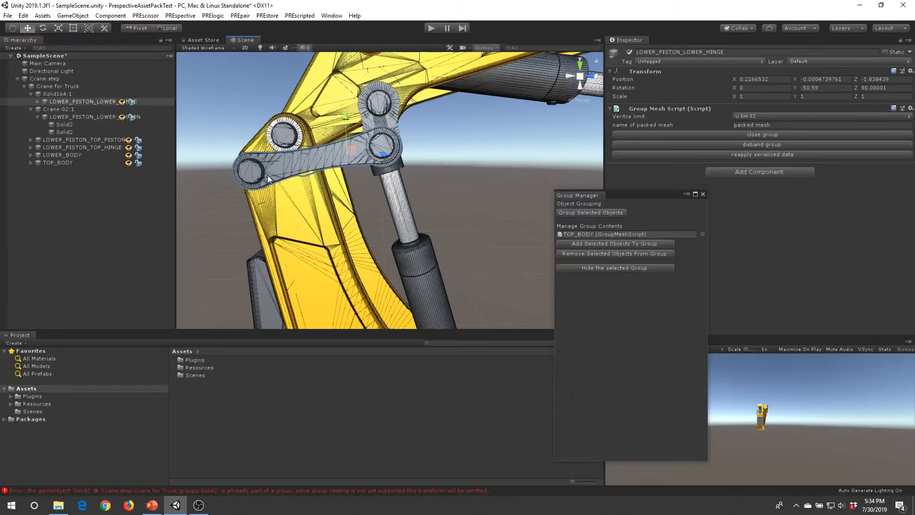
alt+drag(267, 175, 296, 222)
scroll(305, 186, up, 5)
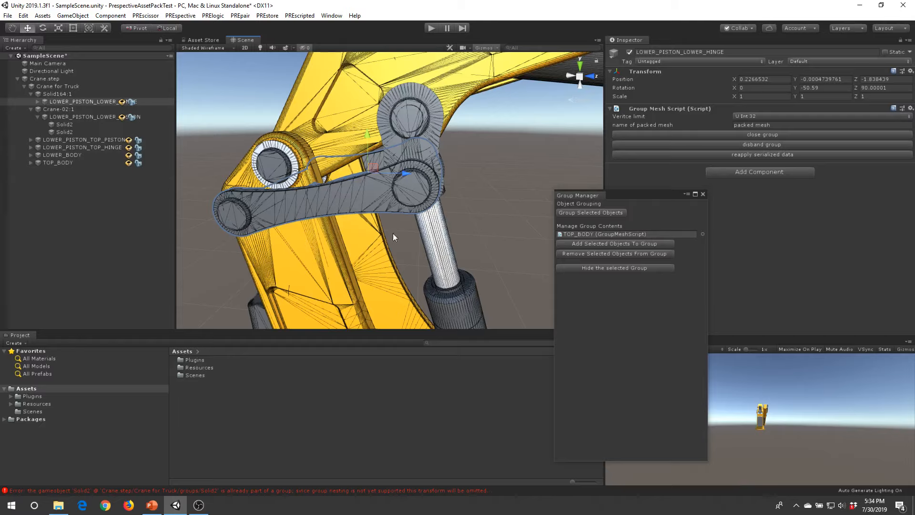
scroll(422, 225, down, 8)
middle_drag(430, 238, 408, 209)
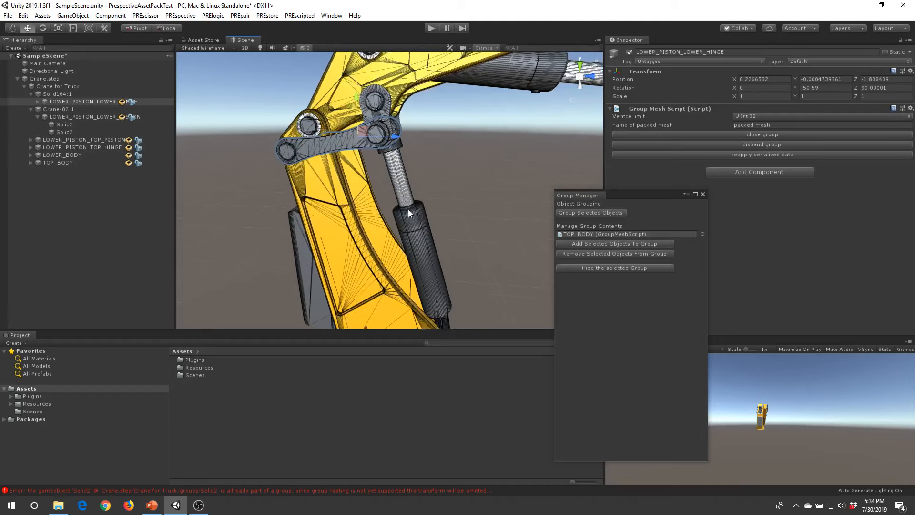
scroll(408, 209, up, 4)
middle_drag(391, 168, 404, 197)
alt+drag(404, 198, 418, 193)
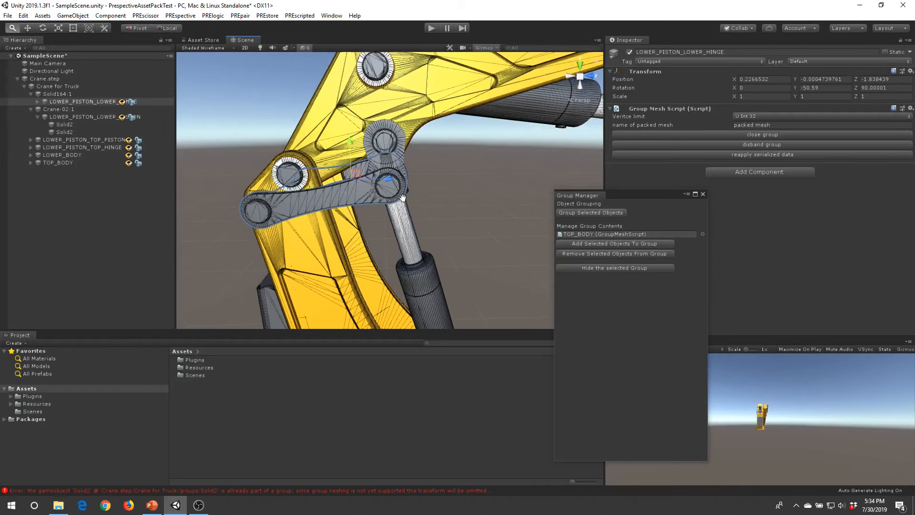
scroll(418, 194, up, 2)
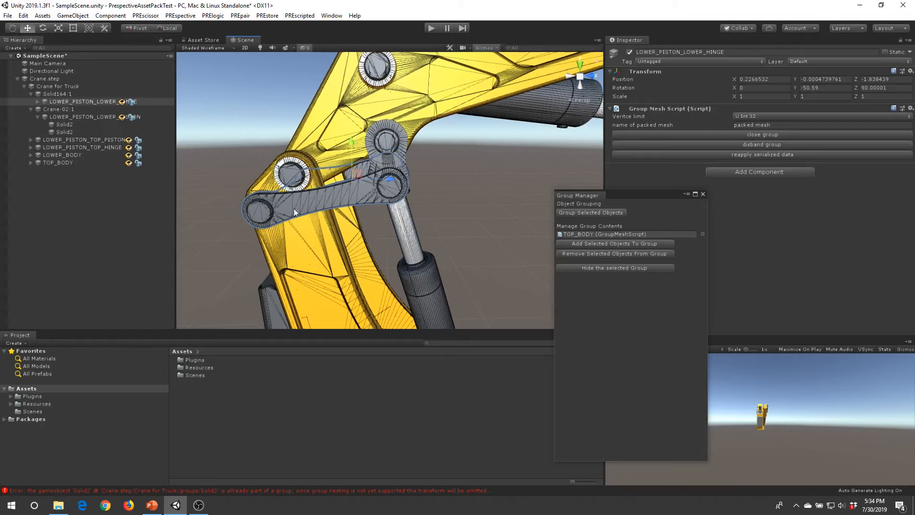
alt+drag(294, 208, 325, 193)
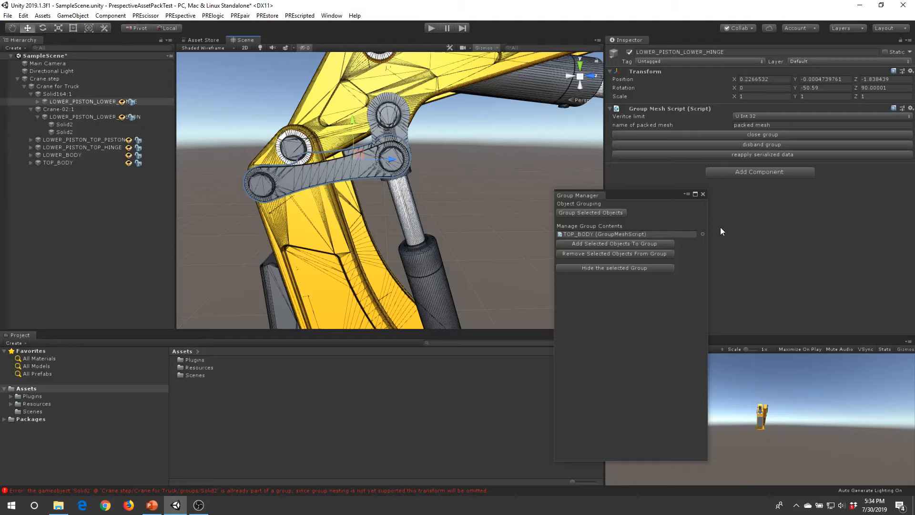
Close the Group Manager and open the Selection Isolation tool, keeping LOWER_PISTON_LOWER_HINGE selected
click(702, 194)
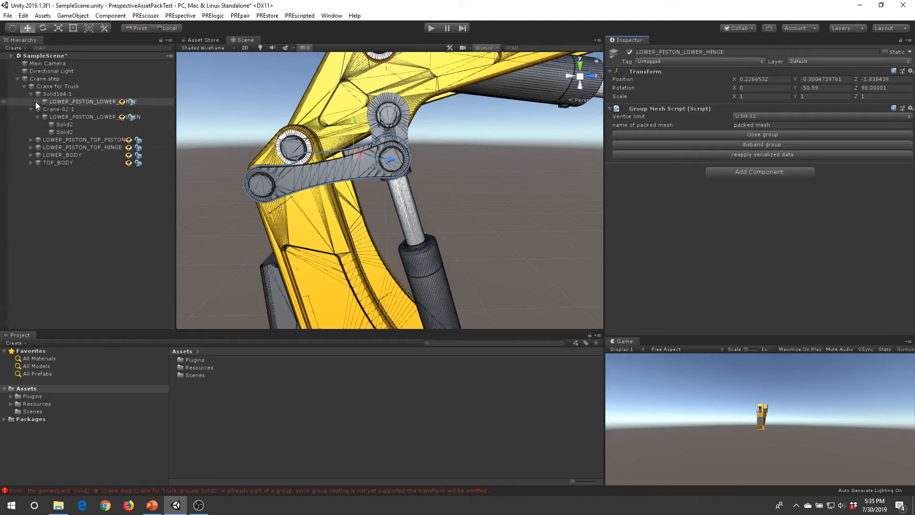
middle_drag(287, 199, 395, 188)
scroll(396, 193, up, 8)
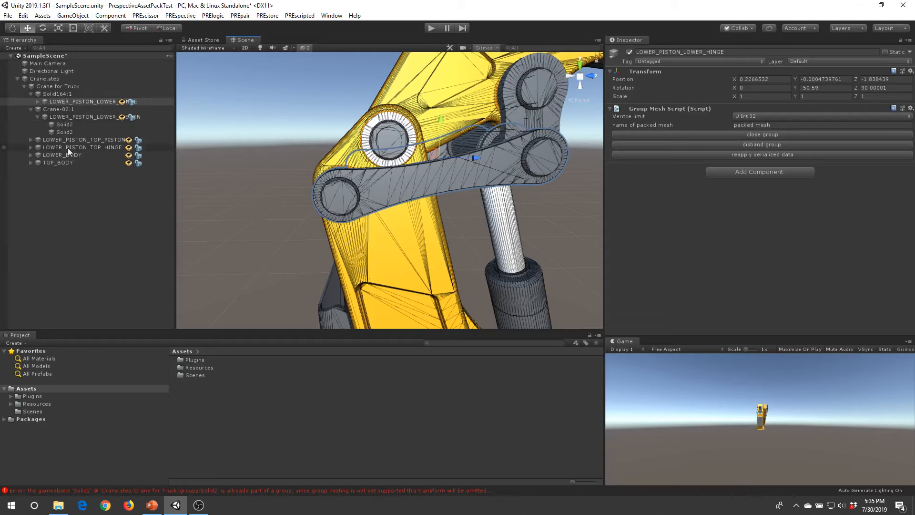
middle_drag(459, 133, 427, 149)
scroll(427, 149, down, 3)
scroll(471, 151, up, 3)
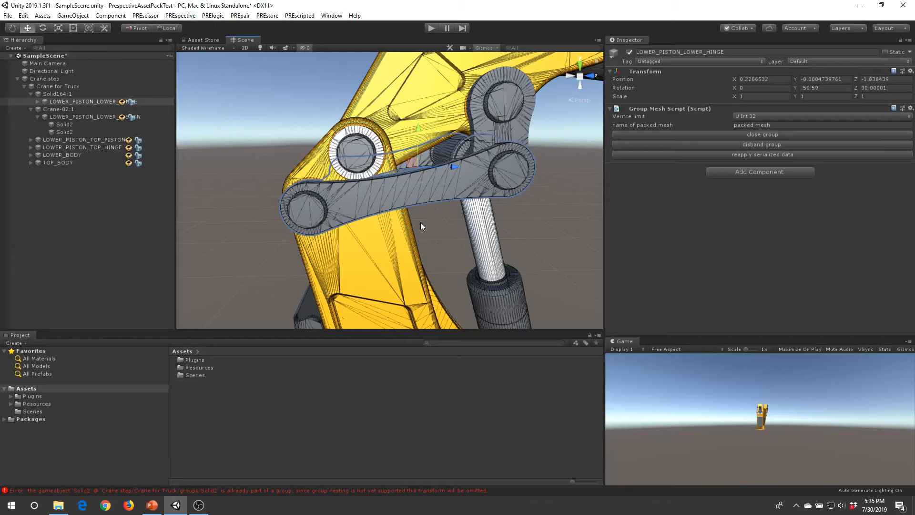
click(184, 17)
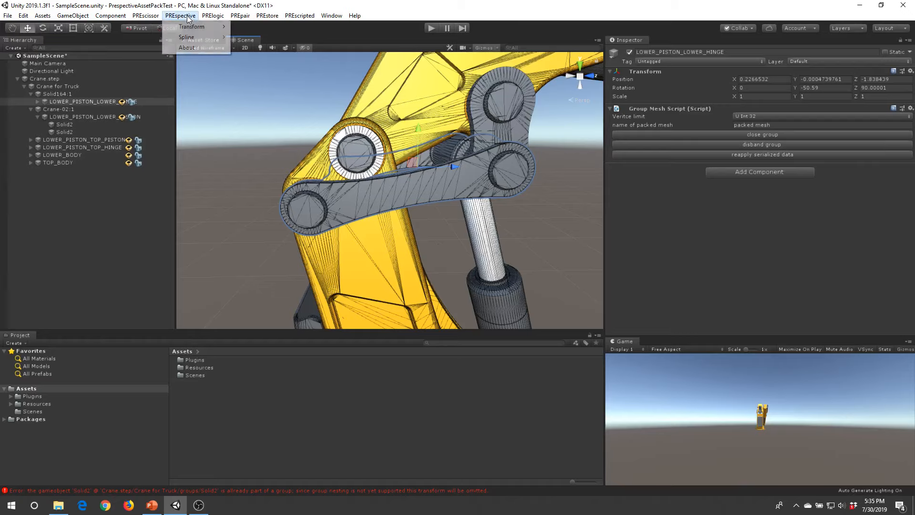
mouse_move(237, 17)
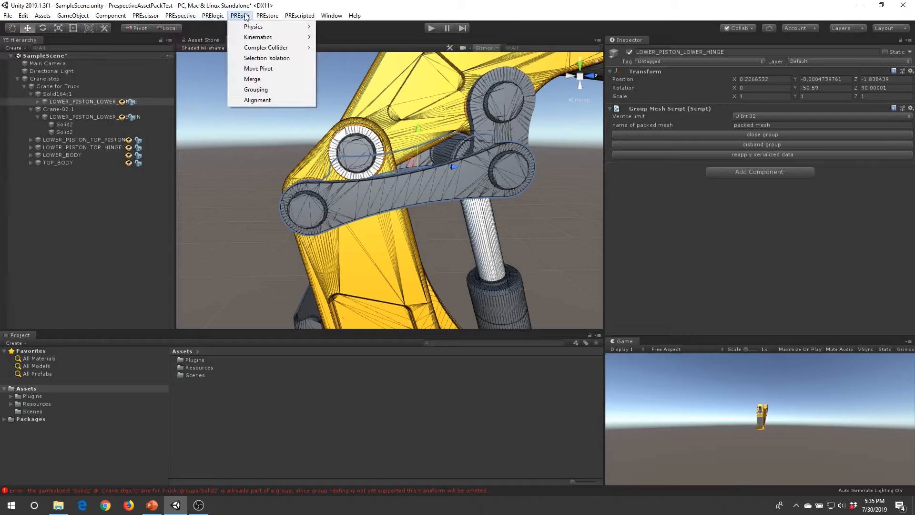
click(274, 59)
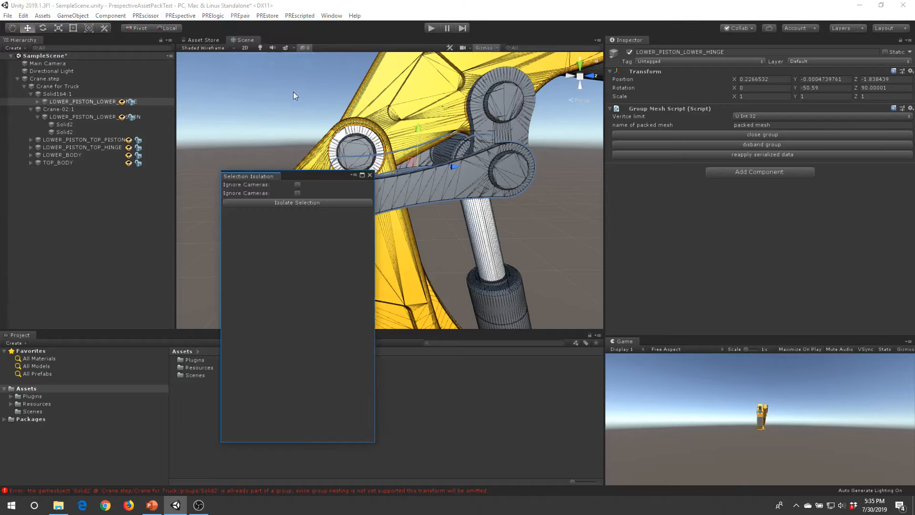
Isolate LOWER_PISTON_LOWER_HINGE with Selection Isolation, view it on its own, and bring the rest of the crane back
drag(321, 178, 670, 115)
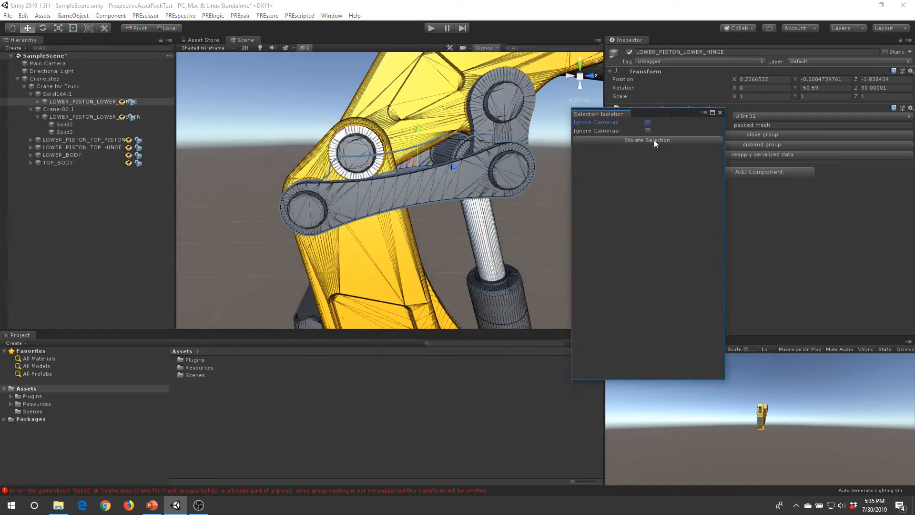
click(656, 139)
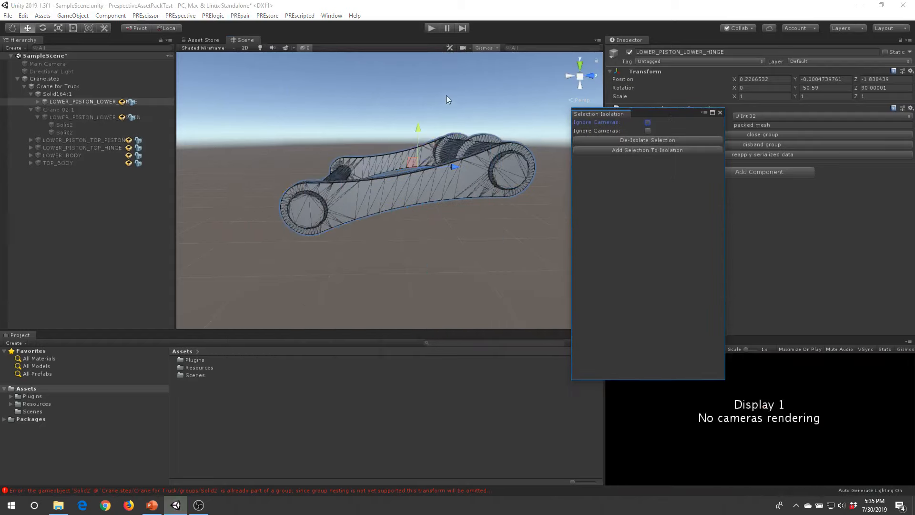
click(446, 95)
alt+drag(465, 126, 442, 152)
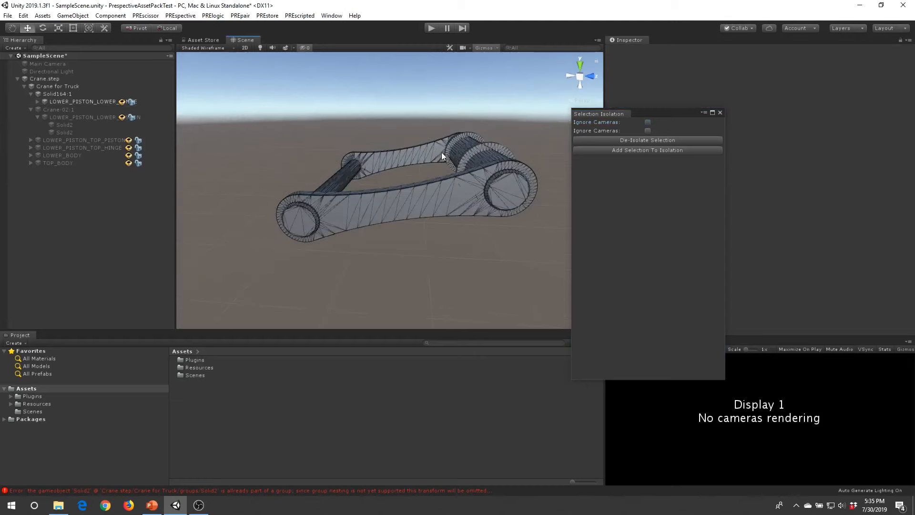
click(497, 162)
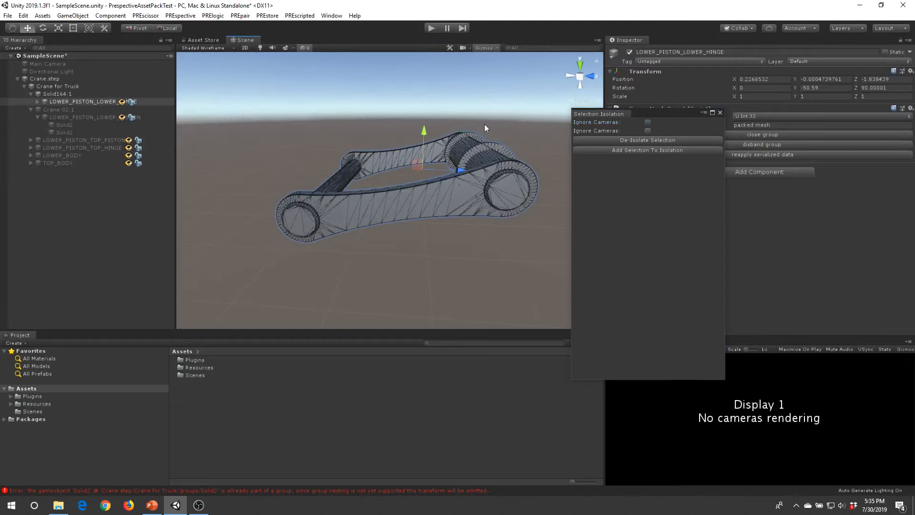
click(655, 141)
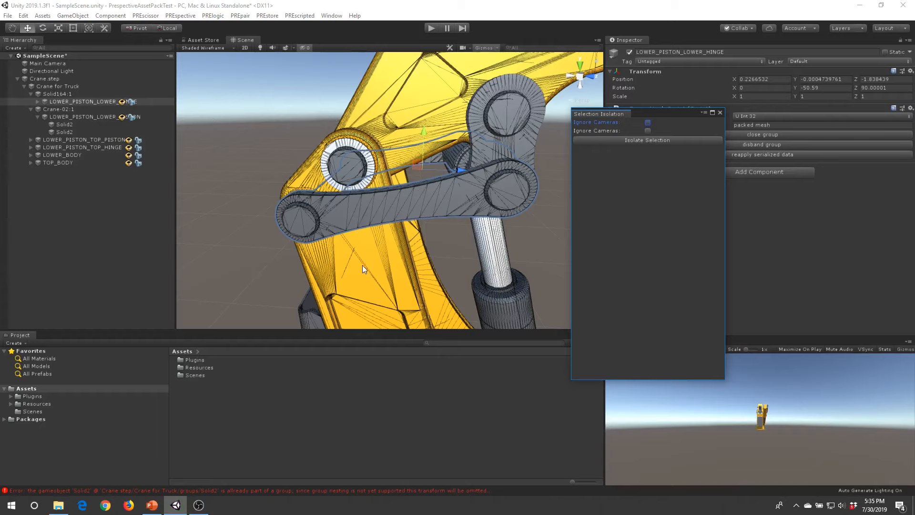
Add LOWER_BODY to the hinge selection and isolate both groups together
shift+click(369, 279)
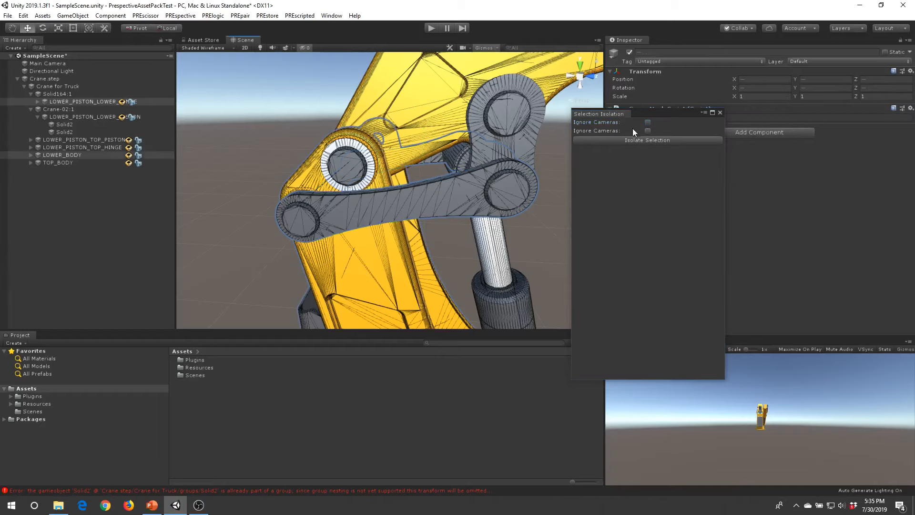
click(644, 141)
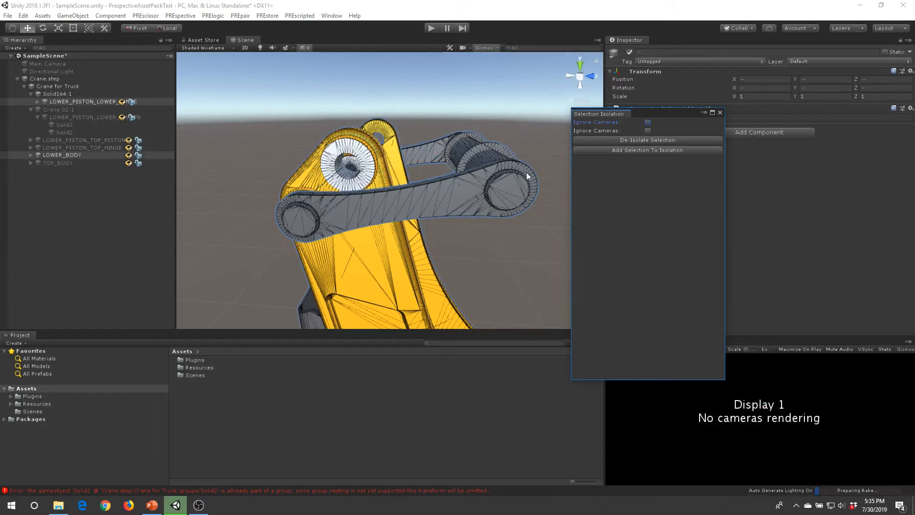
middle_drag(422, 245, 425, 195)
scroll(425, 196, up, 2)
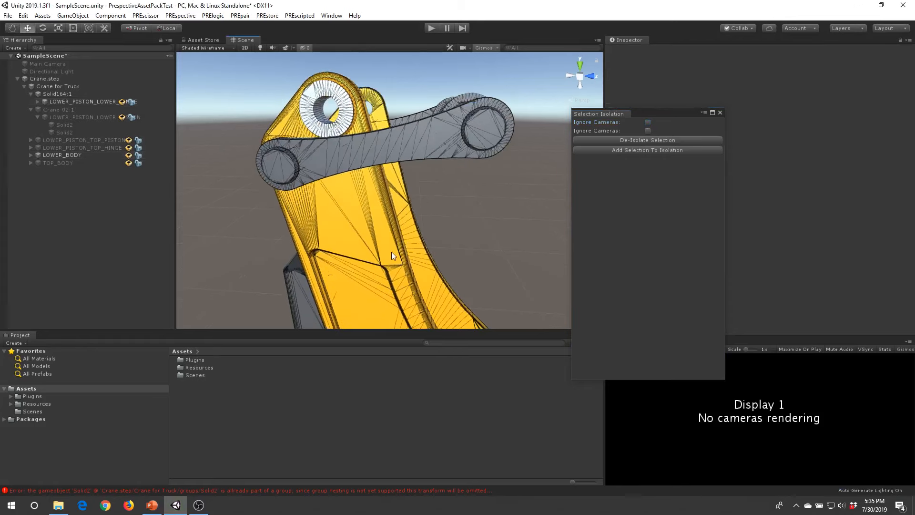
Take LOWER_BODY out of the isolation, reselect LOWER_PISTON_LOWER_HINGE, and end the isolation
click(365, 233)
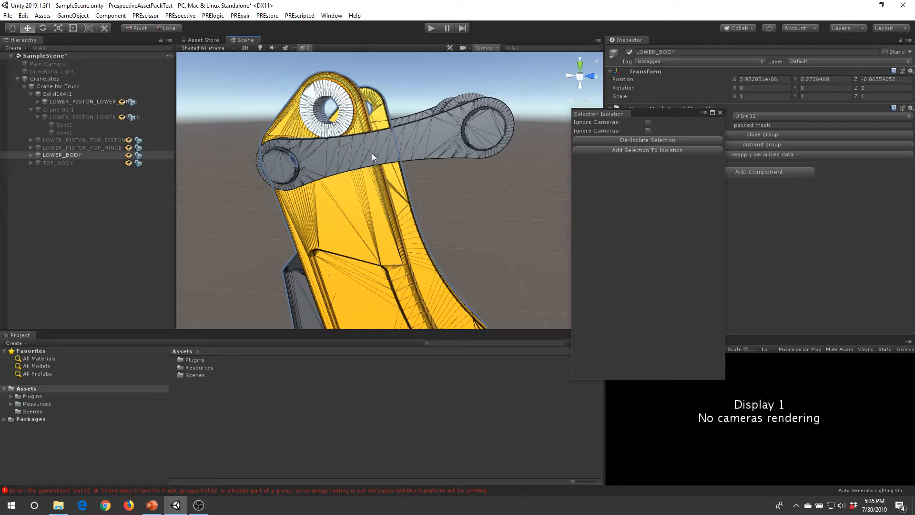
click(646, 151)
click(434, 217)
middle_drag(424, 139, 421, 219)
middle_drag(405, 256, 414, 240)
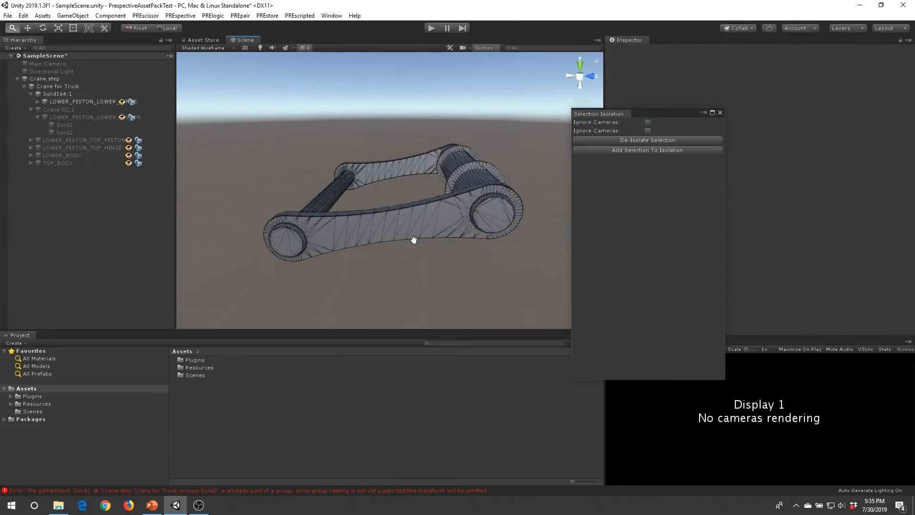
click(417, 222)
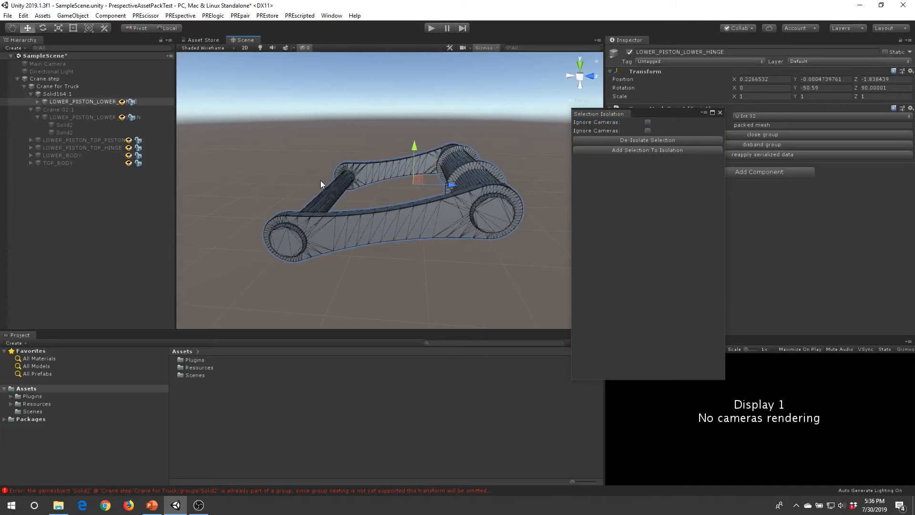
click(640, 141)
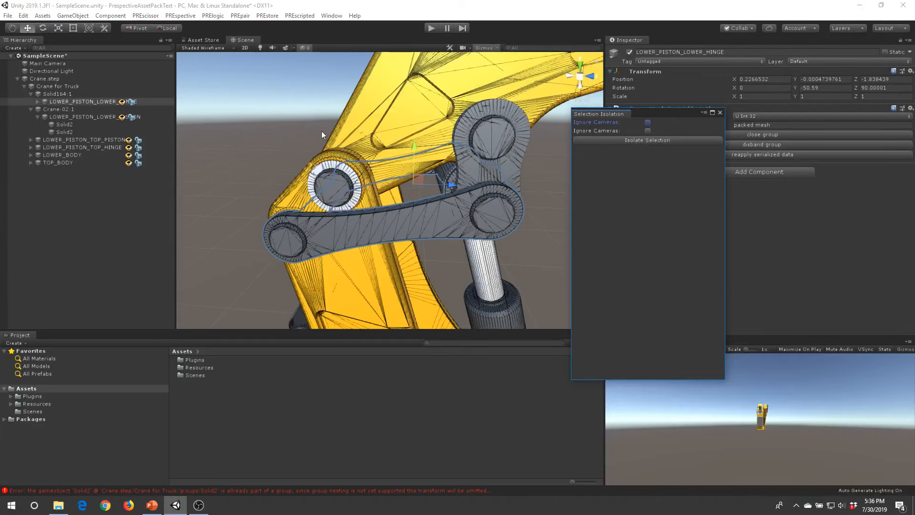
Isolate LOWER_PISTON_LOWER_HINGE again and move the Selection Isolation window clear of the group's component settings
click(257, 133)
click(446, 205)
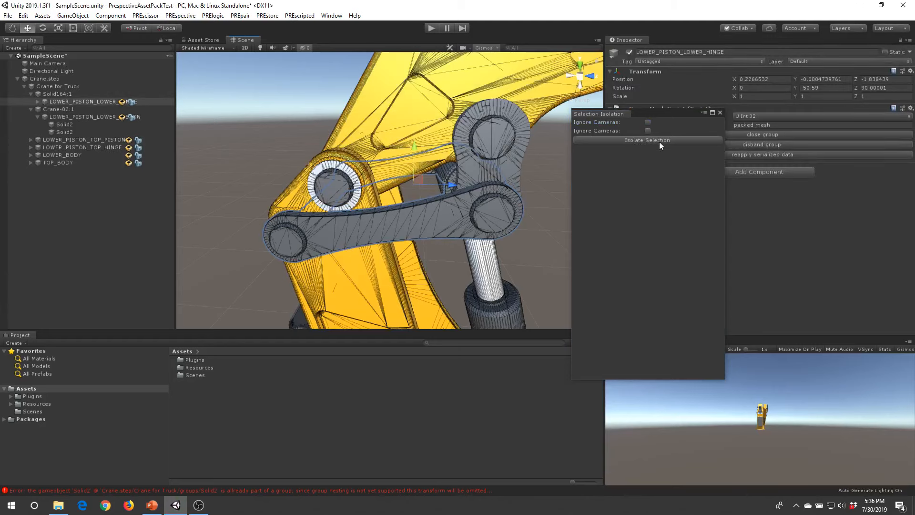
click(660, 140)
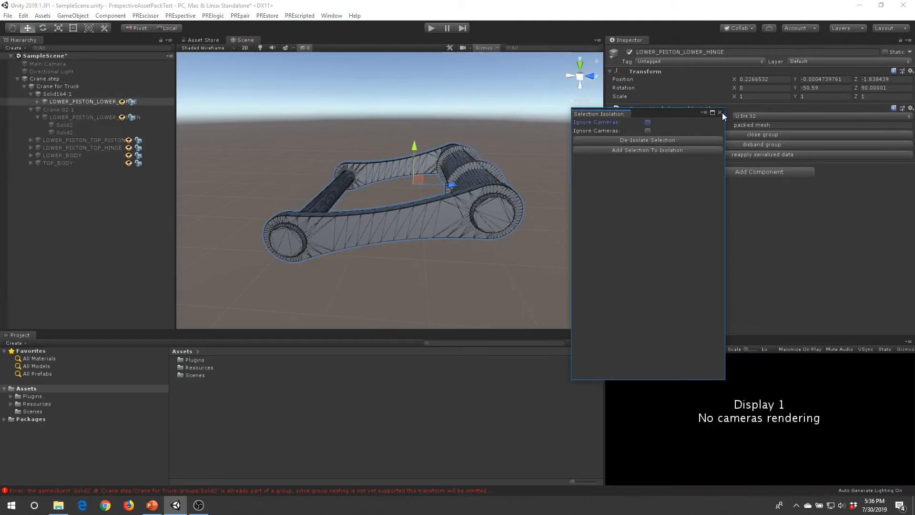
drag(666, 117, 794, 201)
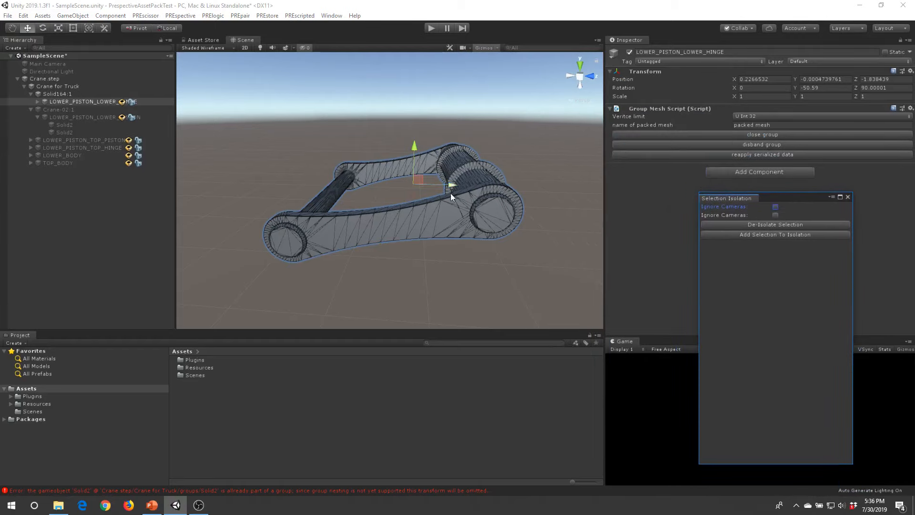
Add a Cube 3D object to the scene as a helper beside the isolated hinge
alt+drag(450, 193, 479, 183)
right_drag(479, 183, 472, 184)
mouse_move(472, 184)
middle_down()
mouse_move(502, 161)
mouse_move(488, 179)
middle_up()
scroll(488, 178, up, 3)
scroll(488, 178, down, 3)
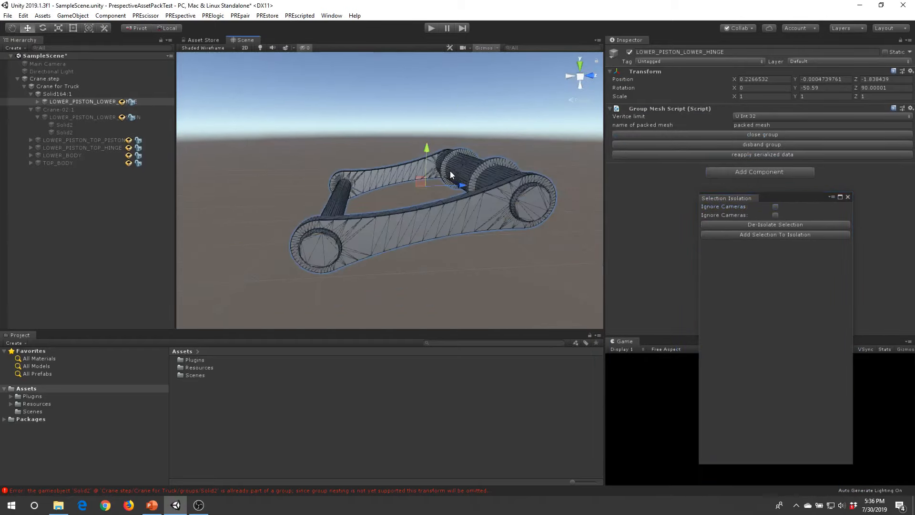
click(308, 115)
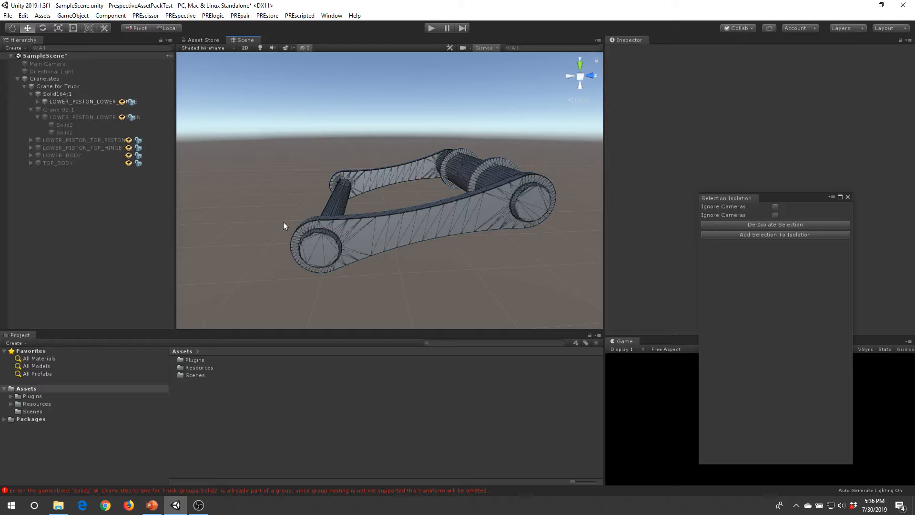
click(313, 248)
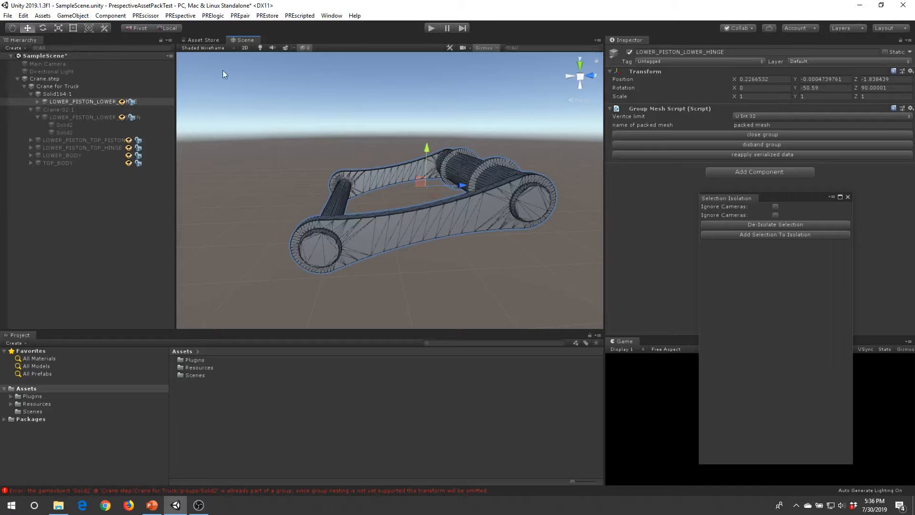
click(72, 16)
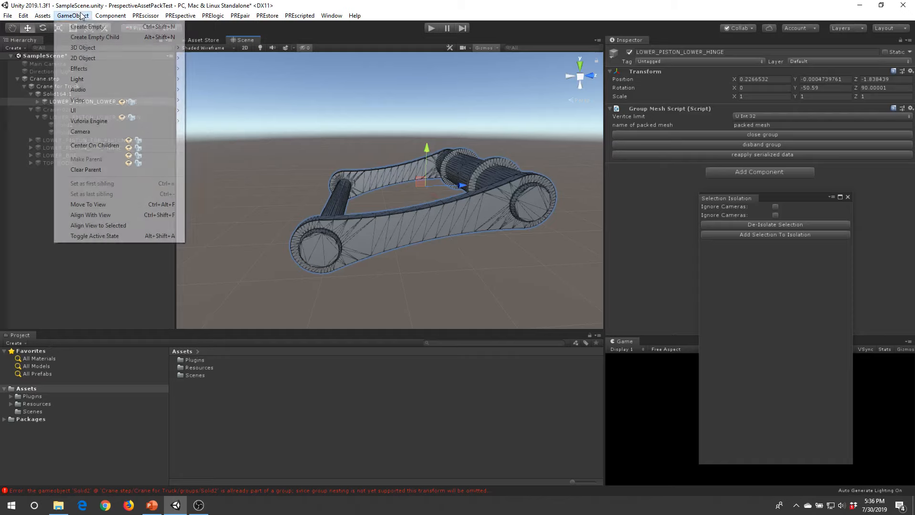
mouse_move(84, 48)
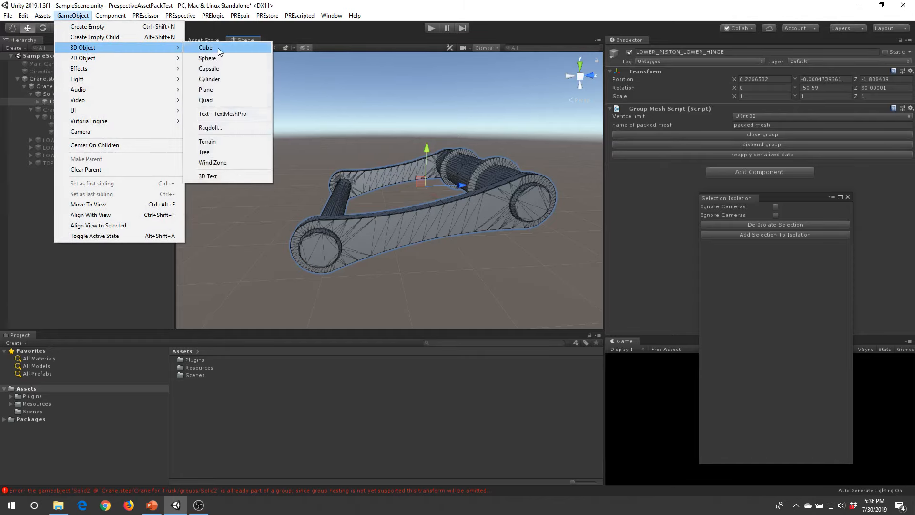
click(218, 48)
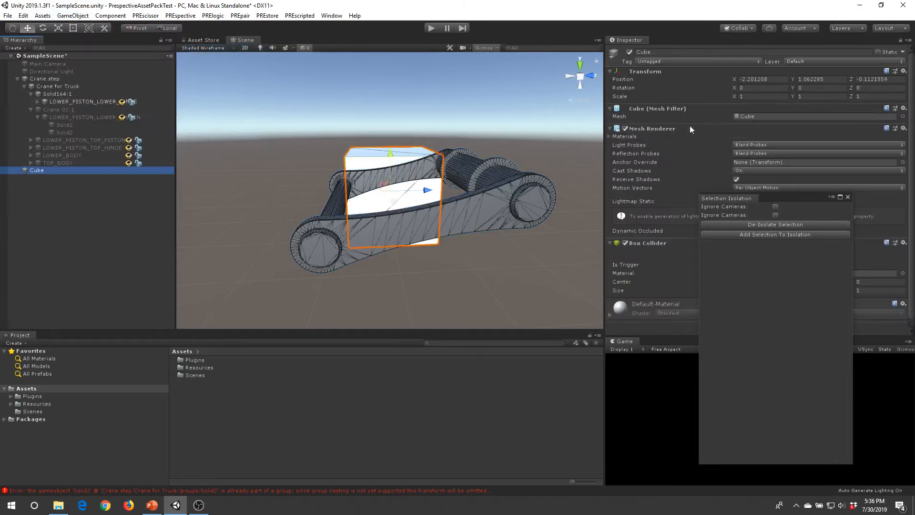
Scale the cube to 0.01 on the X, Y and Z axes
click(748, 97)
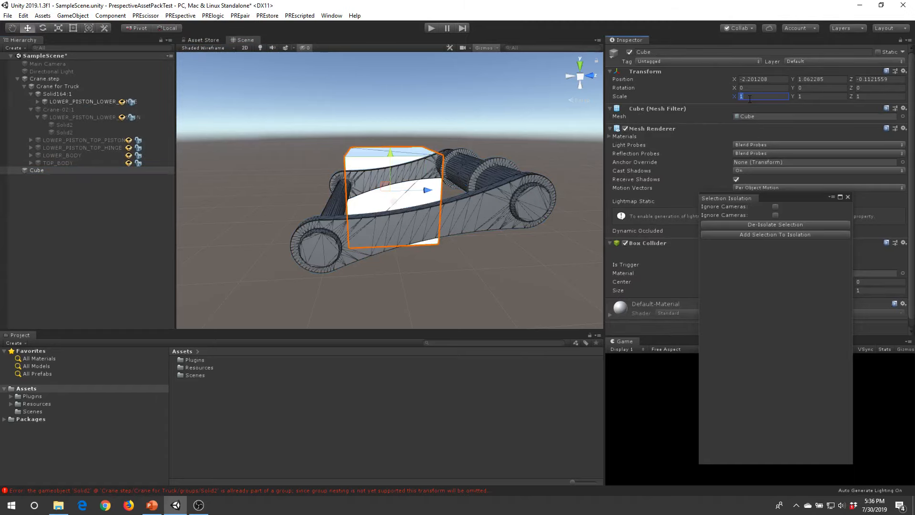
text(0.01)
key(Tab)
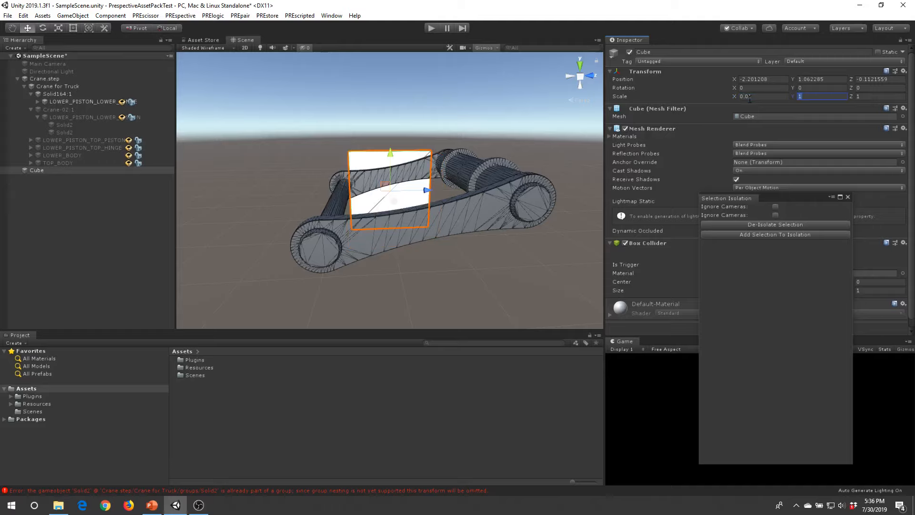
text(0.01)
key(Tab)
text(0.01)
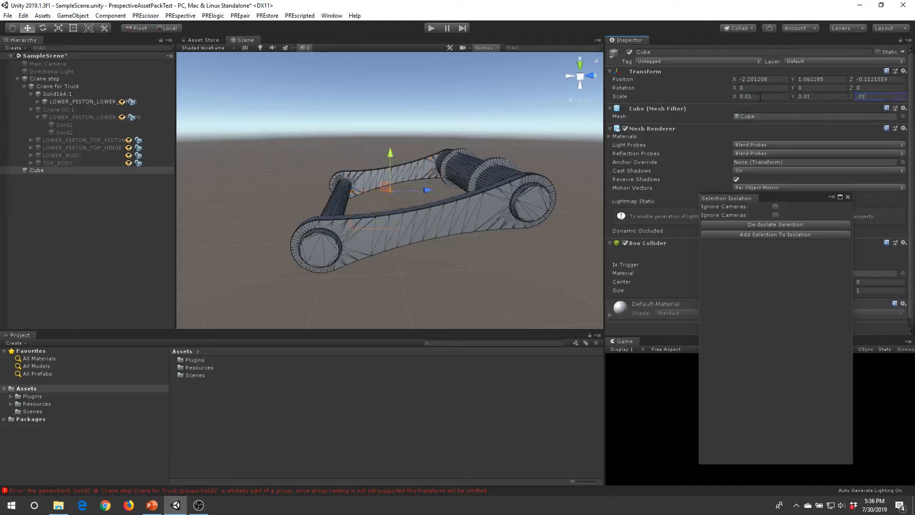
click(868, 88)
click(872, 96)
Select LOWER_PISTON_LOWER_HINGE and open the Alignment Tools, docked with Selection Isolation in a widened window
scroll(342, 248, up, 5)
scroll(384, 216, down, 5)
right_drag(254, 210, 254, 219)
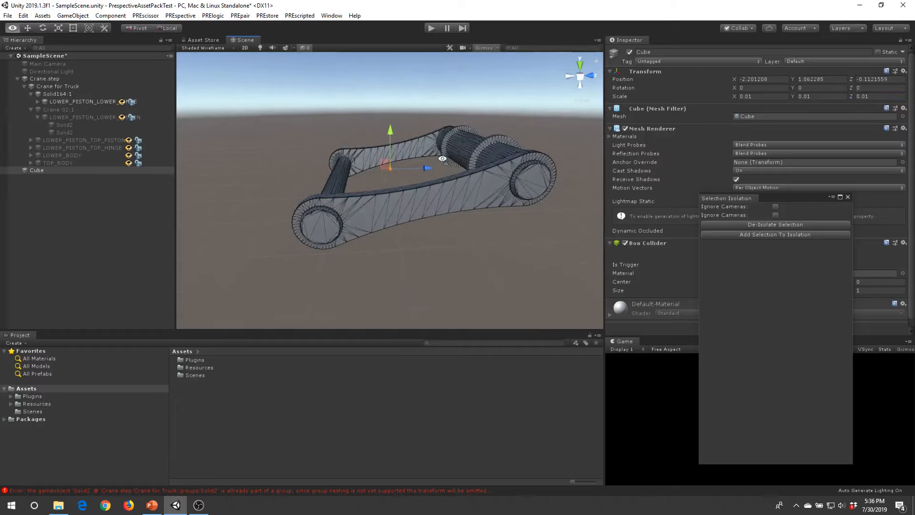
mouse_move(254, 219)
middle_down()
mouse_move(260, 229)
mouse_move(253, 230)
middle_up()
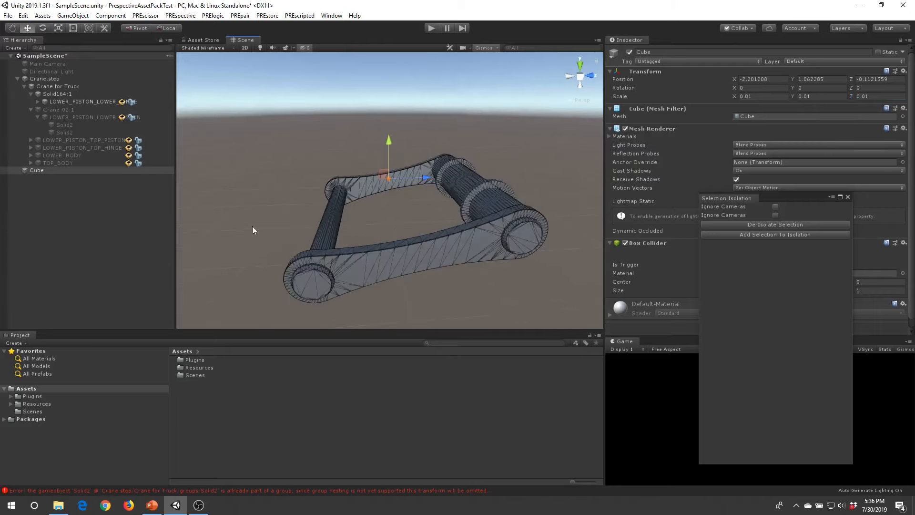
click(304, 135)
click(329, 279)
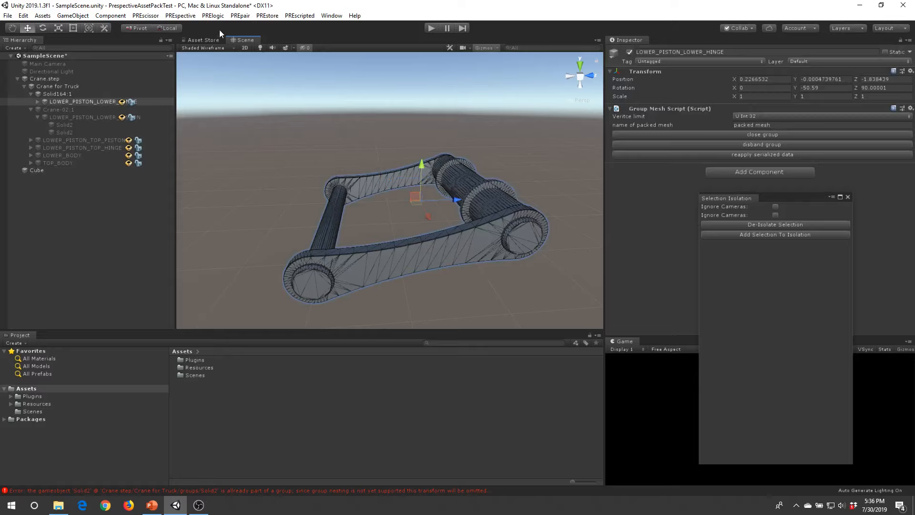
click(241, 16)
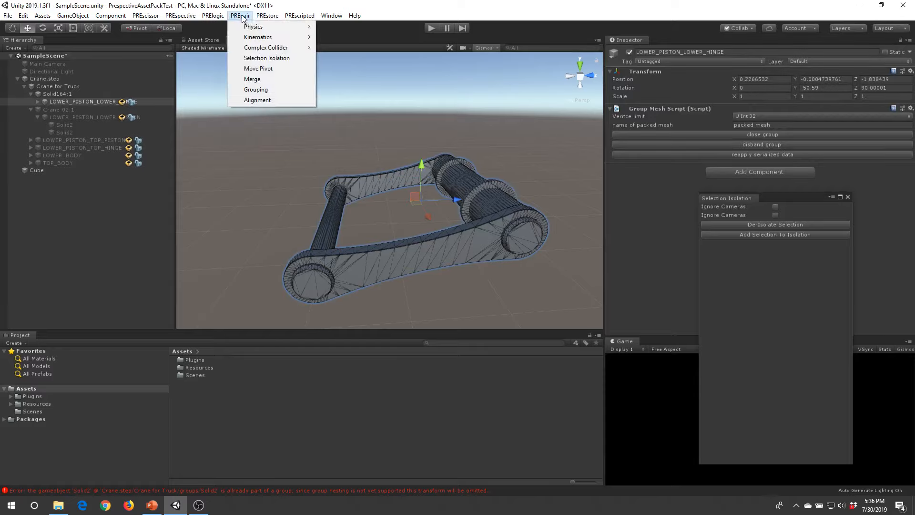
click(257, 100)
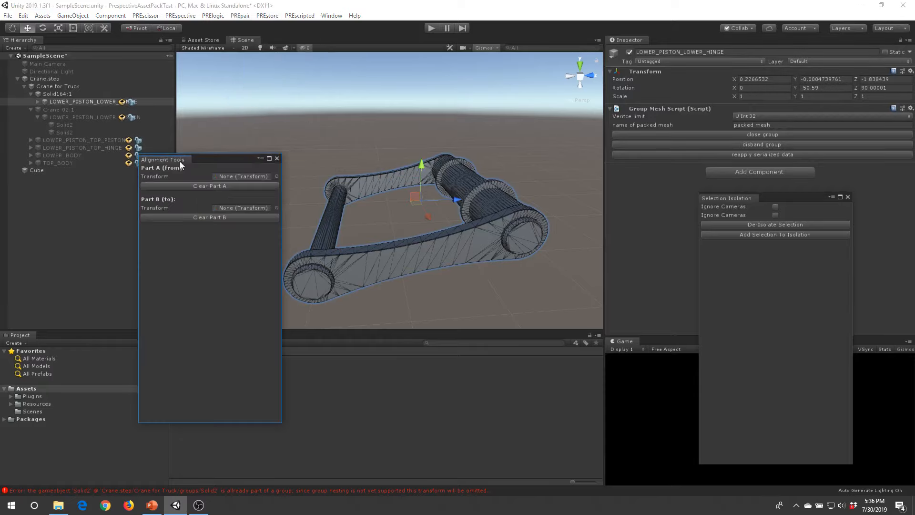
drag(180, 163, 780, 199)
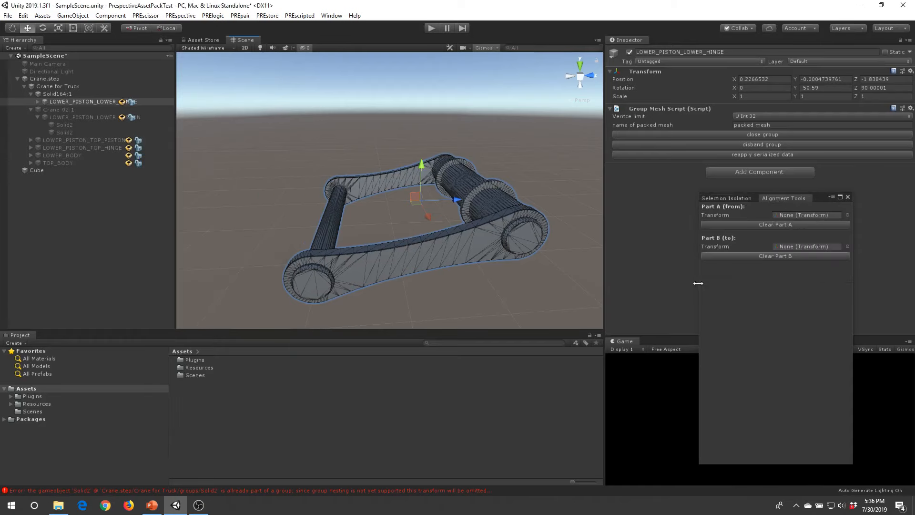
drag(699, 284, 643, 286)
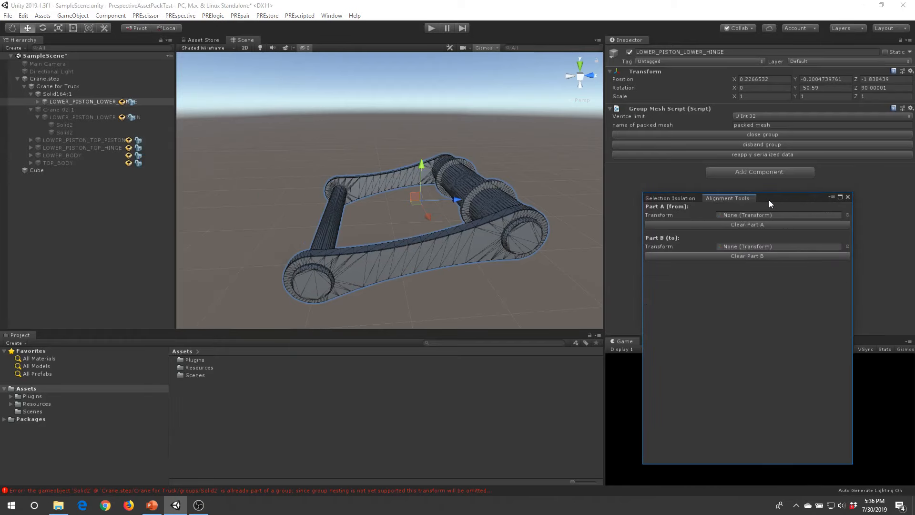
drag(768, 200, 735, 179)
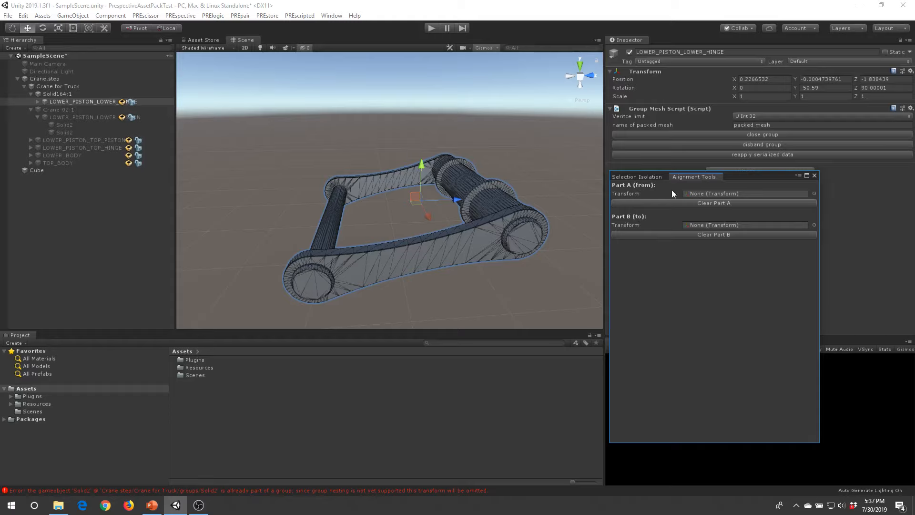
Assign the Cube as Part A (from) in the Alignment Tools, keeping 3-Point Plane as its alignment tool type
drag(35, 170, 721, 193)
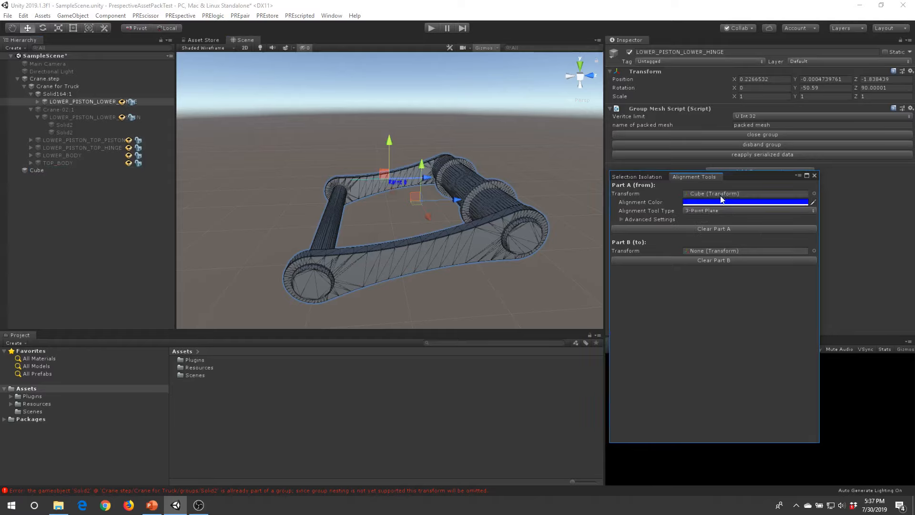
click(707, 211)
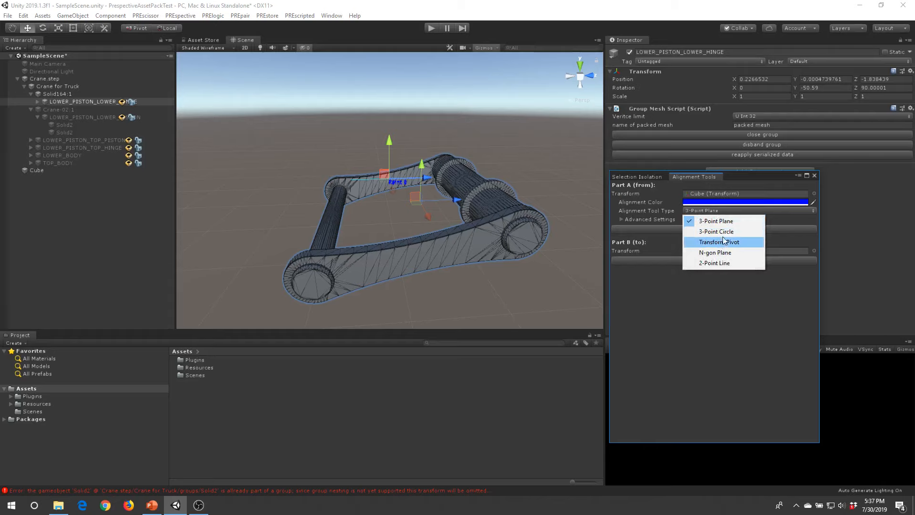
click(716, 220)
scroll(337, 178, up, 5)
scroll(338, 182, down, 5)
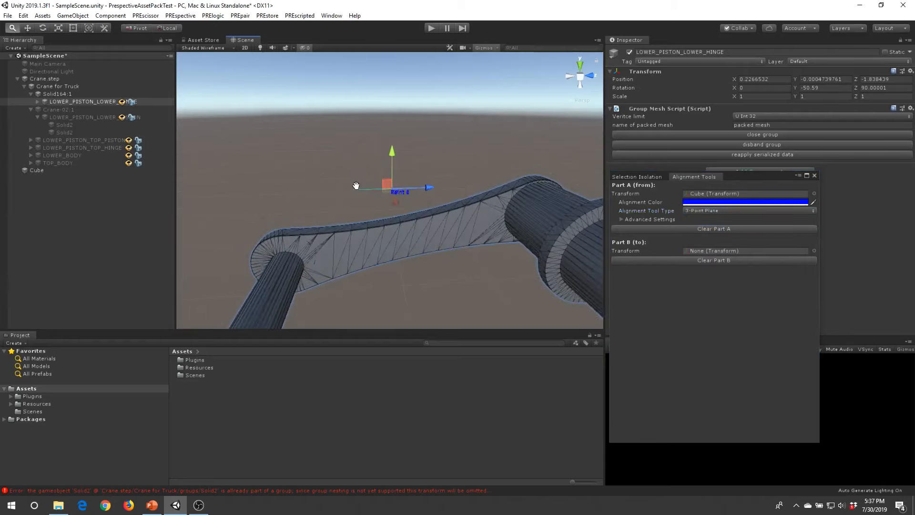
Select the Cube and inspect its three alignment points close up from different angles
double_click(36, 170)
scroll(361, 214, up, 3)
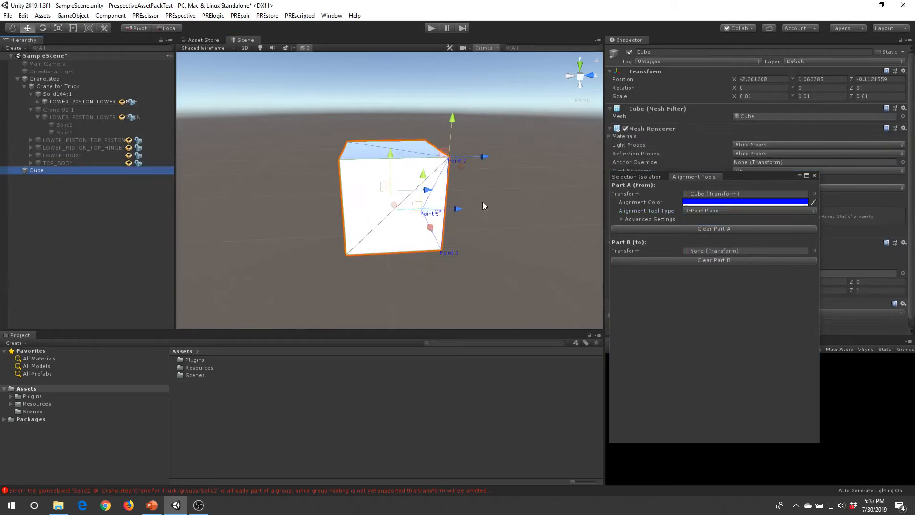
right_drag(482, 202, 425, 207)
middle_drag(424, 207, 268, 208)
right_drag(425, 201, 402, 231)
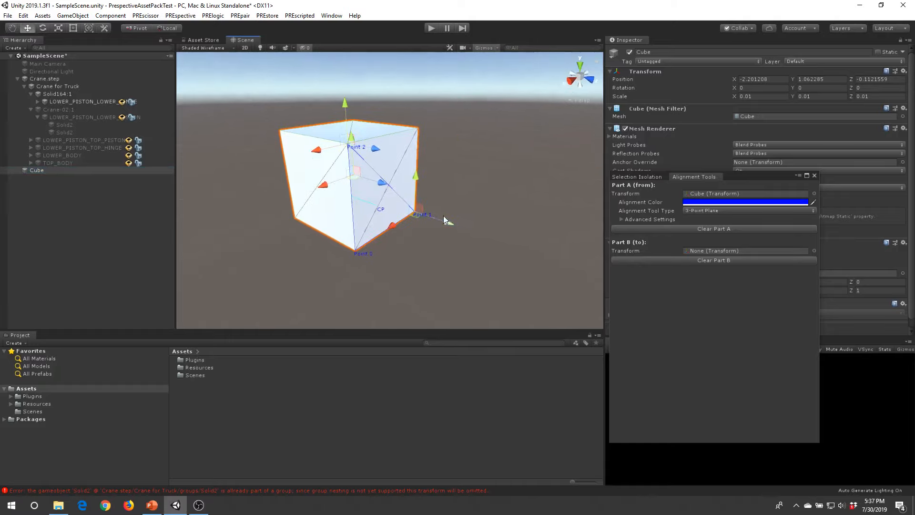
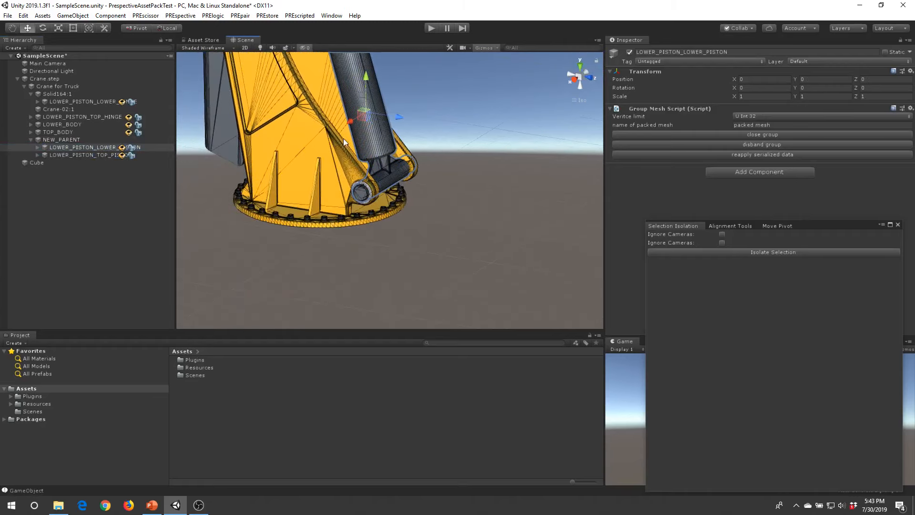
Examine the lower piston and the pivot position of its NEW_PARENT group
scroll(309, 169, up, 4)
middle_drag(401, 179, 401, 251)
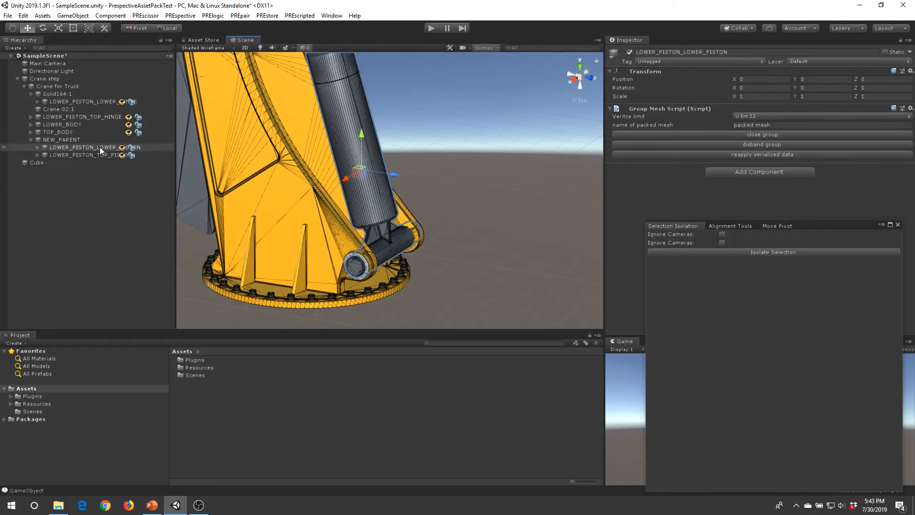
alt+drag(381, 164, 369, 165)
middle_drag(368, 166, 401, 284)
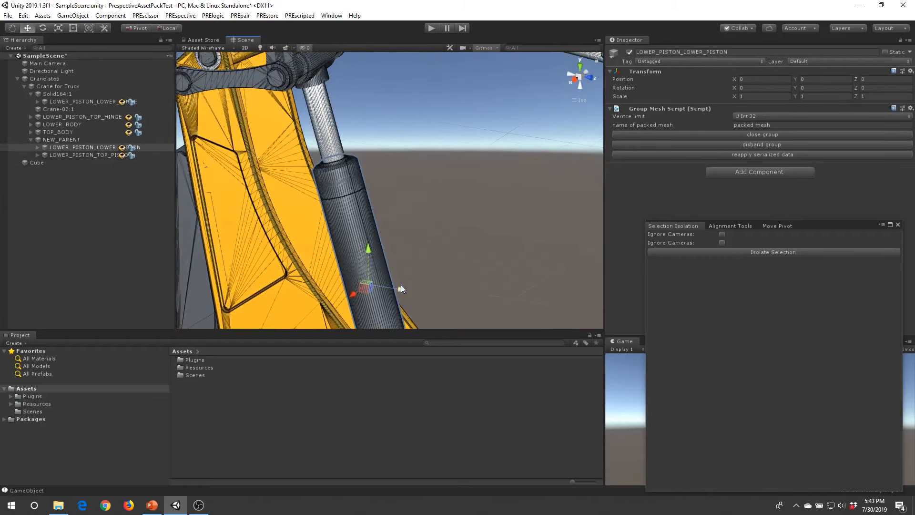
click(78, 154)
click(67, 138)
double_click(67, 138)
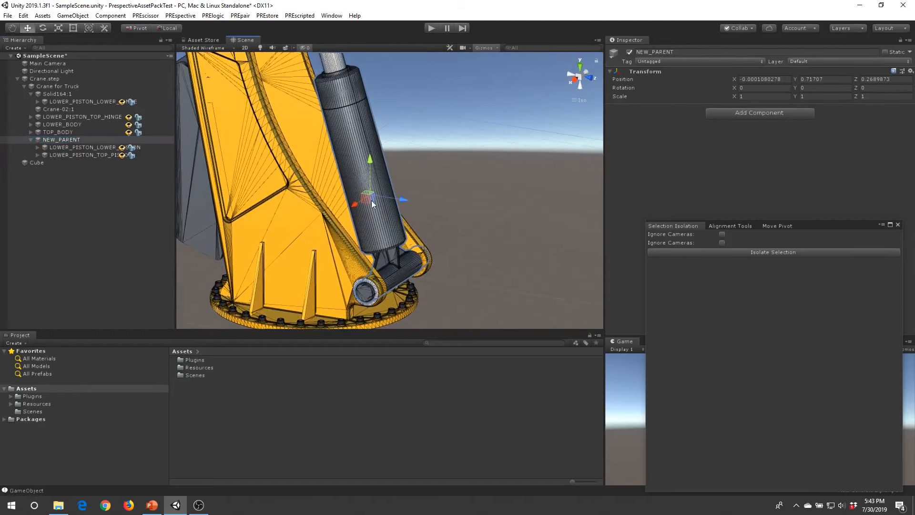
alt+drag(394, 258, 429, 233)
middle_drag(429, 232, 383, 203)
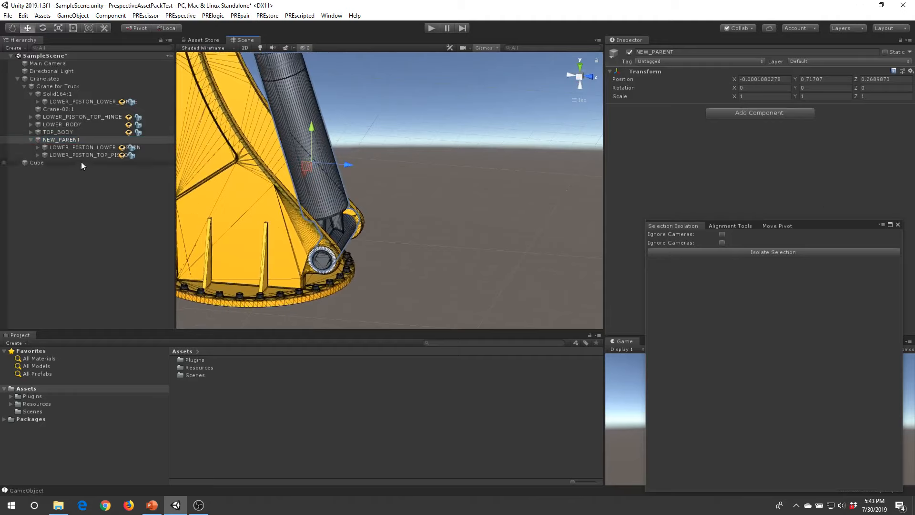
Isolate NEW_PARENT in the scene, with the pin at the piston's lower end in close view
click(756, 252)
mouse_move(376, 207)
alt+mouse_down()
mouse_move(326, 210)
mouse_move(390, 213)
alt+mouse_up()
scroll(390, 212, up, 3)
middle_drag(391, 213, 443, 145)
scroll(379, 178, up, 5)
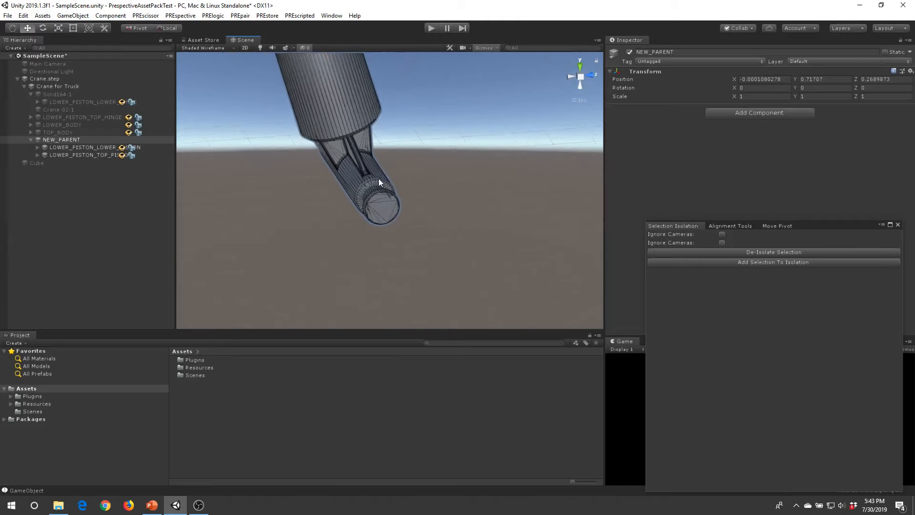
Activate the Cube, assign it as Part A and LOWER_PISTON_LOWER_PISTON as Part B, using 3-Point Circle for Part B
click(22, 163)
click(630, 52)
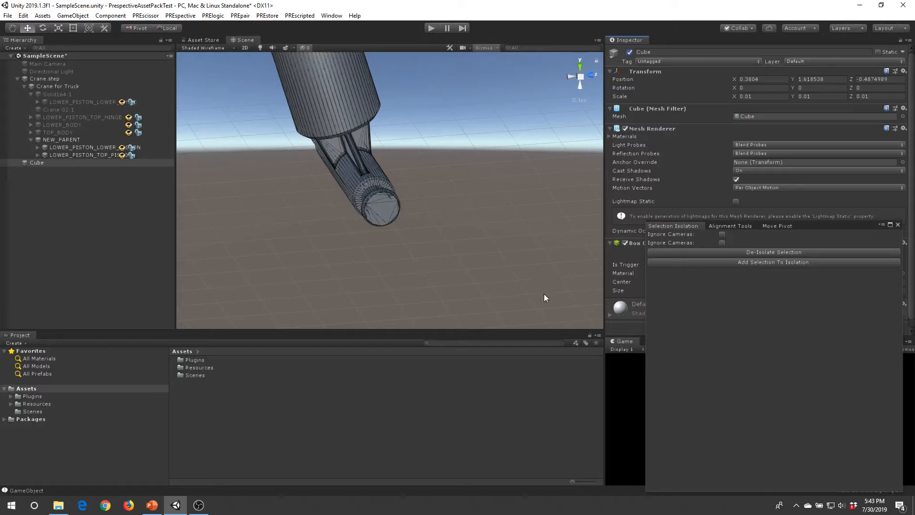
click(731, 227)
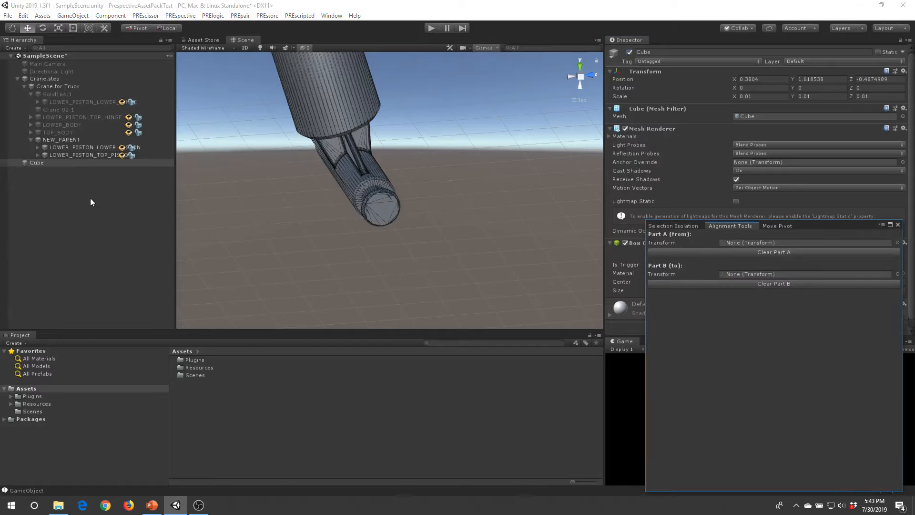
drag(33, 162, 779, 239)
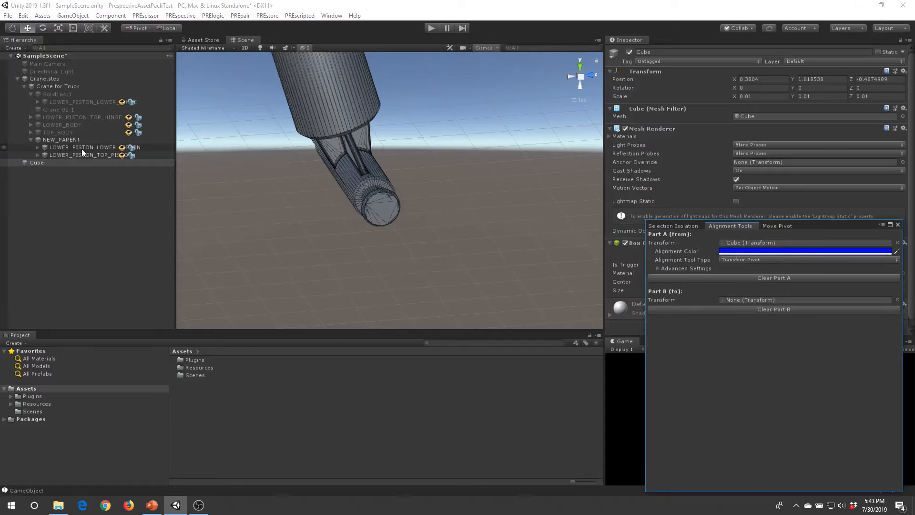
click(377, 187)
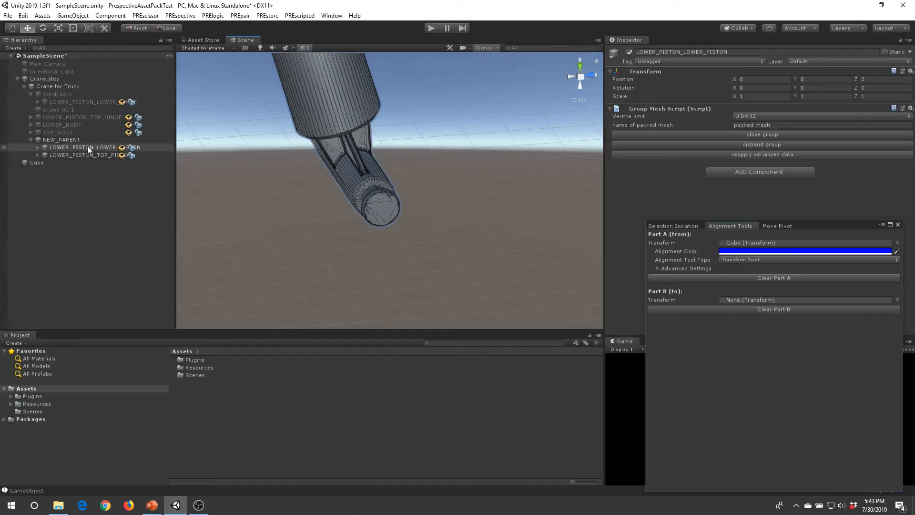
drag(87, 146, 780, 301)
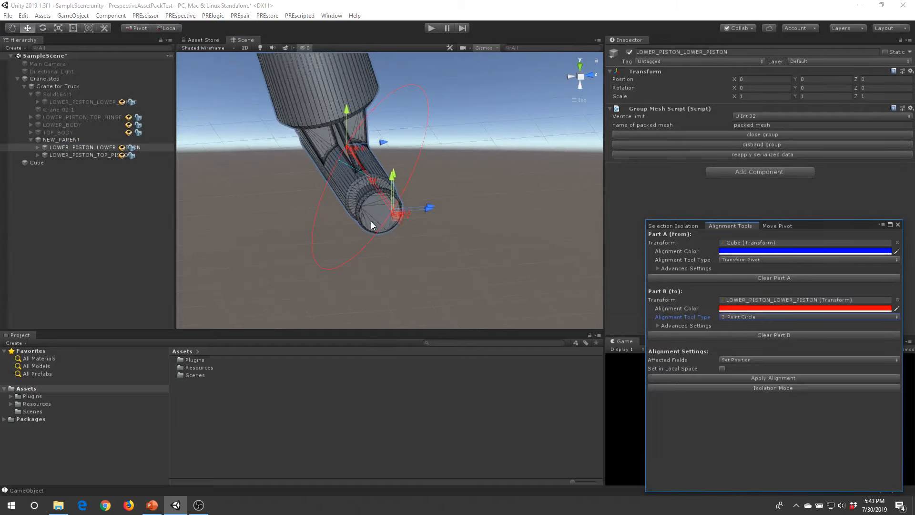
Move a Part B circle point with vertex snapping to the end face of the piston's lower pin
scroll(369, 214, up, 10)
alt+drag(369, 210, 491, 204)
scroll(467, 205, up, 2)
middle_drag(437, 207, 456, 216)
scroll(458, 216, down, 2)
scroll(413, 267, down, 3)
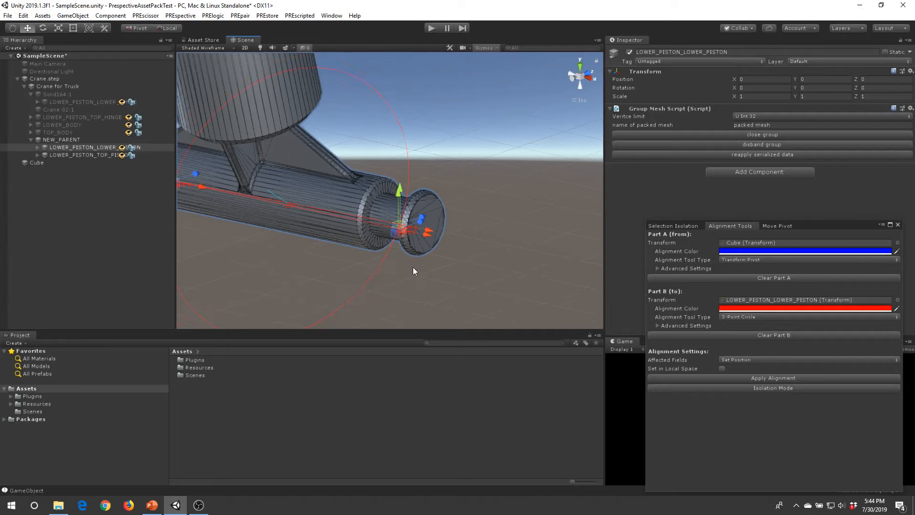
drag(426, 232, 455, 249)
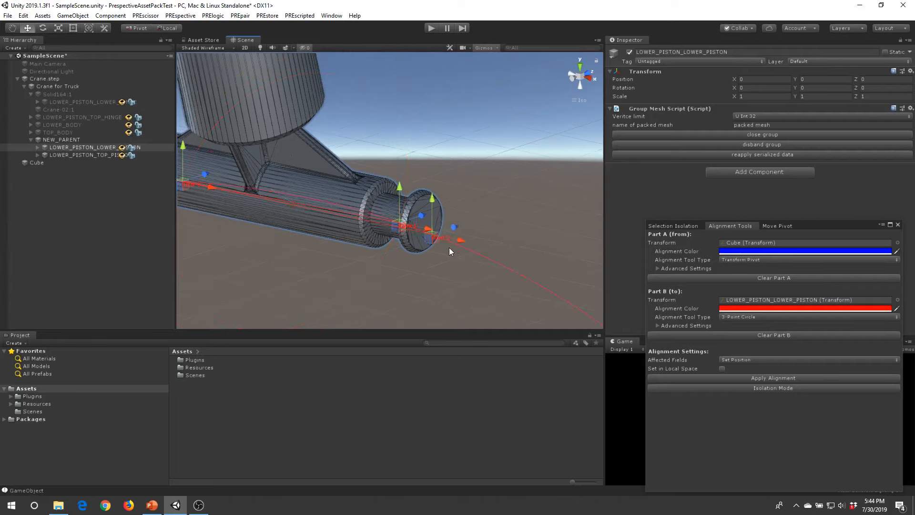
key(v)
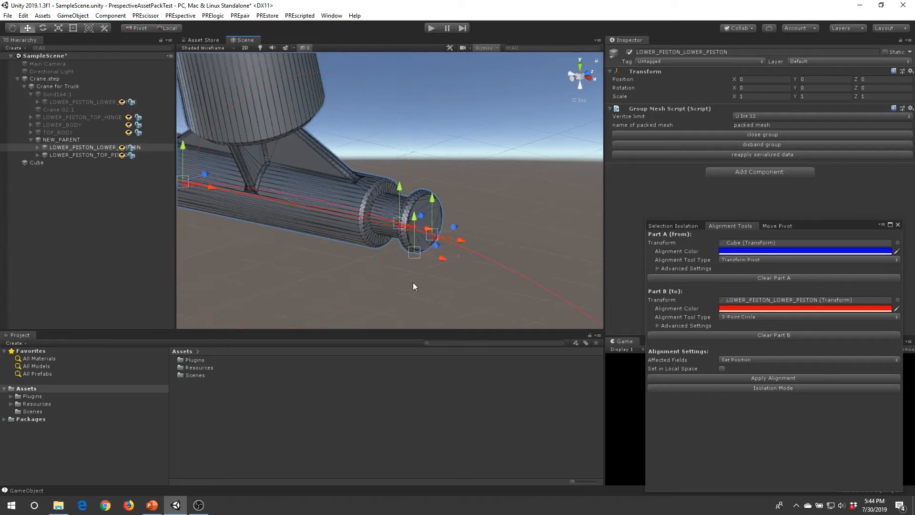
alt+drag(432, 262, 364, 292)
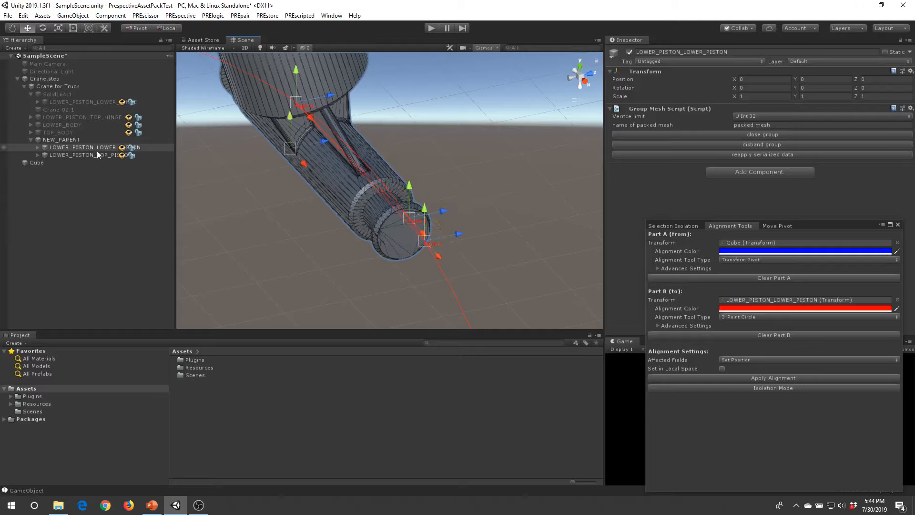
Place two of the circle points on separate vertices along the rim of the pin's end face
click(532, 147)
scroll(428, 243, up, 3)
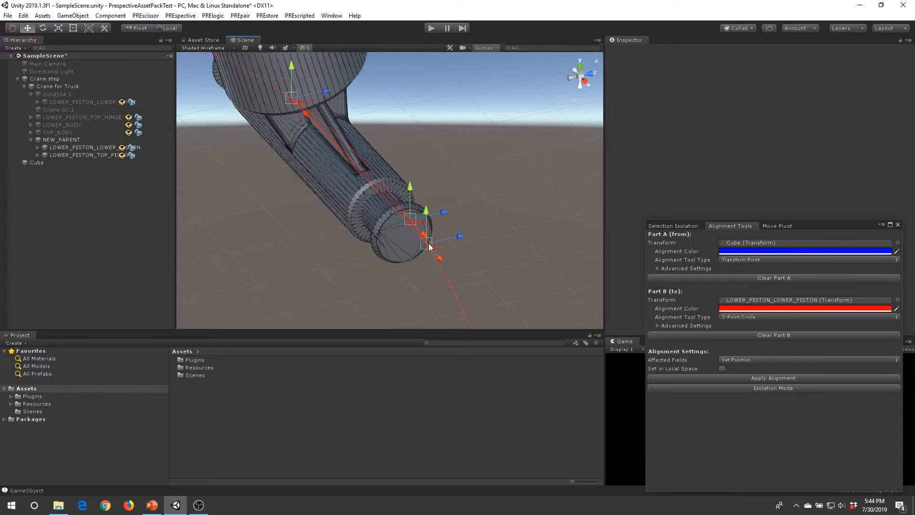
scroll(425, 258, up, 5)
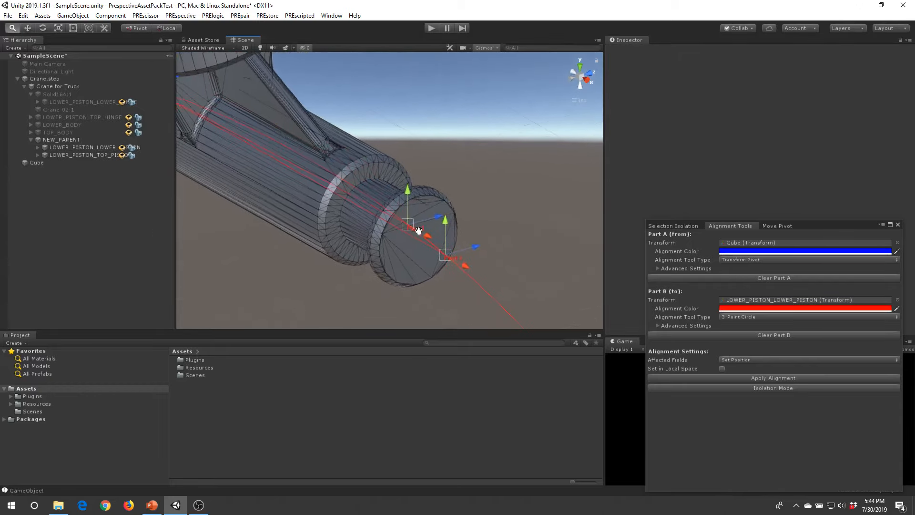
drag(409, 227, 448, 199)
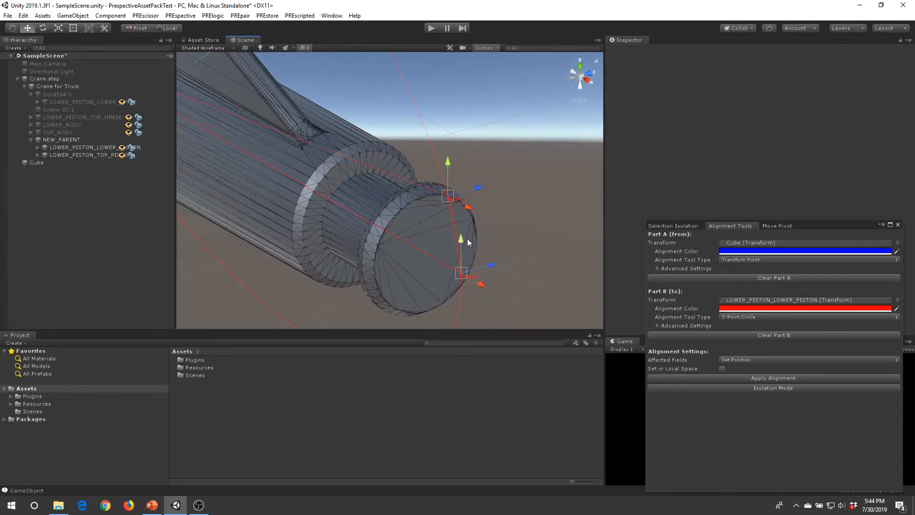
drag(459, 276, 474, 249)
scroll(403, 285, down, 3)
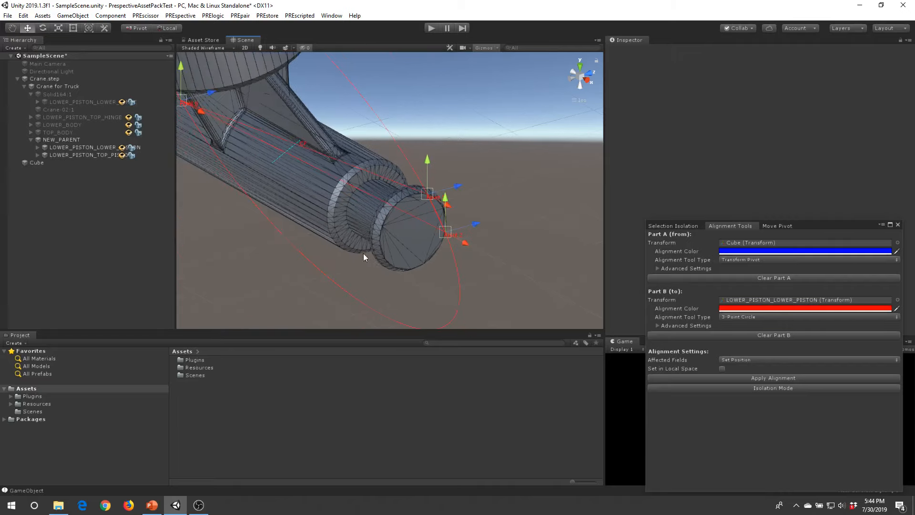
Bring the remaining circle point onto the end face's rim so the circle follows the pin's outline
drag(200, 113, 383, 232)
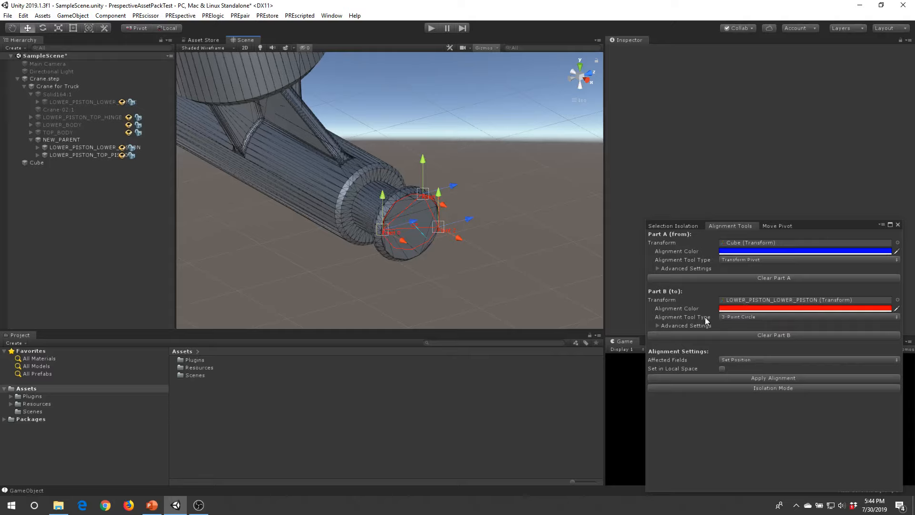
scroll(448, 238, up, 10)
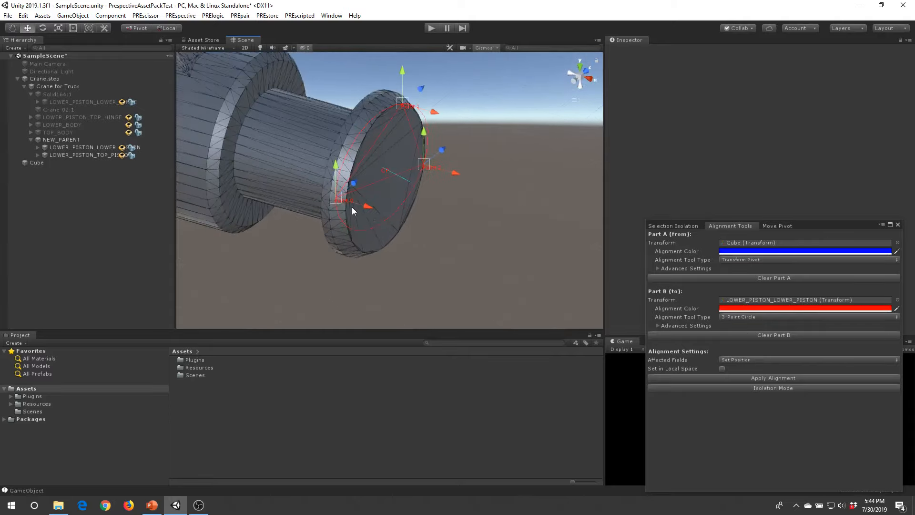
alt+drag(333, 204, 434, 279)
scroll(389, 267, down, 6)
scroll(435, 275, down, 1)
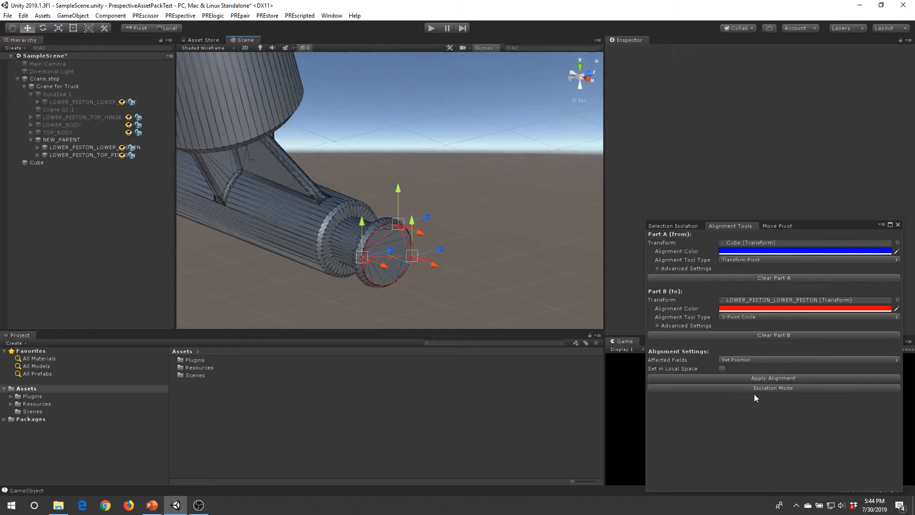
Apply the Set Position alignment to centre the Cube on the pin's end face, and clear Part A and Part B
click(762, 378)
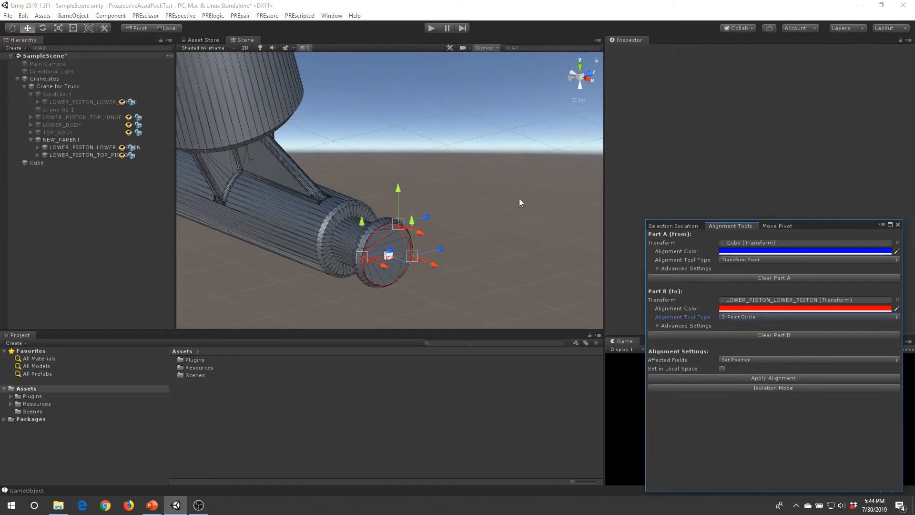
click(756, 281)
click(758, 309)
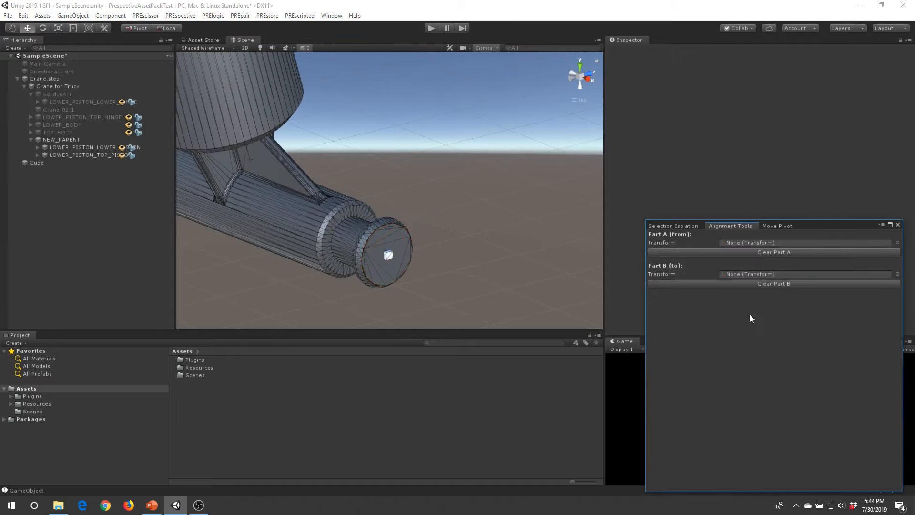
Examine the centred Cube on the pin and compare it with NEW_PARENT's current pivot
click(480, 221)
middle_drag(468, 222, 476, 165)
scroll(464, 172, up, 6)
alt+drag(443, 182, 401, 194)
click(384, 162)
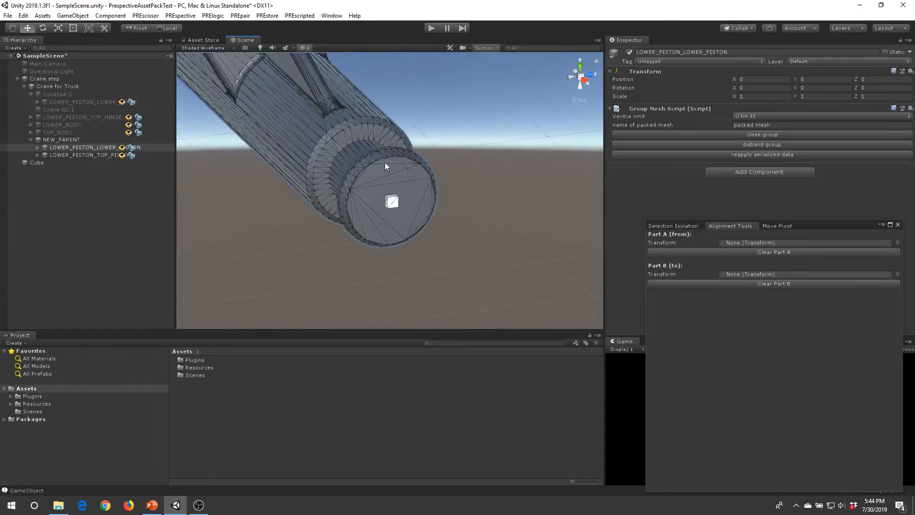
click(74, 139)
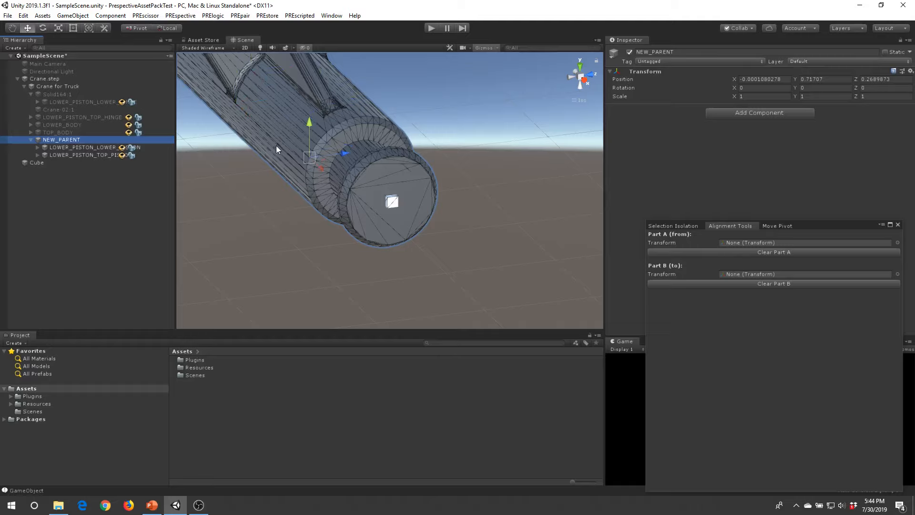
click(313, 141)
key(v)
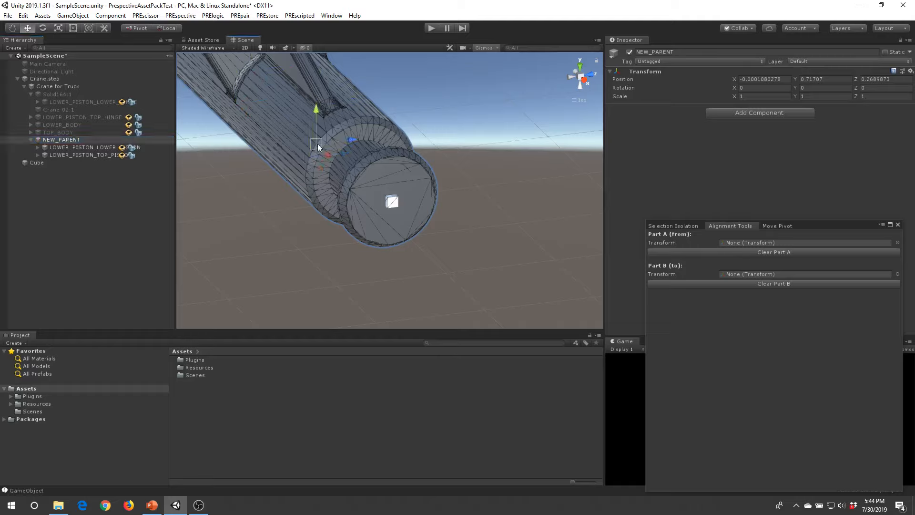
Move NEW_PARENT's pivot to the Cube with Move Pivot, keeping check children enabled
click(74, 139)
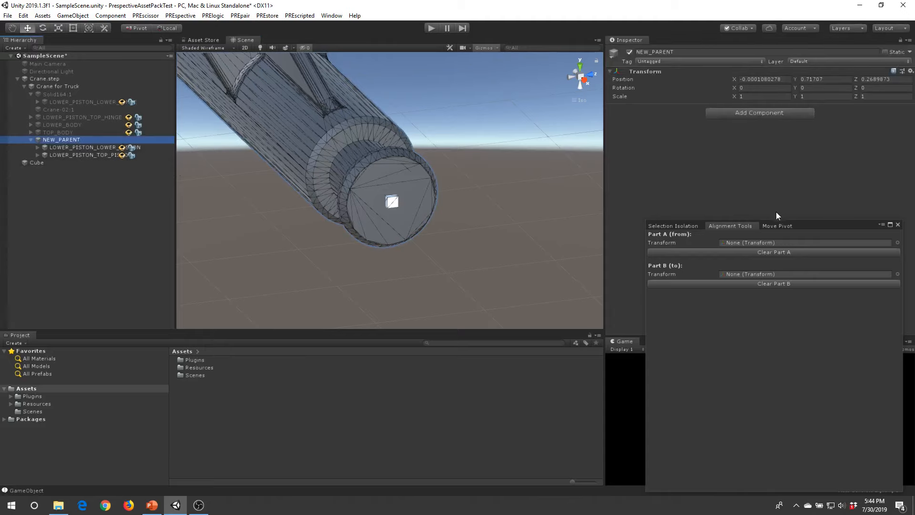
click(777, 226)
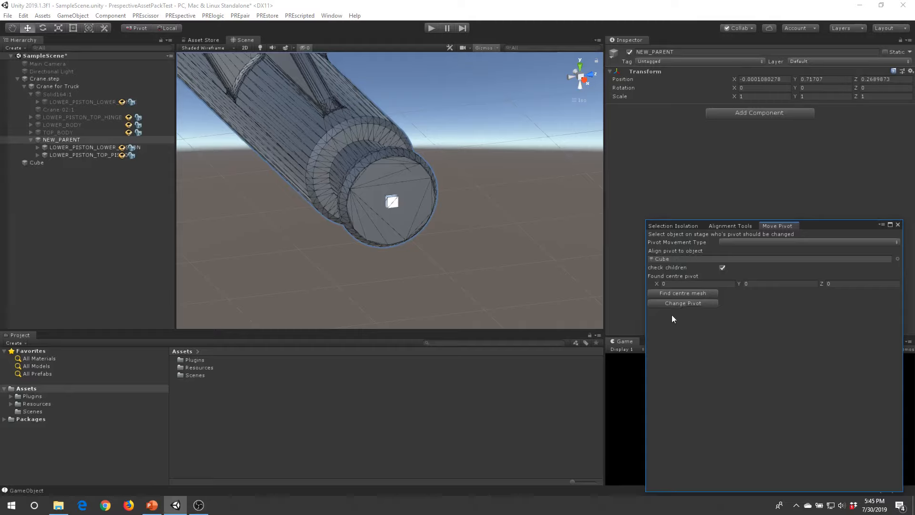
click(688, 304)
Frame NEW_PARENT and check its pivot position at the piston's lower pin
alt+drag(477, 143, 429, 132)
scroll(438, 150, down, 10)
middle_drag(453, 133, 457, 229)
alt+right_drag(457, 229, 290, 223)
click(290, 223)
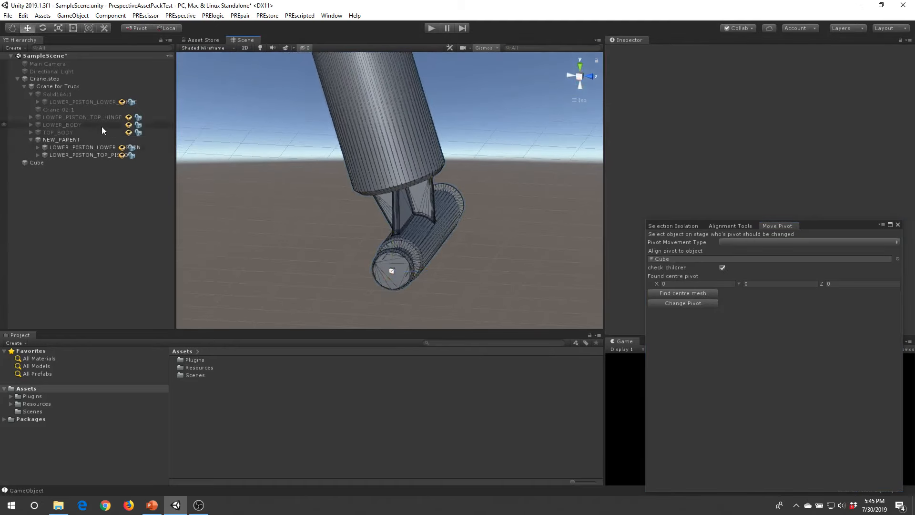
double_click(56, 139)
De-isolate the selection to show the whole crane, and bring the upper piston and hinge area into view
click(683, 227)
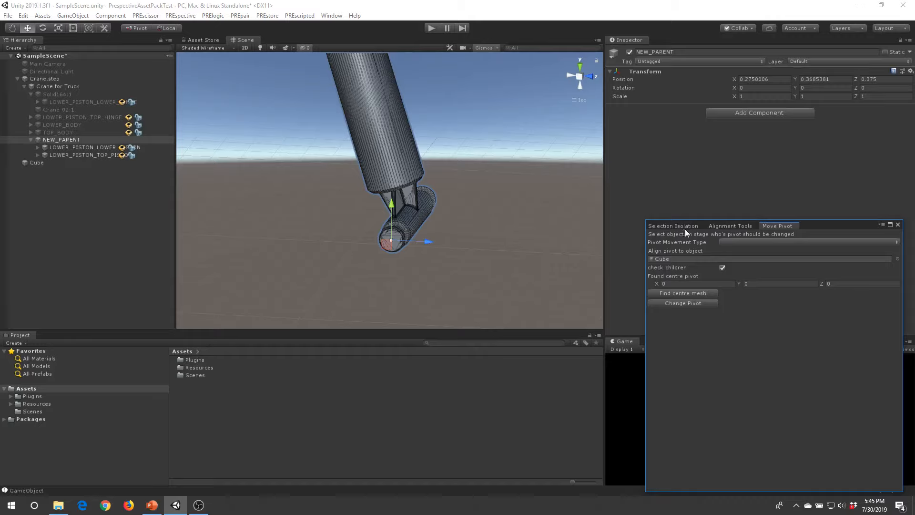
click(681, 226)
click(753, 253)
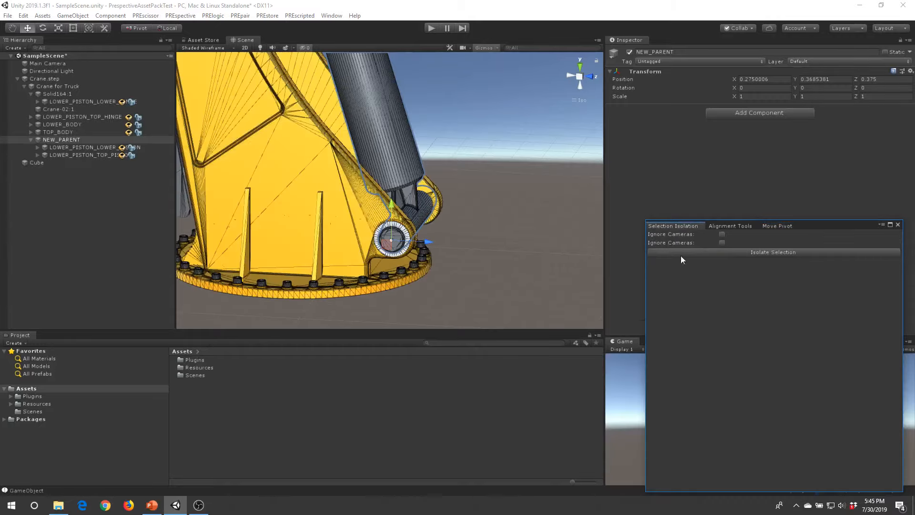
click(452, 123)
middle_drag(454, 123, 481, 219)
alt+right_drag(481, 219, 422, 149)
middle_drag(422, 149, 448, 219)
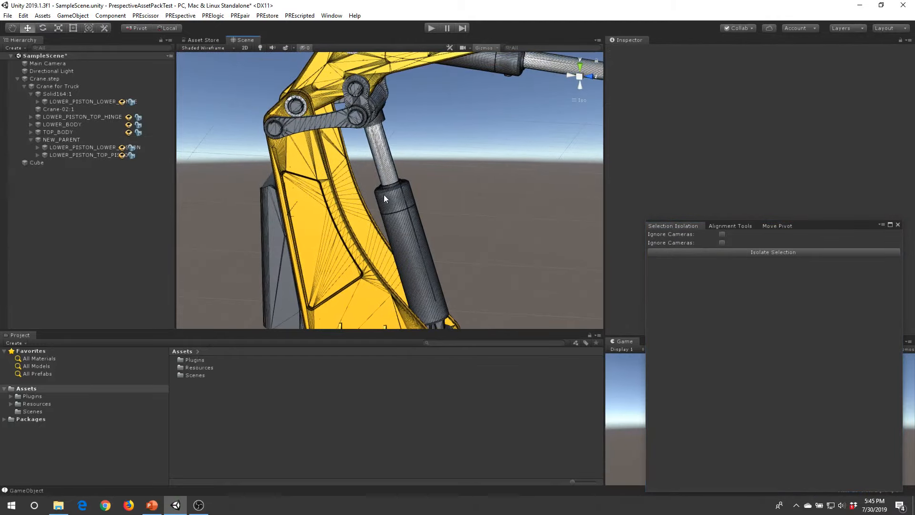
Isolate the TOP_BODY group around its lower pivot pin
right_drag(384, 195, 399, 171)
middle_drag(398, 171, 441, 116)
right_drag(441, 117, 420, 152)
middle_drag(420, 152, 395, 157)
click(354, 138)
alt+drag(354, 141, 405, 148)
scroll(336, 142, up, 5)
alt+drag(337, 143, 504, 214)
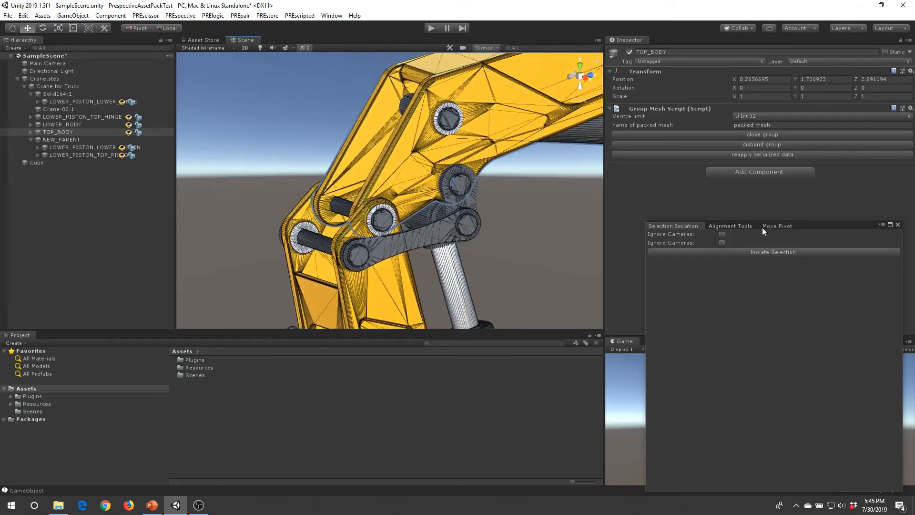
click(759, 252)
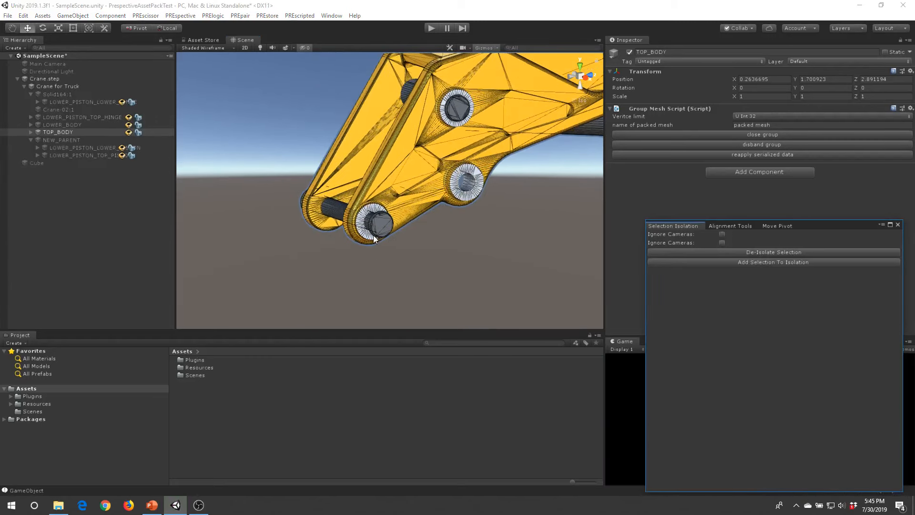
Reactivate the Cube and set it as alignment Part A by Transform Pivot, with TOP_BODY as Part B by 3-Point Circle
click(717, 226)
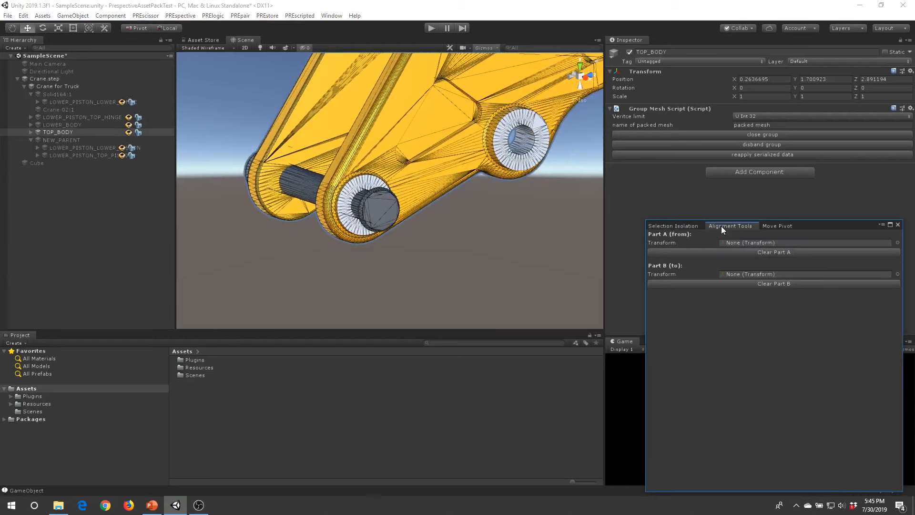
click(37, 163)
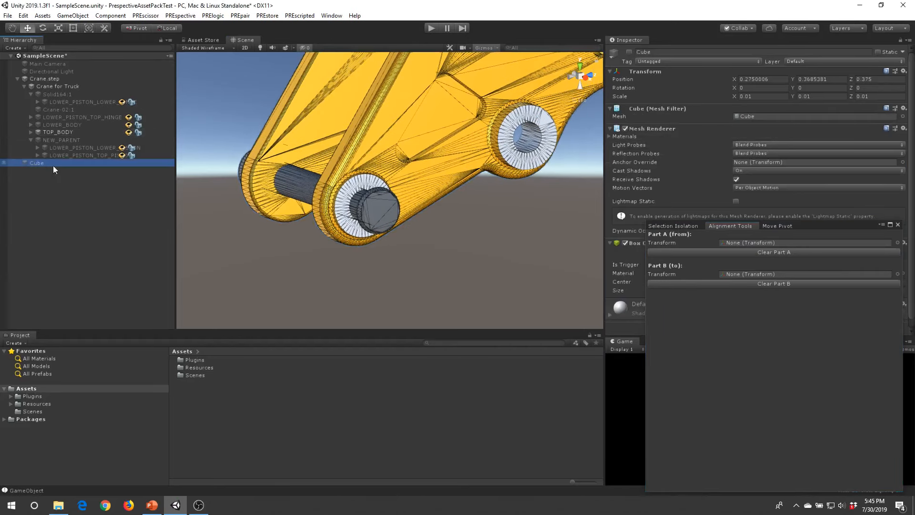
click(629, 51)
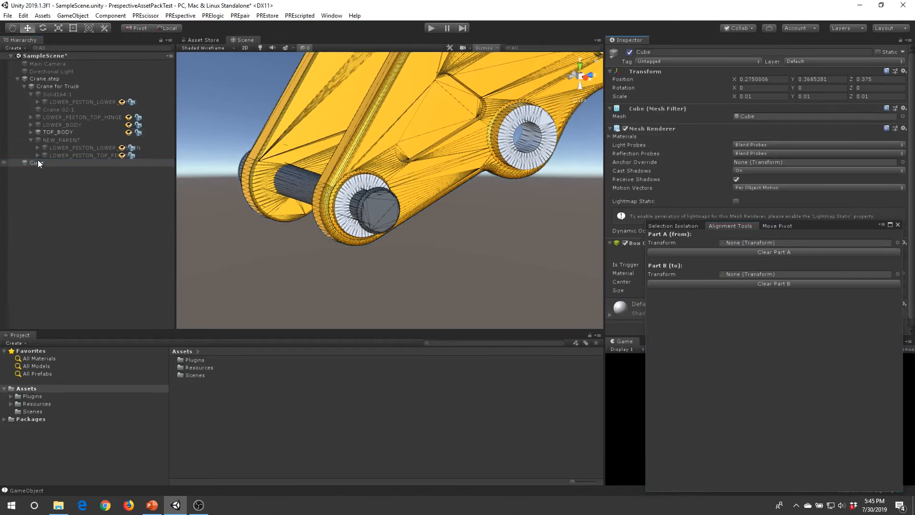
drag(38, 162, 762, 243)
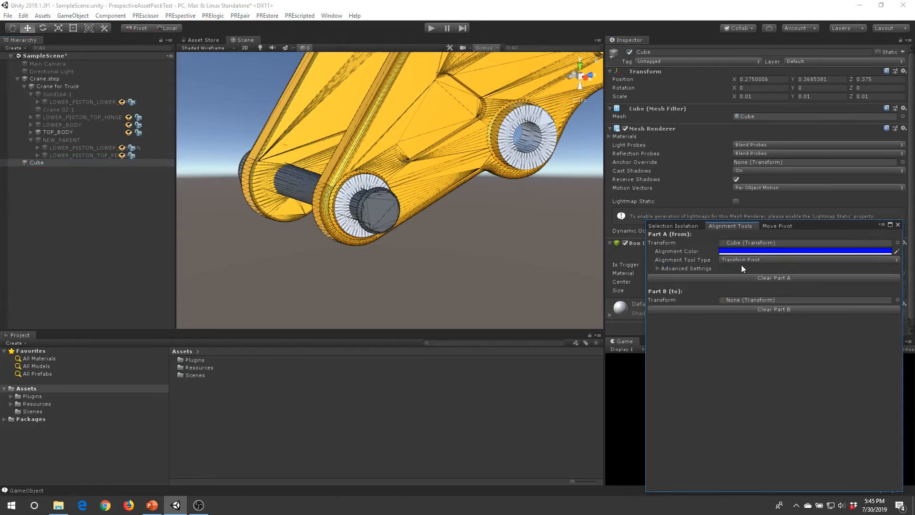
click(335, 197)
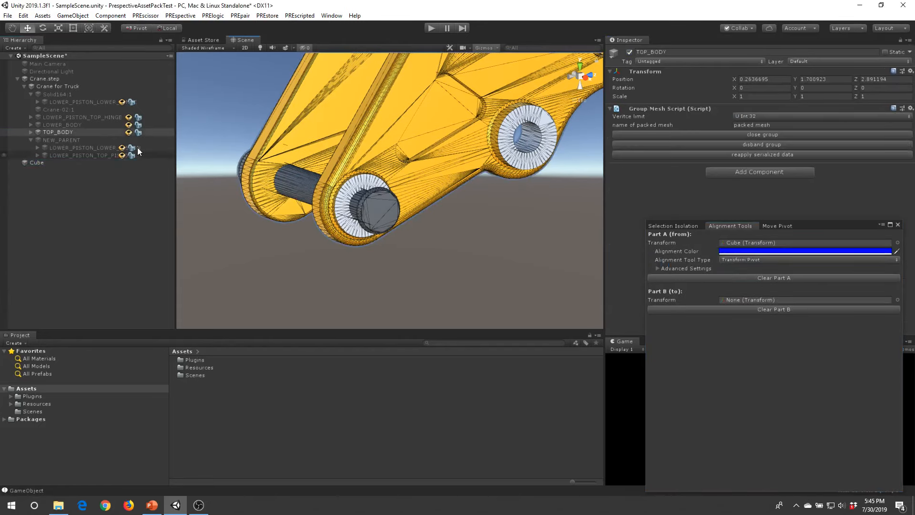
drag(59, 133, 805, 300)
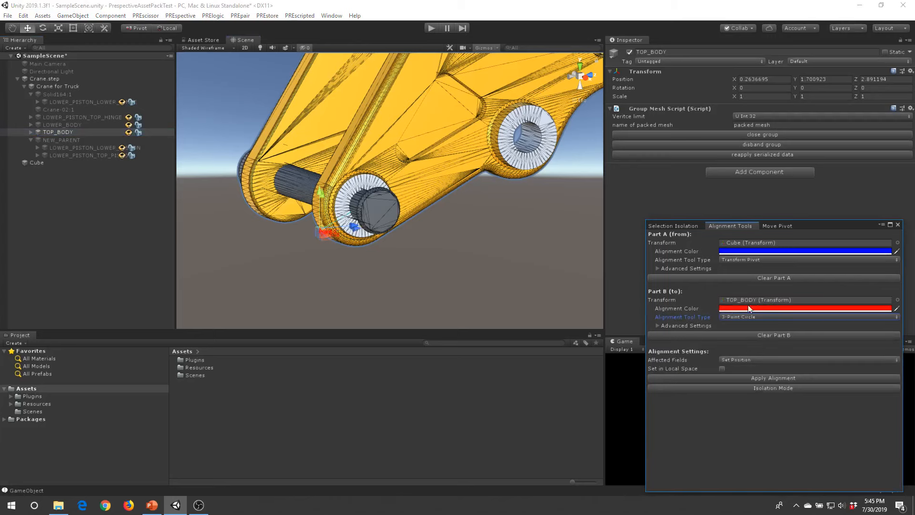
Place TOP_BODY's three circle points around the rim of the lower pivot pin's end face
scroll(337, 260, up, 5)
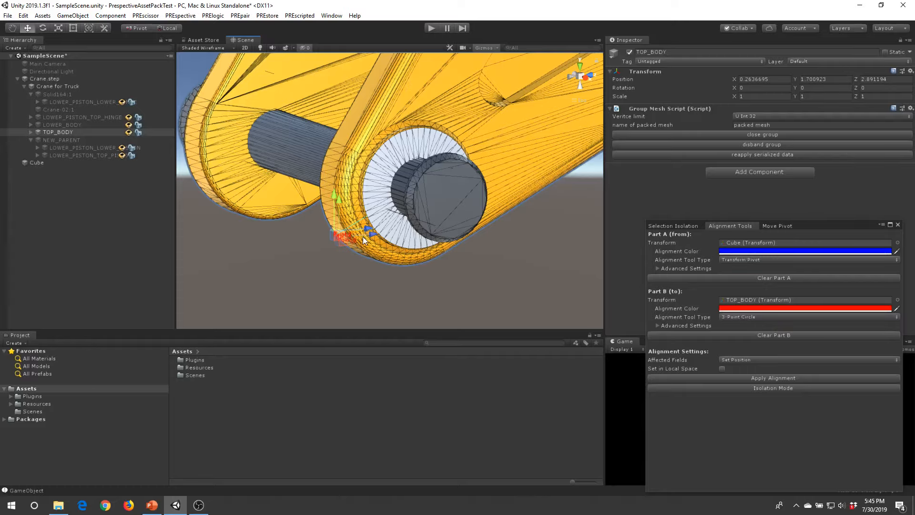
drag(429, 233, 480, 255)
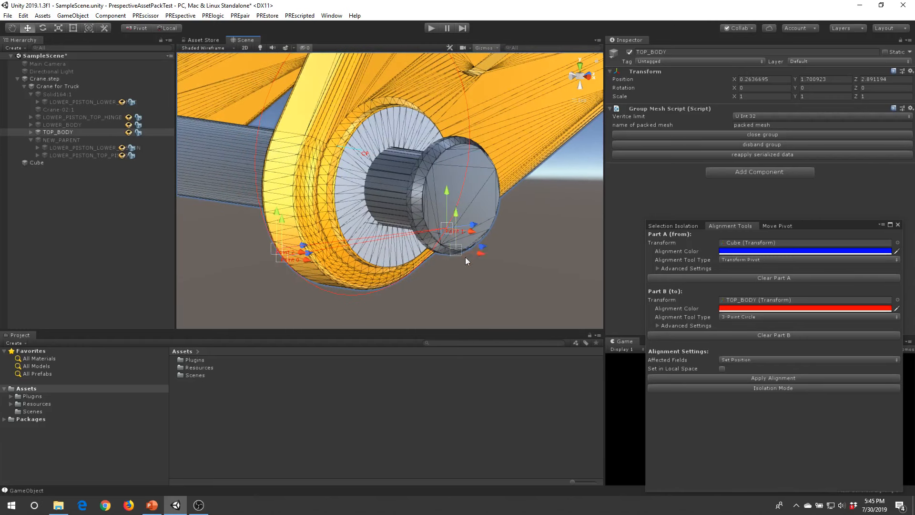
click(485, 294)
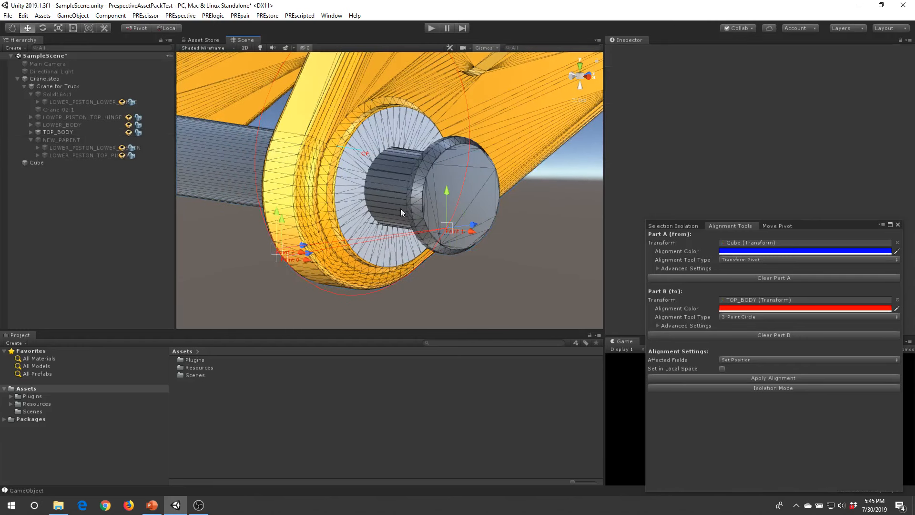
drag(445, 232, 472, 147)
drag(288, 254, 496, 219)
drag(278, 248, 525, 253)
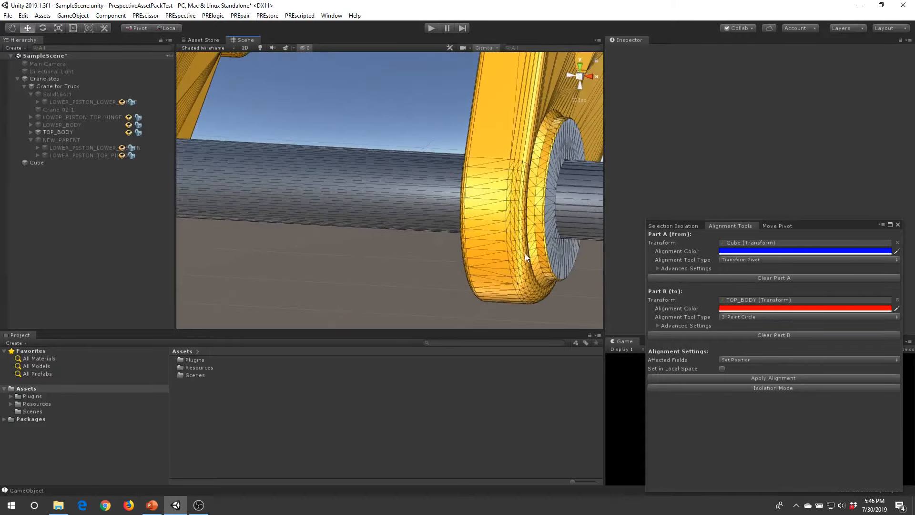
middle_drag(524, 253, 306, 233)
alt+drag(305, 233, 479, 221)
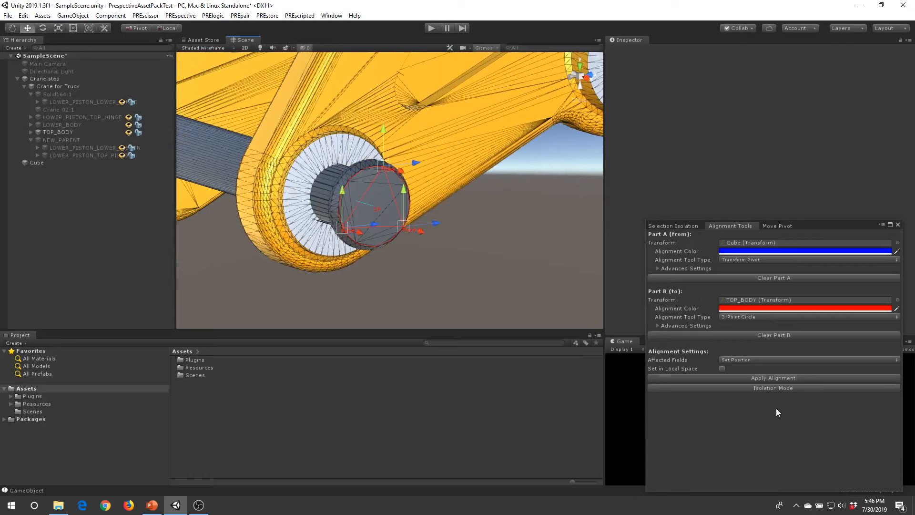
Apply the Set Position alignment to centre the Cube on the pin, and clear both alignment parts
click(773, 377)
click(353, 190)
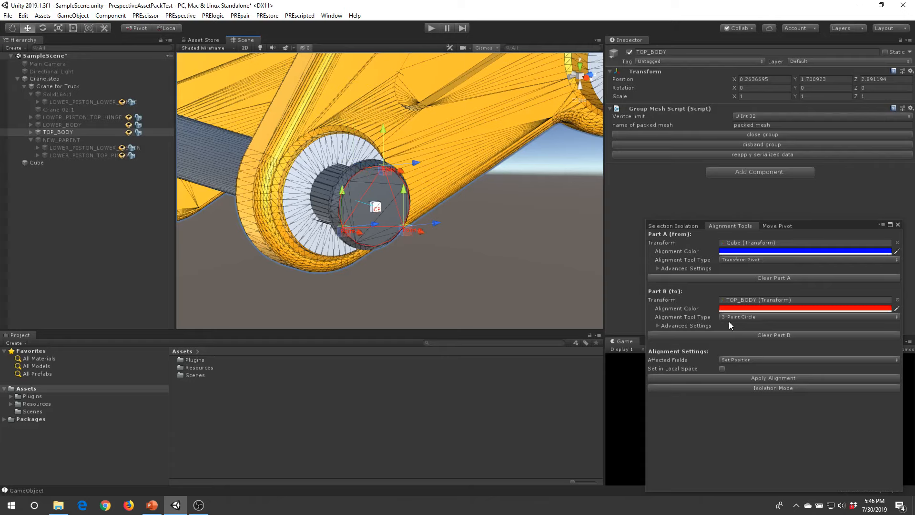
click(766, 278)
click(766, 310)
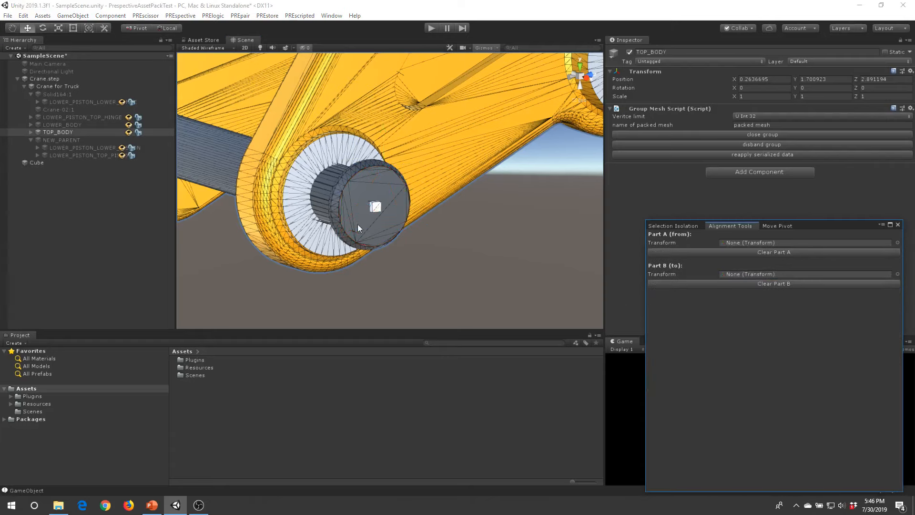
Examine TOP_BODY's hierarchy, the Cube on its pivot pin and the adjacent hinge bore
click(374, 168)
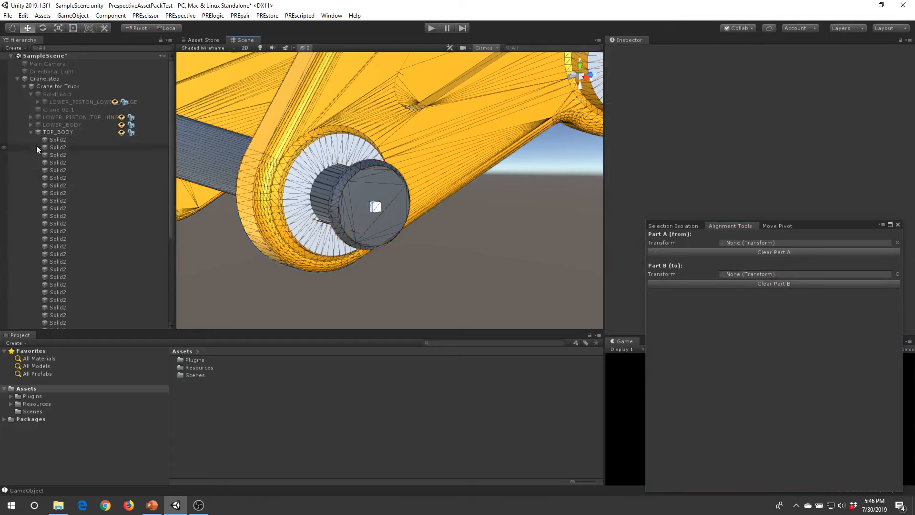
click(61, 131)
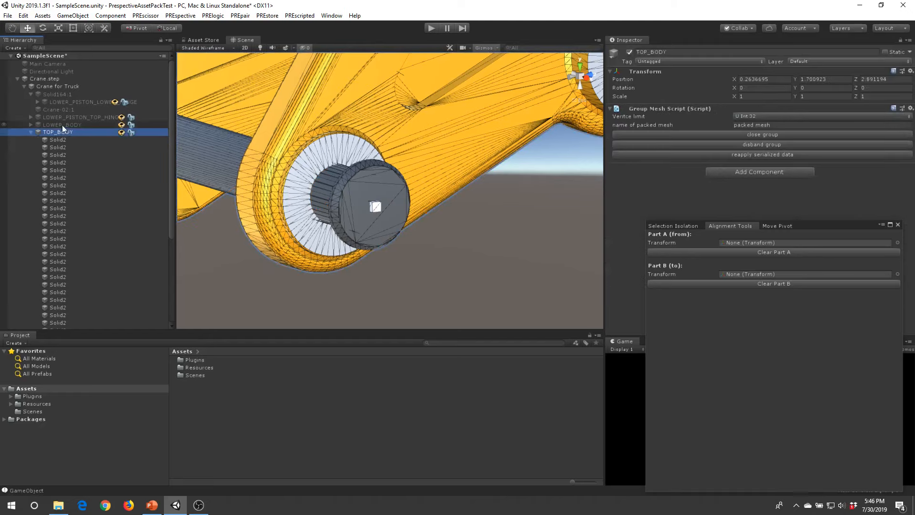
click(32, 132)
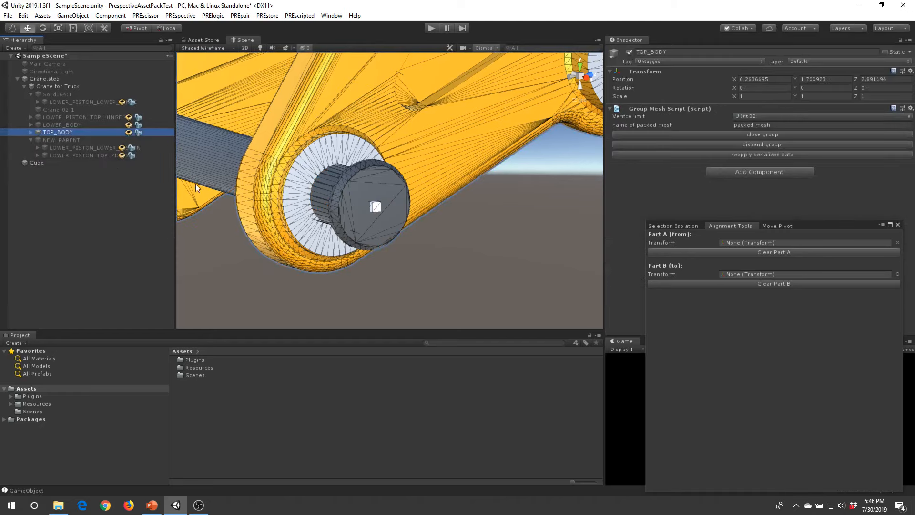
scroll(433, 169, down, 10)
middle_drag(465, 160, 450, 202)
scroll(450, 202, down, 7)
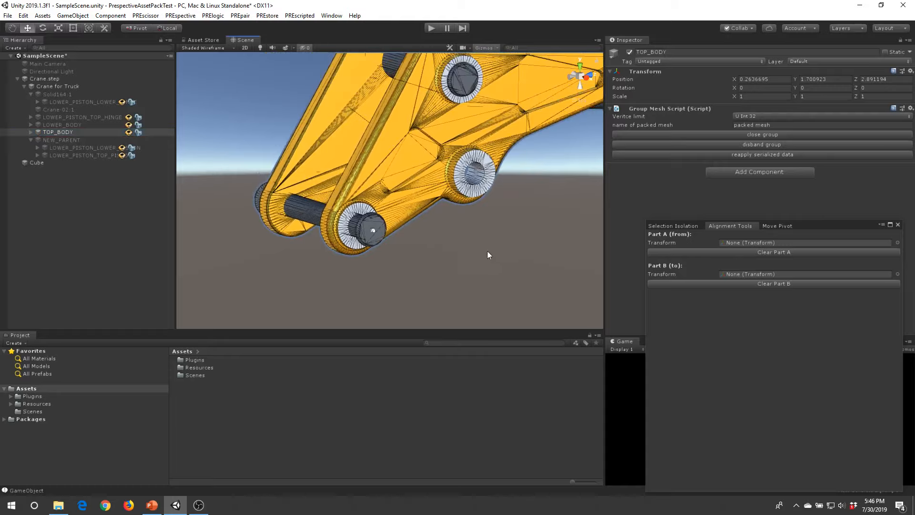
alt+drag(487, 250, 482, 233)
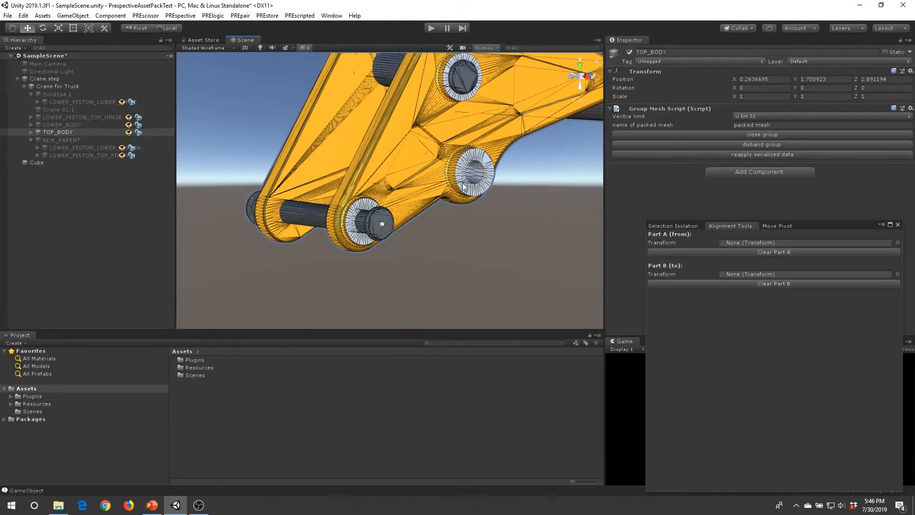
alt+drag(465, 187, 508, 158)
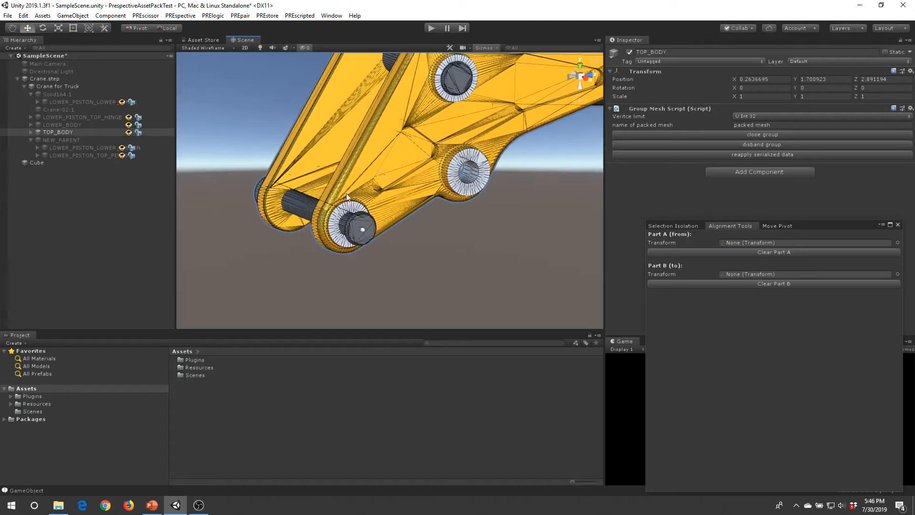
scroll(391, 241, up, 3)
alt+drag(436, 229, 461, 230)
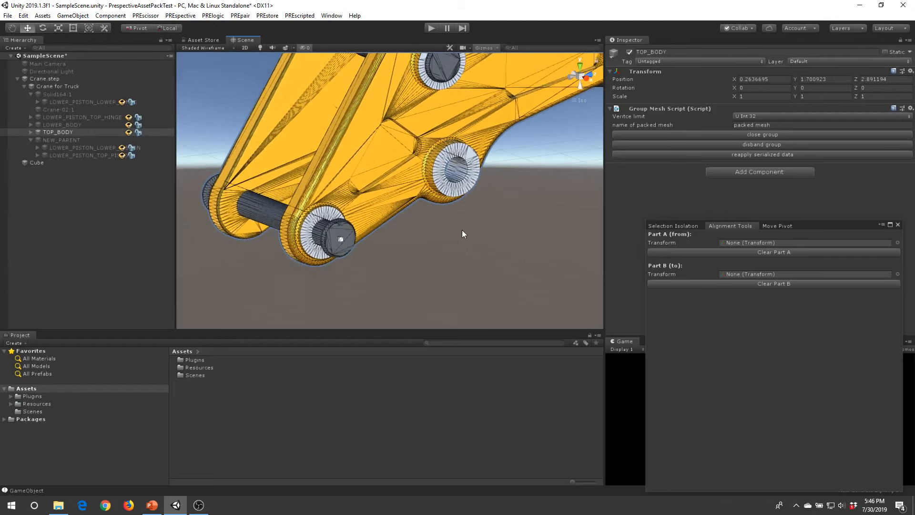
scroll(462, 230, up, 3)
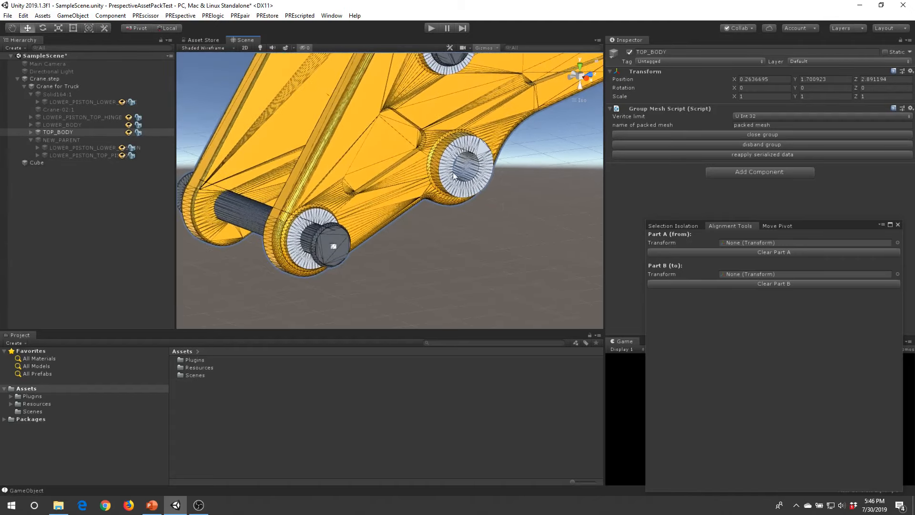
De-isolate the selection and compare the LOWER_PISTON_TOP_HINGE and TOP_BODY groups at the hinge
click(680, 227)
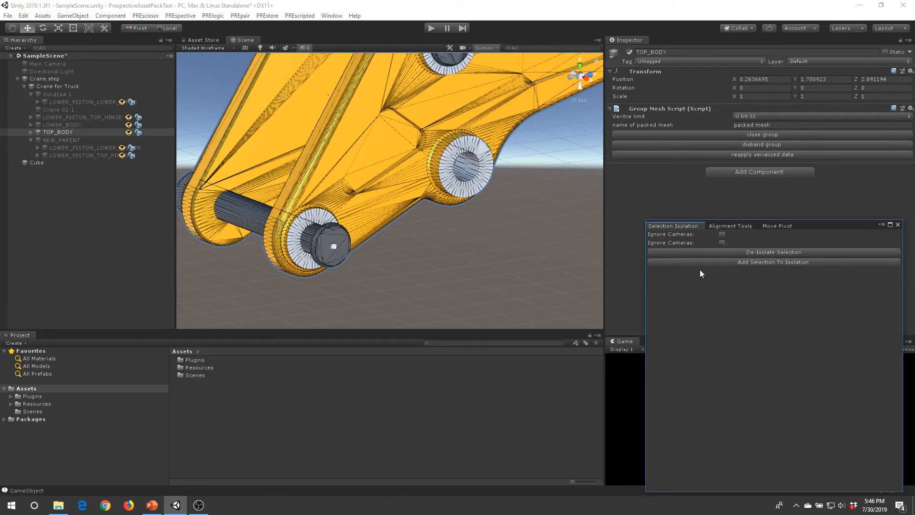
click(764, 252)
click(500, 200)
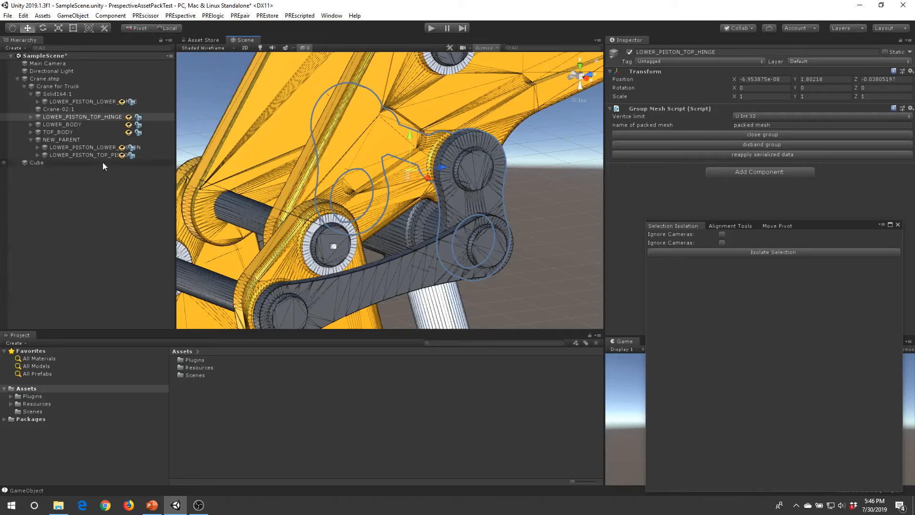
click(74, 132)
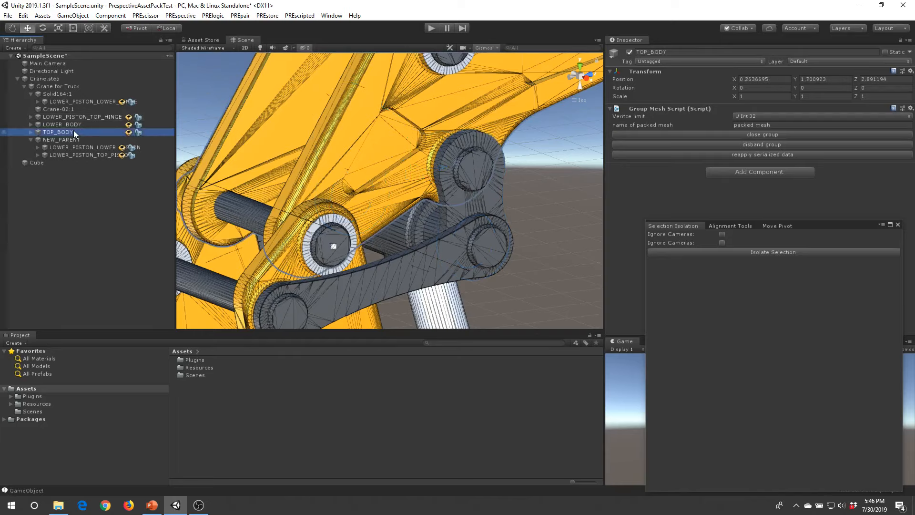
click(525, 193)
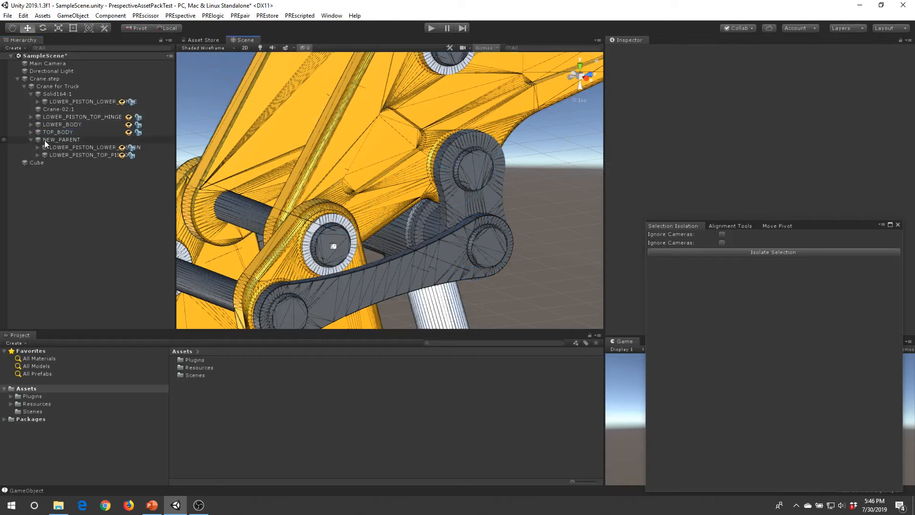
click(76, 131)
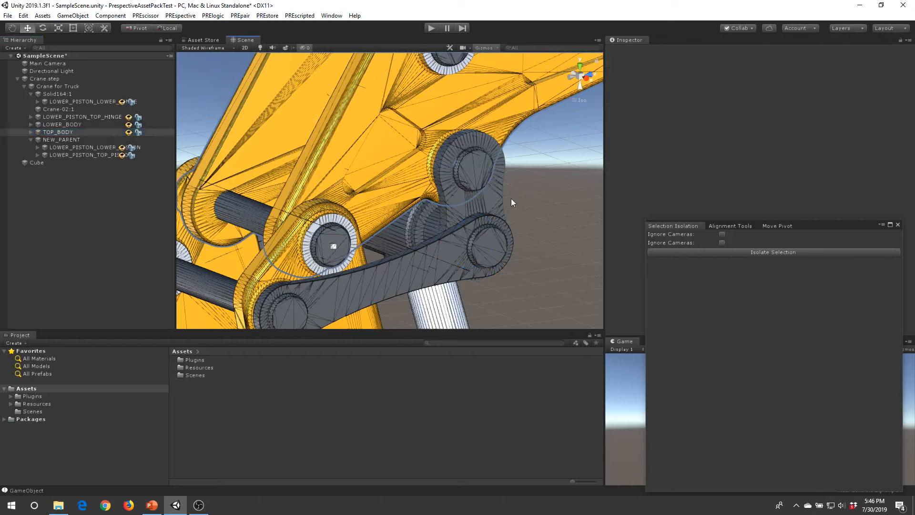
Create a common parent with identity rotation for LOWER_PISTON_TOP_HINGE and TOP_BODY, and expand it
click(460, 206)
ctrl+click(59, 132)
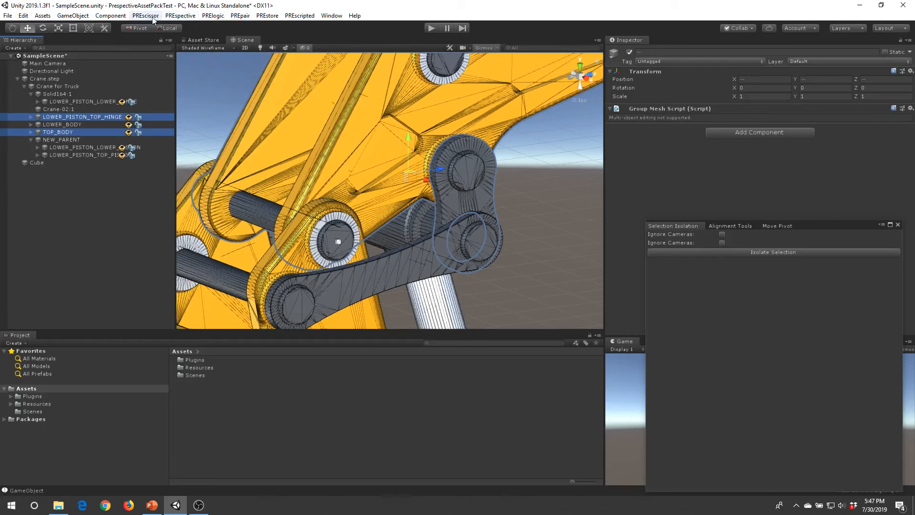
click(180, 15)
mouse_move(195, 26)
mouse_move(289, 28)
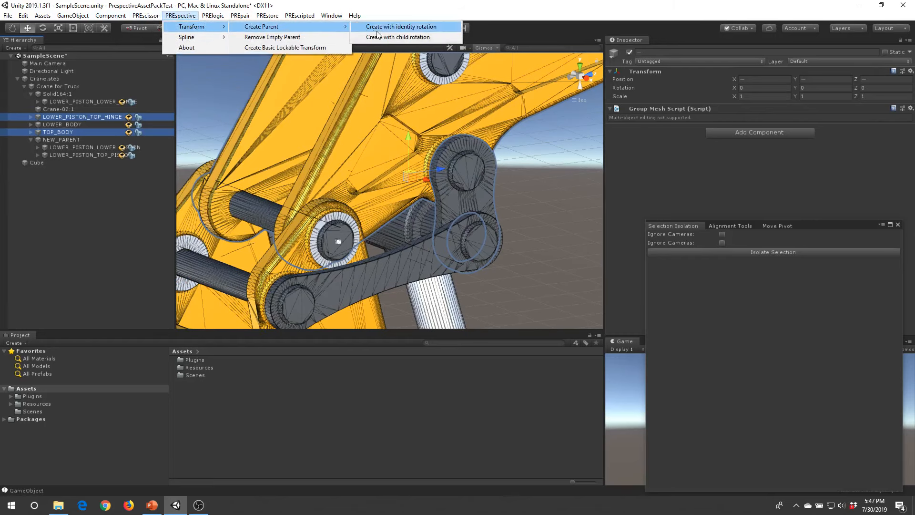
click(412, 30)
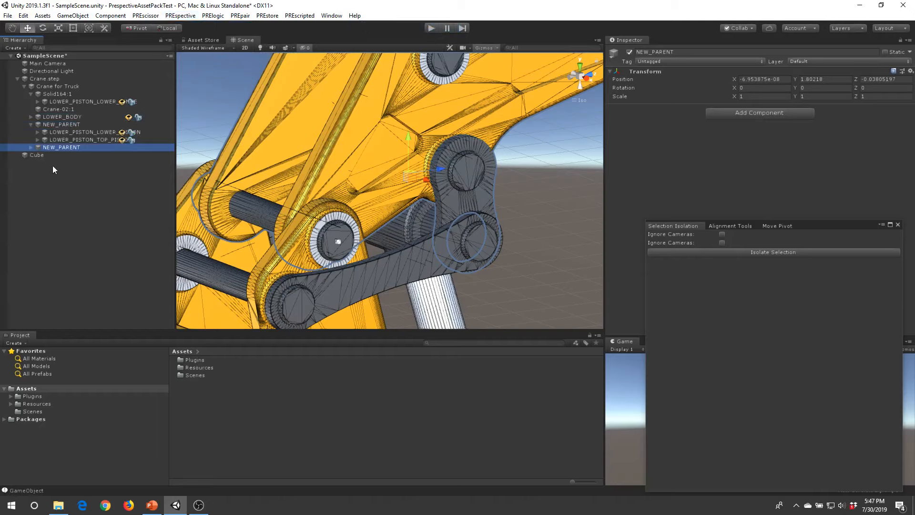
click(32, 148)
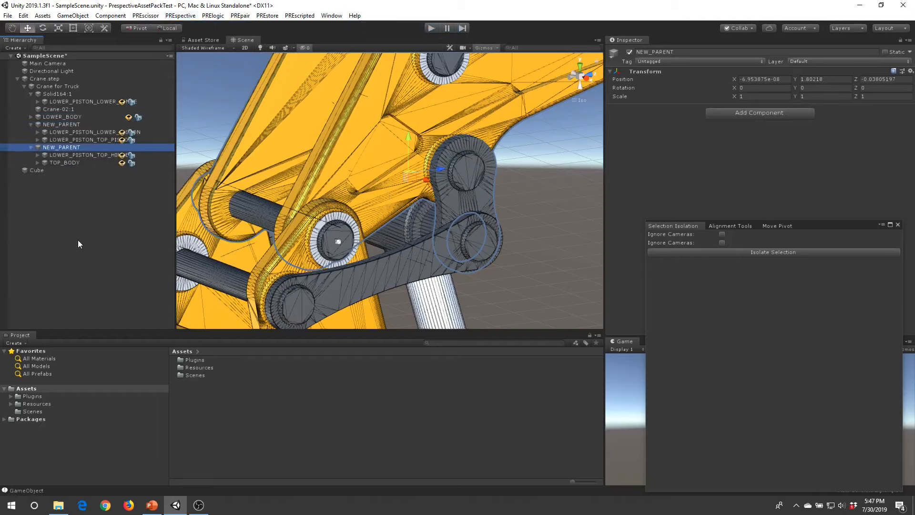
Rename the new parent of LOWER_PISTON_TOP_HINGE and TOP_BODY as TOP_CRANE
click(56, 184)
click(62, 147)
alt+drag(373, 205, 353, 208)
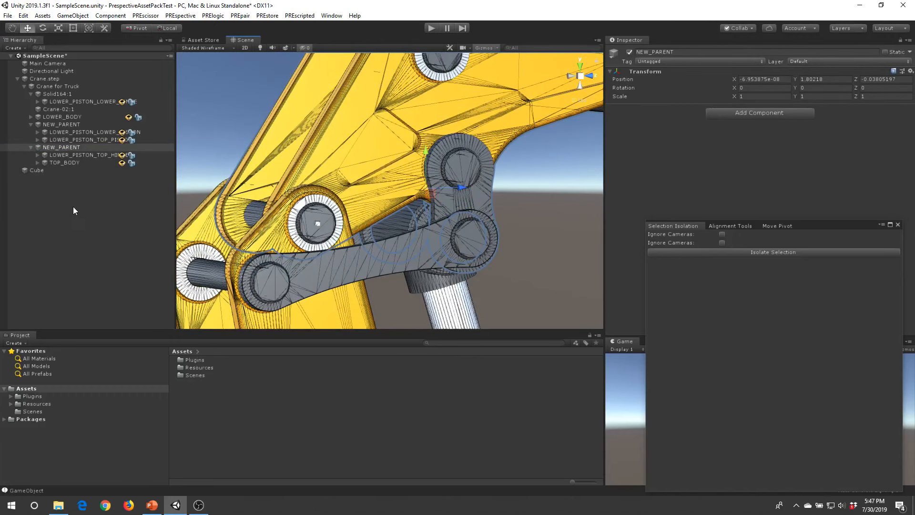
click(65, 147)
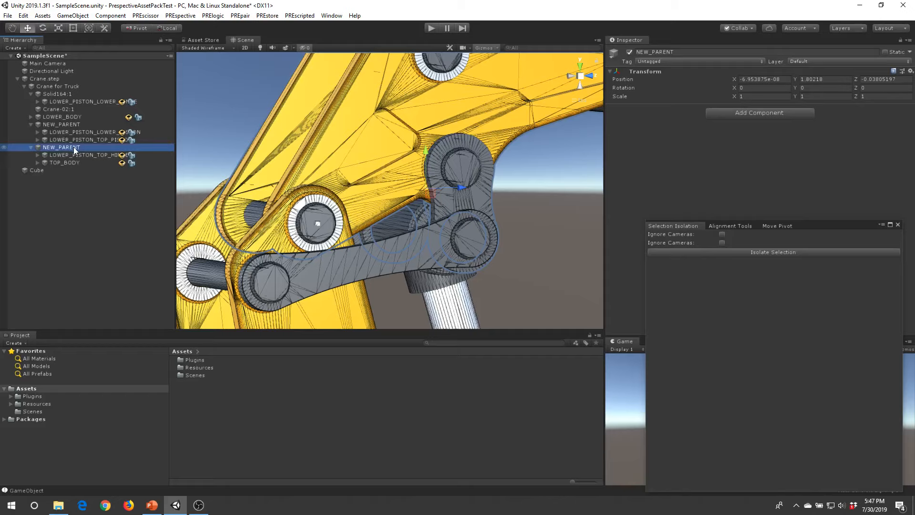
text(TO)
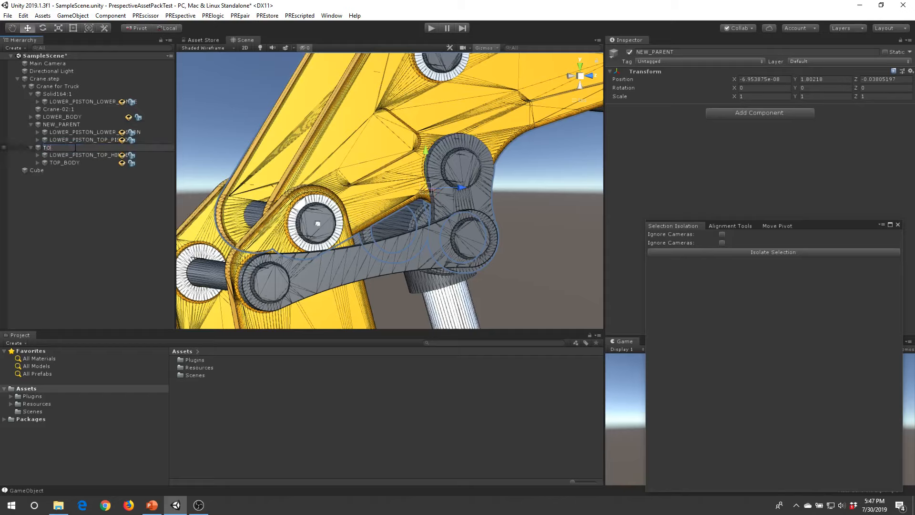
text(P_CRANE)
key(Return)
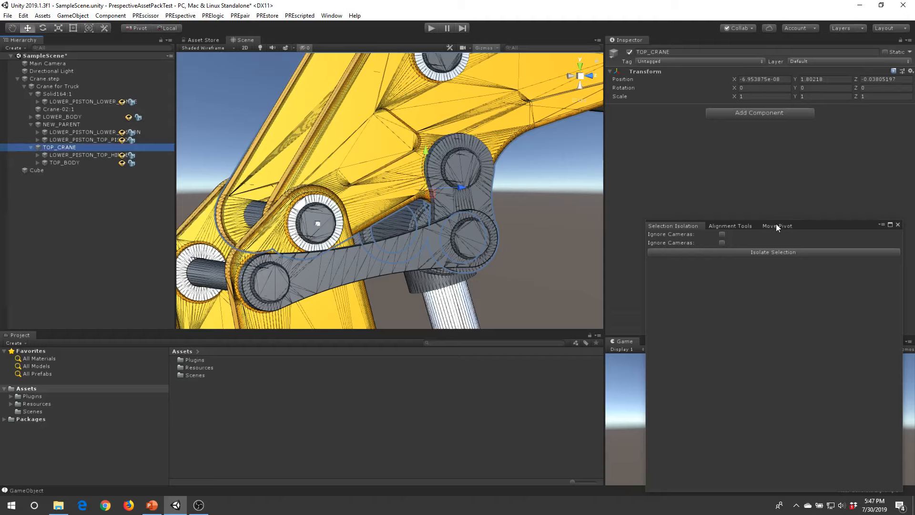
Isolate TOP_CRANE, move its pivot to the Cube, check the pivot on the pin, and collapse the group
click(748, 253)
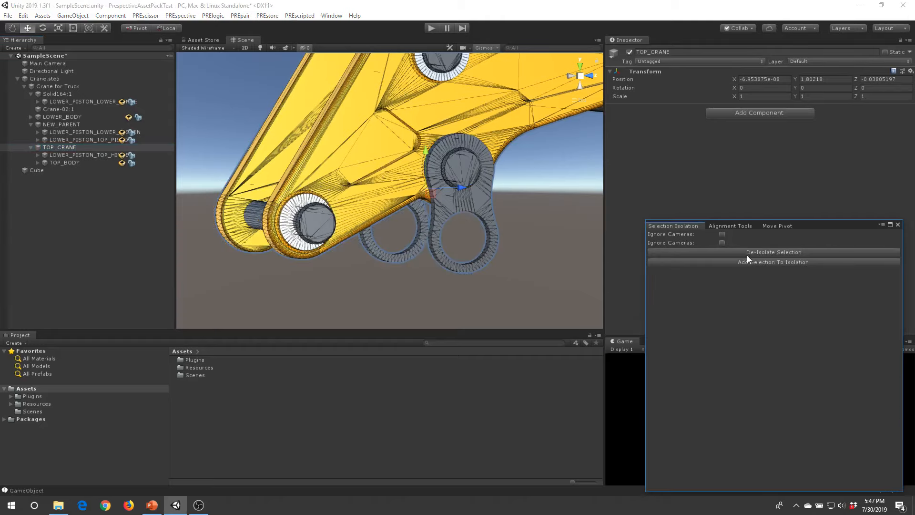
click(528, 182)
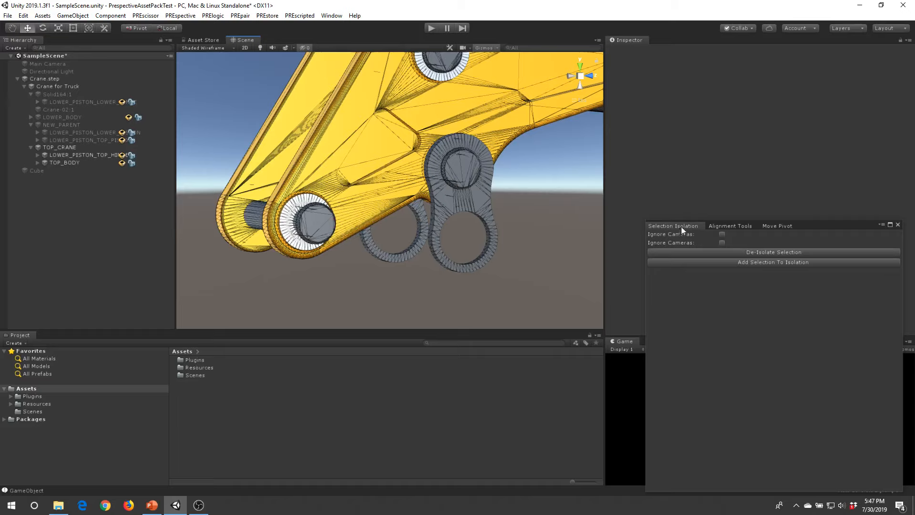
click(771, 227)
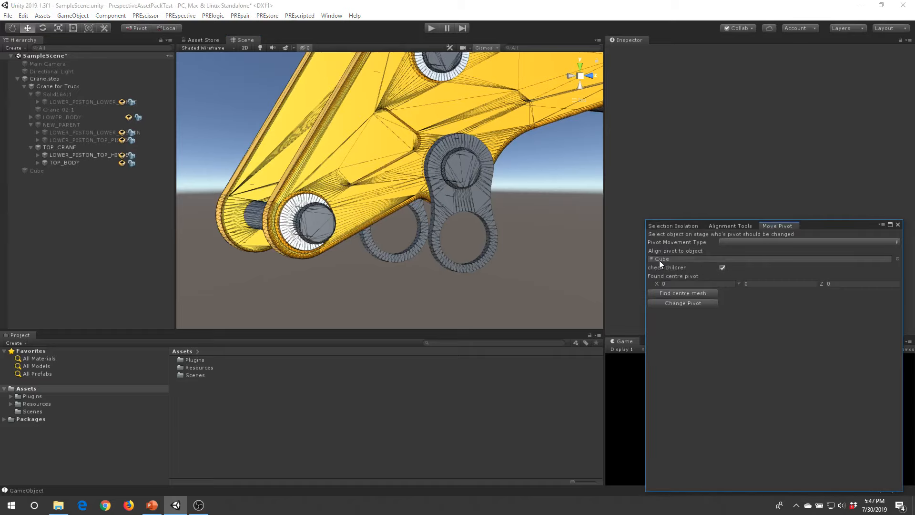
click(70, 147)
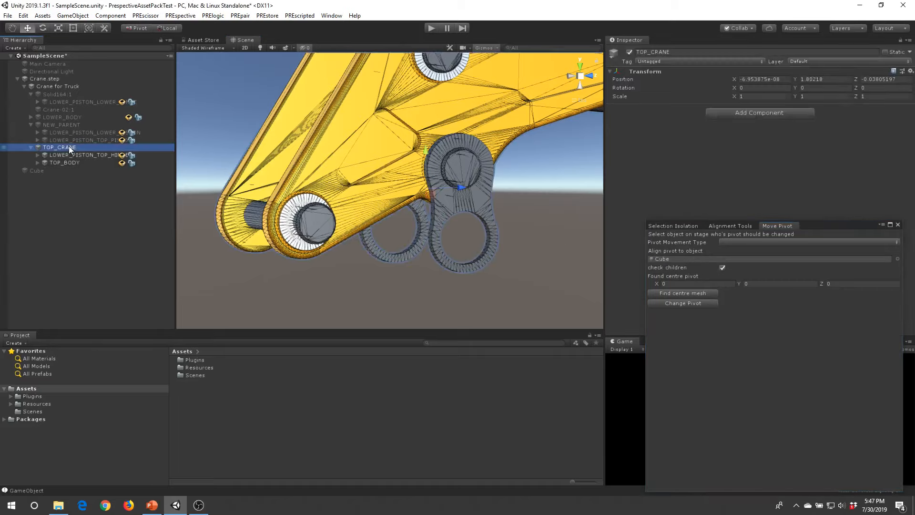
click(688, 306)
alt+drag(345, 229, 412, 289)
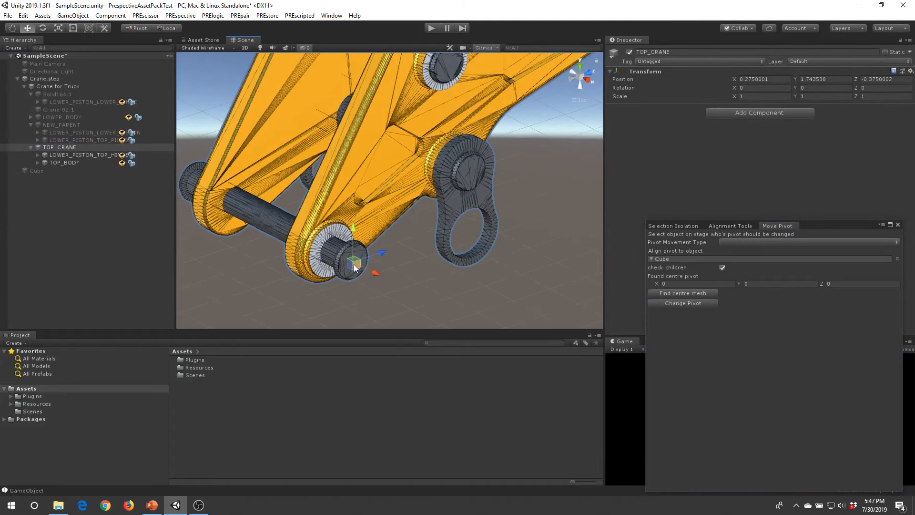
alt+drag(354, 265, 320, 250)
scroll(474, 190, down, 5)
click(512, 176)
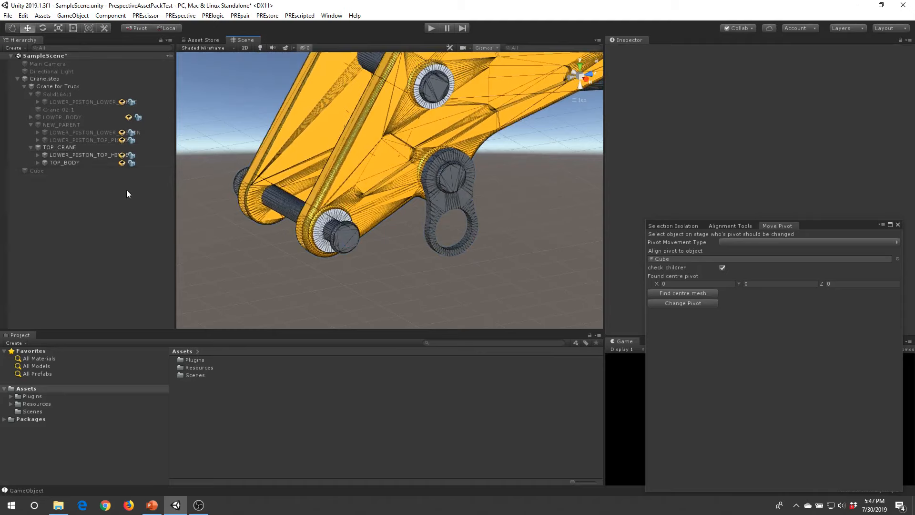
click(60, 148)
click(30, 147)
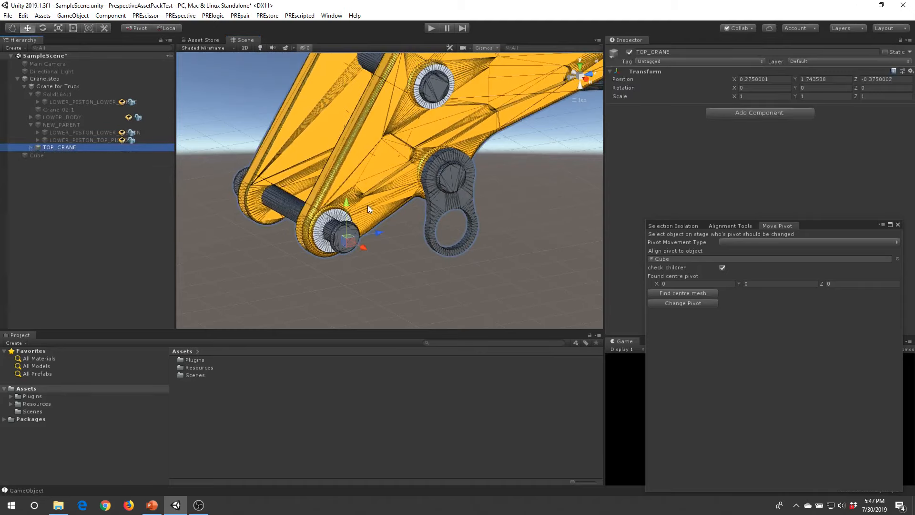
De-isolate TOP_CRANE and bring the hinge linkage beside the lower piston into view
click(683, 226)
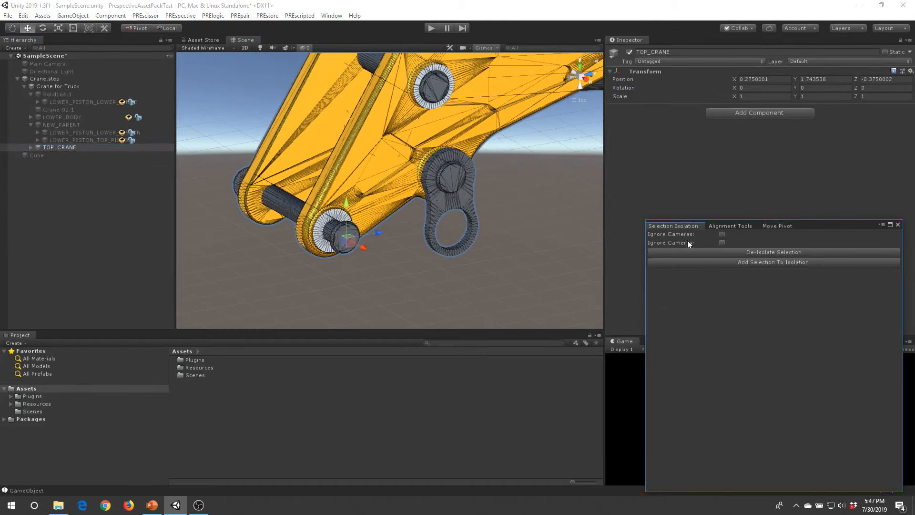
click(734, 253)
click(485, 213)
scroll(465, 248, down, 5)
middle_drag(465, 248, 475, 192)
alt+drag(474, 193, 371, 173)
Select LOWER_PISTON_TOP_HINGE at the upper end of the piston linkage and isolate it
click(387, 189)
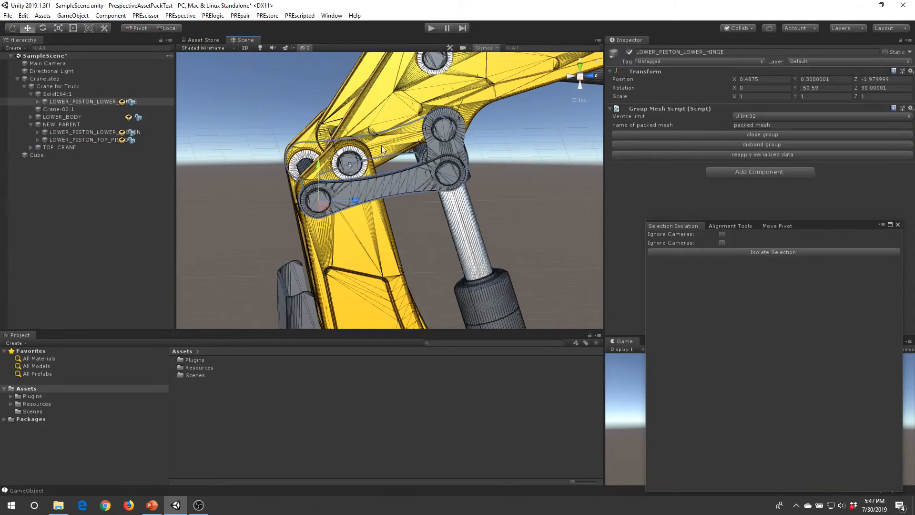
click(379, 131)
click(456, 141)
right_drag(457, 141, 433, 198)
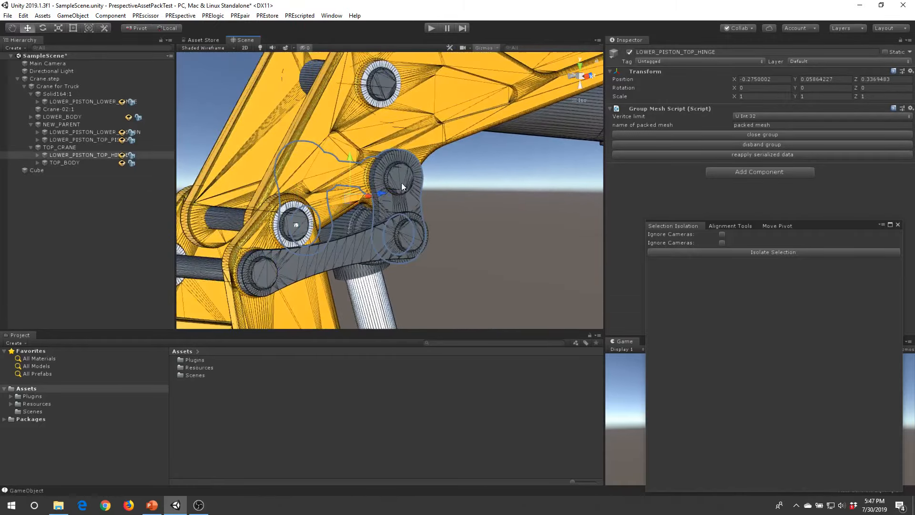
click(768, 252)
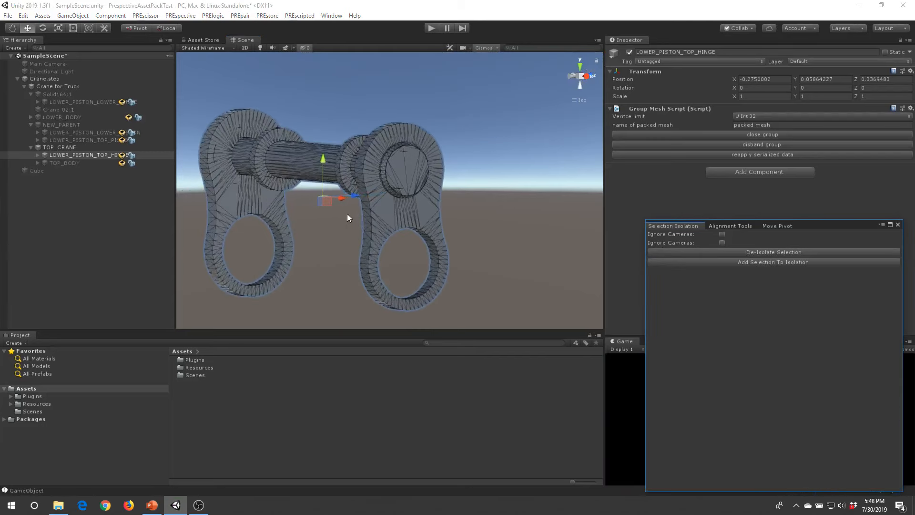
Set the Cube as alignment Part A and LOWER_PISTON_TOP_HINGE as Part B with the 3-Point Circle type
click(62, 171)
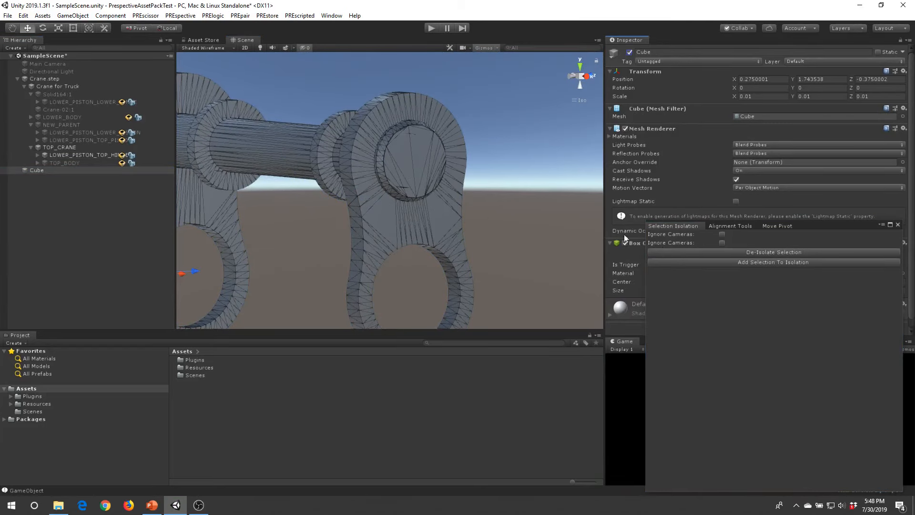
click(736, 225)
drag(49, 169, 772, 243)
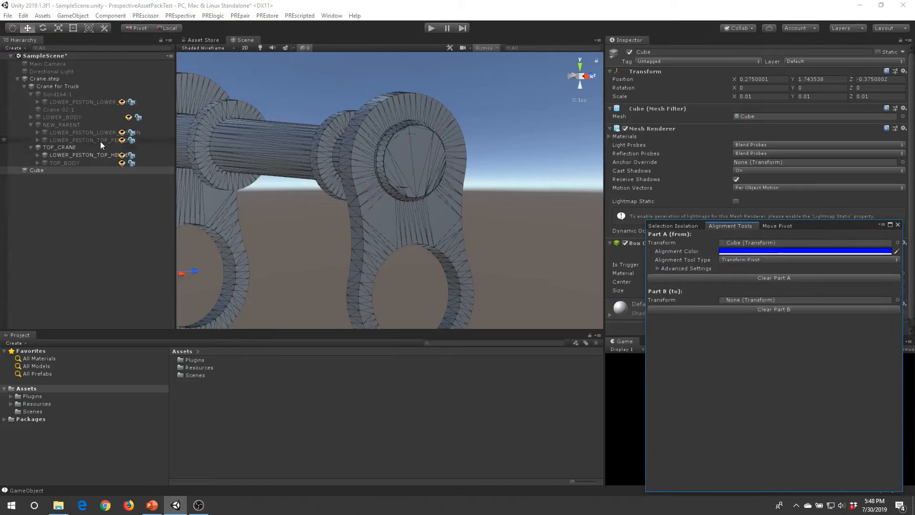
click(72, 155)
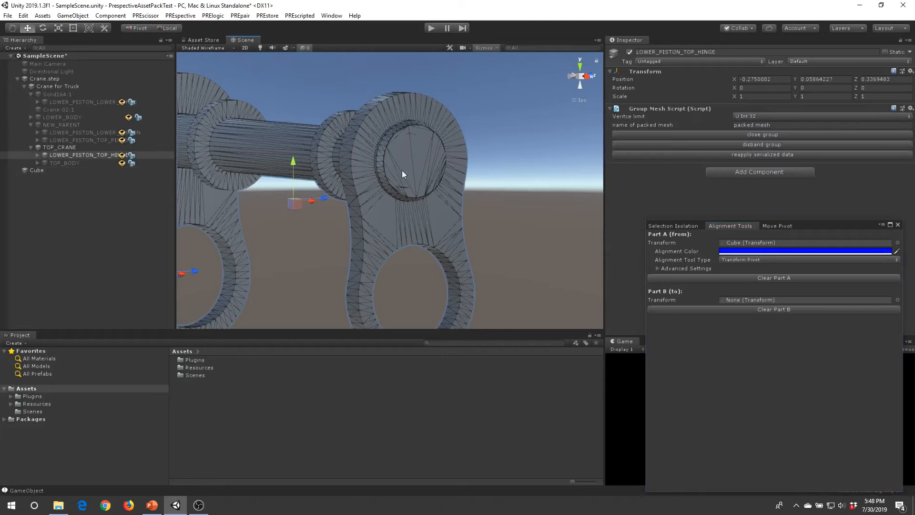
drag(96, 156, 757, 300)
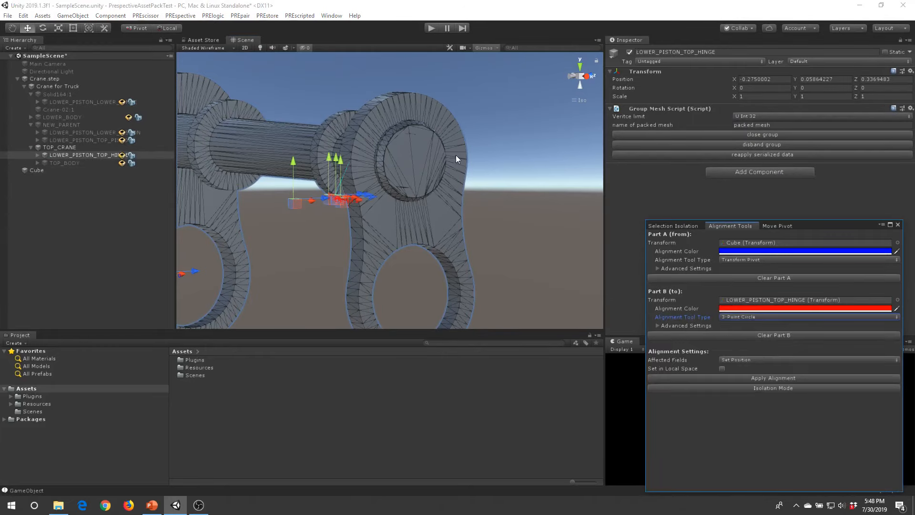
Place the three Part B circle points around the rim of the hinge's upper pin face
click(342, 182)
drag(339, 173, 351, 269)
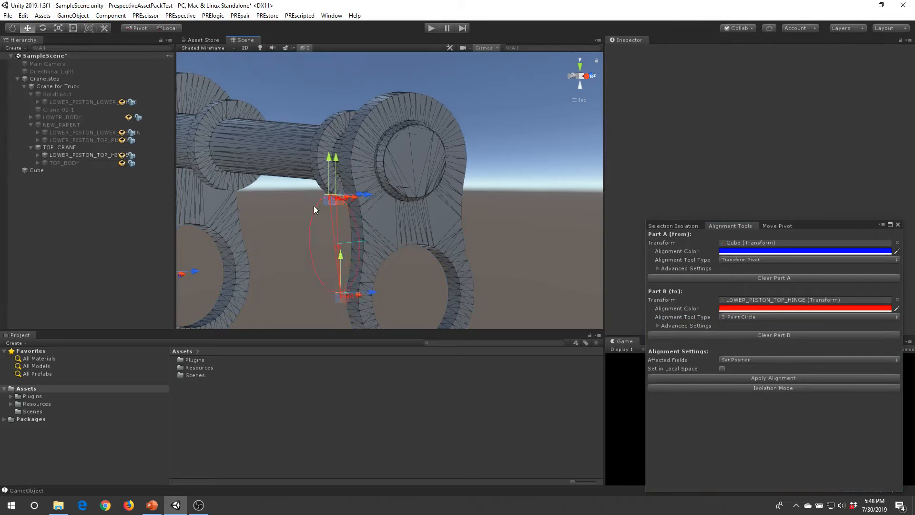
drag(367, 197, 296, 197)
mouse_move(387, 216)
right_down()
mouse_move(393, 229)
mouse_move(380, 227)
right_up()
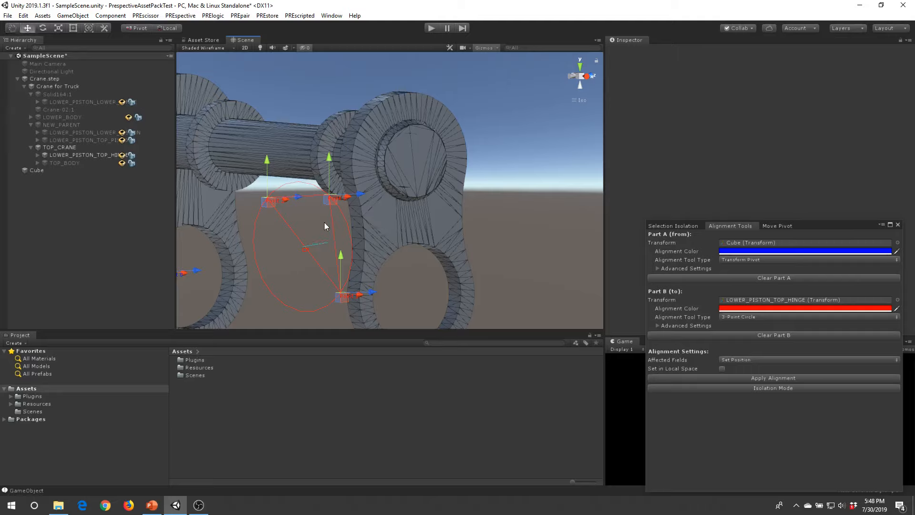
drag(268, 200, 401, 128)
drag(329, 195, 442, 149)
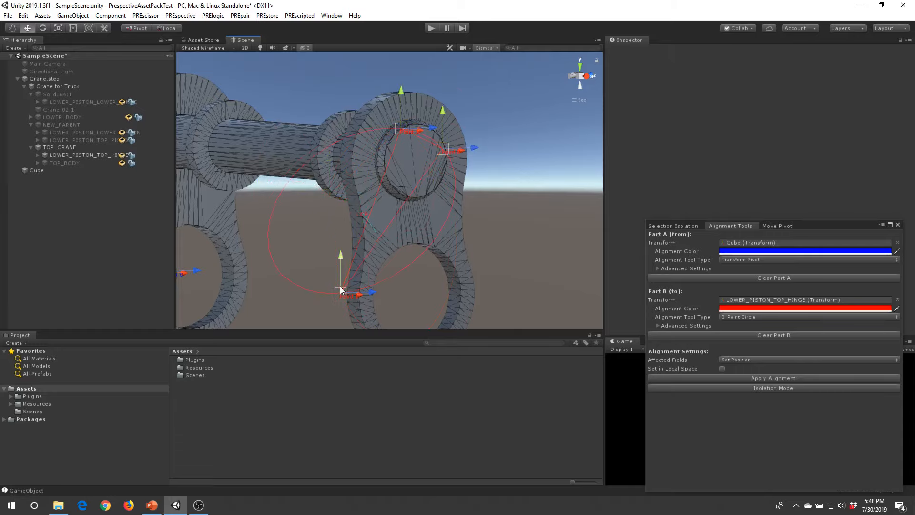
drag(340, 289, 372, 188)
drag(347, 118, 366, 109)
alt+drag(398, 211, 376, 225)
scroll(376, 225, down, 15)
alt+drag(470, 226, 448, 218)
middle_drag(448, 217, 515, 233)
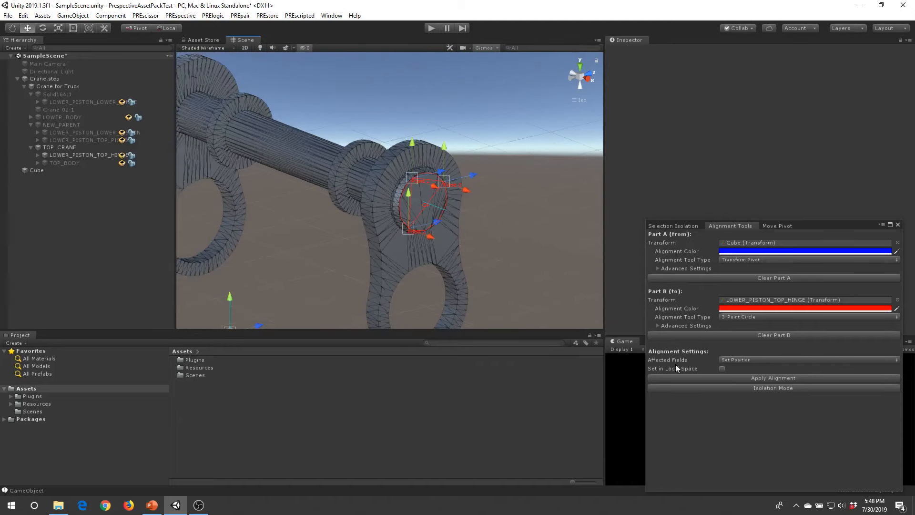
Apply the Set Position alignment to centre the Cube on the hinge pin, and clear Parts A and B
click(764, 379)
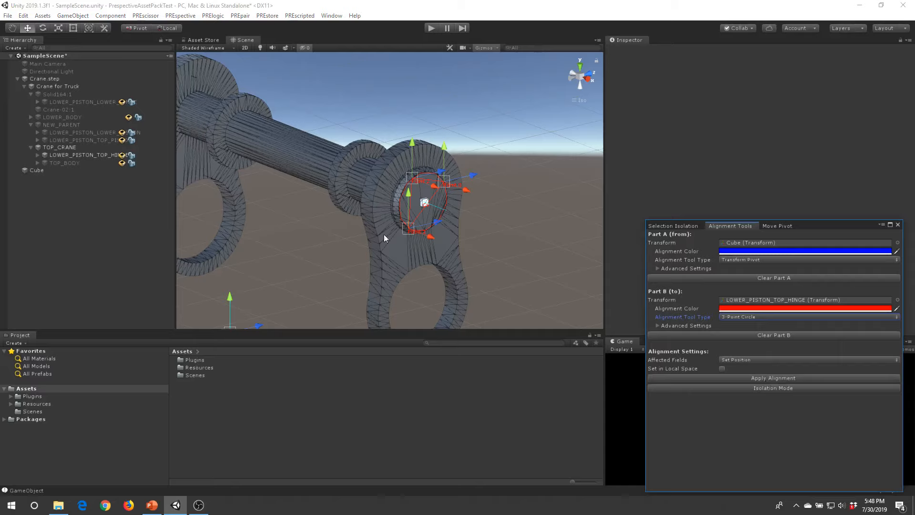
click(744, 278)
click(757, 310)
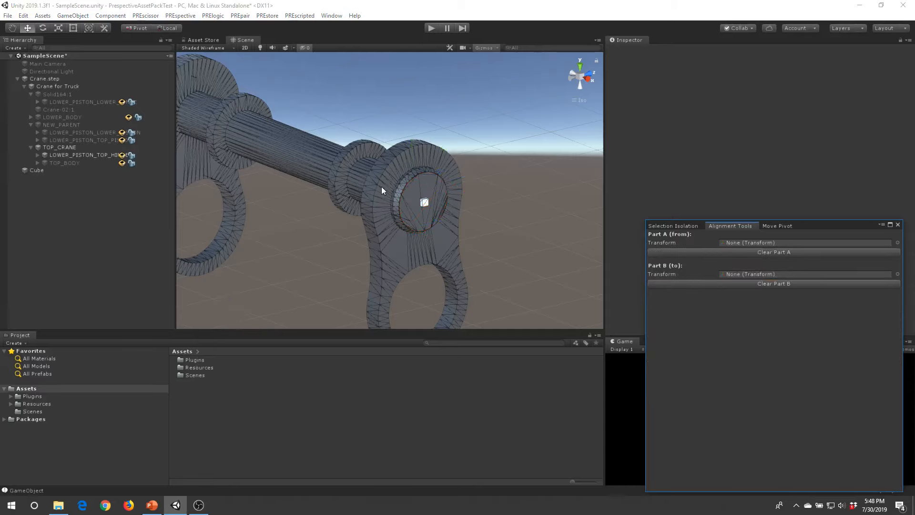
Move the pivot of LOWER_PISTON_TOP_HINGE to the Cube on its pin face
click(425, 185)
drag(412, 187, 435, 188)
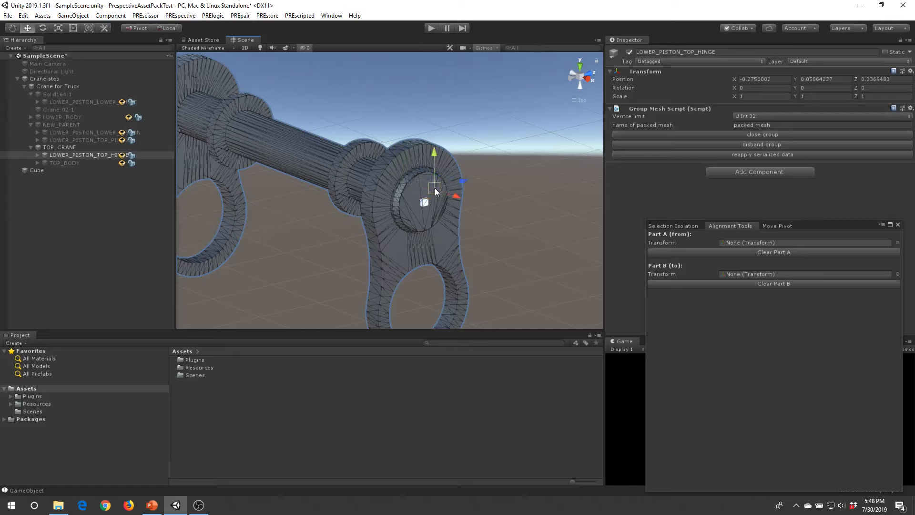
scroll(461, 257, up, 4)
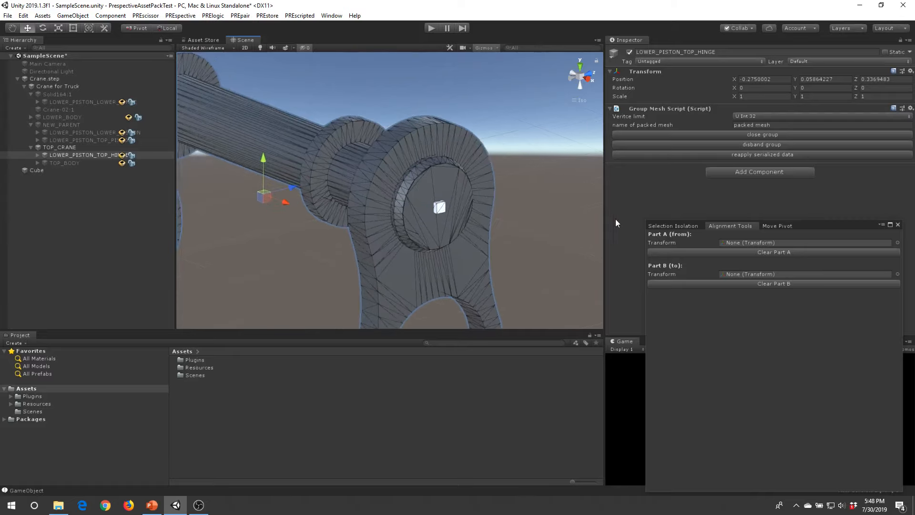
click(775, 226)
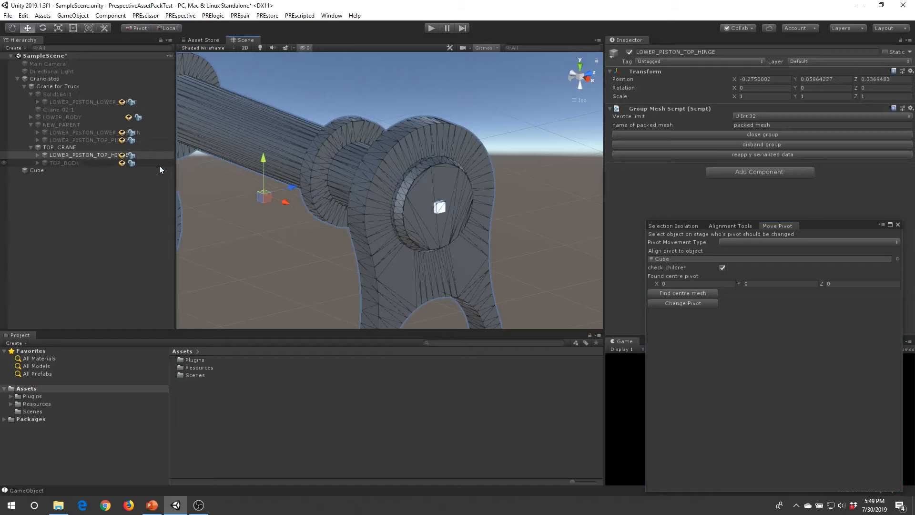
click(682, 303)
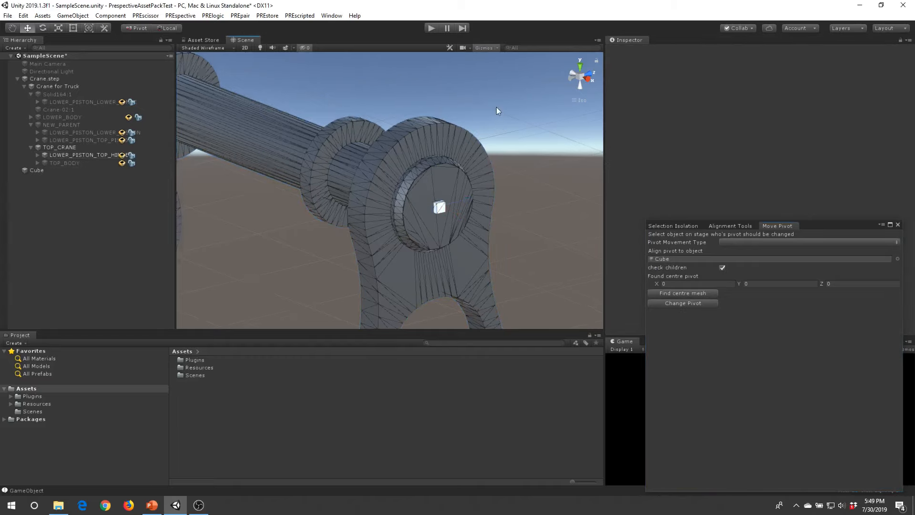
scroll(490, 114, down, 3)
scroll(478, 164, down, 2)
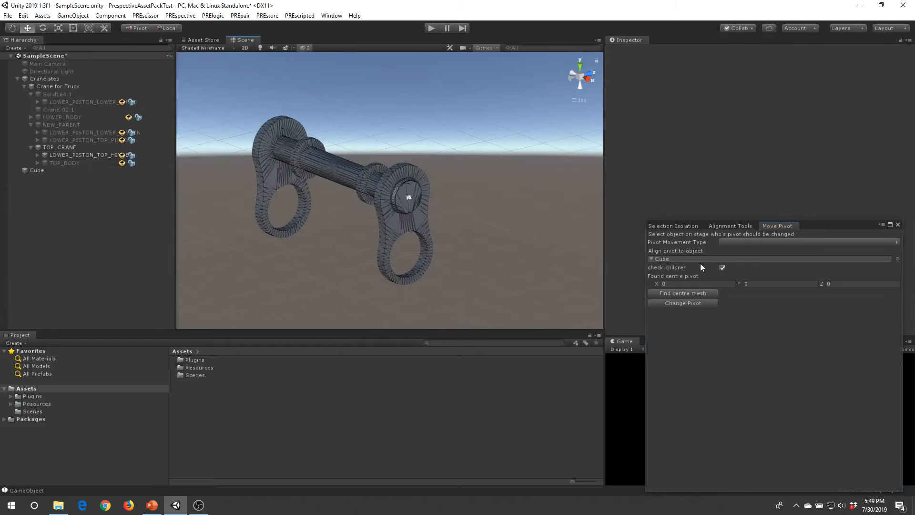
De-isolate LOWER_PISTON_TOP_HINGE to show the whole crane again
click(673, 226)
click(705, 251)
scroll(403, 196, down, 3)
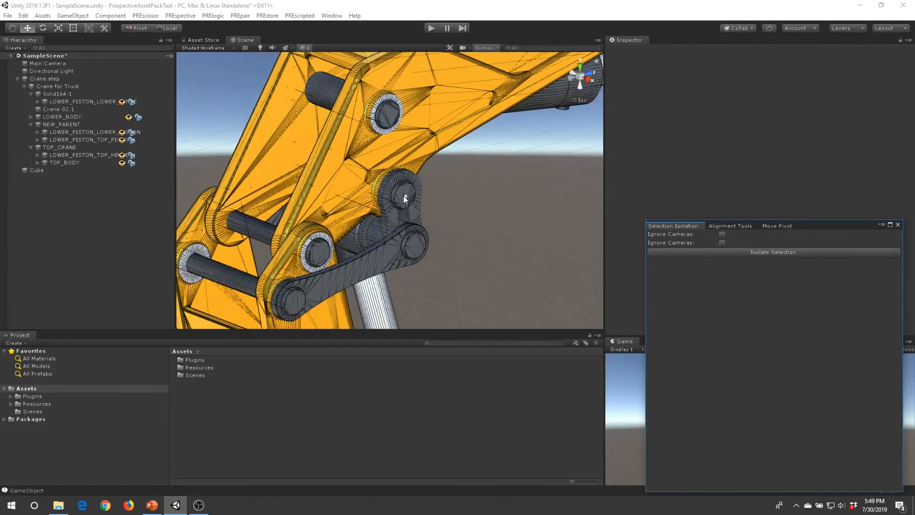
Examine the pivots of LOWER_PISTON_LOWER_HINGE, TOP_CRANE, and the lower piston and its NEW_PARENT at the crane base
click(423, 160)
alt+drag(452, 173, 439, 127)
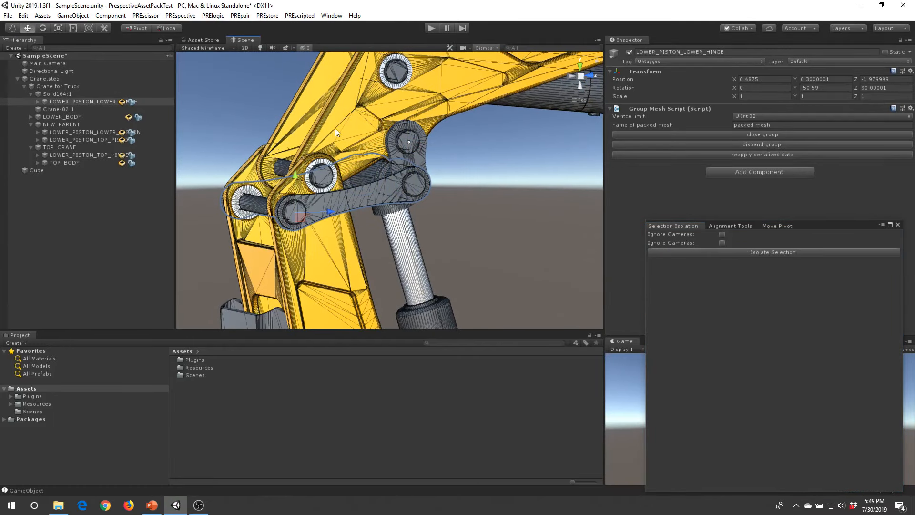
click(312, 185)
click(57, 146)
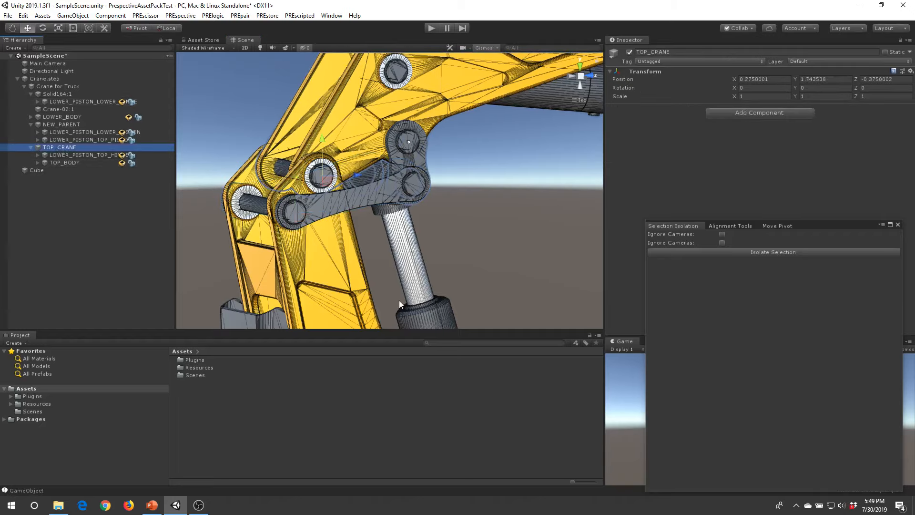
middle_drag(399, 300, 345, 187)
scroll(400, 255, down, 5)
middle_drag(319, 219, 264, 169)
alt+drag(500, 278, 431, 256)
middle_drag(431, 260, 399, 199)
click(388, 197)
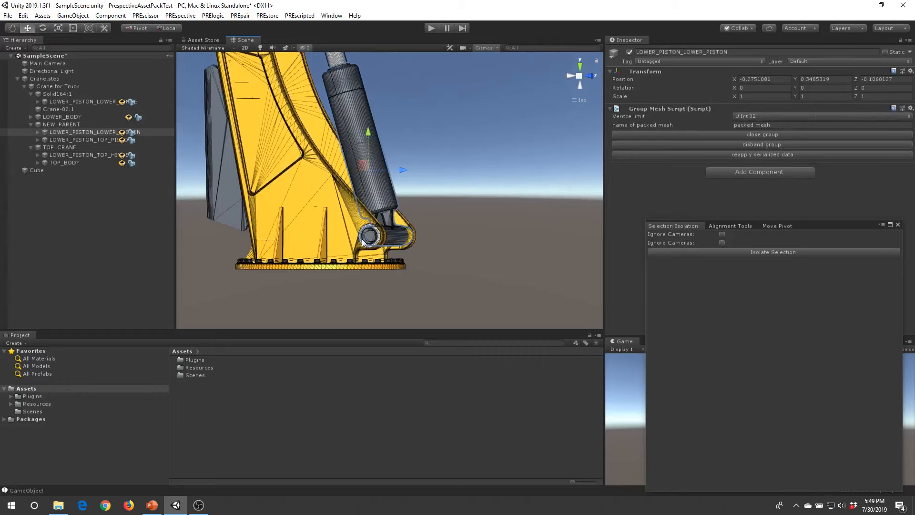
click(59, 125)
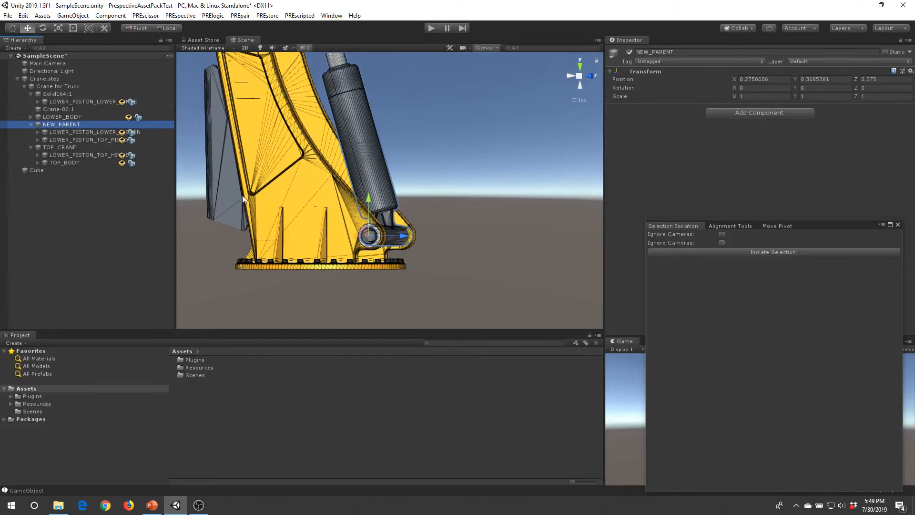
Rename the NEW_PARENT object as LOWER_PISTON
alt+drag(399, 211, 441, 216)
click(64, 126)
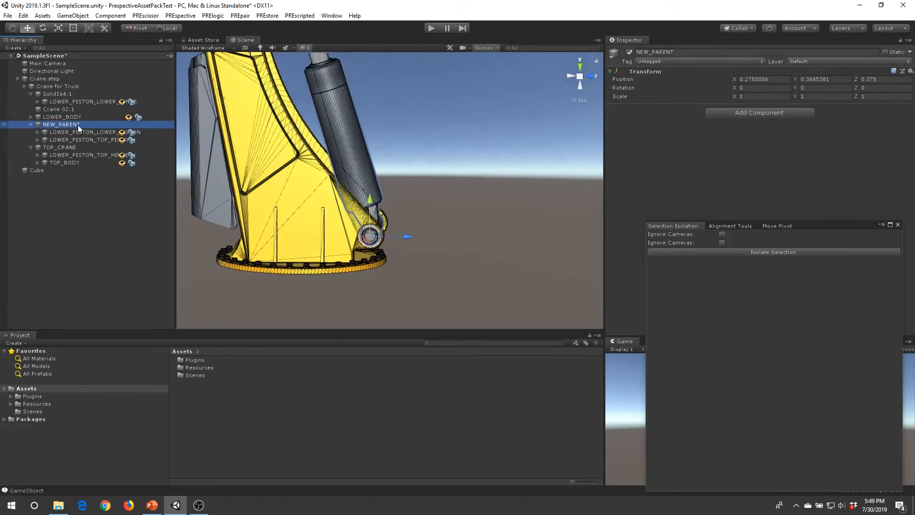
text(LOWWER)
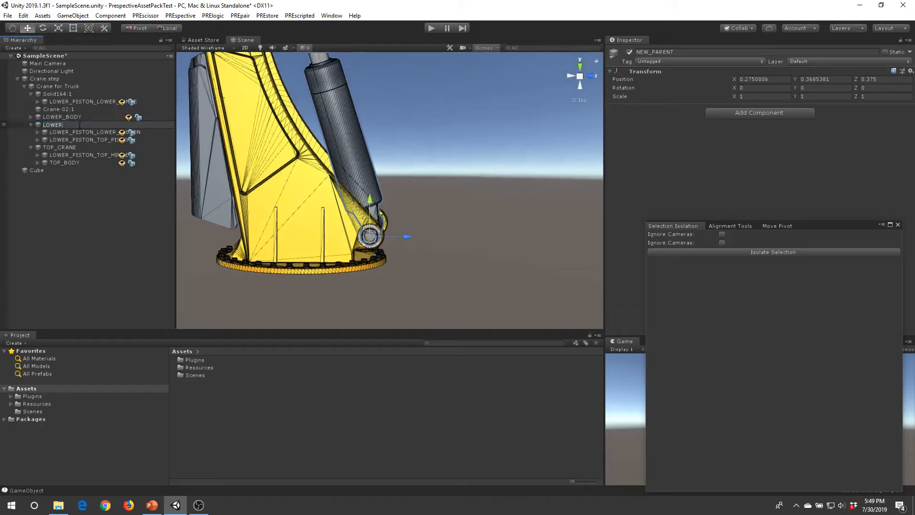
text(_PISTON)
key(Return)
Examine the crane base and the pivots of LOWER_BODY, Crane for Truck and Crane.step
middle_drag(384, 178, 412, 198)
alt+drag(439, 172, 453, 200)
middle_drag(435, 164, 462, 216)
scroll(462, 216, down, 2)
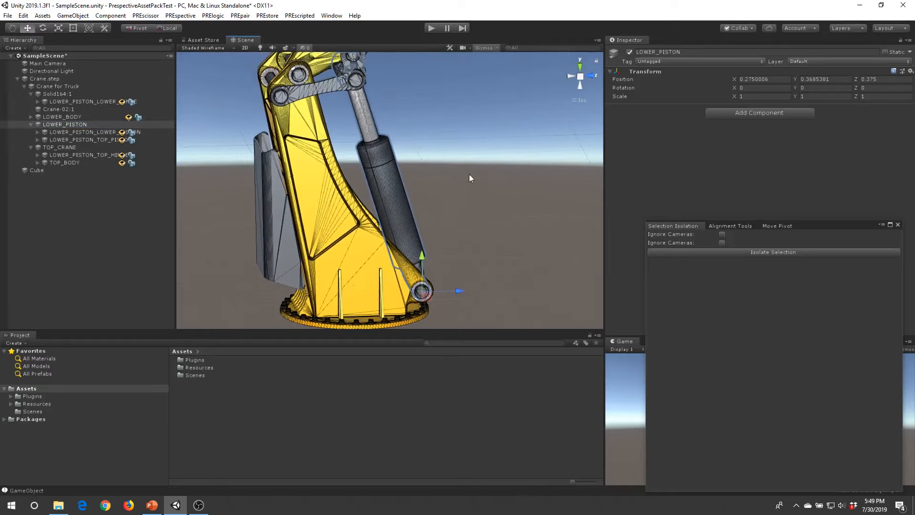
click(442, 191)
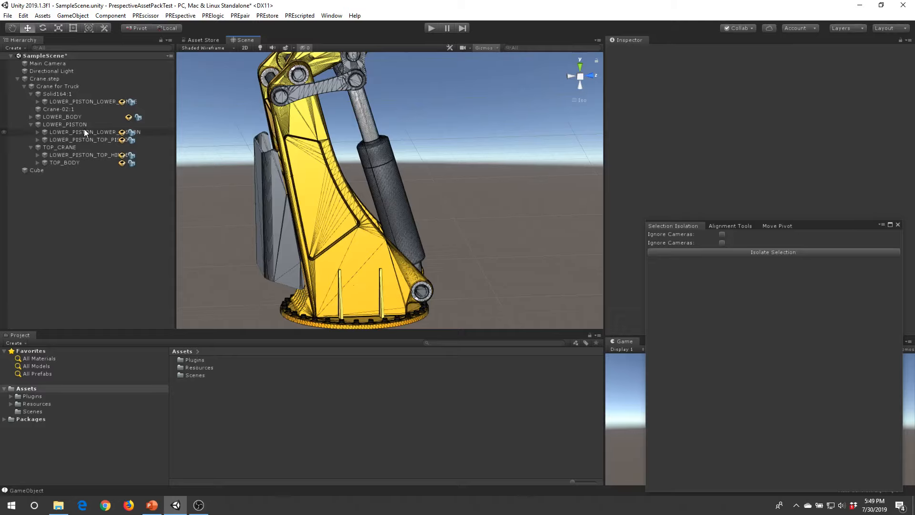
click(329, 265)
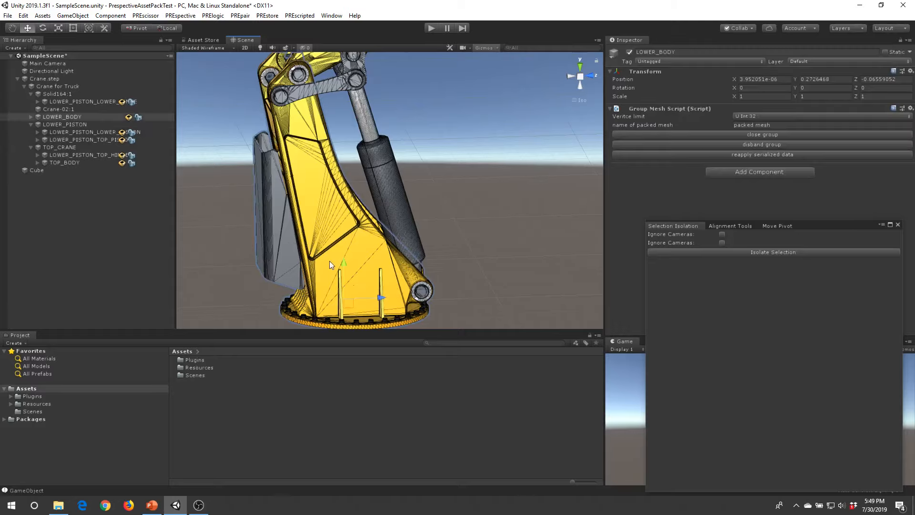
scroll(424, 225, down, 3)
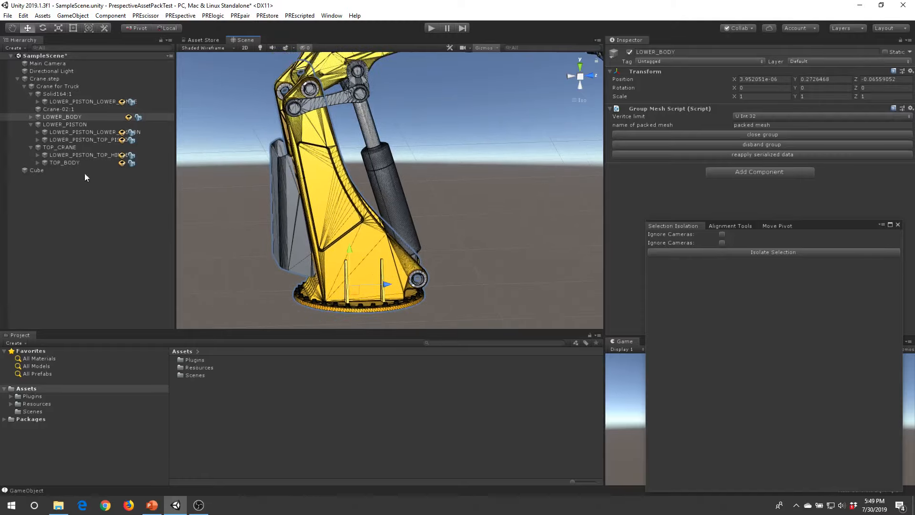
click(61, 85)
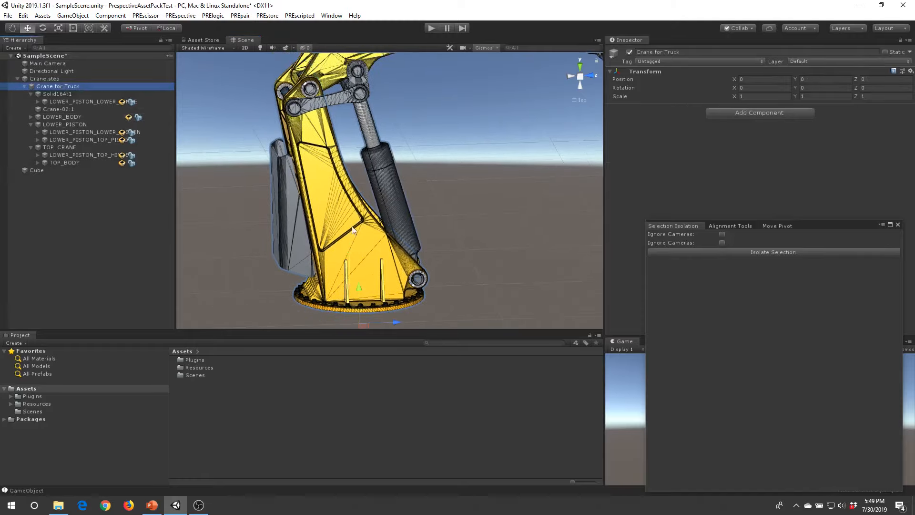
middle_drag(365, 227, 365, 170)
alt+drag(365, 169, 366, 239)
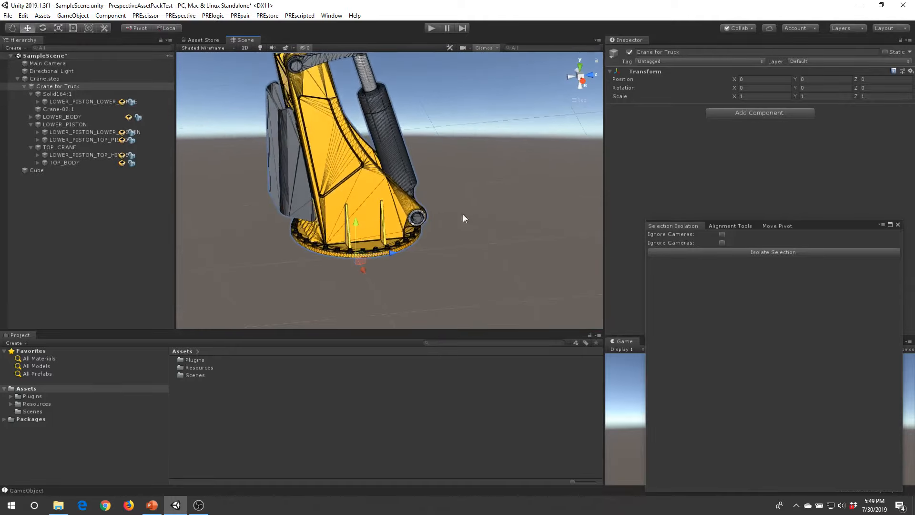
middle_drag(463, 218, 452, 308)
scroll(450, 241, down, 4)
middle_drag(434, 222, 465, 216)
click(59, 79)
click(477, 216)
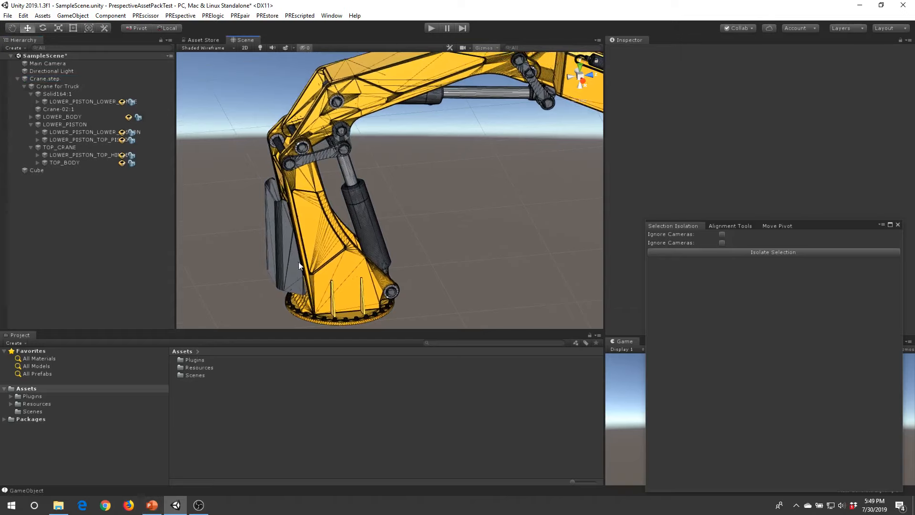
Switch to PowerPoint, show the "4) Adding Wheeljoints" slide, and return to Unity
click(152, 504)
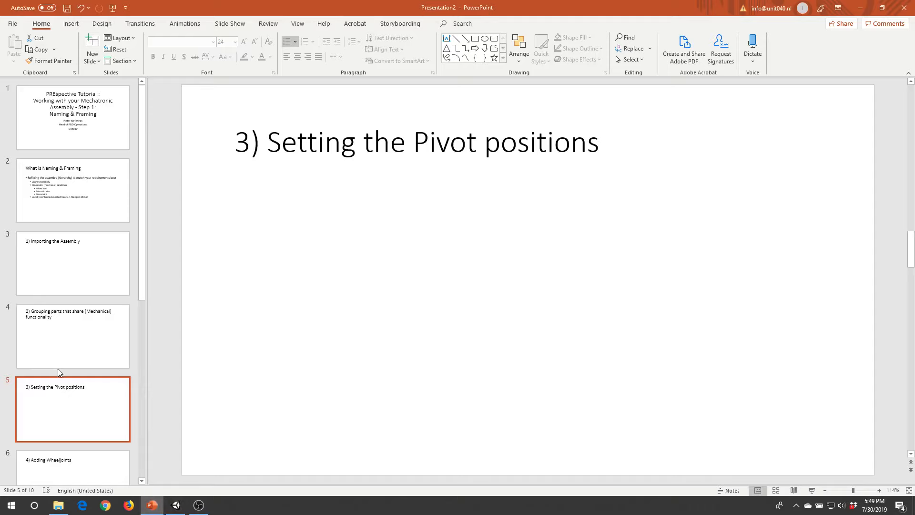
scroll(61, 419, down, 2)
click(61, 439)
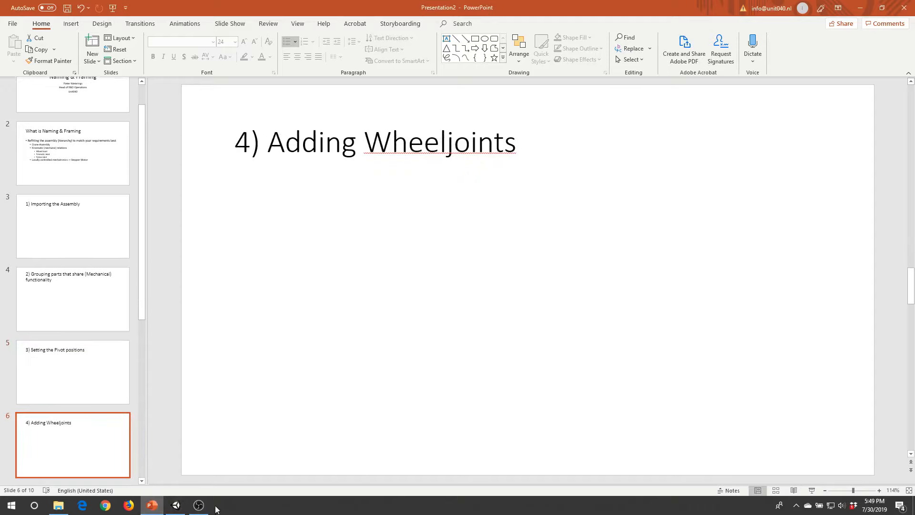
click(176, 506)
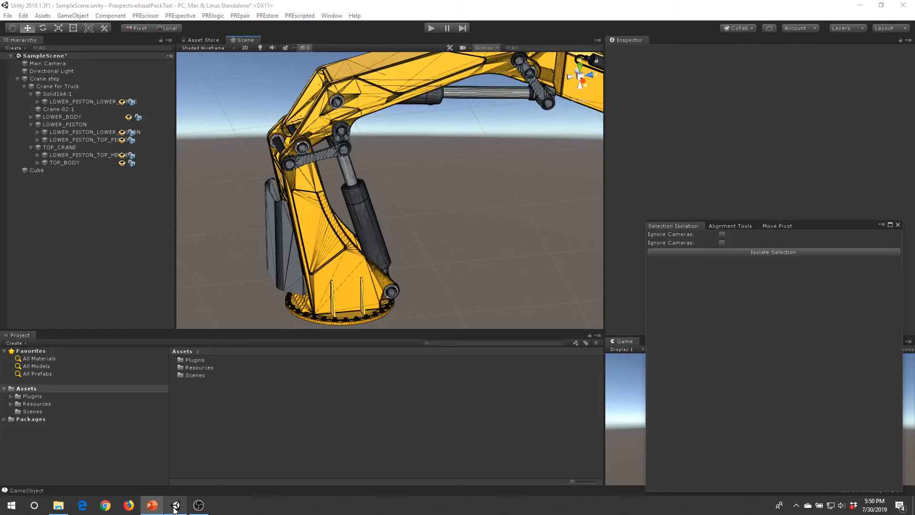
Close the floating isolation, alignment and pivot tools window, and add a Kinematics Controller to Crane.step
alt+drag(366, 201, 524, 138)
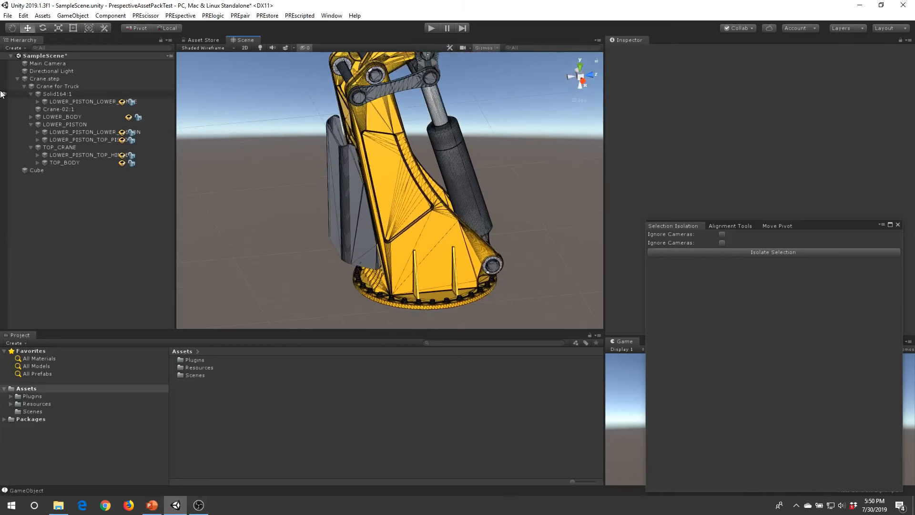
click(59, 80)
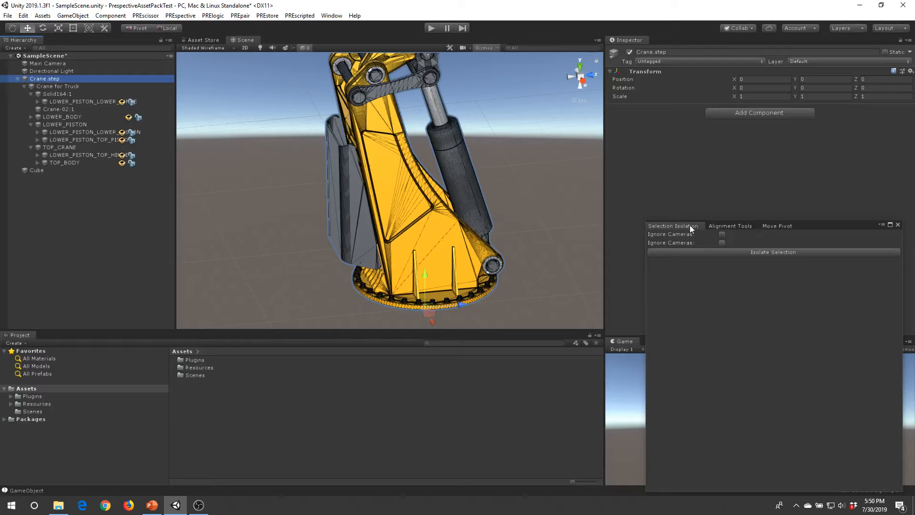
click(898, 224)
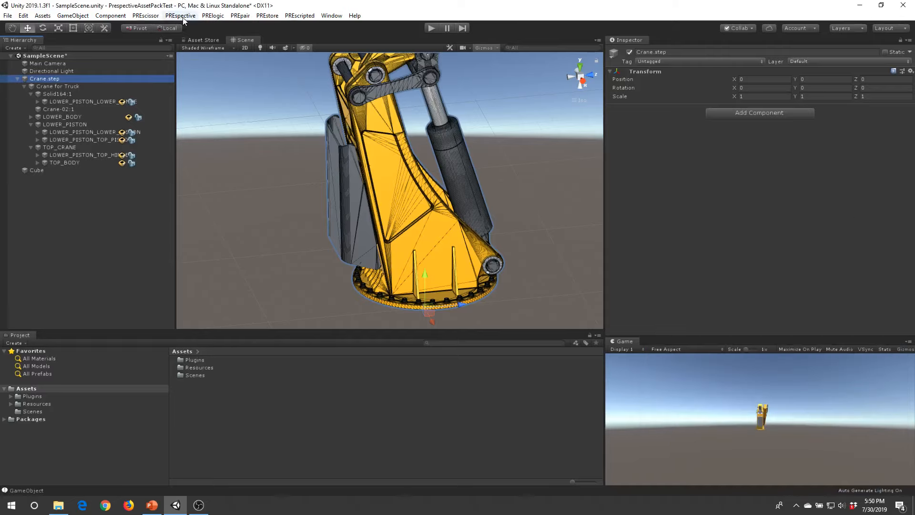
click(240, 16)
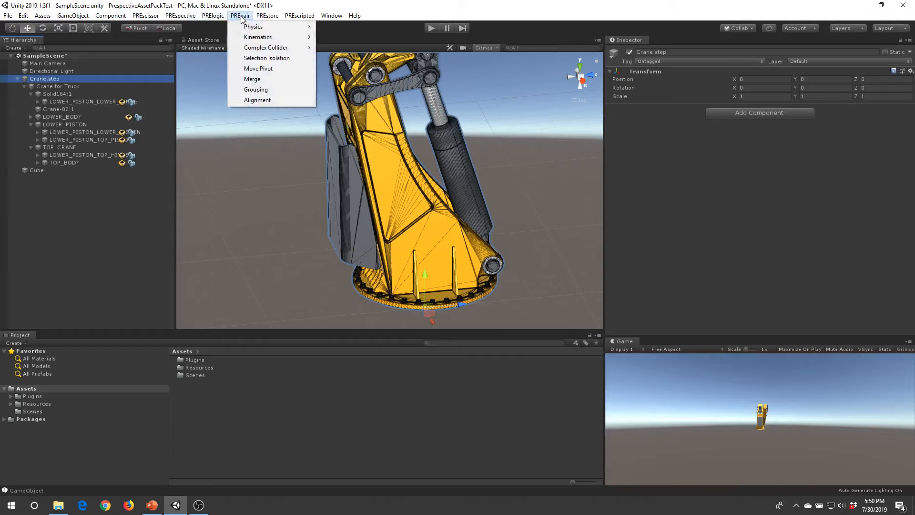
mouse_move(246, 38)
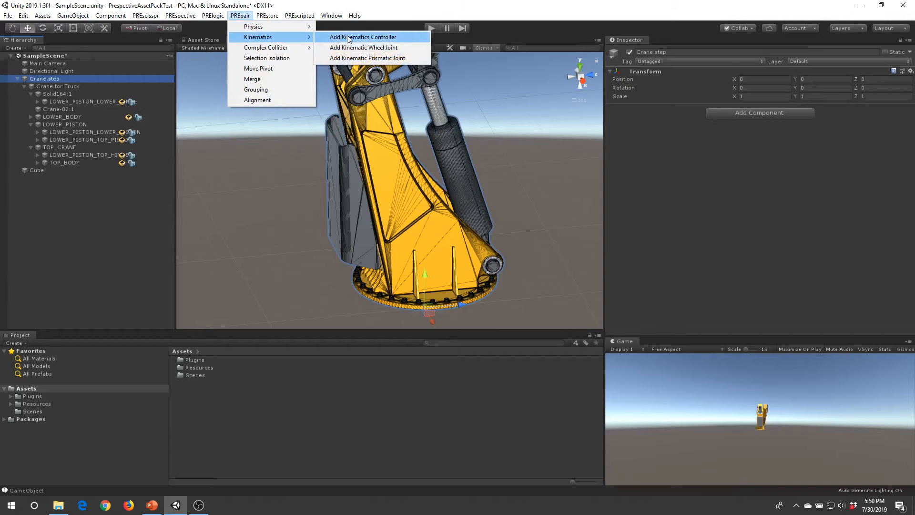
click(357, 37)
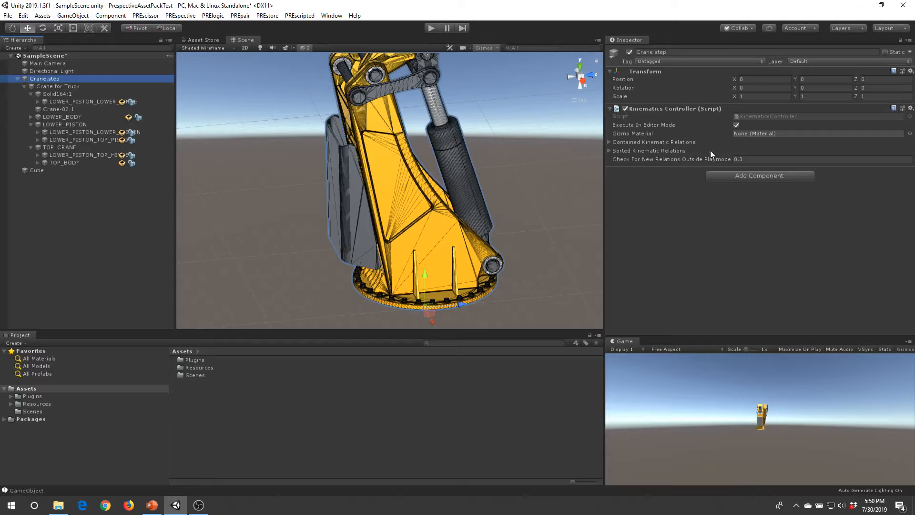
Add a Kinematic Wheel Joint to the Crane for Truck object
alt+drag(491, 177, 481, 205)
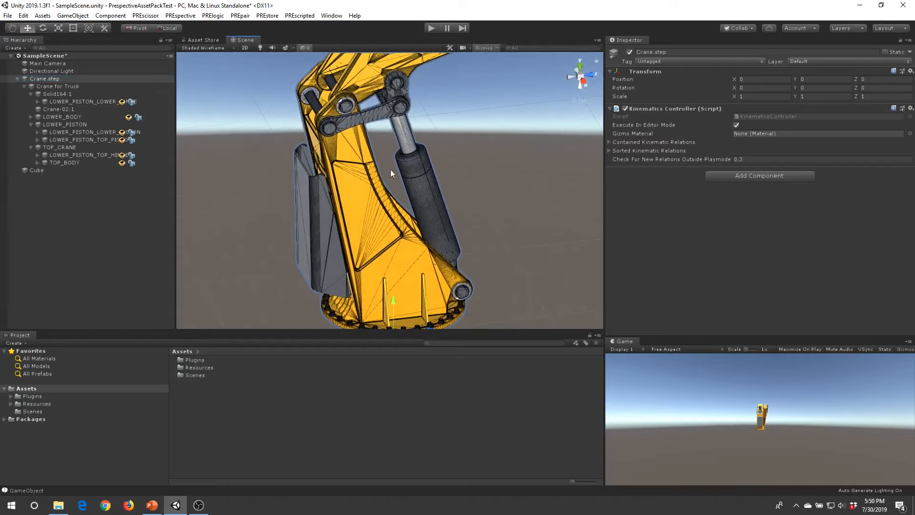
middle_drag(350, 183, 351, 156)
alt+drag(410, 237, 411, 203)
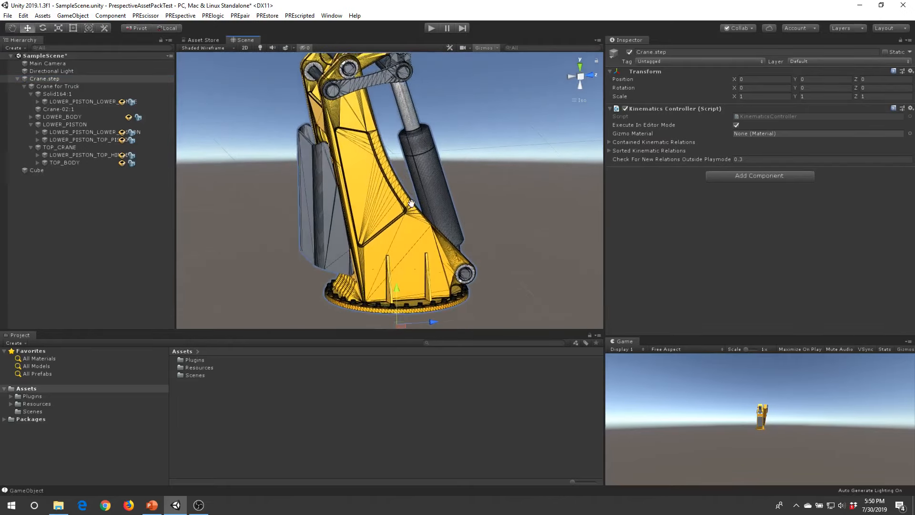
middle_drag(410, 204, 403, 166)
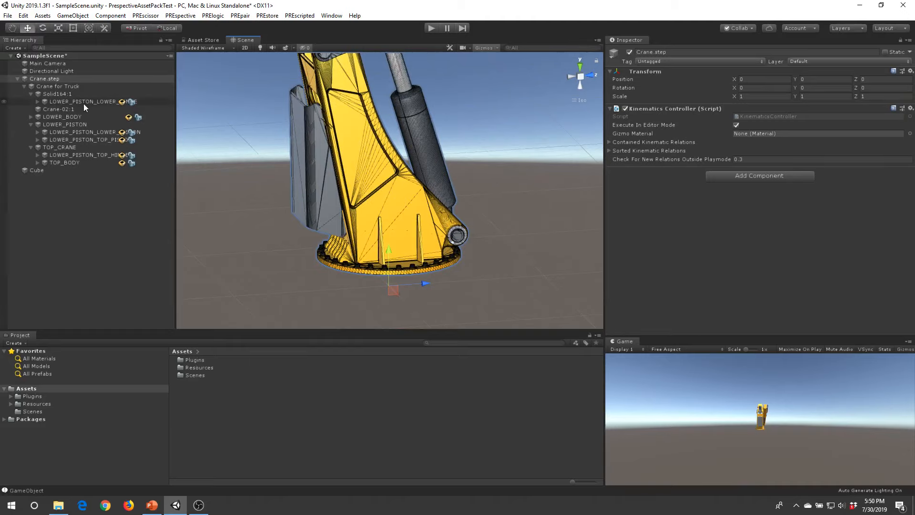
middle_drag(501, 165, 496, 195)
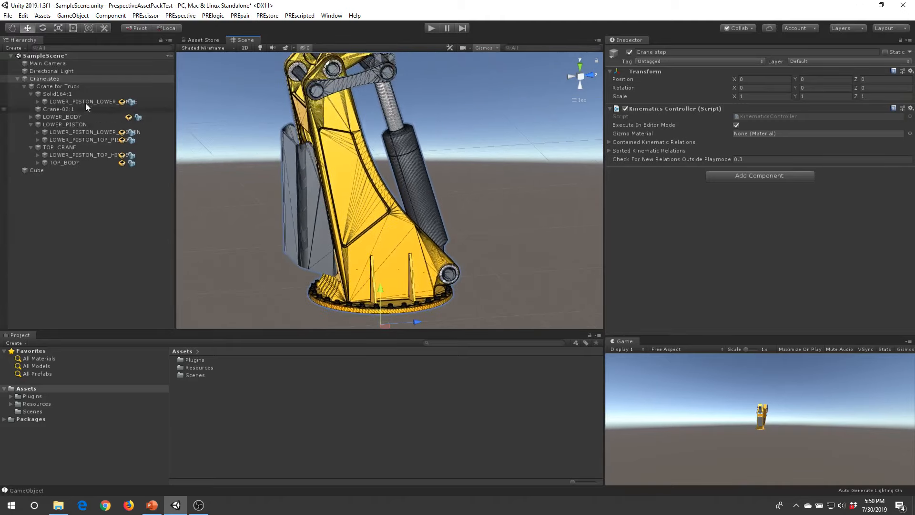
click(67, 86)
alt+drag(442, 267, 496, 228)
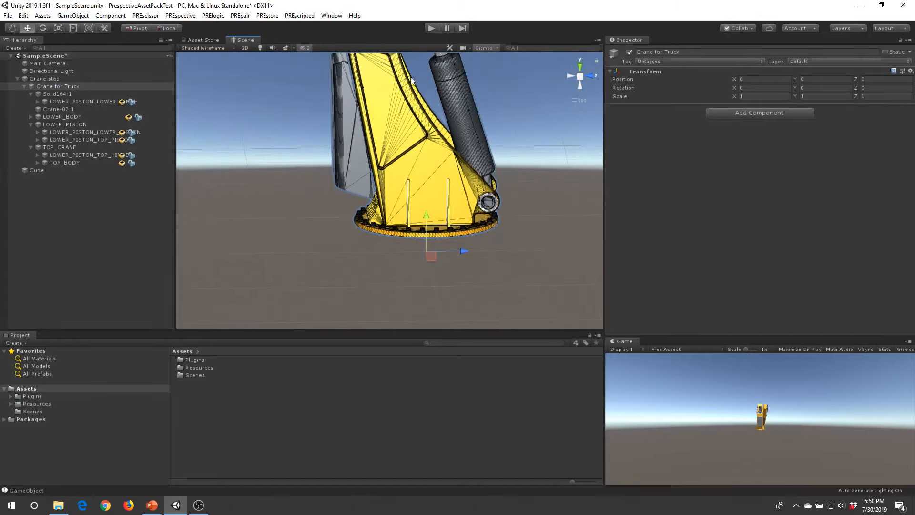
click(234, 17)
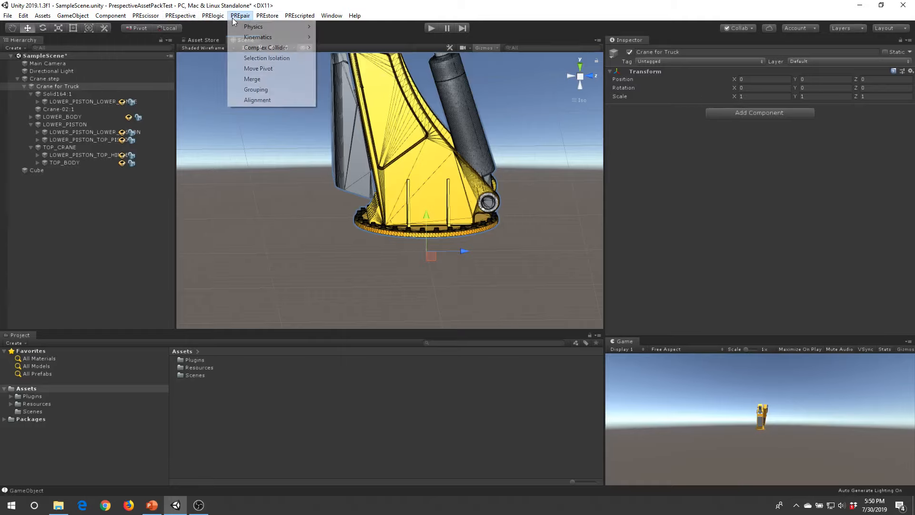
mouse_move(260, 38)
click(363, 47)
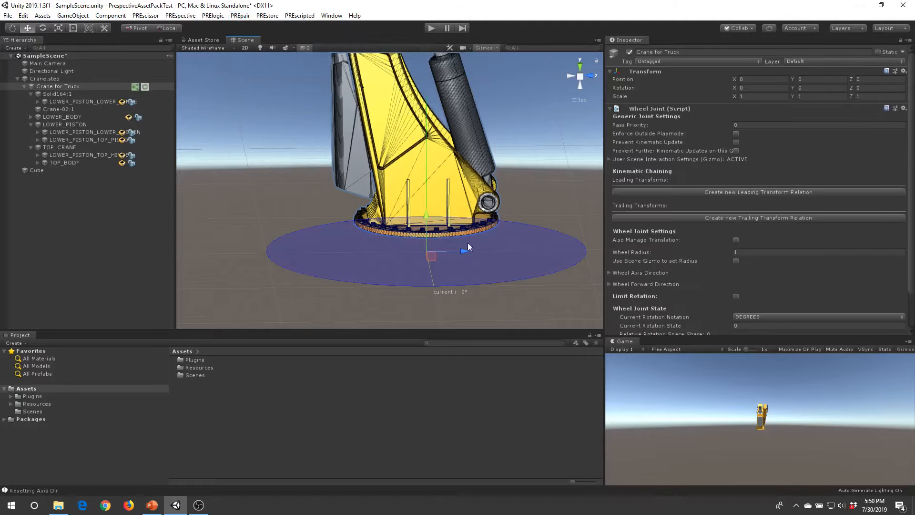
Enable Enforce Outside Playmode on the wheel joint of Crane for Truck
alt+drag(448, 157, 447, 253)
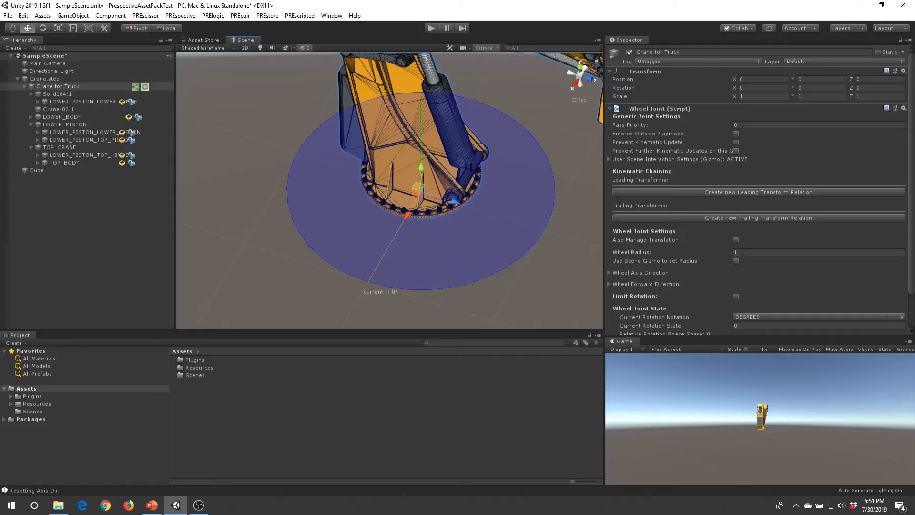
scroll(710, 255, down, 2)
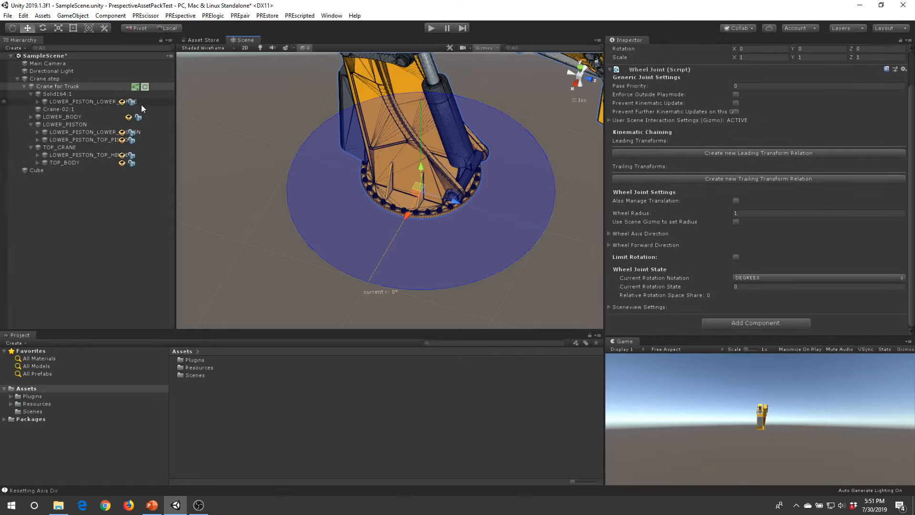
mouse_move(461, 245)
alt+mouse_down()
mouse_move(448, 200)
mouse_move(433, 272)
mouse_move(475, 210)
mouse_move(465, 239)
alt+mouse_up()
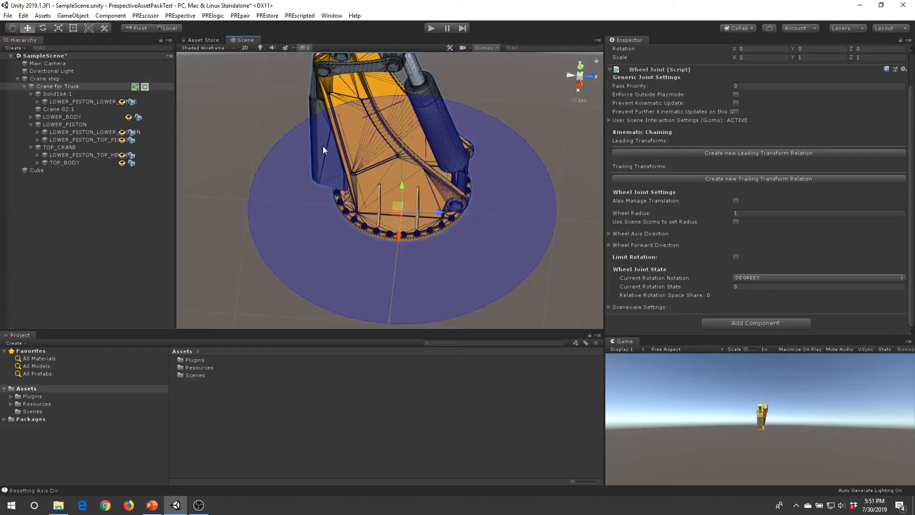
middle_drag(390, 177, 363, 169)
mouse_move(372, 172)
alt+mouse_down()
mouse_move(386, 139)
mouse_move(384, 175)
alt+mouse_up()
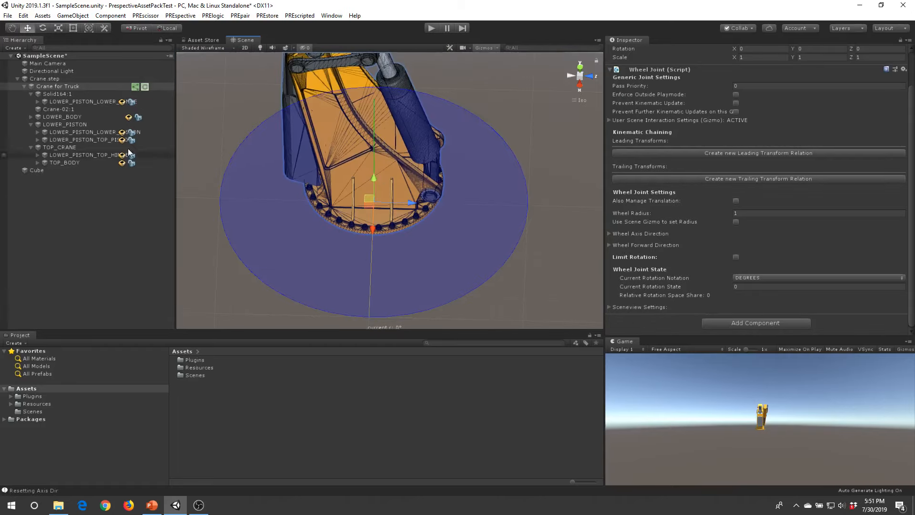
scroll(714, 191, up, 3)
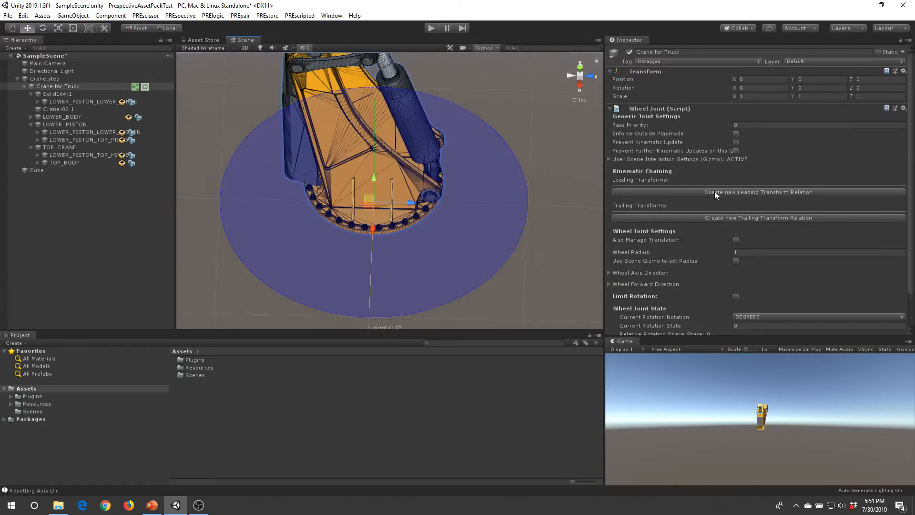
click(736, 134)
Test the wheel joint by rotating Crane for Truck about its vertical axis to about 45° and back to about -28°
click(43, 28)
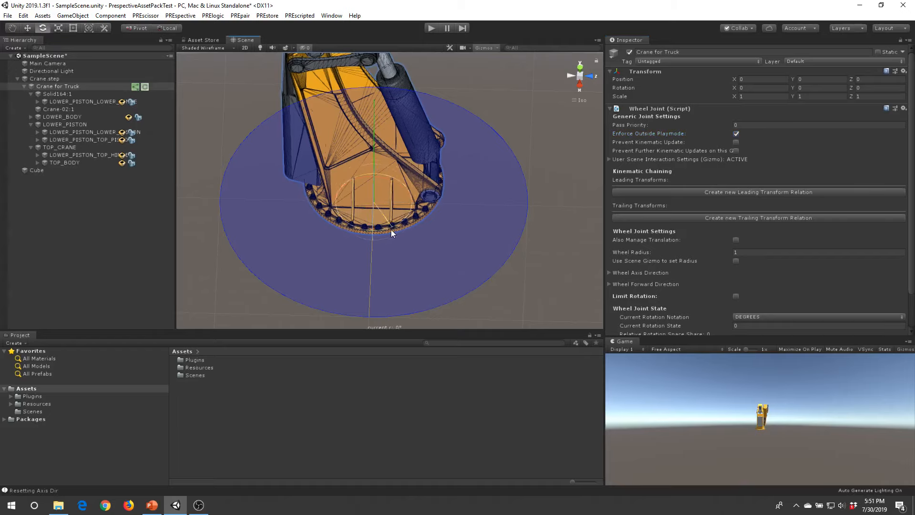
drag(370, 240, 279, 278)
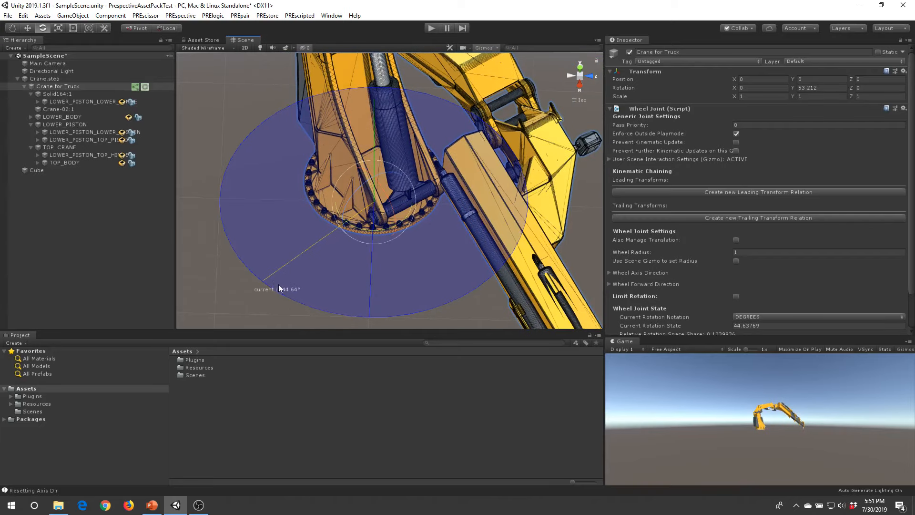
drag(358, 222, 462, 199)
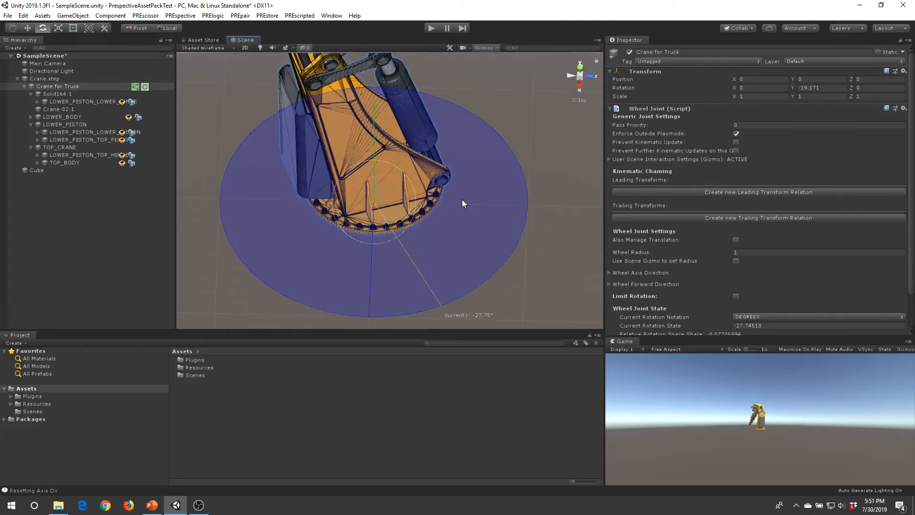
Set the wheel joint's Current Rotation State to 0 degrees
scroll(795, 313, down, 2)
click(766, 286)
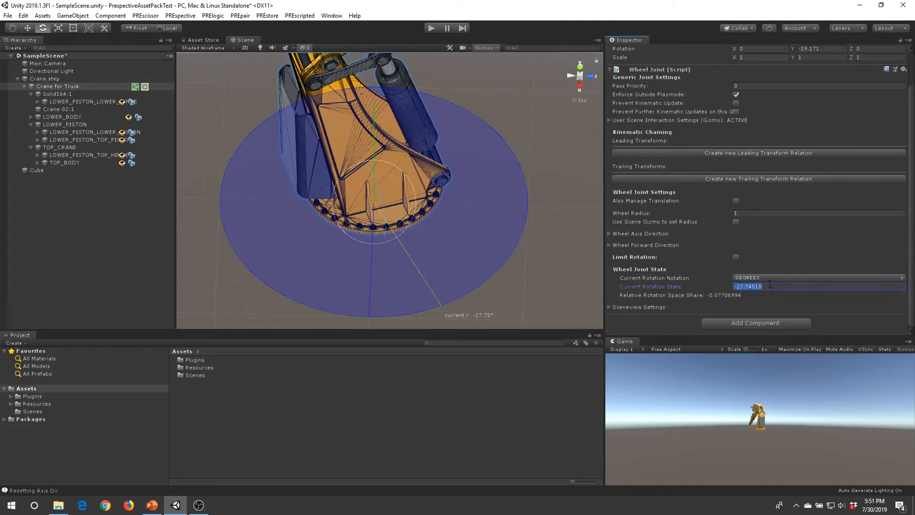
text(0)
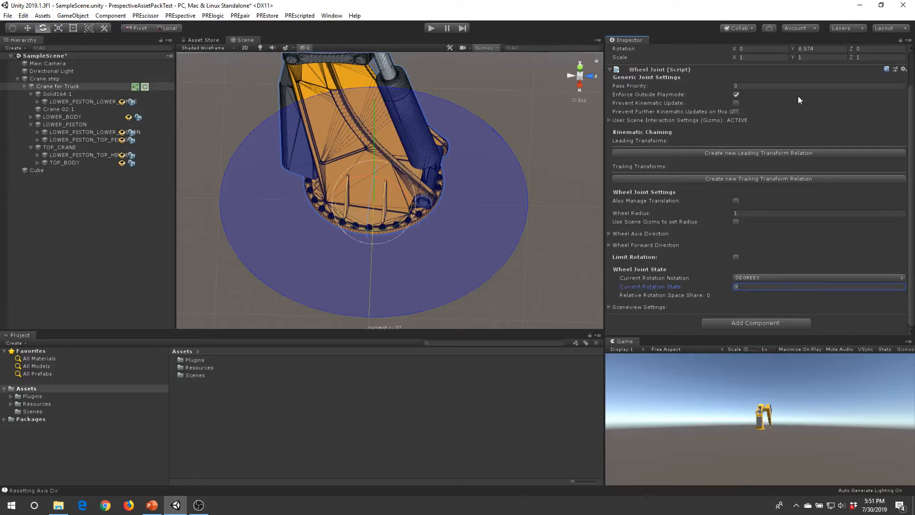
Set the Wheel Radius of the wheel joint on Crane for Truck to 0.45
scroll(799, 99, up, 2)
right_drag(468, 234, 481, 149)
click(464, 176)
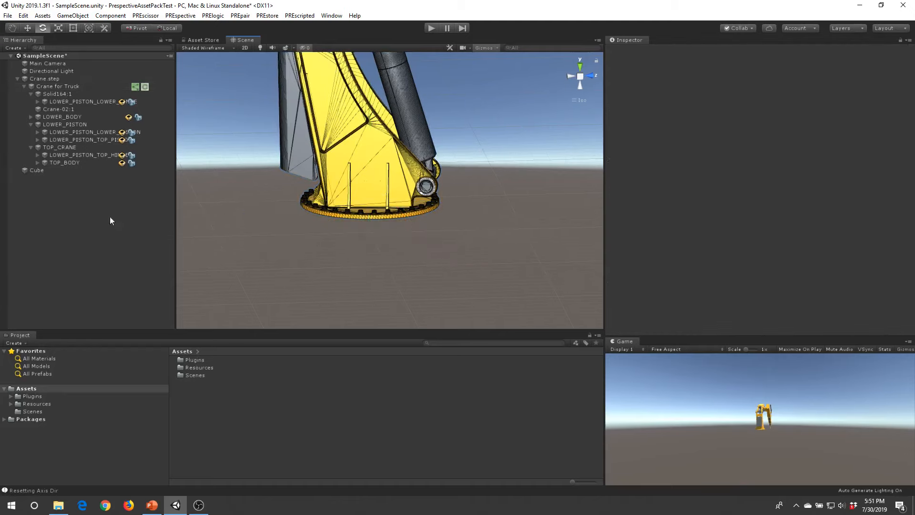
click(57, 87)
right_drag(479, 225, 447, 257)
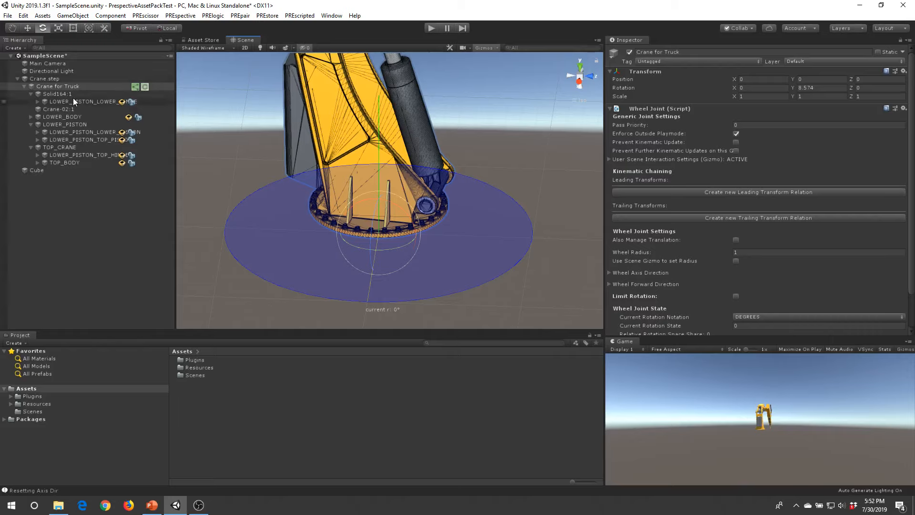
middle_drag(484, 208, 493, 238)
right_drag(493, 238, 513, 227)
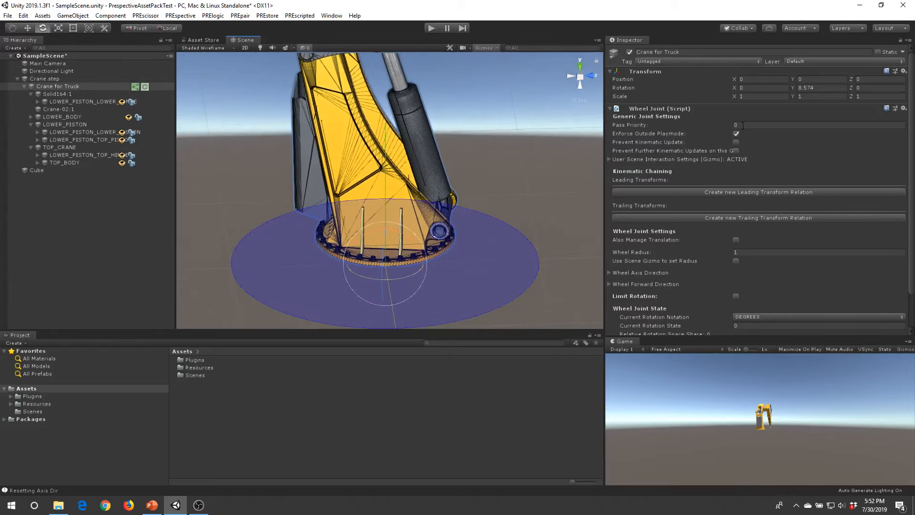
click(746, 252)
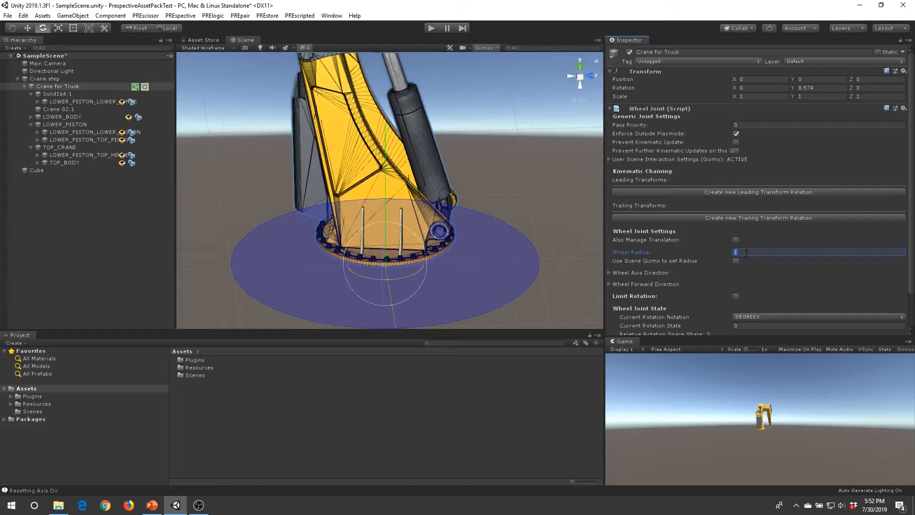
text(.5)
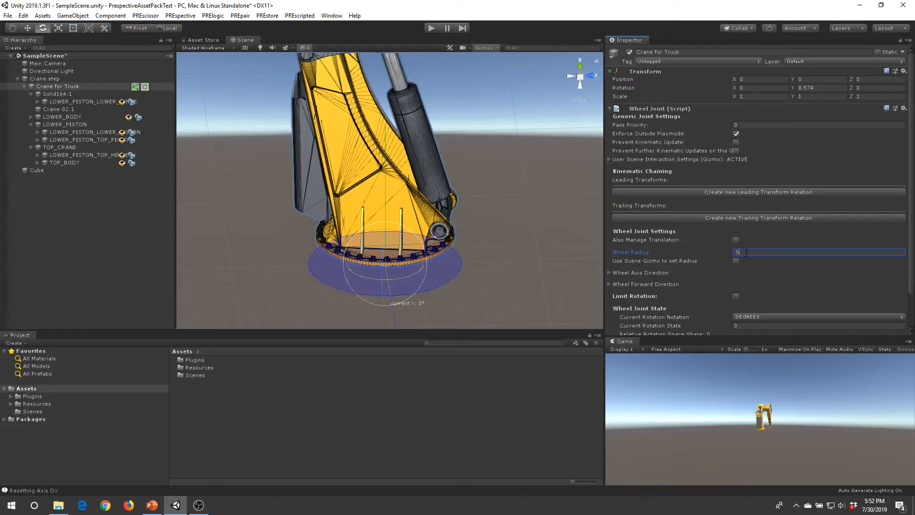
key(BackSpace)
text(45)
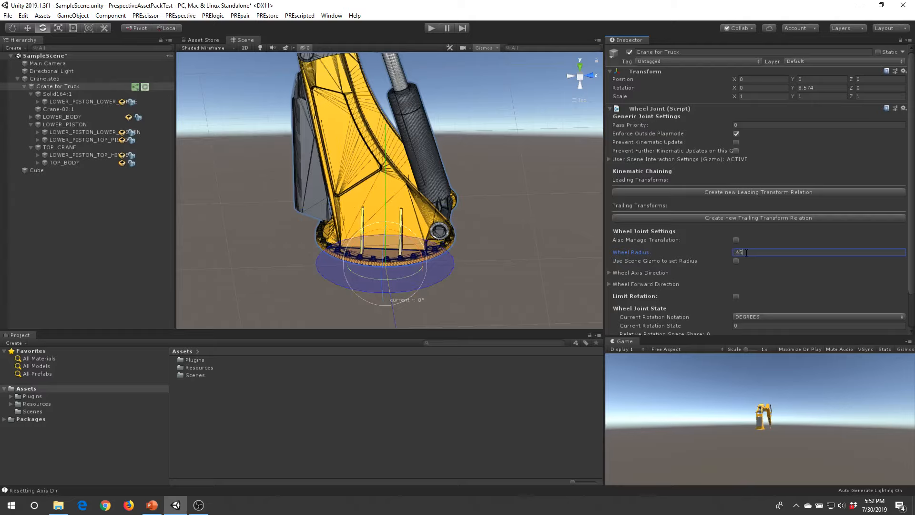
Examine the resized wheel joint gizmo against the round base of Crane for Truck from several angles
alt+drag(429, 159, 507, 354)
click(506, 262)
scroll(475, 238, up, 1)
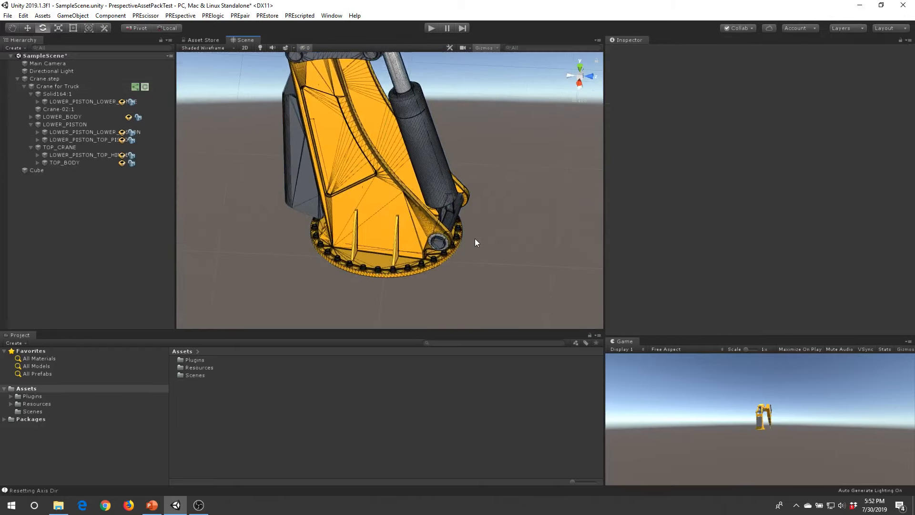
middle_drag(492, 216, 459, 193)
scroll(459, 193, up, 1)
click(109, 88)
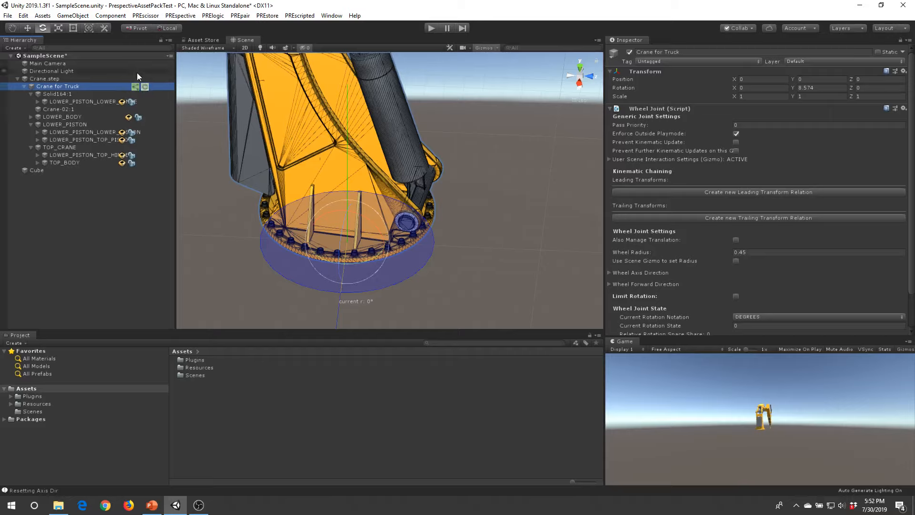
alt+drag(452, 227, 512, 167)
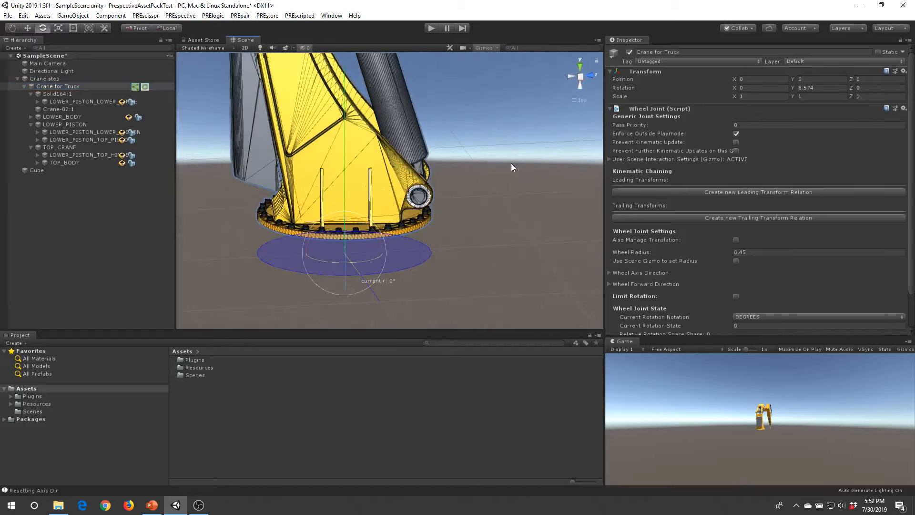
Select the LOWER_BODY group at the lower piston's hinge near the crane base
click(479, 208)
scroll(487, 184, up, 3)
click(441, 205)
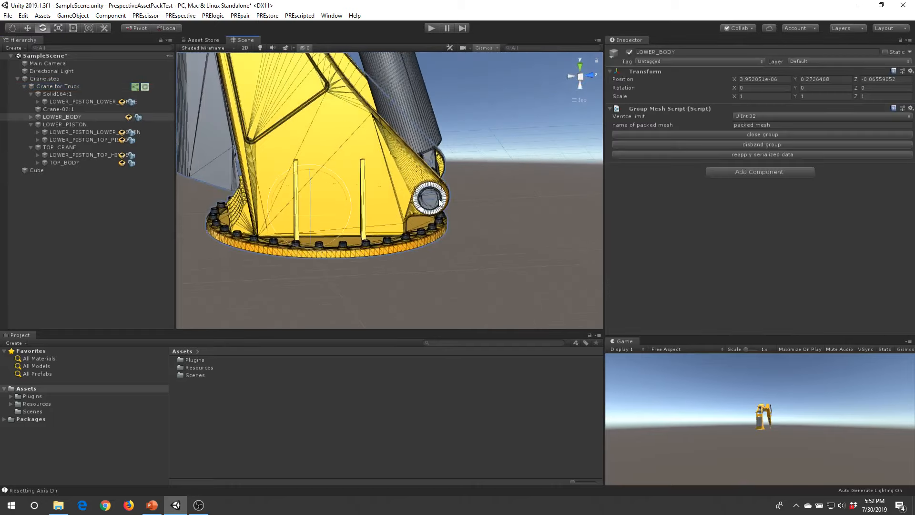
Add a Wheel Joint component to the LOWER_PISTON object
click(442, 210)
key(f)
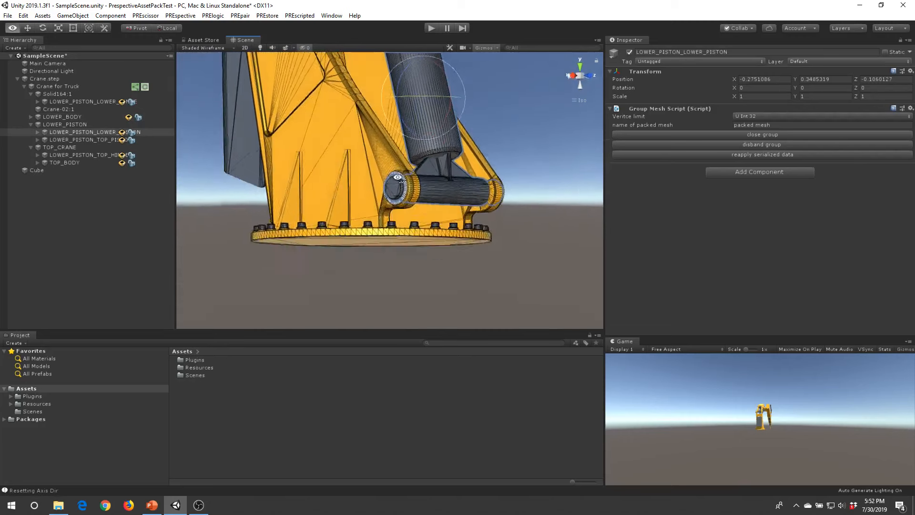
click(69, 124)
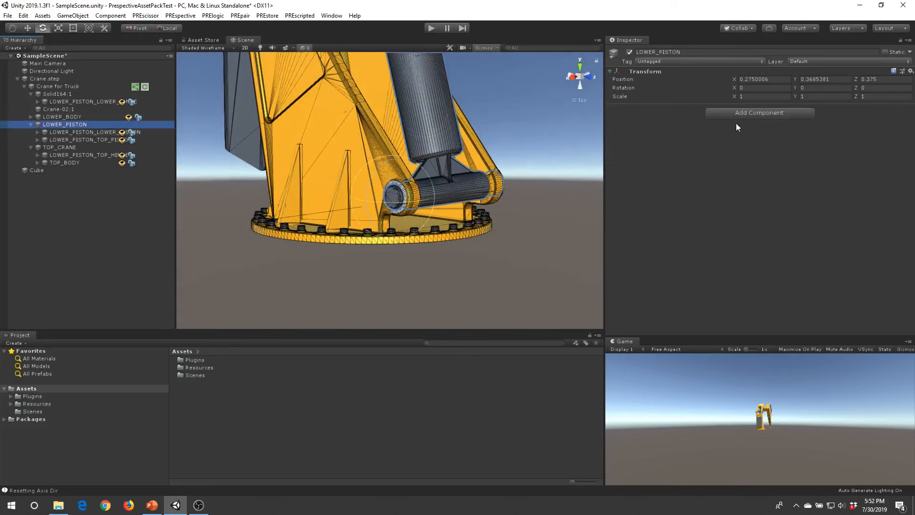
click(747, 113)
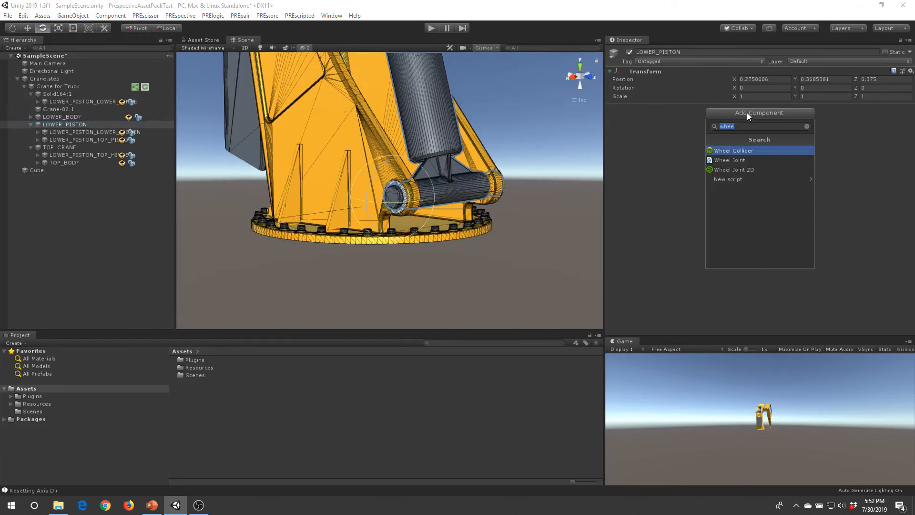
text(whee)
click(737, 160)
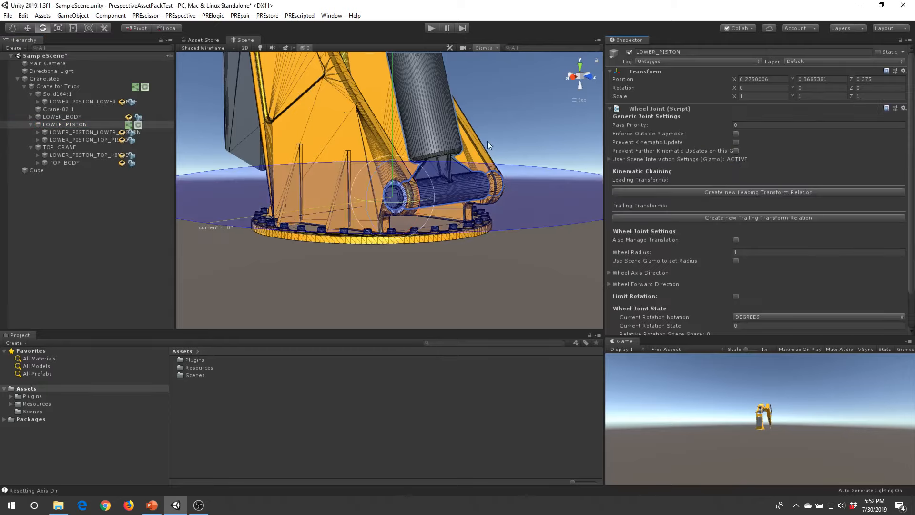
Set the lower piston joint's Wheel Axis Direction vector to RIGHT and its Wheel Forward Direction vector to UP
alt+drag(487, 141, 500, 229)
middle_drag(347, 236, 470, 142)
right_drag(470, 142, 664, 258)
scroll(664, 257, down, 3)
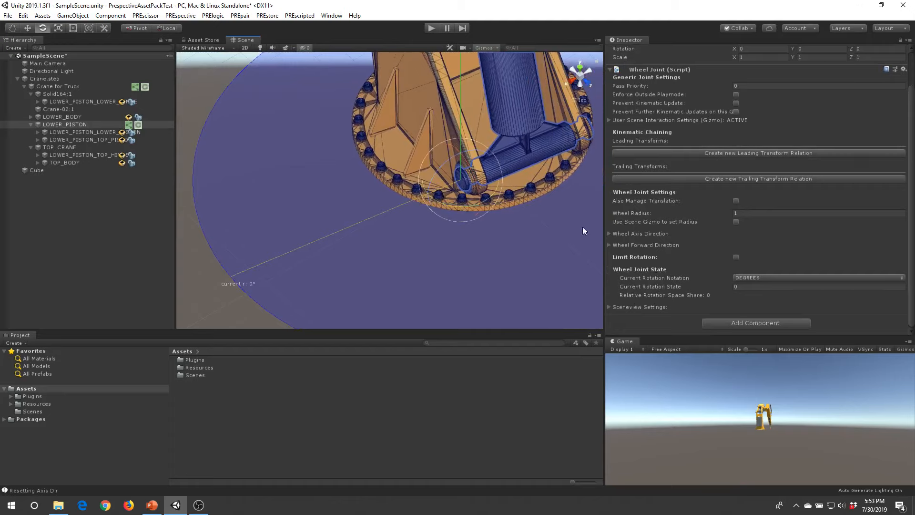
click(609, 234)
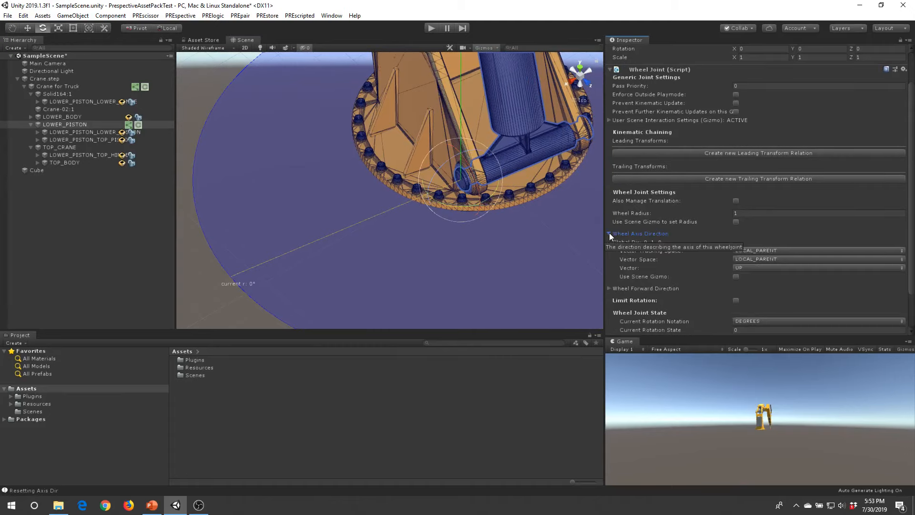
scroll(652, 258, down, 2)
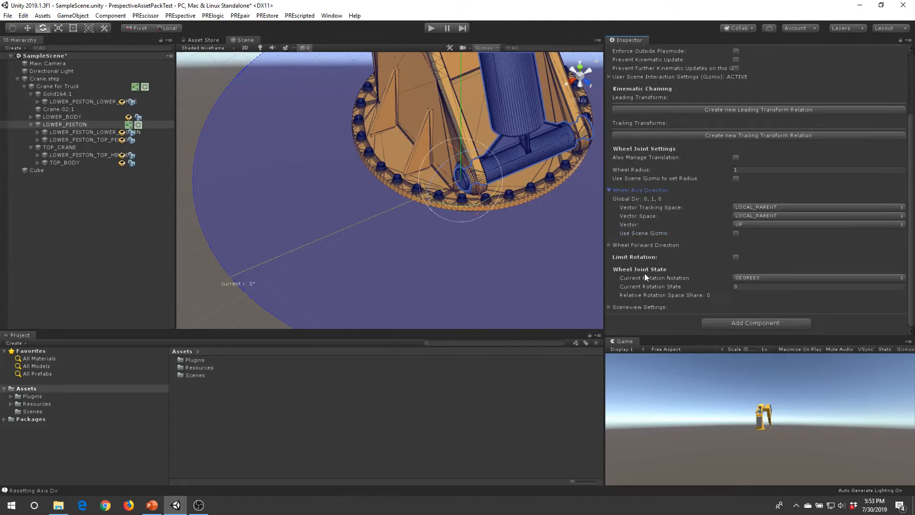
click(610, 245)
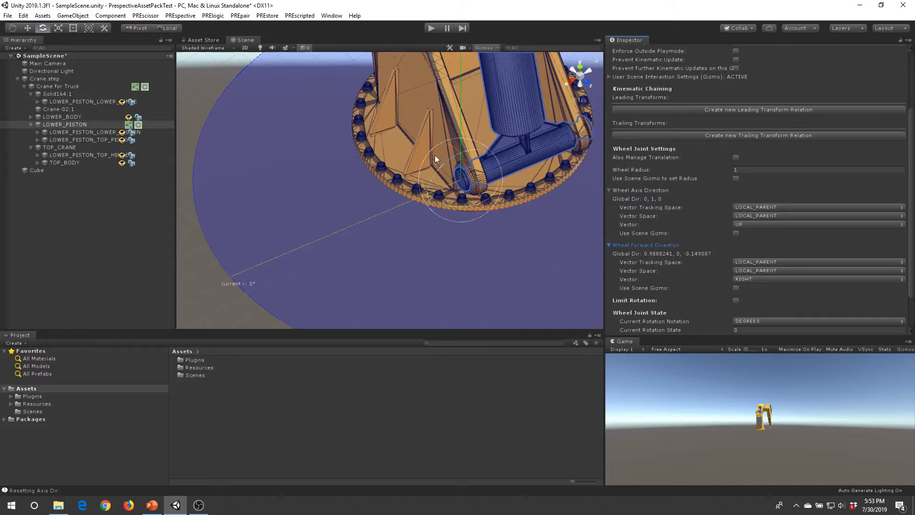
click(759, 223)
click(763, 280)
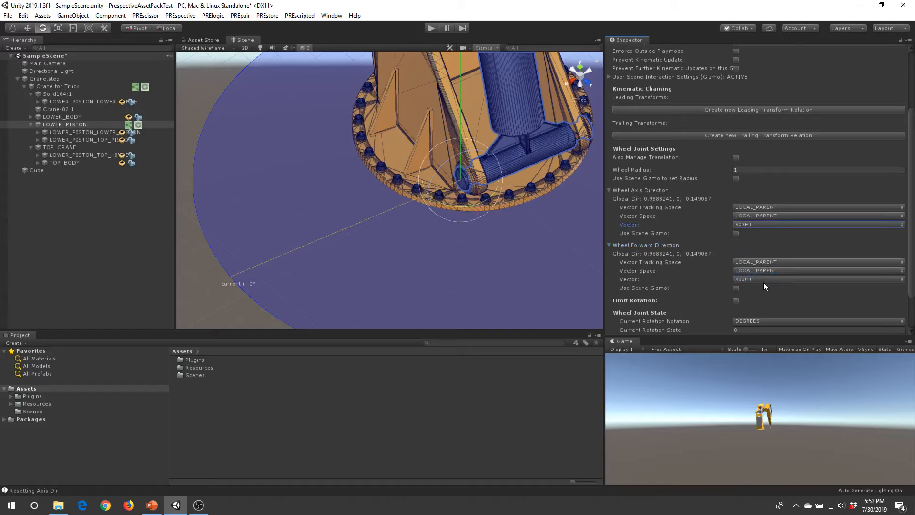
click(764, 280)
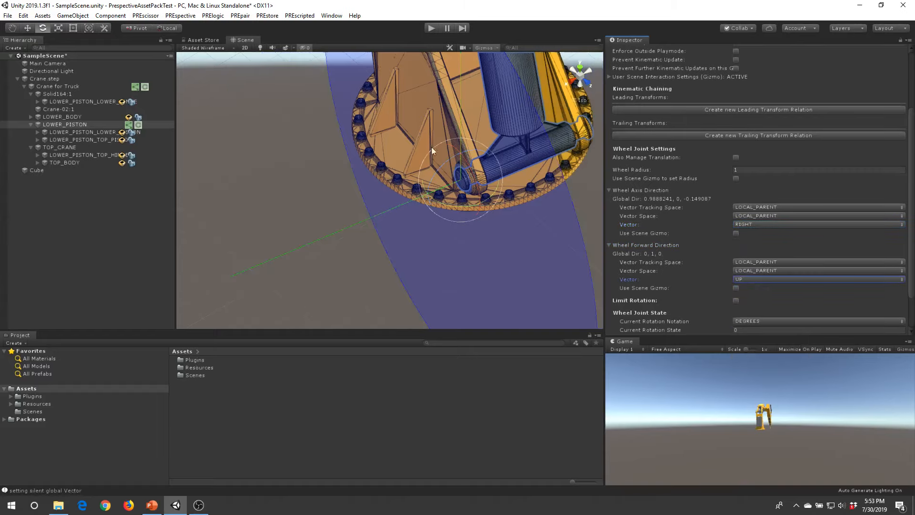
Enable Limit Rotation on the lower piston's wheel joint with a minimum of -40 and a maximum of 40 degrees
alt+drag(418, 212, 516, 173)
alt+drag(441, 215, 535, 200)
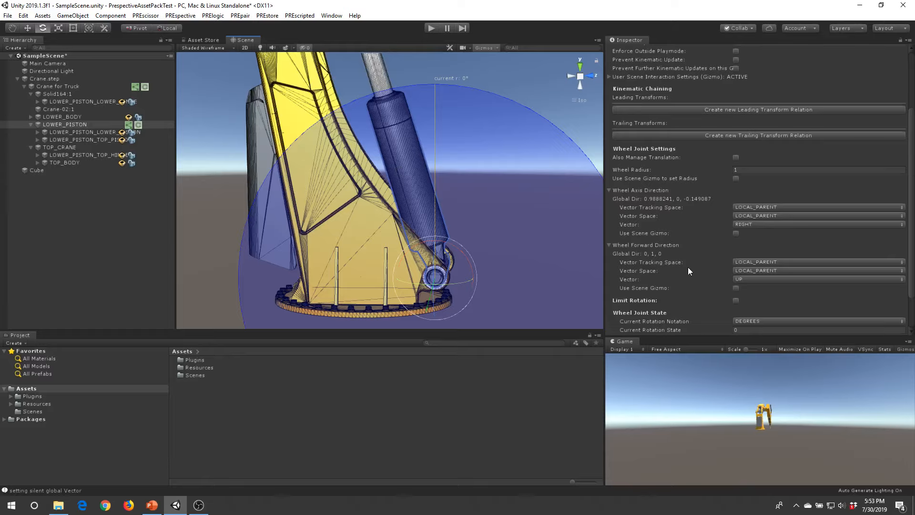
scroll(735, 303, down, 3)
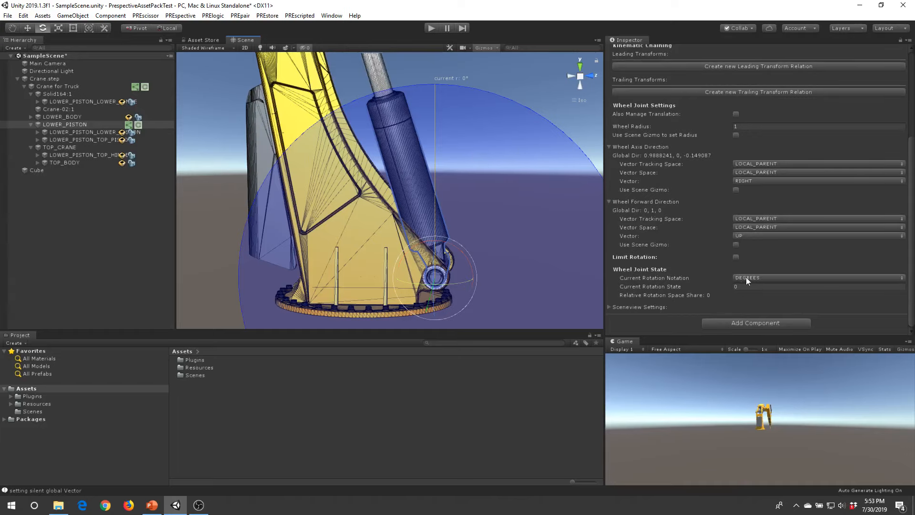
click(735, 258)
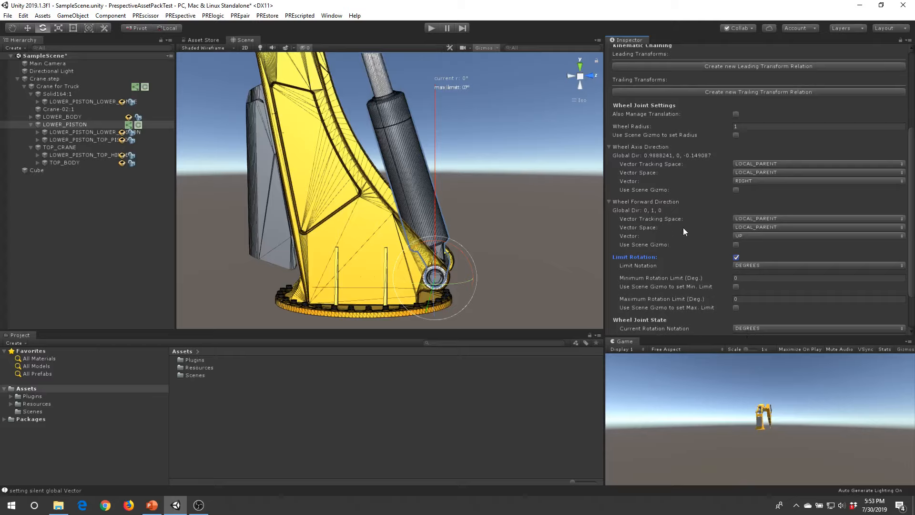
click(744, 279)
text(-)
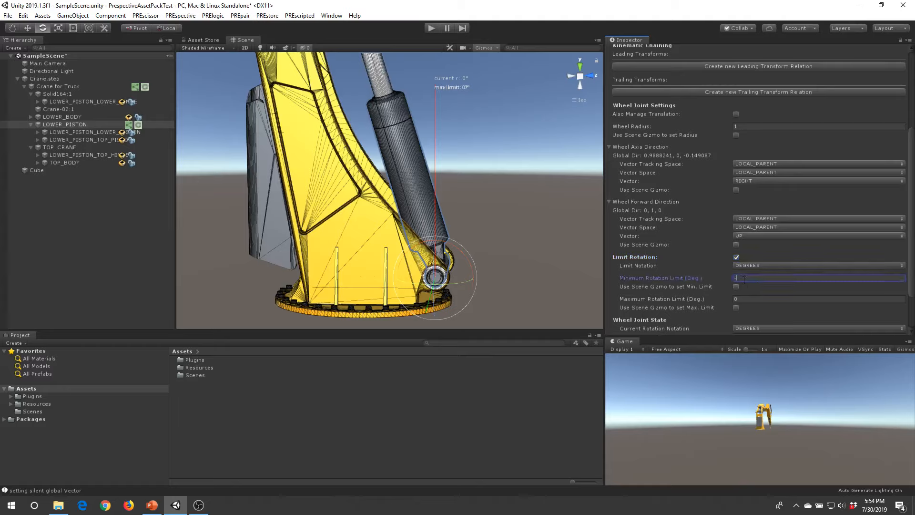
text(400)
key(BackSpace)
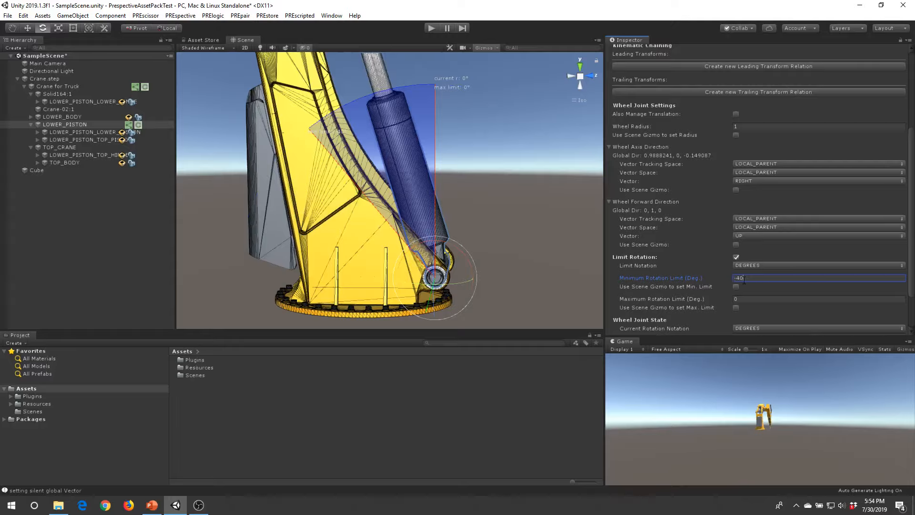
click(758, 299)
text(40)
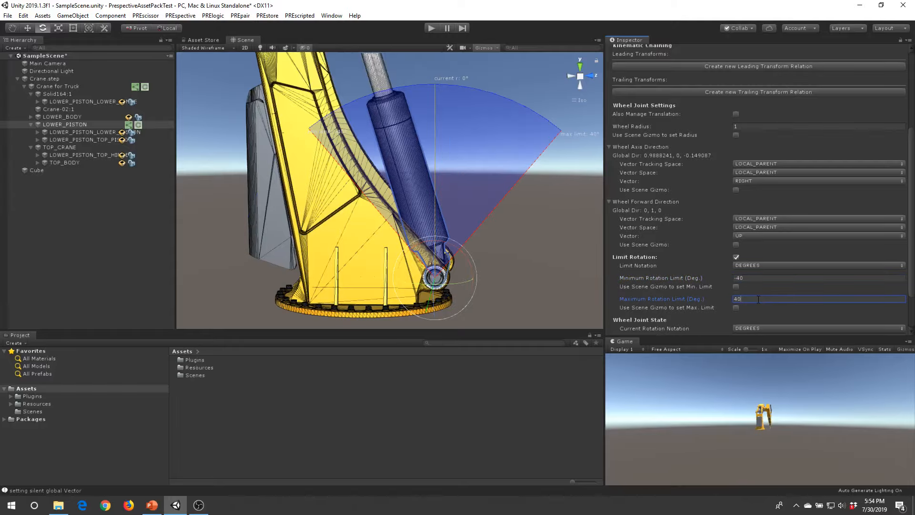
Enable the scene gizmo for the Wheel Forward Direction and aim its handle along the piston rod, at about (0, 1.22, -0.37)
alt+drag(488, 126, 464, 151)
scroll(478, 216, up, 5)
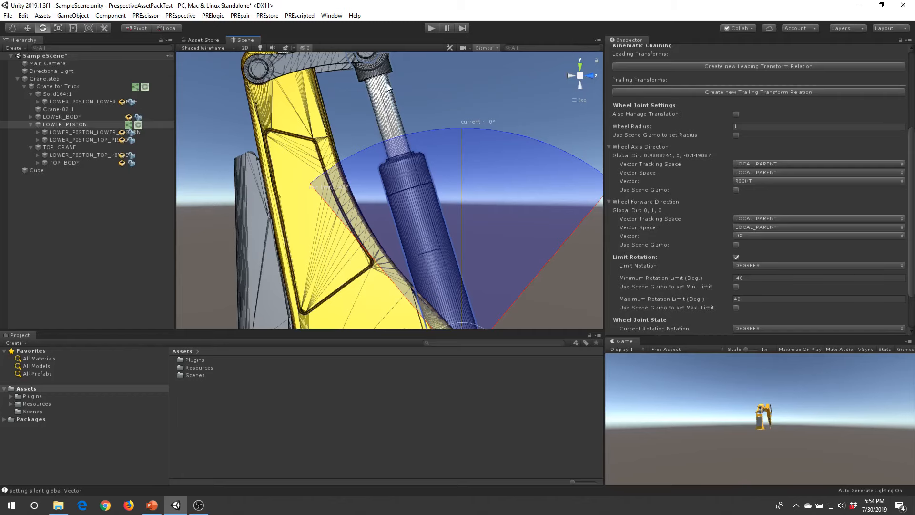
middle_drag(398, 97, 417, 125)
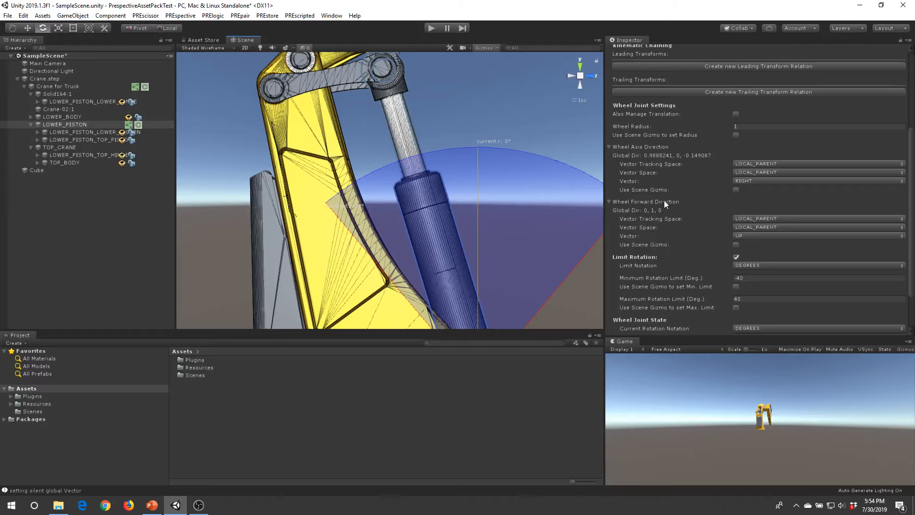
click(736, 244)
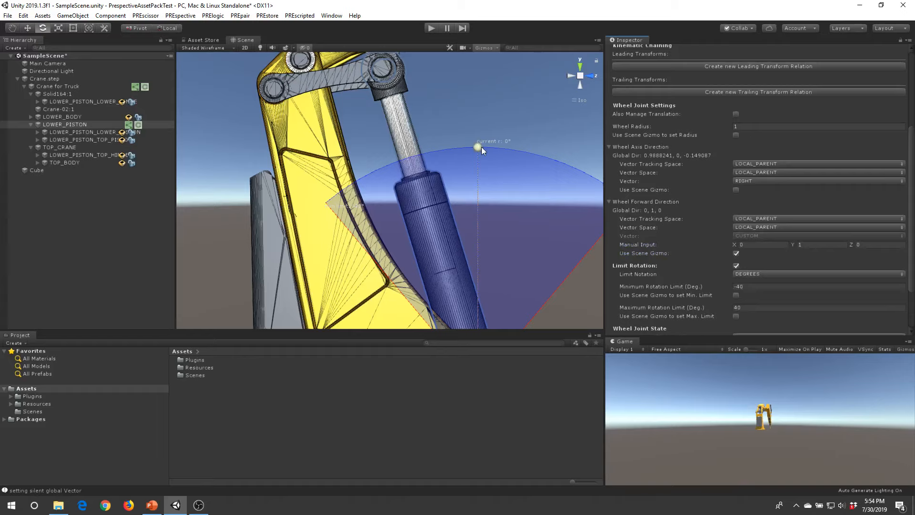
drag(482, 147, 398, 97)
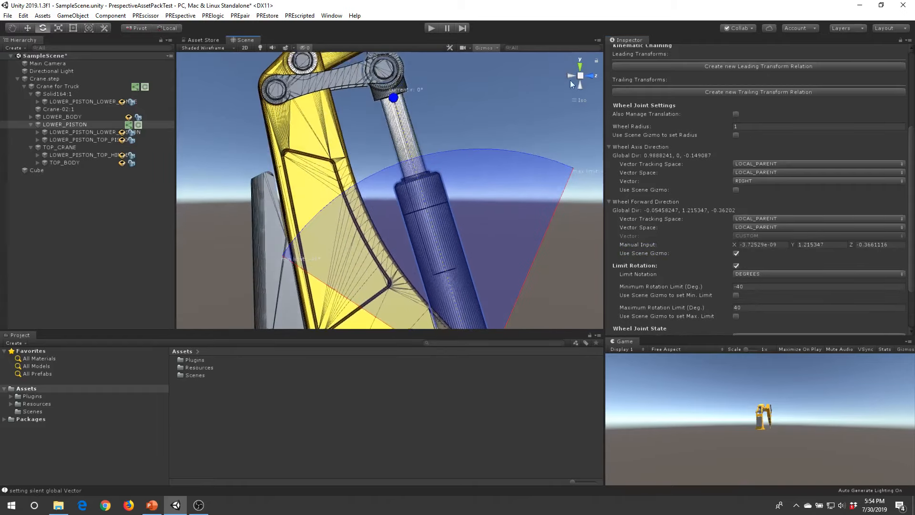
From the right side view, move the forward direction handle up onto the piston rod's top hinge, at about (0, 1.27, -0.38)
click(589, 76)
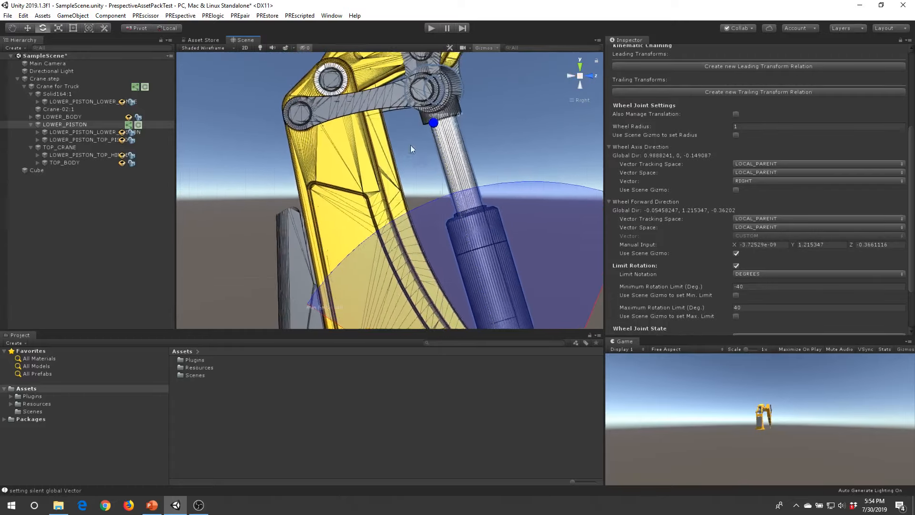
middle_drag(430, 139, 398, 195)
scroll(398, 195, up, 7)
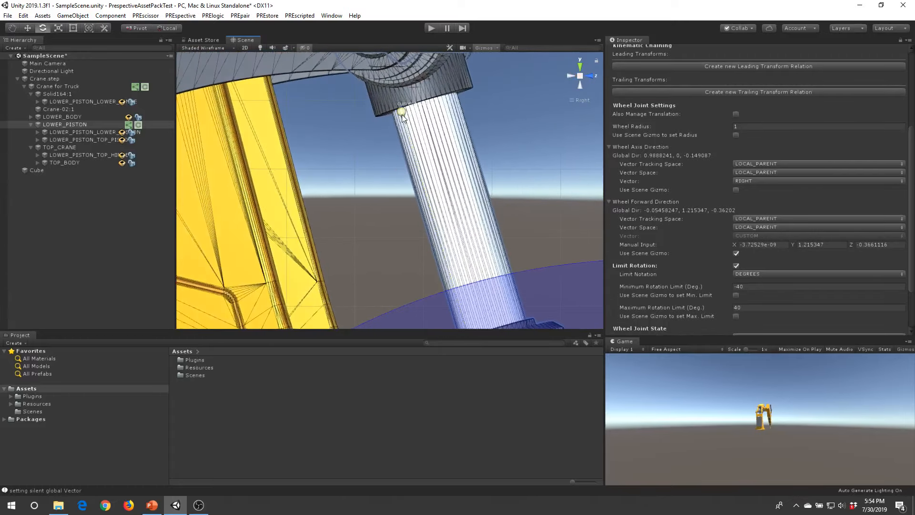
drag(401, 112, 444, 73)
Fine-tune the forward direction handle toward the centre of the top hinge pin, at about (0, 1.28, -0.39)
right_drag(448, 138, 470, 152)
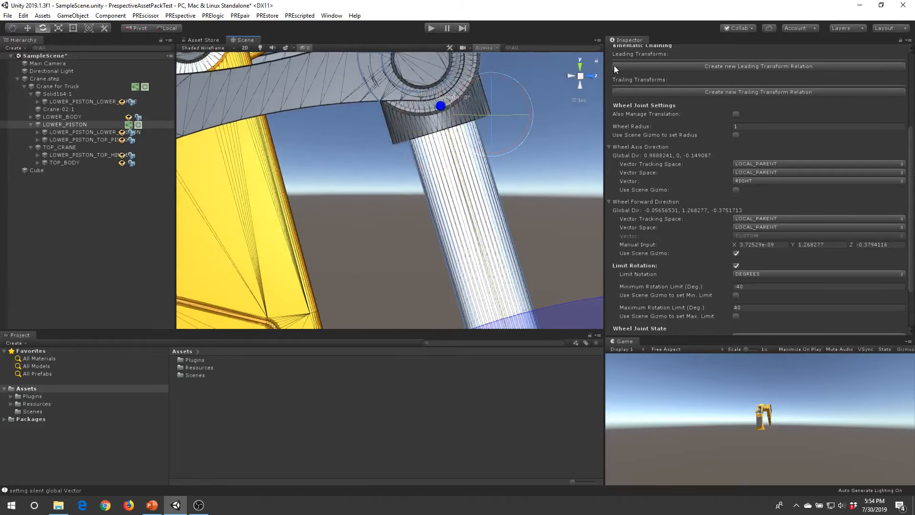
click(584, 76)
click(569, 76)
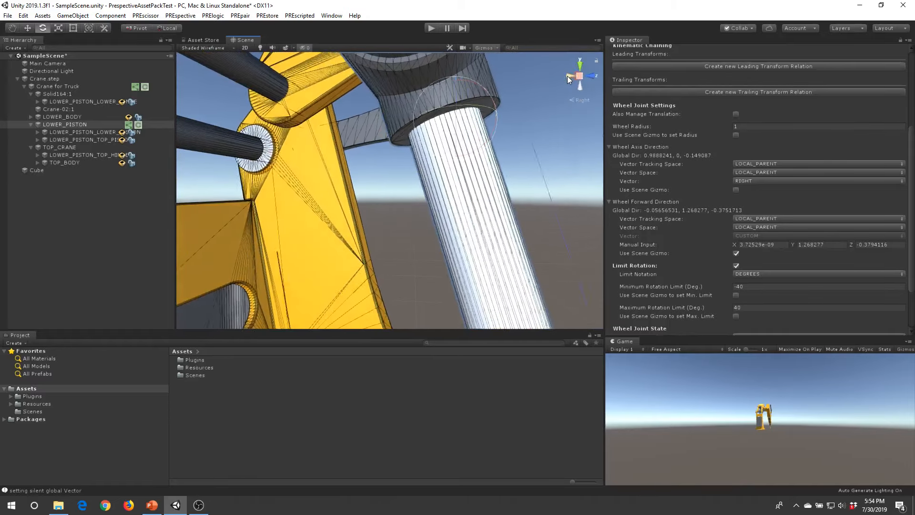
scroll(469, 147, down, 3)
scroll(452, 157, down, 3)
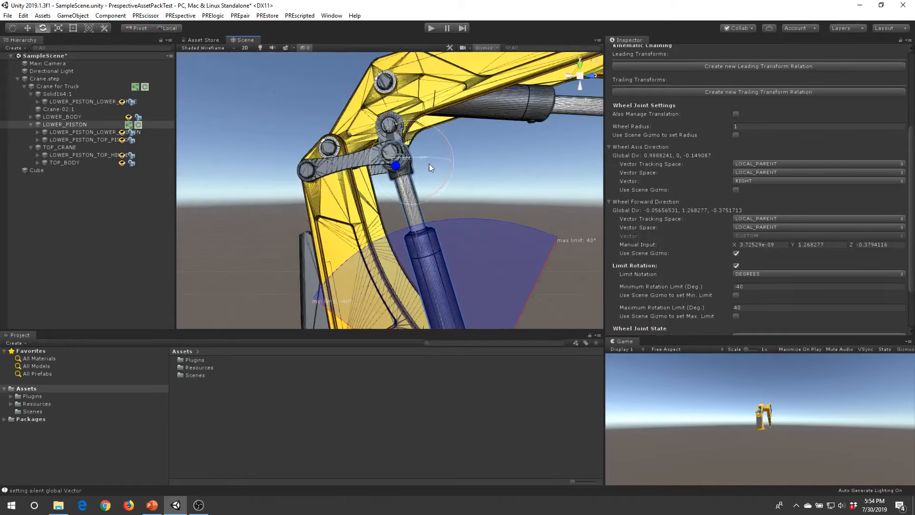
scroll(427, 167, up, 3)
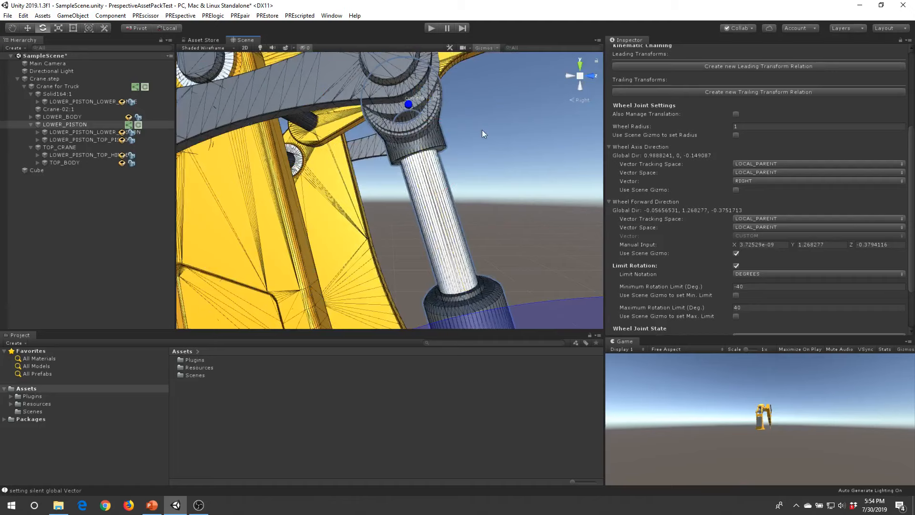
mouse_move(482, 130)
right_down()
mouse_move(480, 156)
mouse_move(470, 139)
right_up()
scroll(443, 166, down, 5)
scroll(435, 175, up, 7)
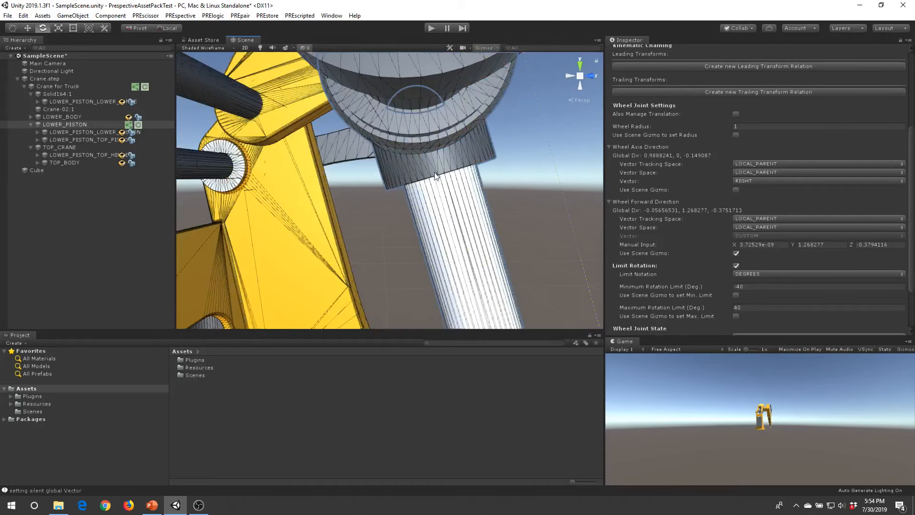
scroll(436, 173, down, 3)
scroll(421, 181, up, 3)
drag(413, 162, 408, 157)
alt+drag(453, 213, 431, 192)
scroll(430, 192, down, 8)
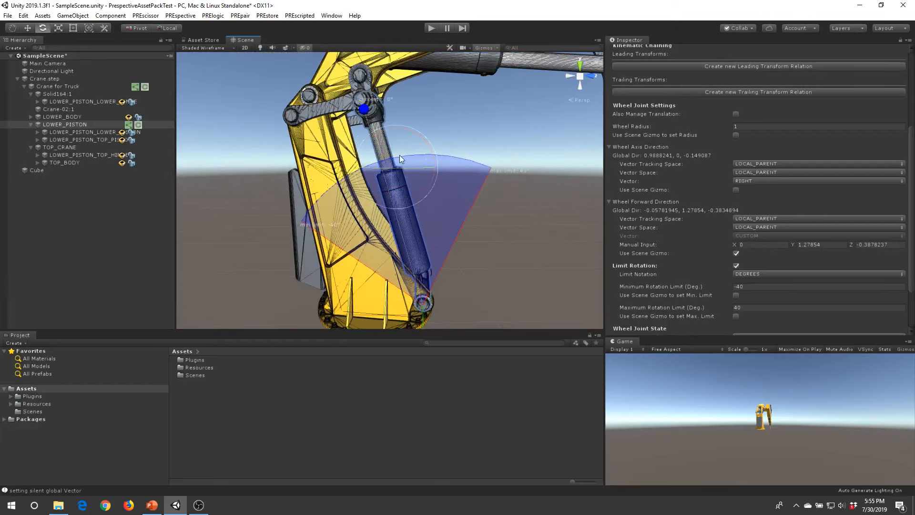
Examine the lower piston's joint pivot, forward direction and rotation limit arc from several angles
right_drag(418, 259, 441, 253)
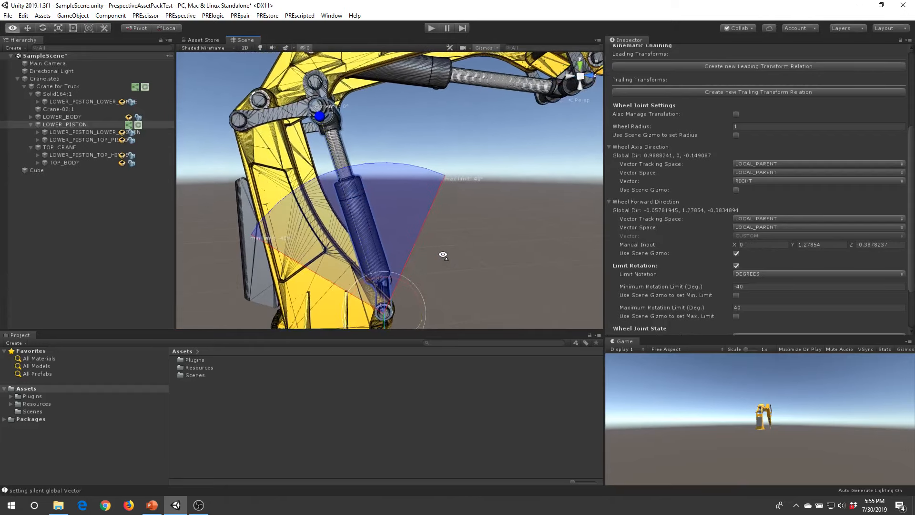
middle_drag(439, 243, 457, 204)
scroll(364, 193, up, 14)
scroll(364, 194, down, 10)
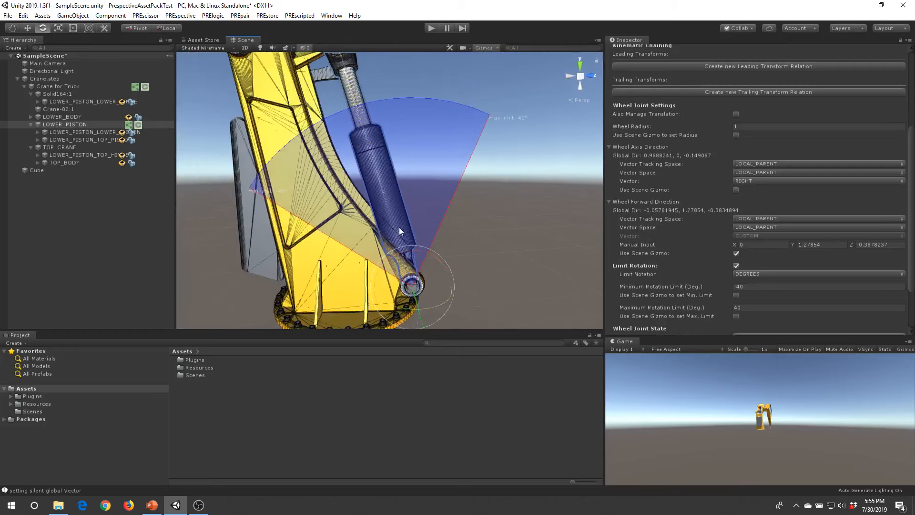
middle_drag(399, 231, 425, 288)
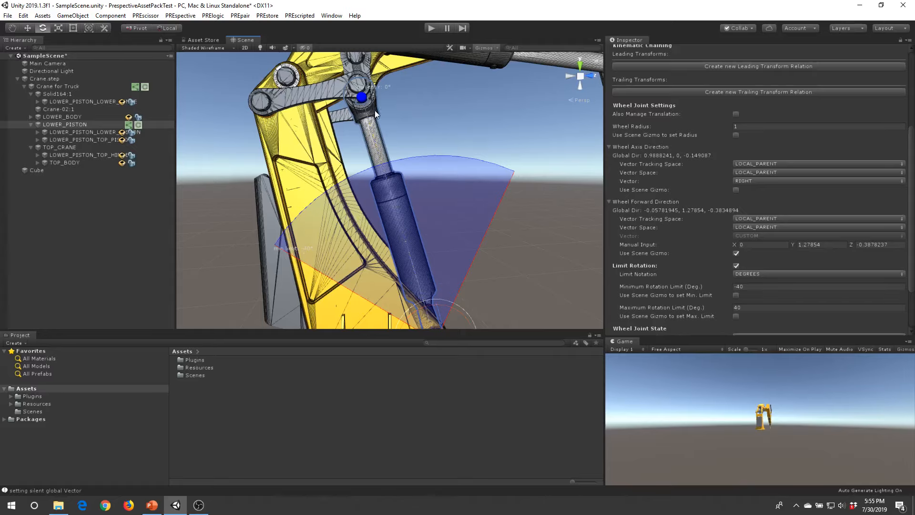
scroll(433, 269, down, 3)
right_drag(527, 201, 474, 229)
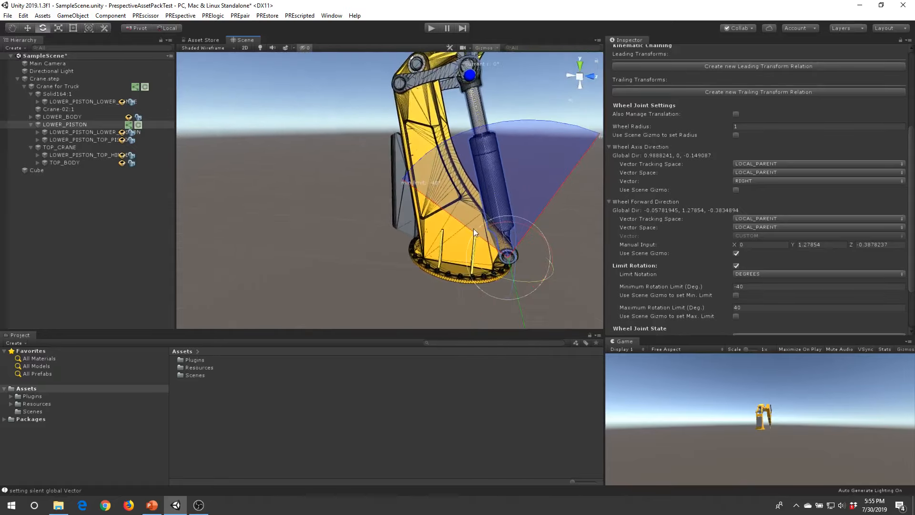
middle_drag(473, 229, 434, 229)
right_drag(472, 214, 430, 219)
middle_drag(431, 219, 298, 253)
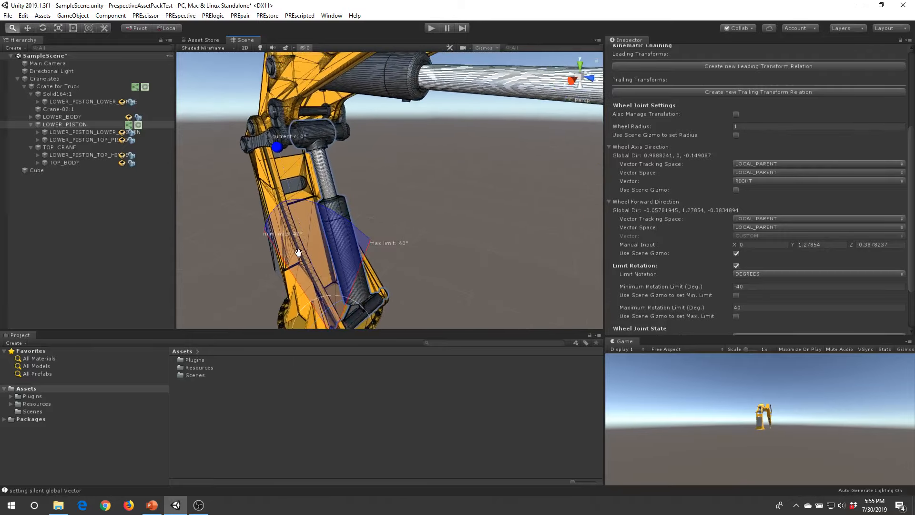
right_drag(324, 245, 404, 240)
middle_drag(362, 238, 509, 178)
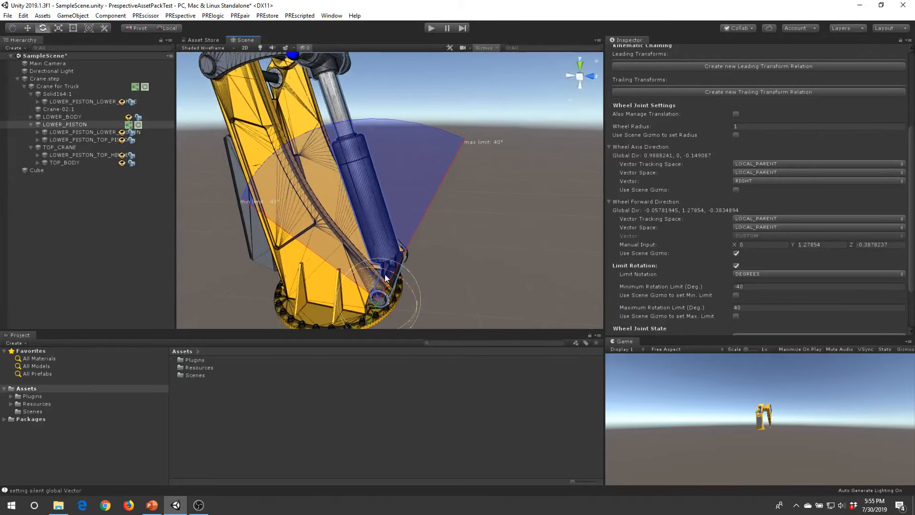
middle_drag(347, 214, 394, 216)
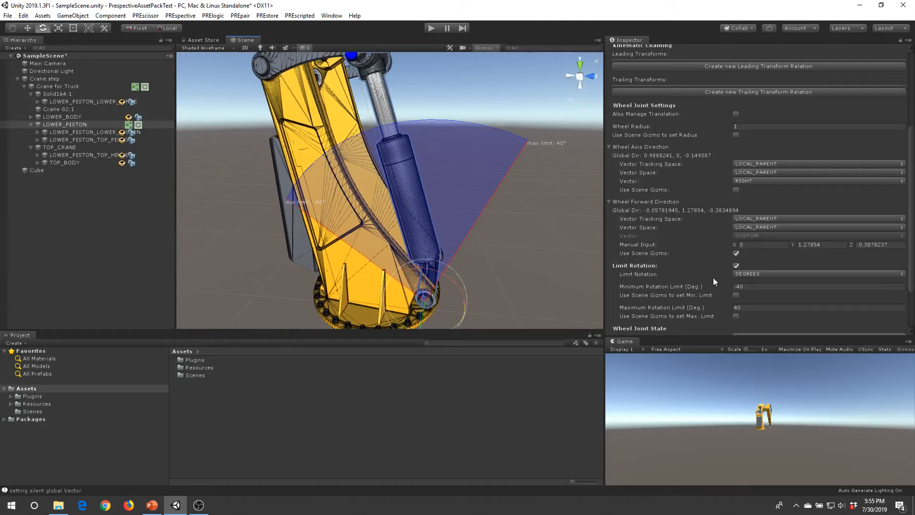
Enable the scene gizmo for the lower piston's Maximum Rotation Limit and swing the limit handle around to about 229.6°
scroll(483, 232, down, 2)
scroll(765, 236, up, 3)
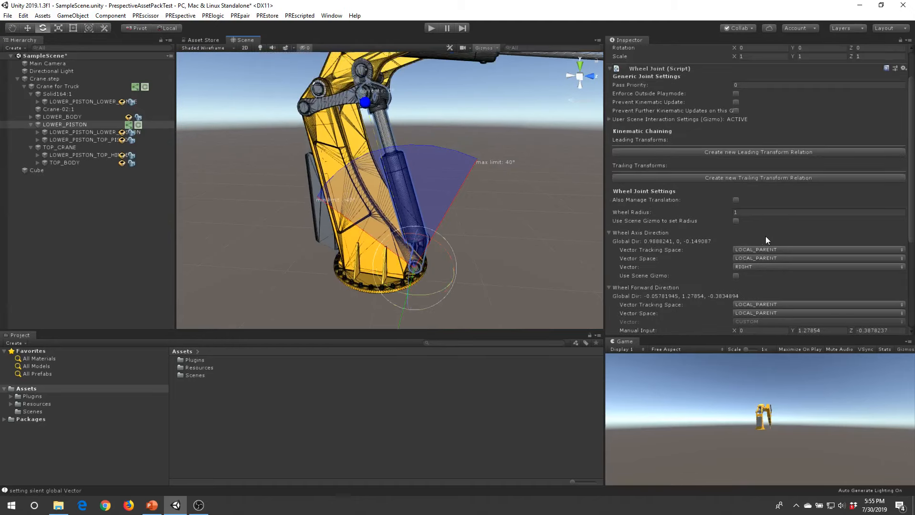
scroll(745, 249, down, 5)
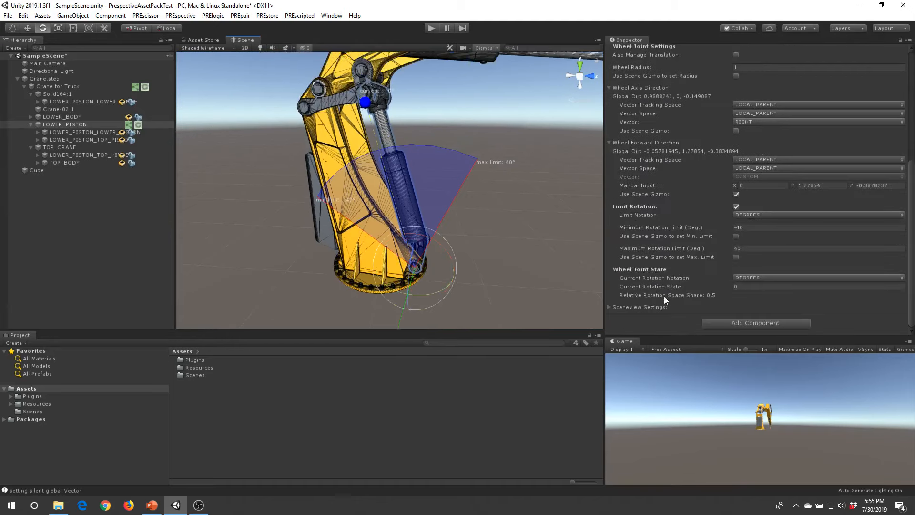
middle_drag(372, 181, 373, 222)
right_drag(372, 222, 465, 188)
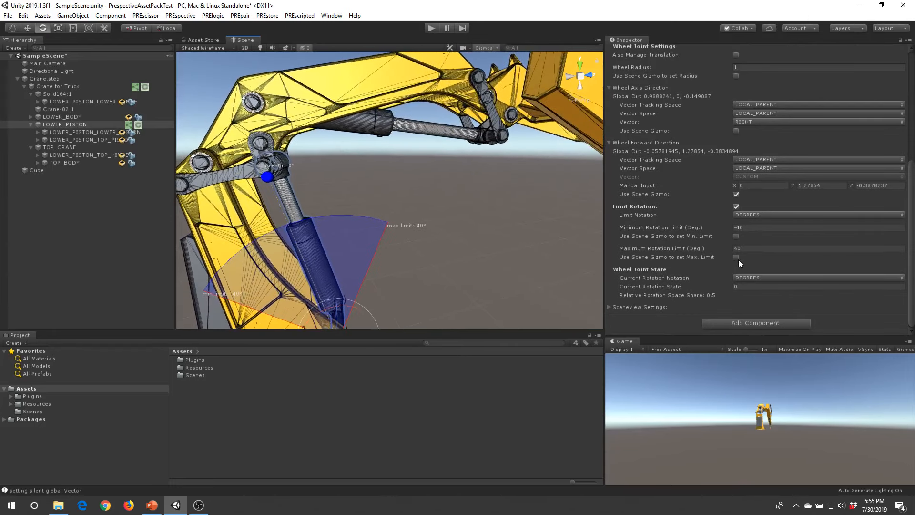
middle_drag(383, 272, 412, 175)
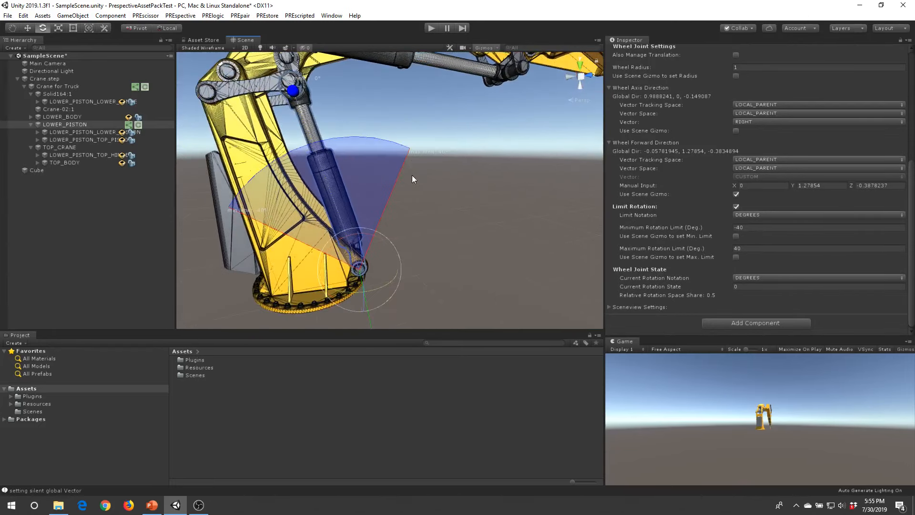
click(736, 258)
drag(431, 104, 325, 406)
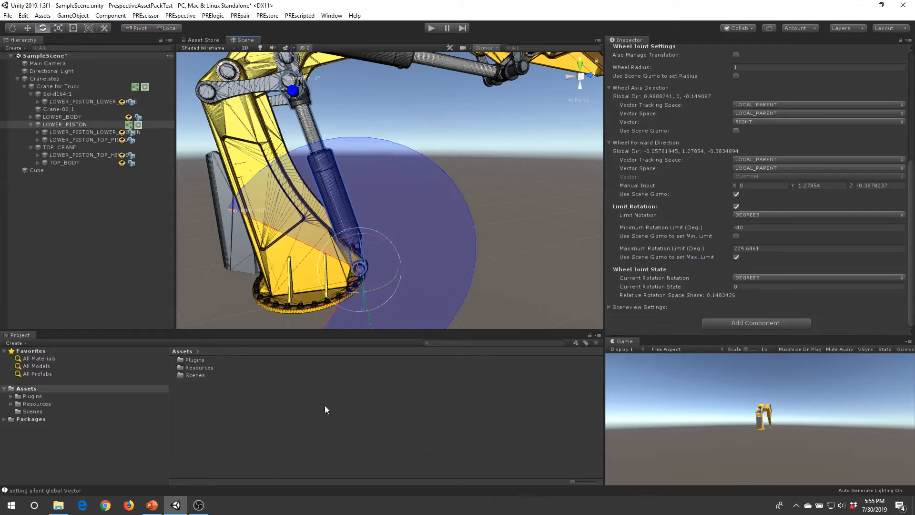
middle_drag(358, 300, 400, 225)
middle_drag(461, 253, 447, 276)
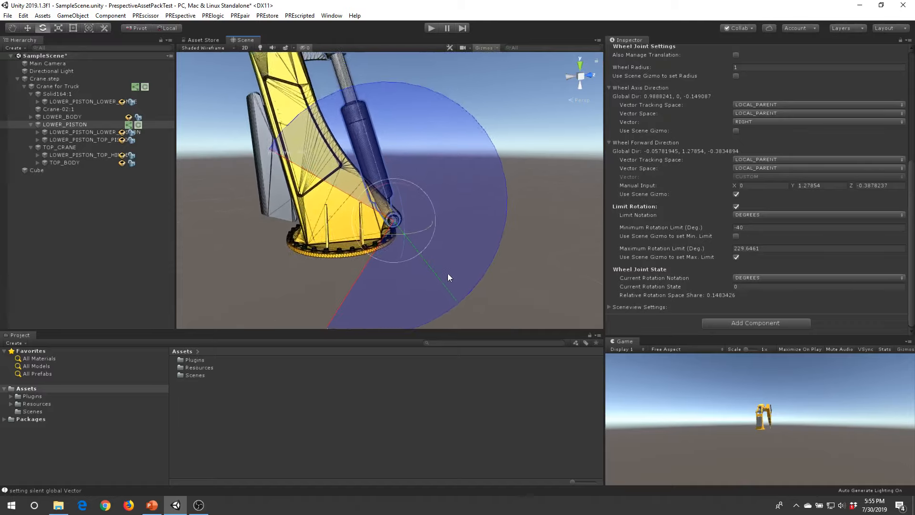
Select LOWER_PISTON_LOWER_HINGE, switch to the Move tool and add a Wheel Joint component to the hinge
scroll(447, 276, down, 5)
alt+drag(471, 200, 417, 217)
middle_drag(494, 84, 510, 165)
click(509, 165)
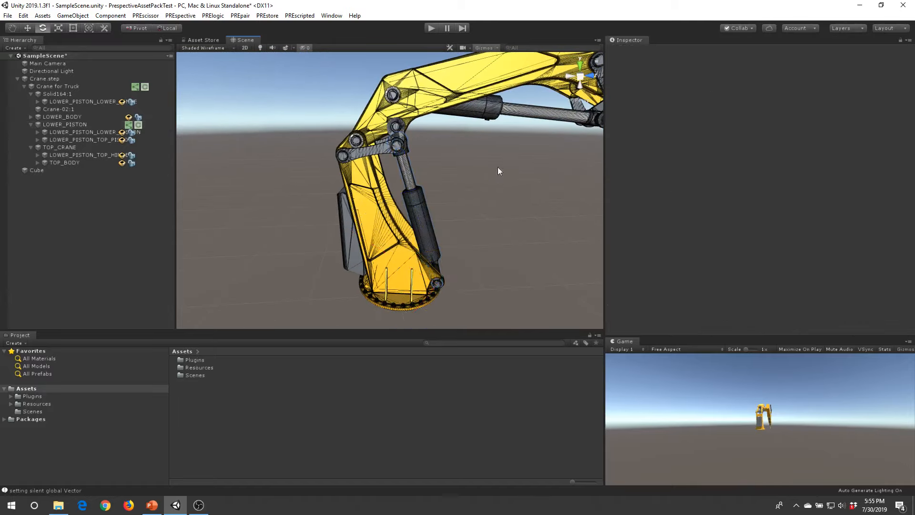
scroll(471, 181, up, 10)
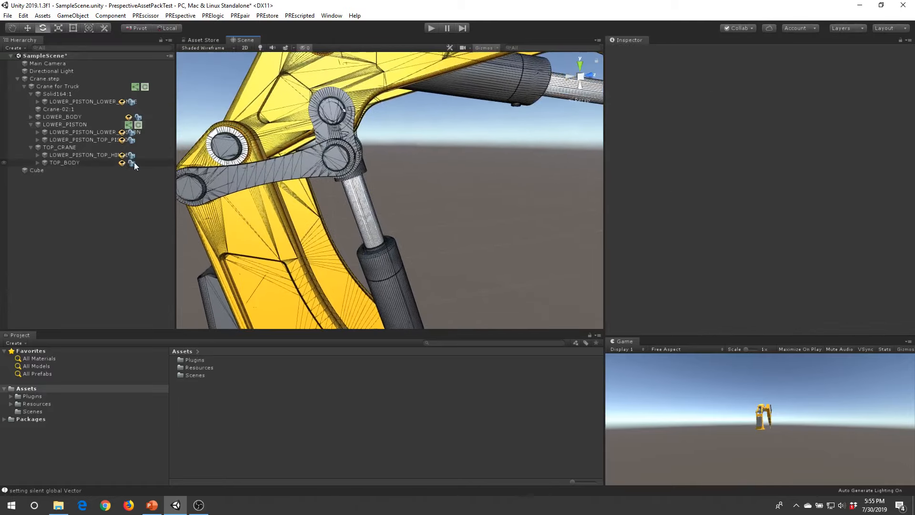
click(77, 124)
click(458, 184)
middle_drag(430, 192, 469, 190)
click(301, 170)
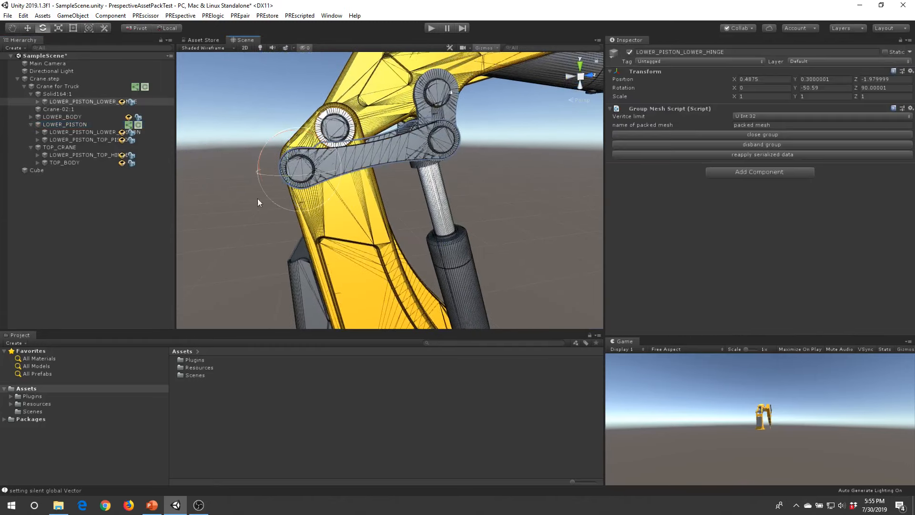
click(27, 28)
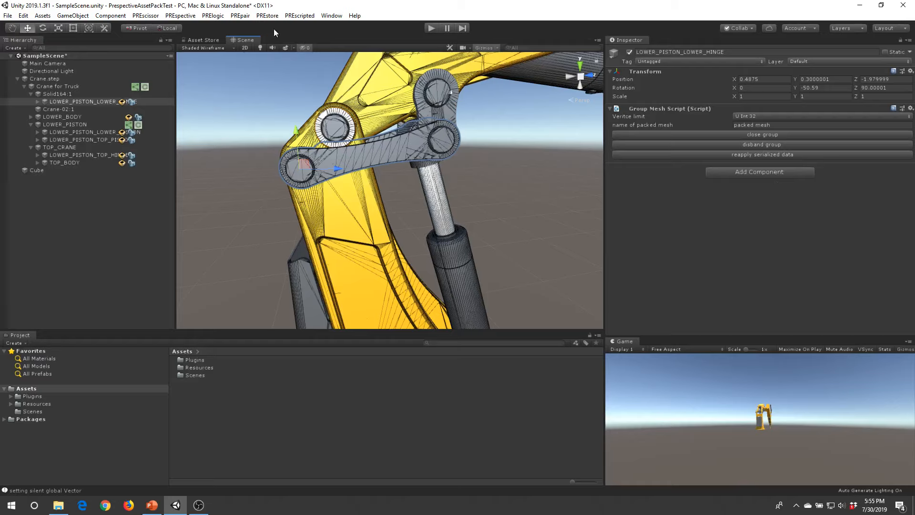
click(739, 170)
click(736, 216)
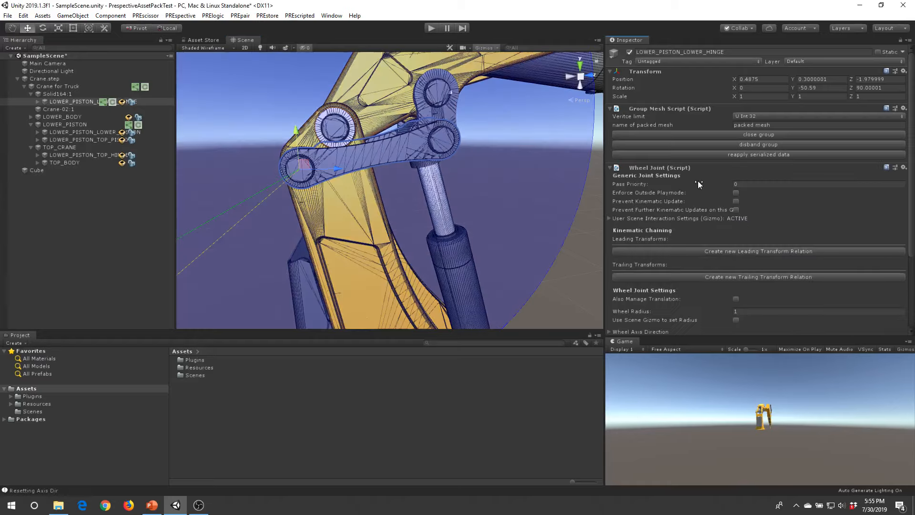
Examine the lower hinge's wheel joint pivot and rotation disc from several angles around the linkage
key(f)
right_drag(390, 170, 400, 162)
middle_drag(399, 161, 333, 199)
scroll(335, 203, up, 5)
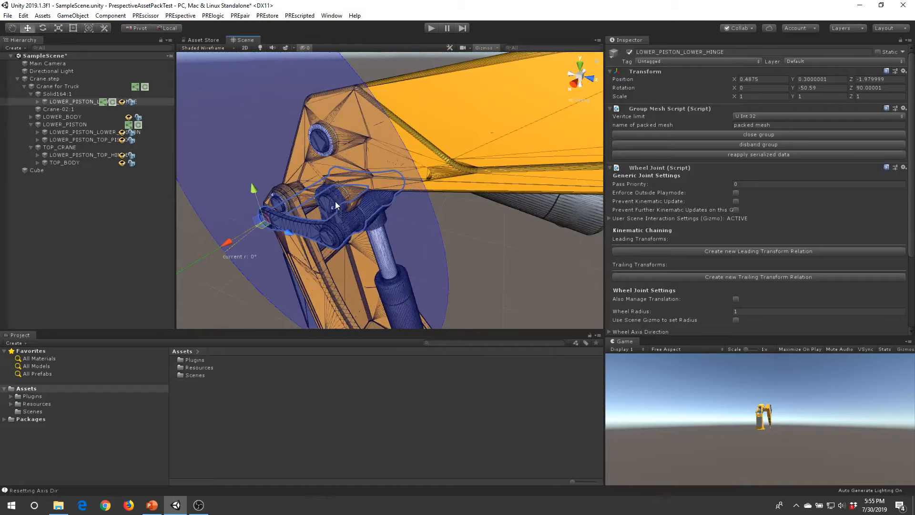
right_drag(334, 203, 396, 202)
alt+drag(395, 201, 460, 167)
scroll(427, 185, down, 3)
middle_drag(427, 185, 364, 200)
alt+drag(364, 200, 316, 217)
scroll(347, 211, up, 3)
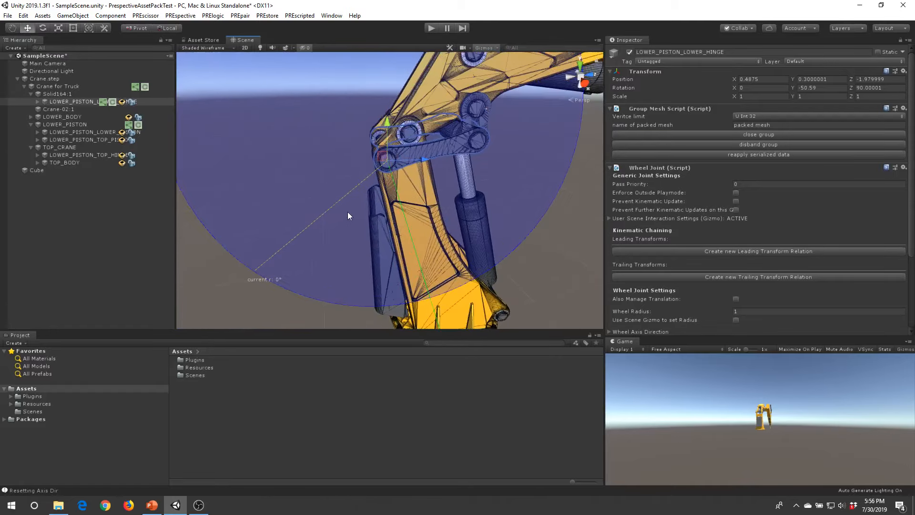
scroll(473, 211, down, 3)
right_drag(448, 197, 453, 231)
middle_drag(454, 231, 527, 261)
alt+drag(527, 262, 414, 209)
Set the lower hinge joint's Wheel Radius to 0.05
scroll(757, 286, down, 3)
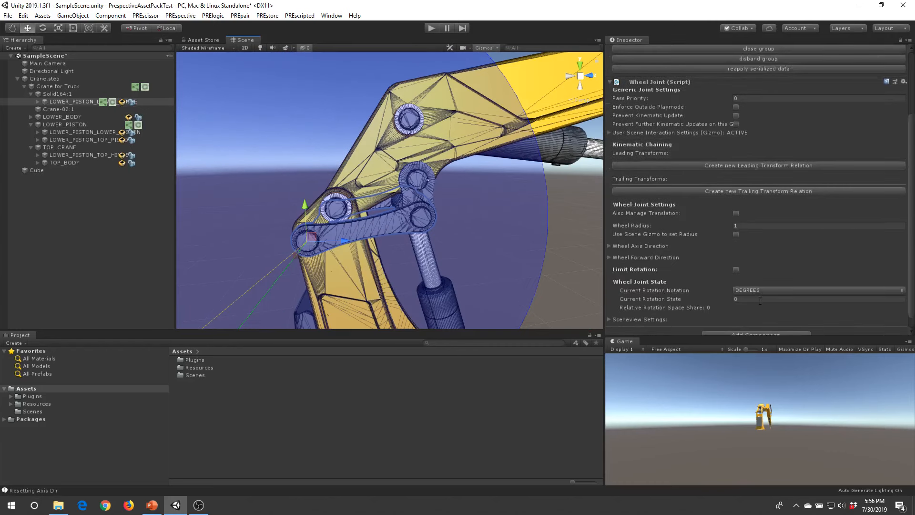
click(745, 225)
text(.05)
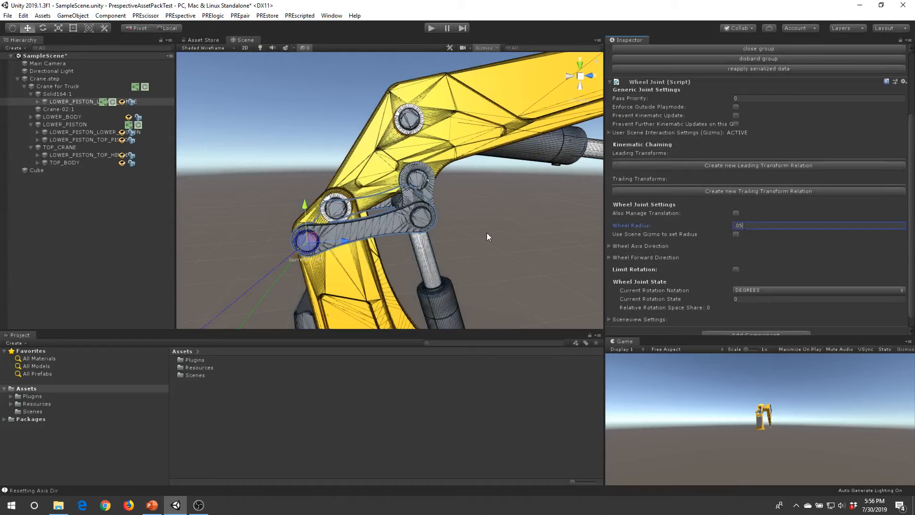
click(487, 232)
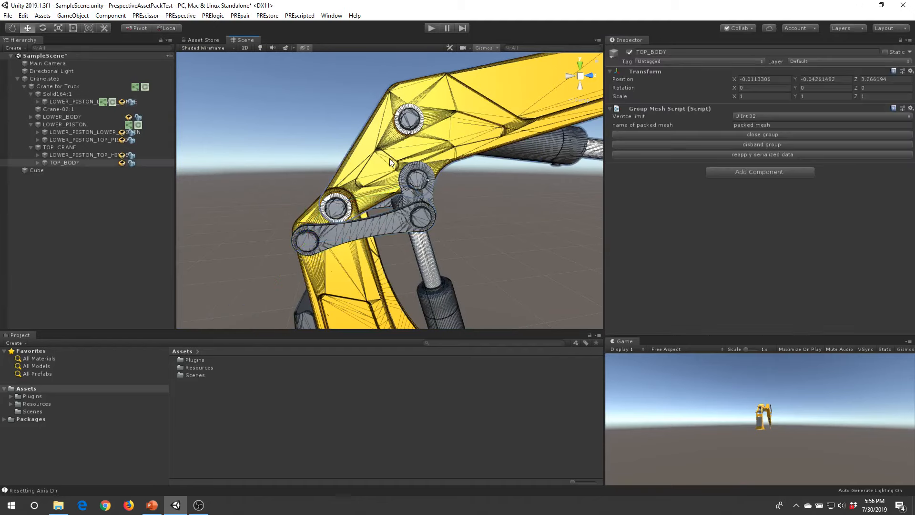
Add a Wheel Joint component to TOP_CRANE and set its Wheel Radius to 0.05
click(75, 147)
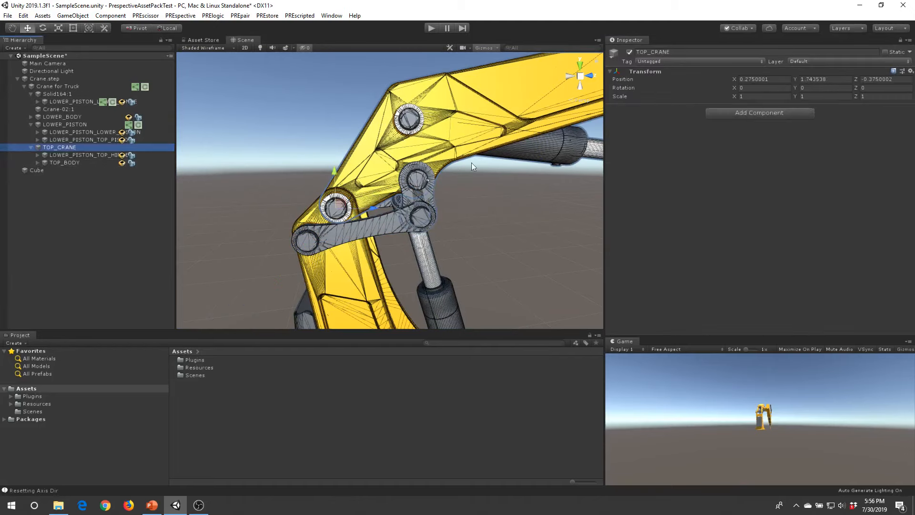
click(765, 113)
click(729, 160)
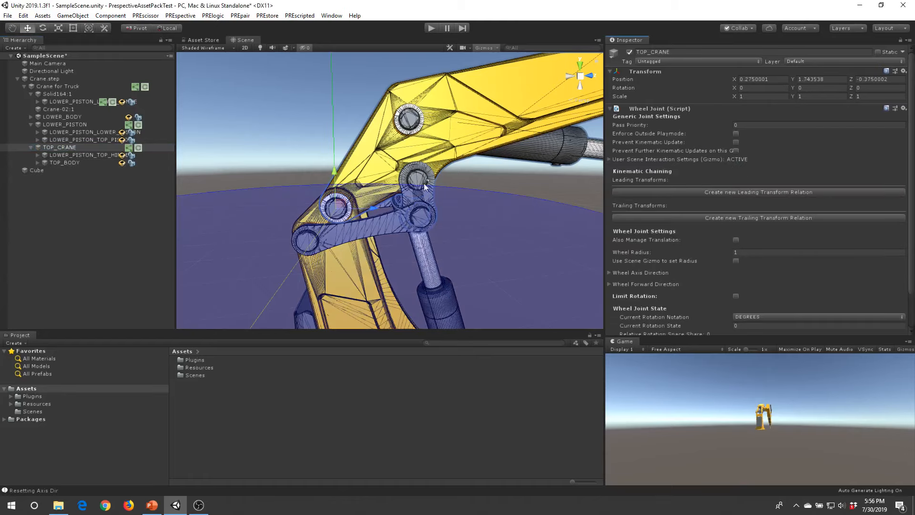
click(742, 249)
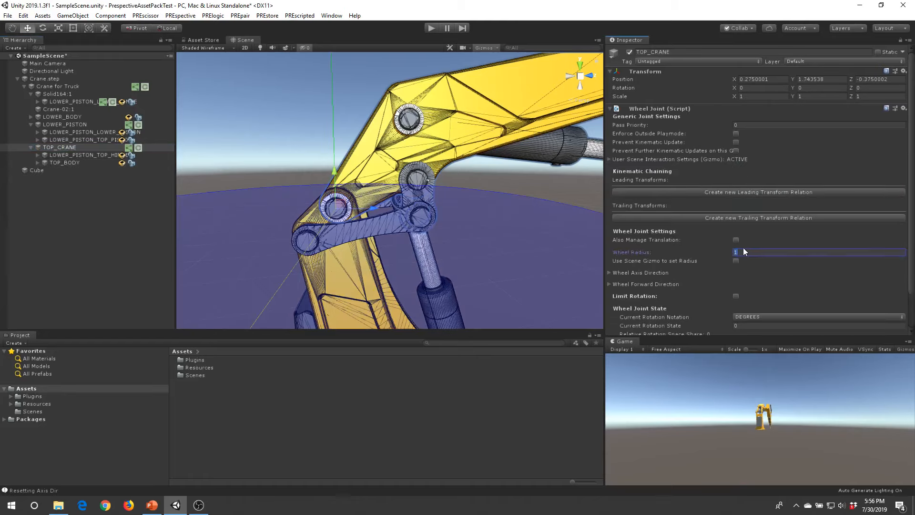
text(.05)
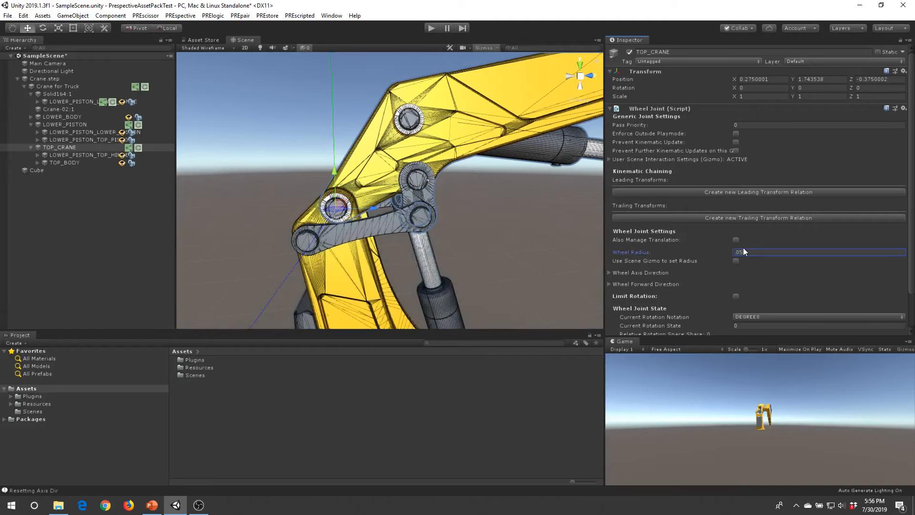
Set TOP_CRANE's Wheel Axis Direction vector to RIGHT and its Wheel Forward Direction vector to UP
right_drag(296, 162, 362, 210)
middle_drag(362, 209, 417, 227)
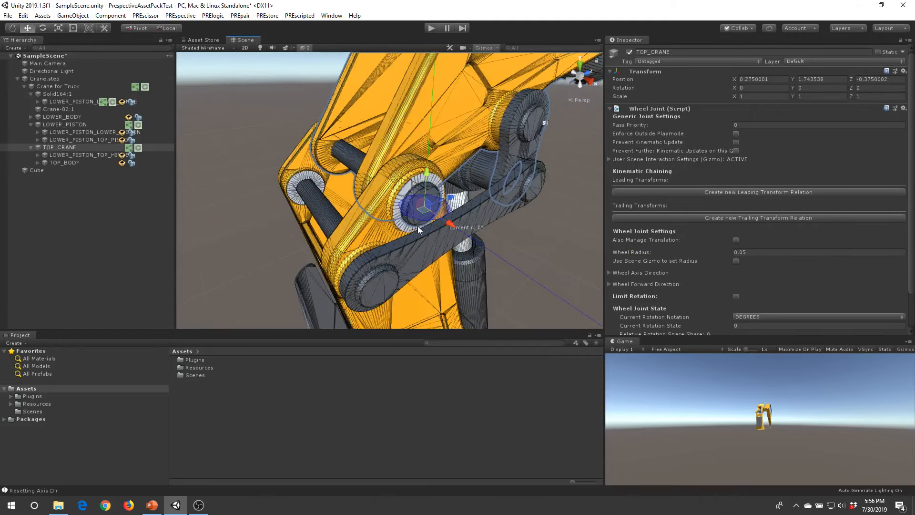
scroll(756, 286, down, 2)
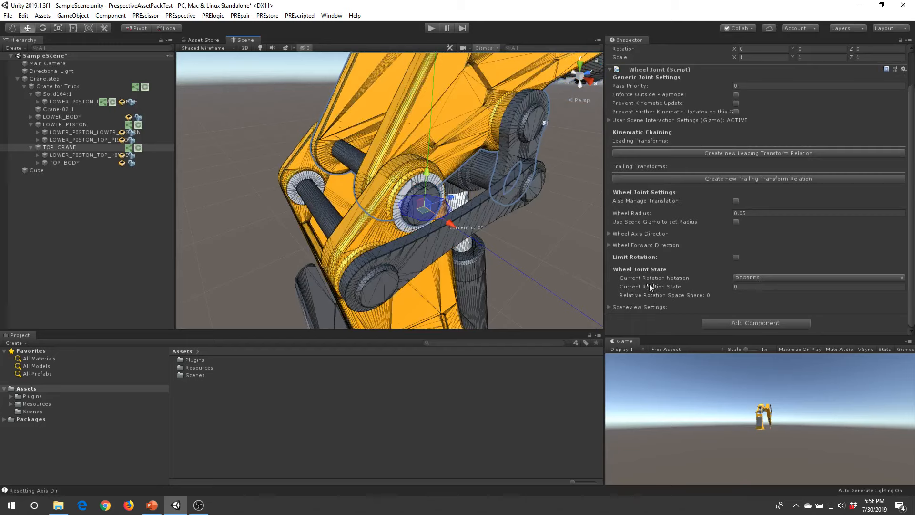
click(610, 234)
click(614, 290)
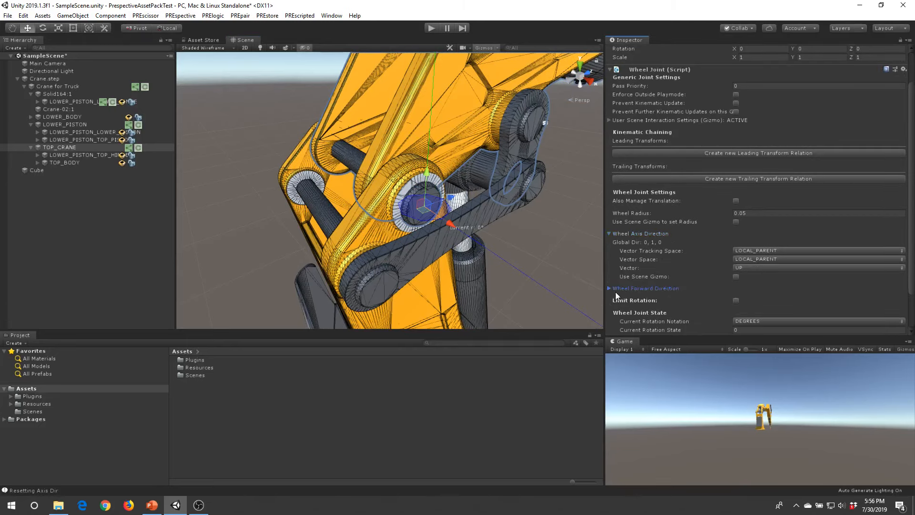
click(609, 289)
scroll(693, 287, down, 4)
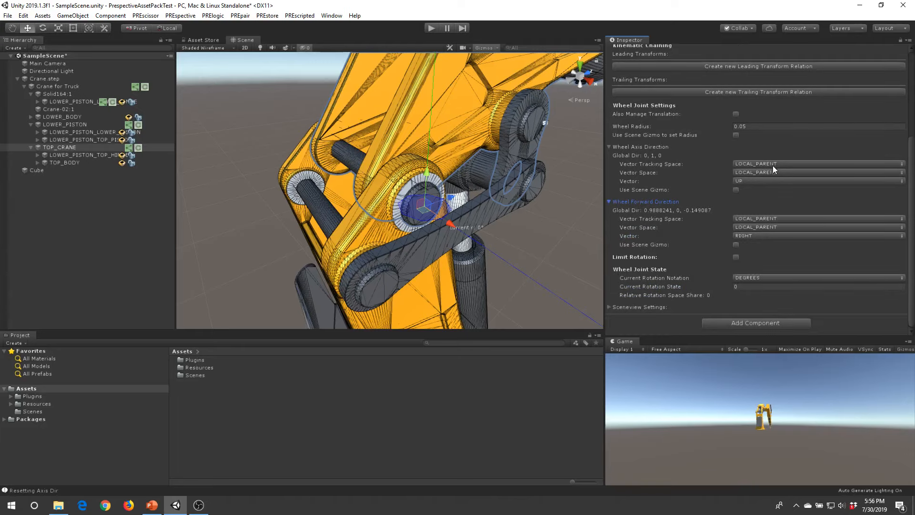
click(744, 181)
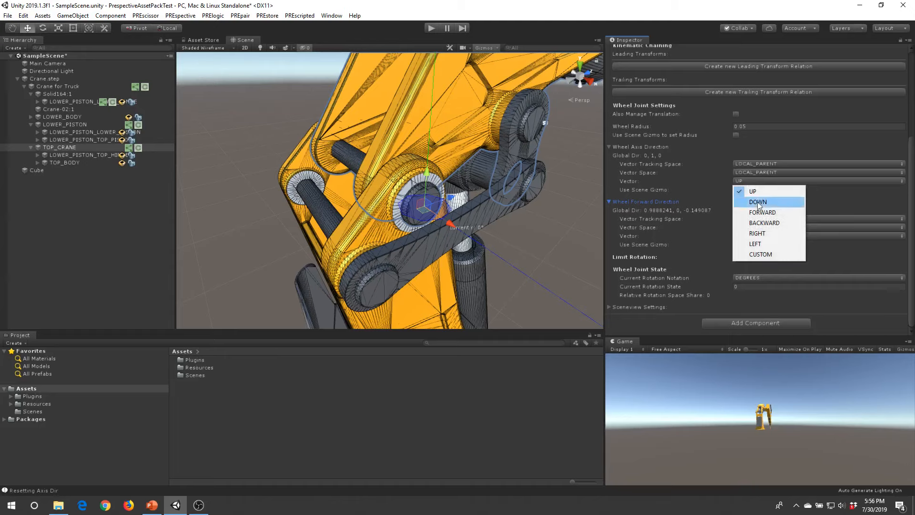
click(762, 231)
click(755, 236)
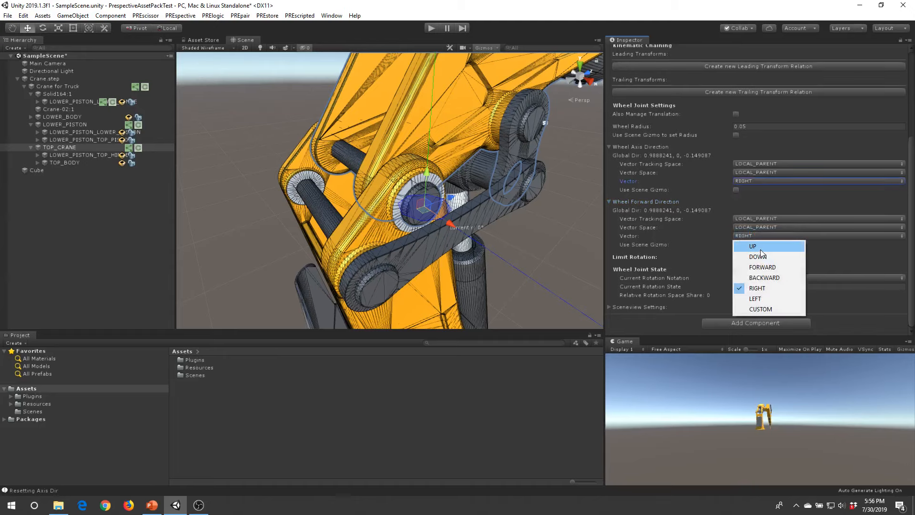
click(756, 246)
Select LOWER_PISTON_TOP_HINGE on the linkage and add a Wheel Joint component to it
right_drag(333, 232, 408, 248)
scroll(379, 245, up, 2)
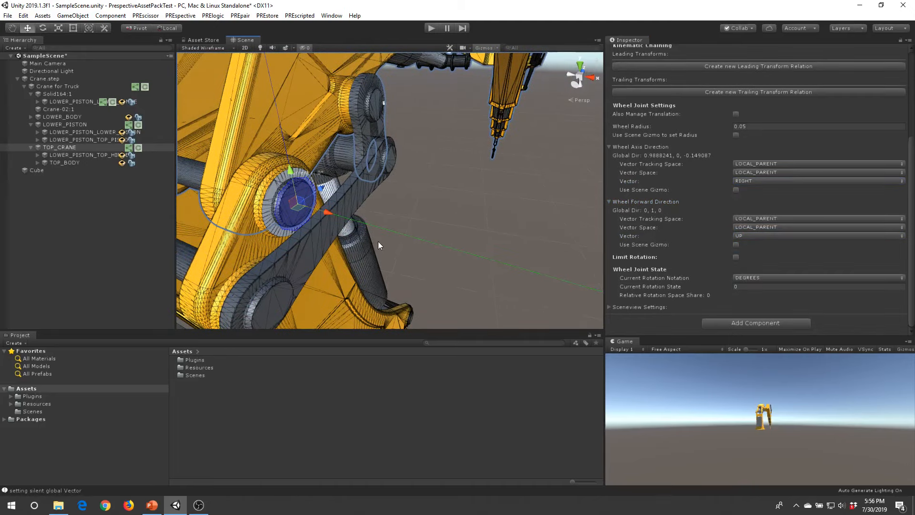
alt+drag(210, 197, 364, 175)
middle_drag(364, 175, 423, 211)
scroll(424, 210, down, 10)
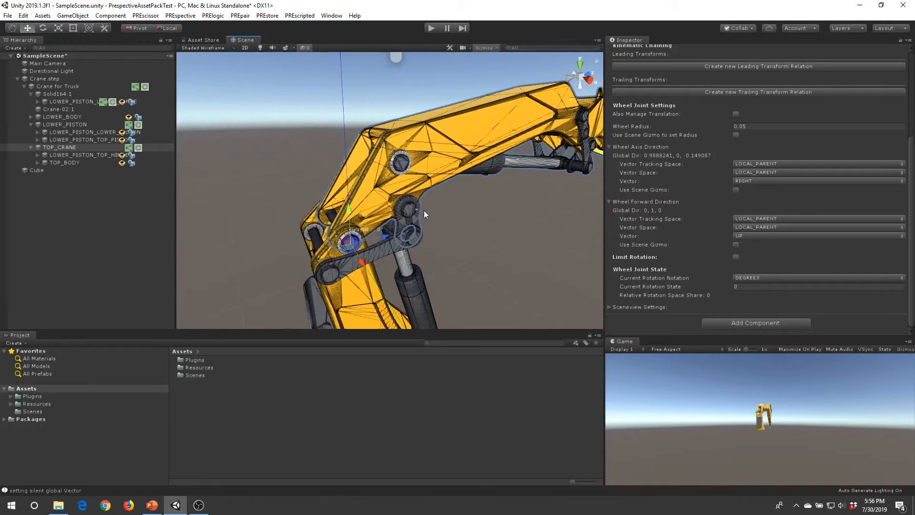
scroll(441, 206, up, 4)
click(442, 207)
alt+drag(441, 207, 496, 200)
scroll(398, 129, up, 5)
click(393, 125)
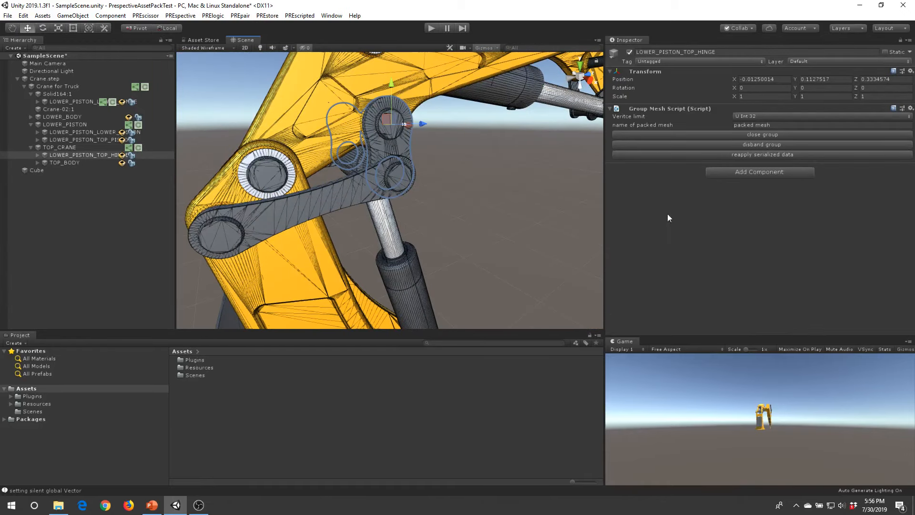
click(747, 173)
click(735, 225)
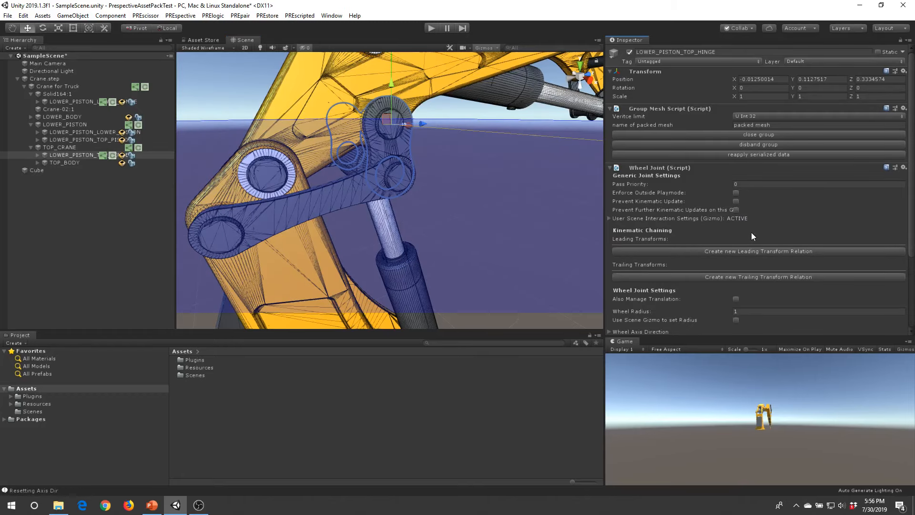
Set the top hinge joint's Wheel Radius to 0.05
scroll(762, 271, down, 3)
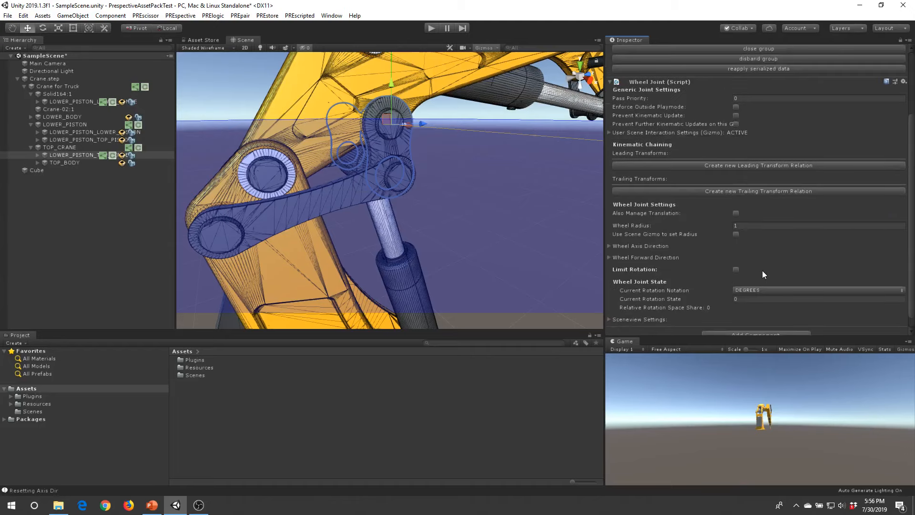
click(748, 225)
text(.05)
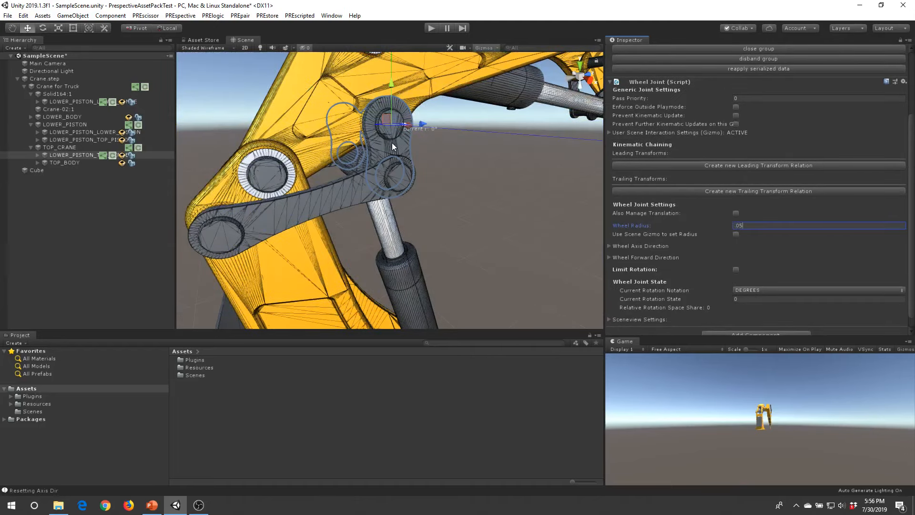
Set the top hinge joint's Wheel Axis Direction vector to RIGHT and its Wheel Forward Direction vector to UP
click(609, 246)
click(609, 301)
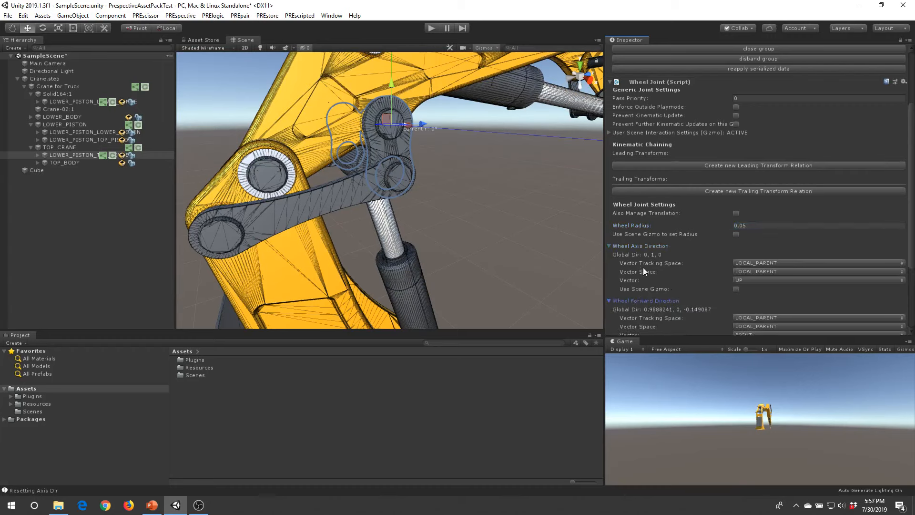
scroll(739, 286, down, 3)
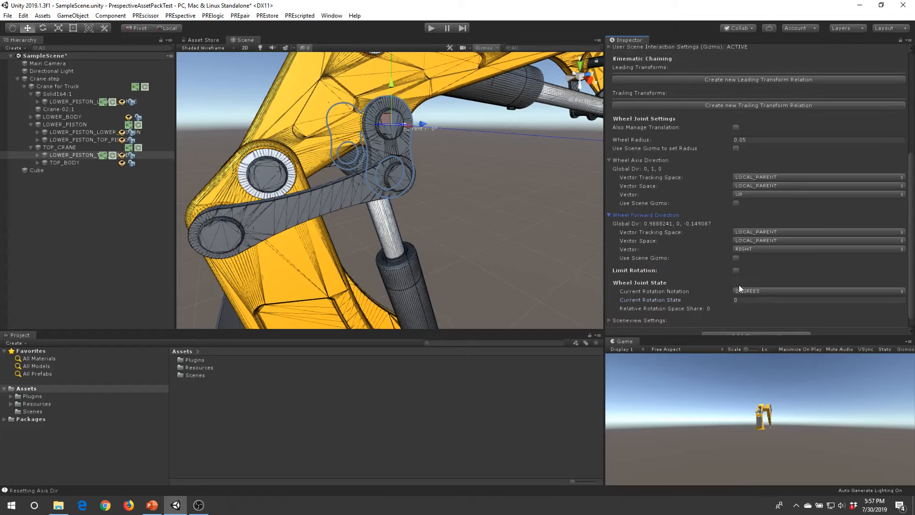
click(761, 195)
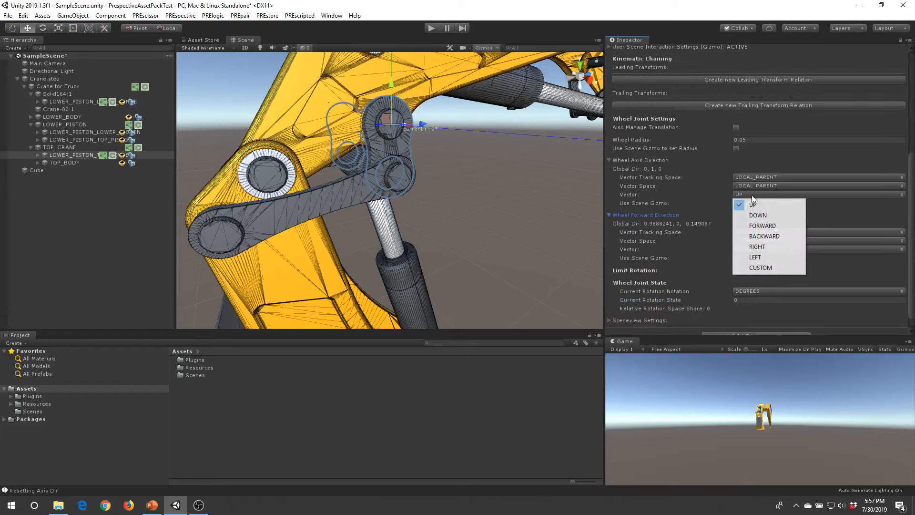
click(753, 240)
click(751, 248)
click(755, 259)
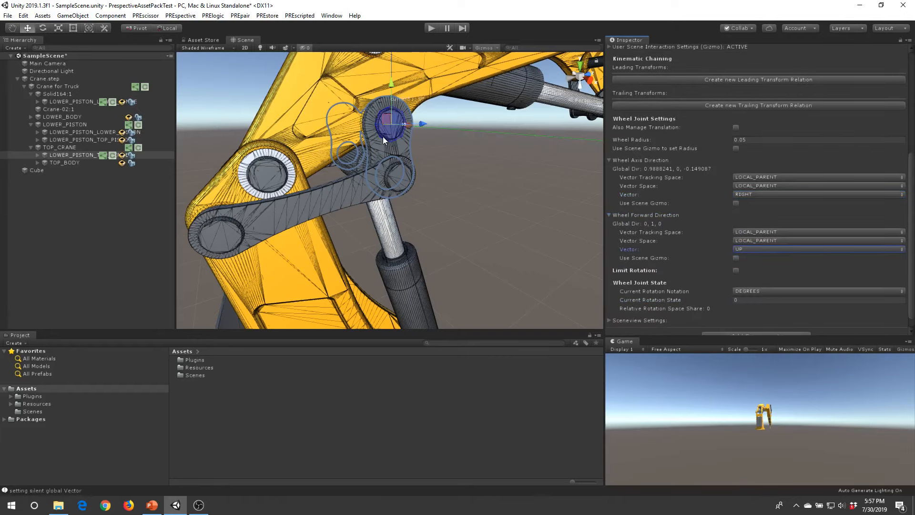
Review the wheel joints on Crane for Truck, the lower piston hinge, LOWER_PISTON, TOP_CRANE and the top hinge one after another
right_drag(384, 142, 449, 167)
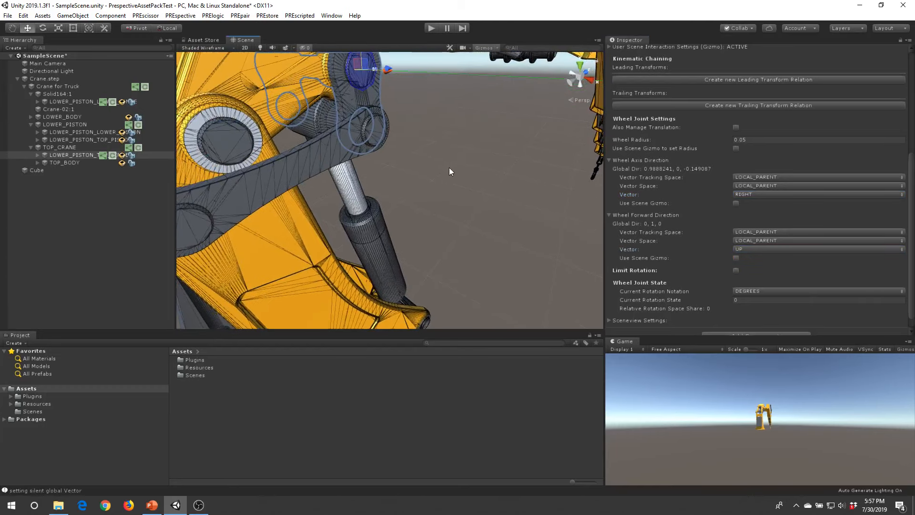
scroll(446, 169, down, 5)
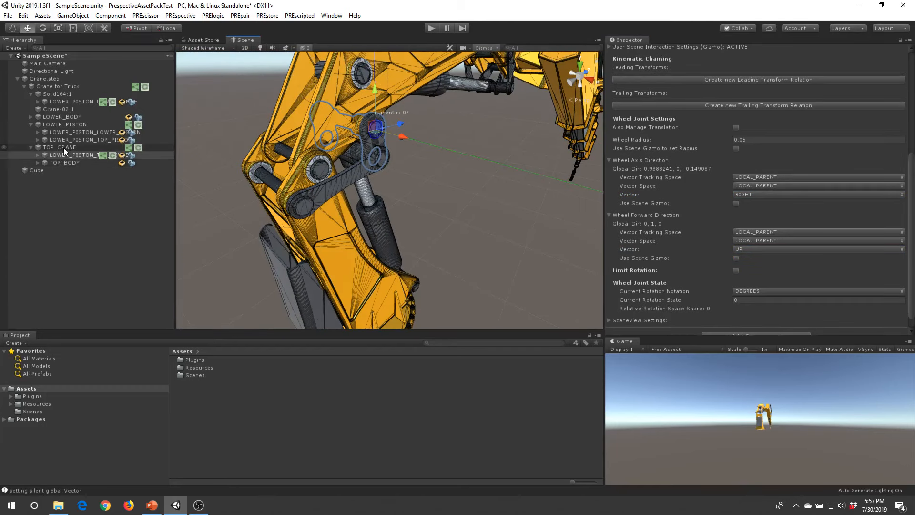
click(67, 87)
middle_drag(438, 252, 416, 207)
right_drag(417, 207, 353, 194)
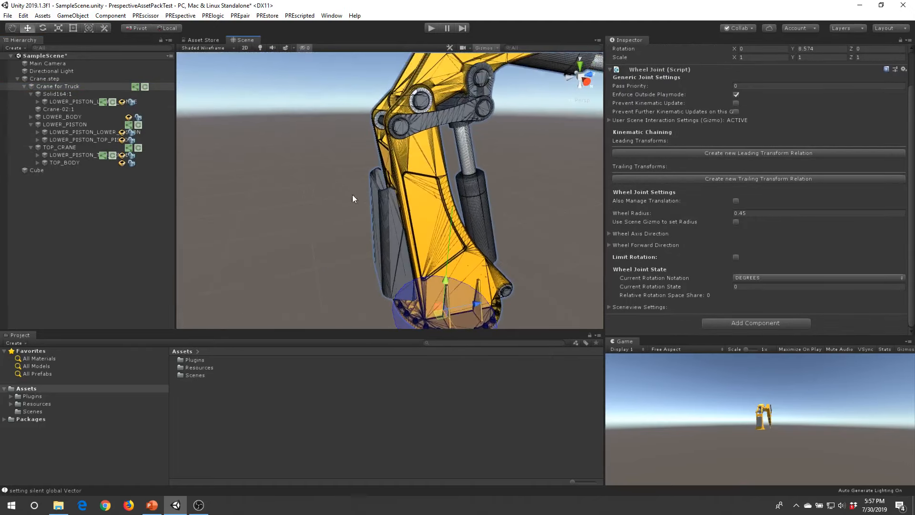
middle_drag(502, 254, 473, 229)
scroll(488, 222, down, 1)
mouse_move(488, 222)
right_down()
mouse_move(456, 239)
mouse_move(478, 223)
right_up()
middle_drag(478, 224, 420, 246)
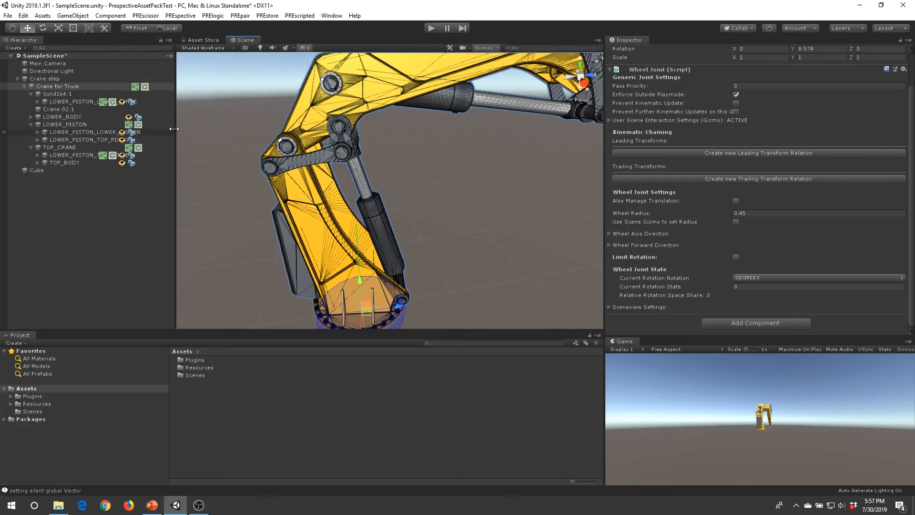
click(59, 102)
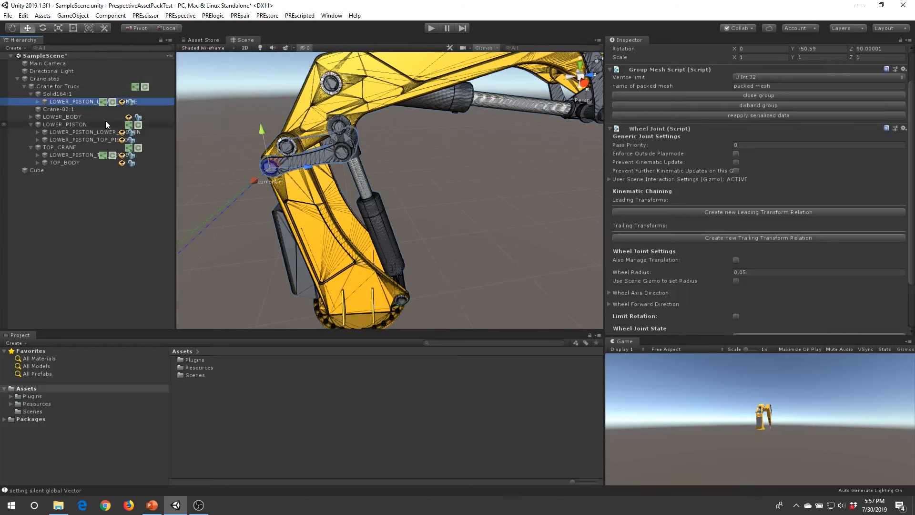
click(73, 125)
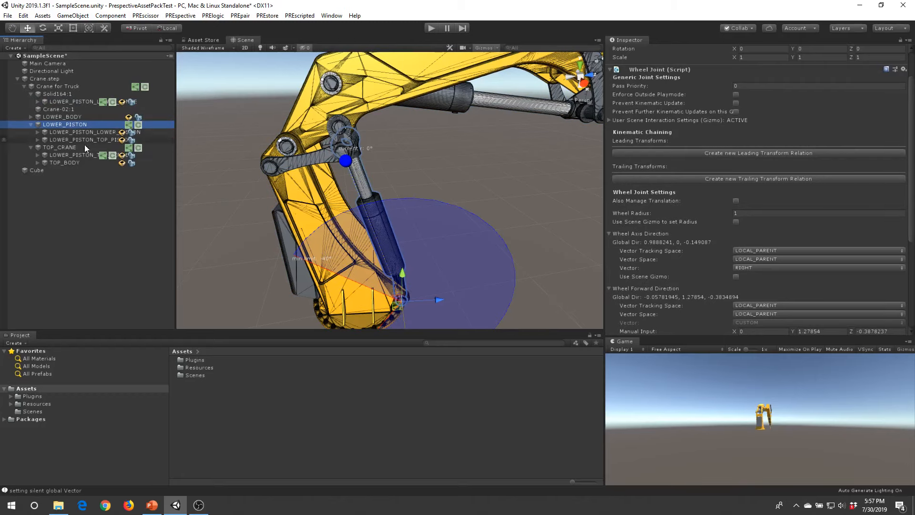
click(79, 147)
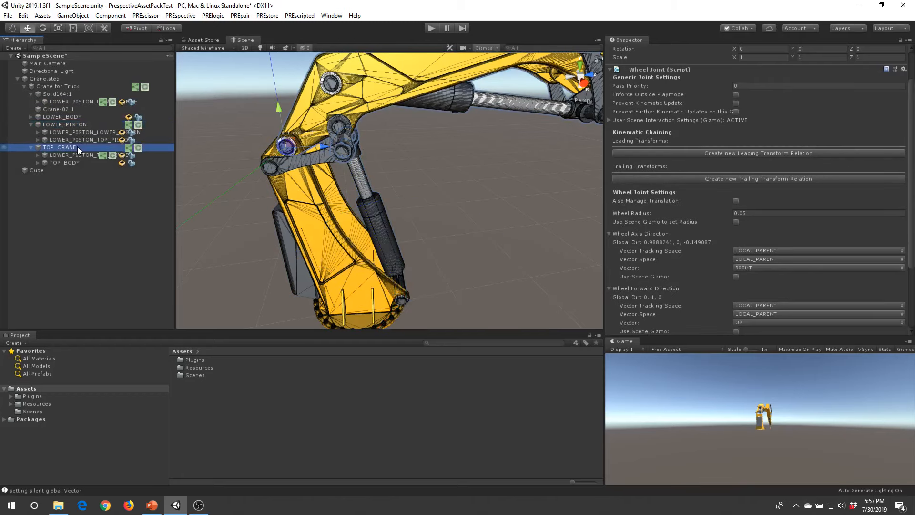
click(72, 155)
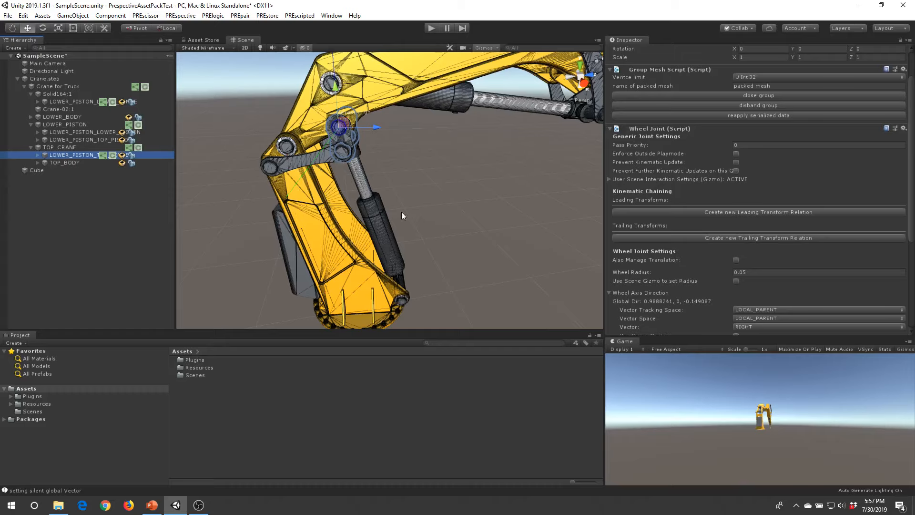
right_drag(329, 218, 351, 197)
scroll(350, 199, up, 8)
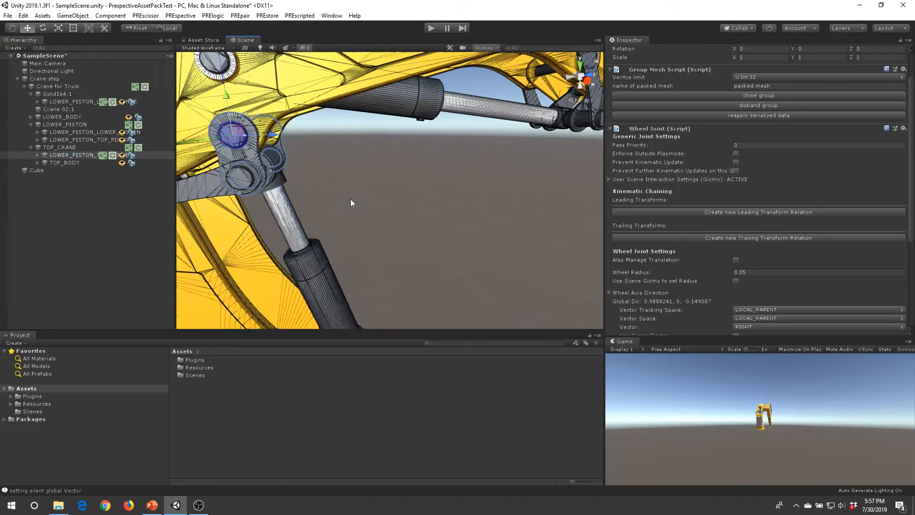
click(355, 219)
alt+drag(429, 181, 319, 211)
middle_drag(405, 157, 357, 187)
scroll(357, 187, down, 5)
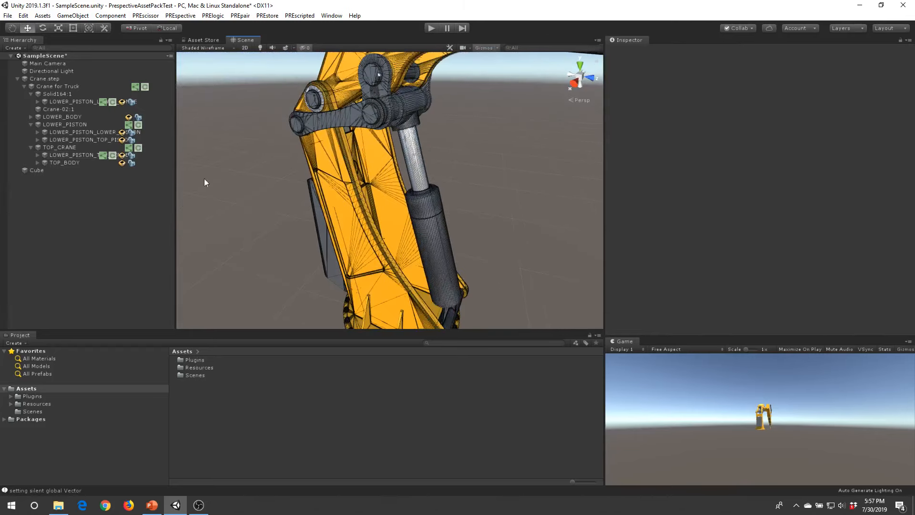
click(30, 125)
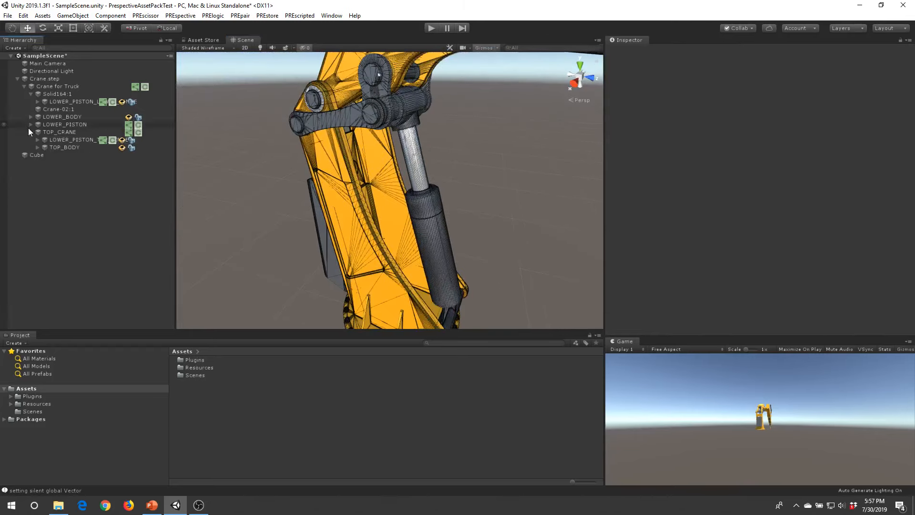
scroll(401, 208, down, 2)
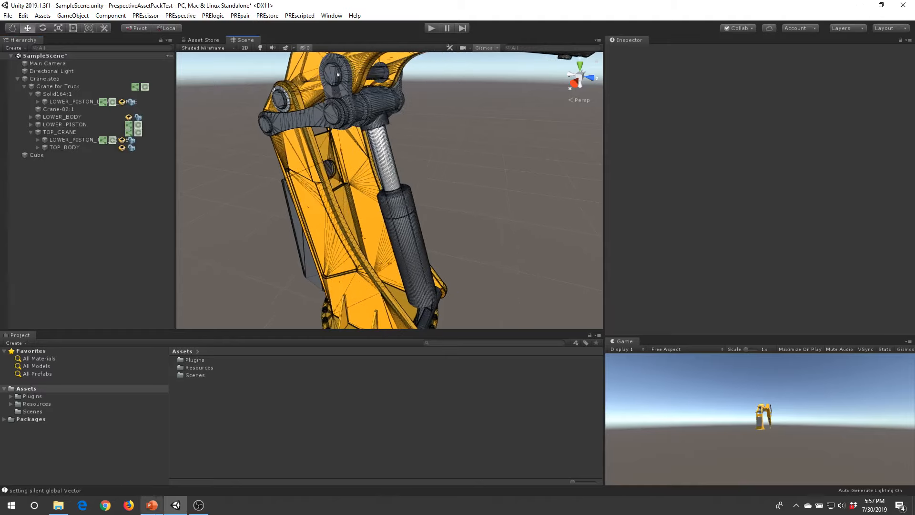
Switch to PowerPoint, go to the slide "5) Adding (and locking) a Spline" and return to Unity
click(152, 505)
key(Down)
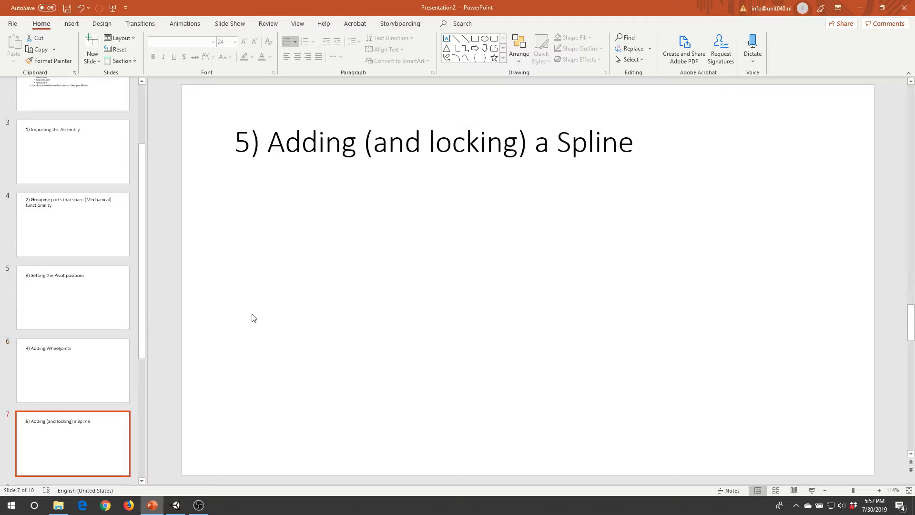
click(176, 505)
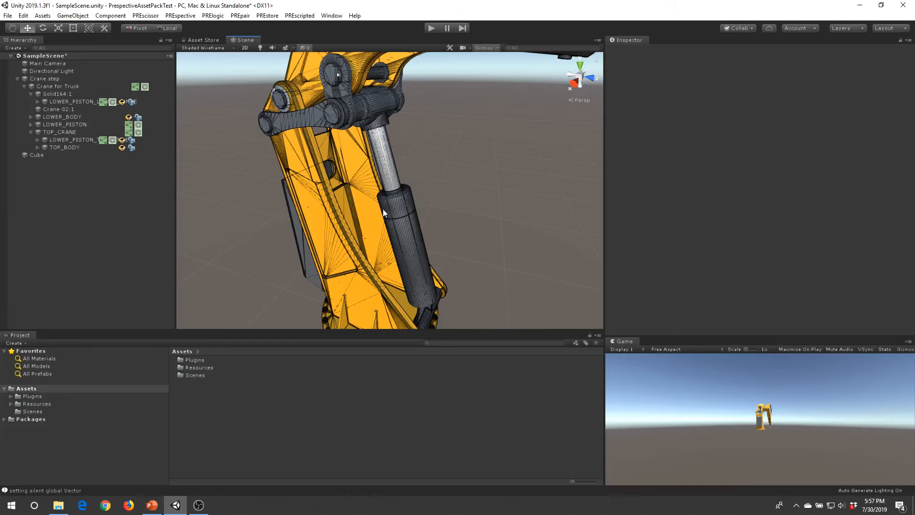
Examine the lower piston from base to linkage, selecting its rod LOWER_PISTON_TOP_PISTON and its cylinder LOWER_PISTON_LOWER_PISTON
right_drag(382, 209, 375, 222)
scroll(375, 222, up, 2)
middle_drag(376, 222, 296, 200)
mouse_move(360, 205)
middle_down()
mouse_move(352, 210)
mouse_move(358, 202)
middle_up()
right_drag(385, 133, 391, 98)
middle_drag(383, 257, 393, 192)
scroll(388, 216, down, 4)
scroll(389, 217, up, 3)
right_drag(393, 192, 378, 208)
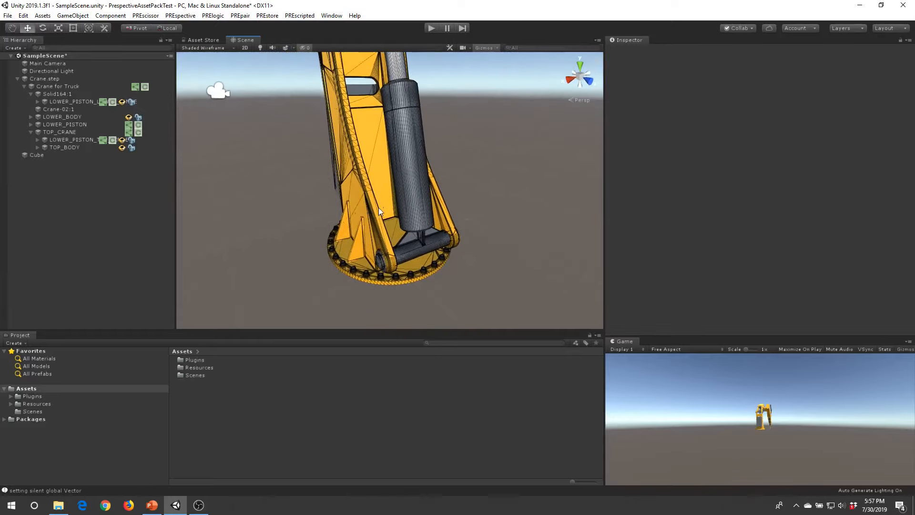
middle_drag(378, 207, 370, 223)
right_drag(371, 223, 417, 219)
mouse_move(417, 219)
middle_down()
mouse_move(423, 243)
mouse_move(425, 230)
middle_up()
middle_drag(359, 177, 371, 180)
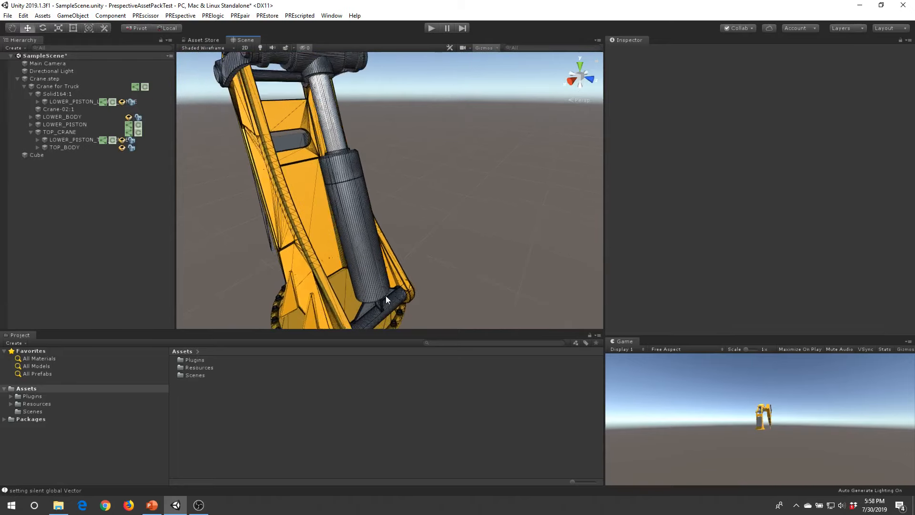
click(330, 122)
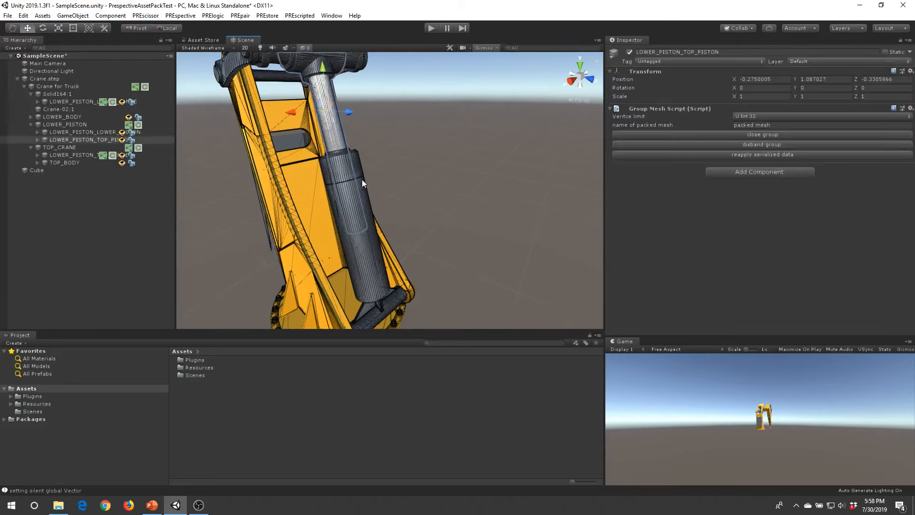
right_drag(332, 95, 385, 113)
middle_drag(384, 113, 412, 130)
drag(336, 127, 362, 142)
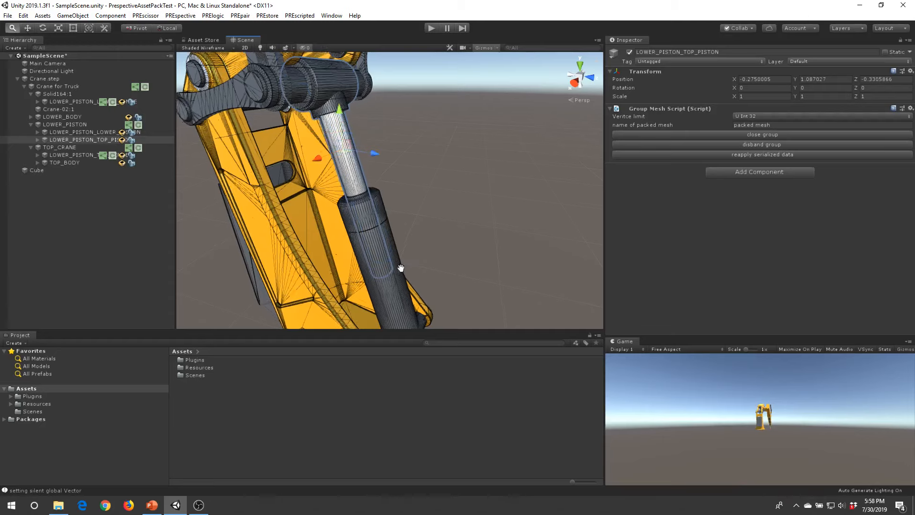
middle_drag(402, 268, 420, 173)
click(420, 175)
click(394, 178)
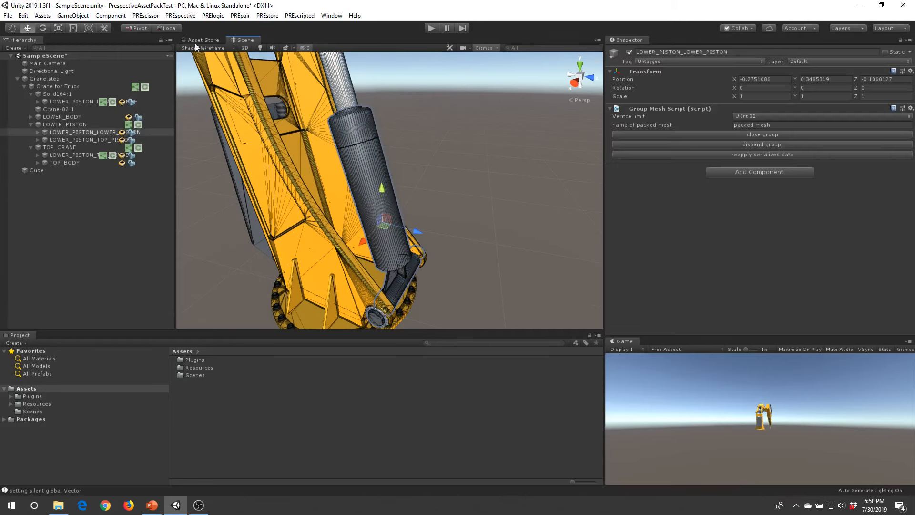
Create a new PREspective spline with nothing else selected, then select it and inspect its control points at the crane's base
click(180, 15)
click(180, 16)
click(92, 194)
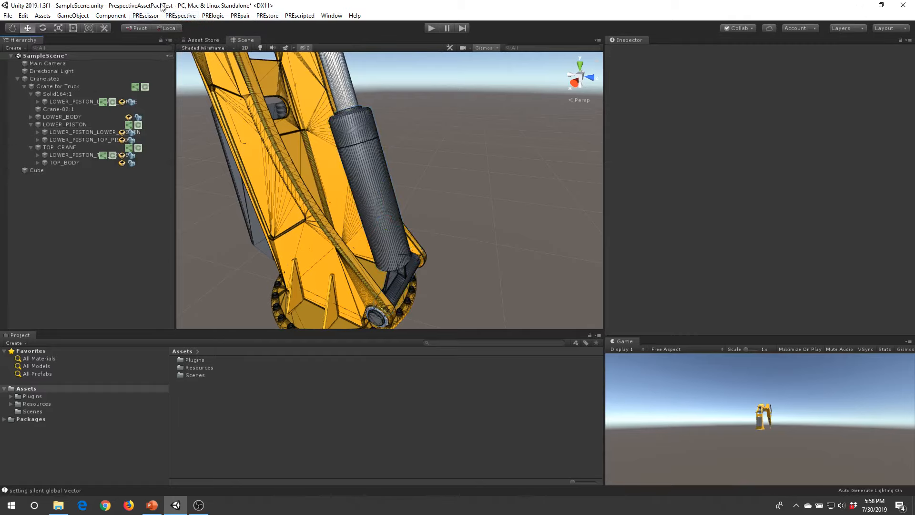
click(180, 16)
mouse_move(219, 38)
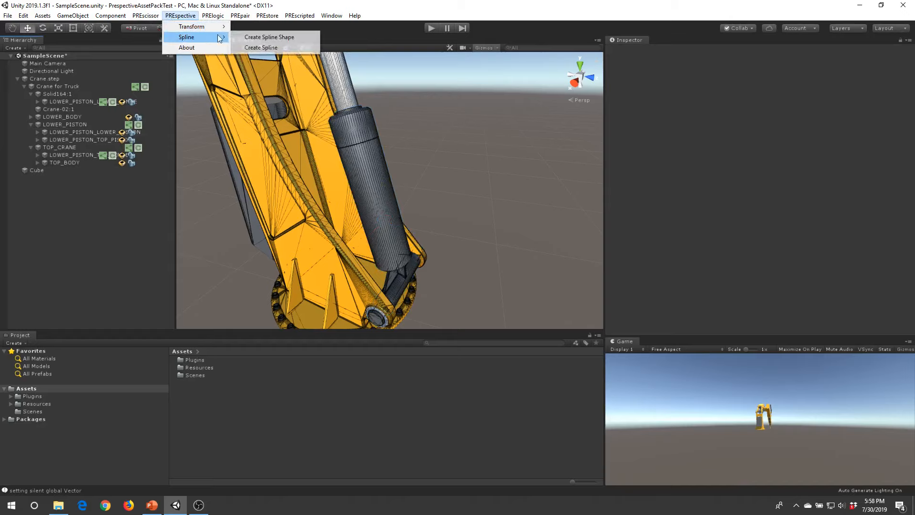
click(268, 48)
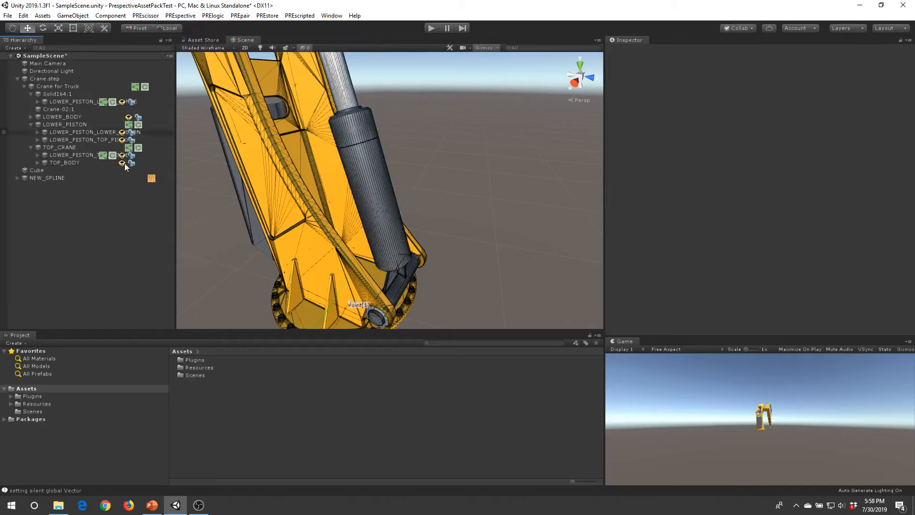
click(81, 178)
scroll(386, 271, down, 2)
middle_drag(386, 271, 396, 238)
alt+drag(396, 238, 329, 286)
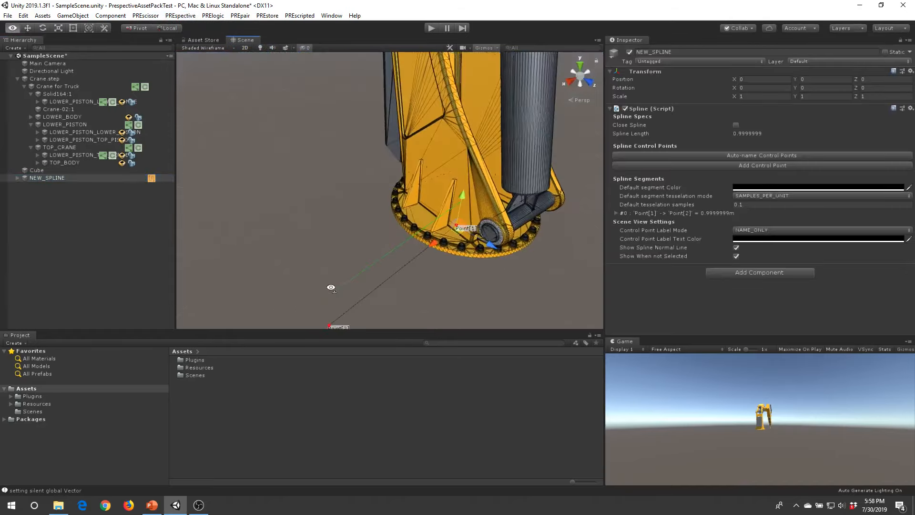
middle_drag(478, 232, 377, 266)
alt+drag(378, 265, 300, 308)
mouse_move(359, 283)
middle_down()
mouse_move(393, 234)
mouse_move(357, 275)
middle_up()
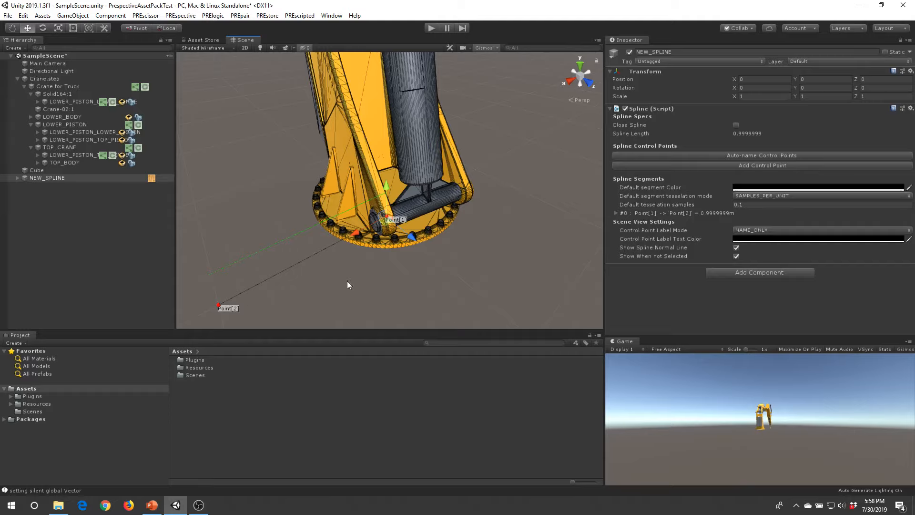
Expand the new spline's control points and raise Point[1] to a Y position of about 0.661
click(17, 178)
click(62, 193)
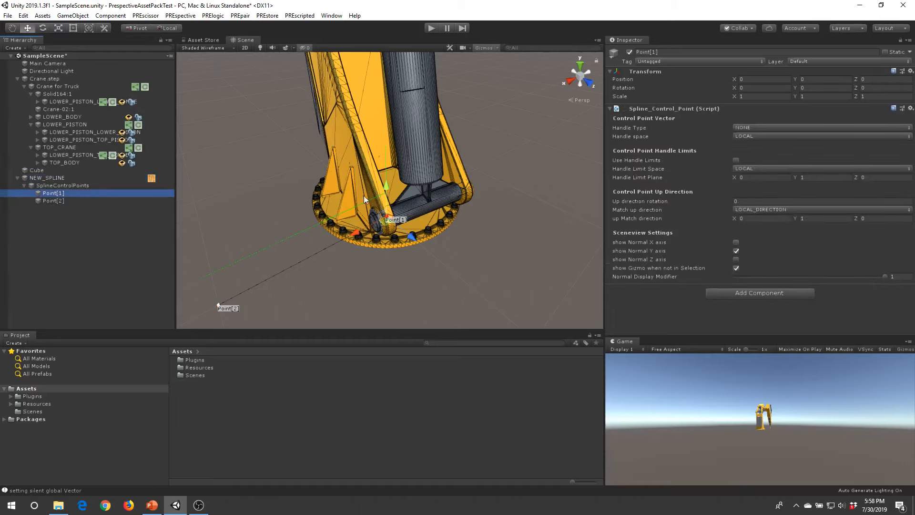
drag(384, 192, 311, 147)
middle_drag(395, 153, 321, 171)
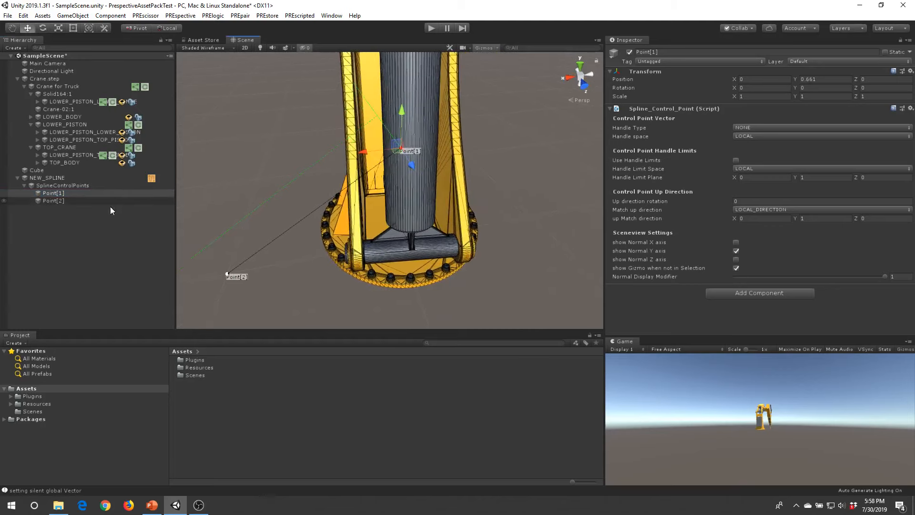
Duplicate Point[1], order the copy between Point[1] and Point[2], and move it to an X position of about 0.553
click(79, 192)
key(ctrl+d)
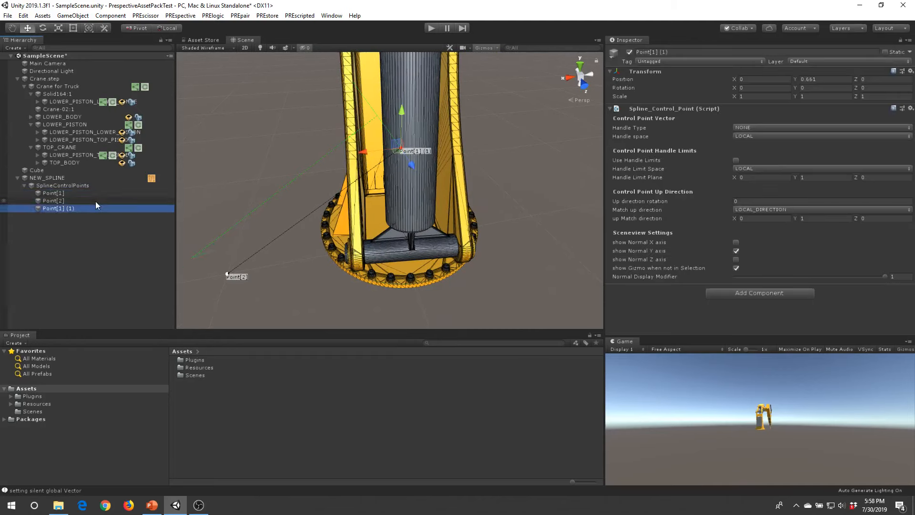
drag(56, 210, 63, 197)
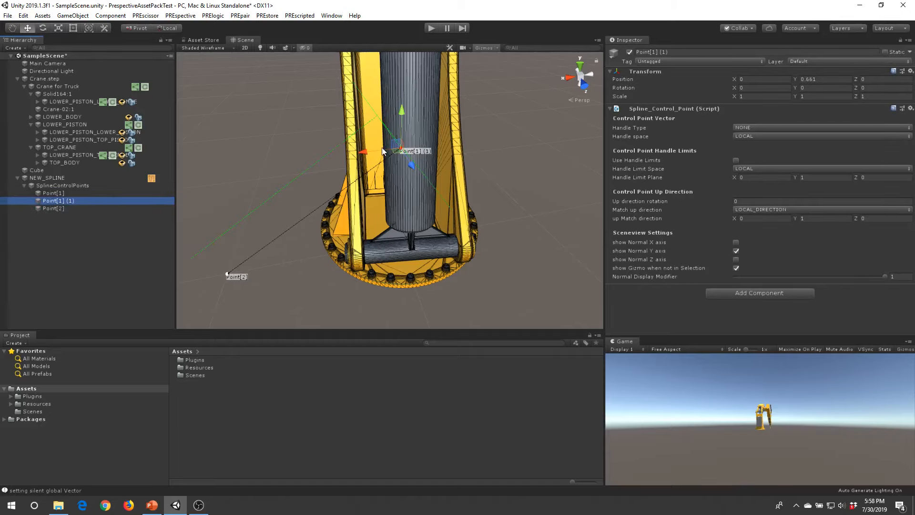
drag(382, 153, 265, 163)
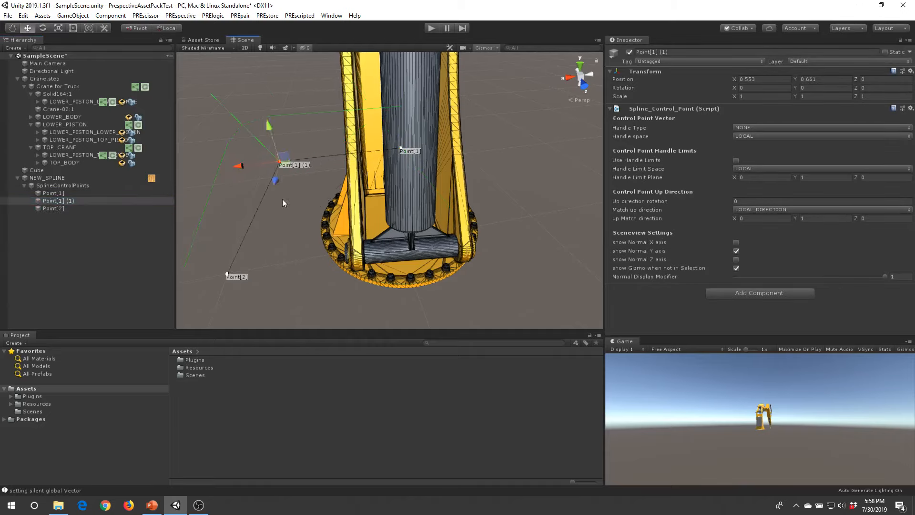
right_drag(282, 199, 22, 185)
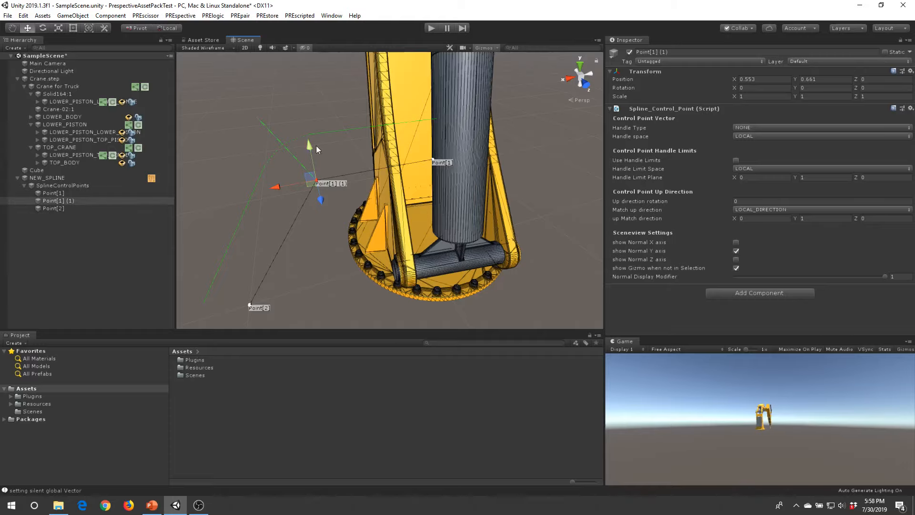
right_drag(316, 146, 368, 177)
middle_drag(368, 177, 390, 193)
right_drag(390, 194, 330, 188)
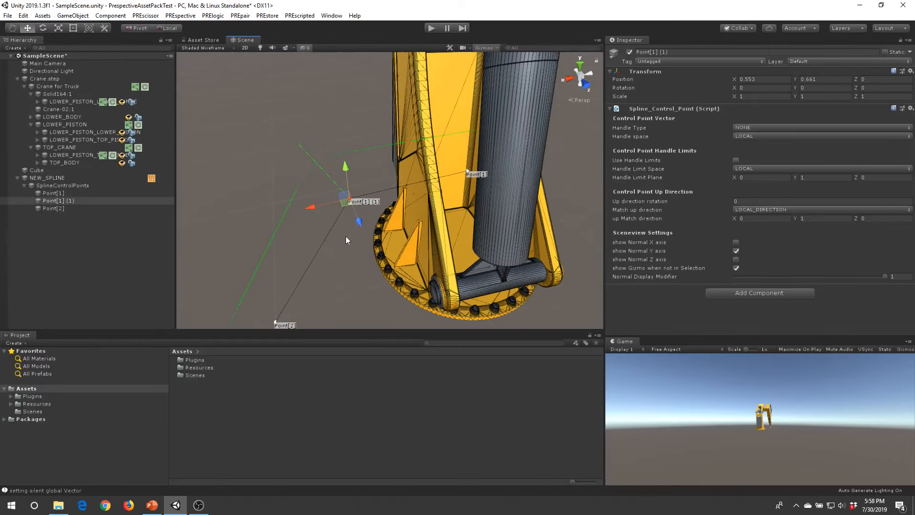
Show the normal X and Z axes on the middle control point Point[1] (1)
right_drag(347, 239, 330, 273)
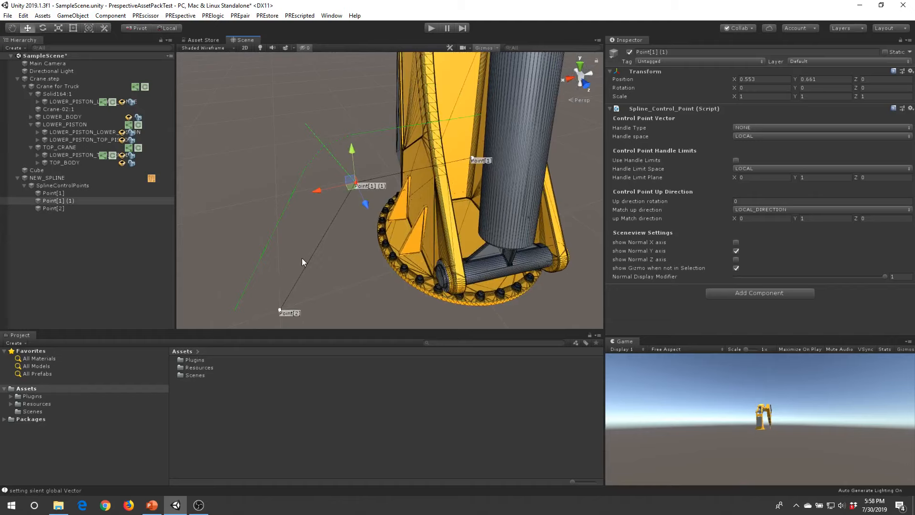
middle_drag(302, 258, 307, 245)
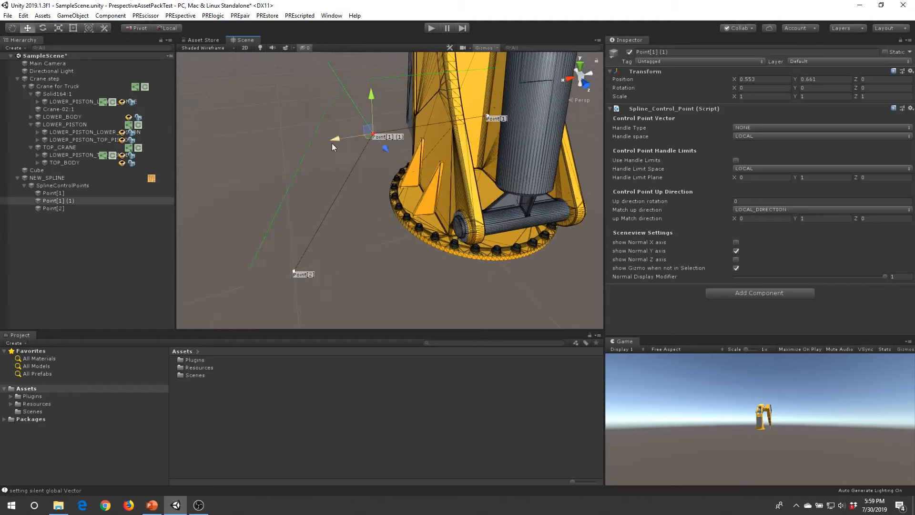
click(735, 242)
click(735, 259)
right_drag(304, 81, 419, 142)
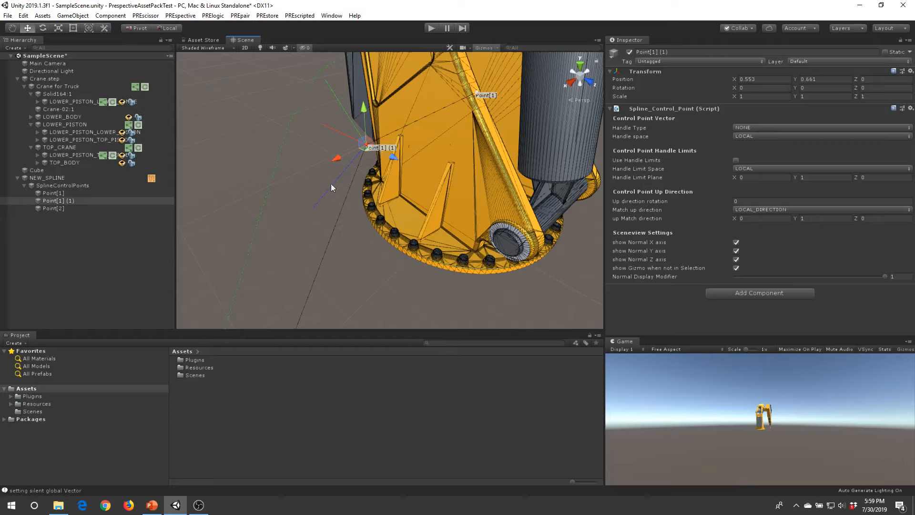
scroll(319, 218, down, 4)
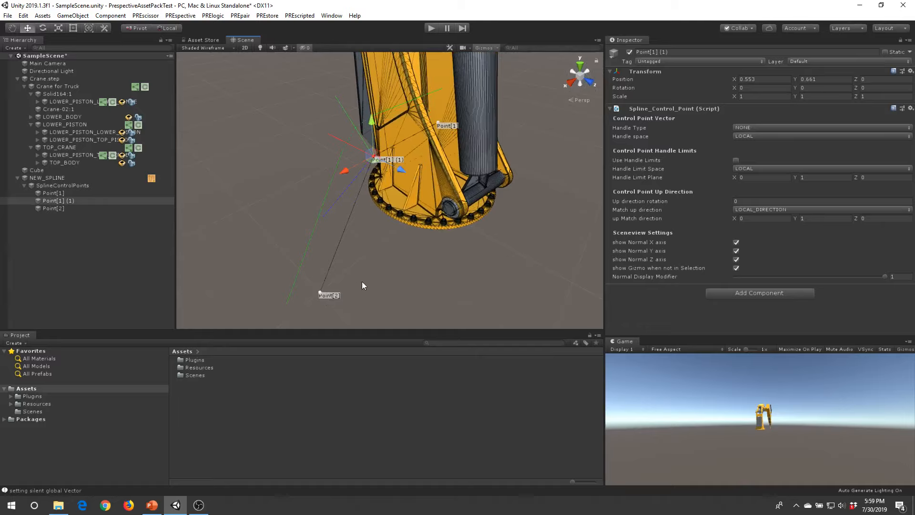
Show the normal Z axis on the end control points Point[1] and Point[2]
click(438, 124)
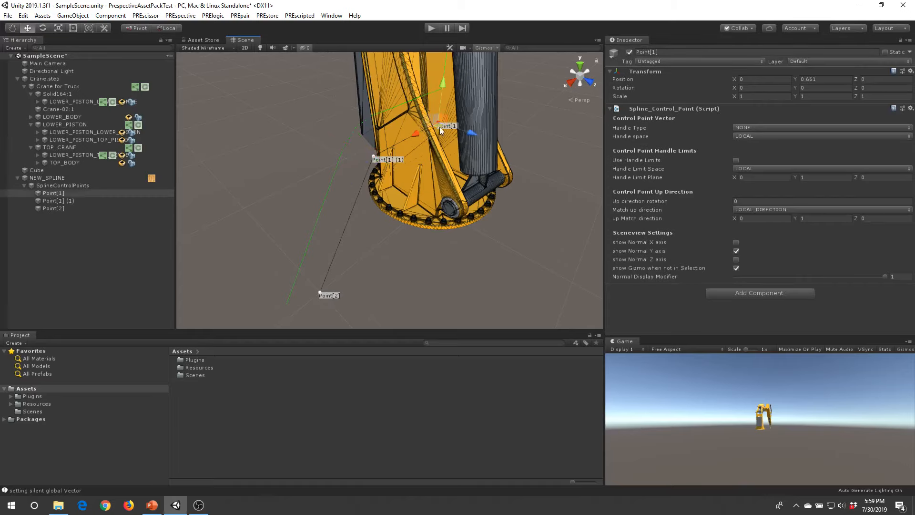
click(735, 259)
scroll(402, 185, up, 3)
click(301, 309)
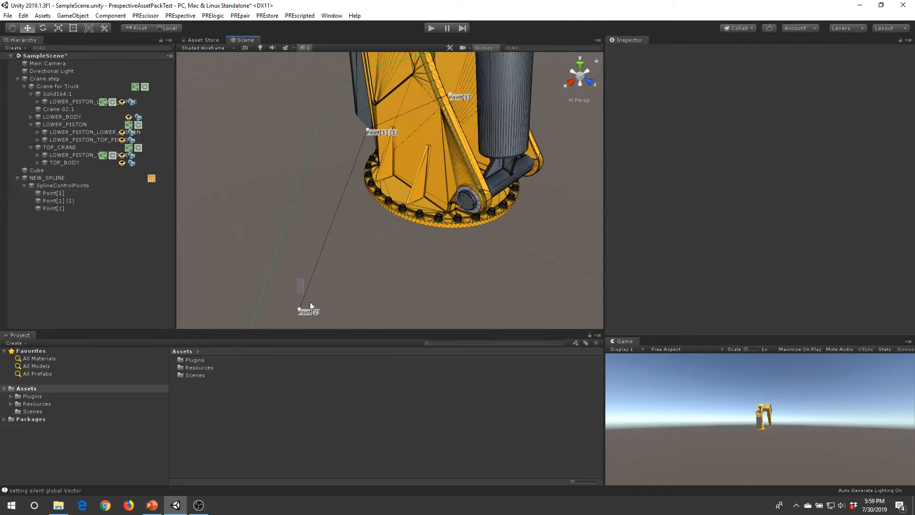
click(736, 259)
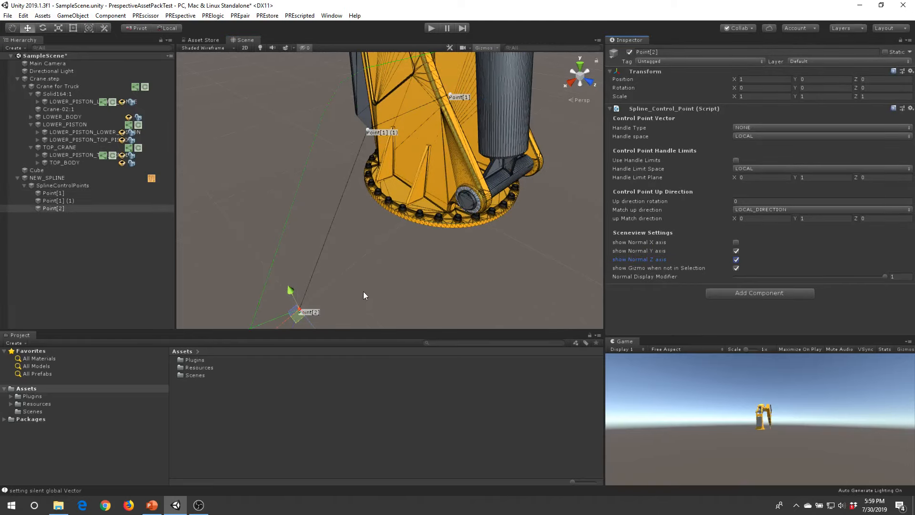
Select Point[1] (1) and examine its normal axes and the spline's path between the three control points
middle_drag(363, 291, 351, 271)
alt+drag(326, 216, 351, 176)
click(355, 188)
mouse_move(367, 256)
middle_down()
mouse_move(374, 224)
mouse_move(365, 243)
middle_up()
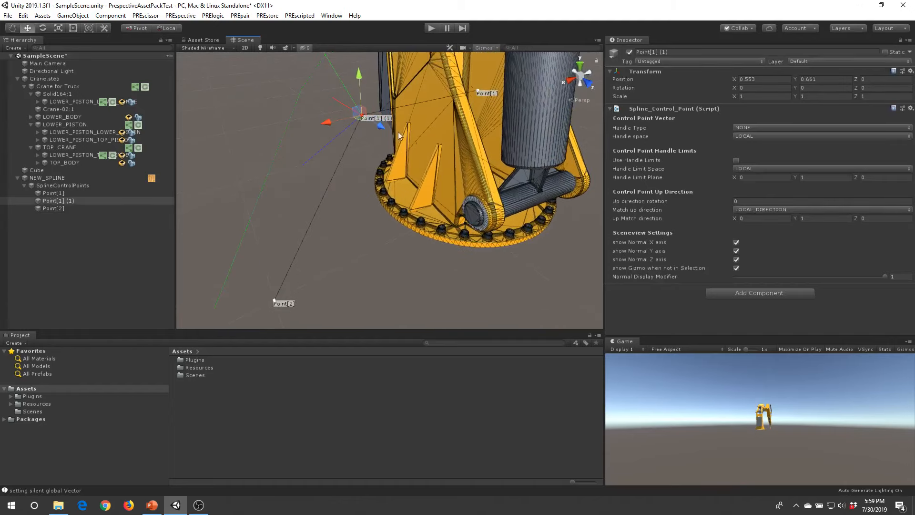
middle_drag(337, 180, 348, 198)
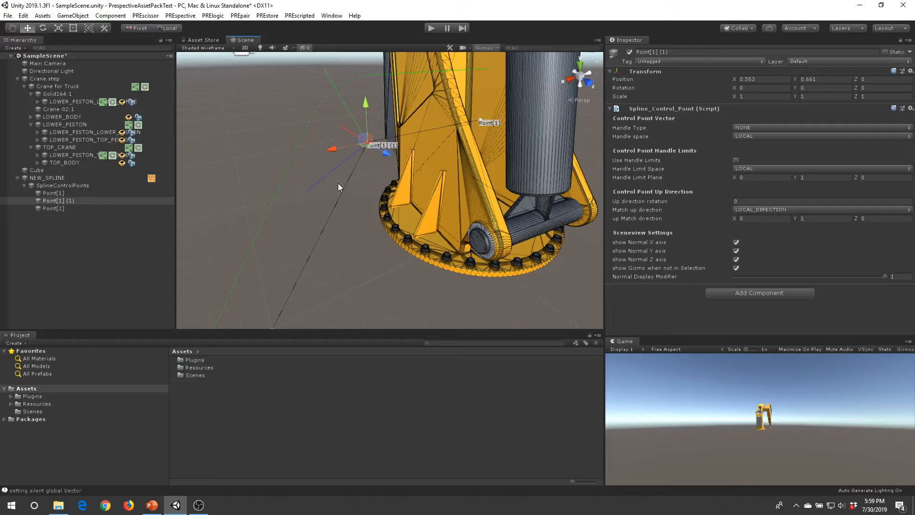
scroll(322, 187, down, 3)
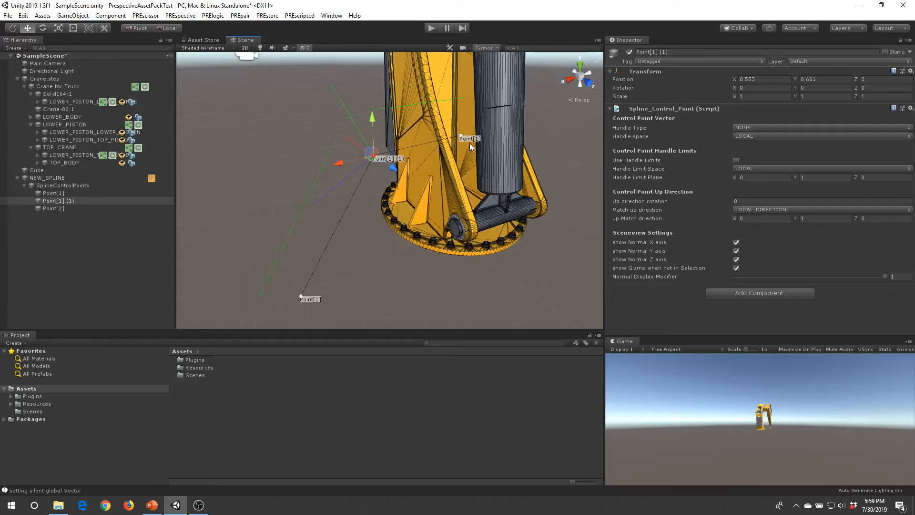
middle_drag(459, 104, 445, 152)
middle_drag(501, 238, 498, 222)
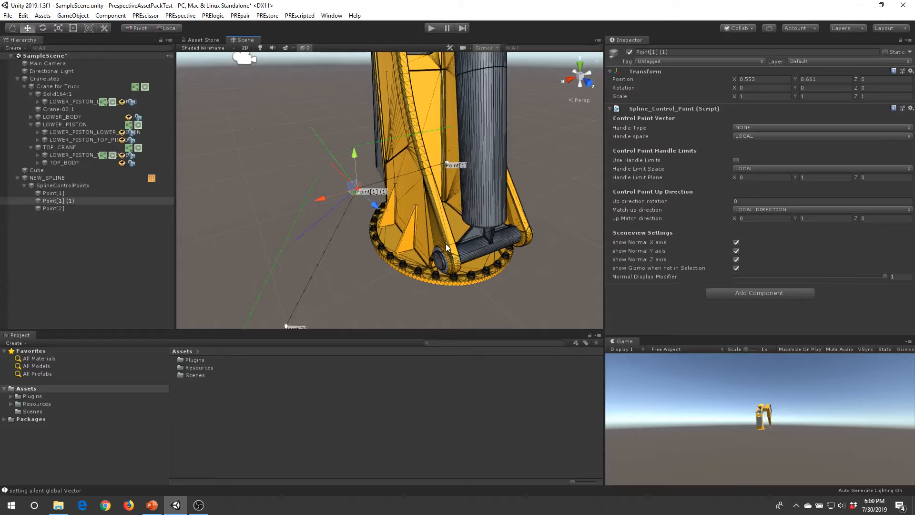
scroll(400, 228, up, 4)
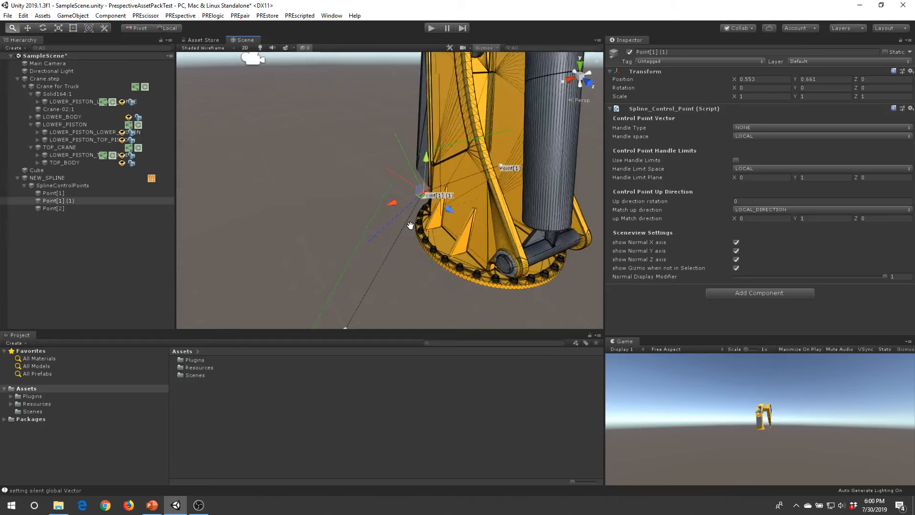
middle_drag(410, 225, 403, 220)
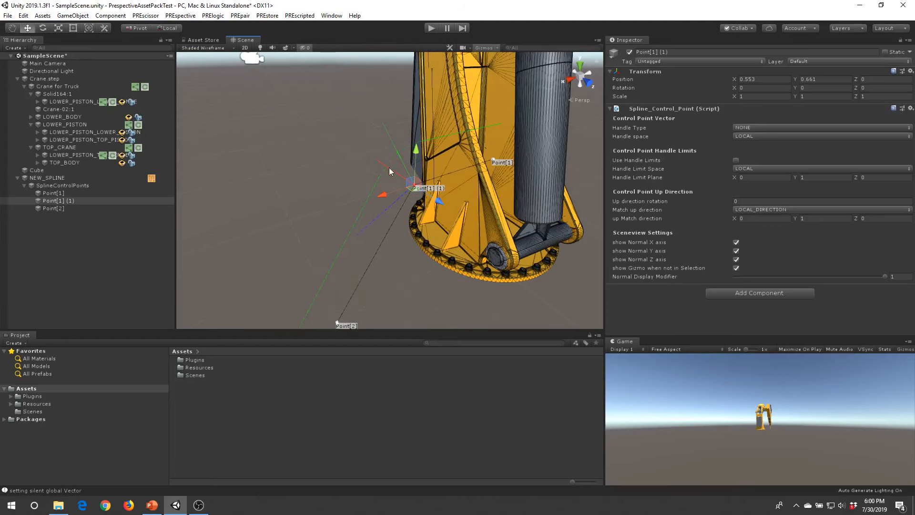
middle_drag(338, 277, 321, 263)
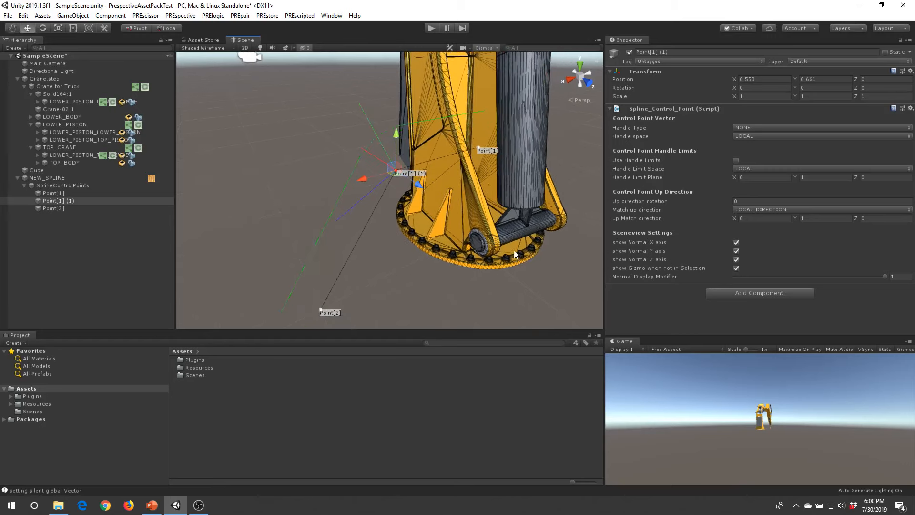
Toggle NEW_SPLINE's normal line off and on again, and set its default segment color to red FF0000
click(48, 178)
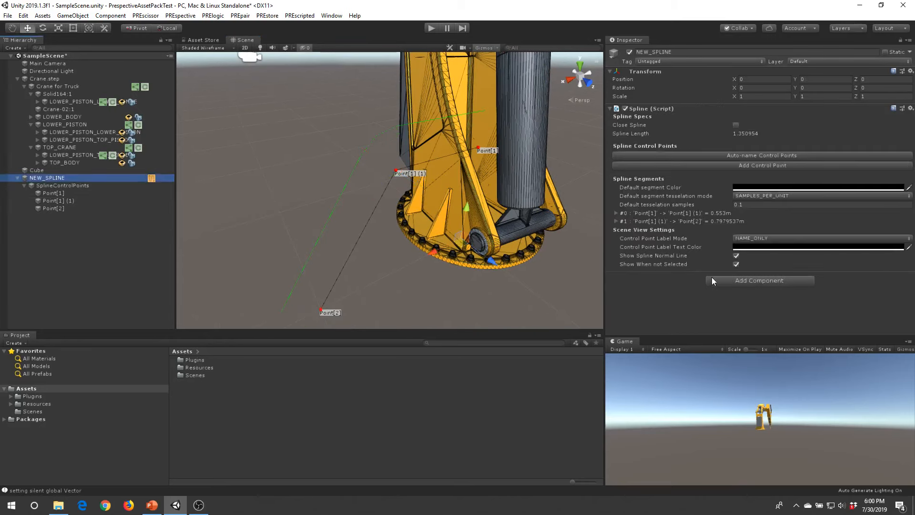
click(735, 255)
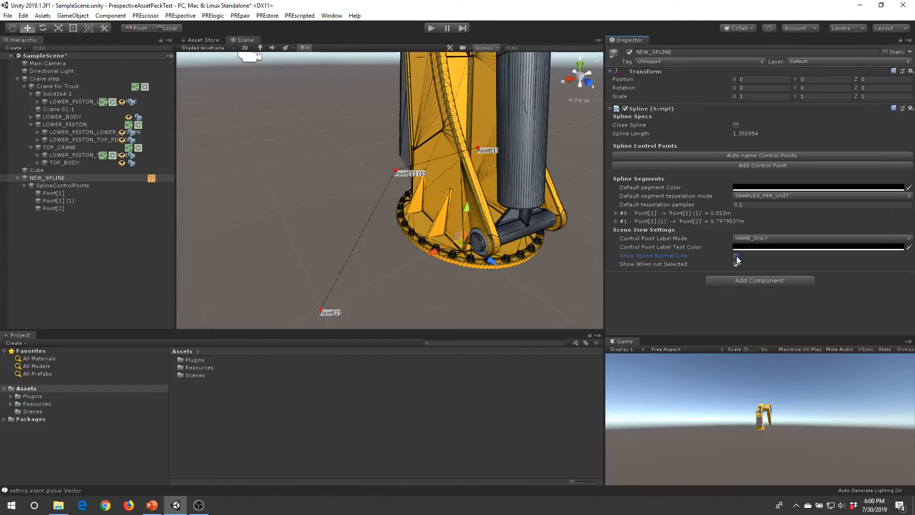
click(736, 257)
click(779, 190)
drag(81, 68, 89, 61)
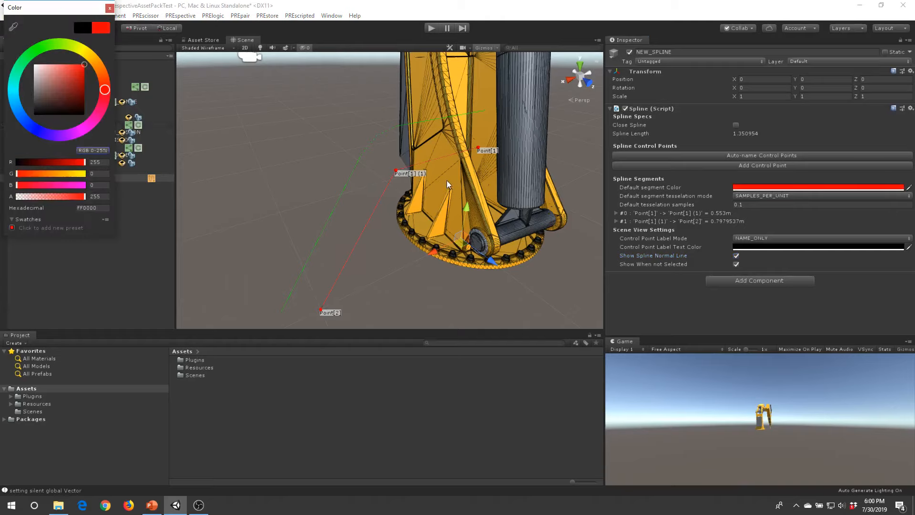
click(430, 259)
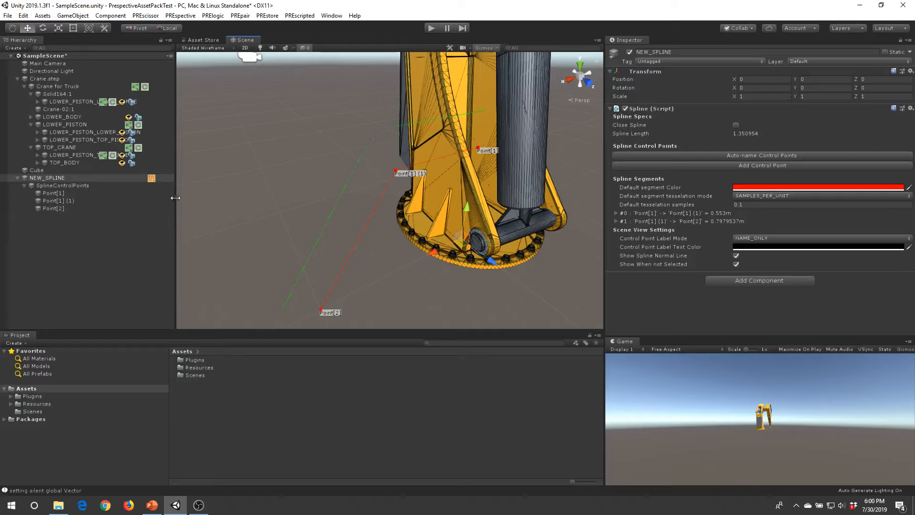
Set the handle type of Point[1] (1) to CONTINUOUS and examine the resulting curve
click(59, 203)
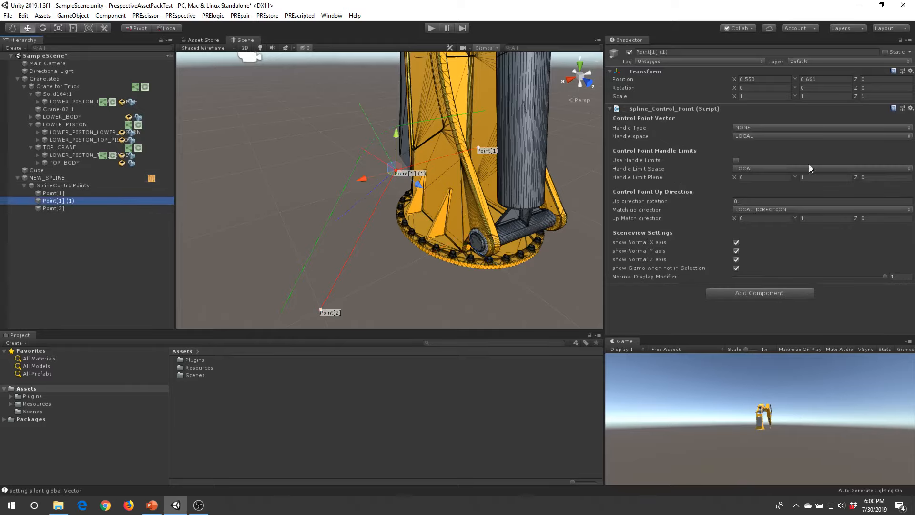
click(770, 126)
click(773, 170)
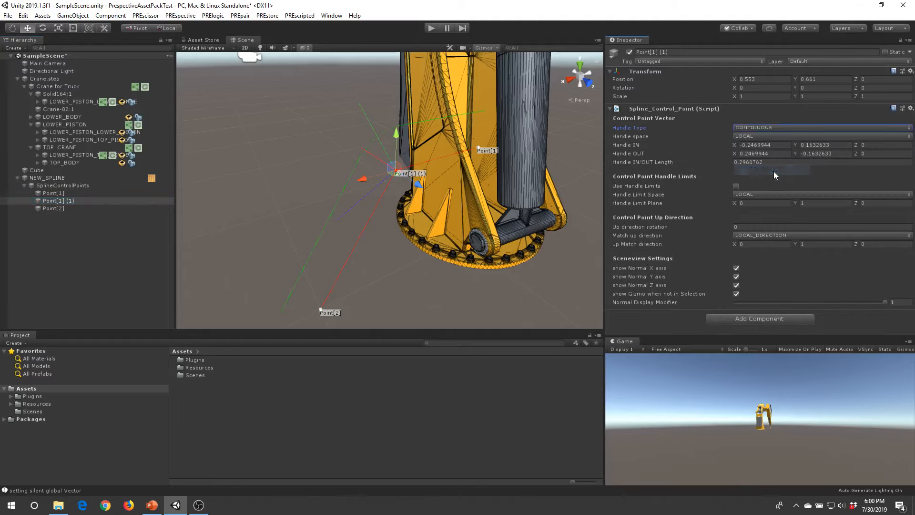
right_drag(459, 162, 439, 150)
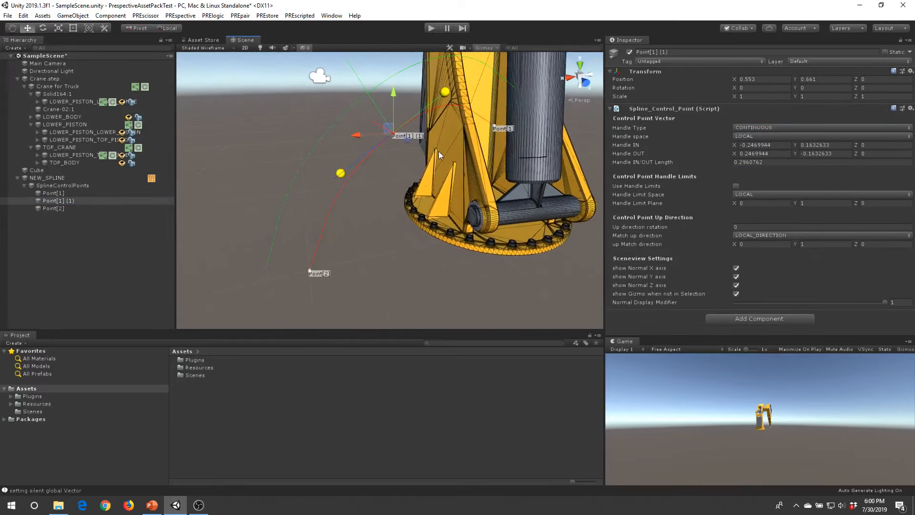
scroll(434, 182, up, 2)
middle_drag(438, 150, 446, 177)
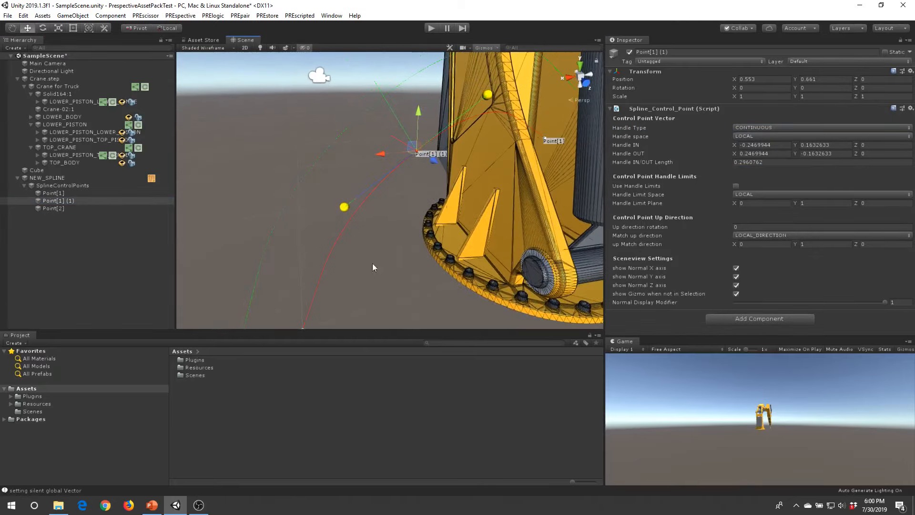
scroll(343, 191, down, 5)
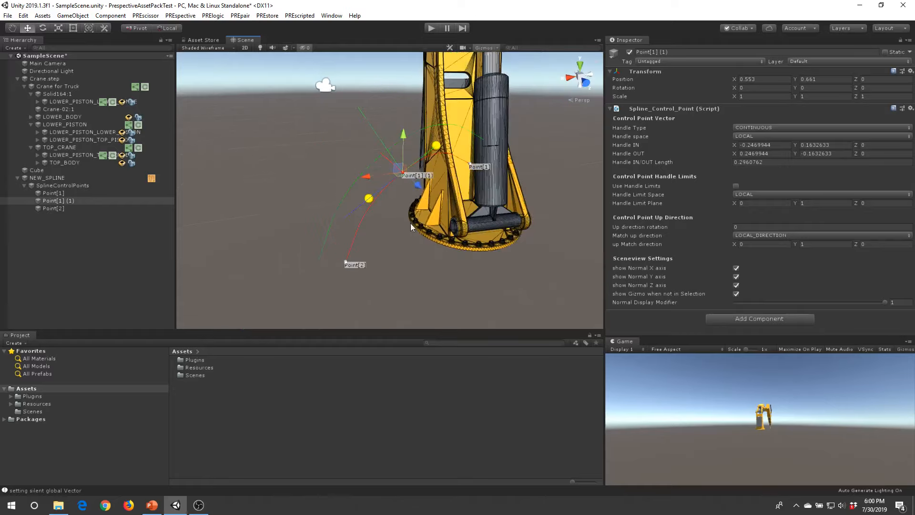
right_drag(343, 186, 387, 198)
middle_drag(386, 198, 442, 228)
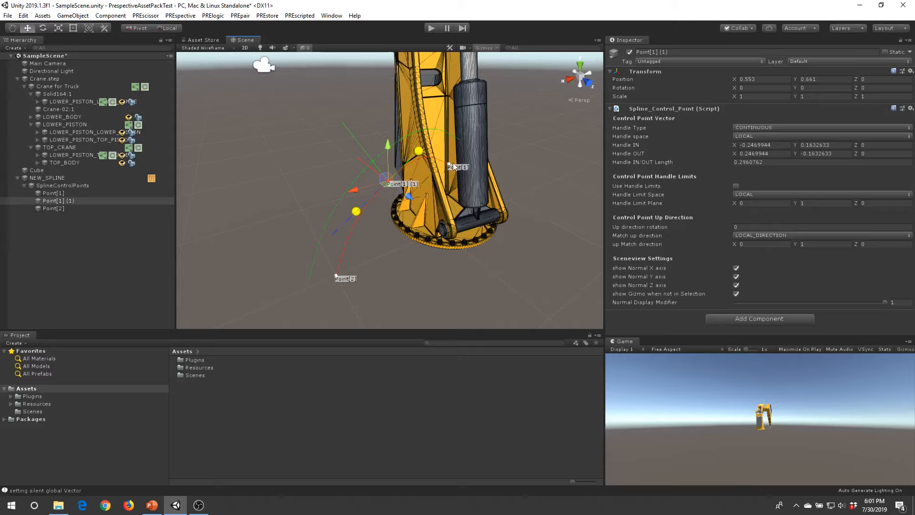
Delete the middle control point Point[1] (1) from the spline and select Point[1]
click(64, 201)
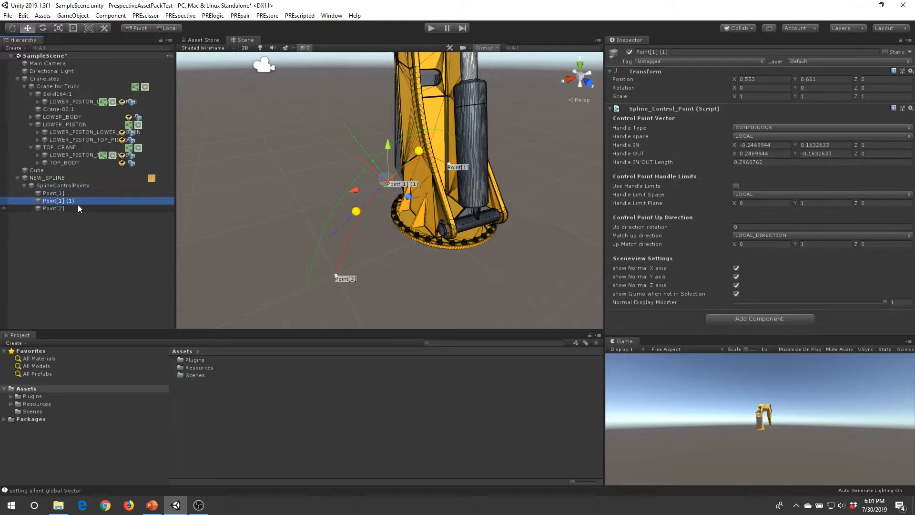
key(Delete)
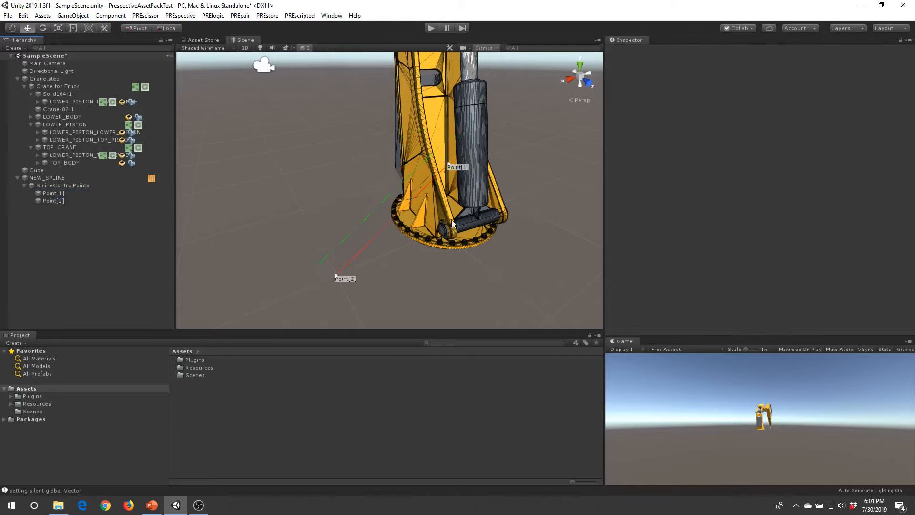
alt+drag(400, 191, 406, 162)
click(54, 193)
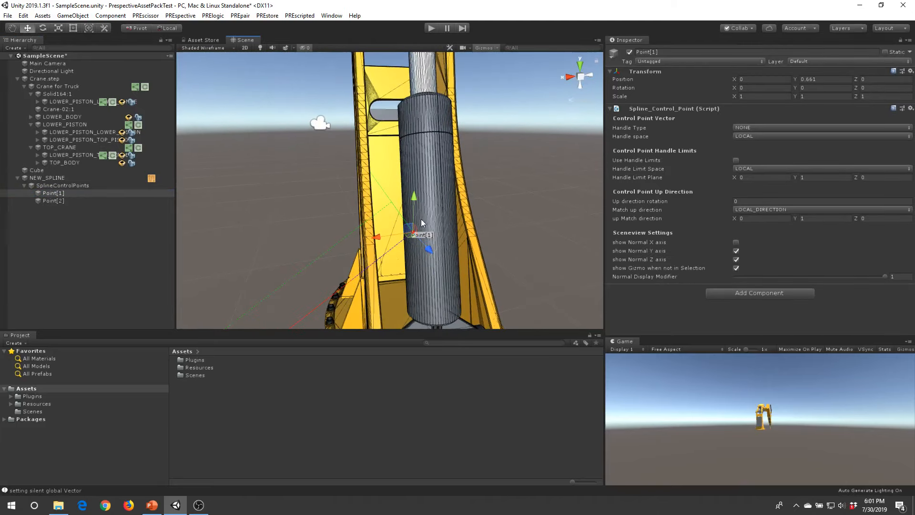
Turn off Enforce Outside Playmode for Crane for Truck and set its Y rotation to 0
click(591, 74)
click(562, 76)
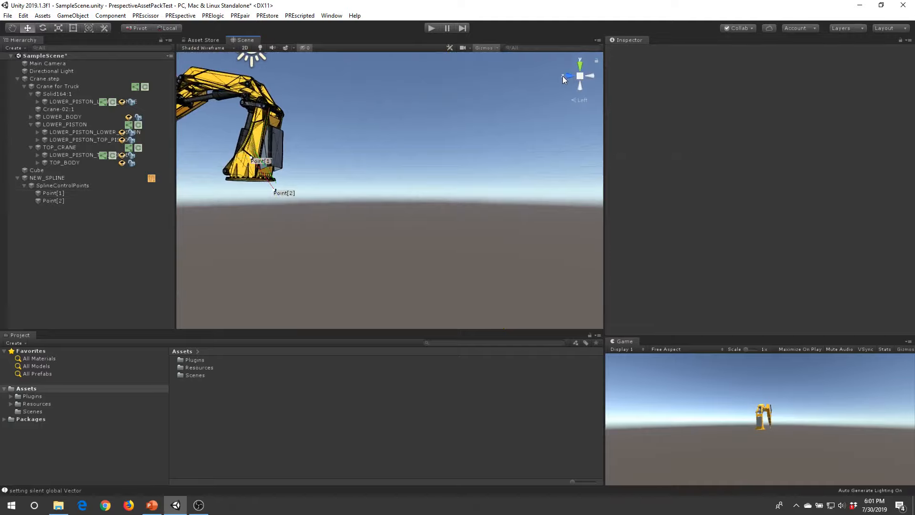
click(563, 77)
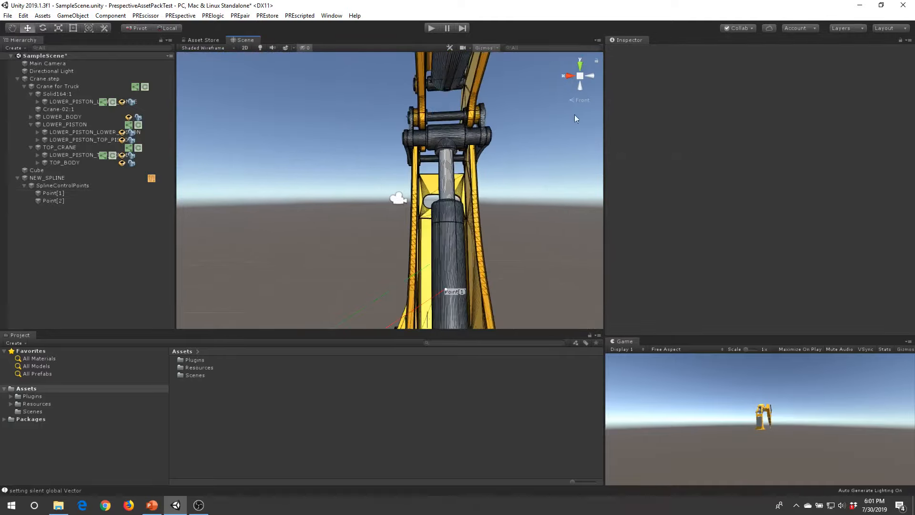
scroll(540, 149, down, 5)
scroll(446, 203, up, 3)
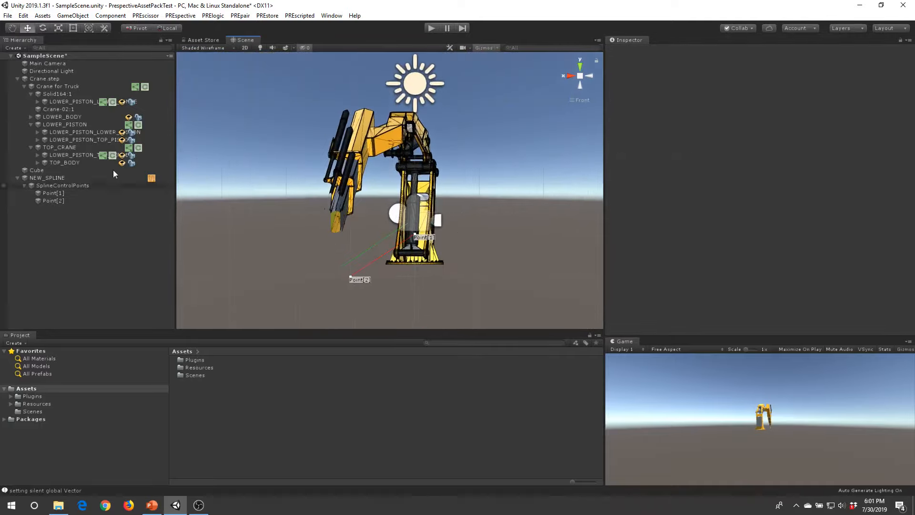
click(45, 79)
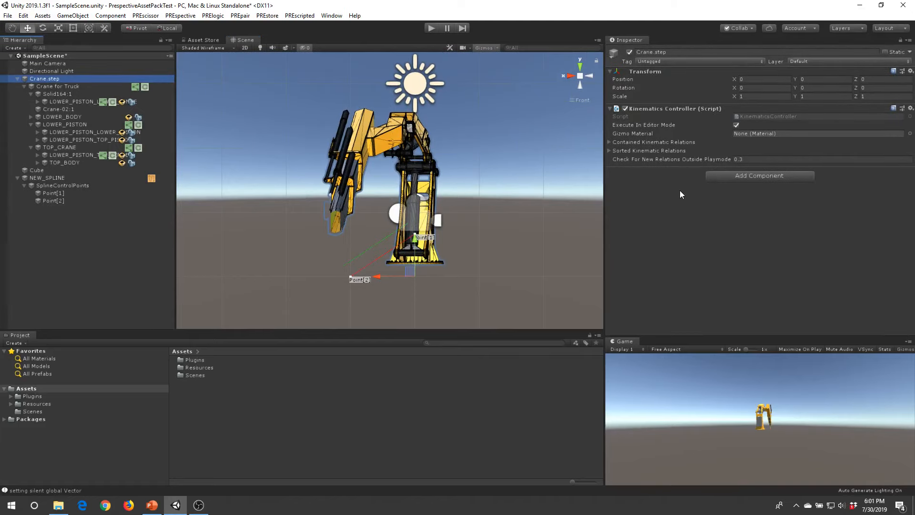
click(50, 87)
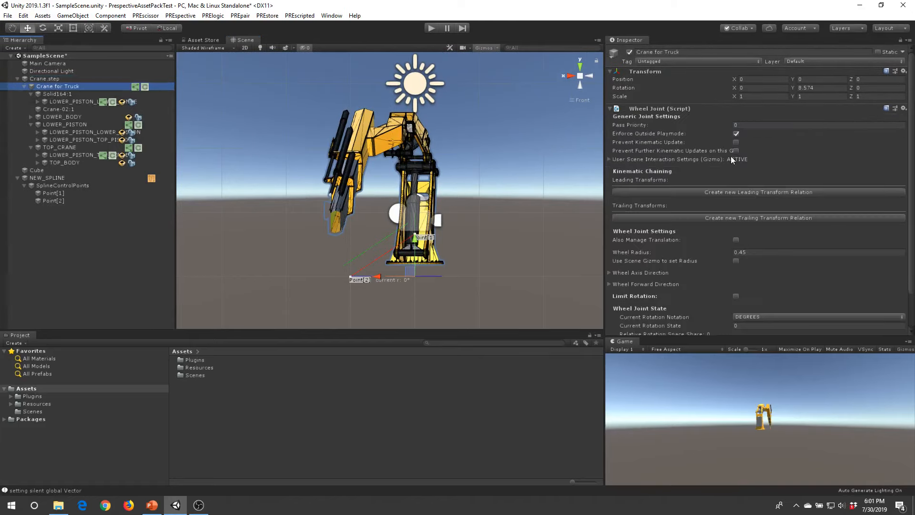
scroll(749, 253, down, 2)
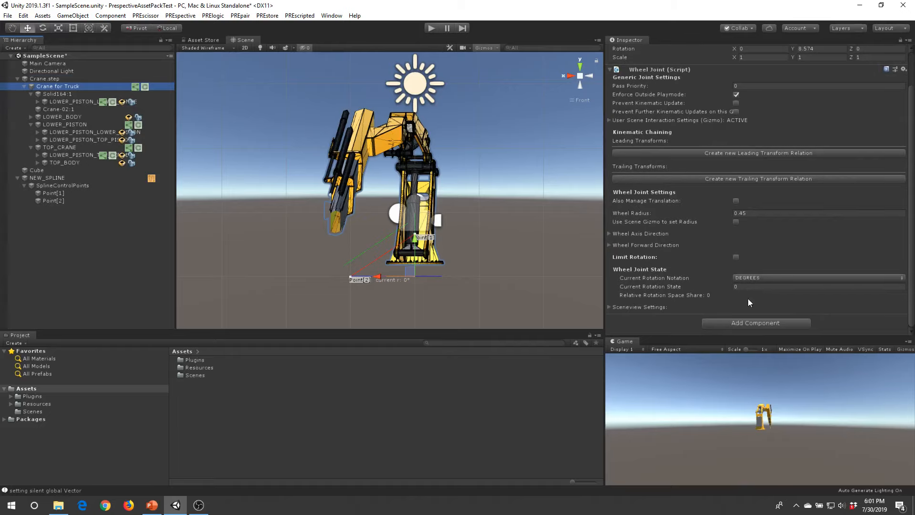
scroll(765, 258, up, 2)
scroll(773, 213, down, 2)
scroll(753, 244, up, 2)
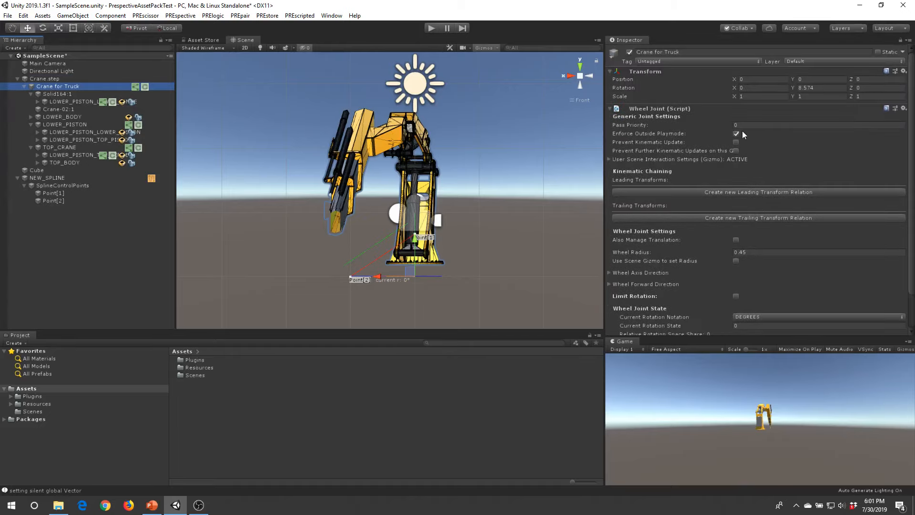
click(814, 88)
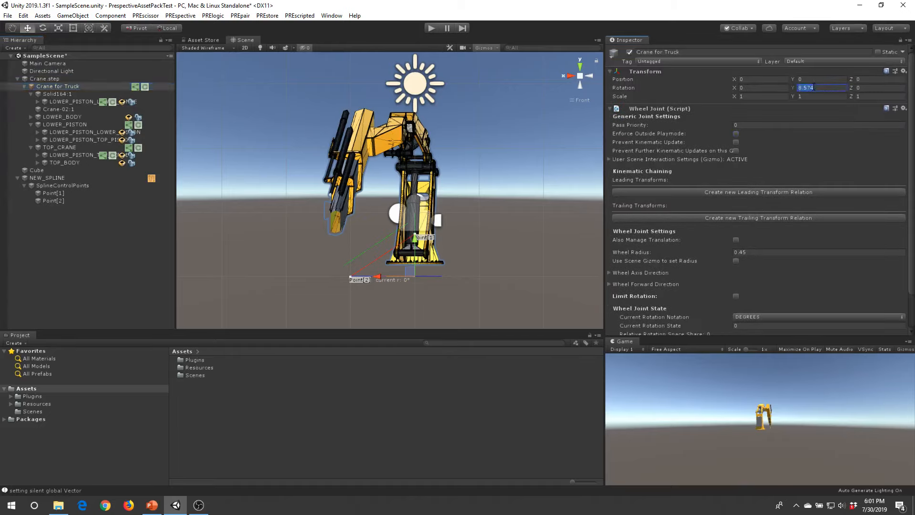
text(0)
key(Return)
scroll(451, 296, up, 2)
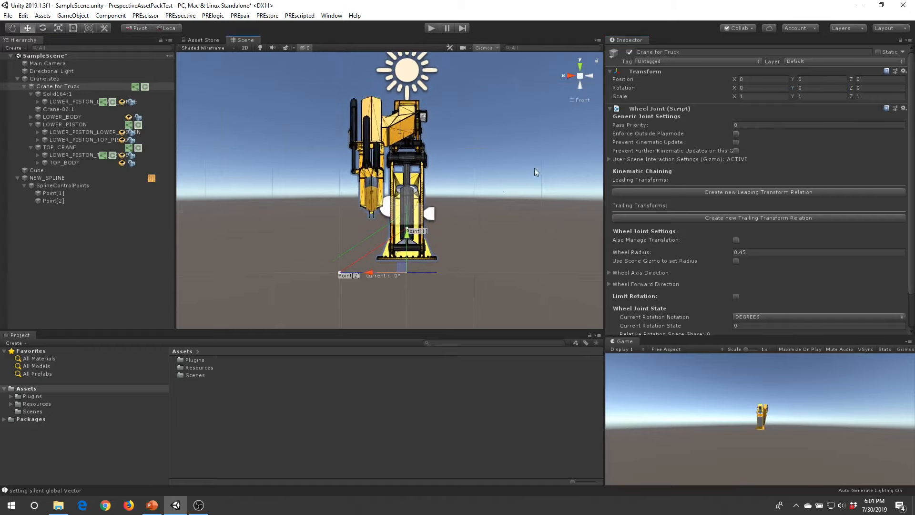
Turn Enforce Outside Playmode back on for Crane for Truck's wheel joint
scroll(757, 281, down, 2)
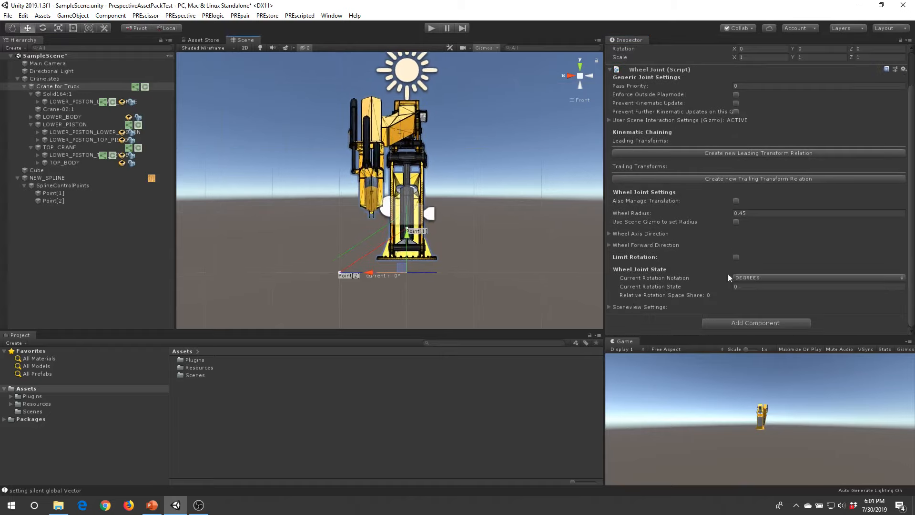
click(737, 94)
scroll(422, 271, up, 3)
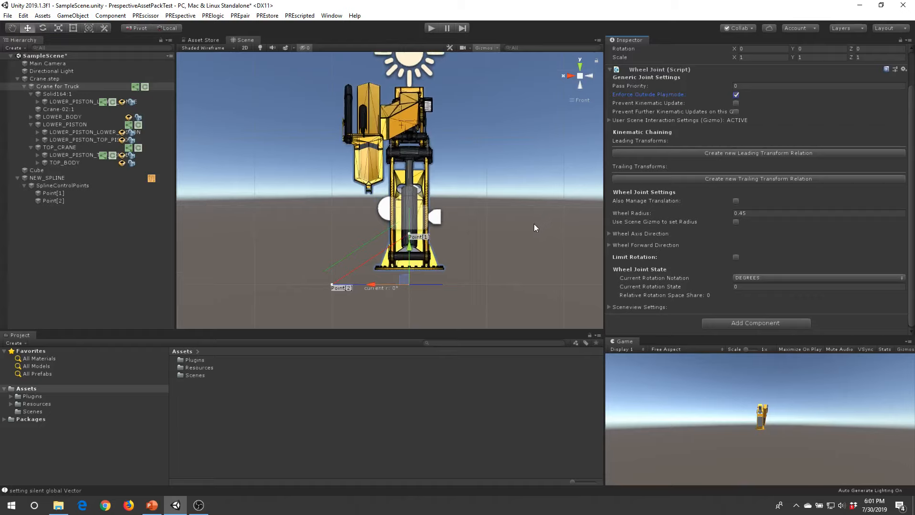
Select LOWER_PISTON_LOWER_PISTON and examine its cylinder up close from the front
right_drag(534, 224, 512, 260)
middle_drag(512, 260, 498, 165)
scroll(463, 204, up, 8)
middle_drag(463, 204, 464, 162)
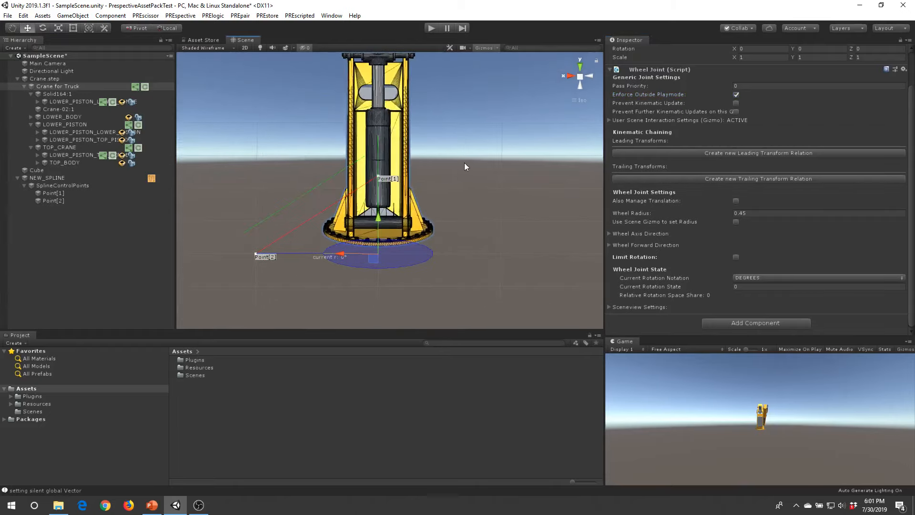
scroll(464, 162, up, 5)
scroll(213, 202, down, 2)
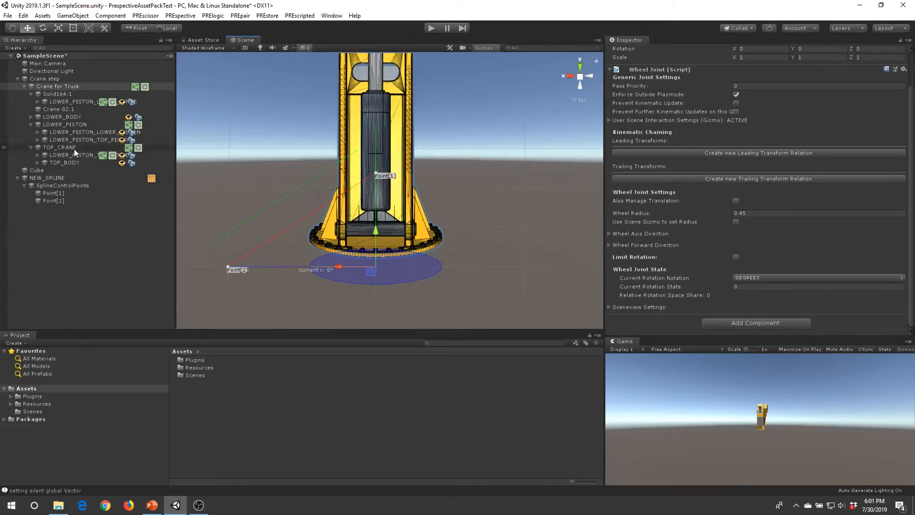
click(95, 132)
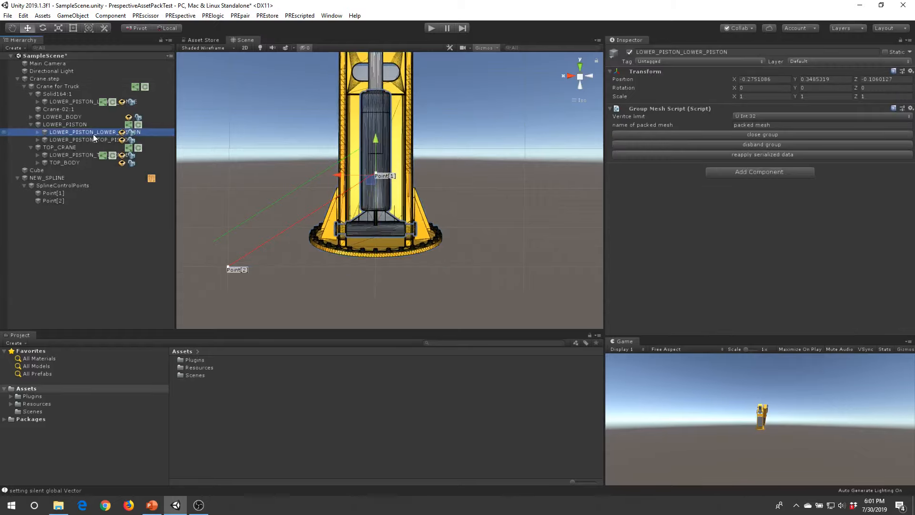
double_click(94, 133)
scroll(402, 252, up, 14)
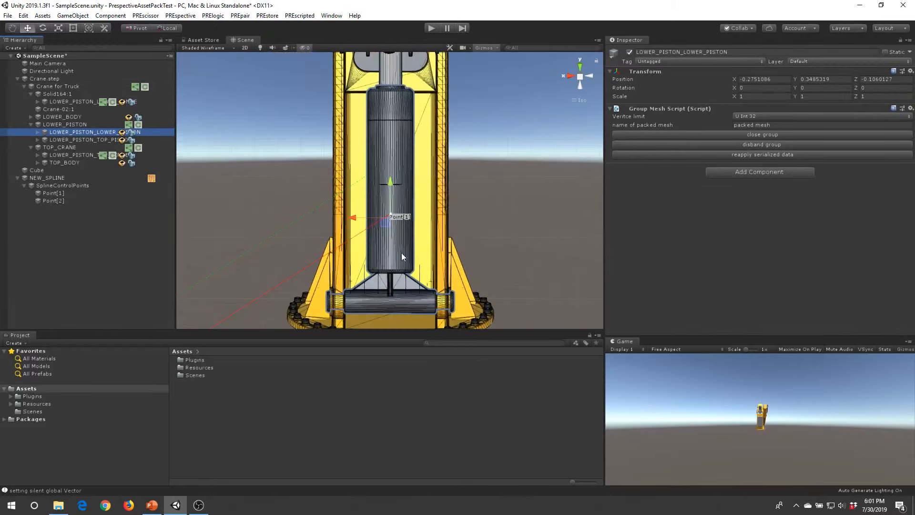
right_drag(402, 252, 383, 235)
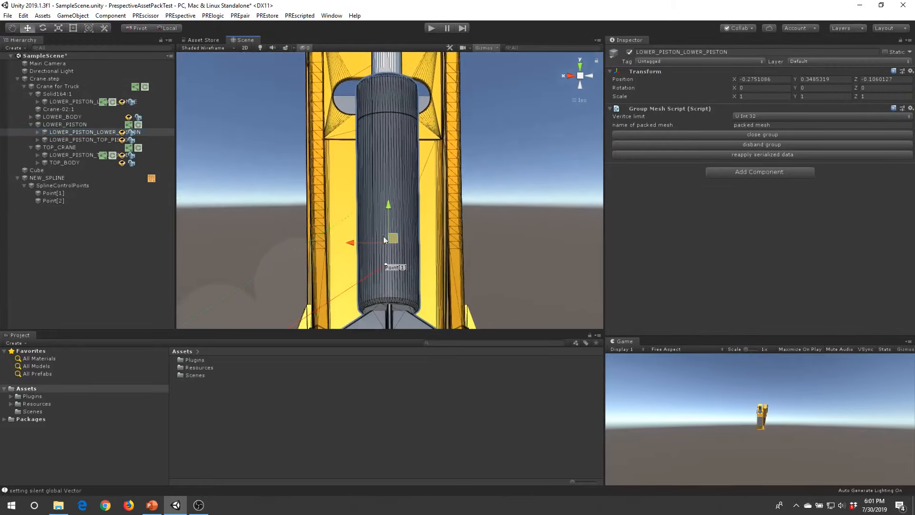
Move spline control point Point[1] onto the upper end of the lower piston cylinder, at about Y 1.278, Z 0.151
click(53, 193)
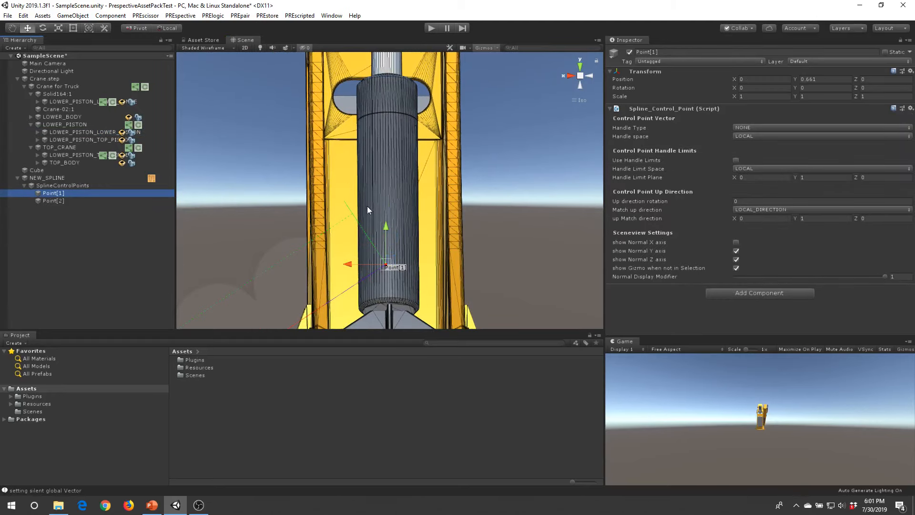
click(524, 241)
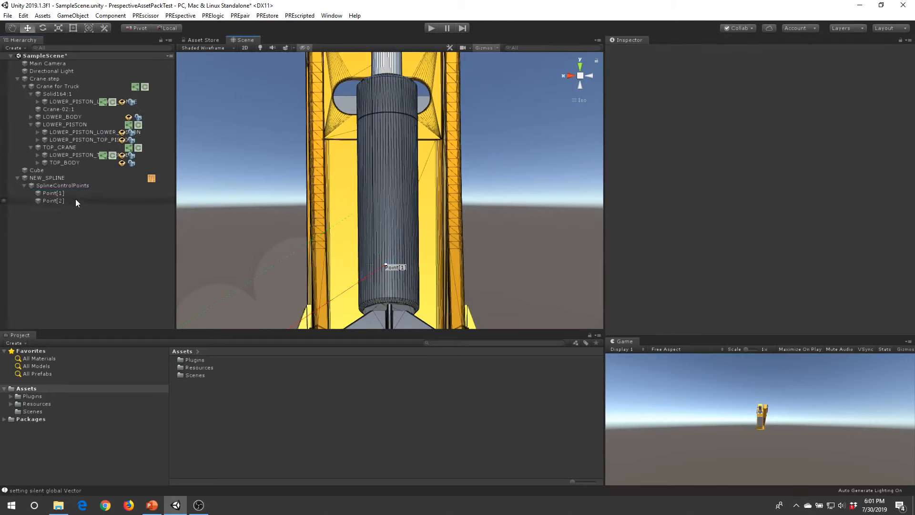
click(431, 184)
click(397, 190)
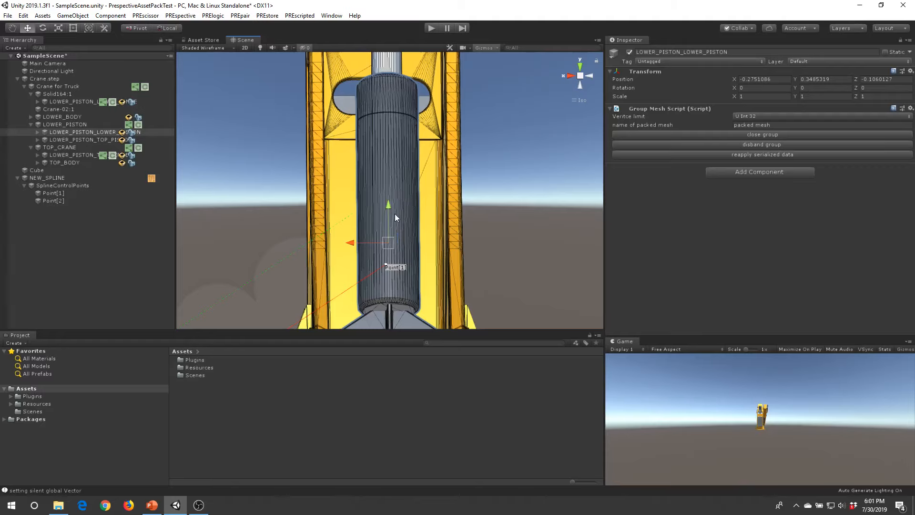
click(62, 193)
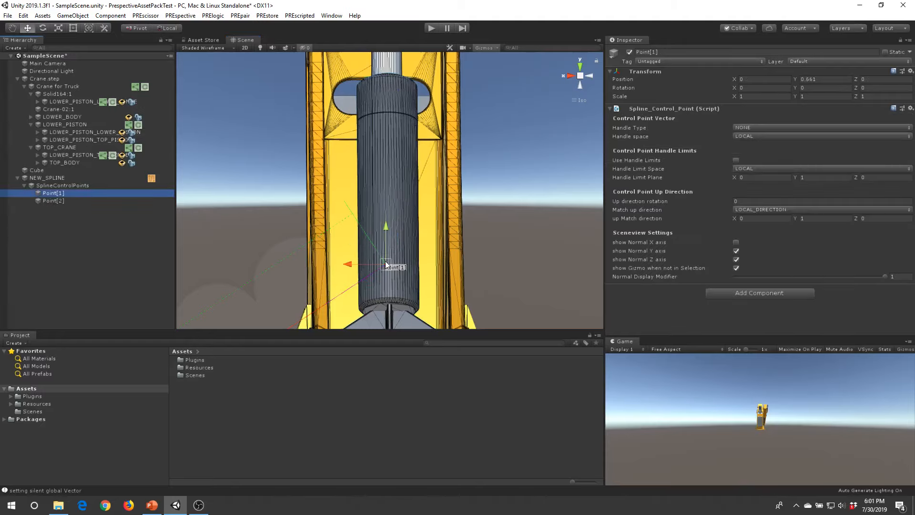
drag(386, 265, 387, 78)
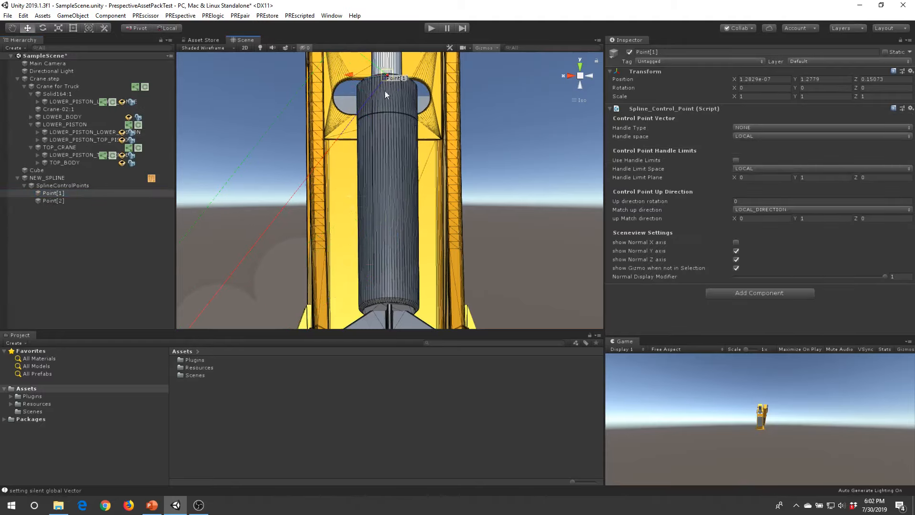
Move spline control point Point[2] to the lower end of the piston cylinder, at about Y 0.528, Z 0.431
middle_drag(358, 287, 374, 238)
scroll(368, 236, down, 2)
middle_drag(318, 267, 378, 212)
scroll(378, 213, down, 1)
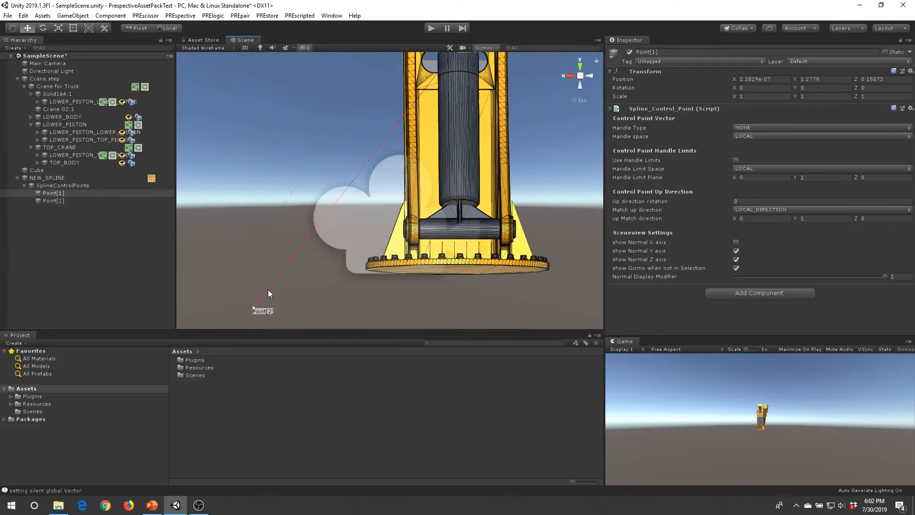
click(69, 201)
drag(254, 307, 462, 193)
Refine Point[2] onto the center vertex of the cylinder's lower rim, at about X 0, Y 0.528, Z 0.431
middle_drag(474, 176, 444, 195)
scroll(454, 204, up, 1)
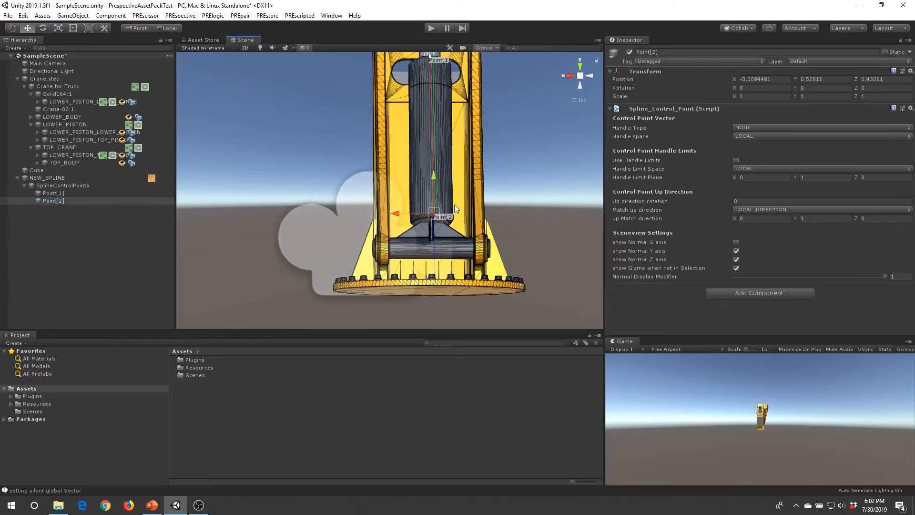
scroll(453, 205, up, 4)
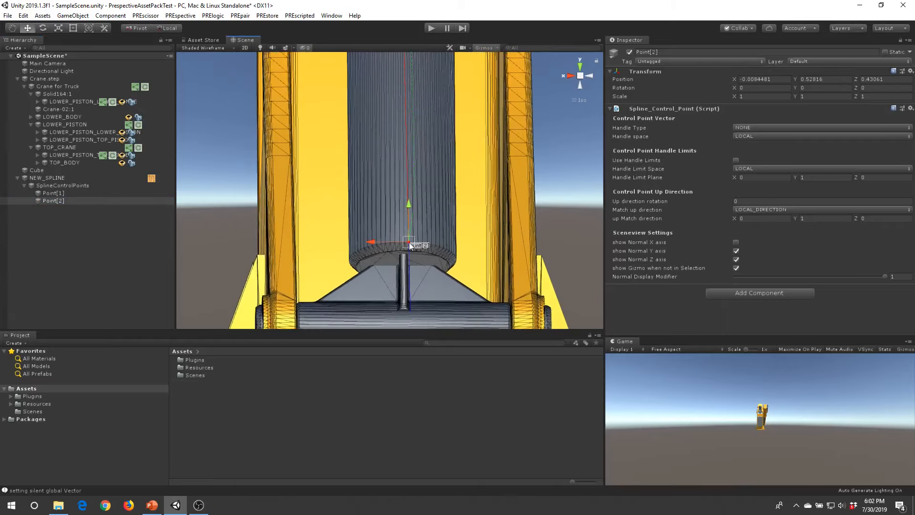
drag(409, 243, 406, 241)
Refine Point[1] onto the front vertex of the cylinder's upper rim, at about X 0, Y 1.271, Z 0.166
middle_drag(427, 116, 395, 232)
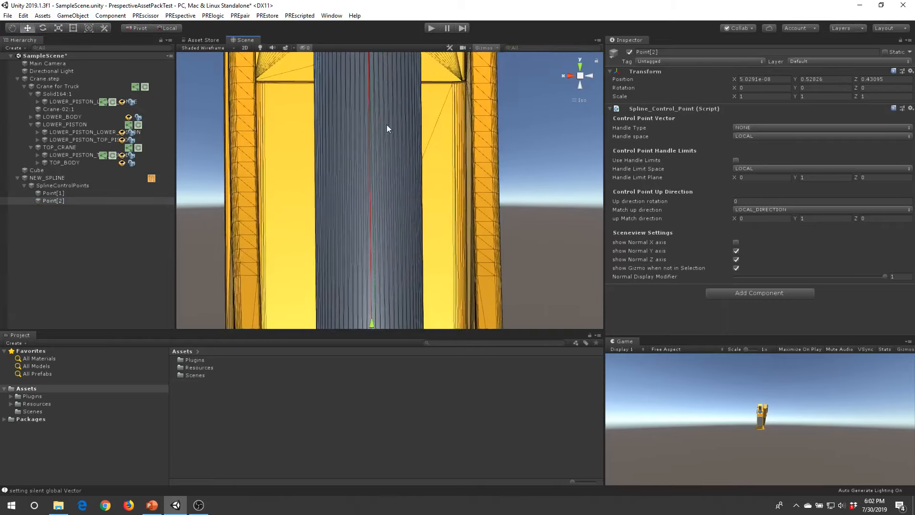
scroll(369, 171, up, 2)
middle_drag(381, 81, 382, 207)
scroll(381, 207, up, 3)
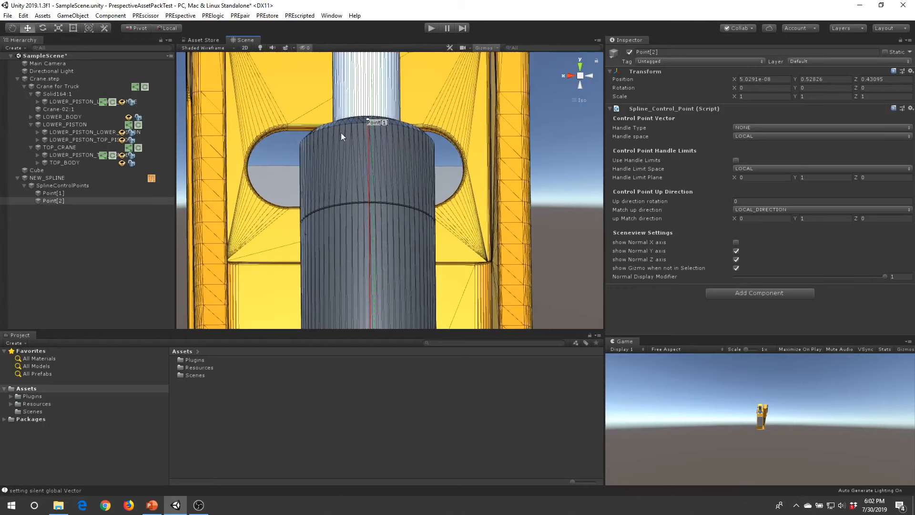
click(79, 193)
drag(368, 122, 367, 126)
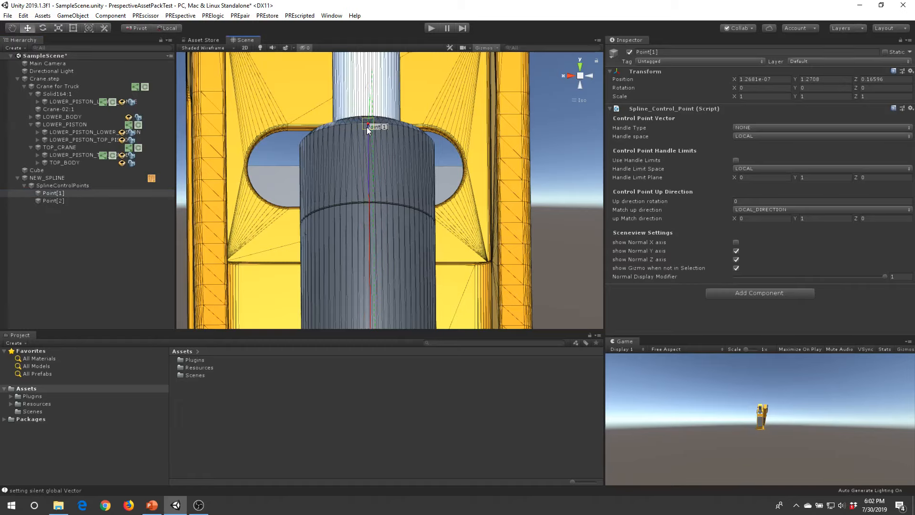
Examine the placement of Point[2] and Point[1] on the piston cylinder up close and the spline's alignment from the side
scroll(366, 198, down, 6)
middle_drag(397, 228, 423, 62)
middle_drag(437, 256, 417, 195)
scroll(400, 233, up, 4)
click(82, 200)
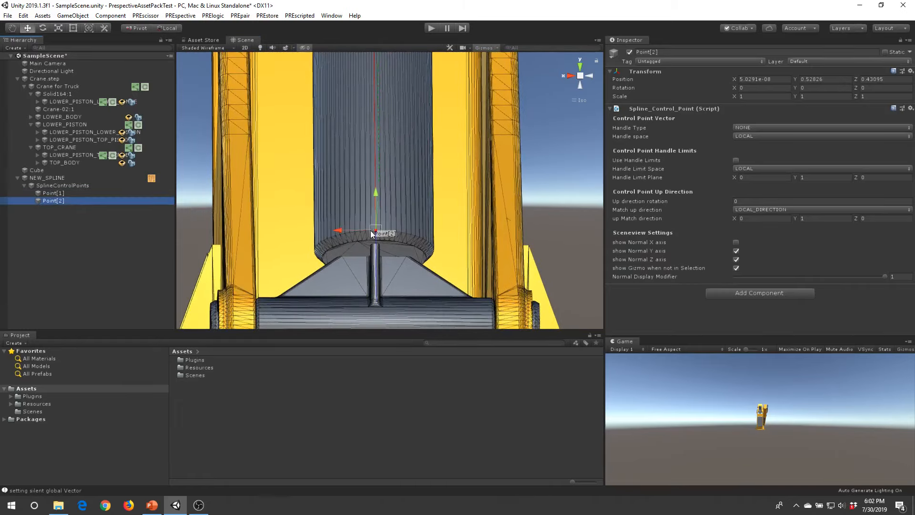
scroll(375, 243, up, 5)
middle_drag(380, 138, 407, 286)
middle_drag(401, 91, 404, 199)
click(59, 193)
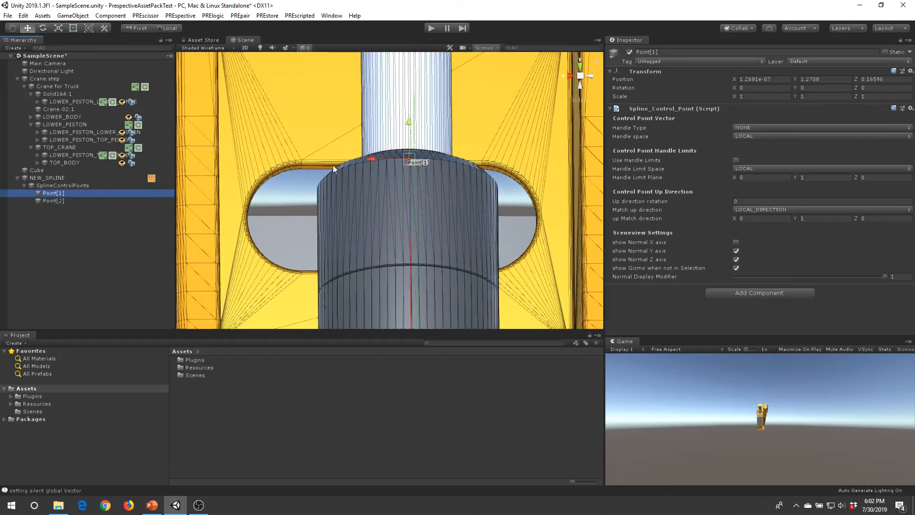
click(407, 159)
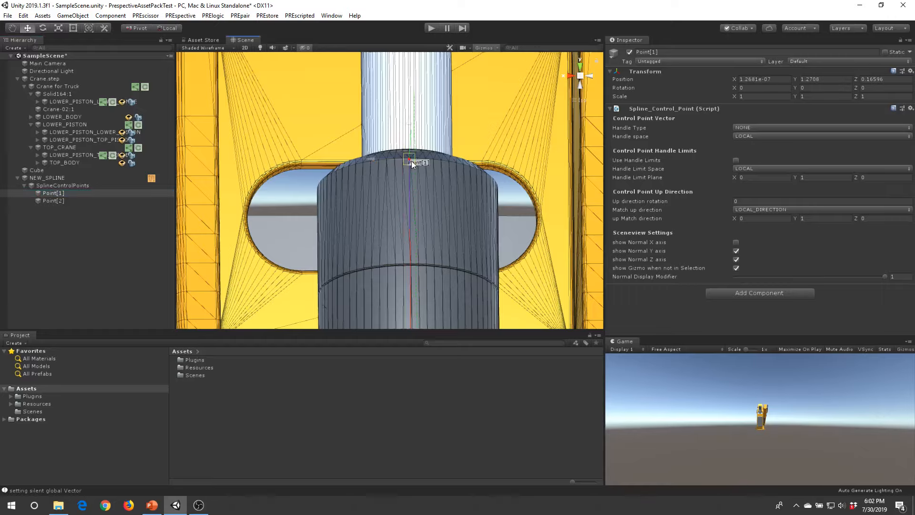
scroll(418, 200, down, 3)
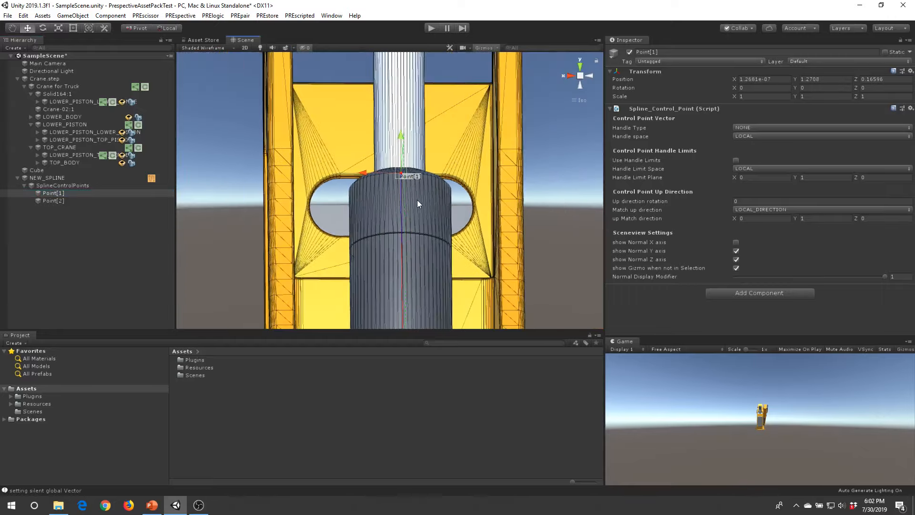
alt+drag(417, 201, 286, 217)
click(74, 201)
click(73, 186)
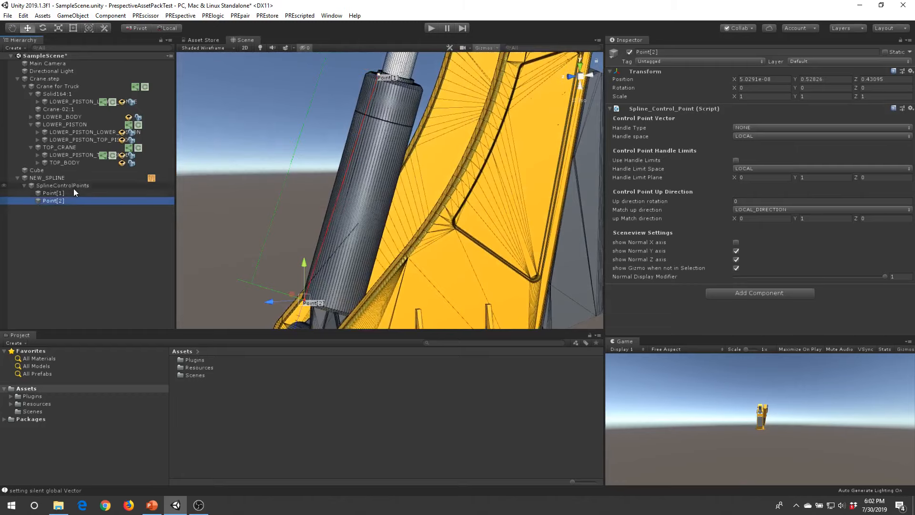
Turn off the Z-axis normal display for spline control points Point[1] and Point[2]
click(51, 194)
alt+drag(271, 143, 410, 172)
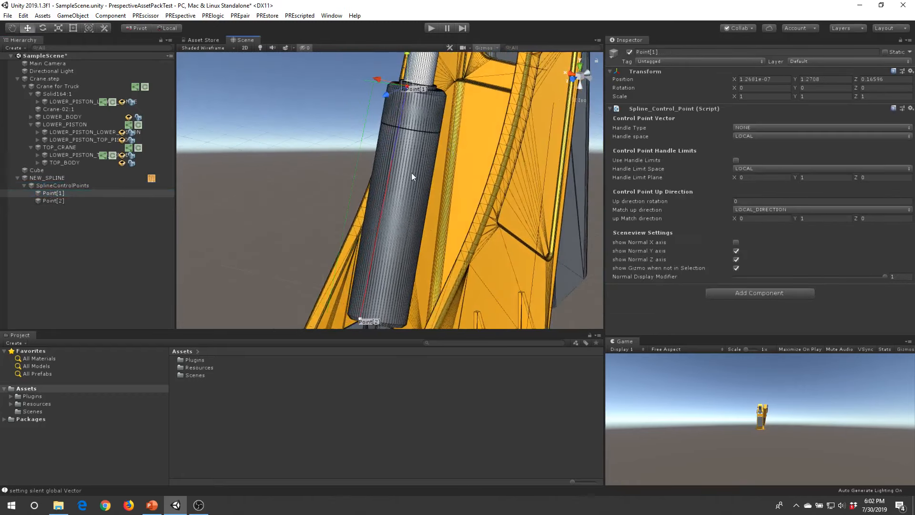
scroll(432, 188, down, 3)
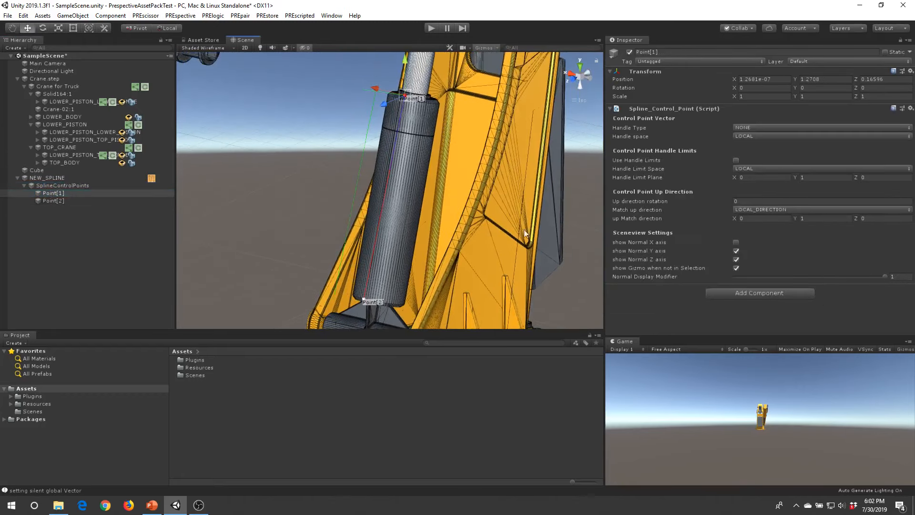
click(736, 260)
click(61, 202)
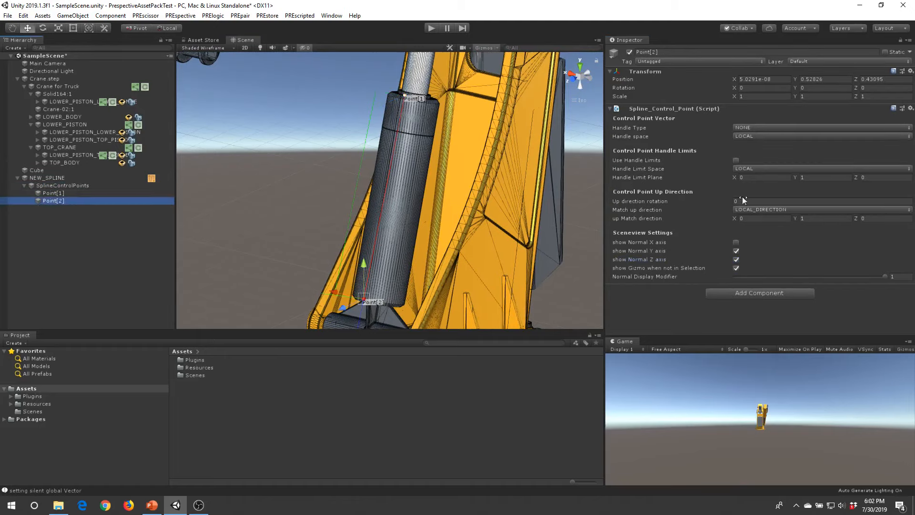
click(735, 260)
alt+drag(406, 245, 433, 185)
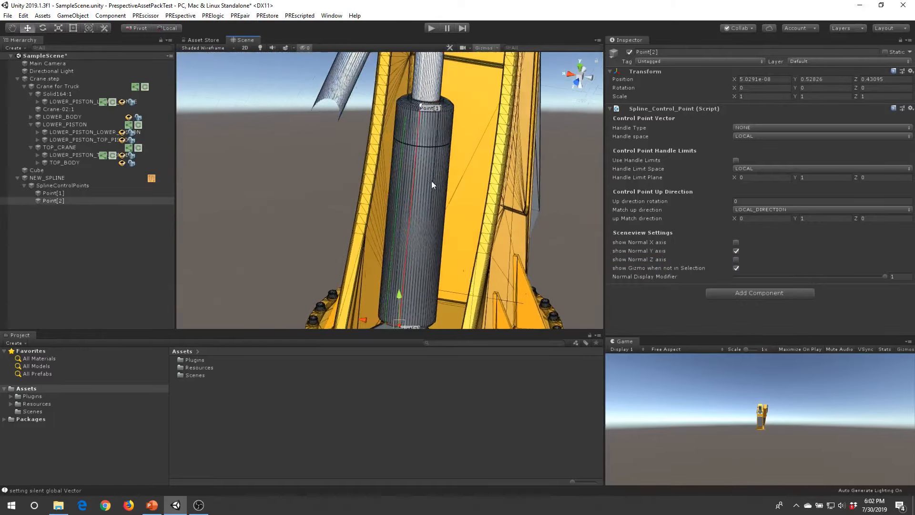
Shift Point[1] slightly forward on the piston cylinder's upper rim, to about Y 1.270, Z 0.205
scroll(433, 185, up, 4)
click(82, 193)
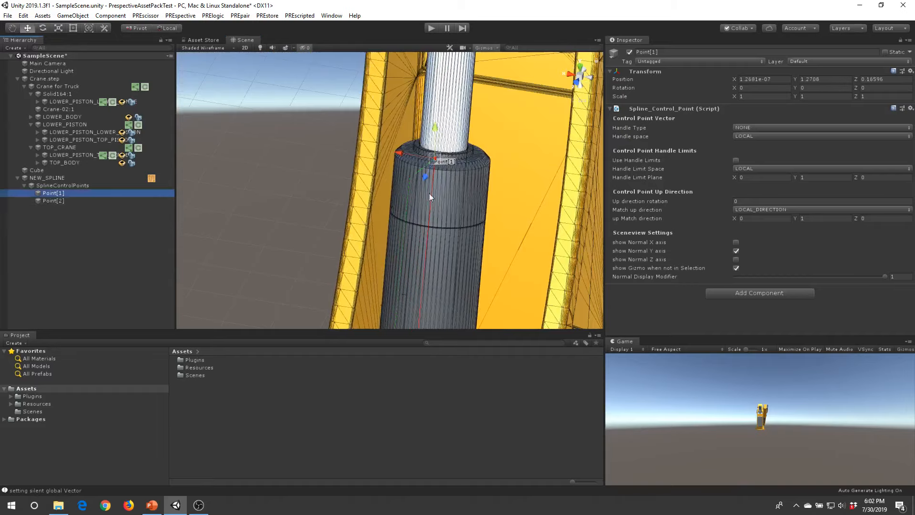
drag(434, 164, 430, 170)
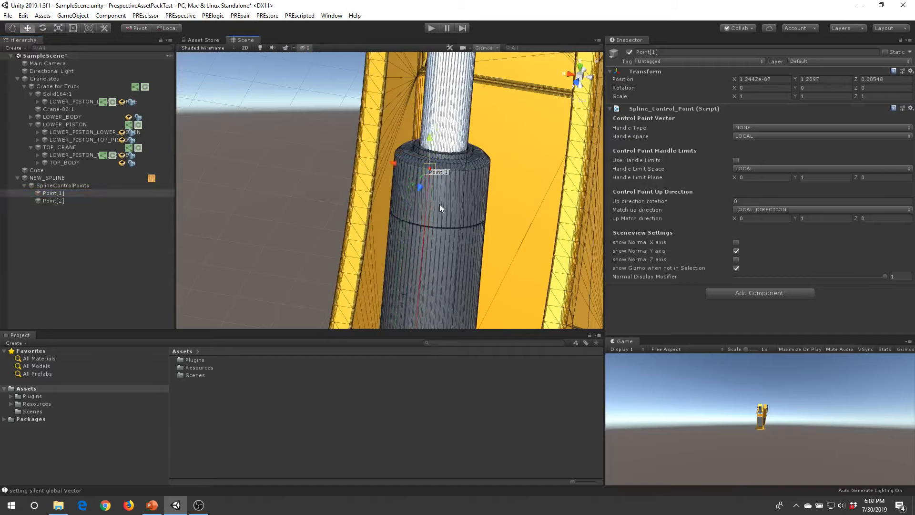
Examine the spline's alignment with the piston cylinder from the front and from the side
scroll(448, 247, down, 3)
scroll(449, 249, down, 2)
middle_drag(449, 248, 481, 183)
alt+drag(482, 183, 524, 164)
click(591, 75)
click(568, 77)
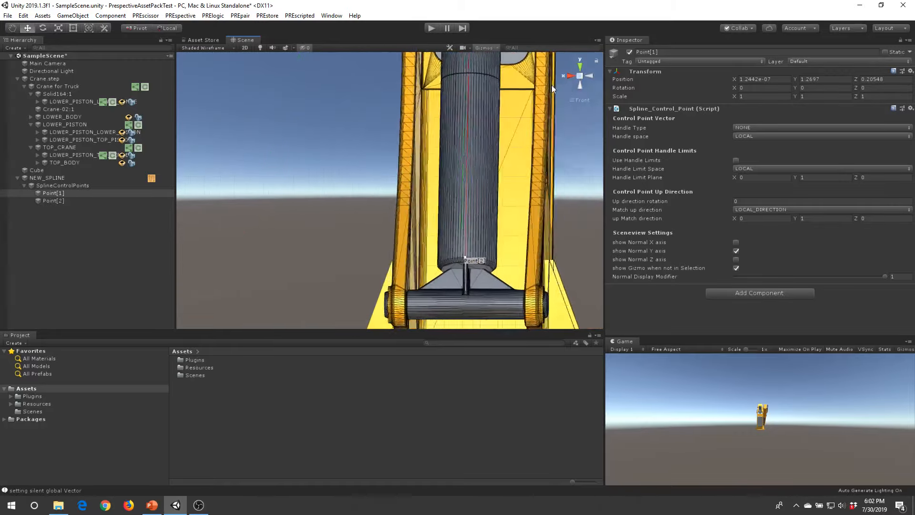
middle_drag(482, 136, 432, 198)
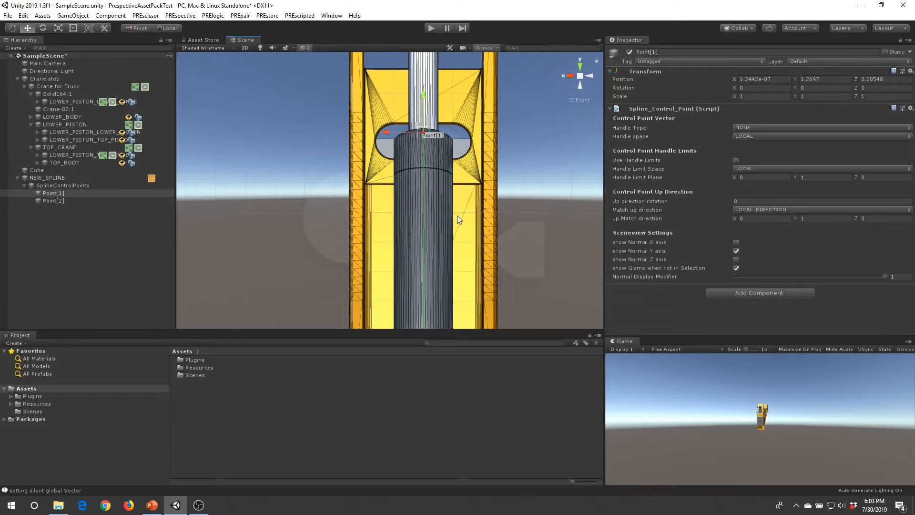
alt+drag(451, 237, 308, 285)
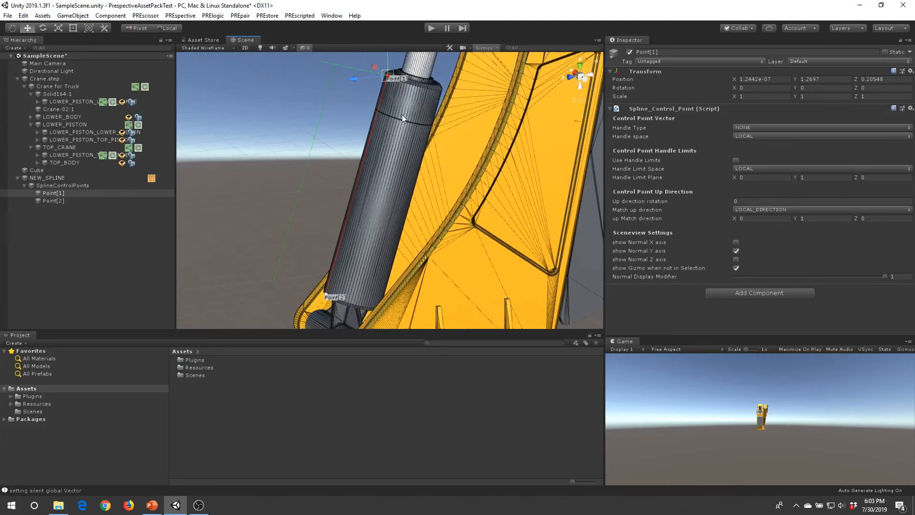
alt+drag(344, 164, 289, 170)
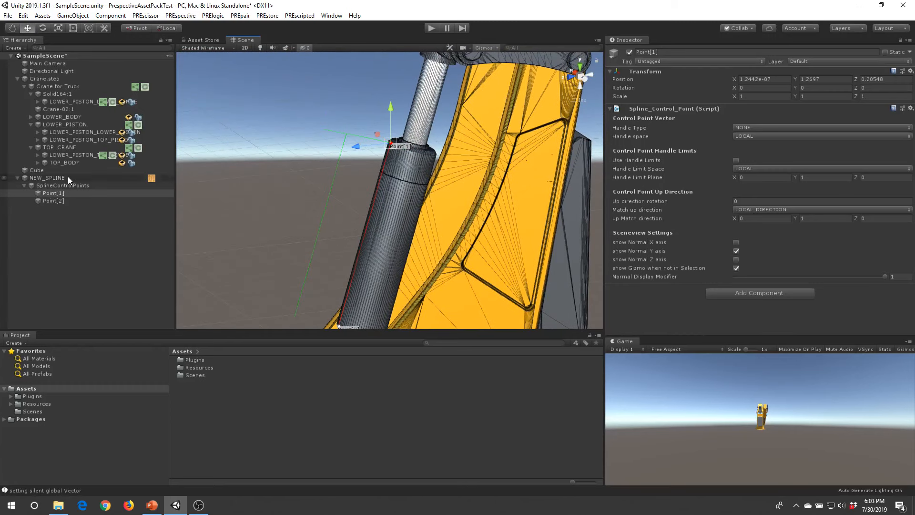
Collapse NEW_SPLINE and make it a child of LOWER_PISTON
click(31, 178)
click(17, 178)
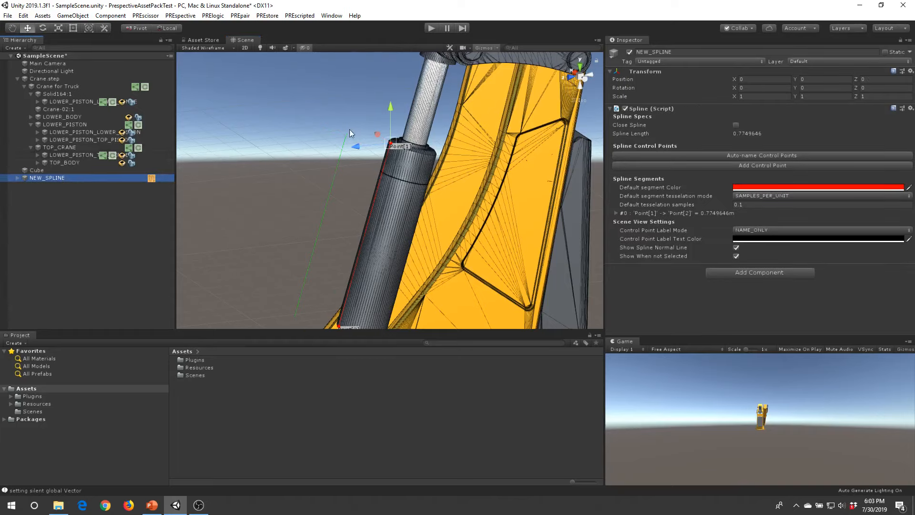
click(394, 188)
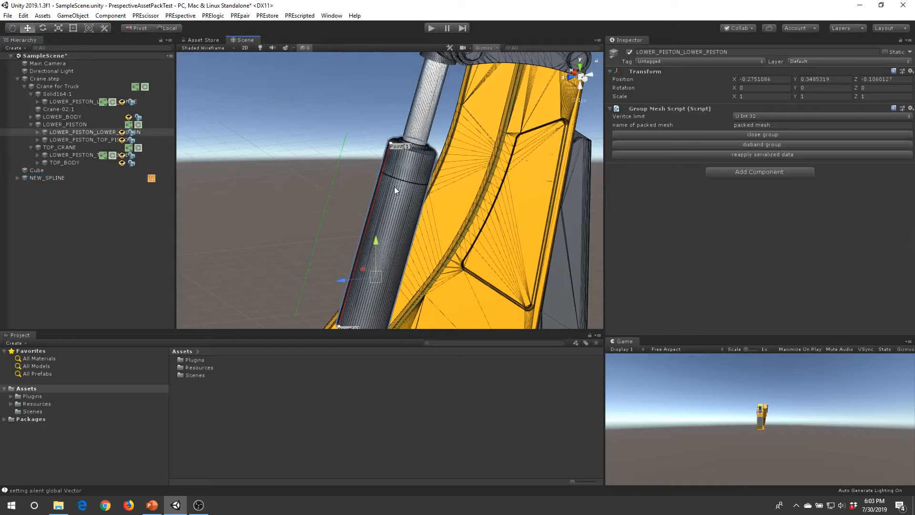
click(47, 177)
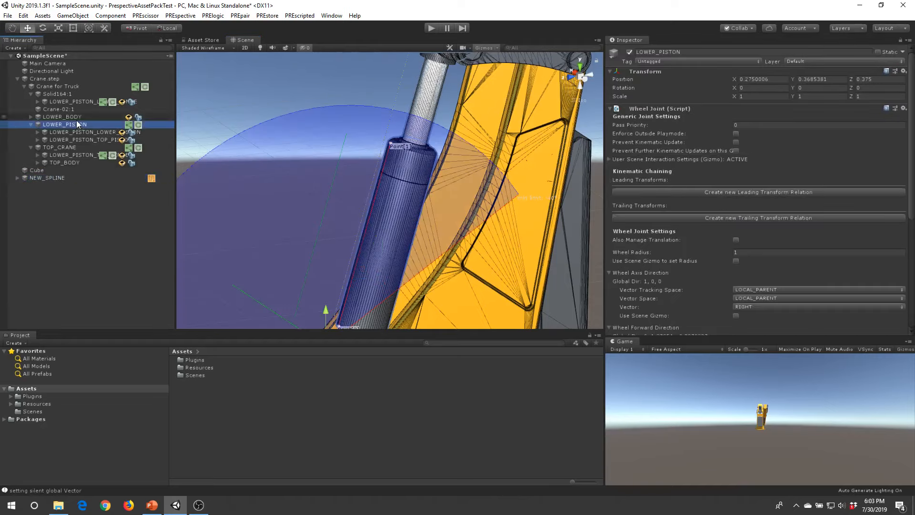
click(50, 178)
drag(51, 177, 68, 124)
middle_drag(384, 188, 390, 151)
mouse_move(302, 193)
right_down()
mouse_move(306, 200)
mouse_move(236, 228)
mouse_move(306, 207)
right_up()
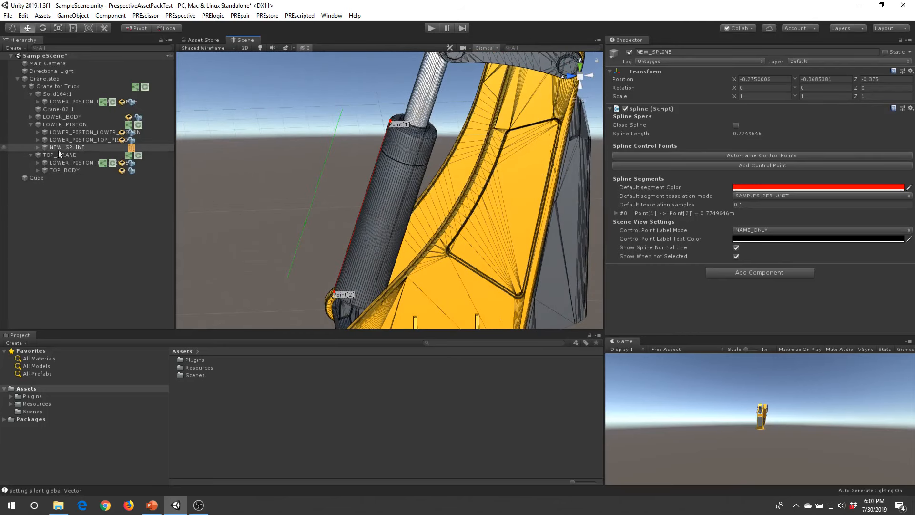
Inspect control points Point[1] and Point[2] inside the nested NEW_SPLINE, and clear the selection
click(36, 149)
click(74, 163)
click(76, 169)
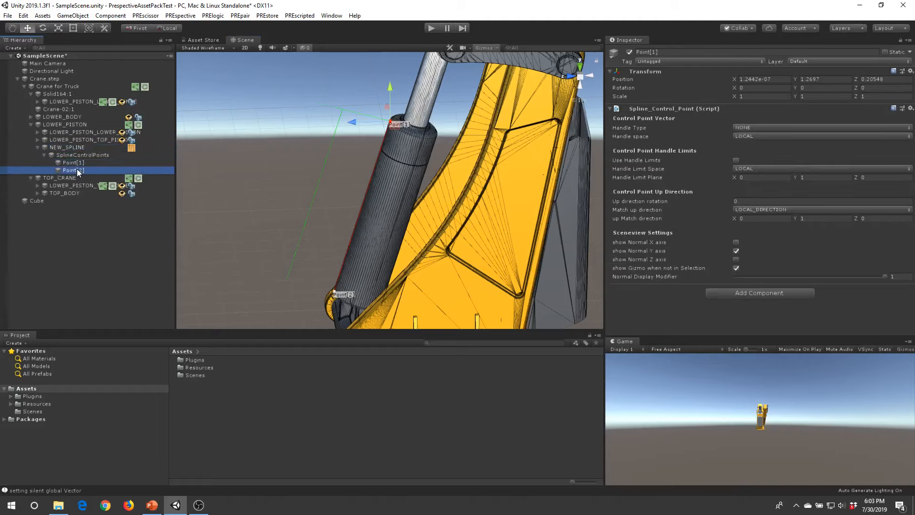
click(267, 167)
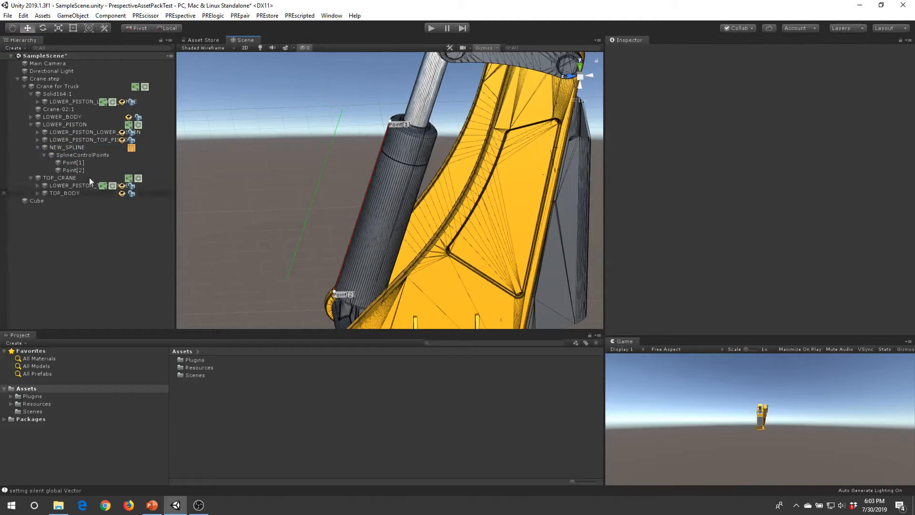
Collapse NEW_SPLINE and add a Basic Lockable Transform to it
click(58, 148)
click(38, 148)
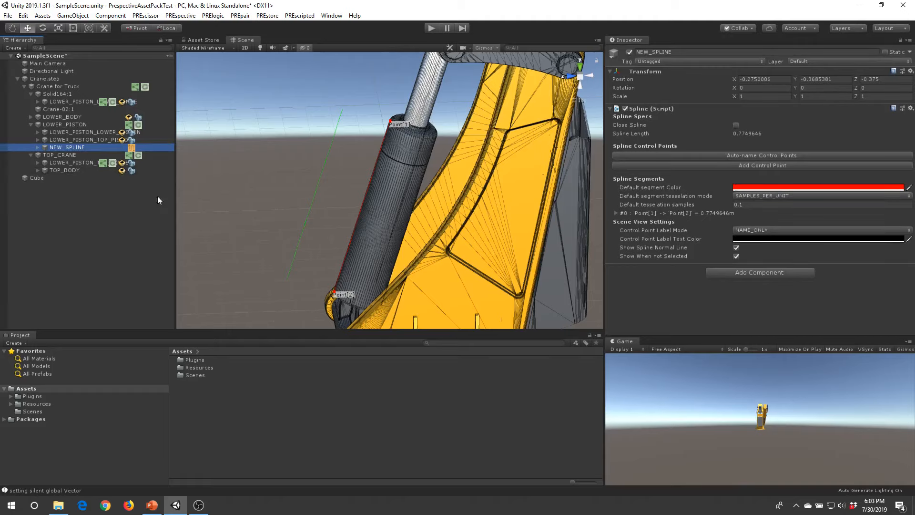
click(184, 17)
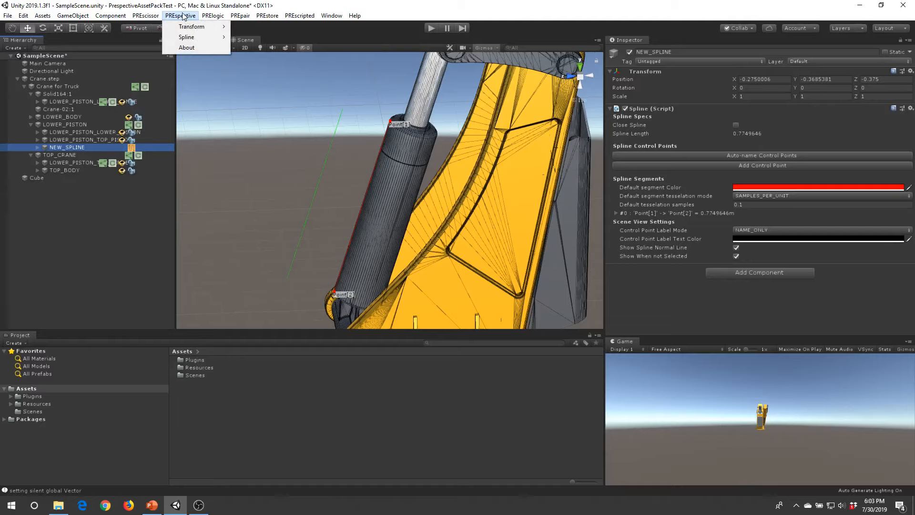
mouse_move(177, 24)
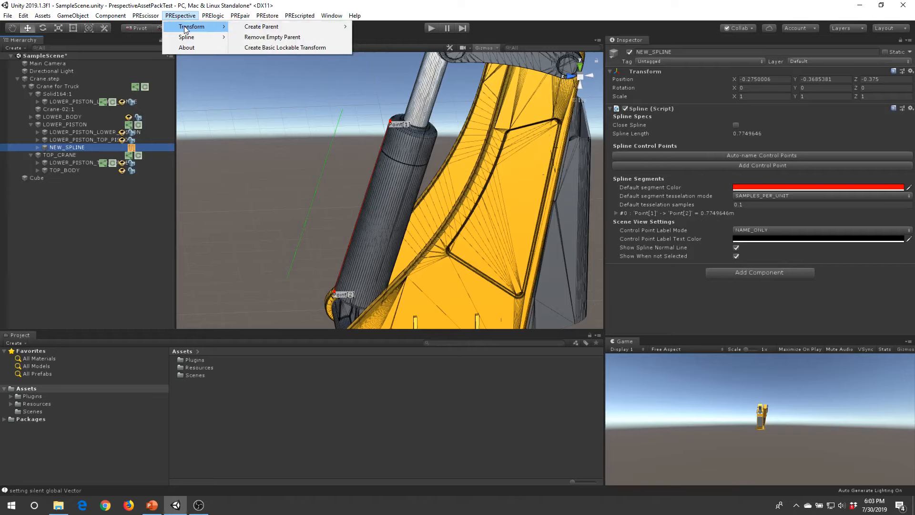
click(280, 49)
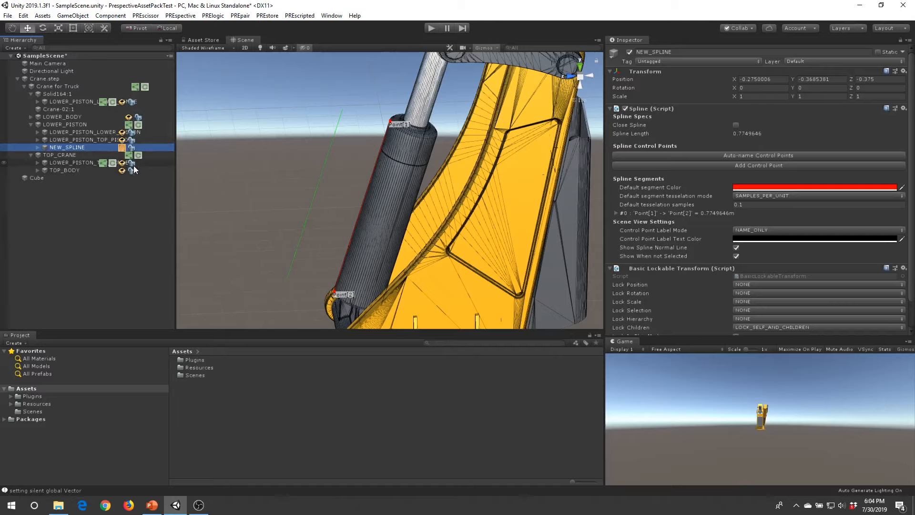
Set Lock Position, Lock Rotation and Lock Scale to LOCAL in NEW_SPLINE's Basic Lockable Transform
click(81, 171)
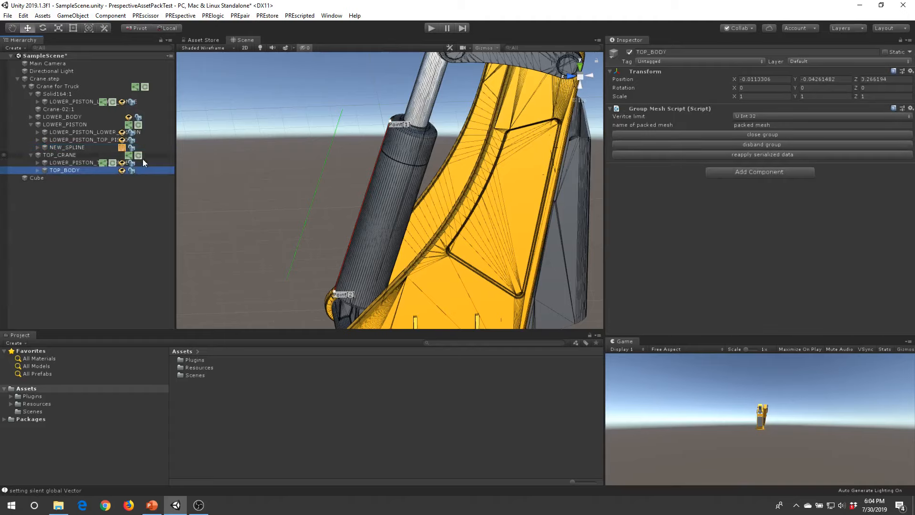
click(89, 149)
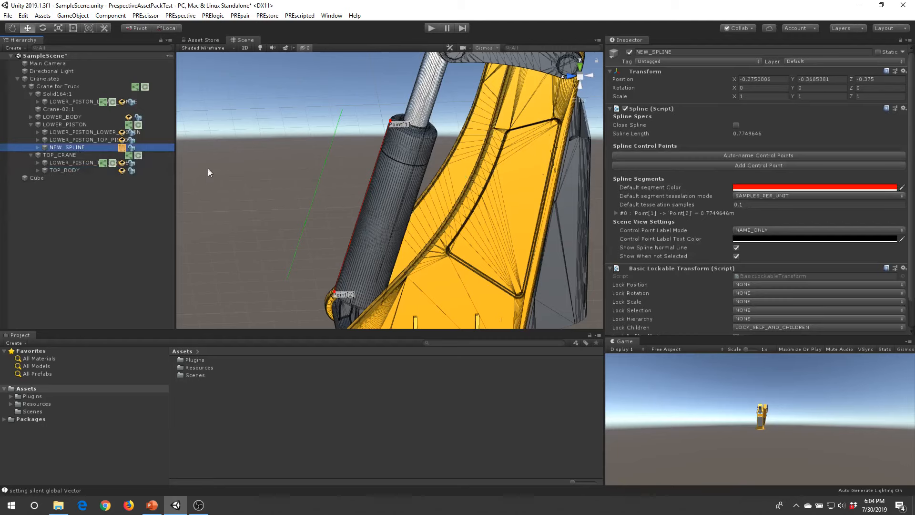
alt+drag(307, 166, 328, 171)
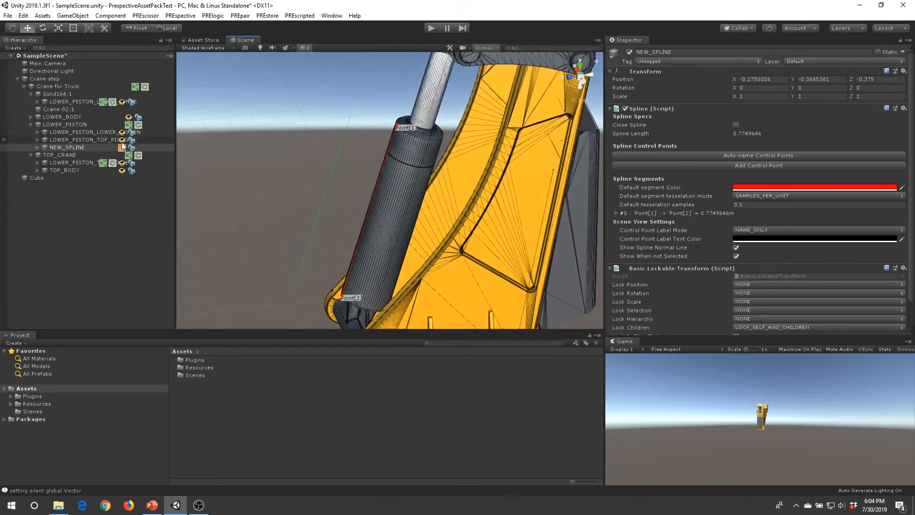
alt+drag(313, 177, 333, 189)
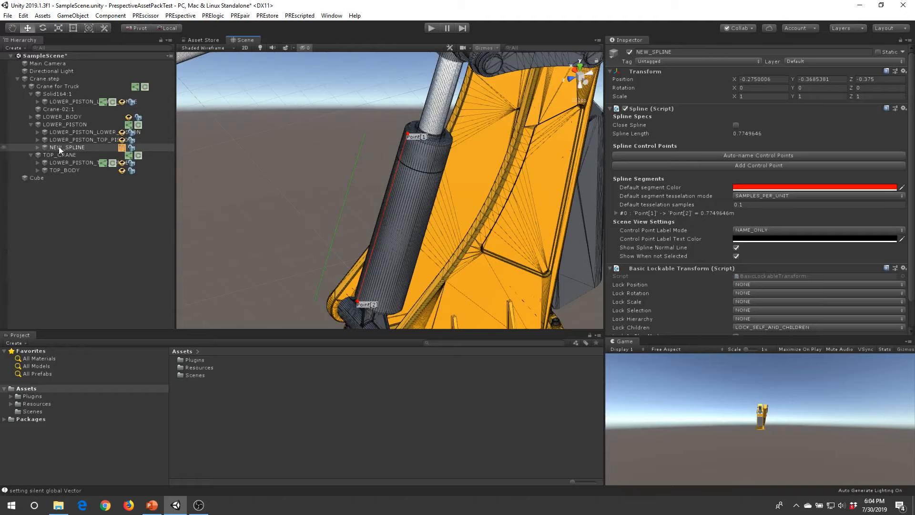
scroll(740, 235, down, 2)
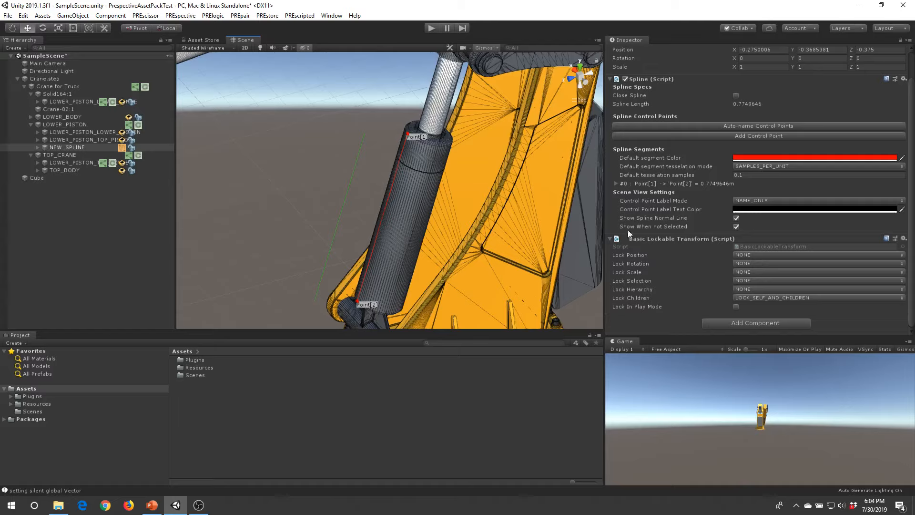
click(754, 254)
click(752, 275)
click(755, 264)
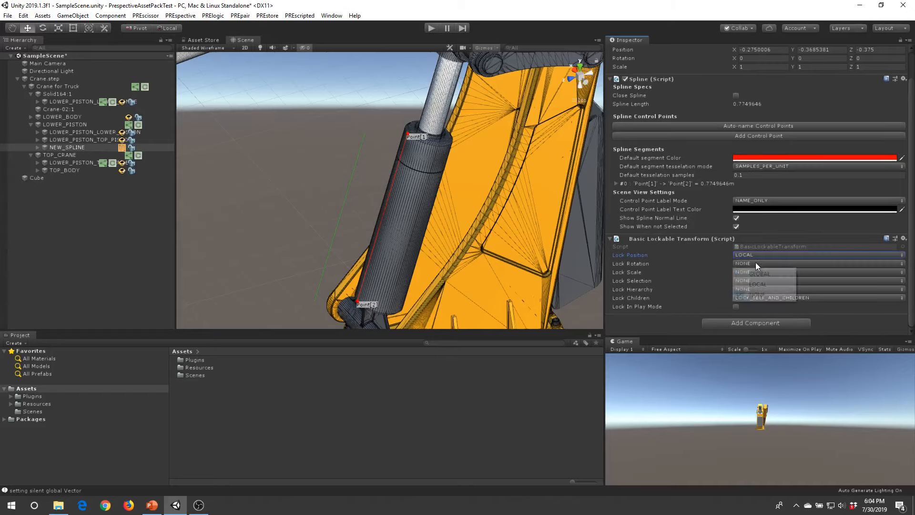
click(754, 283)
click(753, 273)
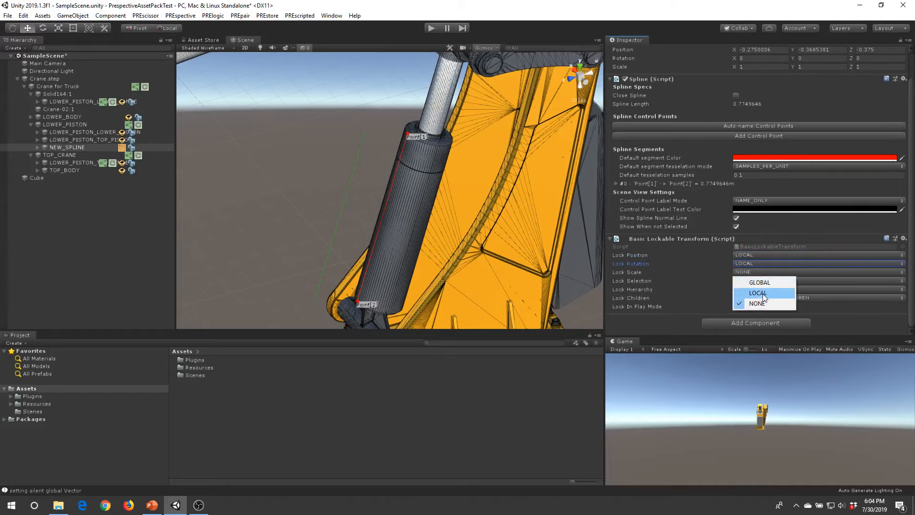
click(762, 294)
Set NEW_SPLINE's Lock Selection to SELECT_NOTHING_WHEN_MULTISELECTING and test it with a box selection around the piston cylinder
click(749, 280)
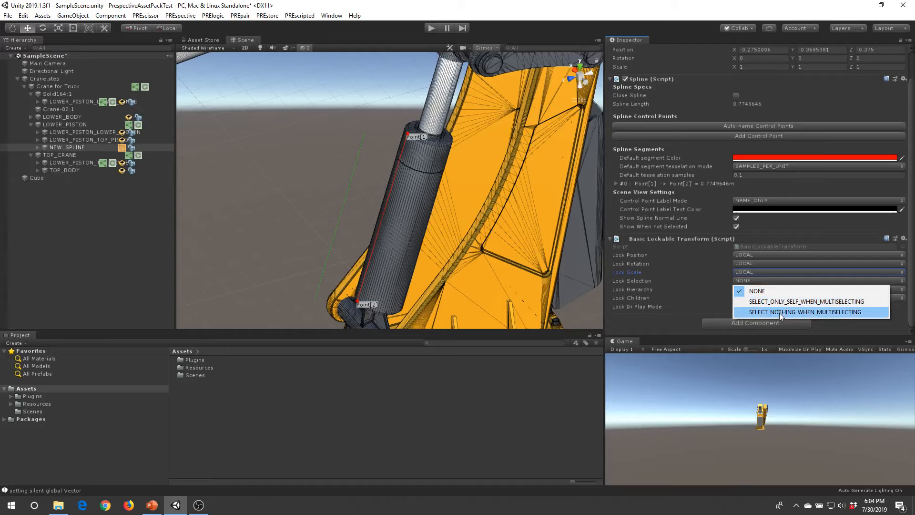
click(811, 313)
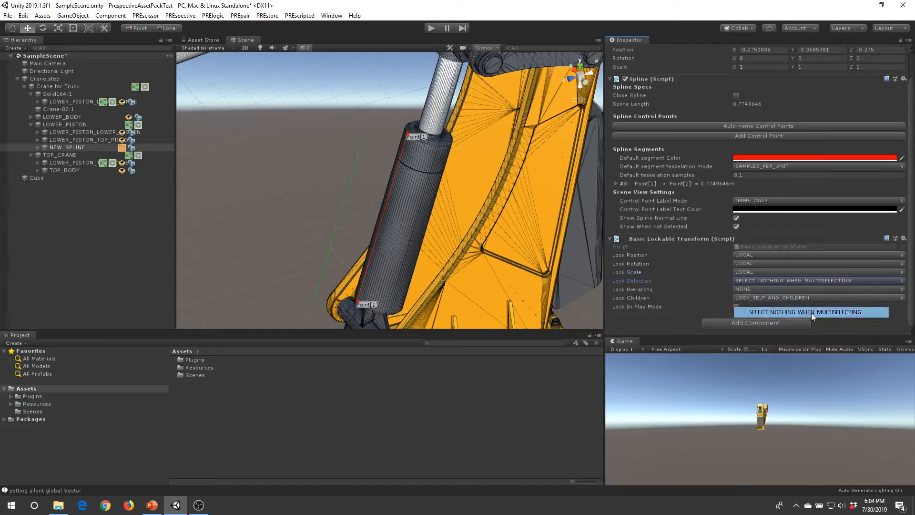
drag(267, 110, 464, 325)
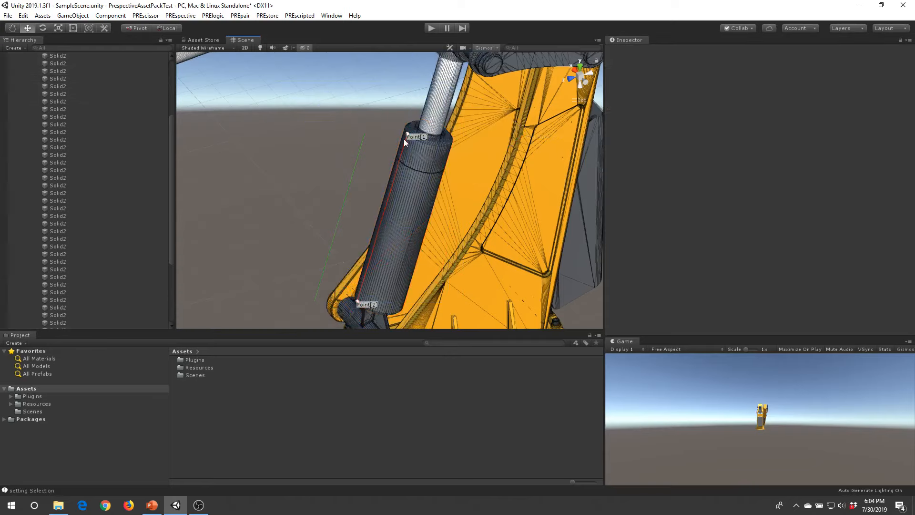
scroll(133, 139, up, 5)
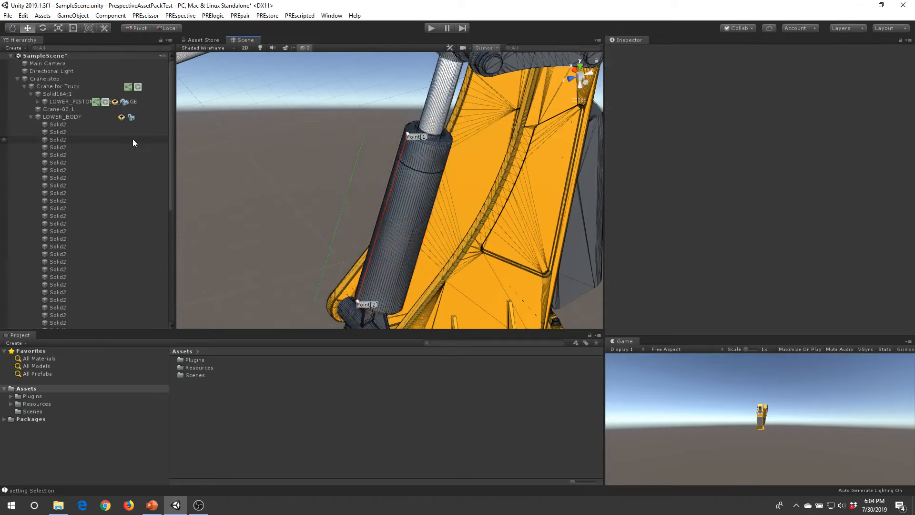
click(27, 117)
click(30, 117)
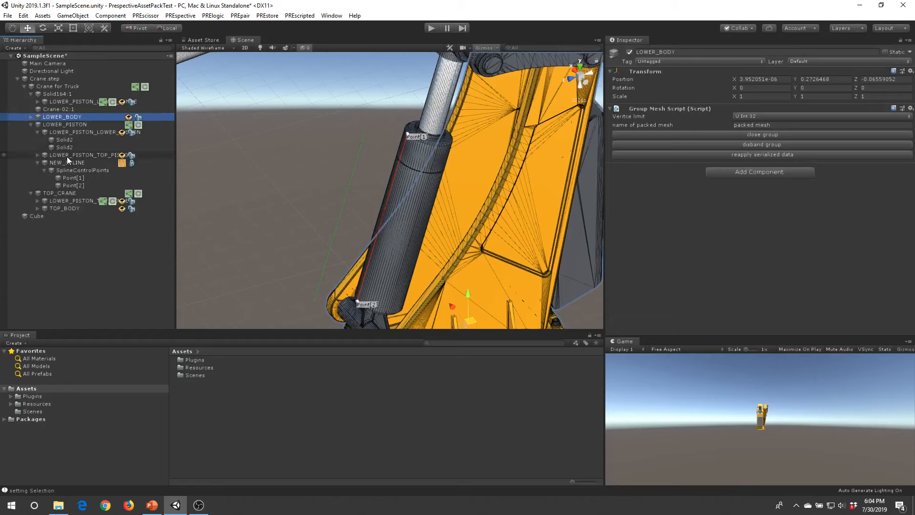
Keep NEW_SPLINE's Lock Children option at LOCK_SELF_AND_CHILDREN and clear the selection
click(109, 164)
scroll(778, 254, down, 2)
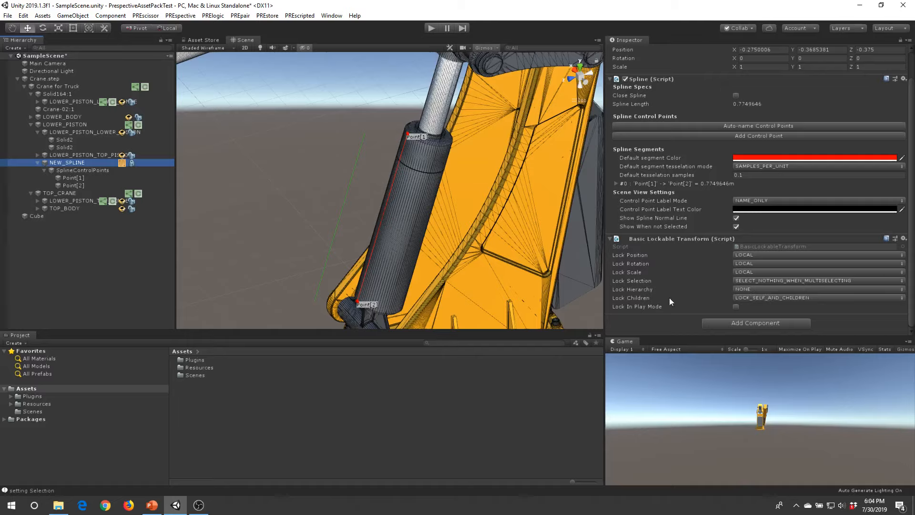
click(756, 297)
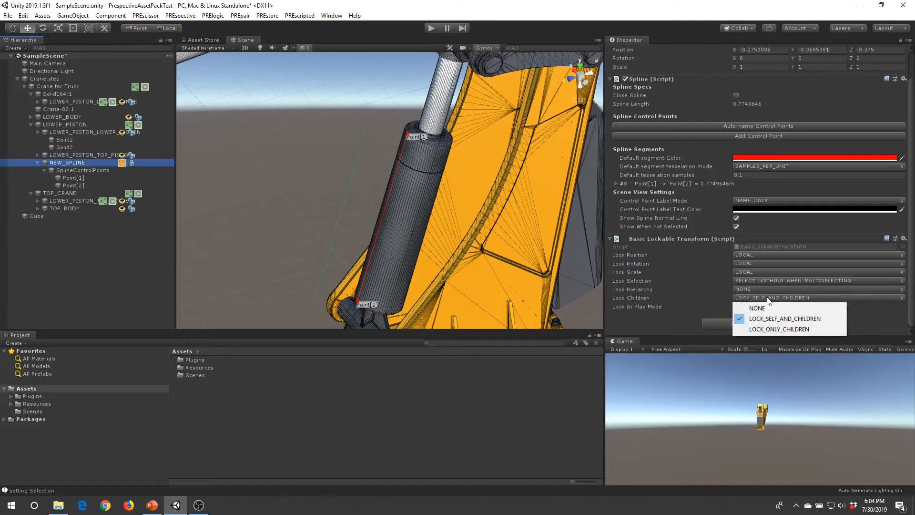
click(794, 318)
click(276, 138)
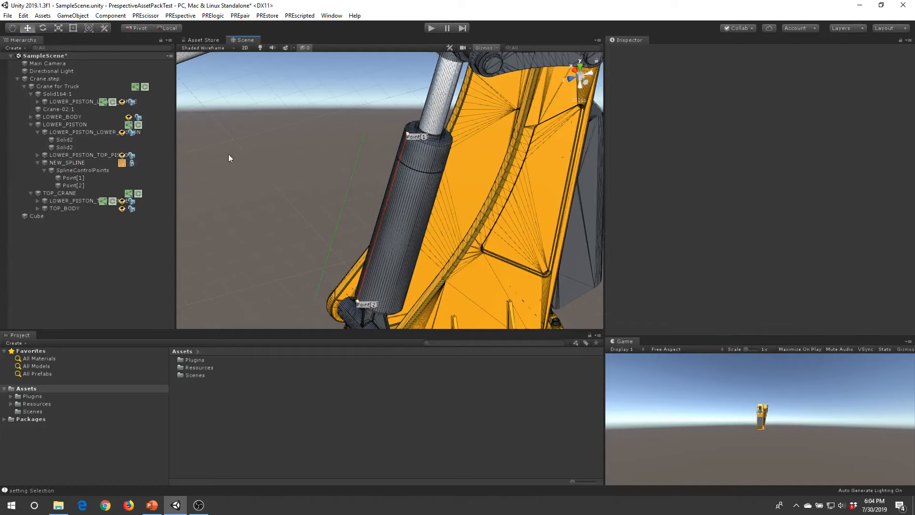
Test NEW_SPLINE's child lock by trying to select its Point[1] control point
click(70, 162)
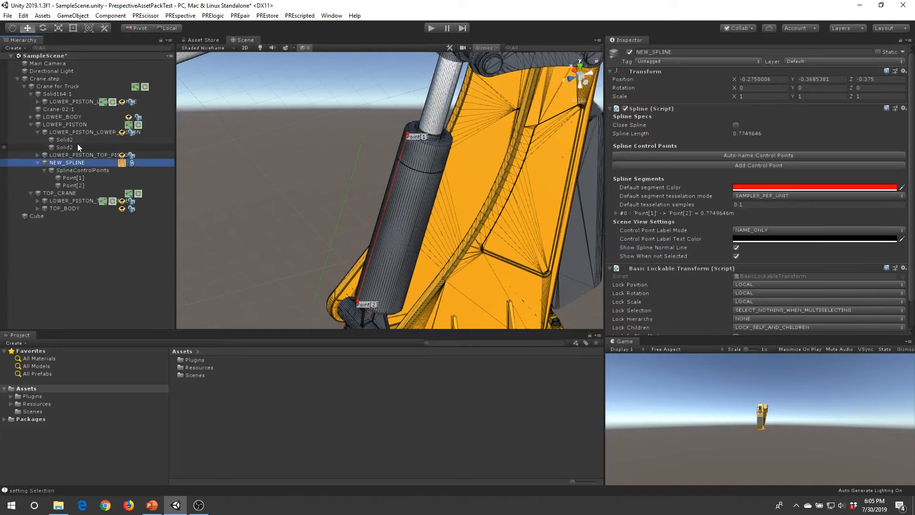
click(76, 179)
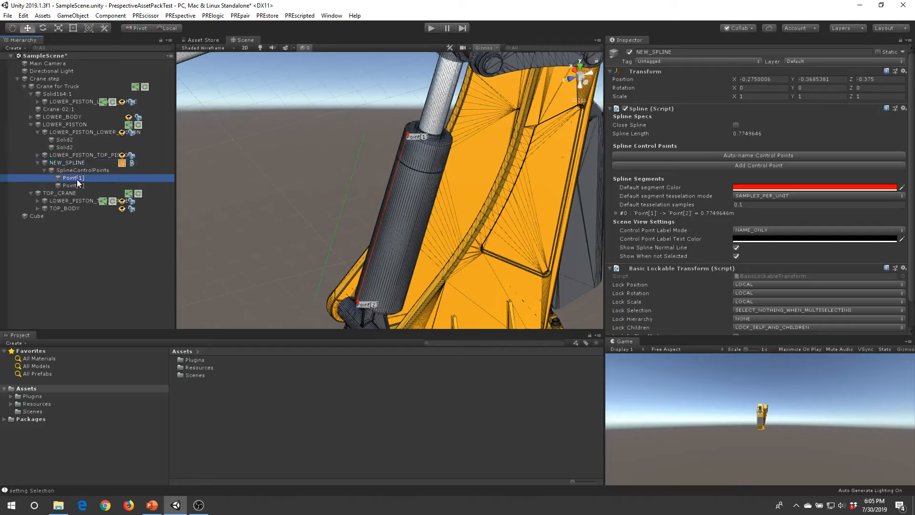
click(79, 180)
click(80, 179)
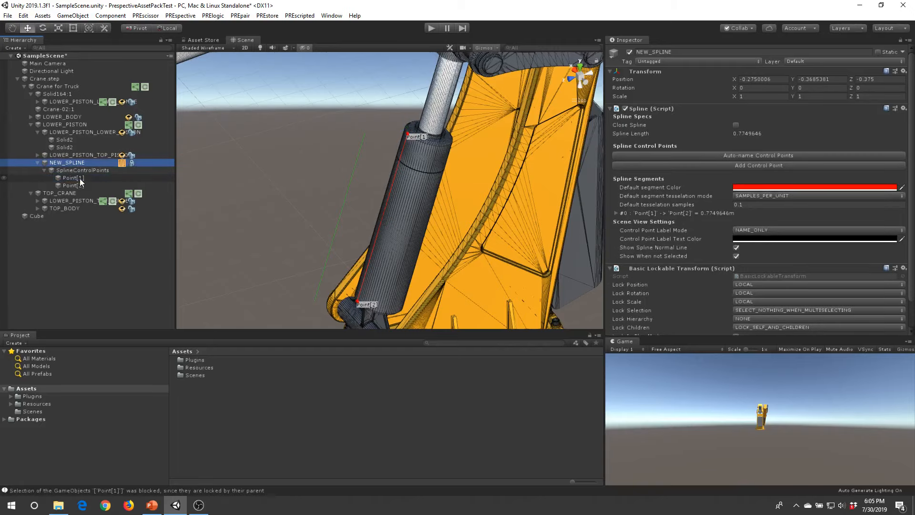
click(80, 180)
click(80, 180)
click(79, 179)
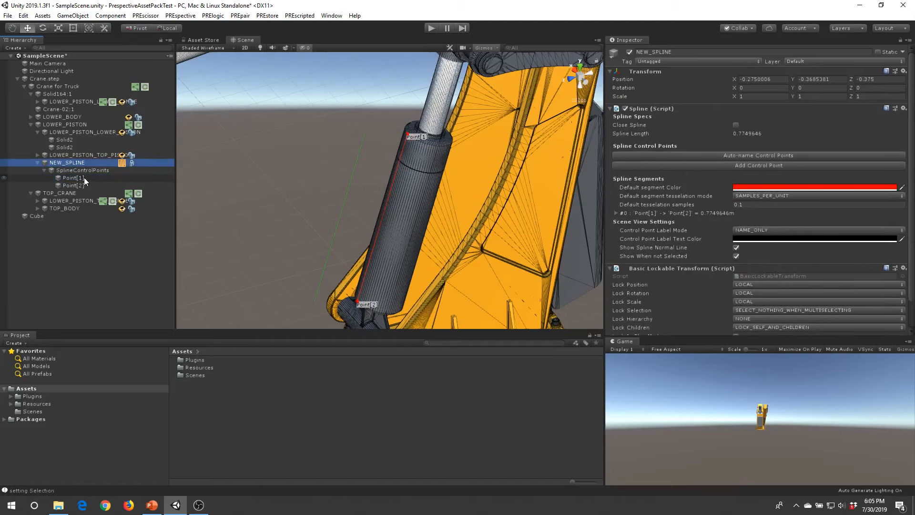
click(78, 178)
Open the Console, inspect the log entry about selecting Point[1], and try selecting that control point again
click(26, 490)
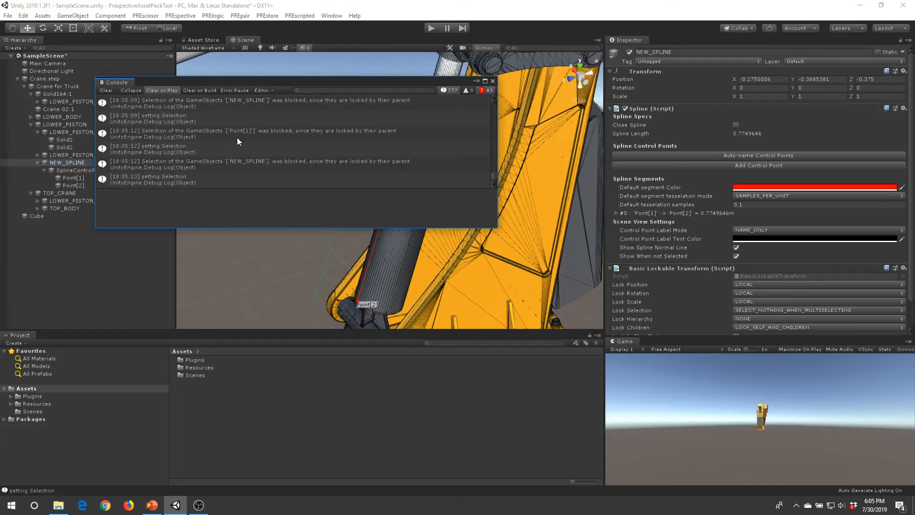
click(294, 134)
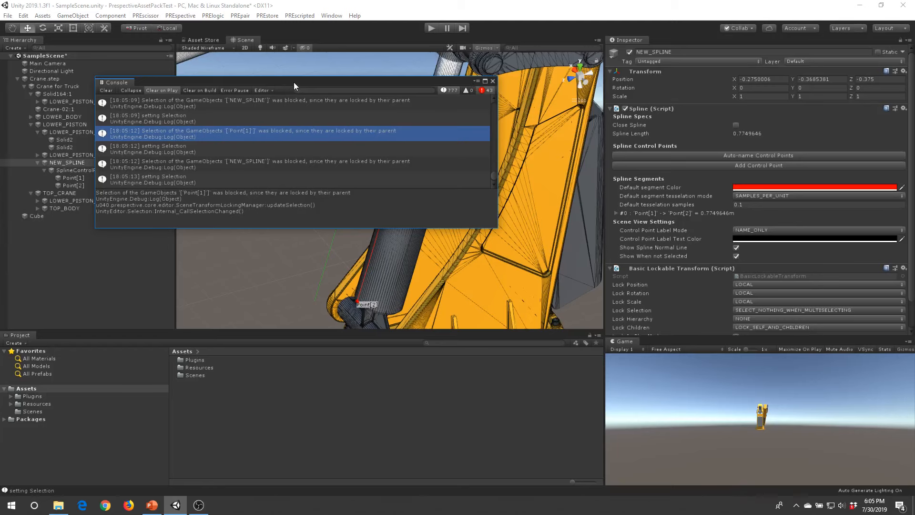
drag(294, 82, 337, 371)
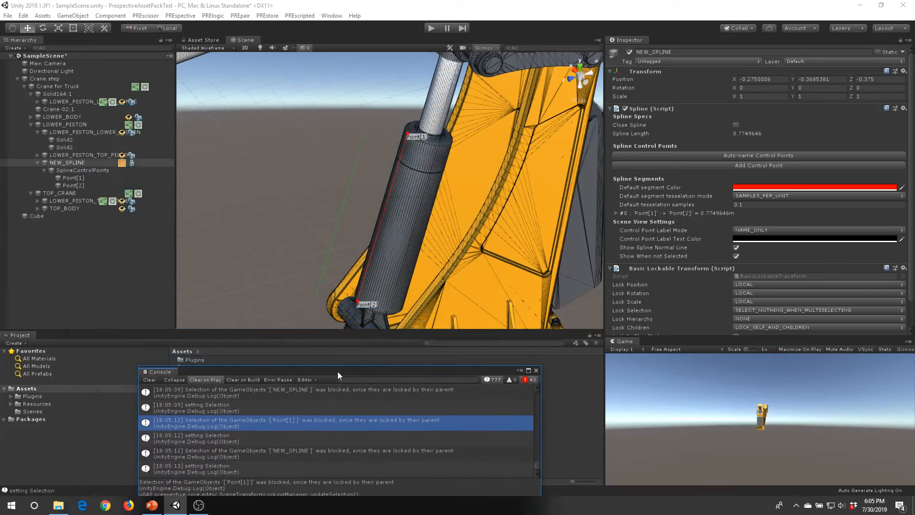
click(73, 178)
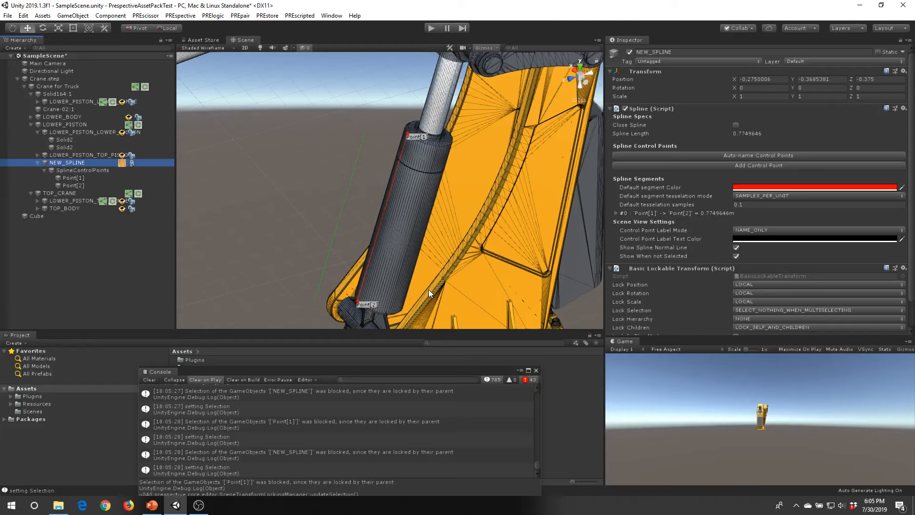
scroll(682, 283, down, 2)
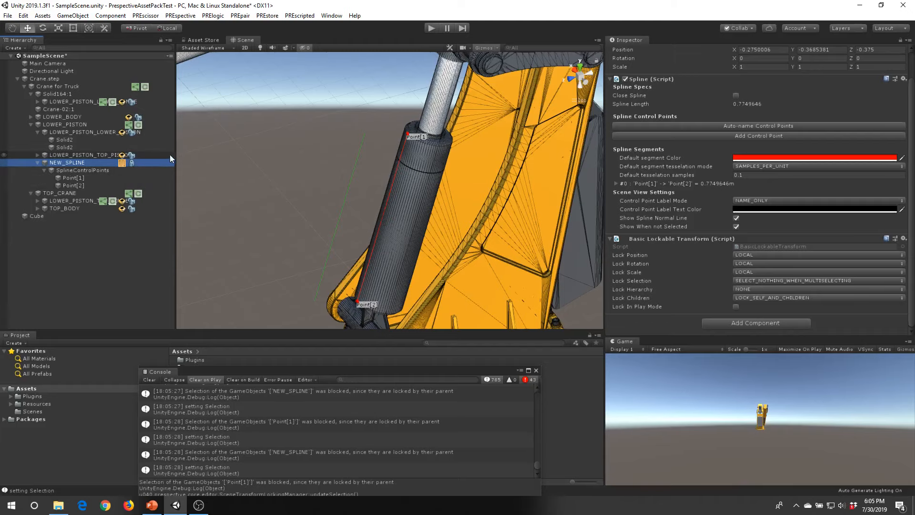
Widen the Hierarchy, dock the Console beside the Project window, and bring the project assets back into view
drag(176, 155, 212, 155)
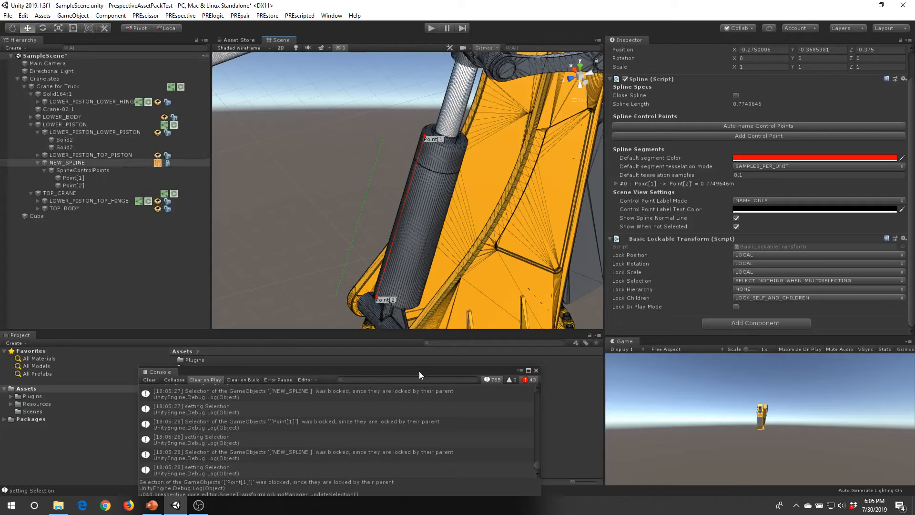
drag(153, 370, 58, 334)
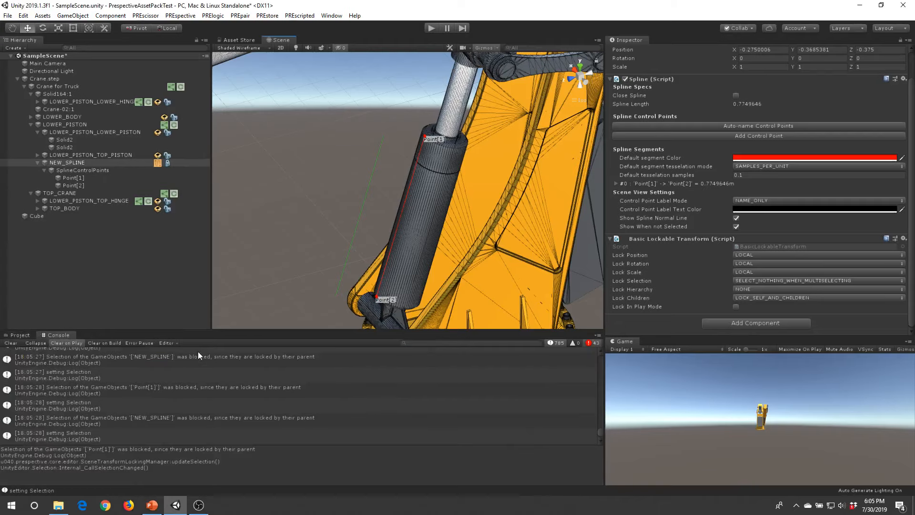
click(19, 335)
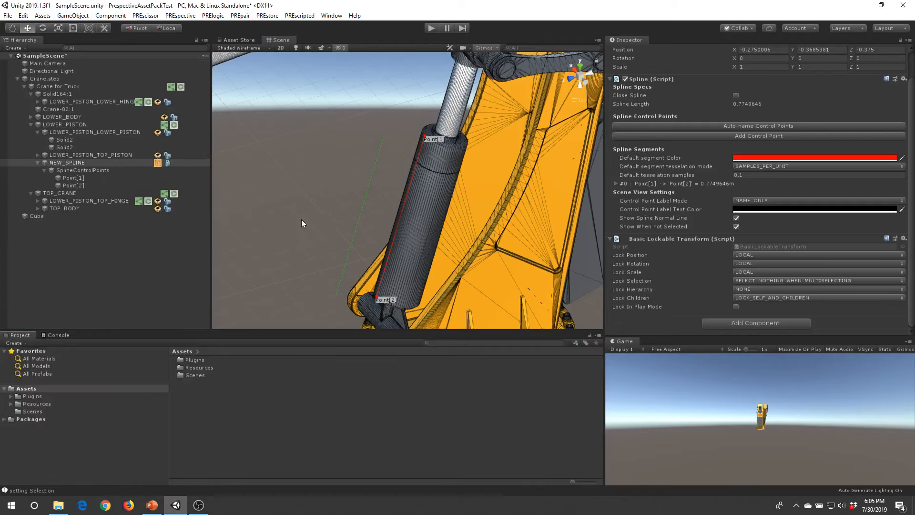
Collapse NEW_SPLINE in the hierarchy and clear the selection
click(38, 163)
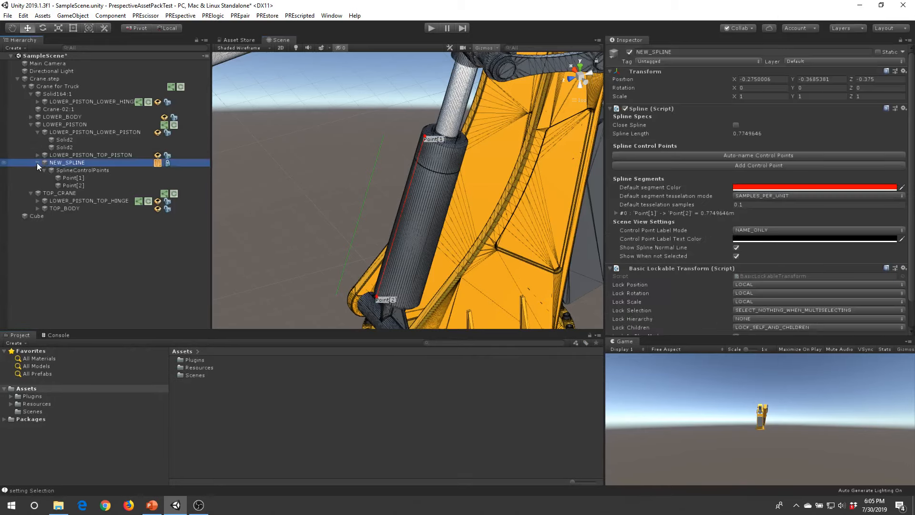
click(37, 163)
middle_drag(358, 170, 322, 185)
alt+drag(322, 185, 381, 170)
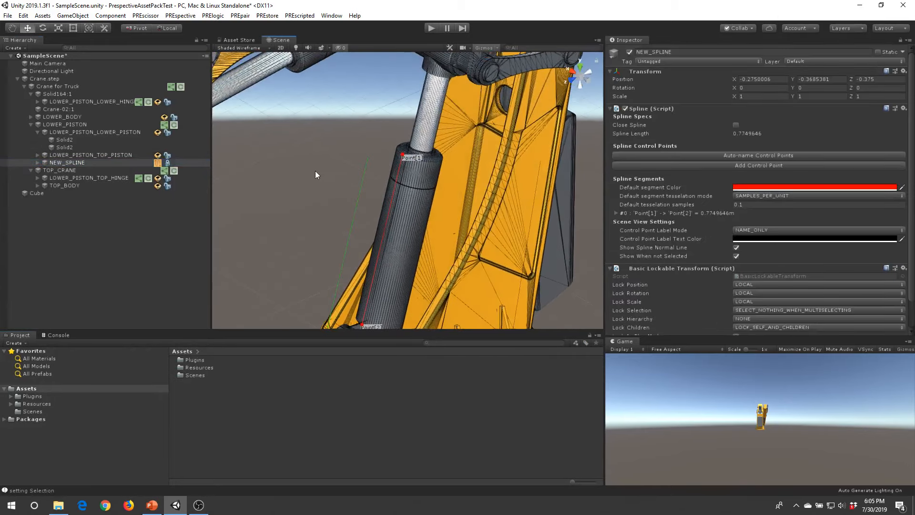
click(316, 173)
Add a kinematic Prismatic Joint to LOWER_PISTON_TOP_PISTON
click(64, 124)
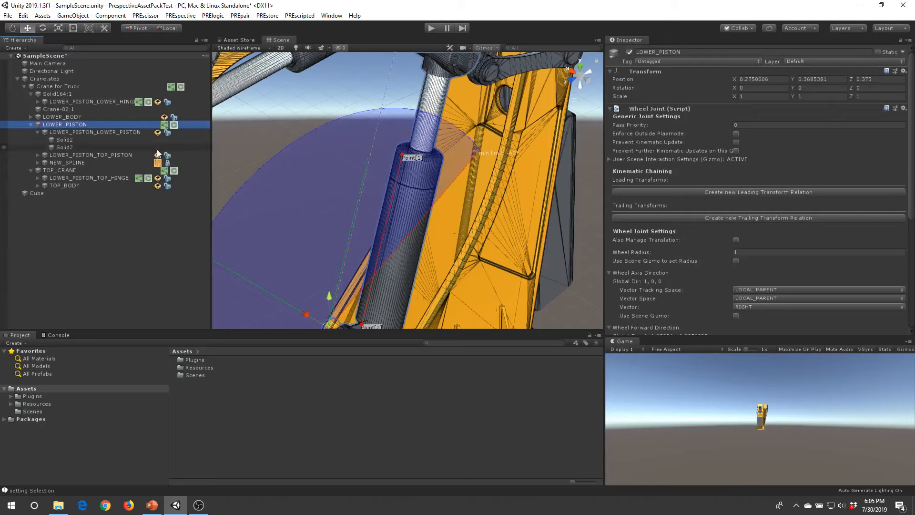
click(86, 133)
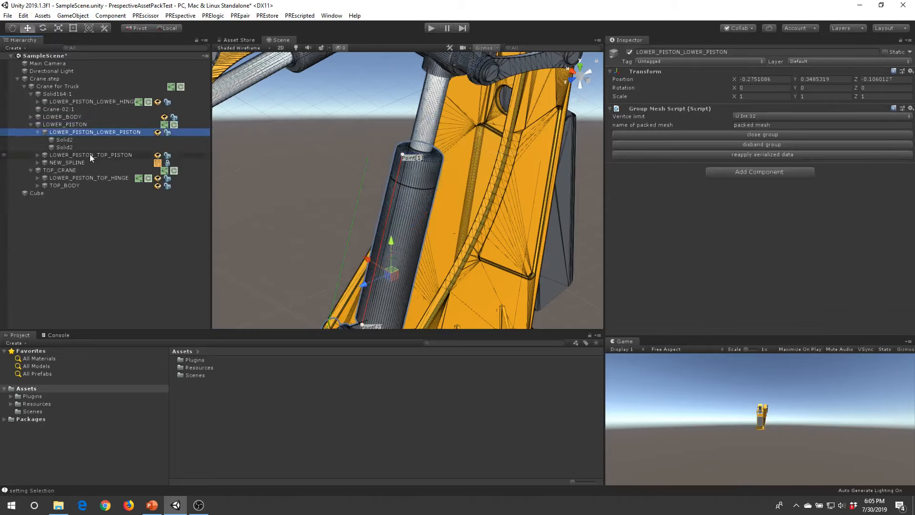
click(90, 153)
scroll(356, 239, up, 5)
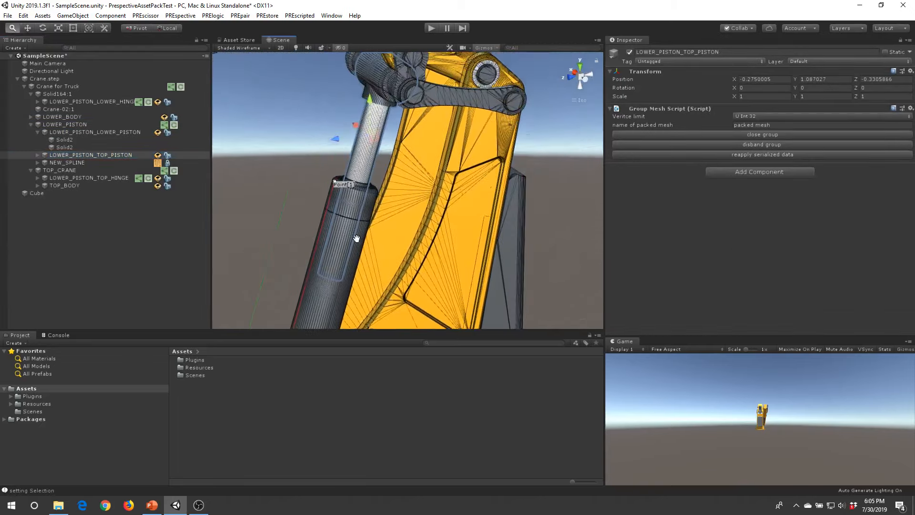
alt+right_drag(356, 238, 379, 228)
middle_drag(378, 227, 396, 254)
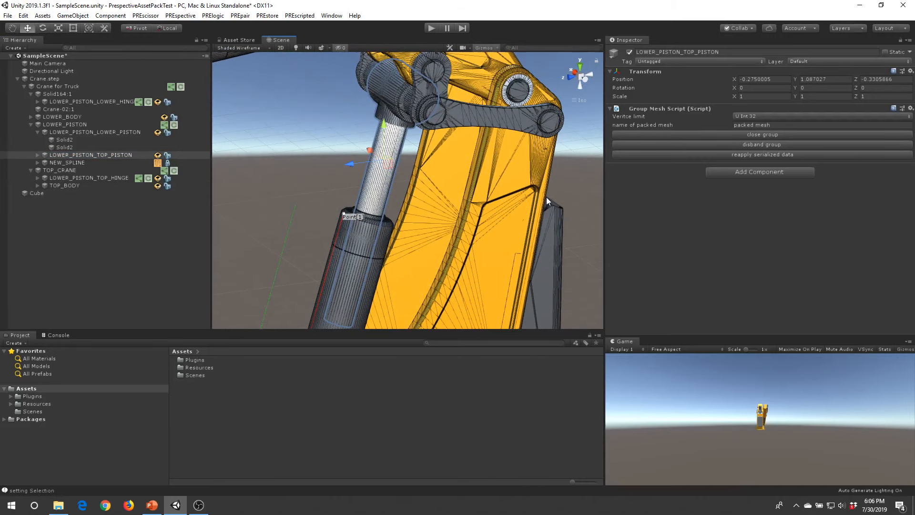
click(747, 172)
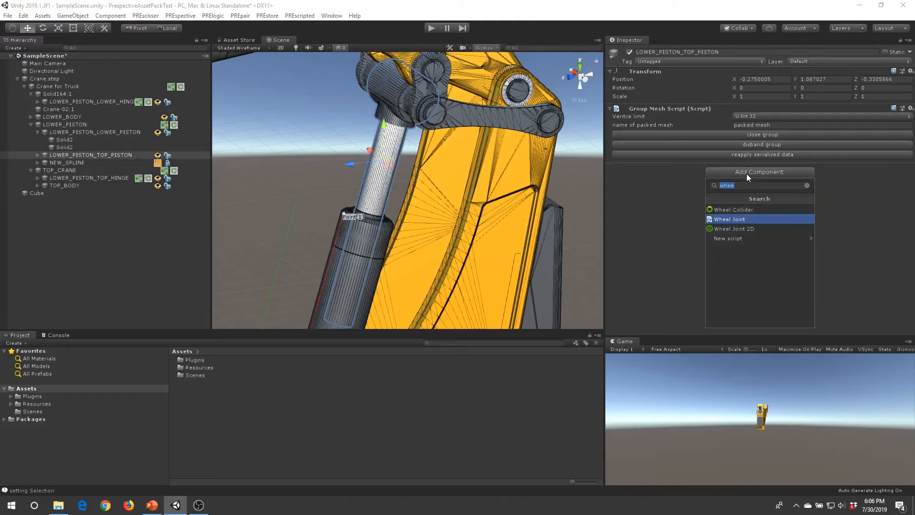
click(267, 15)
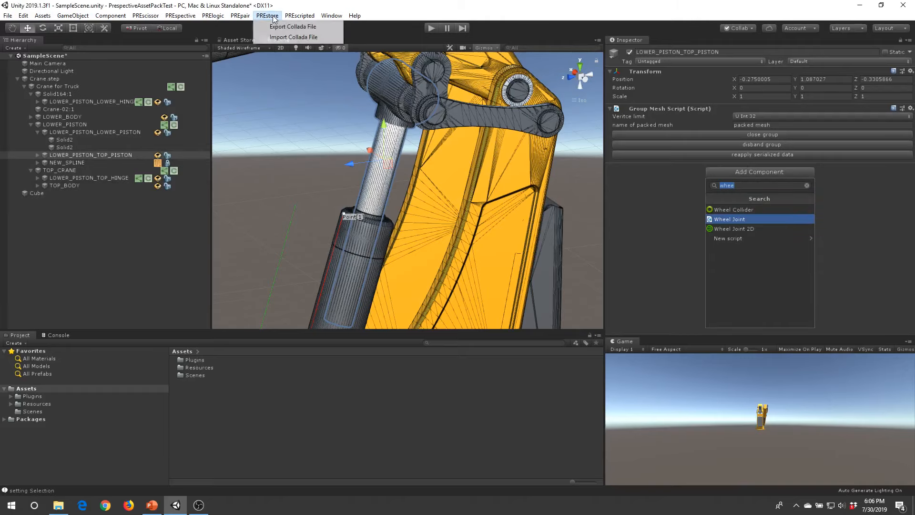
mouse_move(260, 37)
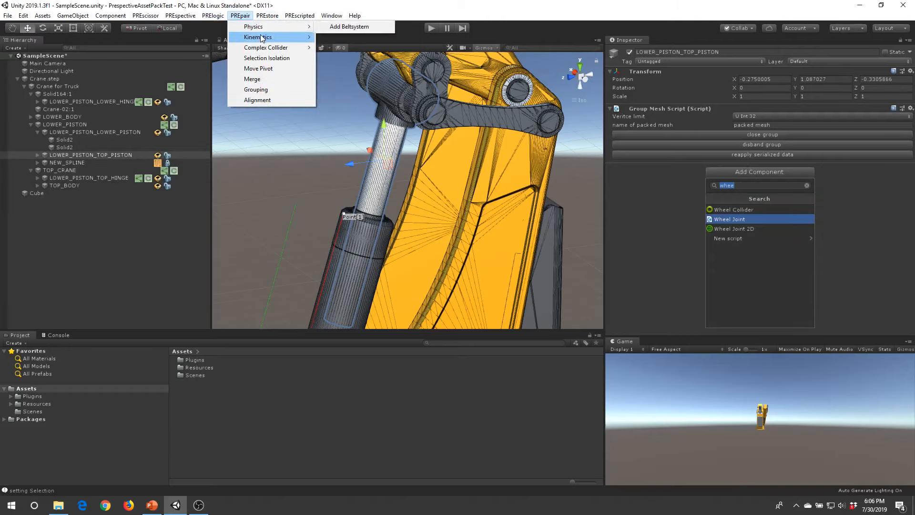
click(366, 58)
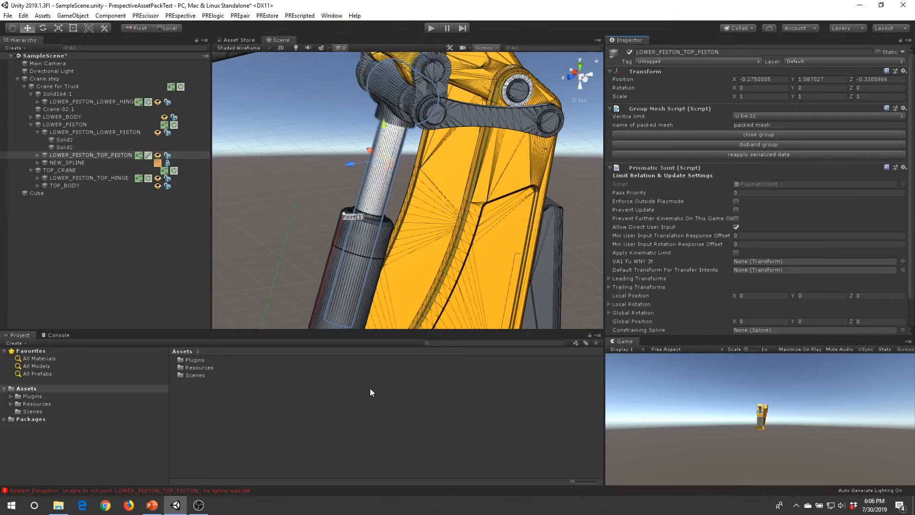
Assign NEW_SPLINE as the Prismatic Joint's Constraining Spline and enable Enforce Outside Playmode
scroll(673, 217, down, 2)
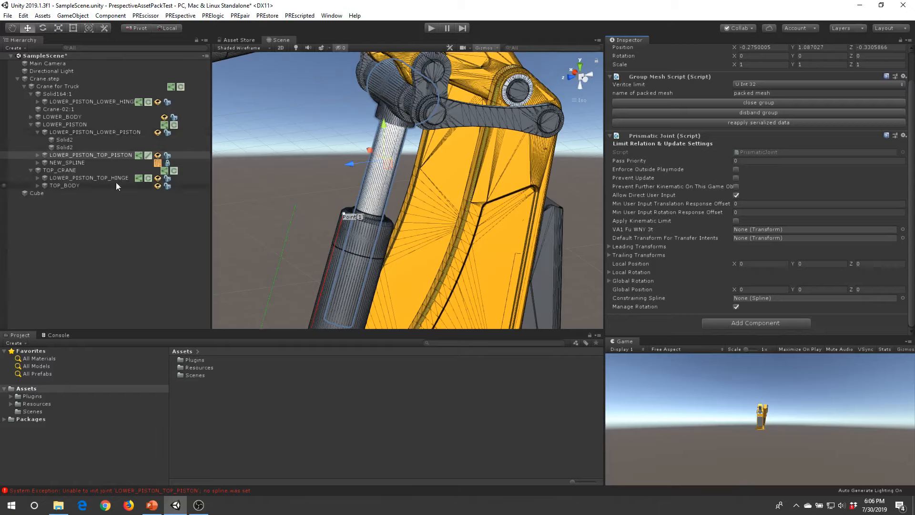
drag(87, 163, 761, 300)
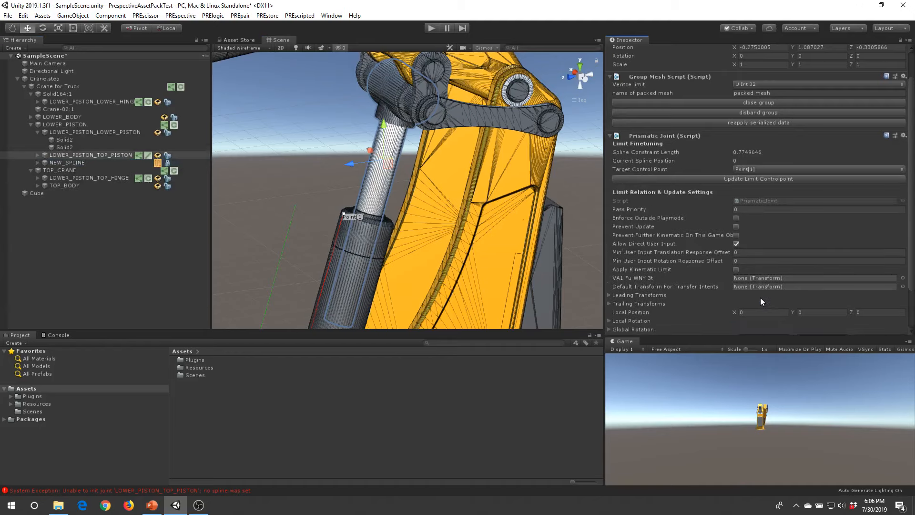
scroll(757, 214, down, 2)
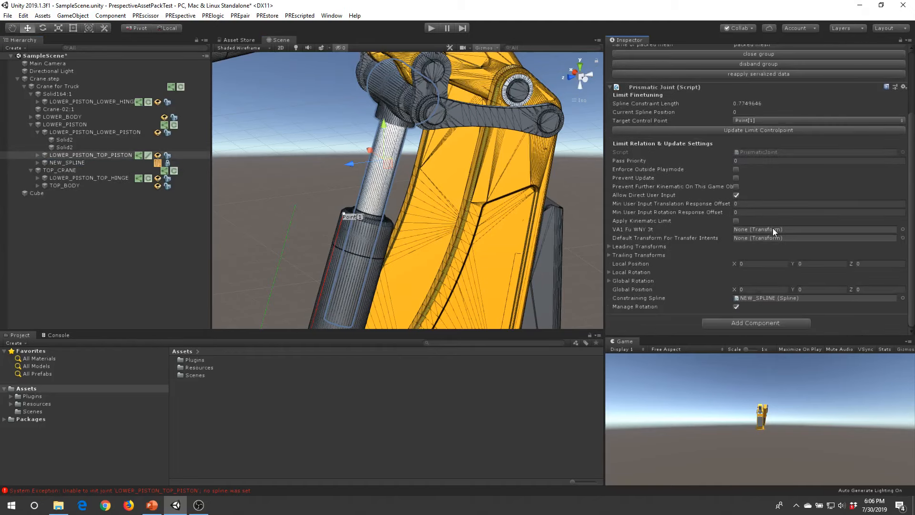
click(736, 169)
Examine LOWER_PISTON_TOP_PISTON's fit in the lower cylinder from several angles and review its Prismatic Joint settings
scroll(390, 199, up, 1)
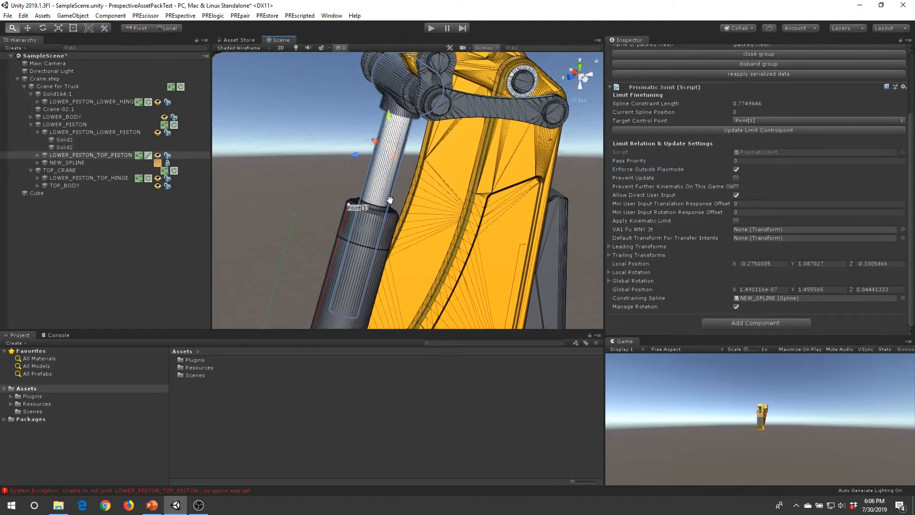
middle_drag(390, 200, 386, 216)
alt+drag(386, 217, 406, 157)
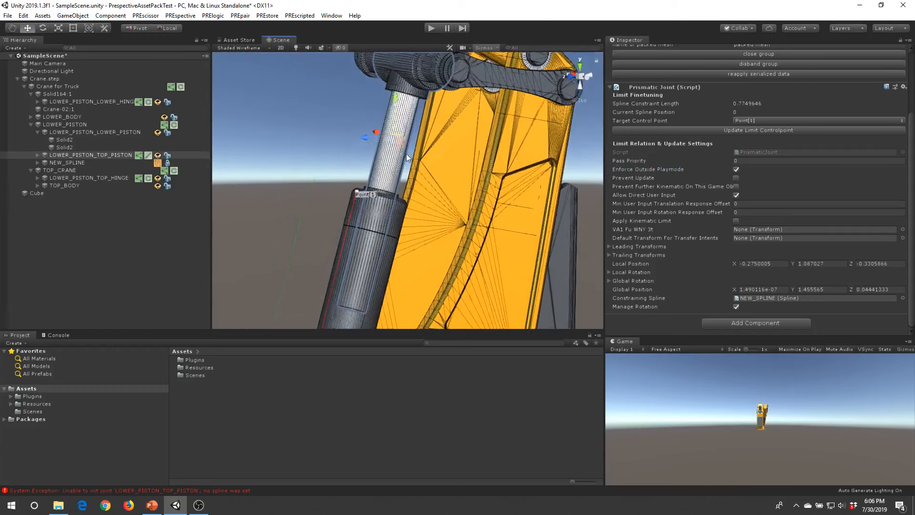
scroll(406, 153, up, 4)
alt+drag(399, 116, 415, 136)
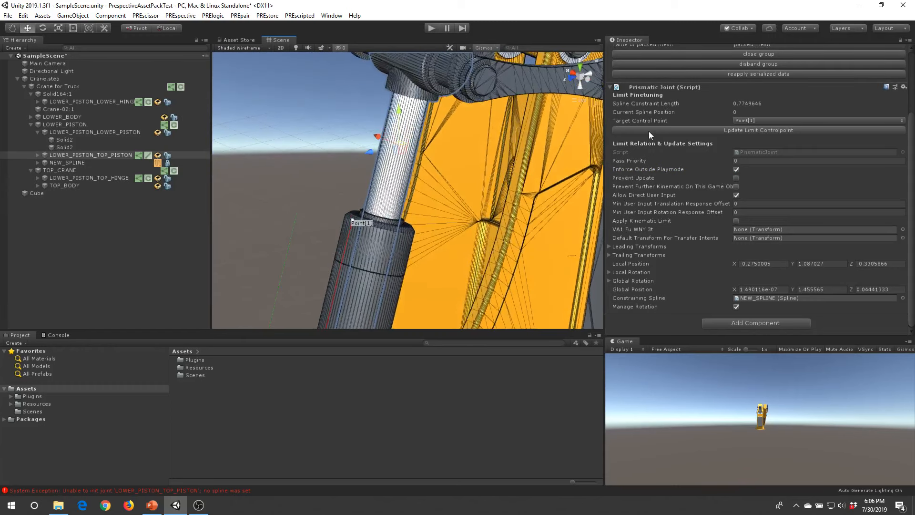
scroll(754, 141, up, 3)
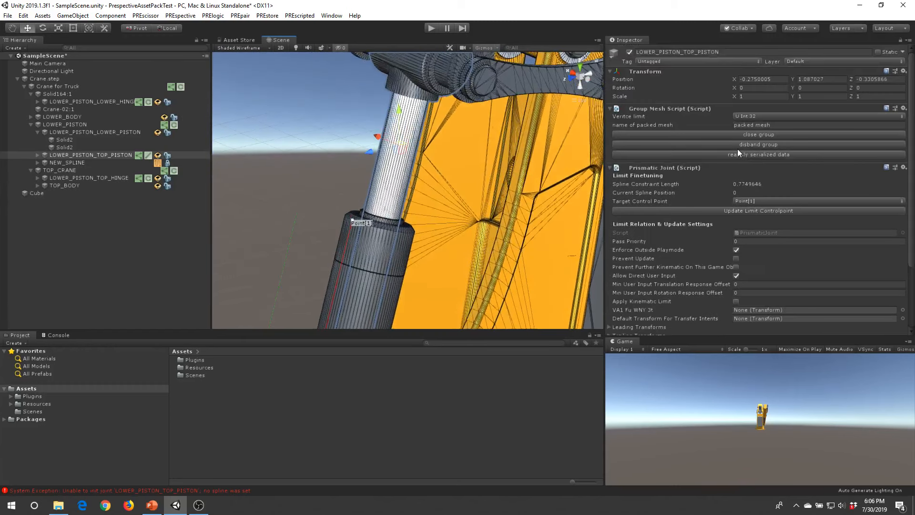
scroll(721, 192, down, 3)
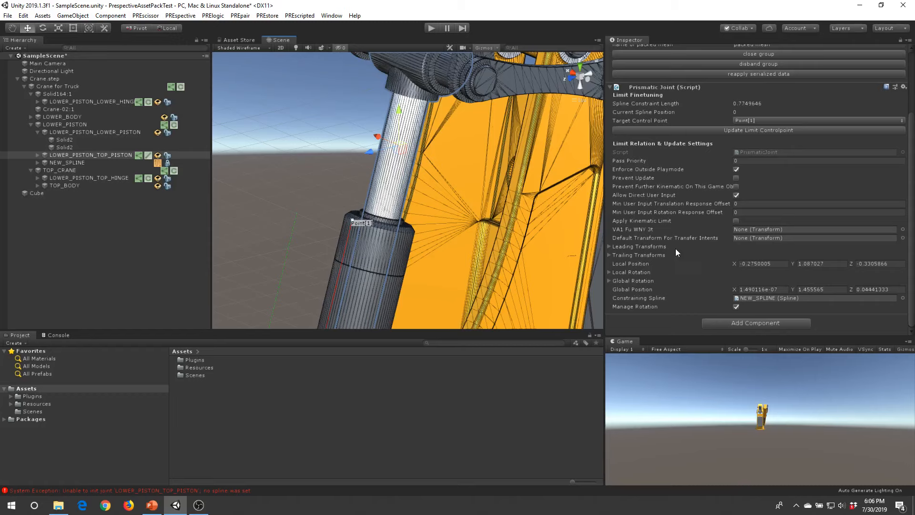
alt+drag(268, 199, 464, 172)
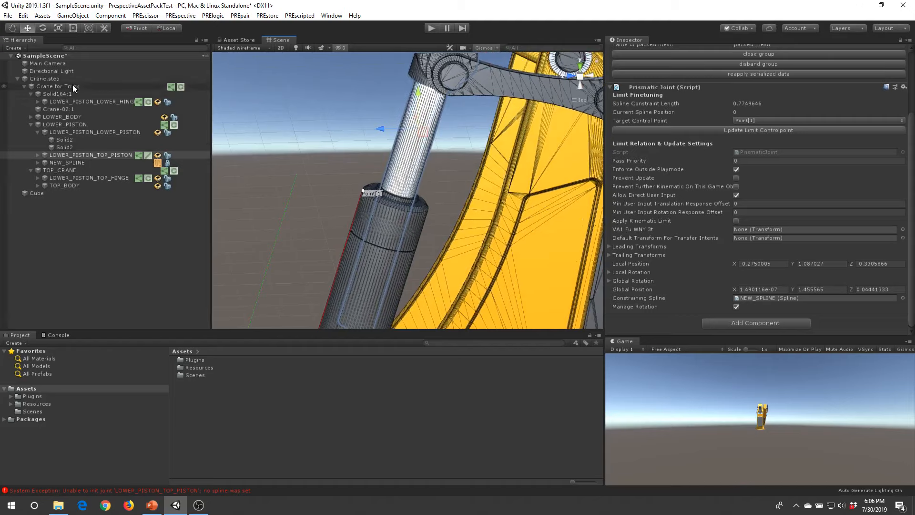
alt+drag(427, 119, 518, 227)
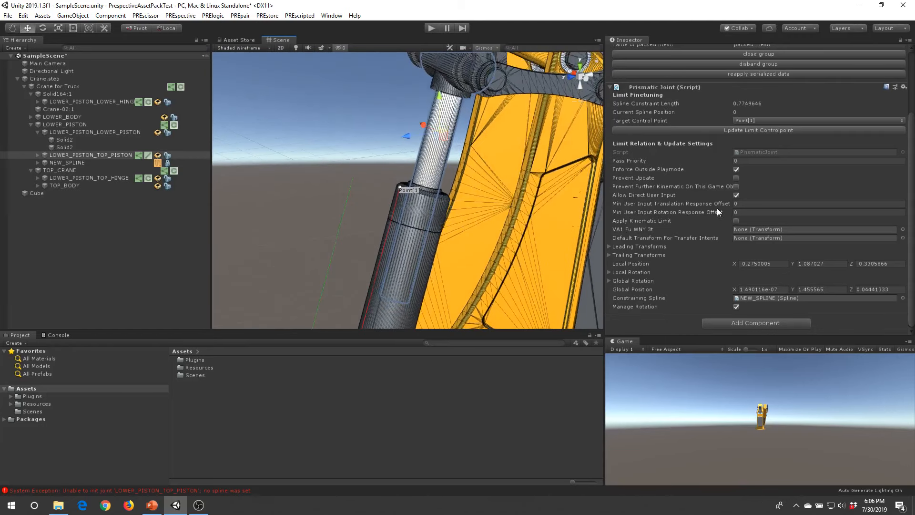
scroll(717, 210, up, 4)
scroll(756, 215, down, 4)
click(89, 155)
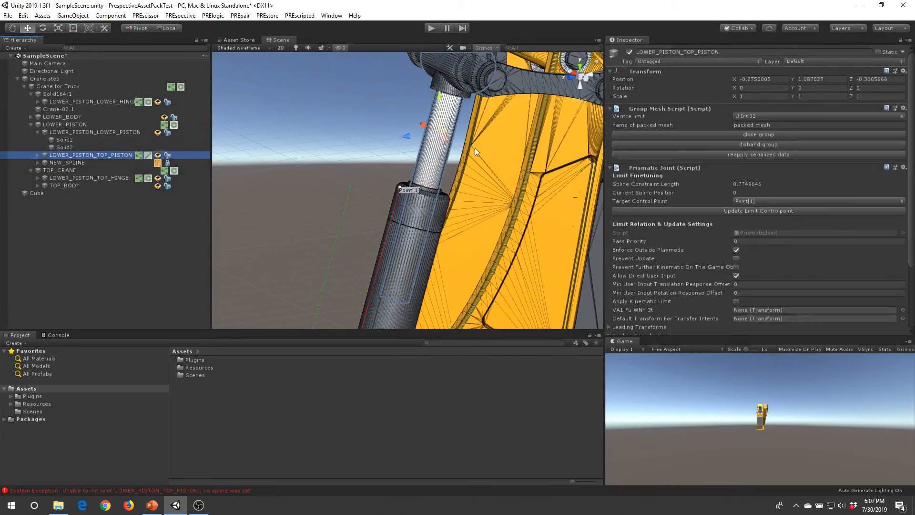
click(439, 138)
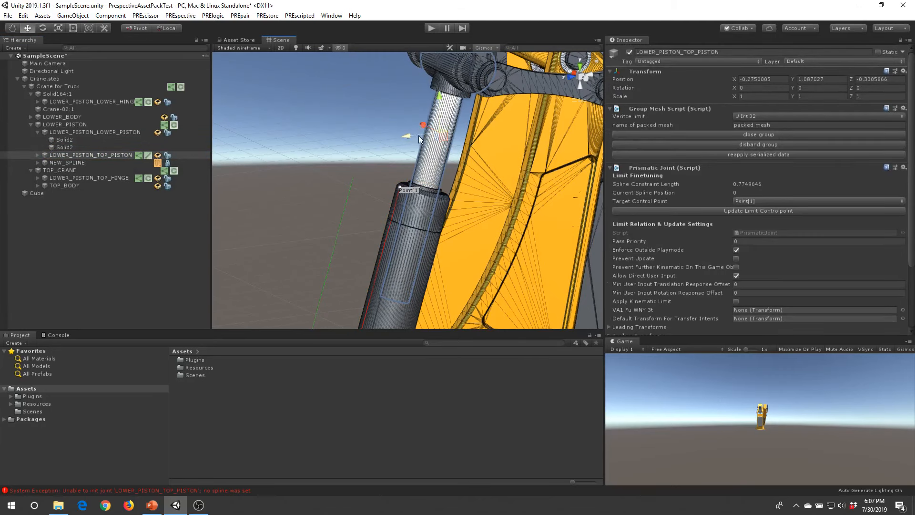
alt+drag(418, 135, 370, 193)
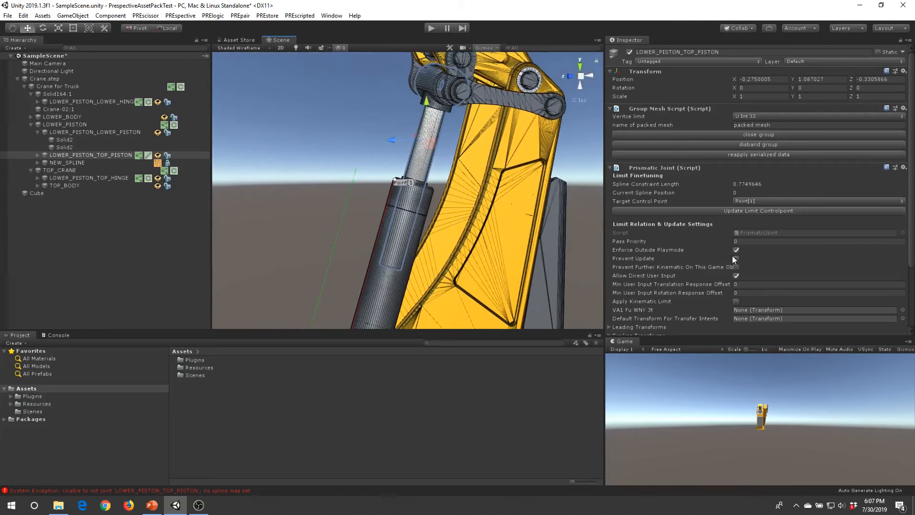
Examine the Prismatic Joint settings of LOWER_PISTON_TOP_PISTON, the NEW_SPLINE settings, and the piston's placement relative to the spline
scroll(724, 277, down, 5)
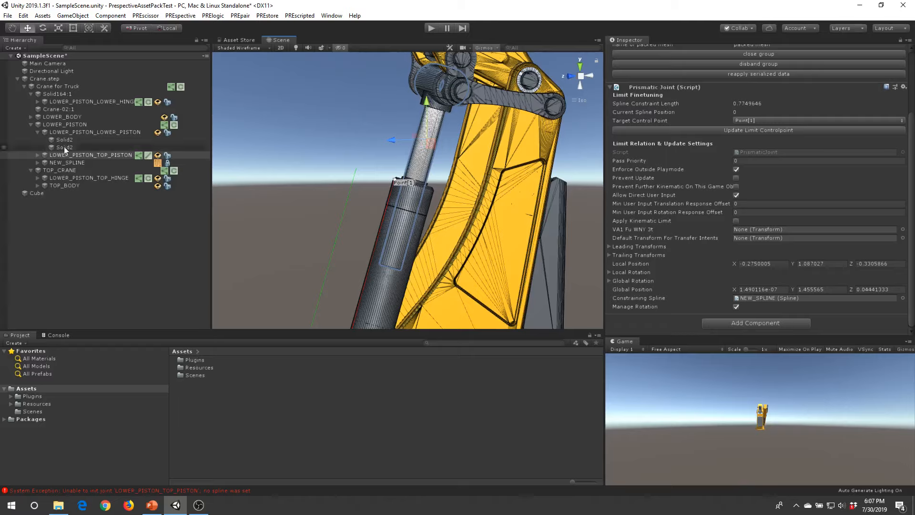
click(41, 154)
click(36, 155)
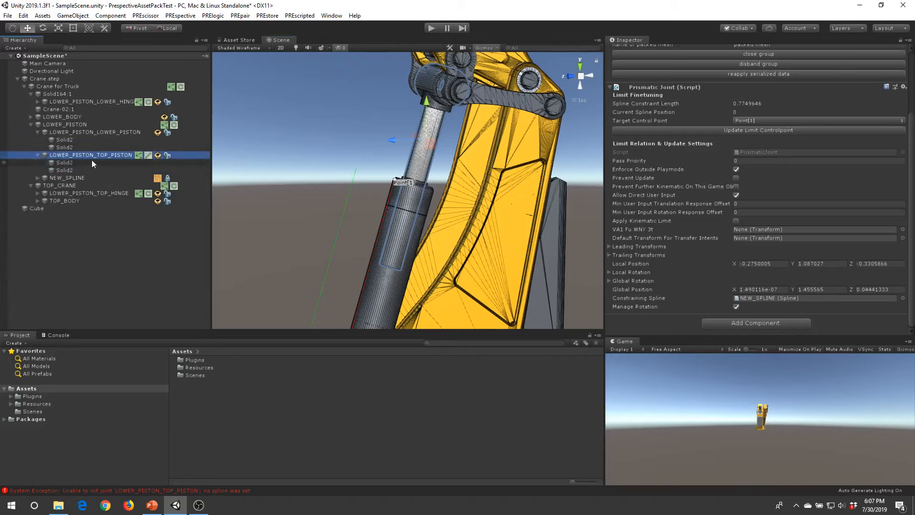
scroll(817, 144, up, 3)
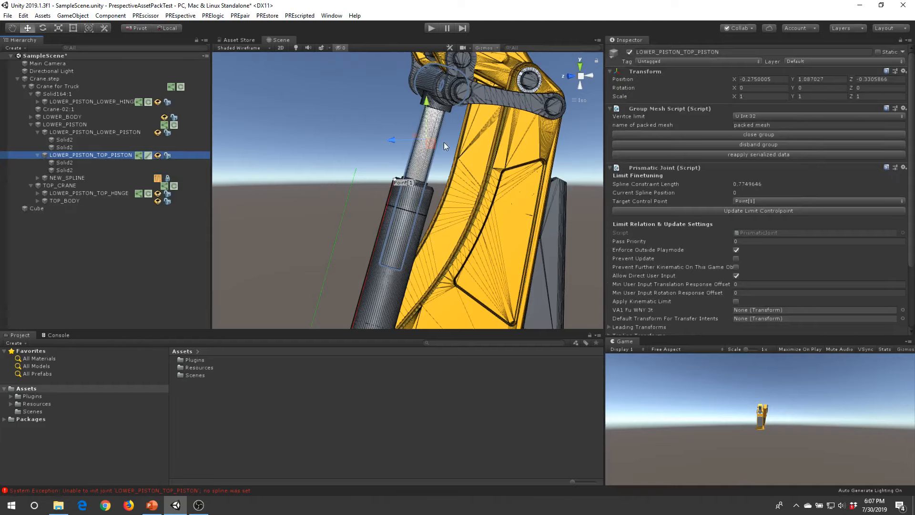
click(129, 178)
scroll(719, 247, down, 2)
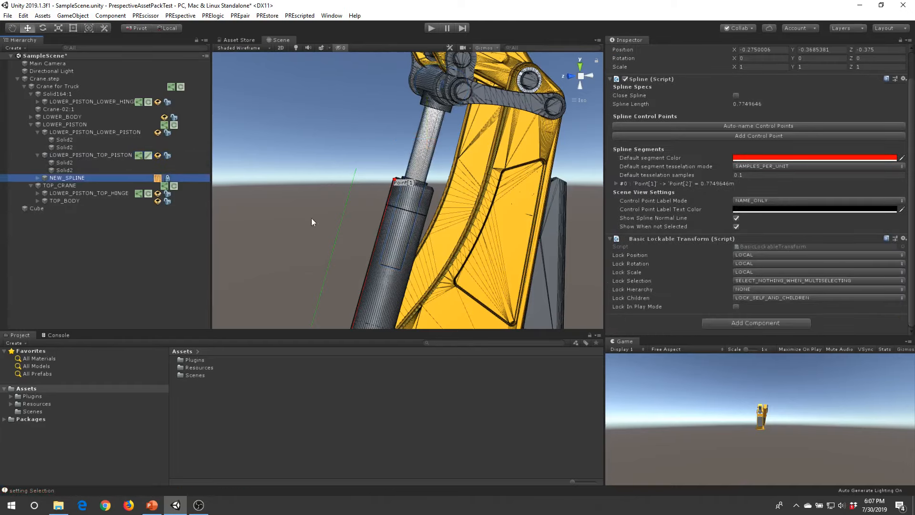
click(79, 155)
scroll(787, 276, down, 3)
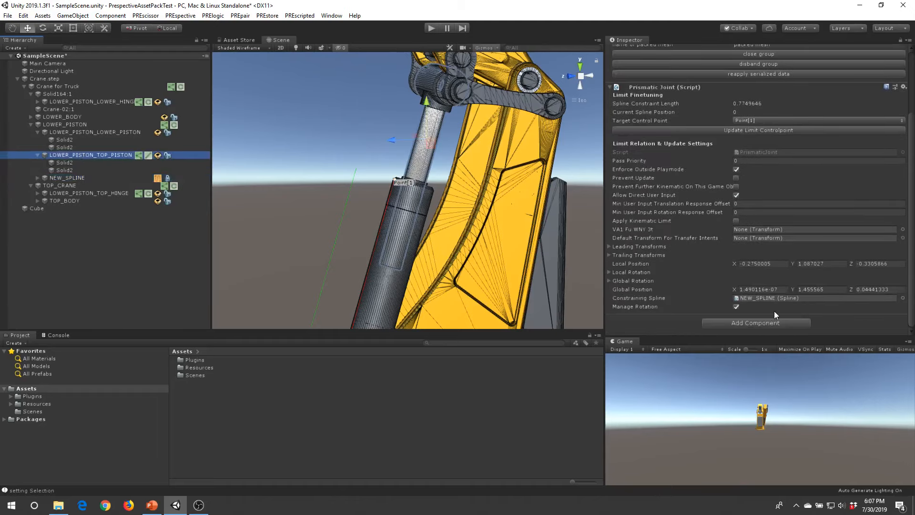
click(736, 170)
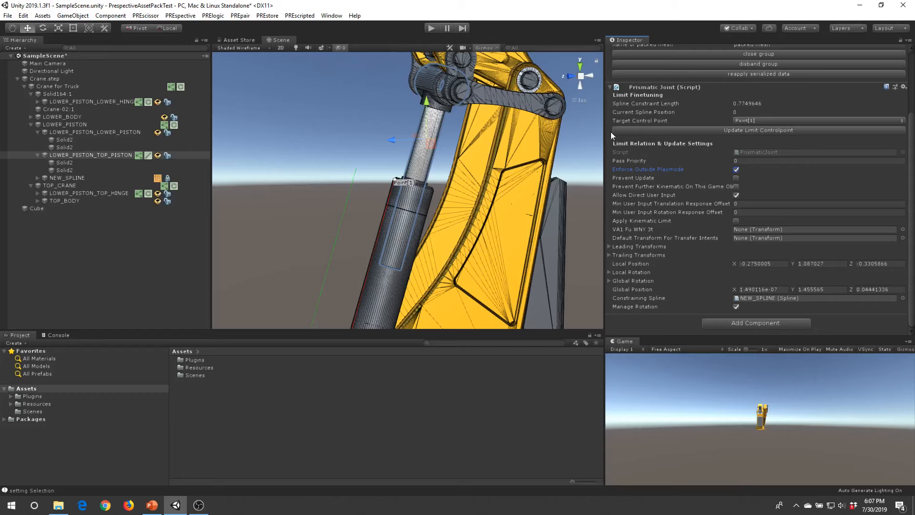
middle_drag(432, 139, 452, 108)
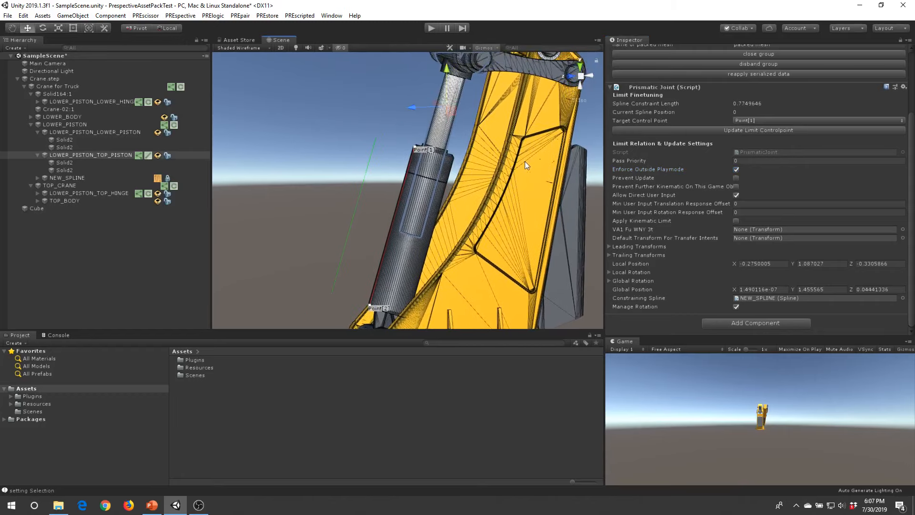
alt+drag(524, 161, 489, 170)
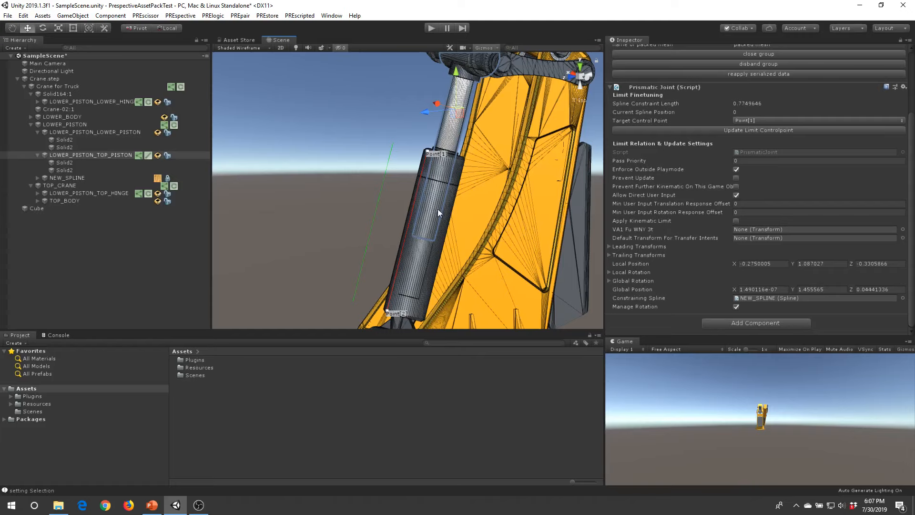
alt+drag(441, 194, 409, 199)
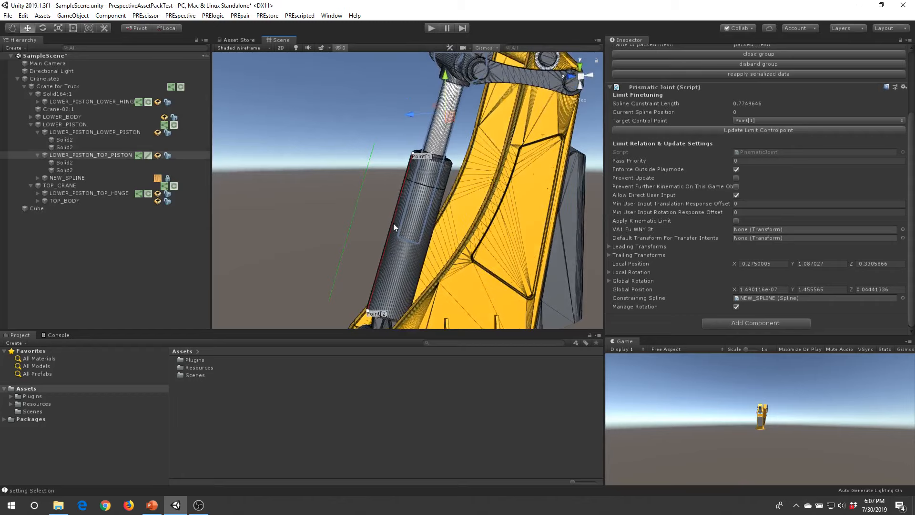
alt+drag(422, 183, 447, 193)
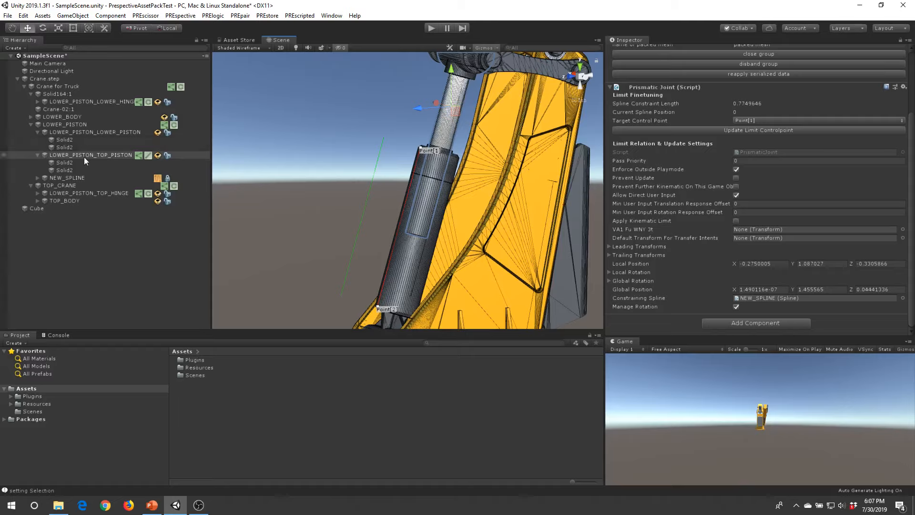
Remove the Prismatic Joint component from LOWER_PISTON_TOP_PISTON
click(736, 169)
right_click(721, 88)
click(757, 106)
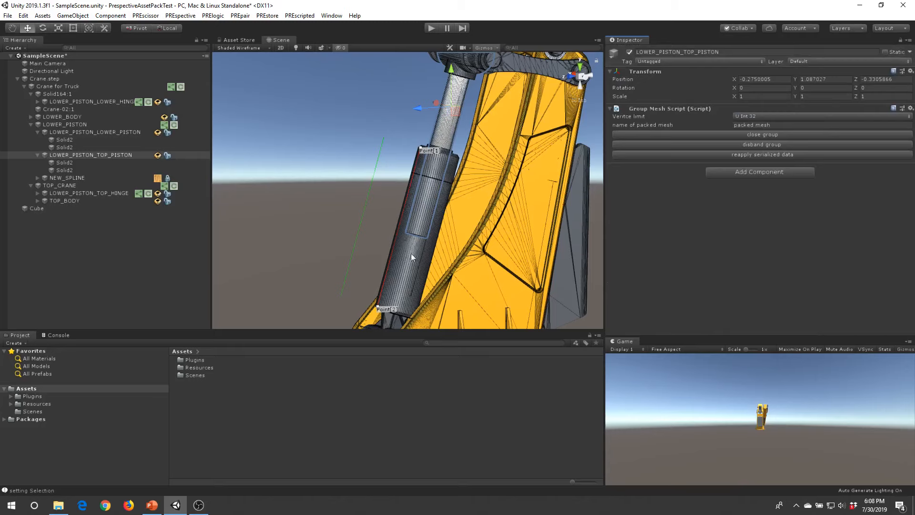
Isolate LOWER_PISTON_TOP_PISTON in the scene with the Selection Isolation tool
alt+drag(353, 201, 373, 178)
scroll(445, 214, up, 1)
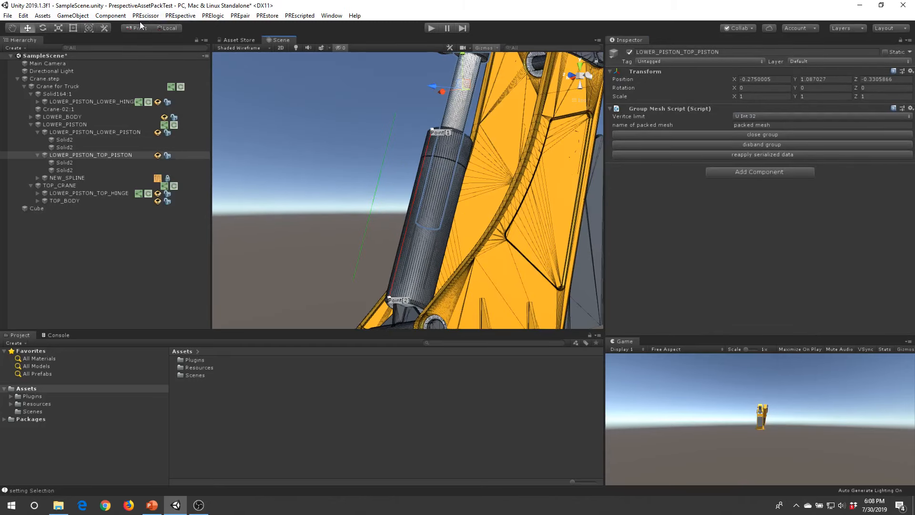
click(243, 20)
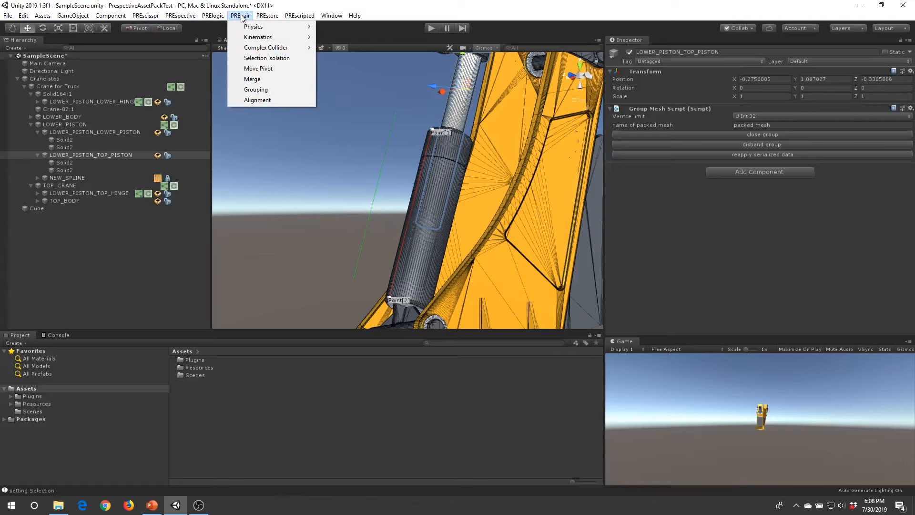
click(266, 57)
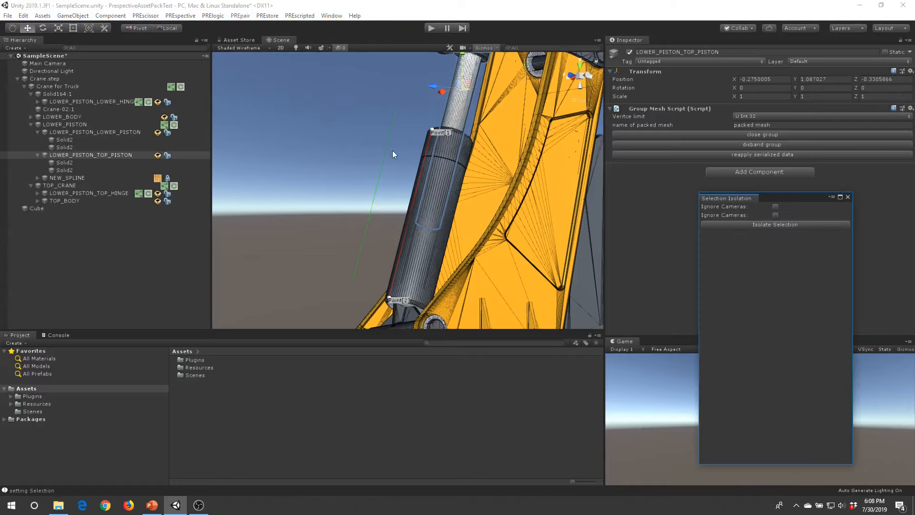
click(782, 224)
alt+drag(517, 171, 408, 175)
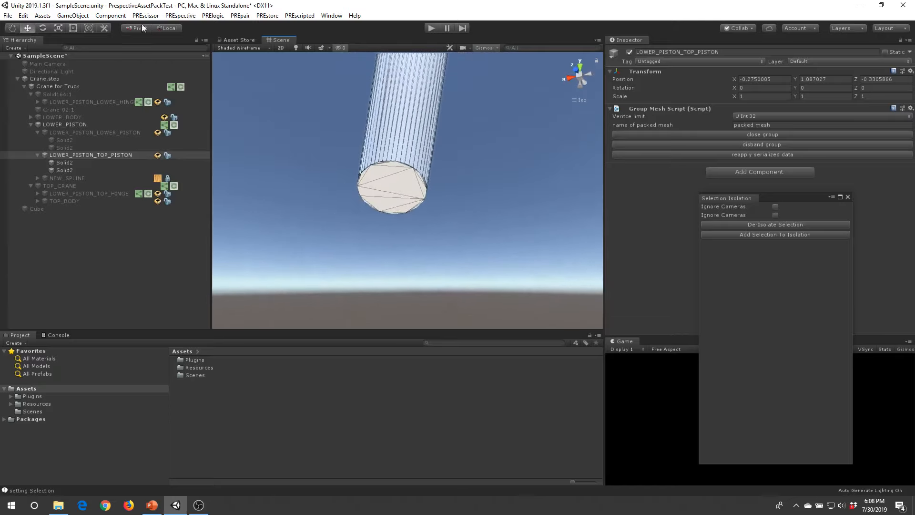
Activate Cube and assign it as Part A in the Alignment Tools, with Transform Pivot as its alignment tool type
click(212, 16)
mouse_move(240, 16)
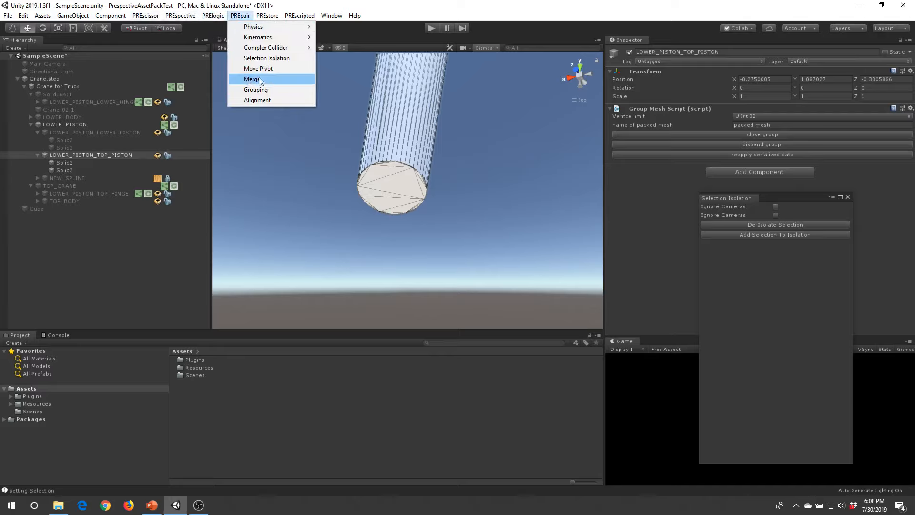
click(257, 99)
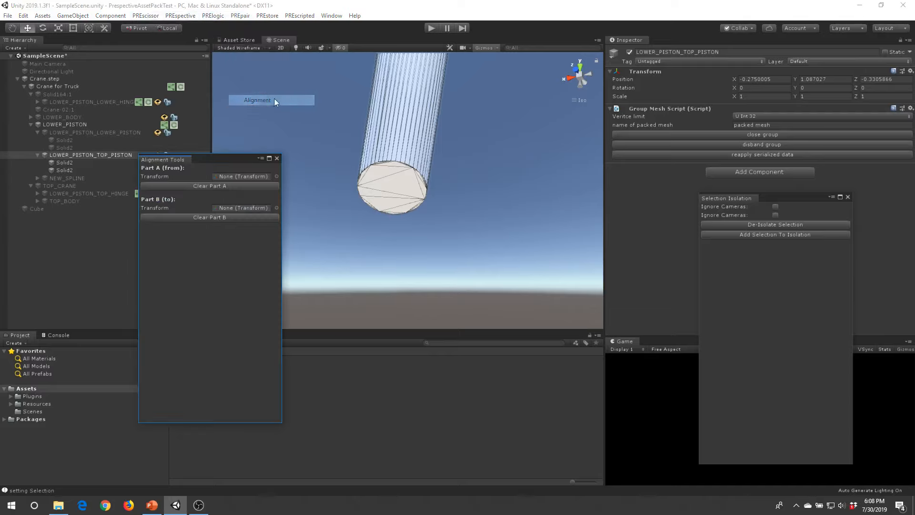
drag(215, 156, 530, 176)
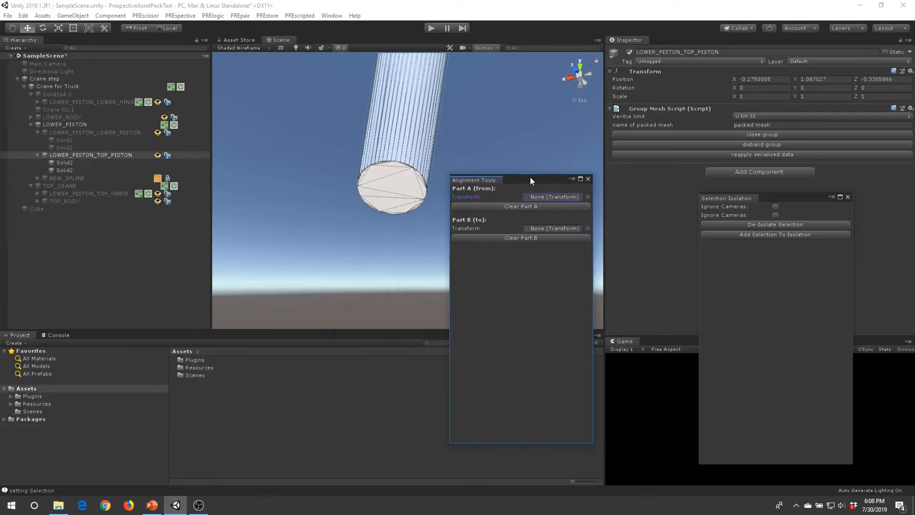
click(53, 210)
click(629, 52)
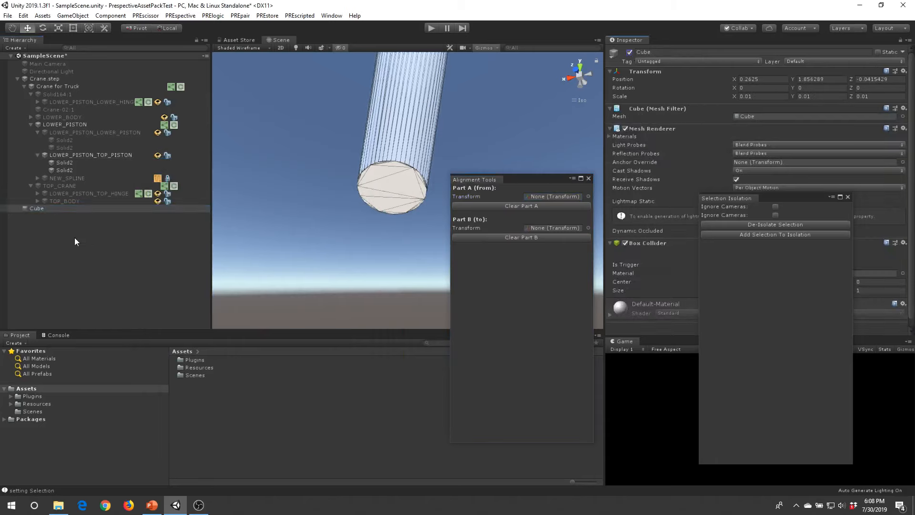
drag(81, 209, 545, 197)
click(544, 212)
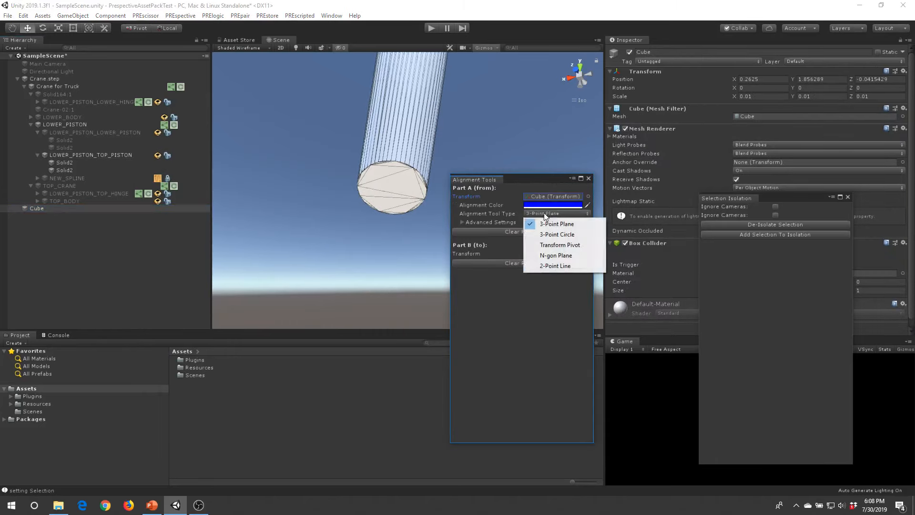
click(546, 245)
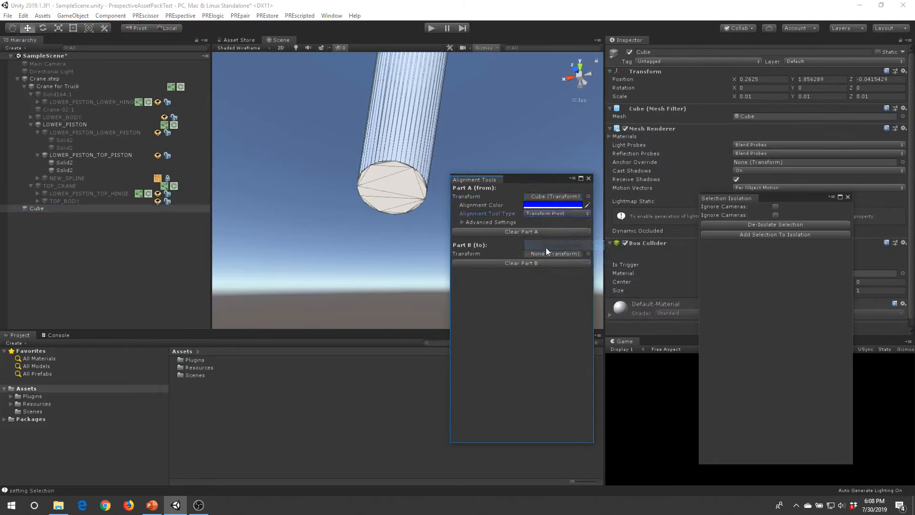
Assign LOWER_PISTON_TOP_PISTON as alignment Part B with 3-Point Circle as its alignment tool type
click(398, 167)
drag(110, 156, 548, 253)
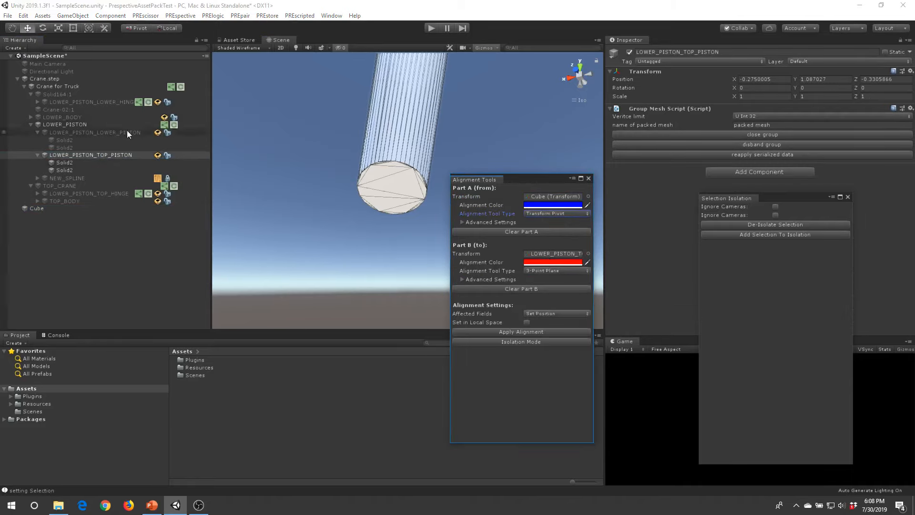
right_drag(441, 146, 396, 169)
click(556, 270)
click(557, 288)
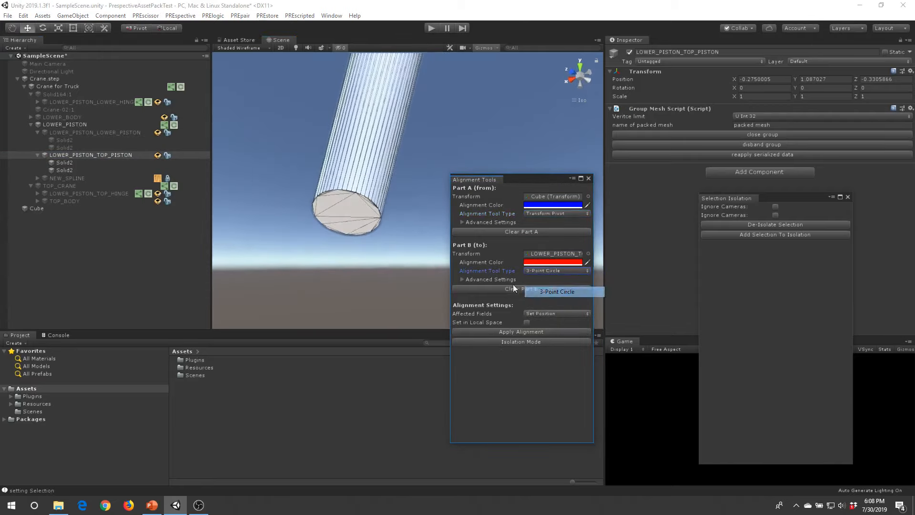
Move two of the Part B circle points from the piston's upper end down close to its lower end face
middle_drag(309, 281, 316, 254)
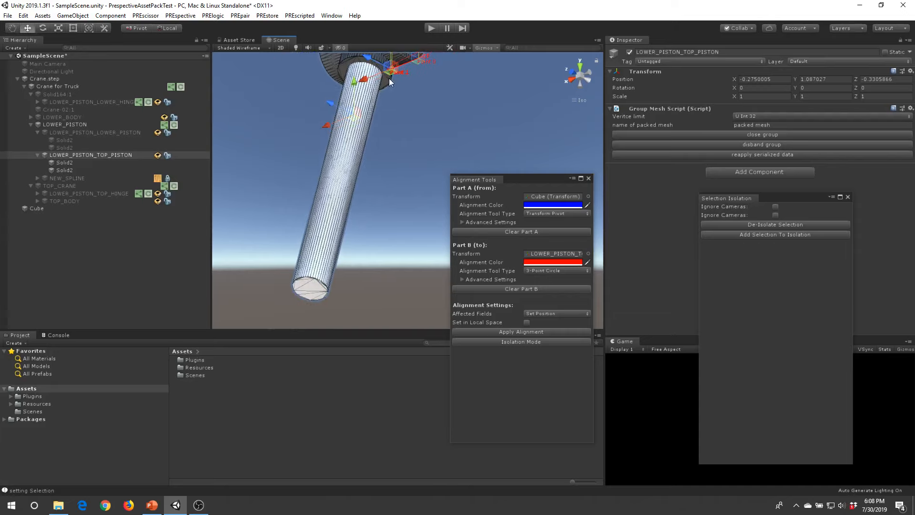
middle_drag(389, 77, 393, 93)
drag(393, 74, 381, 260)
drag(390, 75, 346, 244)
middle_drag(361, 234, 402, 190)
alt+drag(402, 190, 399, 159)
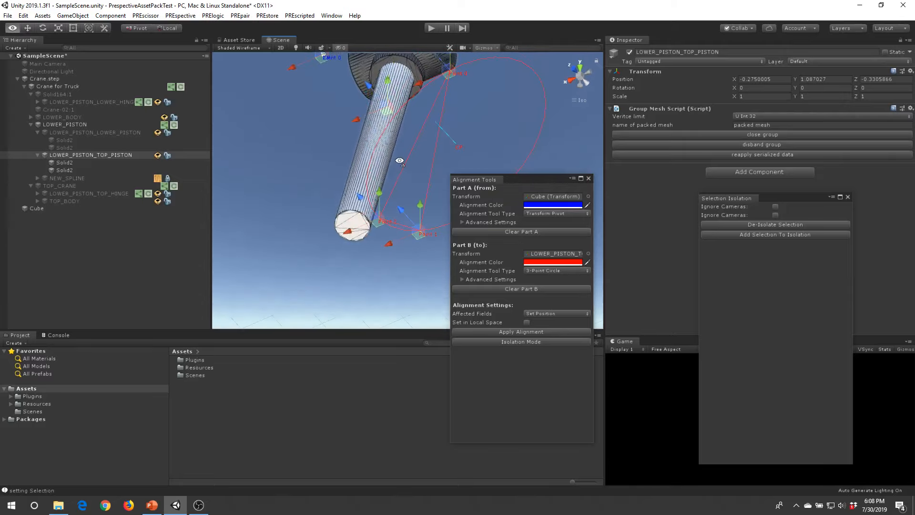
mouse_move(380, 223)
middle_down()
mouse_move(362, 185)
mouse_move(374, 210)
middle_up()
scroll(362, 187, up, 5)
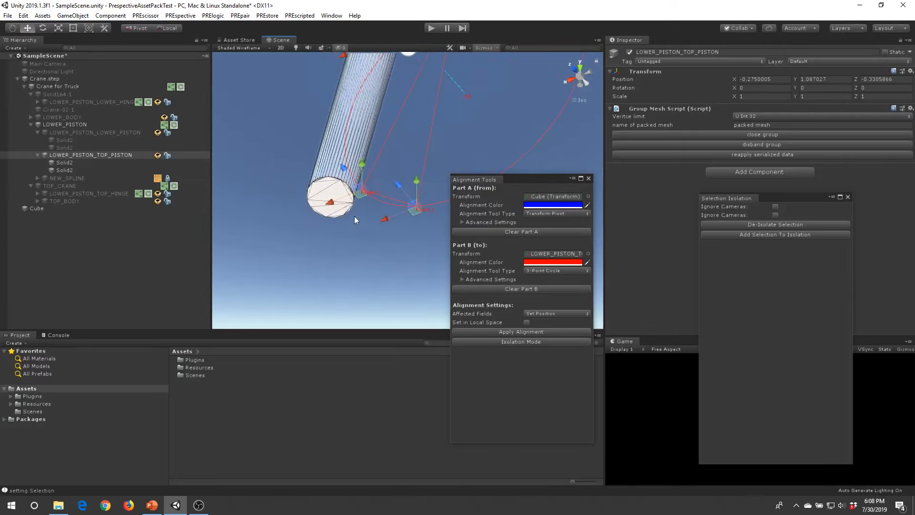
Vertex-snap all three Part B circle points onto the rim of the piston's lower end face
key(v)
click(389, 306)
drag(361, 191, 315, 189)
drag(415, 206, 321, 213)
middle_drag(364, 195, 358, 233)
drag(432, 81, 333, 244)
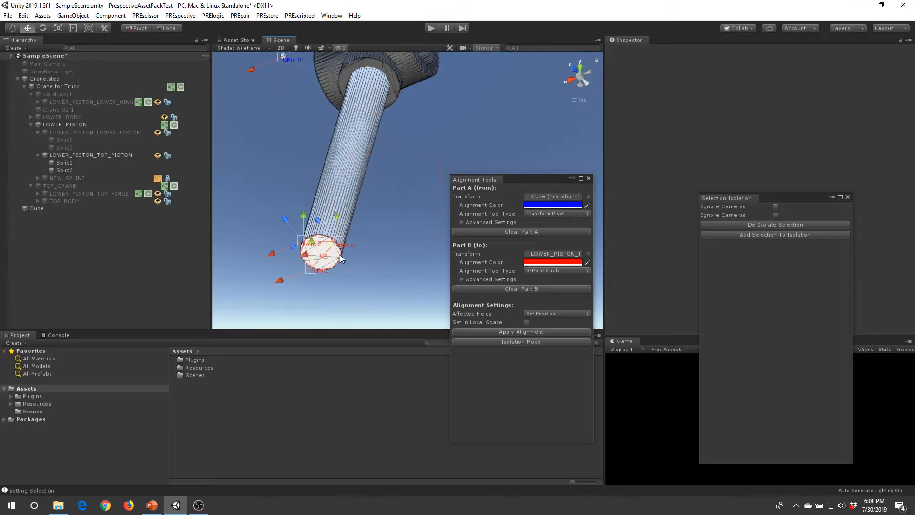
Inspect from several angles how the three-point circle fits the rim of the piston's lower end face
middle_drag(360, 212, 368, 149)
right_drag(367, 149, 276, 265)
middle_drag(319, 240, 392, 125)
scroll(391, 124, up, 12)
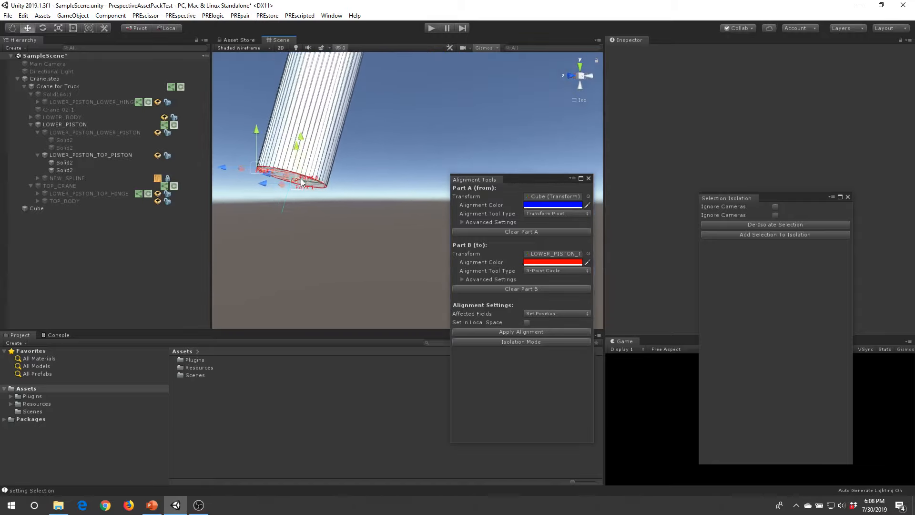
middle_drag(348, 185, 406, 189)
scroll(406, 188, up, 7)
right_drag(343, 210, 553, 175)
middle_drag(338, 173, 327, 253)
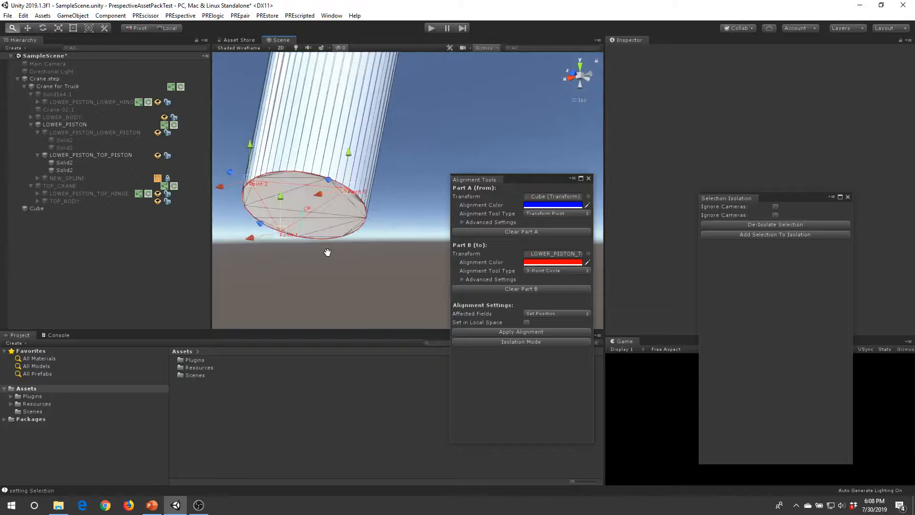
mouse_move(327, 253)
right_down()
mouse_move(381, 233)
mouse_move(318, 245)
right_up()
middle_drag(342, 196, 352, 195)
right_drag(352, 194, 249, 267)
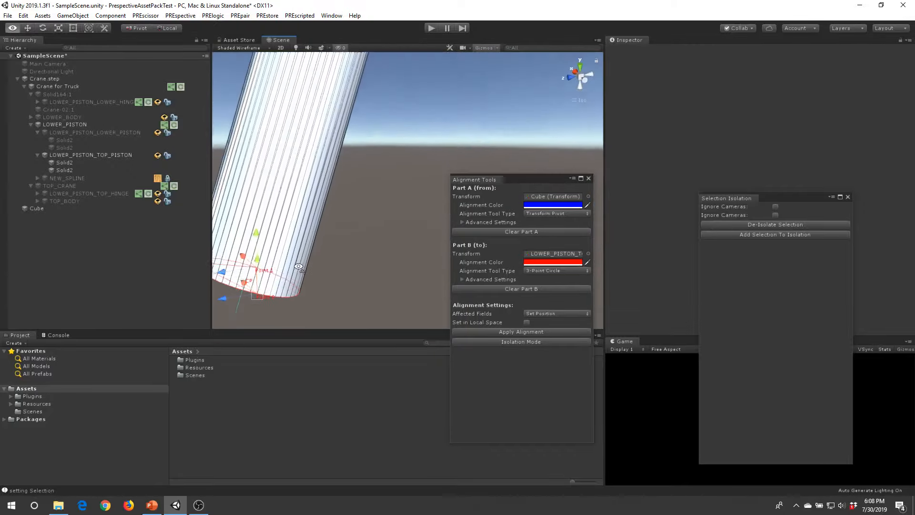
middle_drag(348, 239, 440, 194)
right_drag(440, 195, 351, 167)
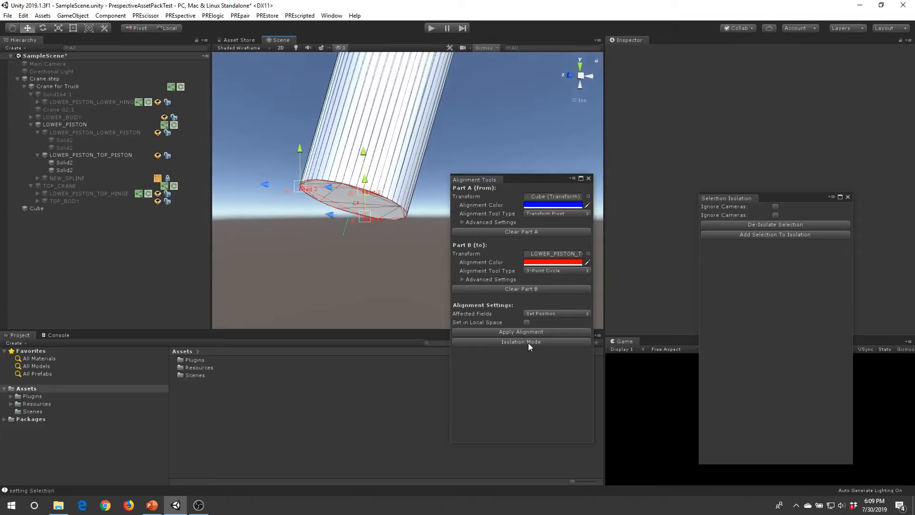
Align Cube to the circle's centre using Set Position and Rotation, and close the Alignment Tools
click(550, 315)
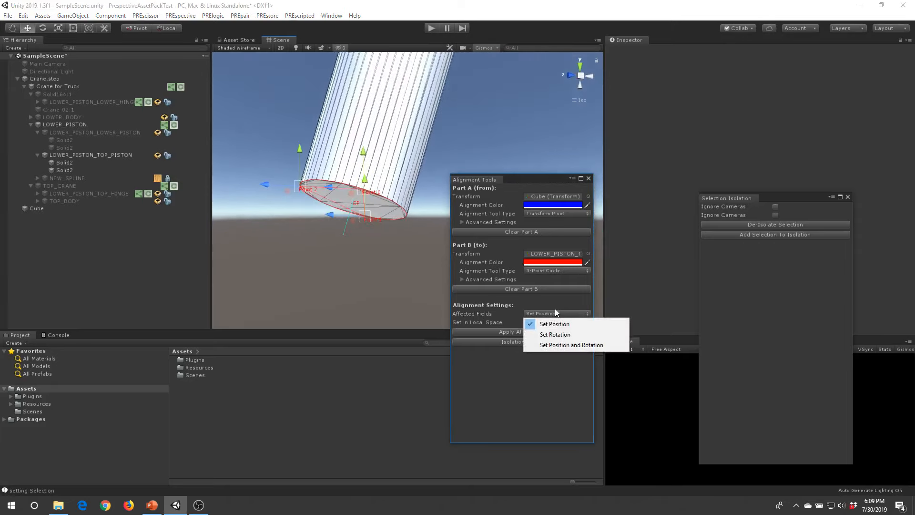
click(564, 346)
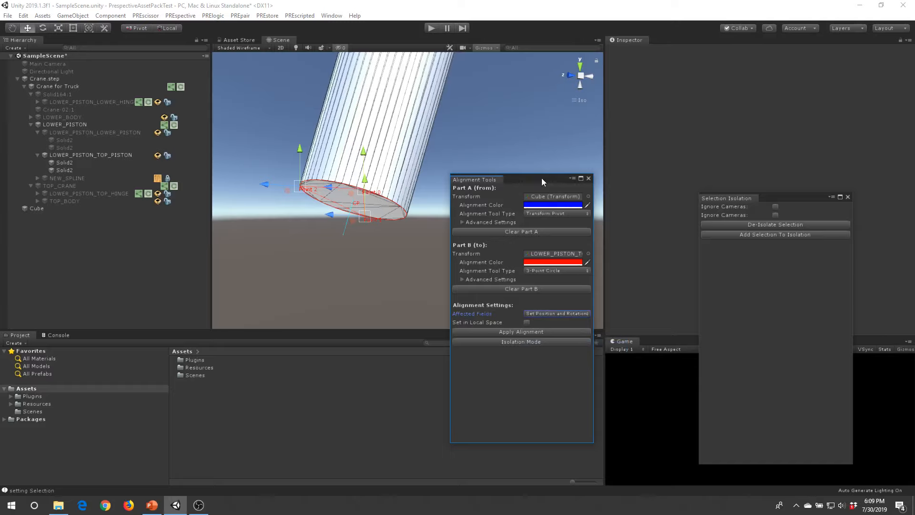
click(525, 331)
alt+drag(344, 193, 356, 290)
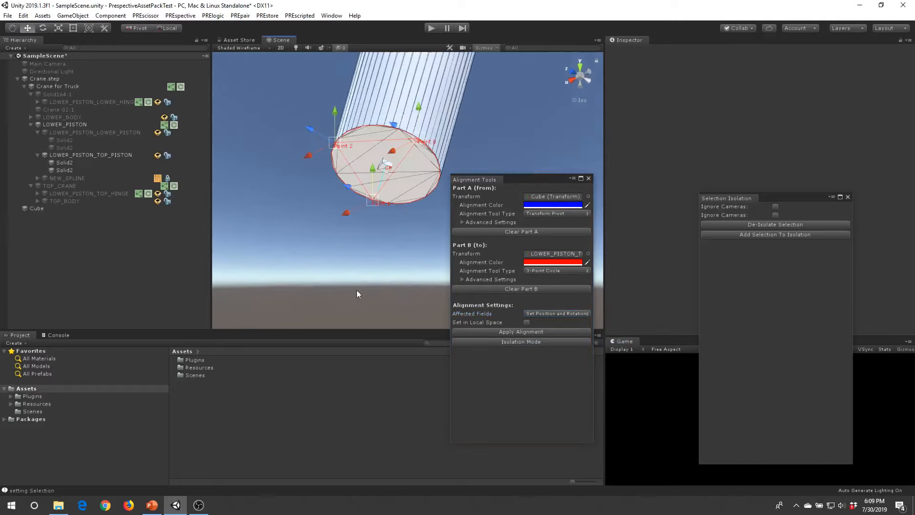
click(589, 178)
alt+right_drag(376, 240, 379, 261)
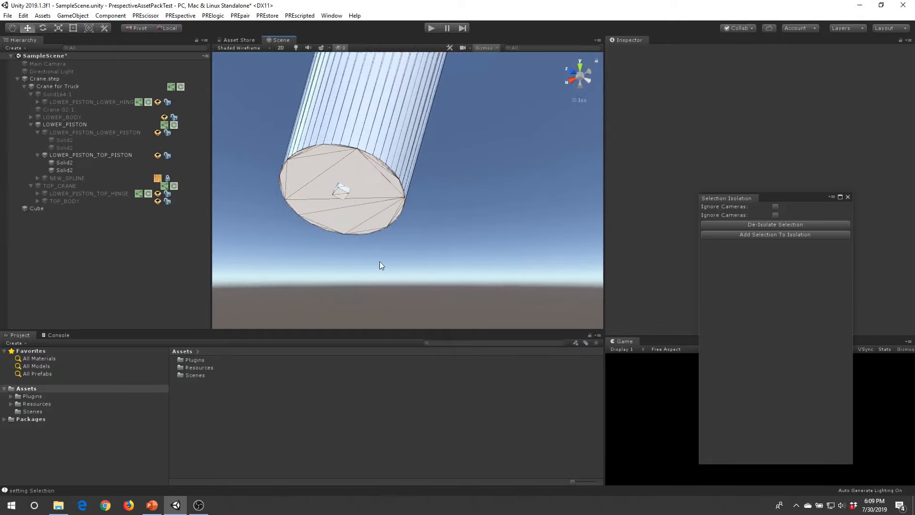
Open the Move Pivot tool for LOWER_PISTON_TOP_PISTON and assign Cube as the object to align the pivot to
click(333, 149)
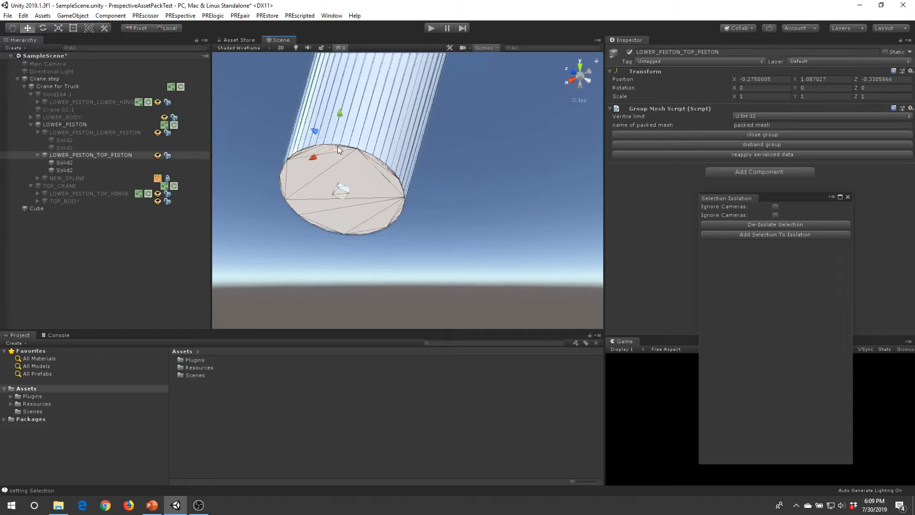
click(353, 154)
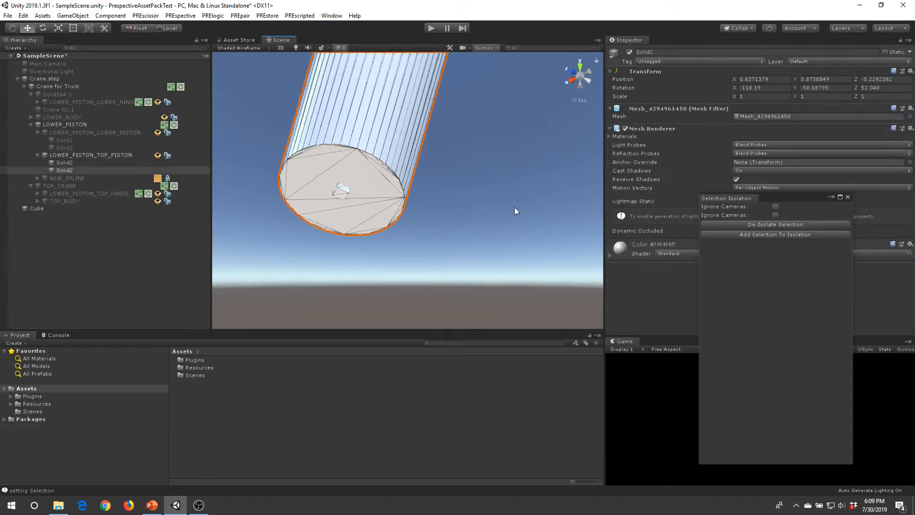
click(239, 16)
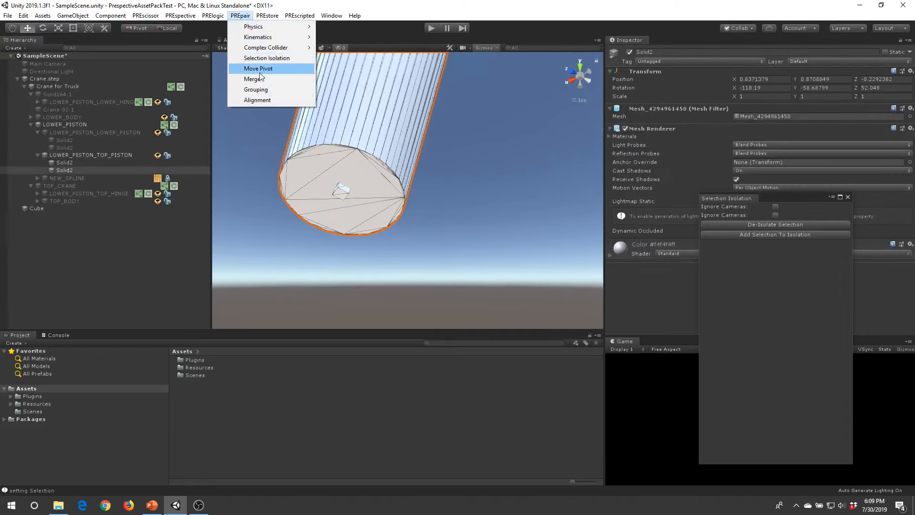
click(260, 68)
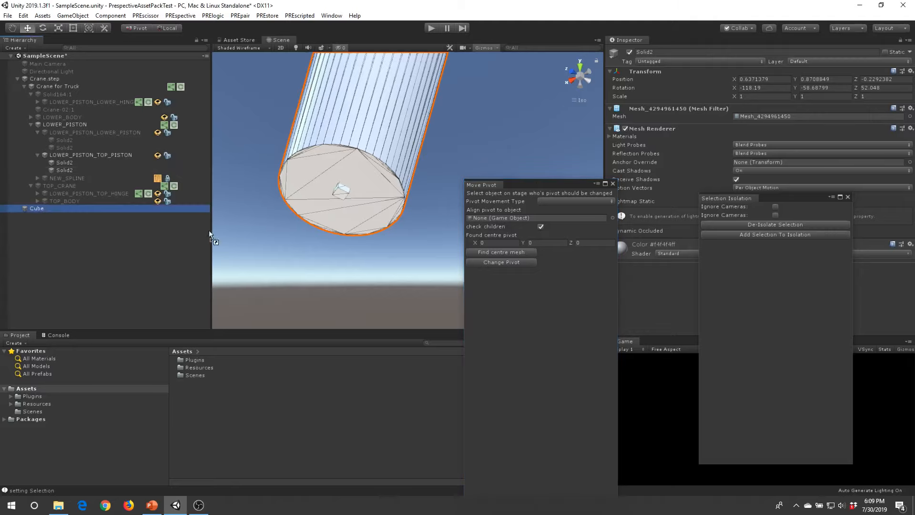
drag(37, 208, 522, 223)
Change the pivot of LOWER_PISTON_TOP_PISTON to Cube's position at the lower end face, and close Move Pivot
click(242, 88)
click(325, 140)
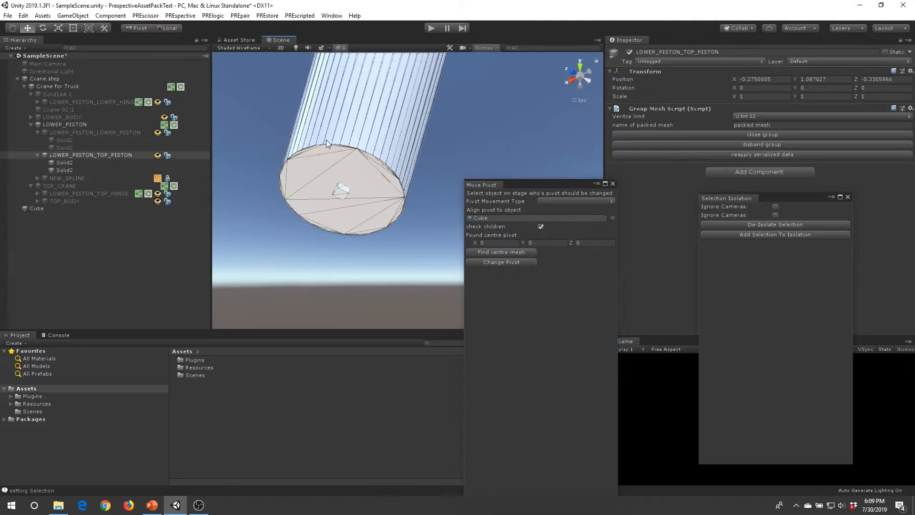
click(458, 147)
click(385, 161)
click(512, 262)
right_drag(414, 119, 336, 207)
right_drag(446, 238, 396, 190)
click(608, 203)
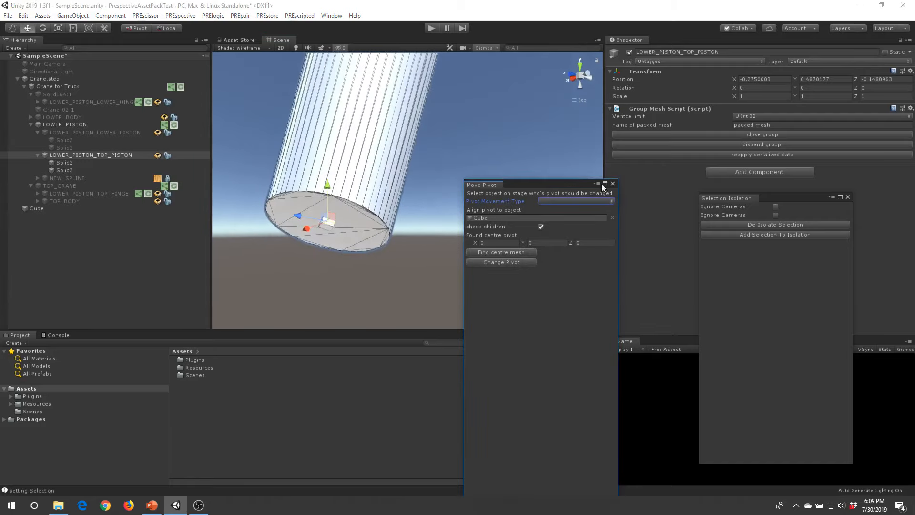
click(613, 183)
Select NEW_SPLINE under LOWER_PISTON and de-isolate the selection to bring back the whole crane
right_drag(445, 210, 434, 243)
click(381, 195)
scroll(381, 195, down, 7)
middle_drag(466, 190, 453, 250)
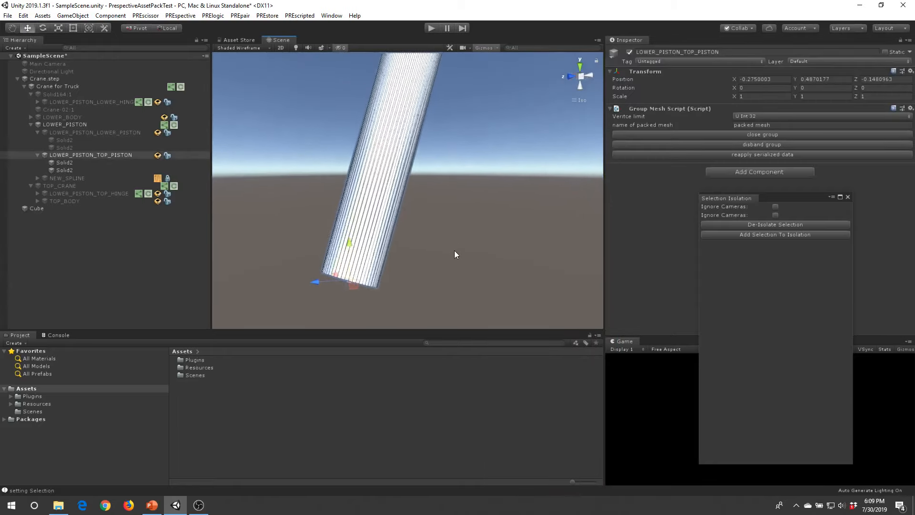
scroll(454, 250, down, 5)
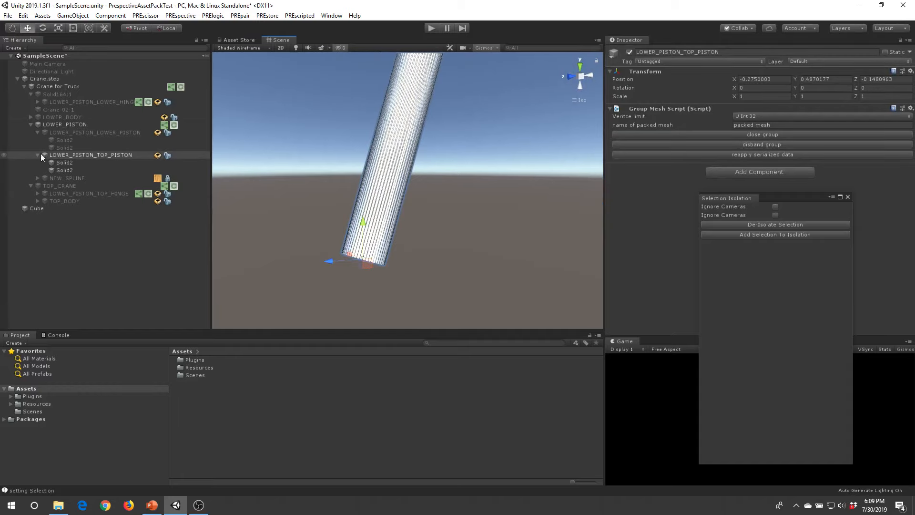
click(31, 125)
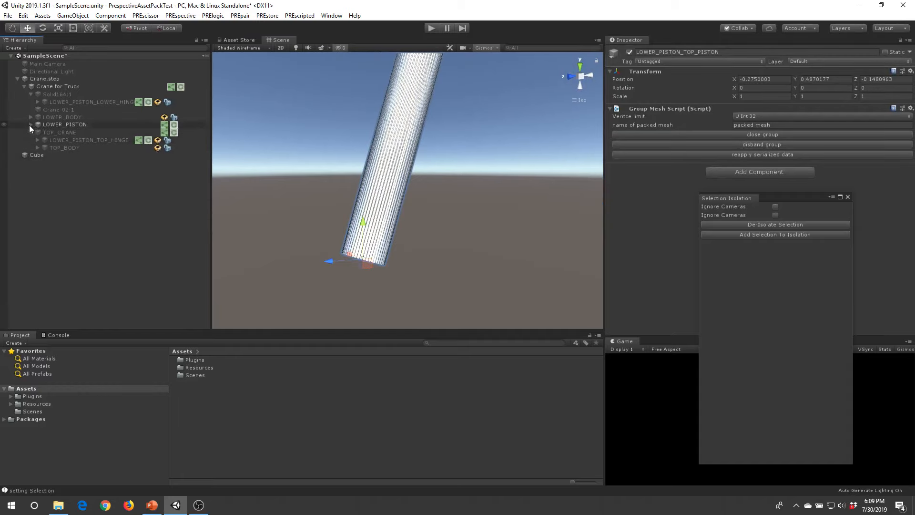
click(30, 125)
click(69, 176)
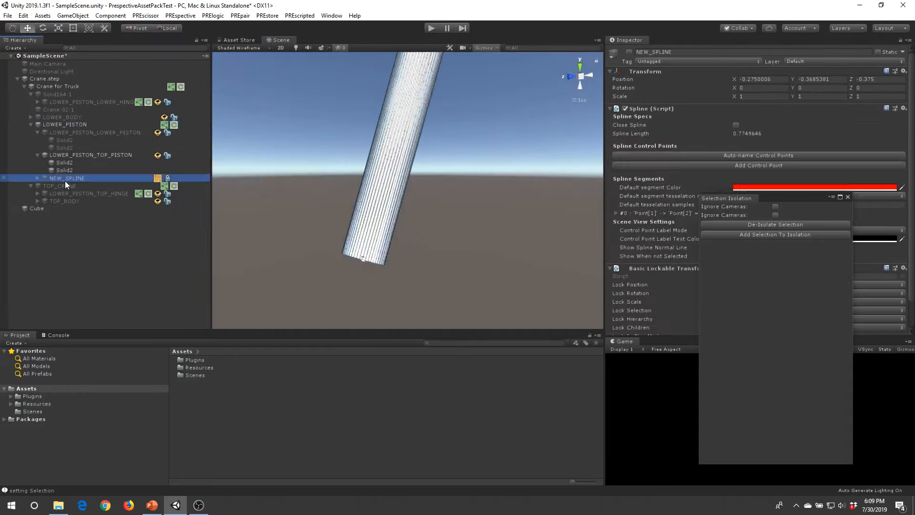
click(779, 224)
Select LOWER_PISTON_TOP_PISTON in the full crane model and close the Selection Isolation window
click(261, 128)
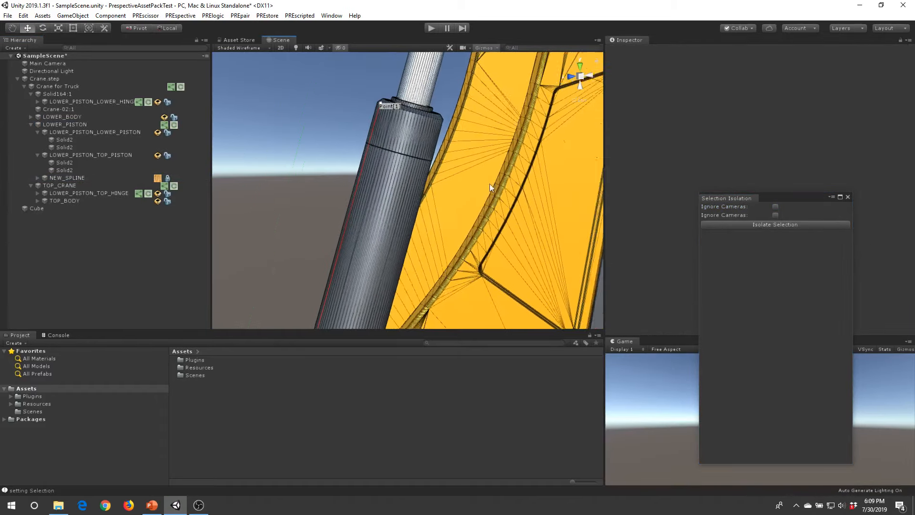
alt+drag(314, 157, 398, 170)
middle_drag(398, 169, 367, 256)
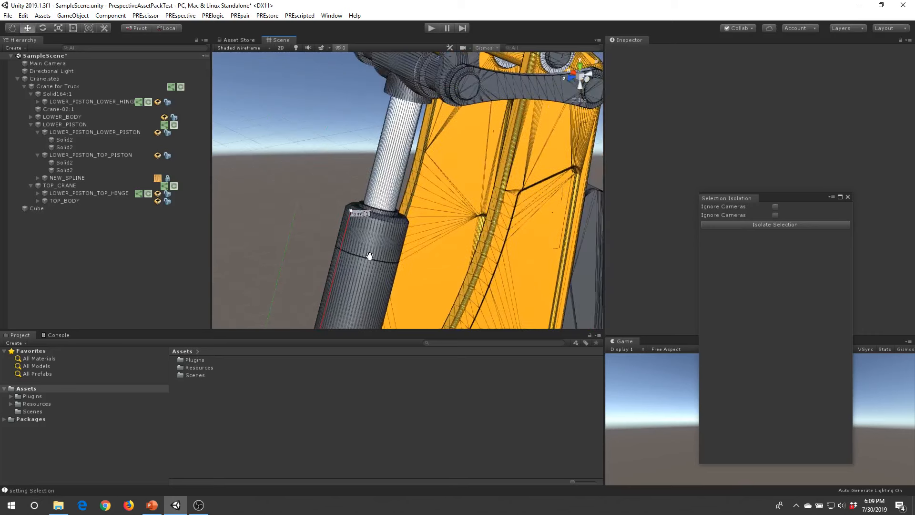
click(398, 169)
key(f)
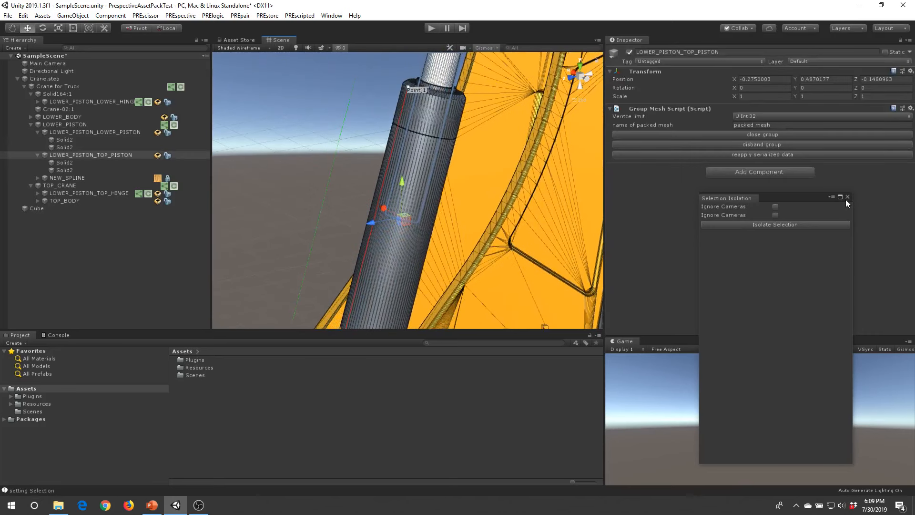
click(846, 197)
Add a Prismatic Joint to LOWER_PISTON_TOP_PISTON with NEW_SPLINE as its constraining spline and Enforce Outside Playmode enabled
click(777, 171)
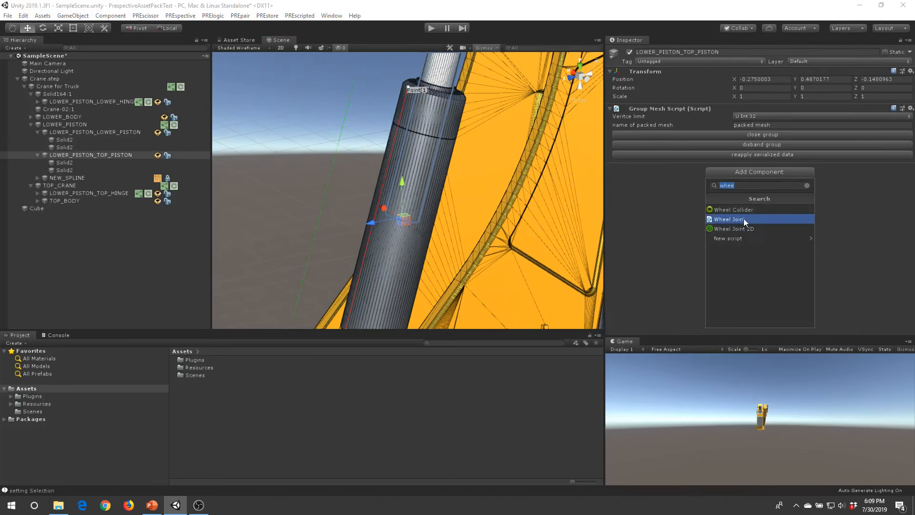
text(pr)
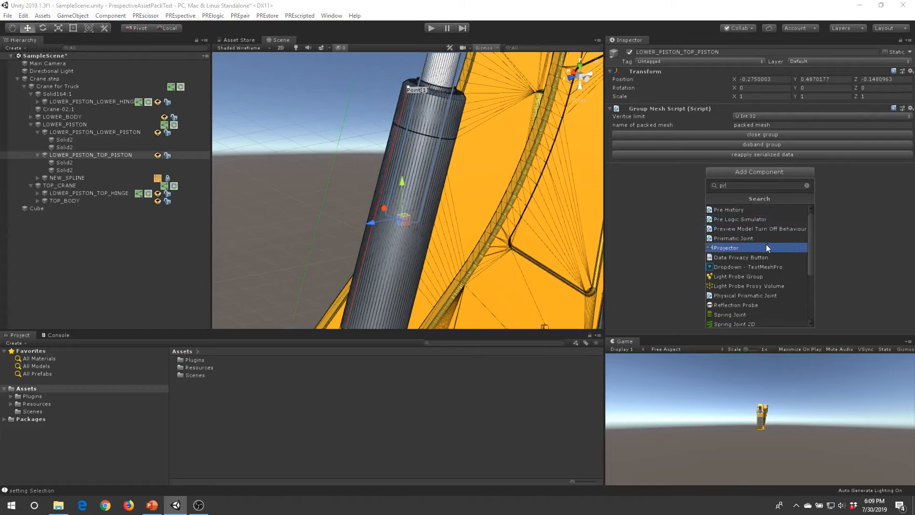
click(757, 240)
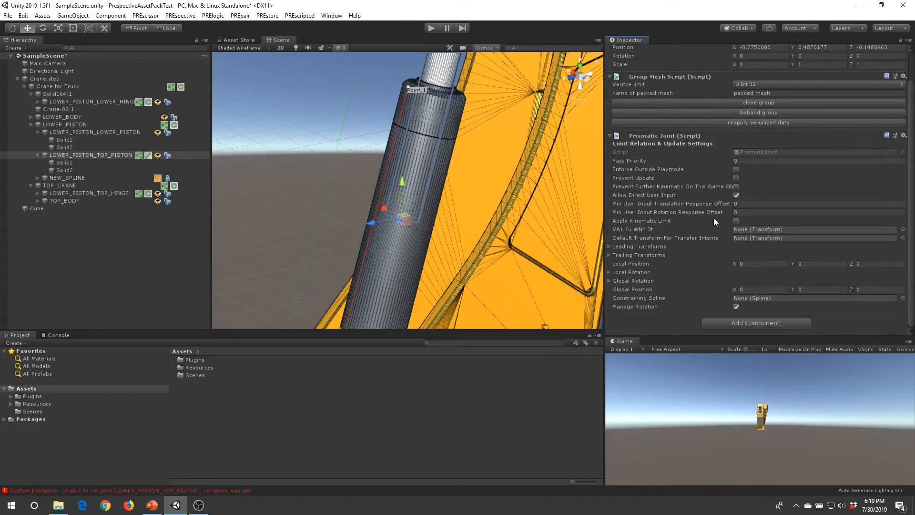
drag(81, 177, 774, 299)
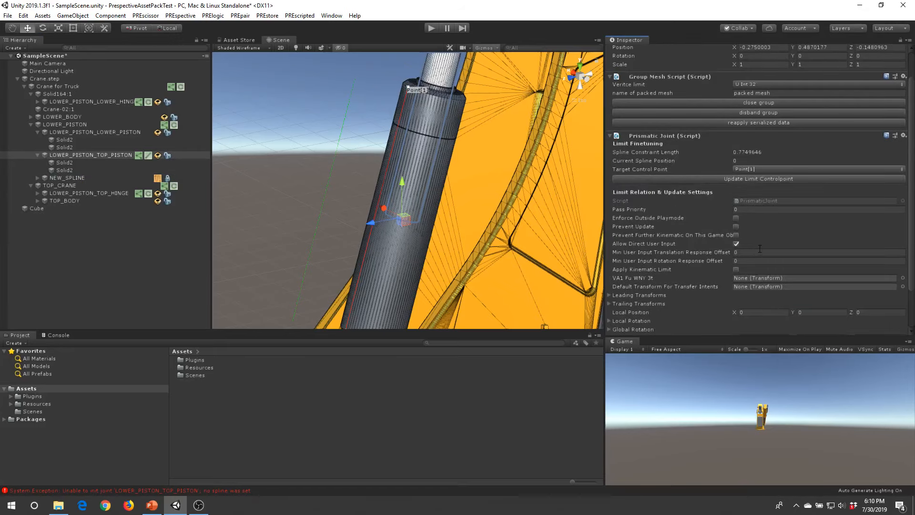
click(736, 244)
click(736, 218)
Test the Prismatic Joint by sliding LOWER_PISTON_TOP_PISTON down the spline towards Point[2], and undo the move
middle_drag(477, 207, 489, 190)
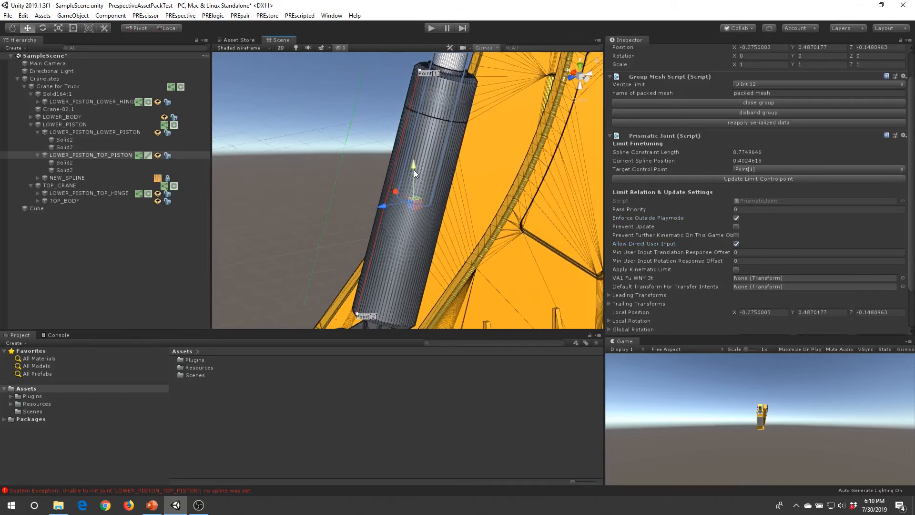
drag(414, 169, 364, 280)
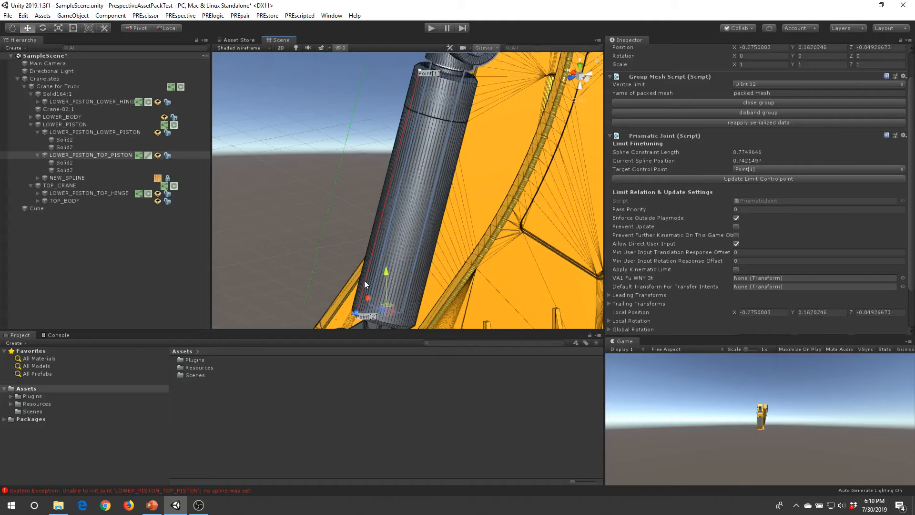
key(ctrl+z)
middle_drag(421, 204, 417, 230)
scroll(418, 230, down, 10)
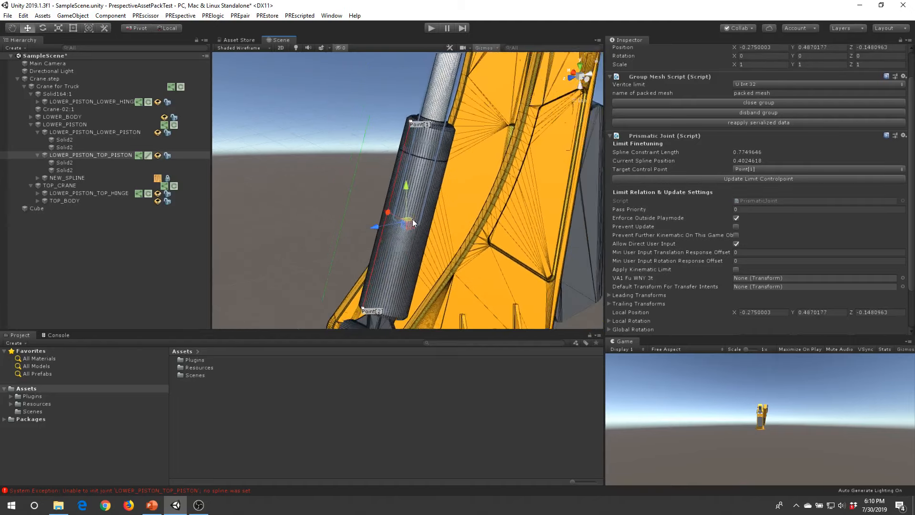
Try sliding LOWER_PISTON_TOP_PISTON down along its spline, and undo the move
scroll(406, 208, down, 3)
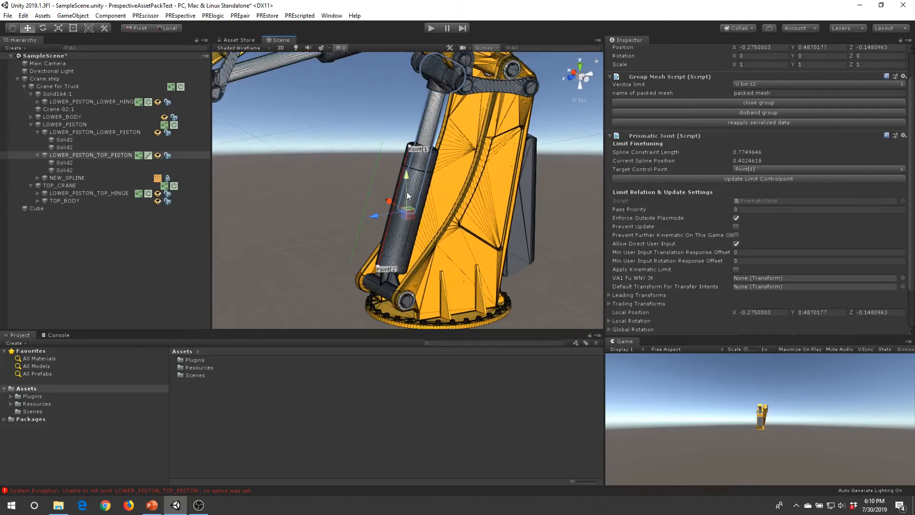
drag(408, 195, 400, 217)
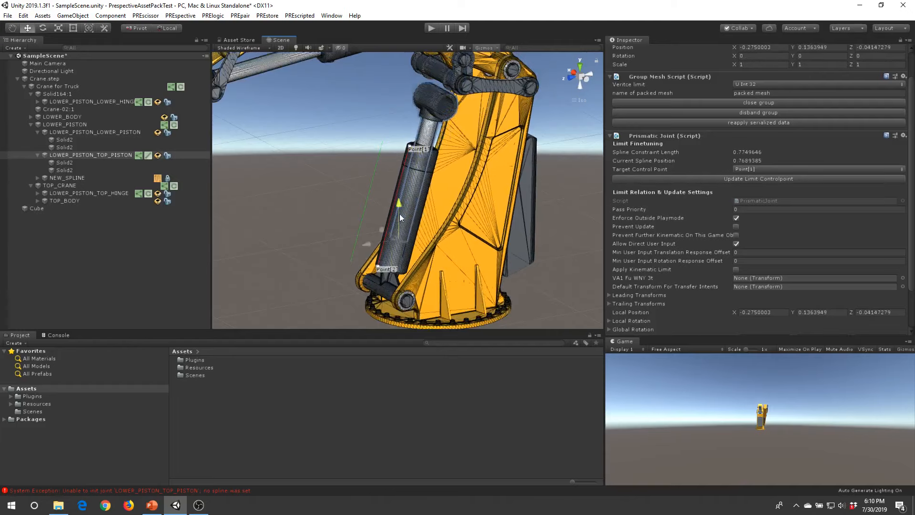
key(ctrl+z)
scroll(413, 219, up, 4)
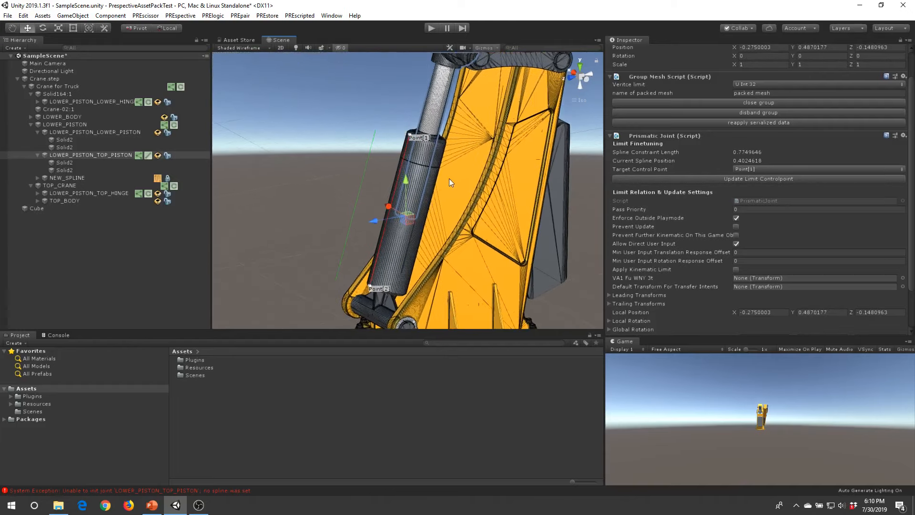
Slide LOWER_PISTON_TOP_PISTON down inside the lower cylinder to a spline position of about 0.60
alt+drag(475, 139, 467, 125)
middle_drag(467, 125, 431, 220)
alt+drag(430, 219, 409, 208)
middle_drag(381, 224, 431, 161)
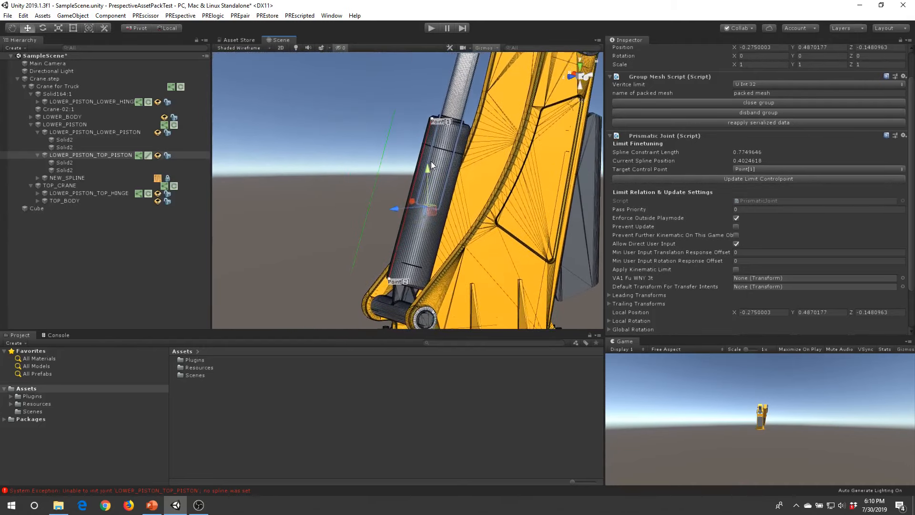
alt+drag(431, 161, 429, 188)
middle_drag(429, 188, 419, 217)
alt+drag(420, 217, 398, 250)
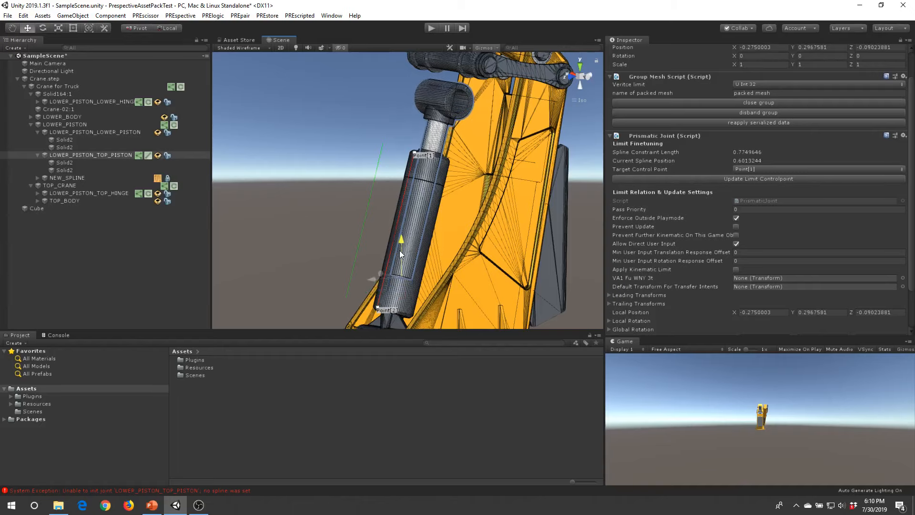
right_drag(444, 245, 420, 206)
Try to update the prismatic joint's limit control point Point[2] to the piston's current position
click(759, 170)
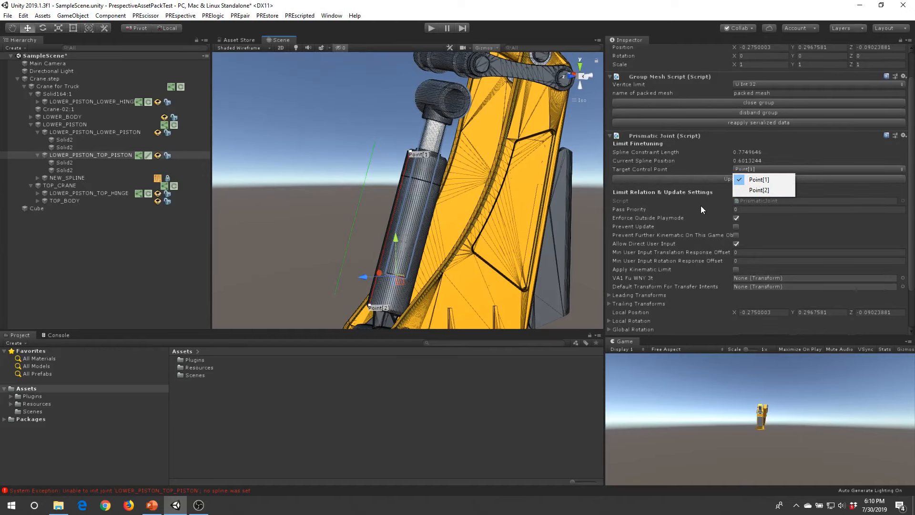
click(301, 156)
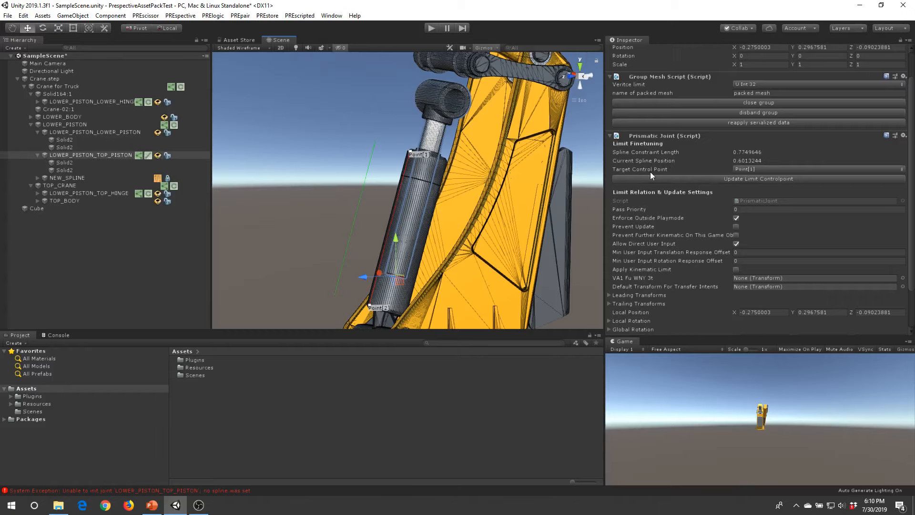
click(759, 169)
click(761, 191)
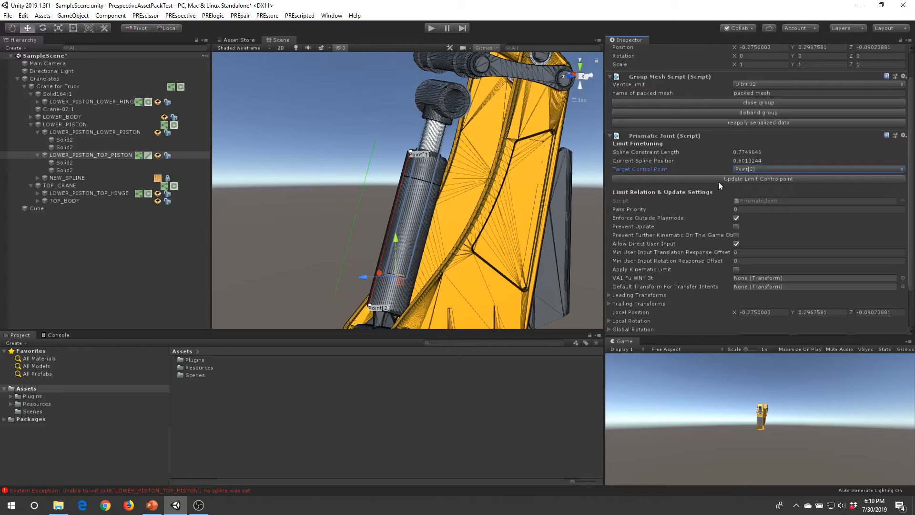
click(744, 179)
Unlock NEW_SPLINE by setting its position, rotation, scale and selection locks to NONE
click(90, 177)
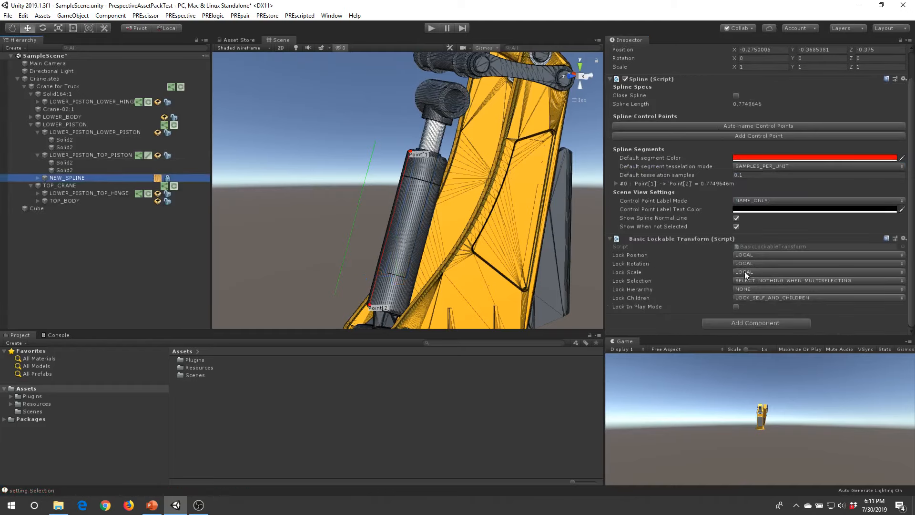
click(793, 255)
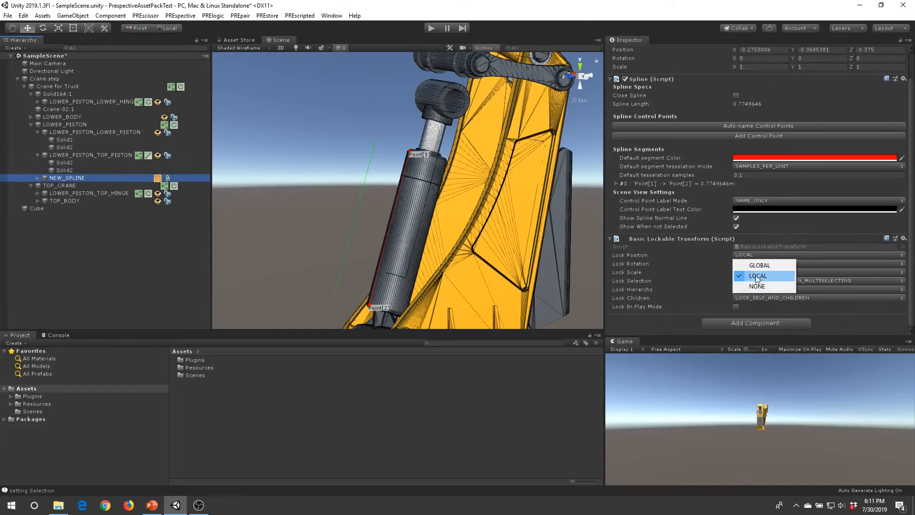
click(781, 288)
click(776, 263)
click(775, 294)
click(768, 271)
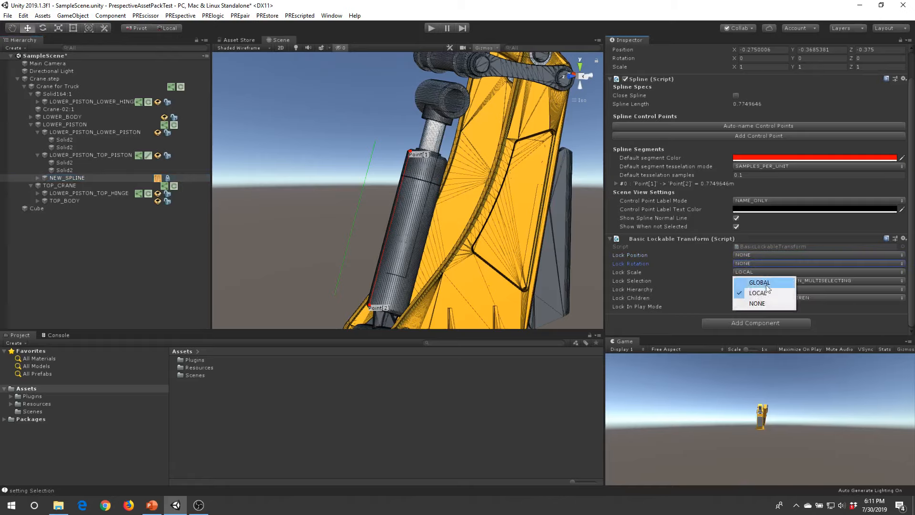
click(762, 303)
click(785, 281)
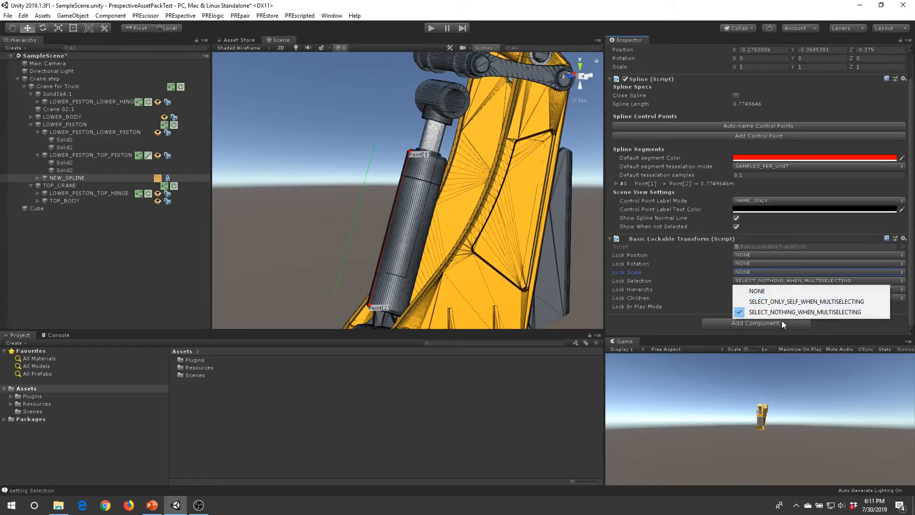
click(762, 310)
click(778, 297)
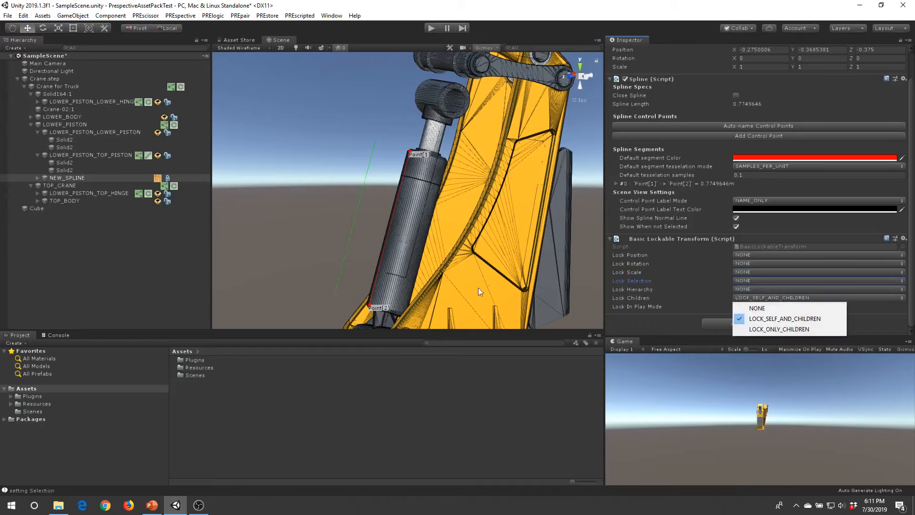
click(300, 230)
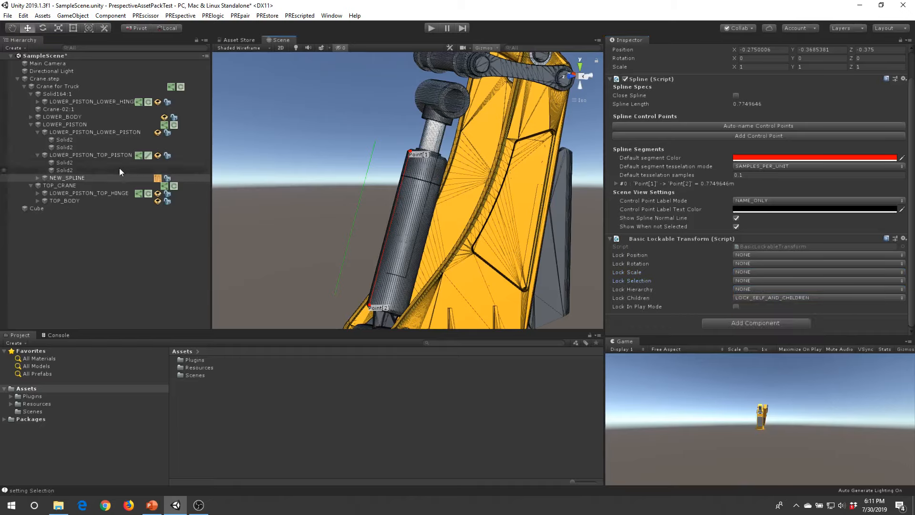
Target Point[2] in LOWER_PISTON_TOP_PISTON's prismatic joint and update that limit control point to the piston's lowered position
click(95, 155)
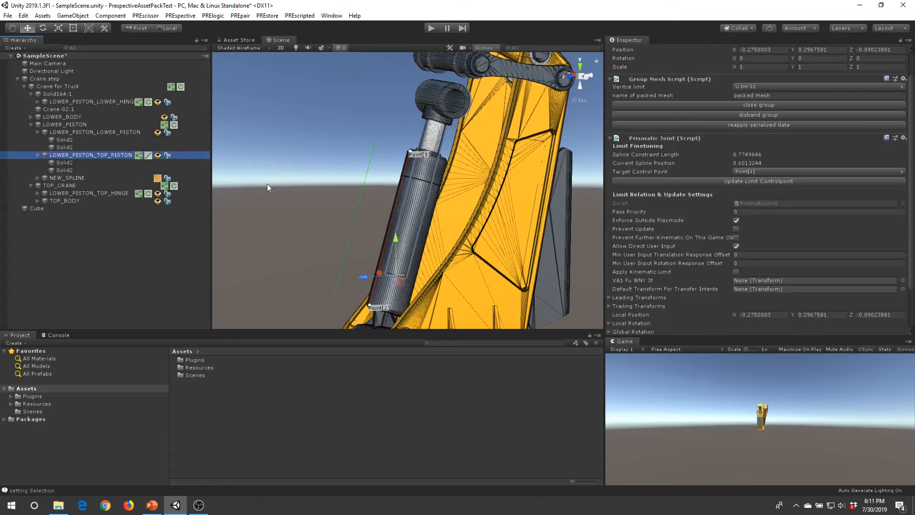
click(760, 168)
click(753, 192)
click(739, 181)
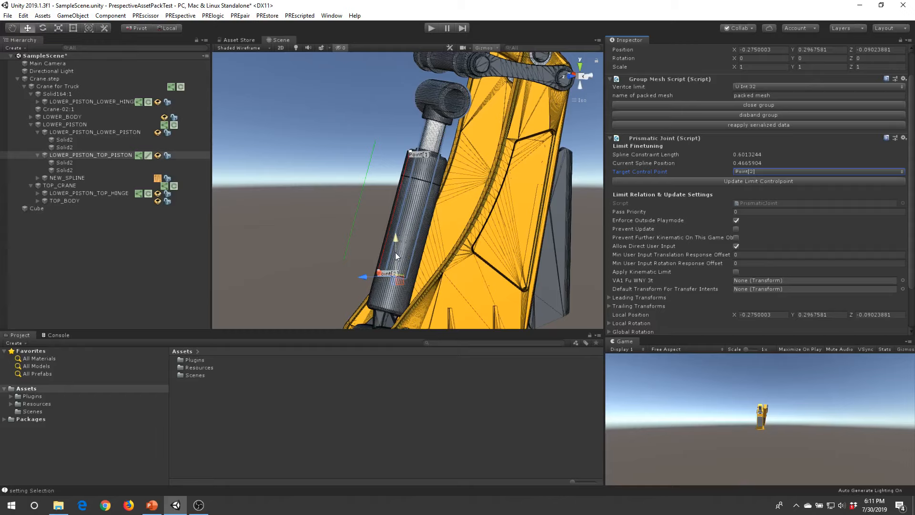
Slide the top piston up to a spline position of about 0.067 and update limit control point Point[1] there
drag(396, 257, 471, 215)
click(765, 172)
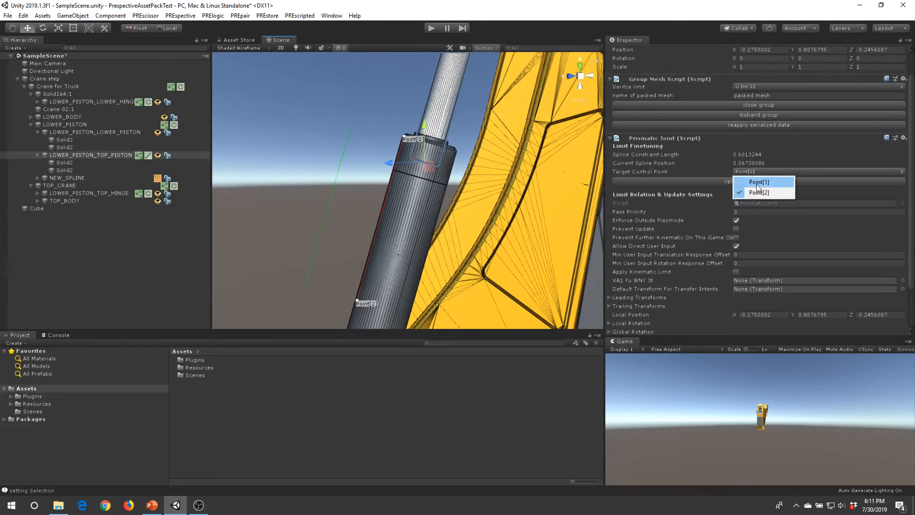
click(755, 181)
click(734, 182)
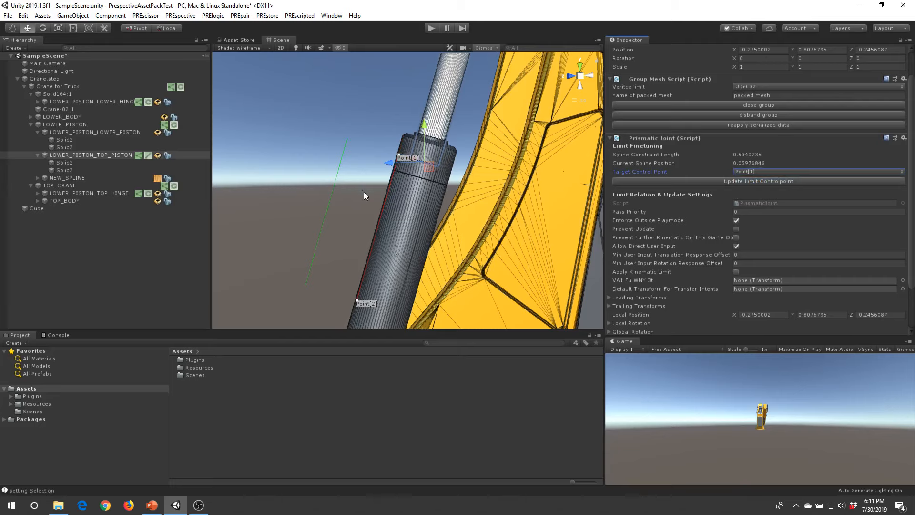
Slide the top piston back down between its limits to a spline position of about 0.34, and inspect it from several angles
scroll(364, 191, down, 5)
drag(416, 169, 382, 217)
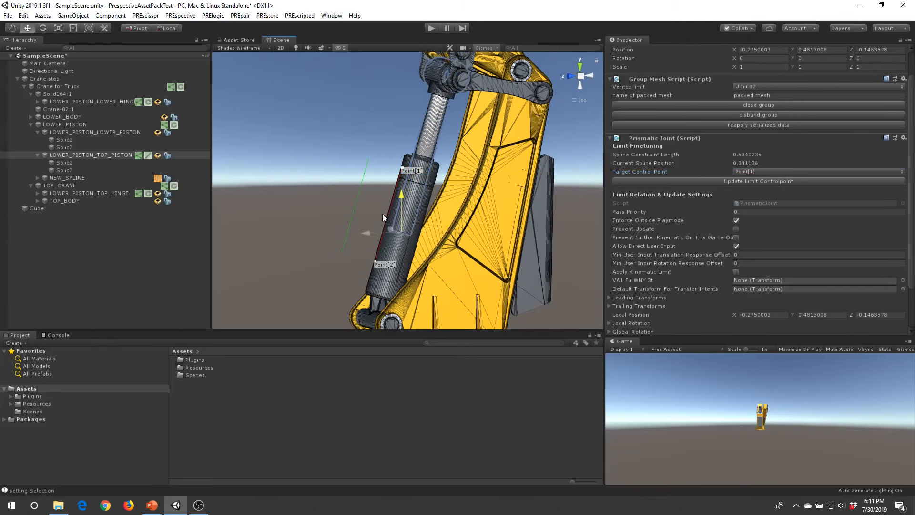
click(589, 76)
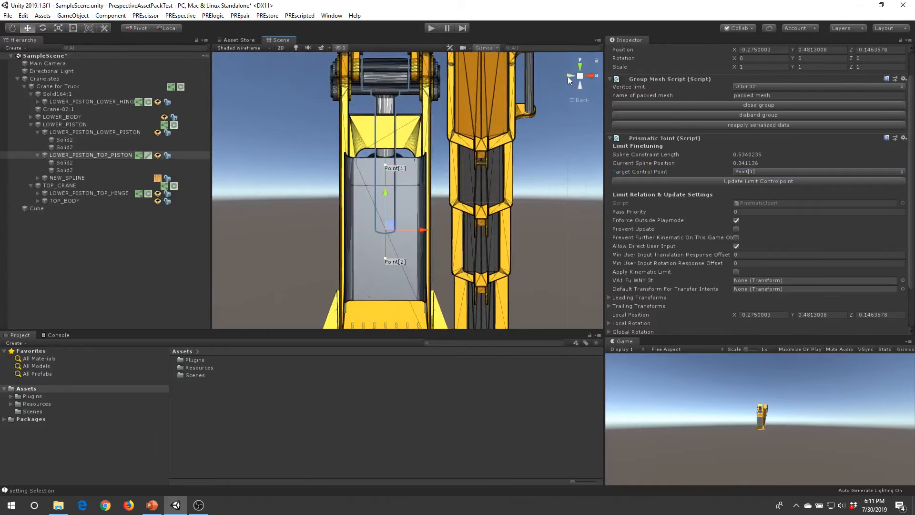
click(570, 75)
middle_drag(465, 150, 466, 229)
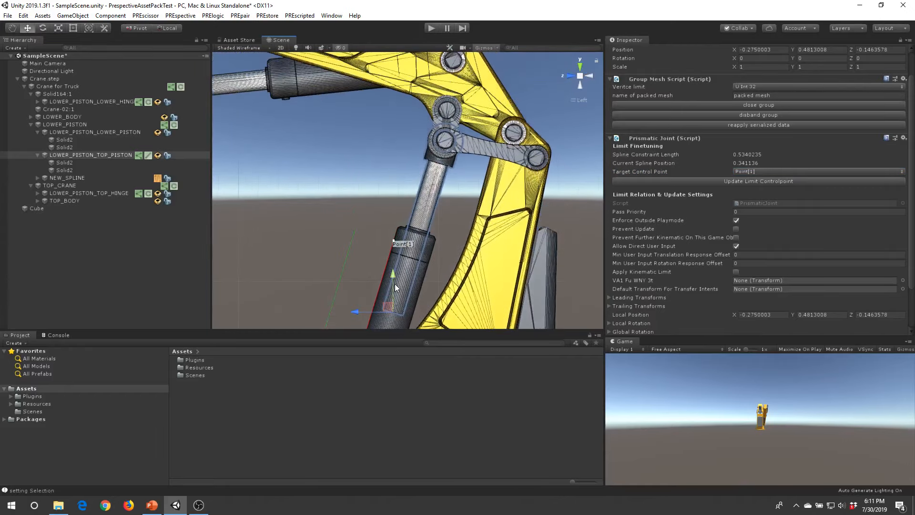
alt+drag(394, 283, 395, 220)
click(371, 151)
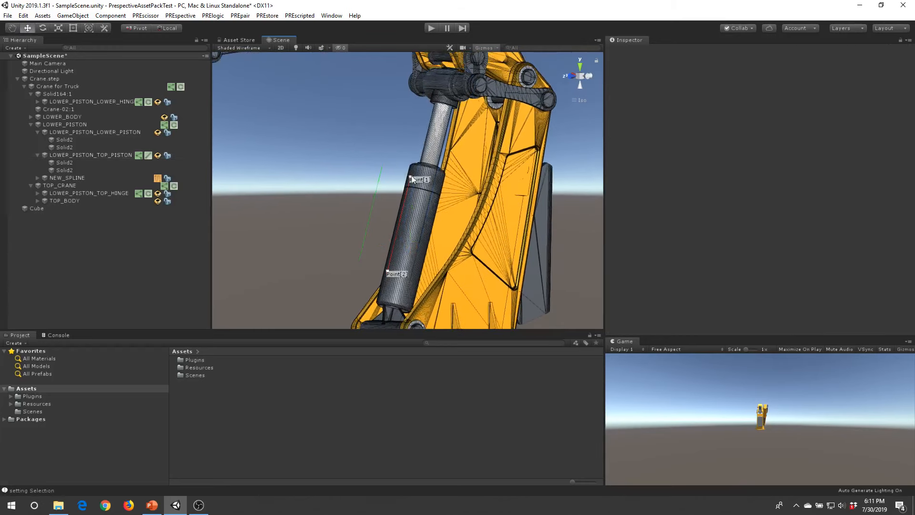
click(121, 155)
Switch to PowerPoint and step through the outline to the "7) Adding the Piston Joint" slide
click(152, 504)
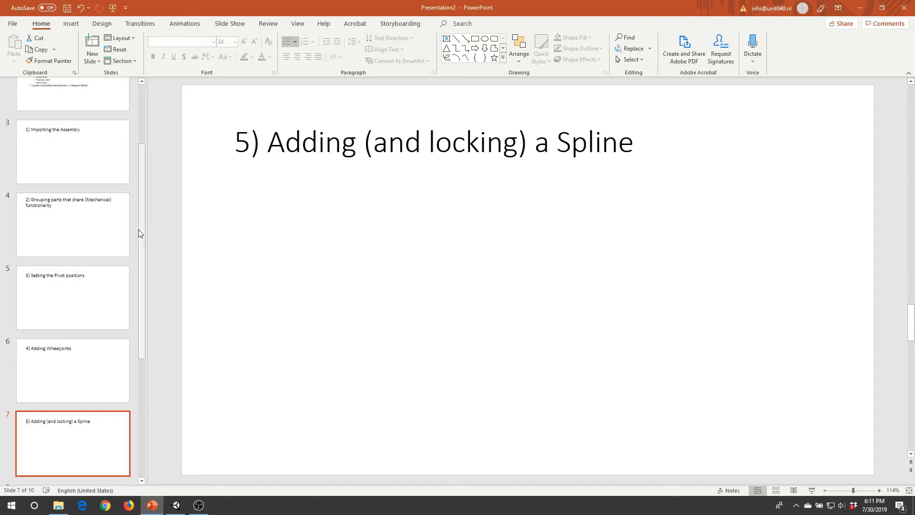
scroll(77, 352, down, 2)
click(77, 423)
scroll(81, 404, down, 2)
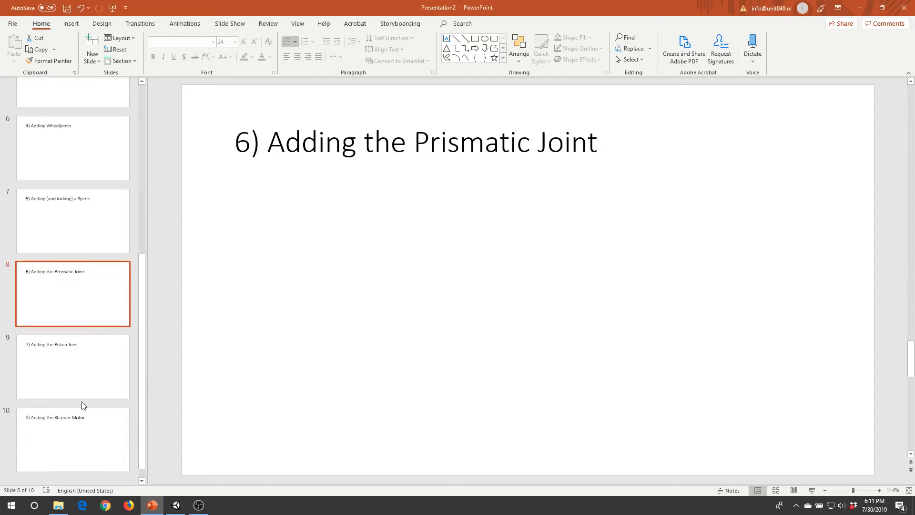
click(77, 370)
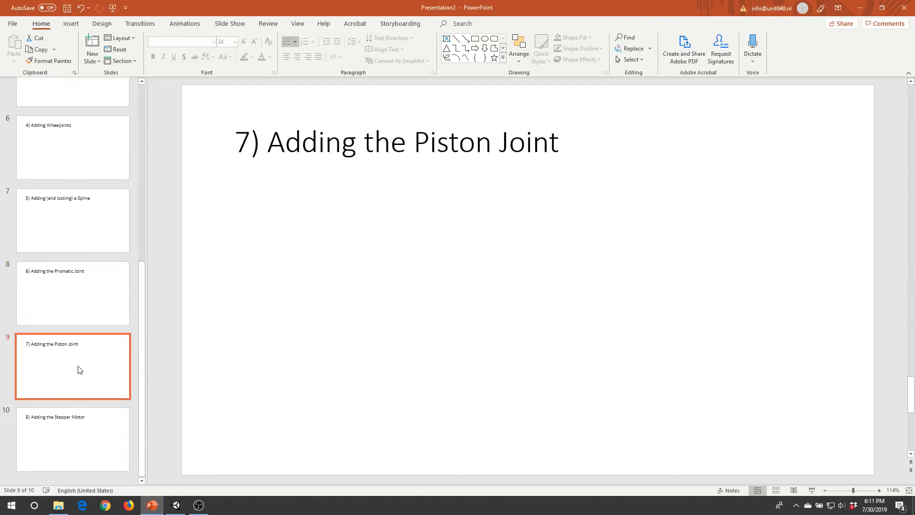
Switch back to Unity and turn off Enforce Outside Playmode in LOWER_PISTON_TOP_PISTON's prismatic joint
click(175, 504)
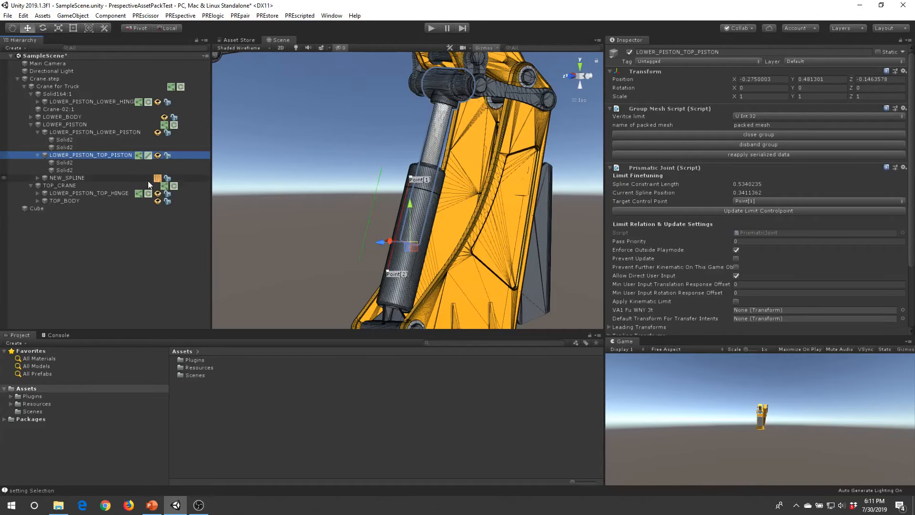
click(308, 169)
click(59, 154)
right_drag(309, 156, 362, 153)
scroll(377, 119, up, 4)
middle_drag(393, 141, 401, 163)
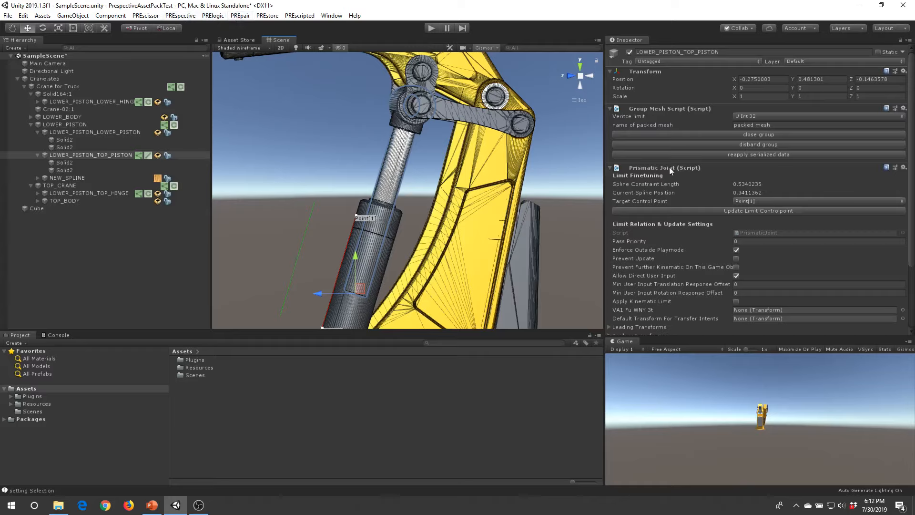
right_click(687, 168)
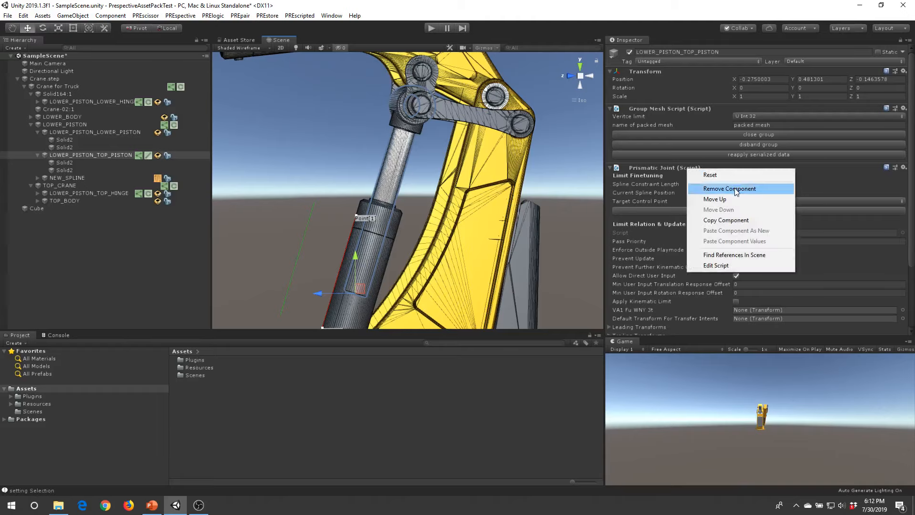
click(347, 156)
middle_drag(362, 221, 360, 187)
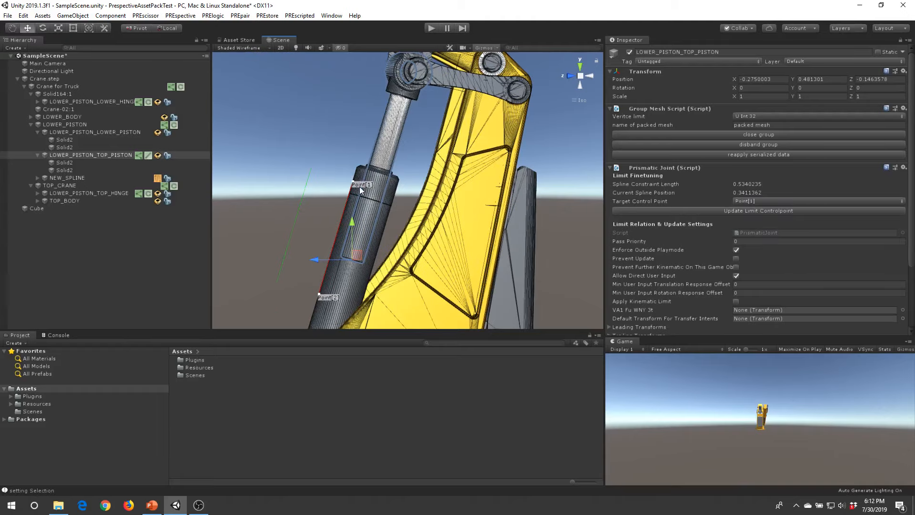
click(736, 250)
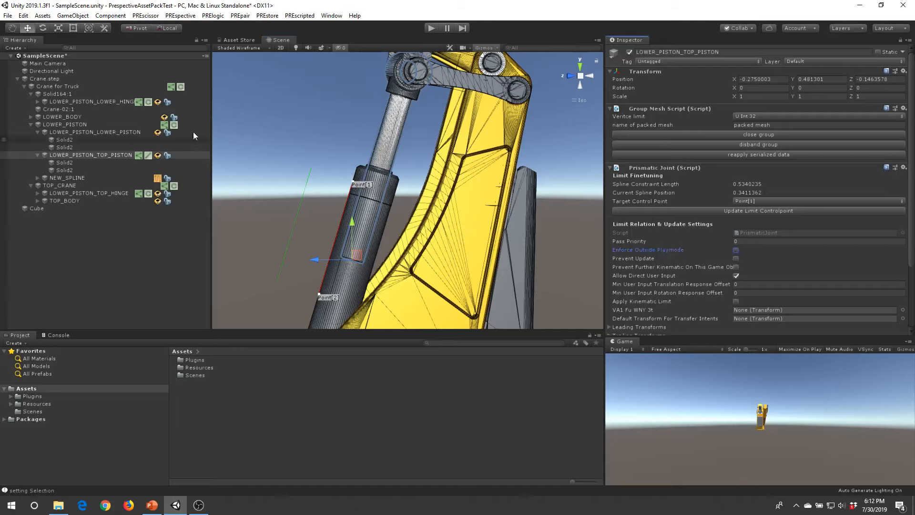
Create a new parent with child rotation for LOWER_PISTON_TOP_PISTON
click(183, 17)
mouse_move(196, 27)
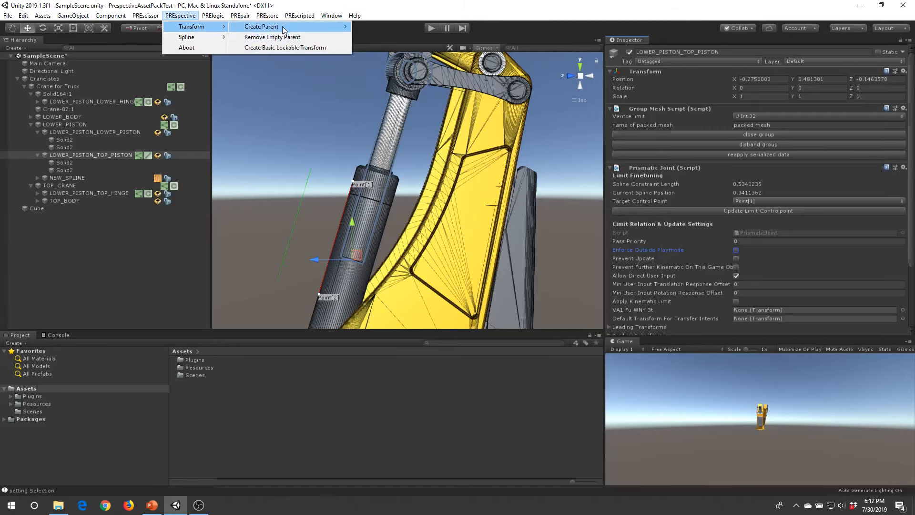
mouse_move(283, 29)
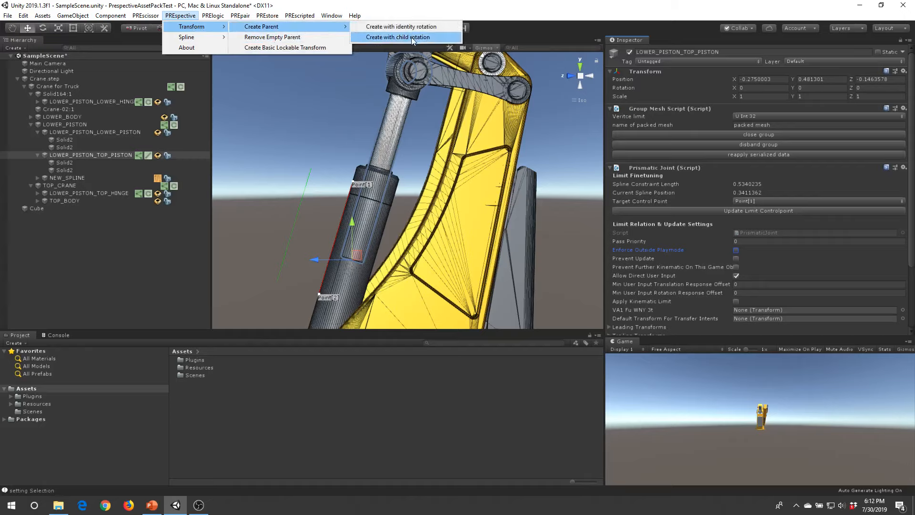
click(412, 37)
Move the Prismatic Joint component from LOWER_PISTON_TOP_PISTON onto its parent NEW_PARENT
click(37, 163)
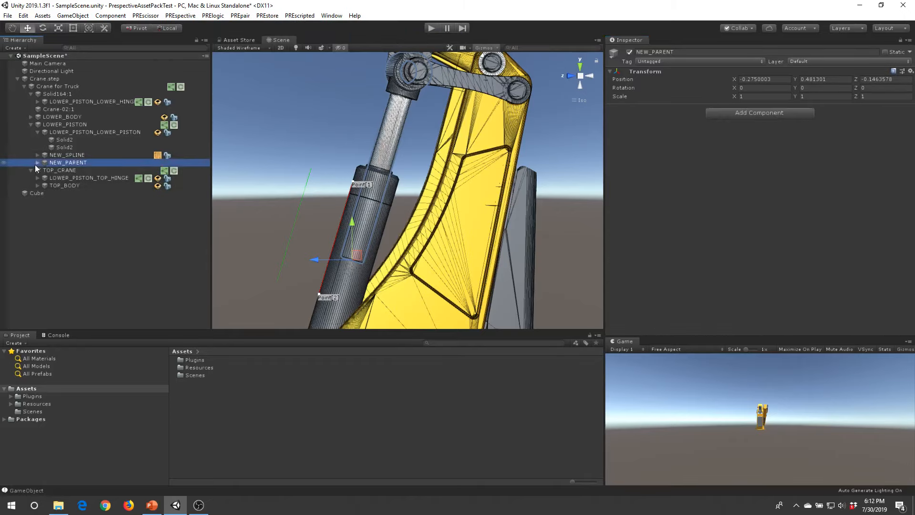
click(106, 171)
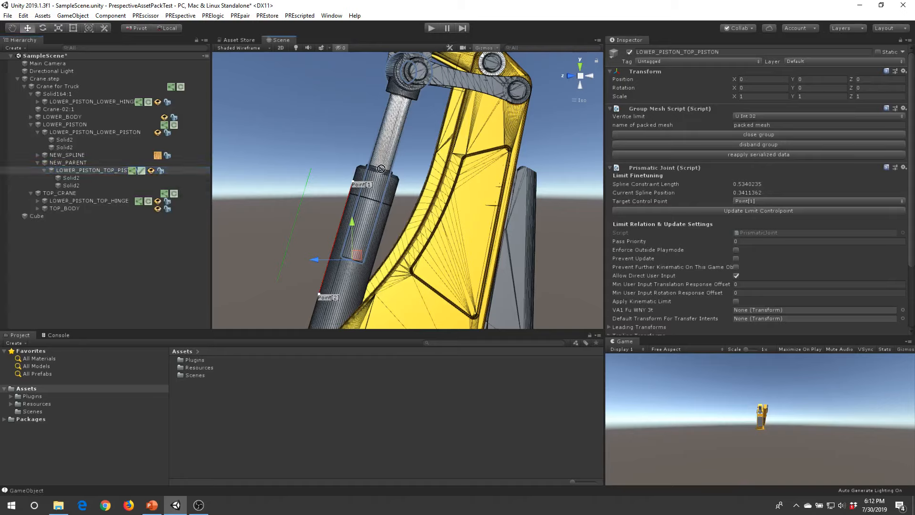
drag(106, 170, 106, 162)
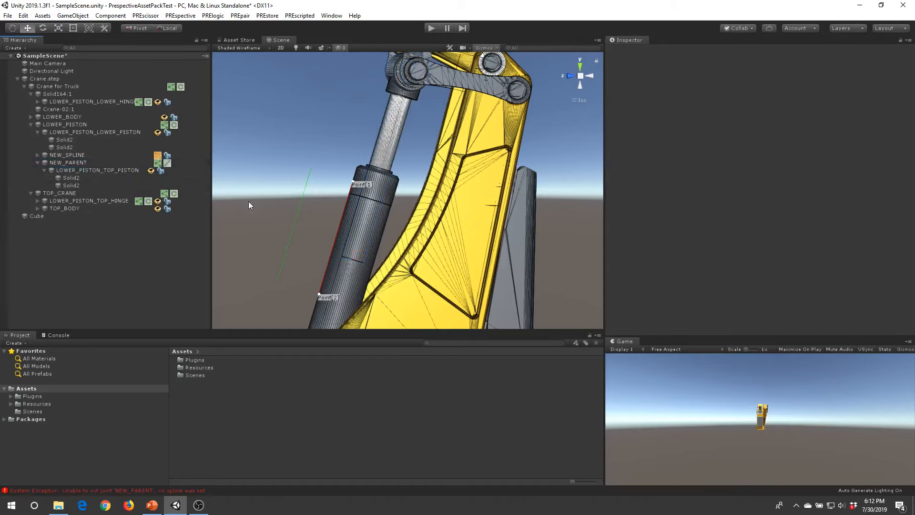
Turn on Enforce Outside Playmode for NEW_PARENT's prismatic joint, test sliding the piston along its spline and undo the test move
click(84, 162)
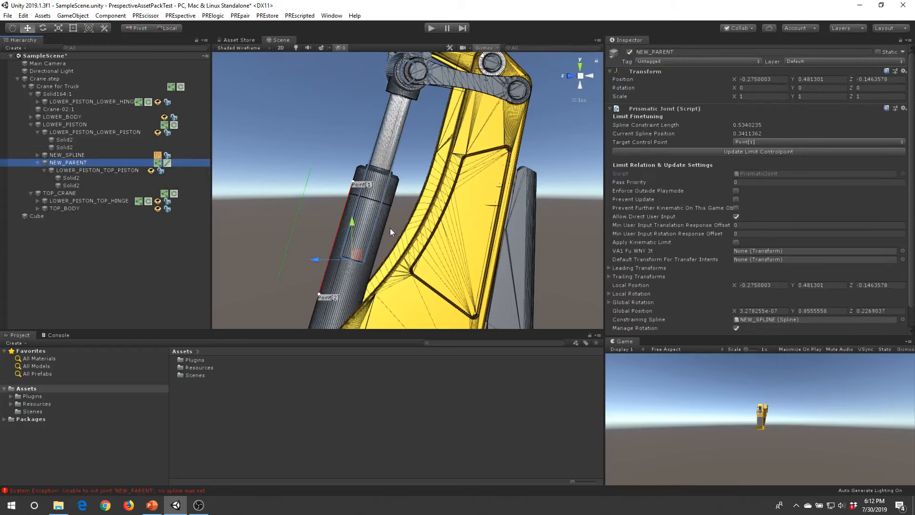
click(736, 191)
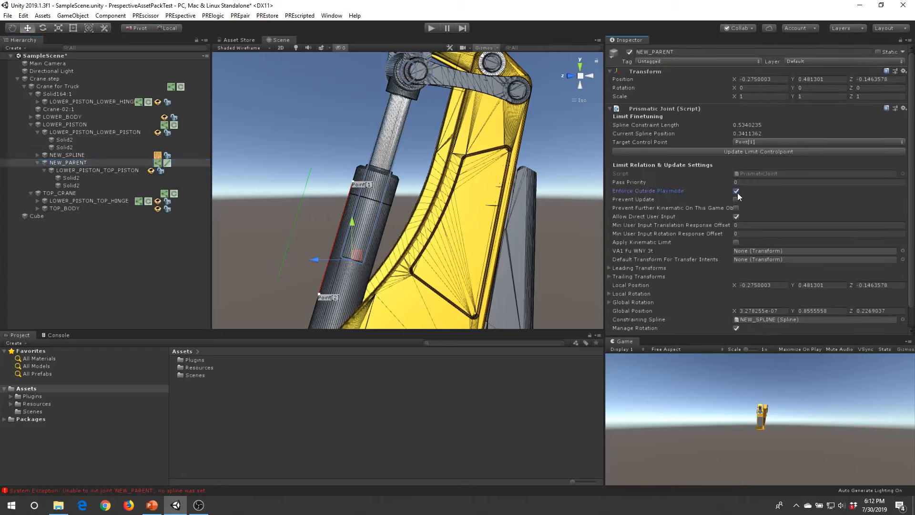
mouse_move(355, 241)
alt+mouse_down()
mouse_move(403, 240)
mouse_move(358, 227)
mouse_move(371, 242)
alt+mouse_up()
alt+drag(413, 218, 309, 290)
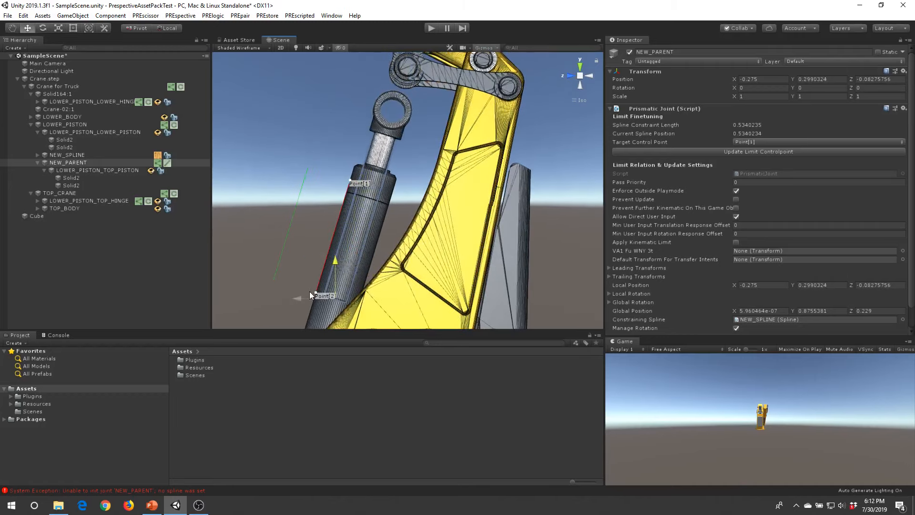
key(ctrl+z)
alt+drag(318, 109, 339, 121)
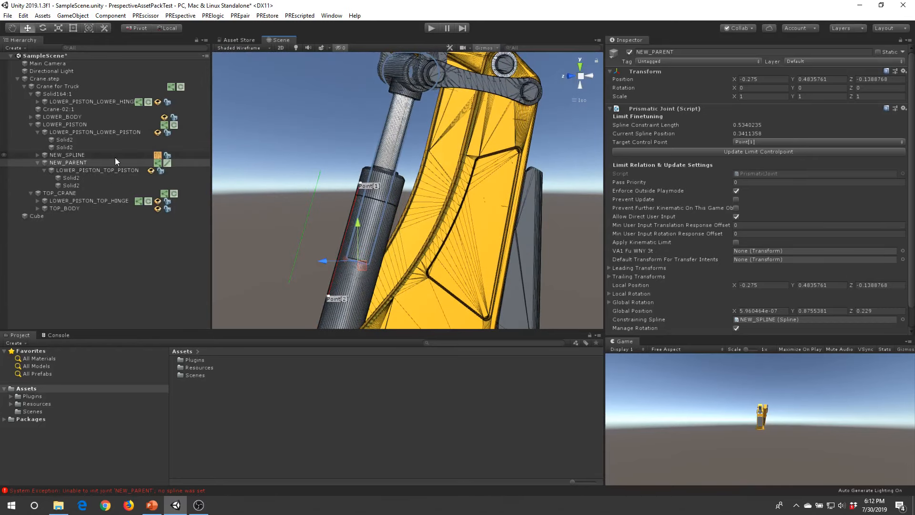
Create an empty child object under NEW_PARENT
click(43, 170)
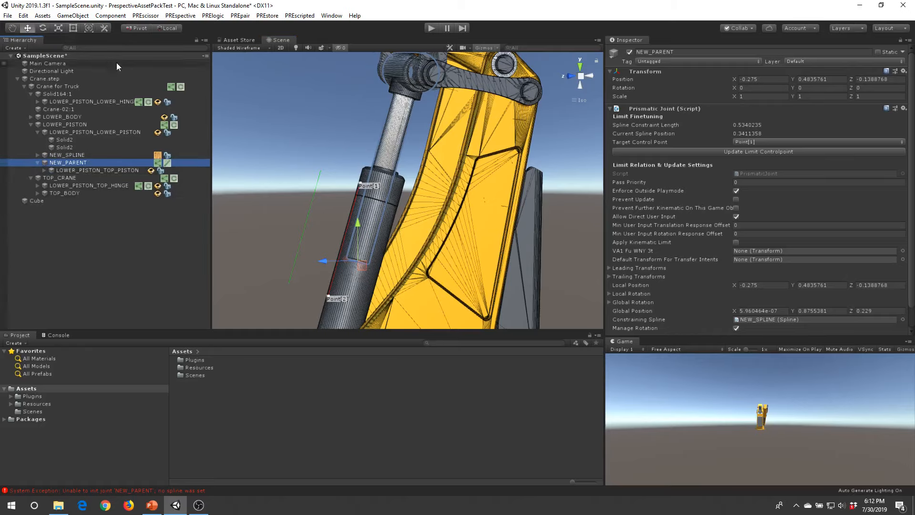
click(72, 15)
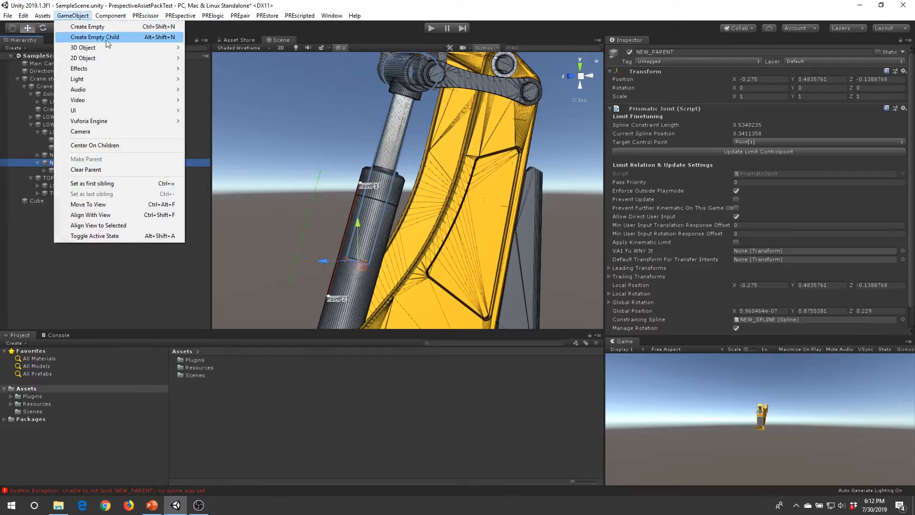
click(103, 38)
Move the new empty object up beside the piston rod's upper eye, at about Y 0.851 and Z -0.105
right_drag(533, 147, 495, 178)
click(590, 76)
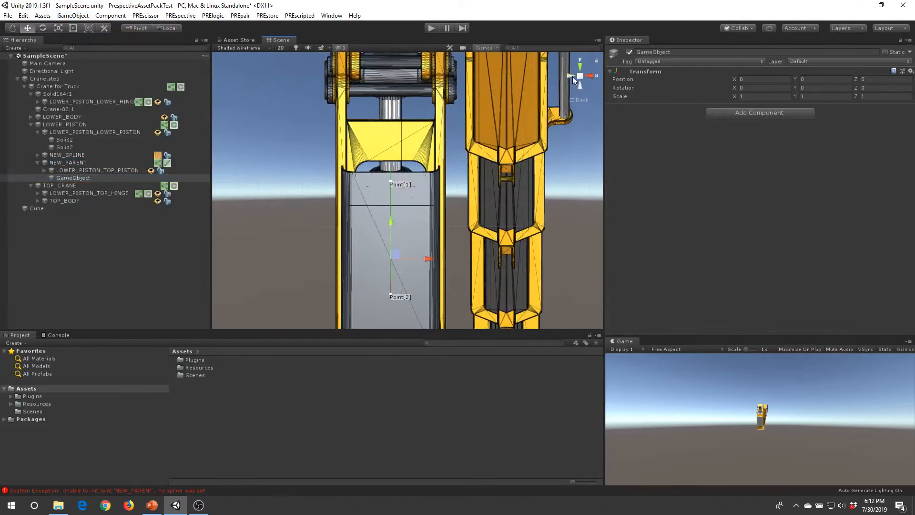
click(571, 75)
scroll(464, 219, up, 2)
middle_drag(393, 230, 416, 254)
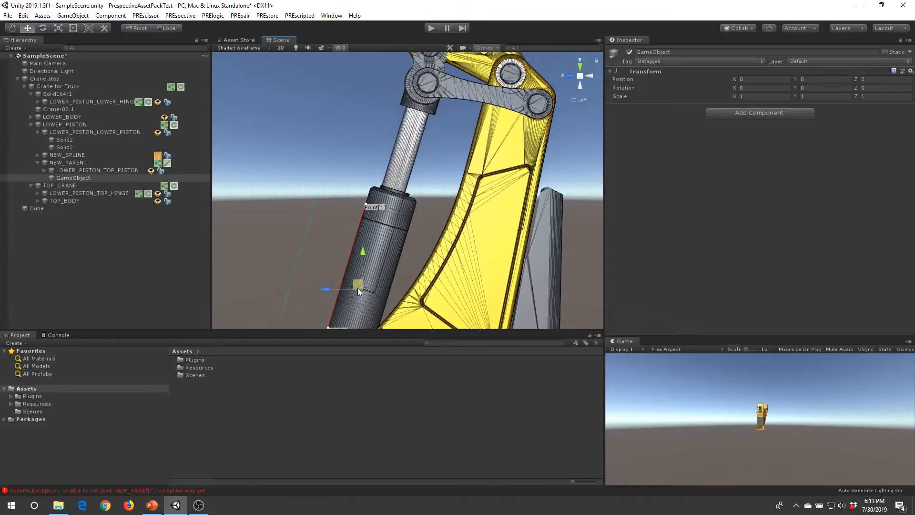
drag(358, 285, 424, 81)
right_drag(424, 81, 449, 225)
drag(357, 184, 311, 184)
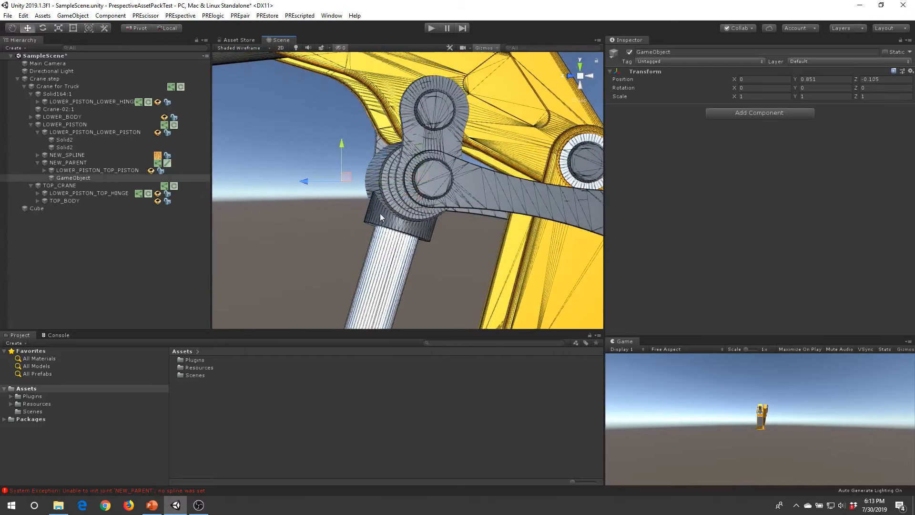
alt+drag(380, 213, 400, 217)
click(278, 176)
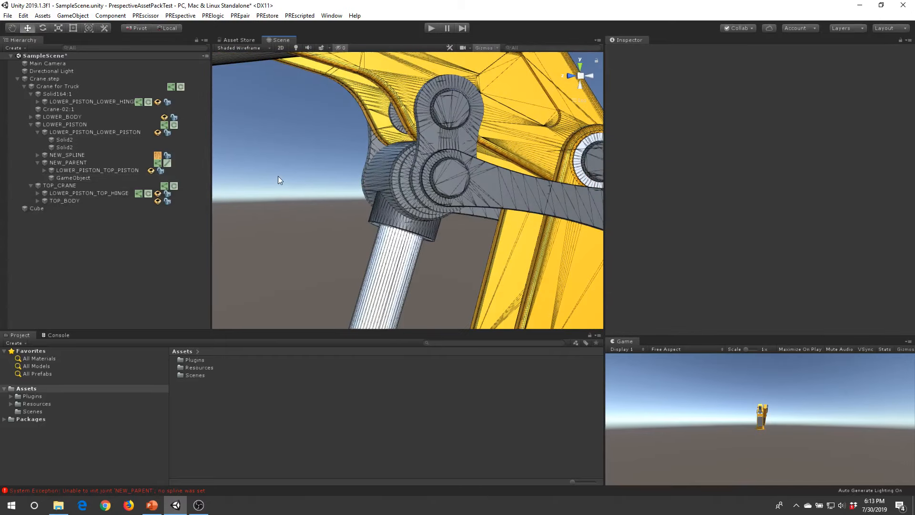
Open the Alignment tool and assign Cube as Part A with the Transform Pivot tool type
click(179, 16)
mouse_move(148, 16)
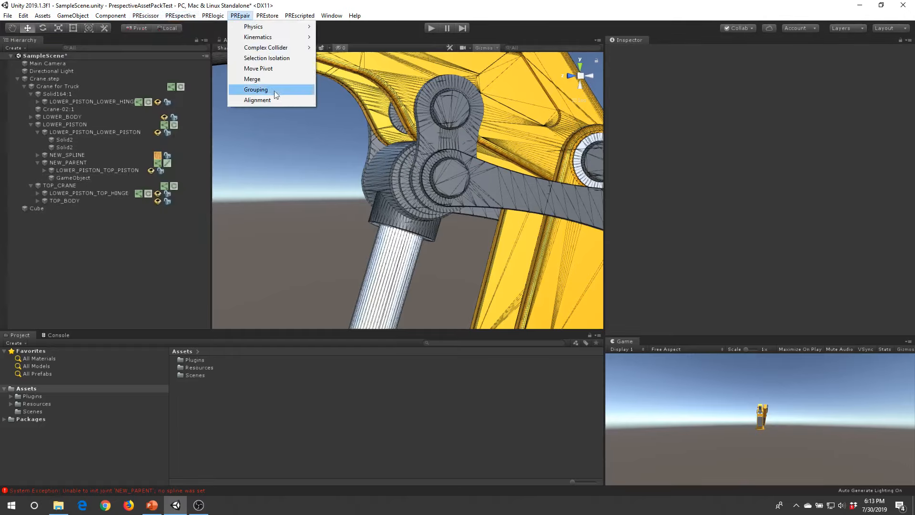
click(249, 99)
drag(535, 180, 763, 140)
drag(37, 210, 783, 160)
click(784, 174)
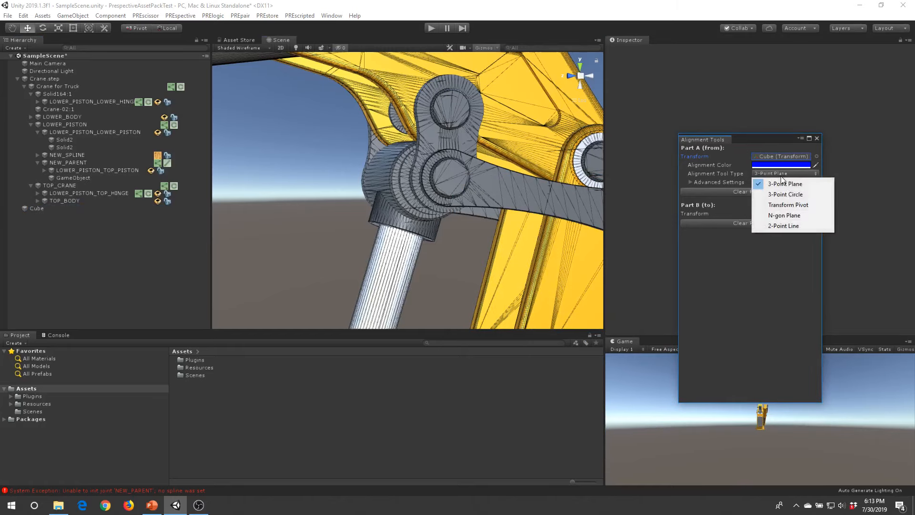
click(790, 206)
Assign the Solid2 mesh of LOWER_PISTON_LOWER_HINGE as Part B with the 3-Point Circle tool type
click(405, 179)
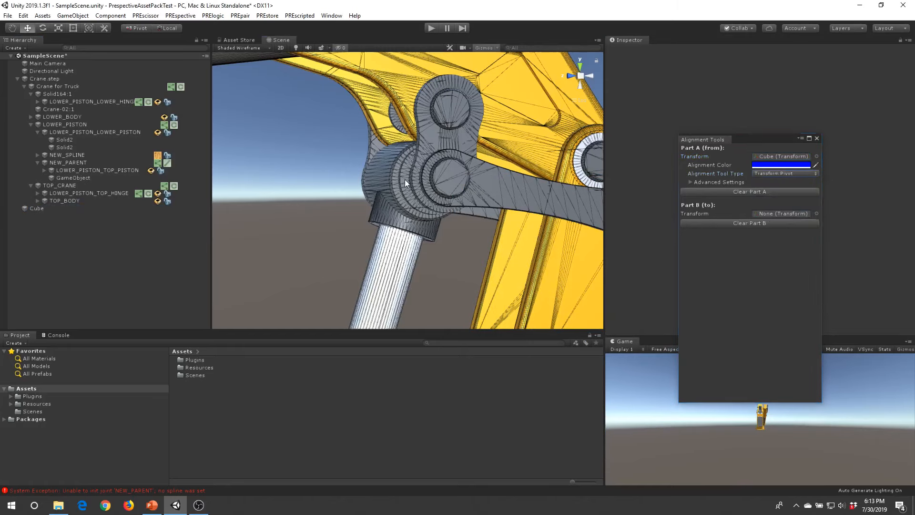
alt+drag(513, 255, 519, 163)
click(516, 179)
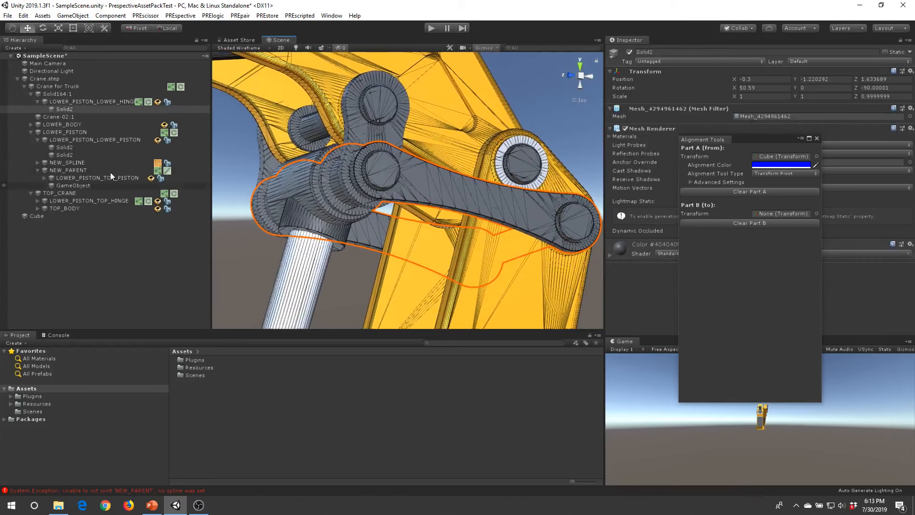
drag(64, 108, 784, 213)
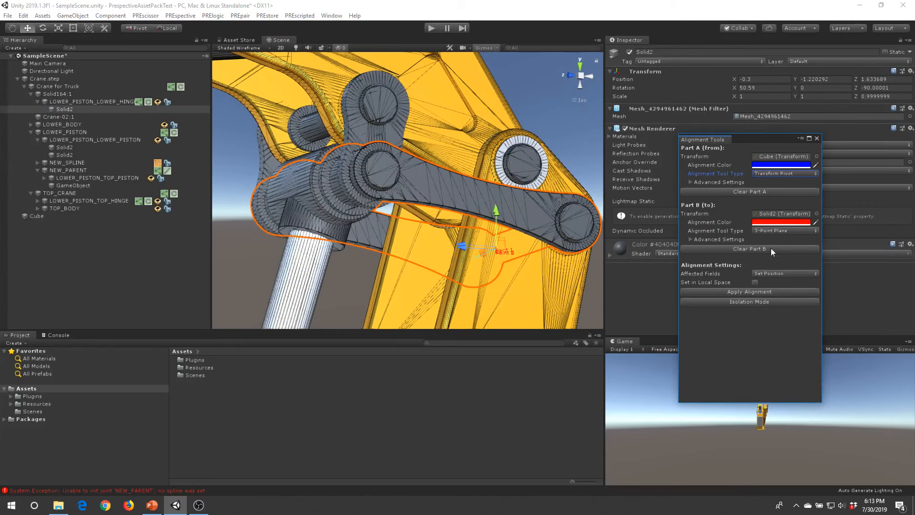
click(785, 231)
click(781, 253)
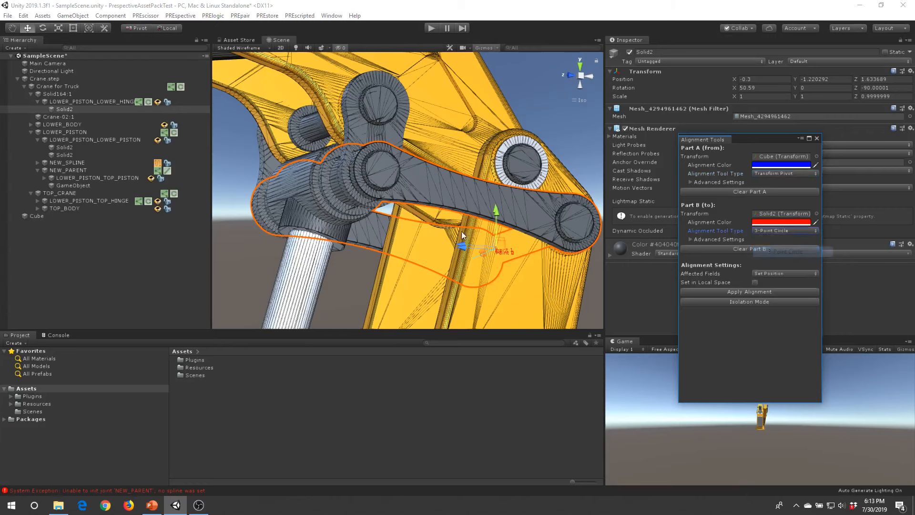
Spread Part B's three circle points apart around the hinge link and isolate the parts being aligned
scroll(461, 231, up, 2)
scroll(476, 241, down, 1)
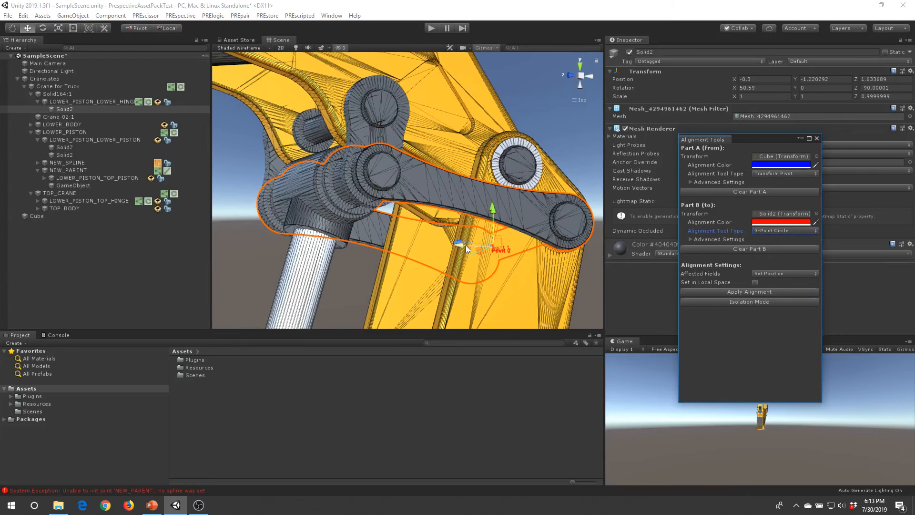
click(284, 239)
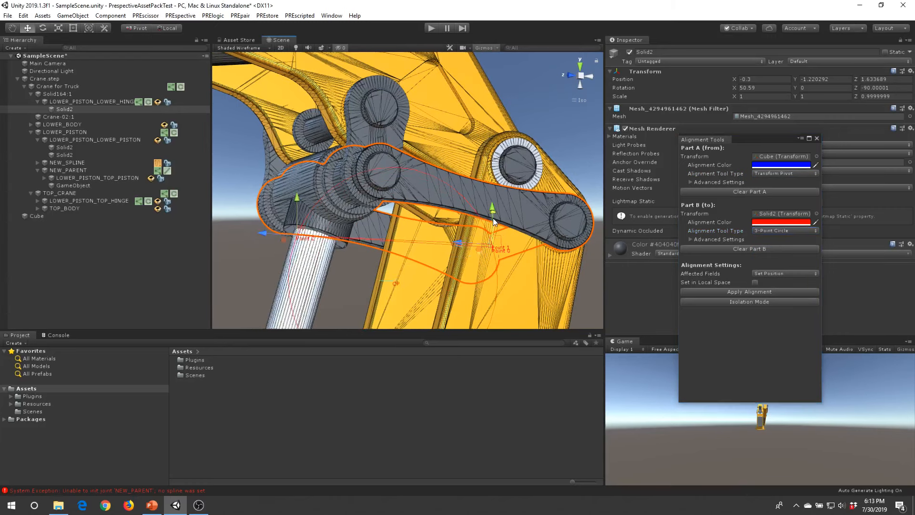
click(493, 183)
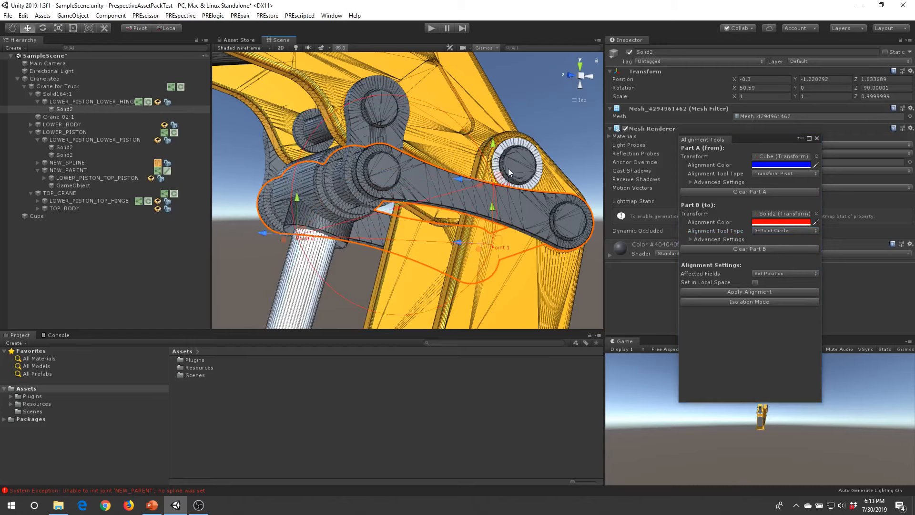
click(764, 303)
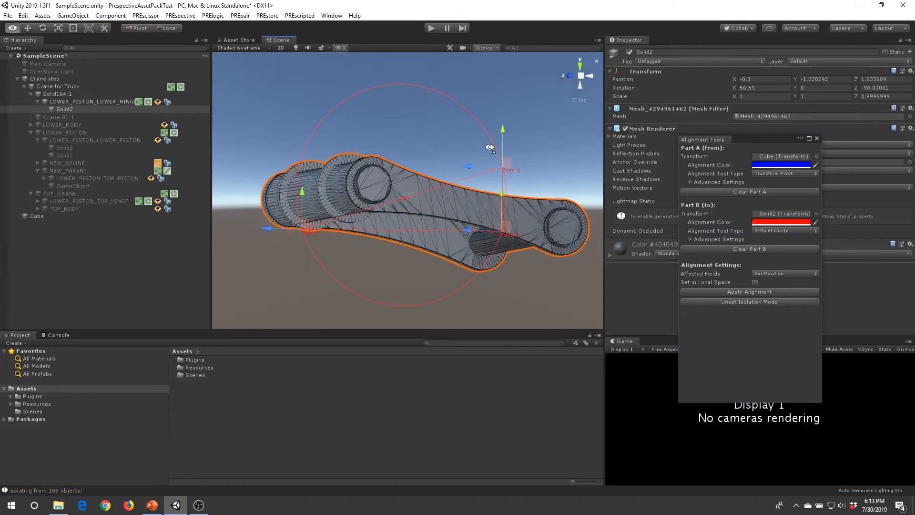
right_drag(490, 148, 492, 170)
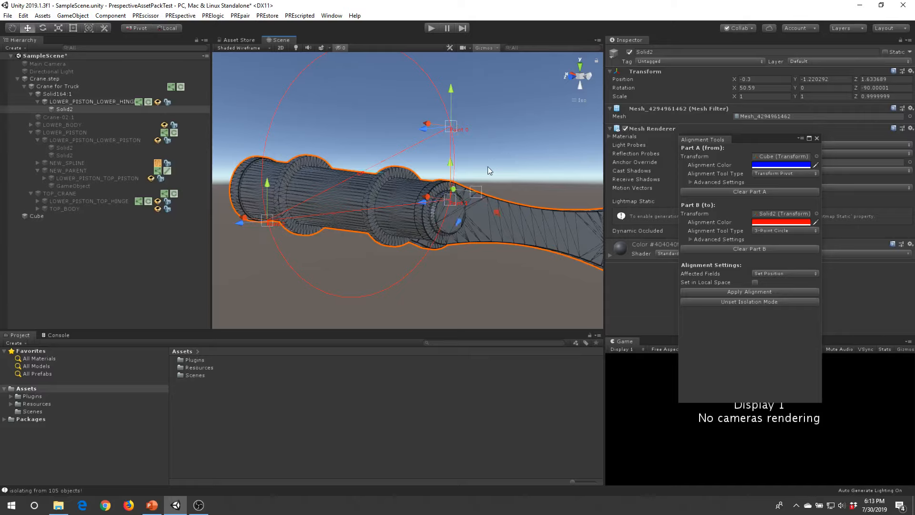
Place the first circle point on the rim of the hinge link's pin hole
click(486, 166)
drag(451, 129, 462, 216)
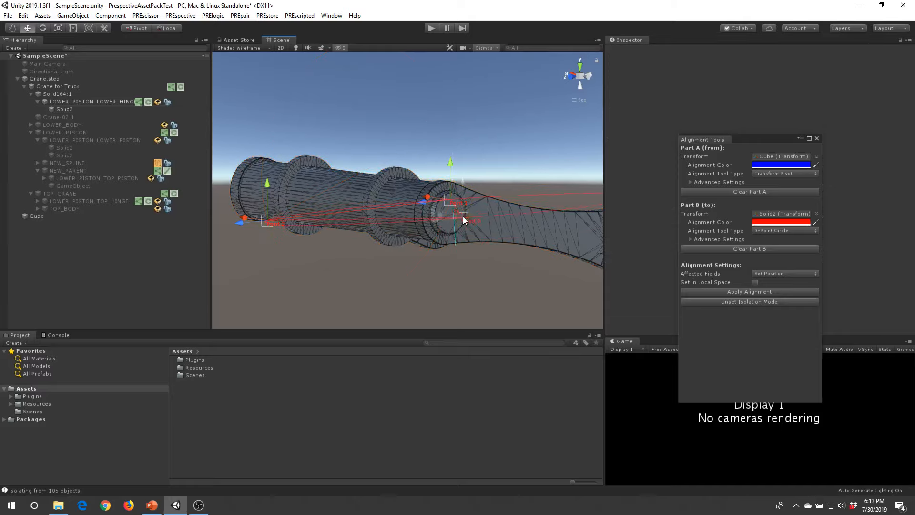
right_drag(464, 218, 432, 231)
scroll(436, 220, up, 8)
scroll(452, 261, down, 3)
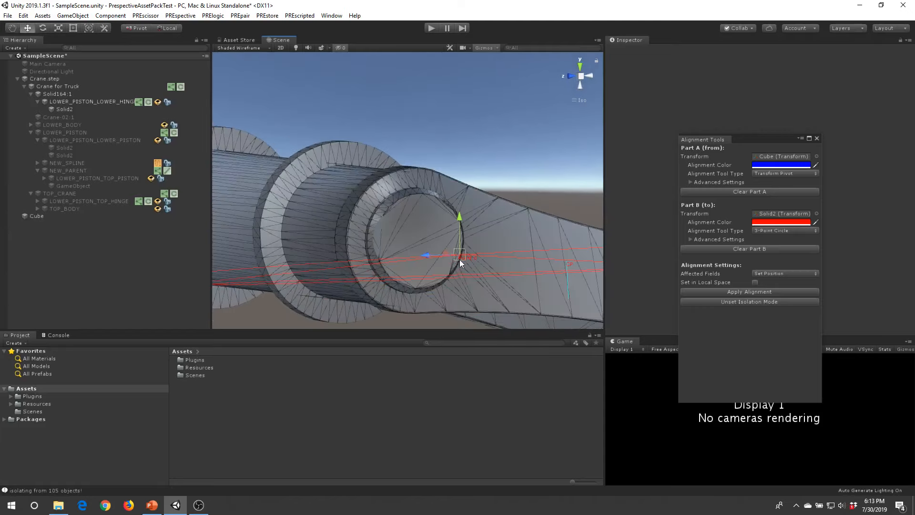
drag(459, 259, 461, 229)
scroll(462, 227, down, 3)
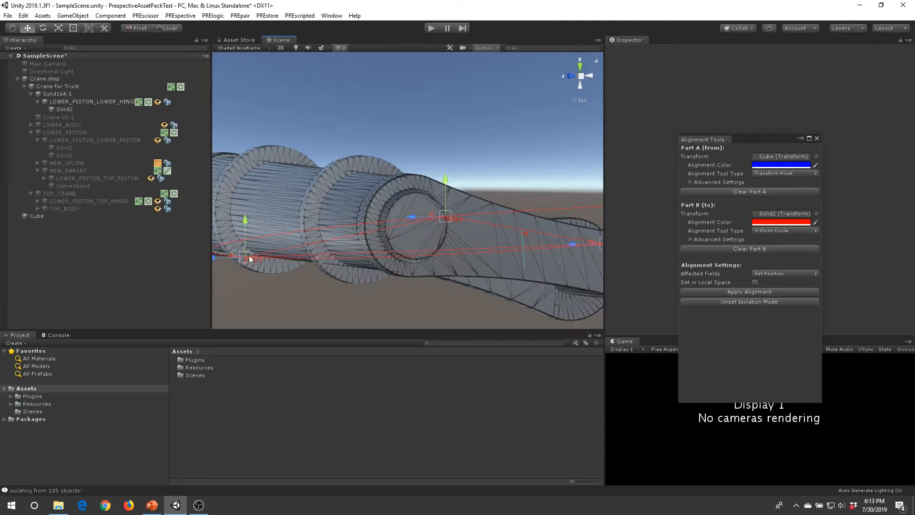
Place the remaining two circle points on the rim of the same pin hole
drag(248, 255, 408, 196)
middle_drag(439, 230, 361, 177)
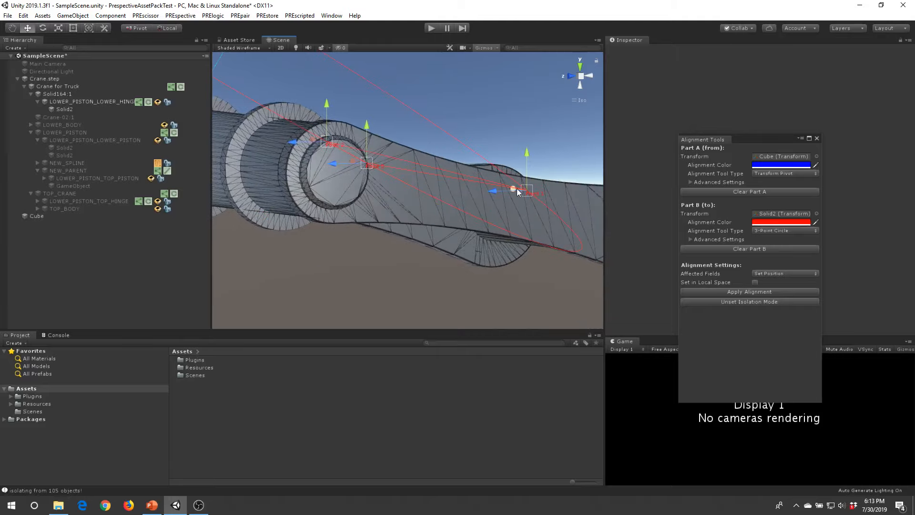
drag(517, 191, 500, 268)
scroll(436, 241, up, 3)
scroll(440, 257, down, 4)
middle_drag(500, 269, 481, 252)
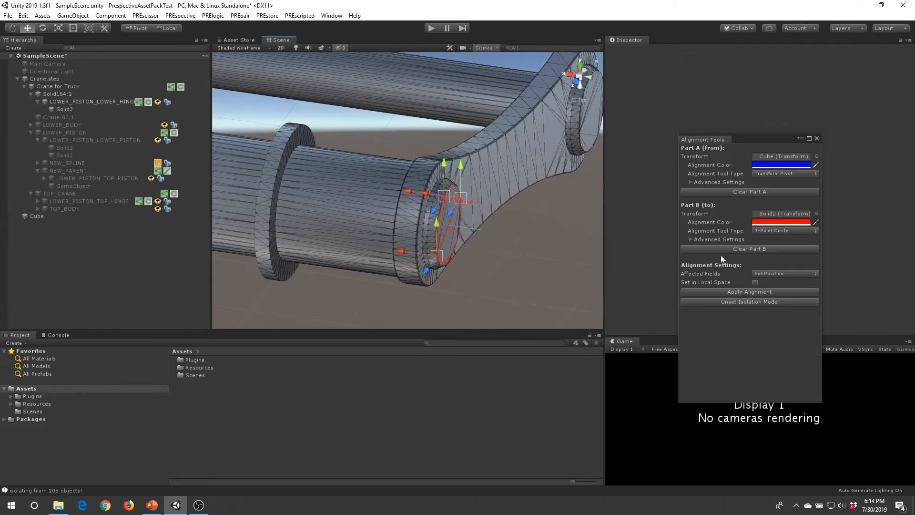
Align Cube to the pin hole's circle with affected fields Set Position and Rotation, and close the Alignment tool
click(784, 274)
click(793, 303)
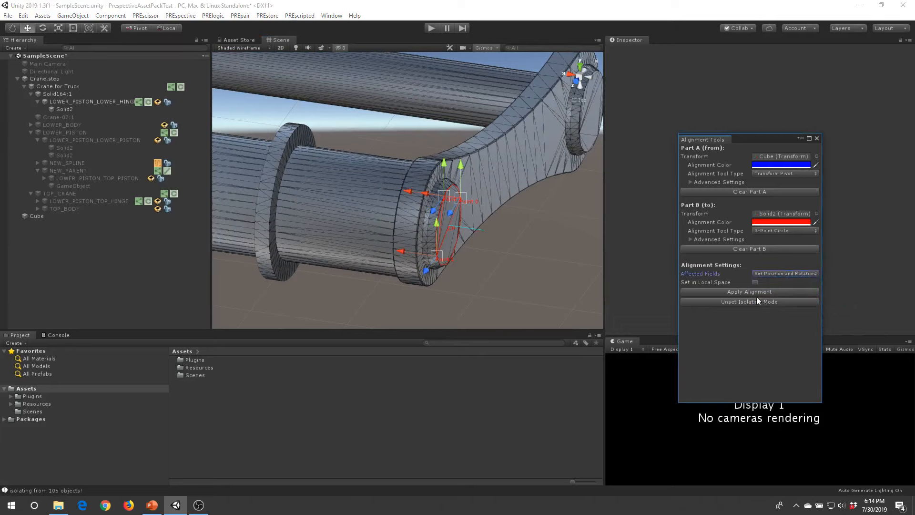
click(768, 295)
alt+drag(584, 267, 465, 267)
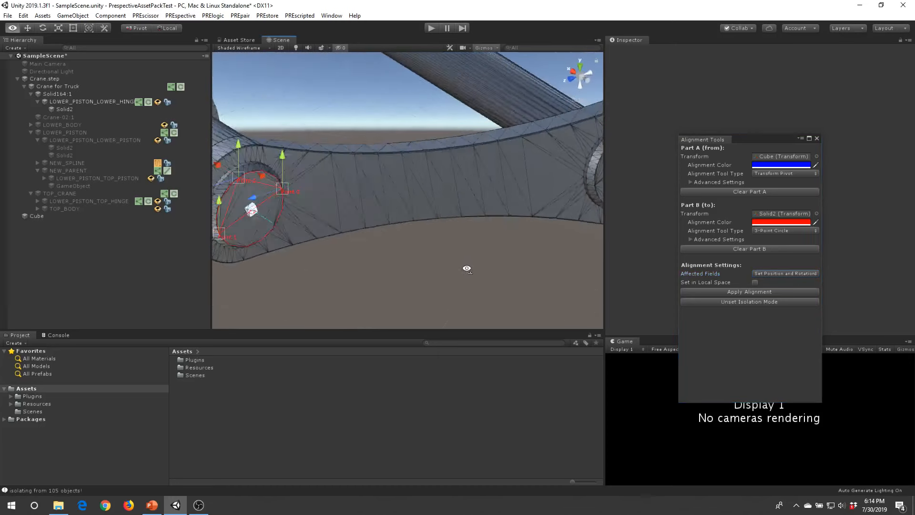
middle_drag(515, 265, 576, 270)
scroll(453, 201, down, 9)
middle_drag(403, 186, 492, 210)
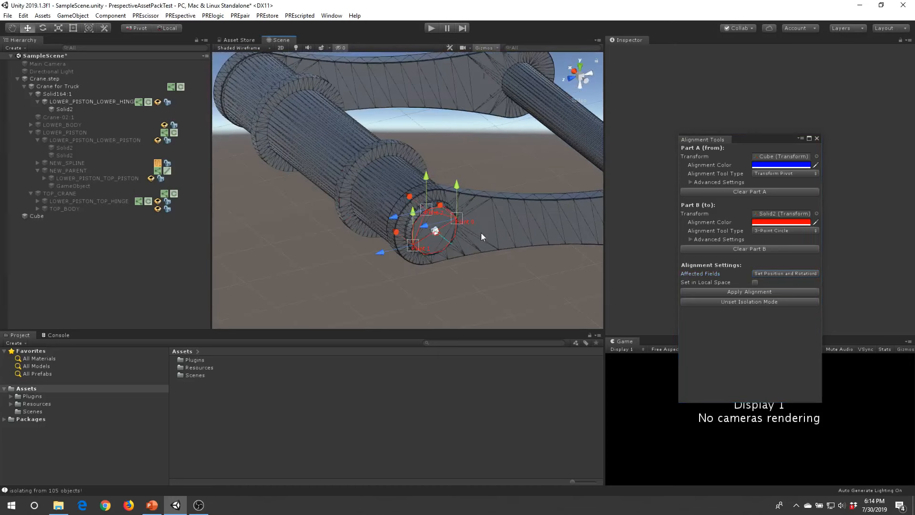
click(816, 138)
Rename the empty GameObject under NEW_PARENT as PISTON_TARGET
middle_drag(246, 244, 237, 199)
click(411, 181)
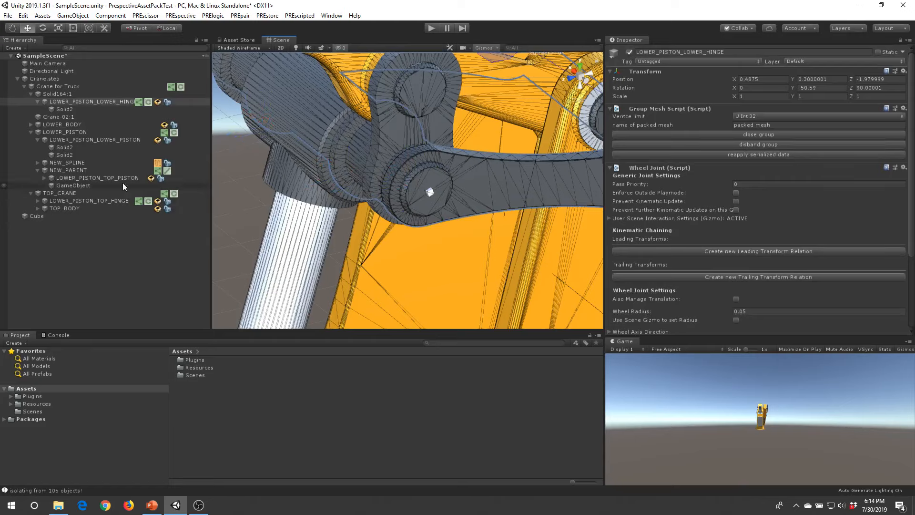
click(93, 180)
click(79, 185)
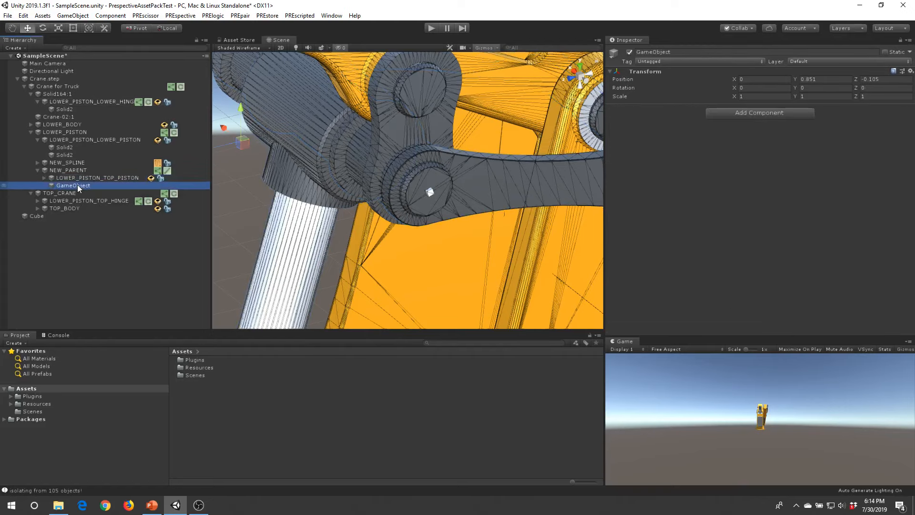
click(78, 186)
text(PISTO)
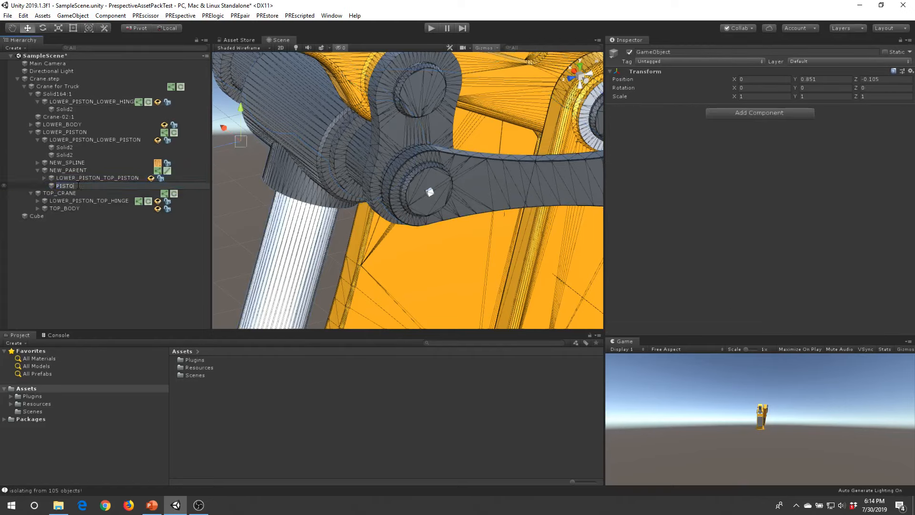
text(N_TARGET)
key(Return)
Move the pivot of PISTON_TARGET to Cube with the Move Pivot tool, and close the tool
click(240, 16)
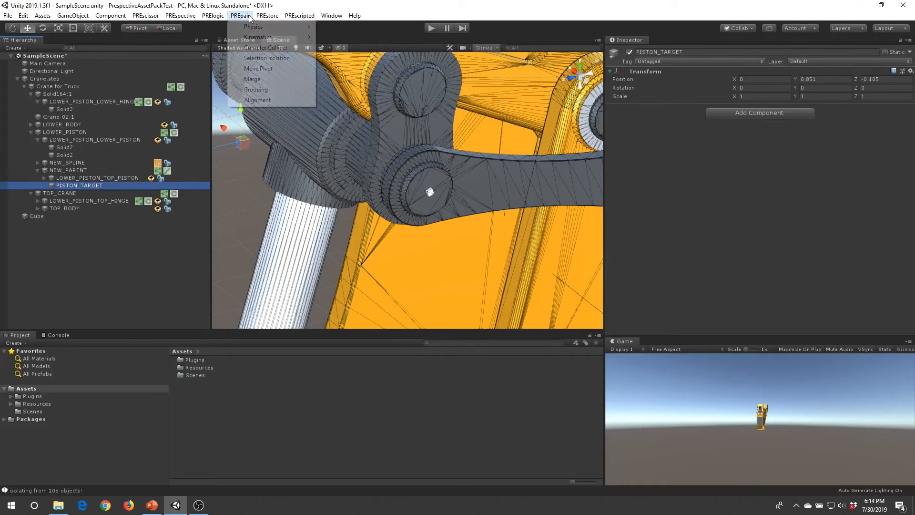
click(260, 68)
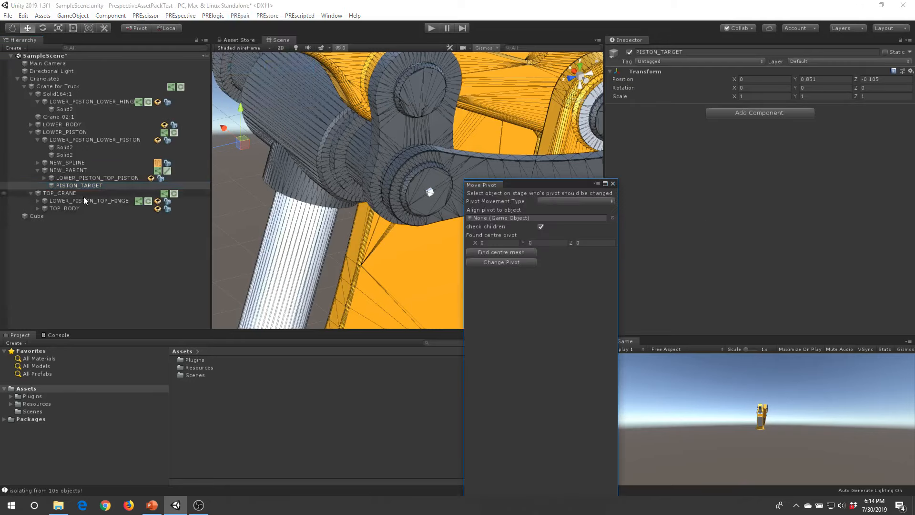
drag(42, 216, 483, 219)
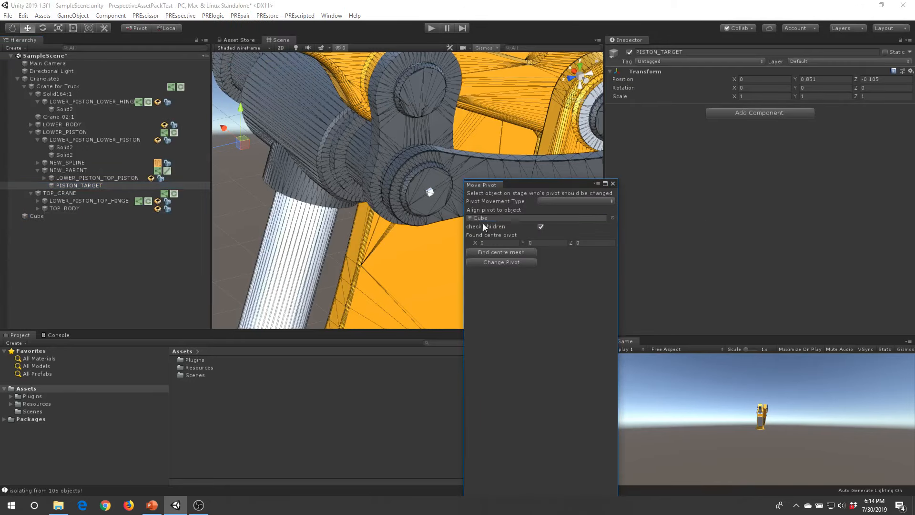
click(78, 184)
click(502, 262)
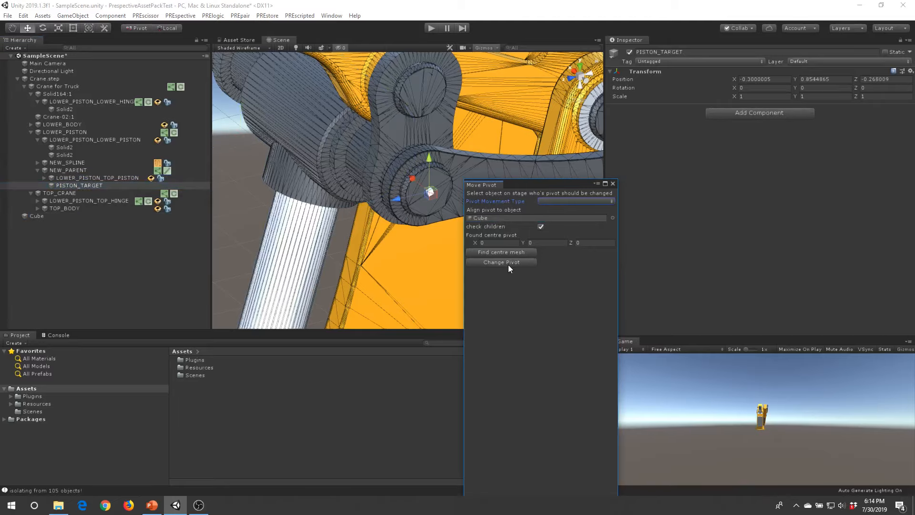
scroll(312, 141, down, 5)
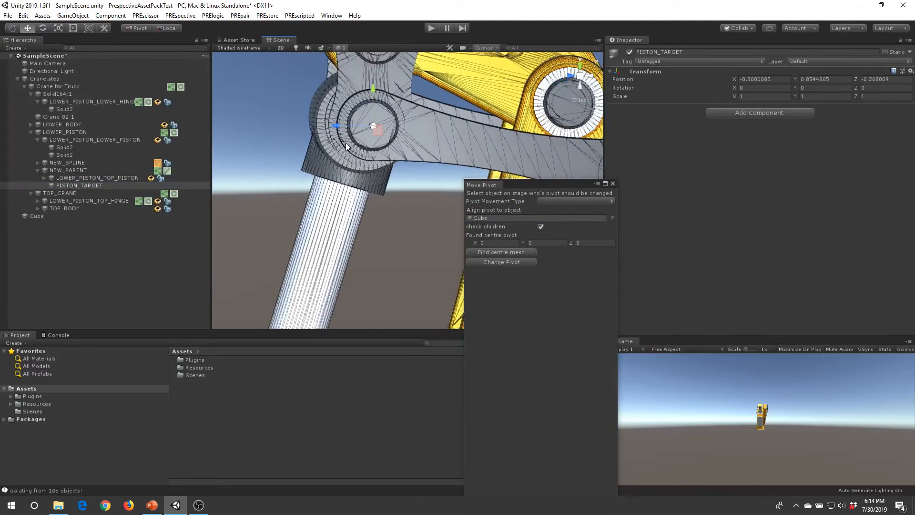
right_drag(370, 177, 376, 127)
click(613, 184)
click(174, 232)
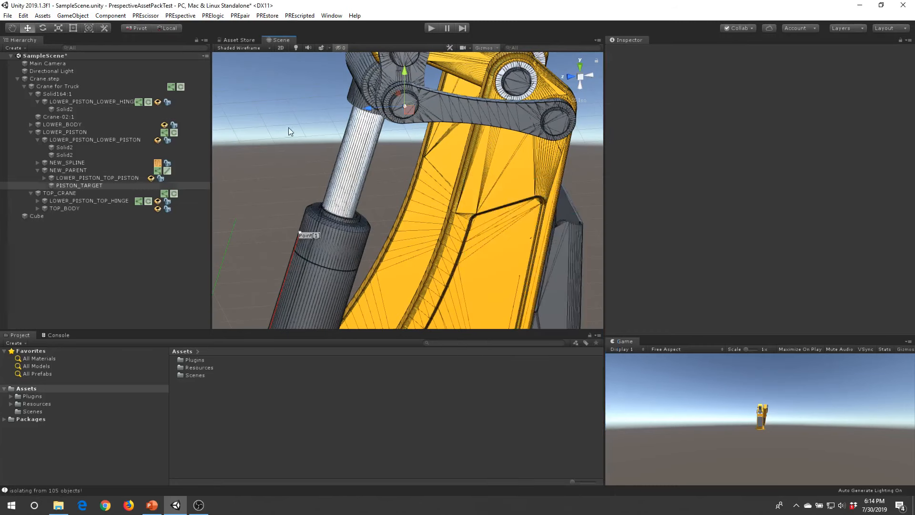
Add a Piston Joint component to PISTON_TARGET
click(73, 184)
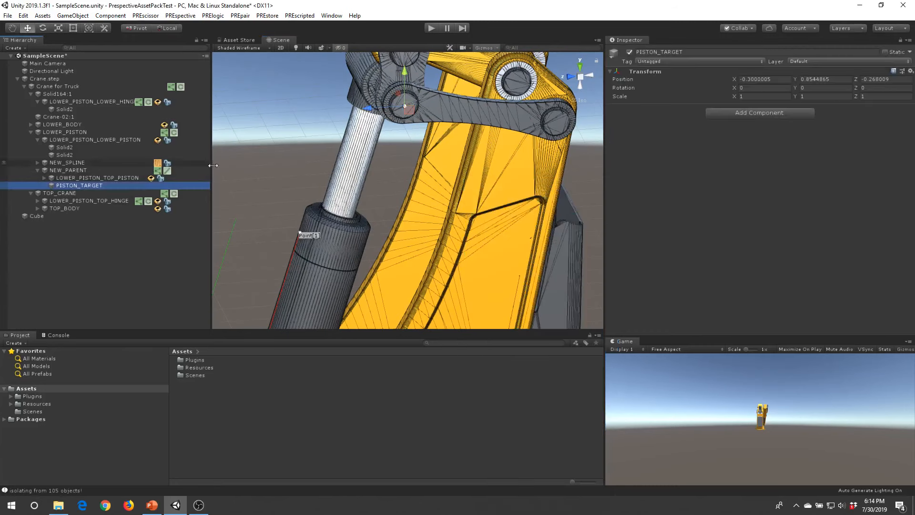
right_drag(413, 193, 393, 174)
click(753, 114)
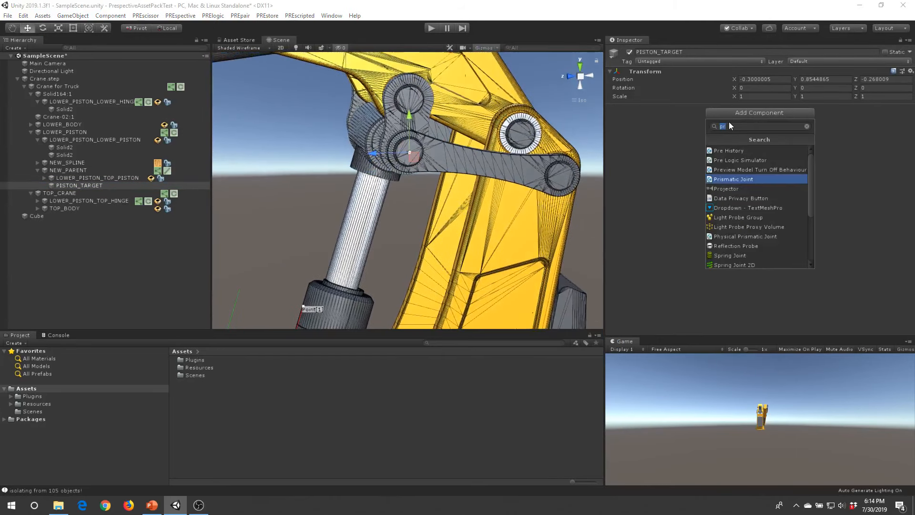
text(pis)
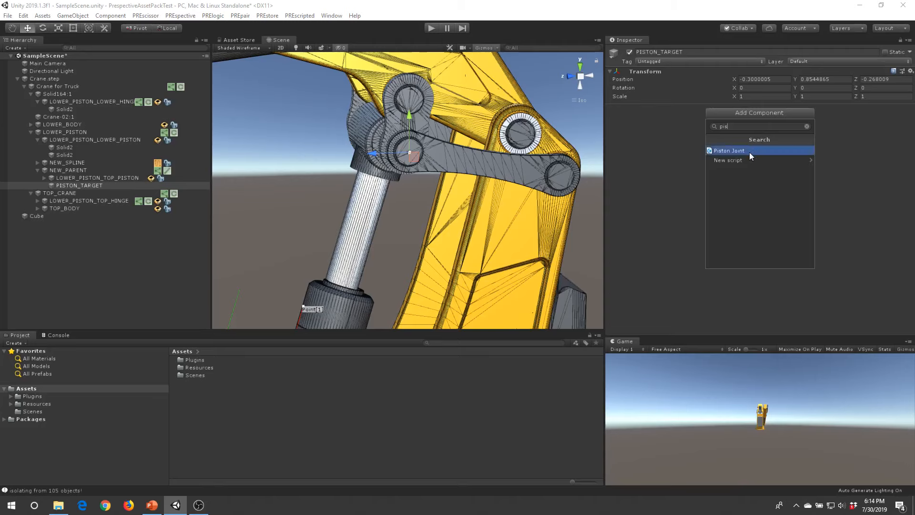
click(749, 152)
Examine the lower piston linkage, from the hinge link's pin holes down to the hinge at the piston's base
middle_drag(422, 147, 443, 90)
scroll(453, 124, down, 4)
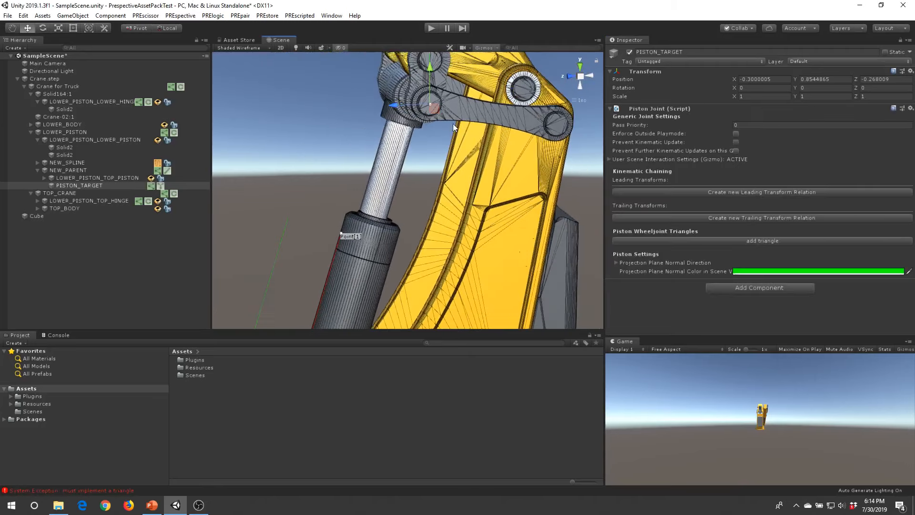
scroll(452, 124, down, 6)
middle_drag(445, 165, 451, 126)
mouse_move(511, 177)
right_down()
mouse_move(486, 181)
mouse_move(514, 183)
right_up()
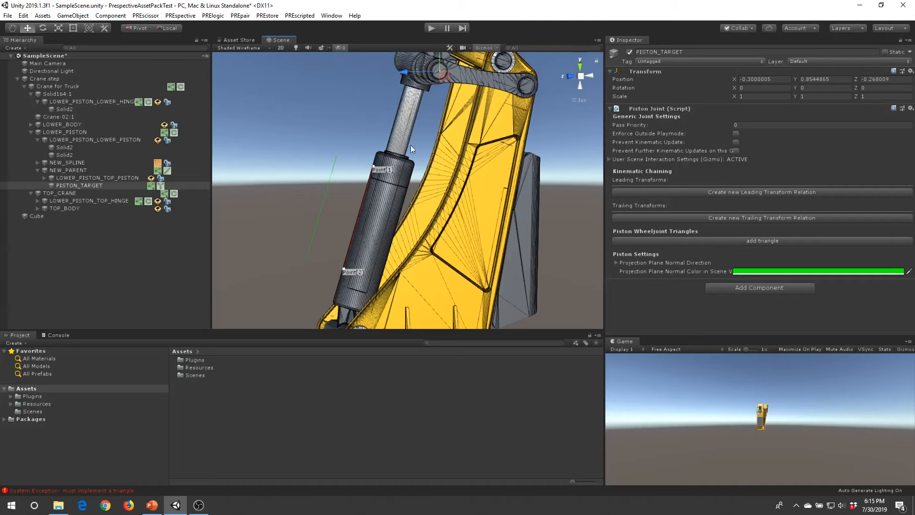
middle_drag(411, 145, 384, 155)
right_drag(384, 155, 367, 145)
scroll(326, 189, up, 2)
middle_drag(326, 189, 295, 265)
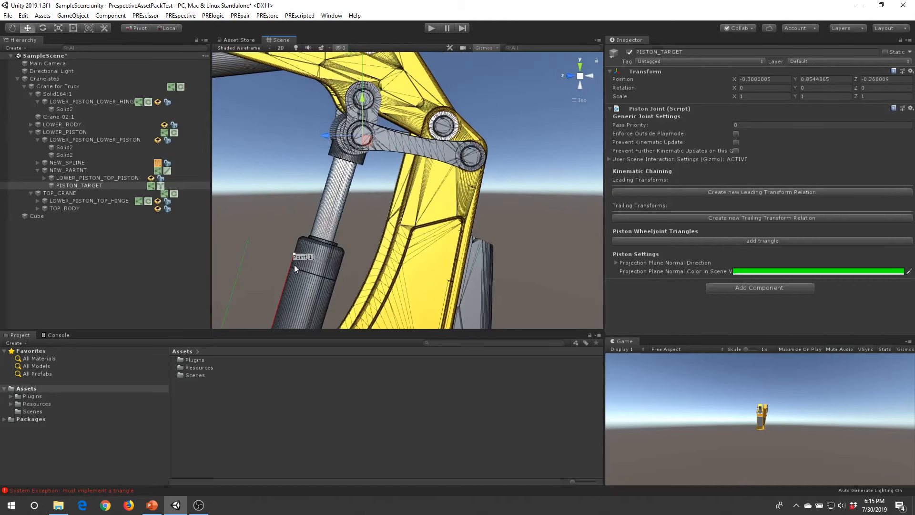
scroll(294, 266, up, 3)
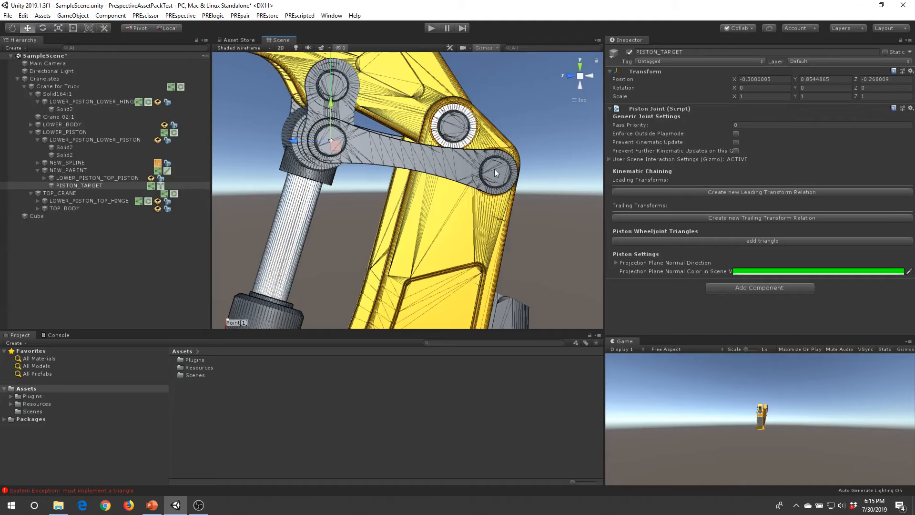
scroll(448, 216, down, 4)
middle_drag(425, 269, 483, 133)
scroll(450, 189, down, 1)
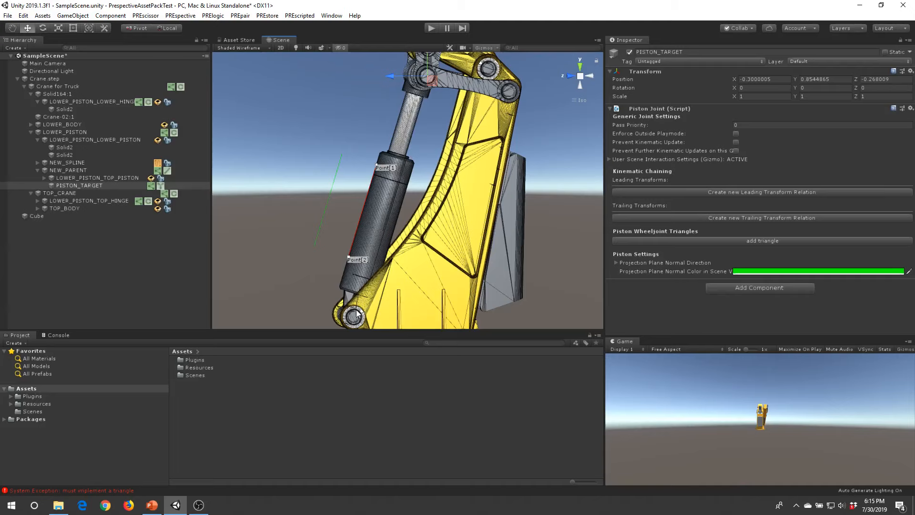
middle_drag(388, 143, 368, 201)
alt+drag(410, 208, 405, 200)
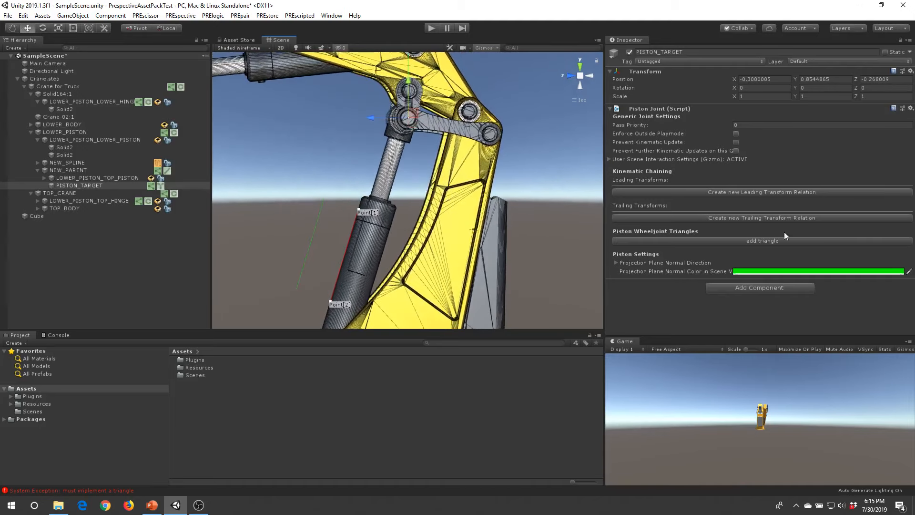
Add a wheel joint triangle to the Piston Joint and expand its settings
click(741, 239)
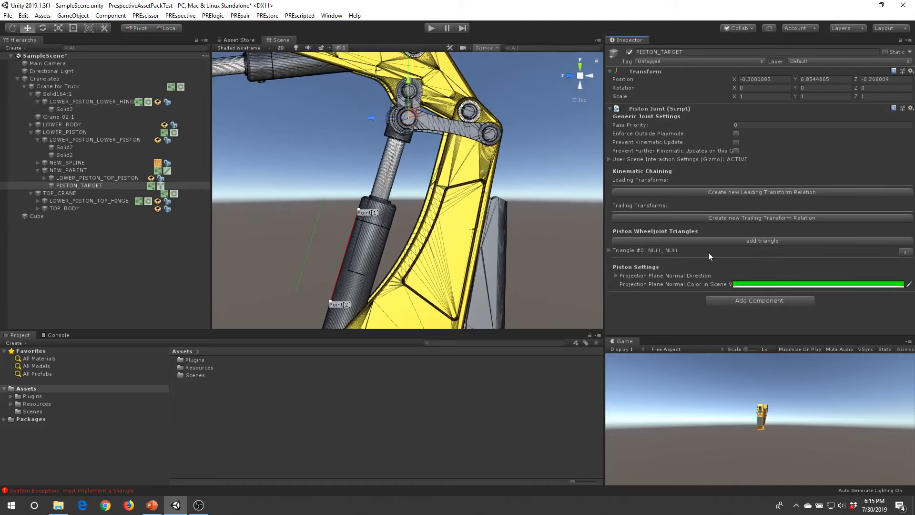
click(609, 251)
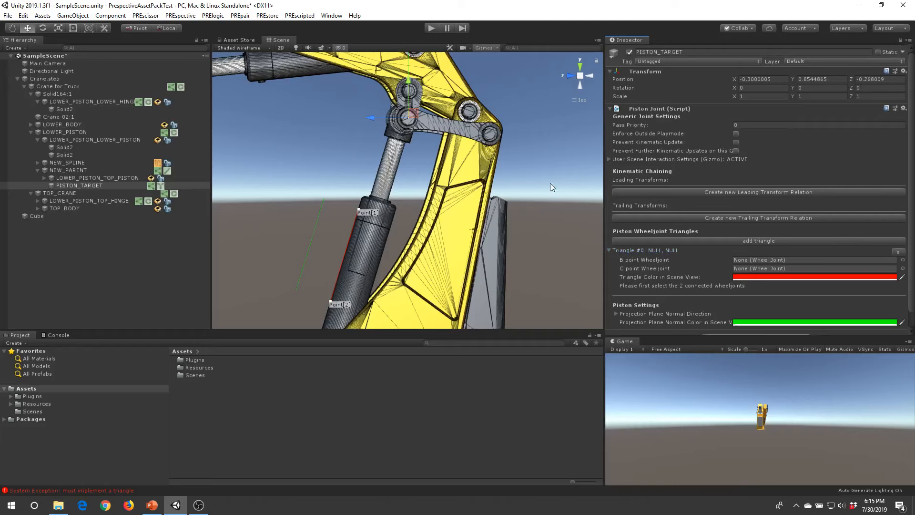
Move PISTON_TARGET along the X axis to the opposite side of the hinge, at about X 0.301
right_drag(495, 151, 416, 207)
click(499, 134)
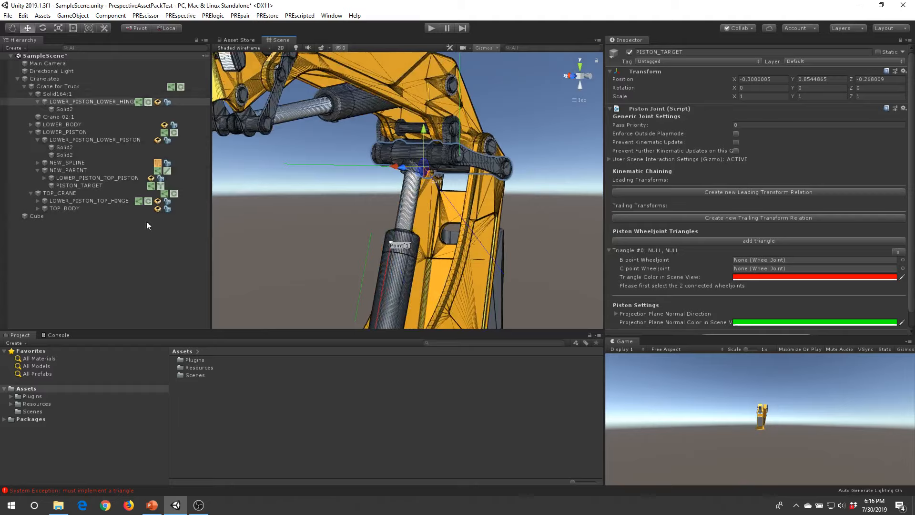
scroll(760, 288, down, 1)
right_drag(404, 213, 447, 187)
scroll(447, 188, up, 2)
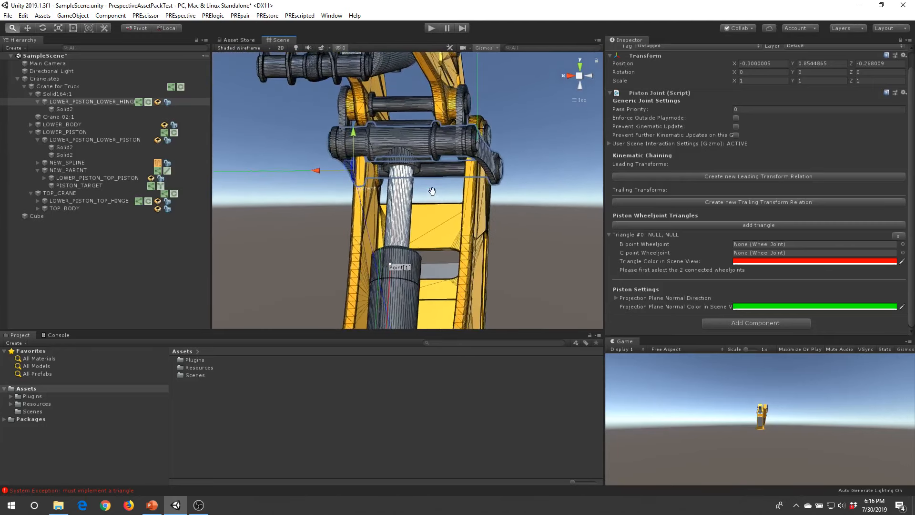
middle_drag(433, 190, 449, 204)
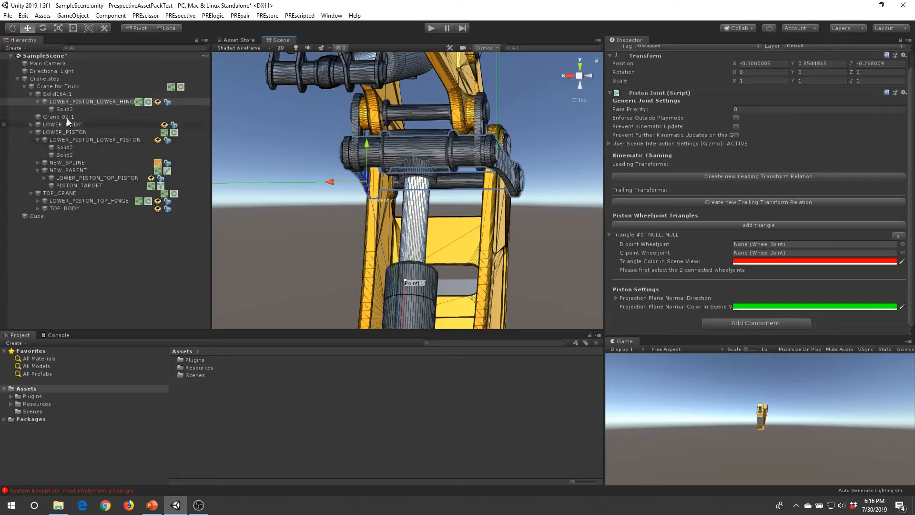
click(81, 185)
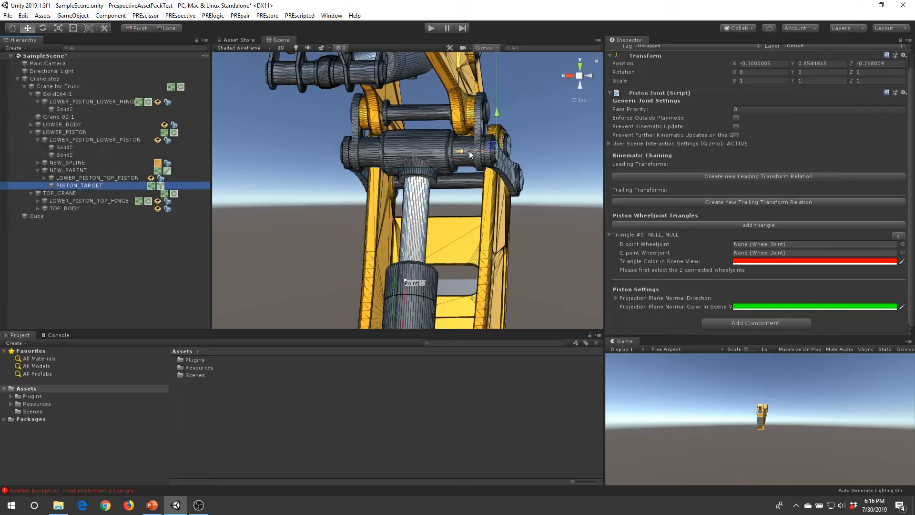
drag(474, 150, 319, 151)
right_drag(369, 151, 508, 164)
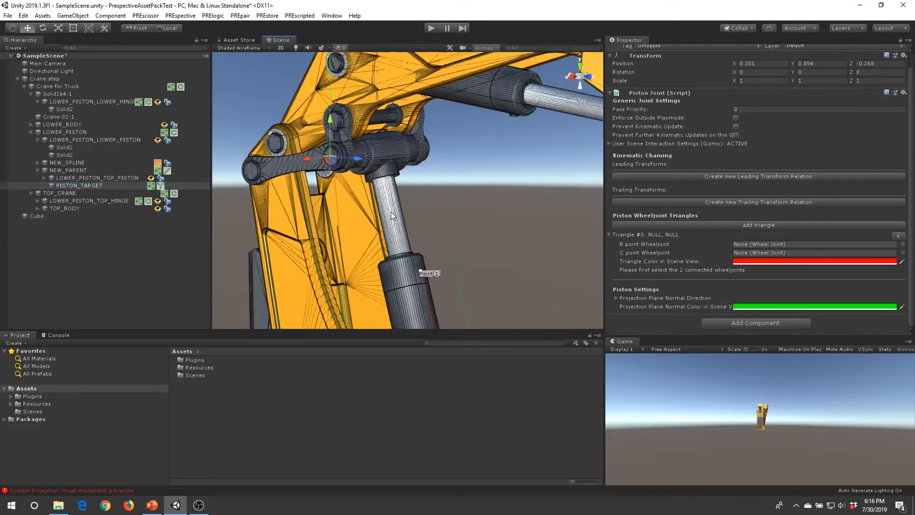
right_drag(392, 215, 447, 232)
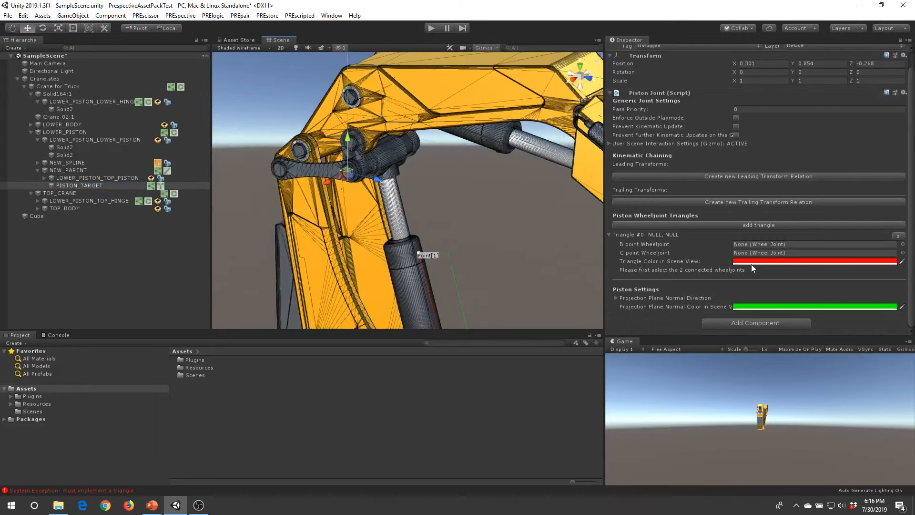
Set the vector of the Piston Joint's Projection Plane Normal Direction to RIGHT, parallel to the hinge axis
click(615, 298)
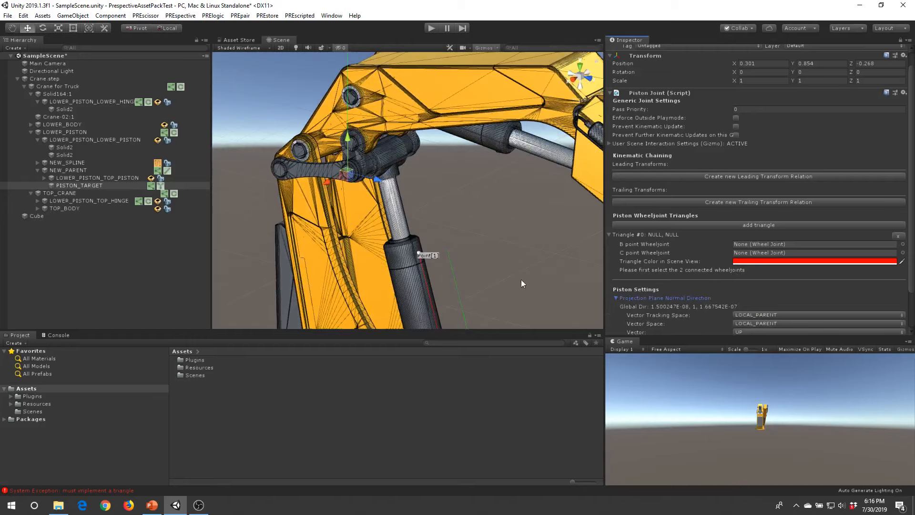
right_drag(373, 173, 373, 113)
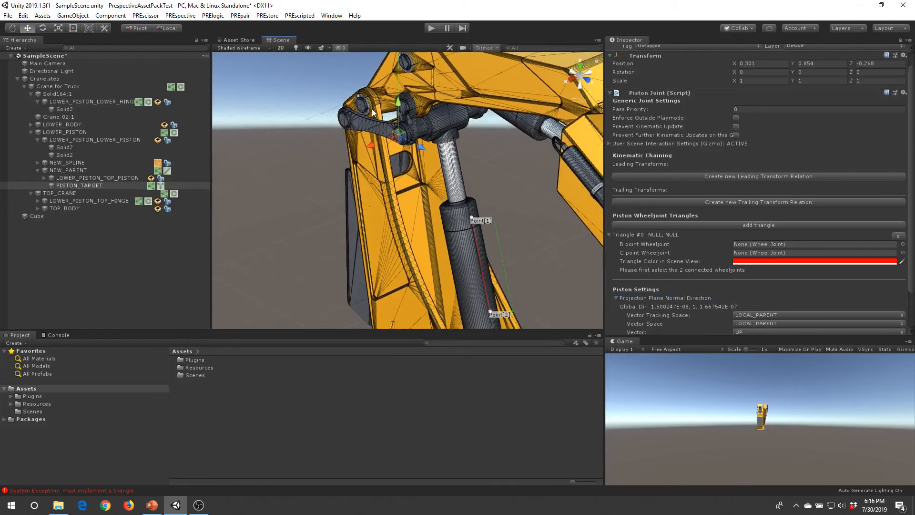
click(332, 129)
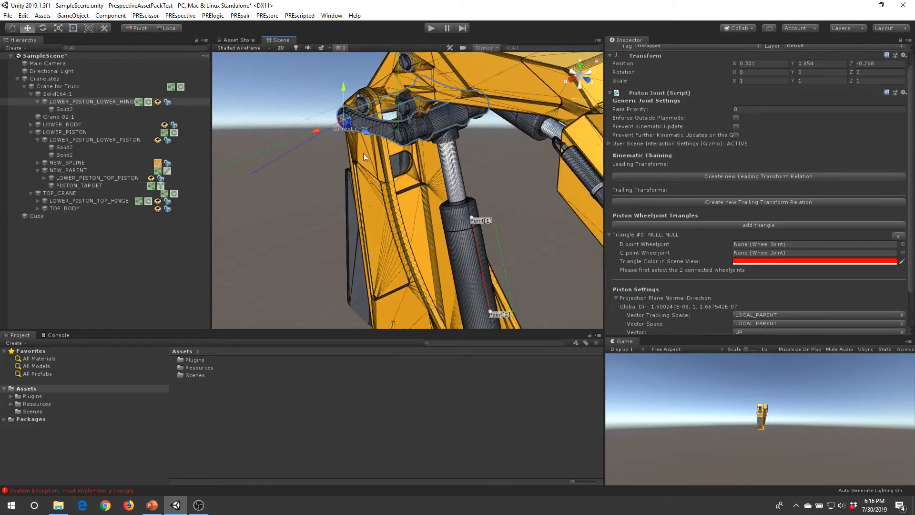
right_drag(273, 152, 264, 157)
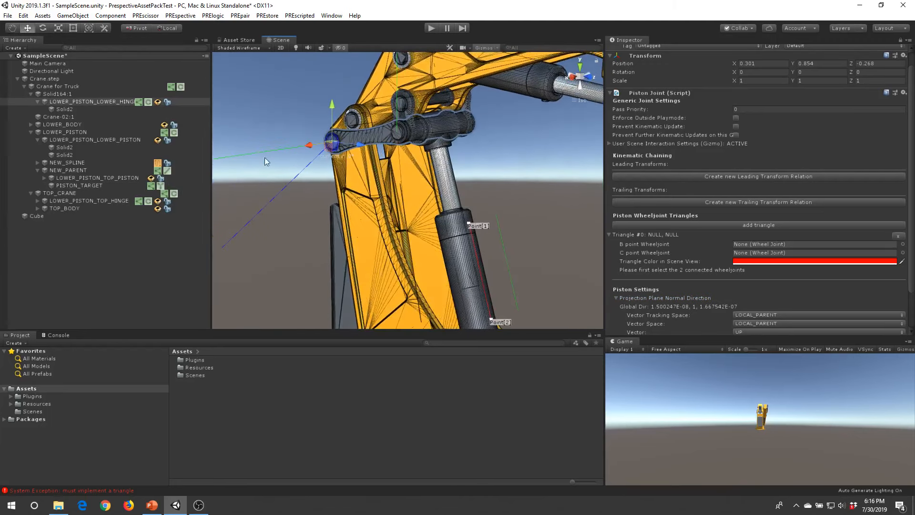
click(281, 98)
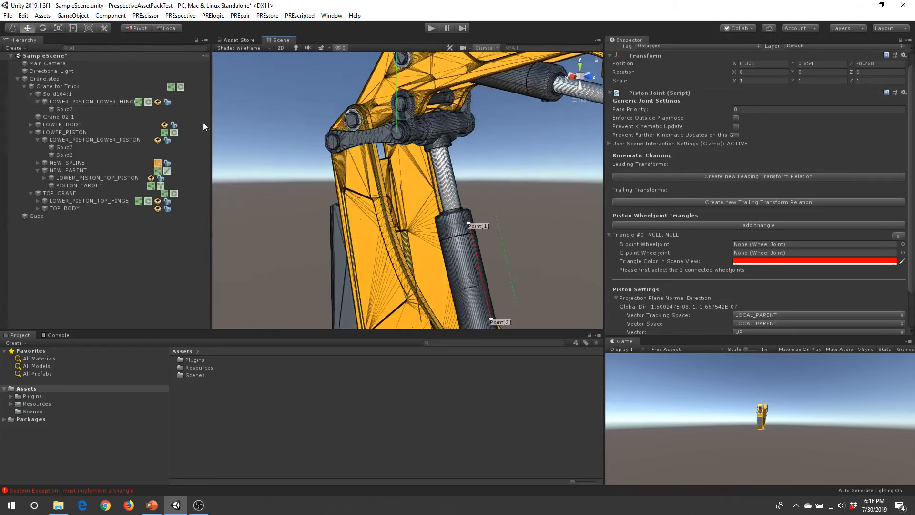
click(96, 186)
scroll(741, 280, down, 3)
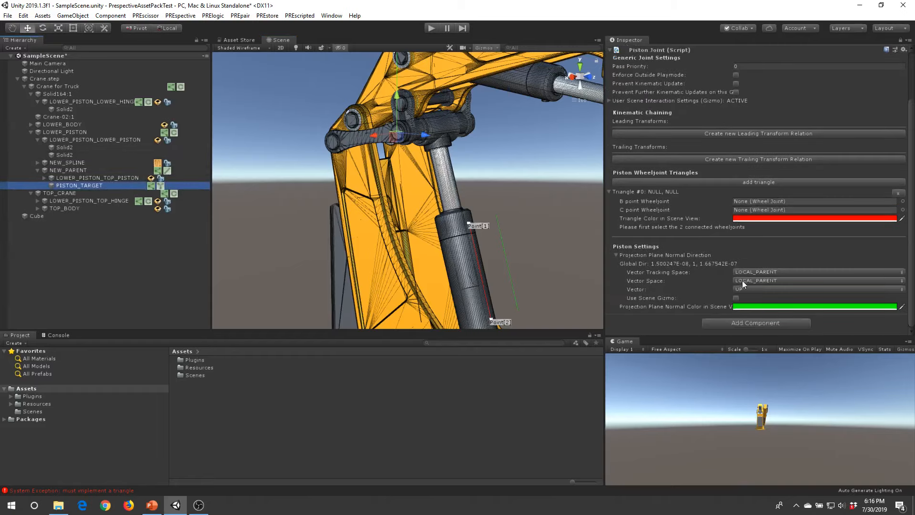
click(765, 289)
click(748, 343)
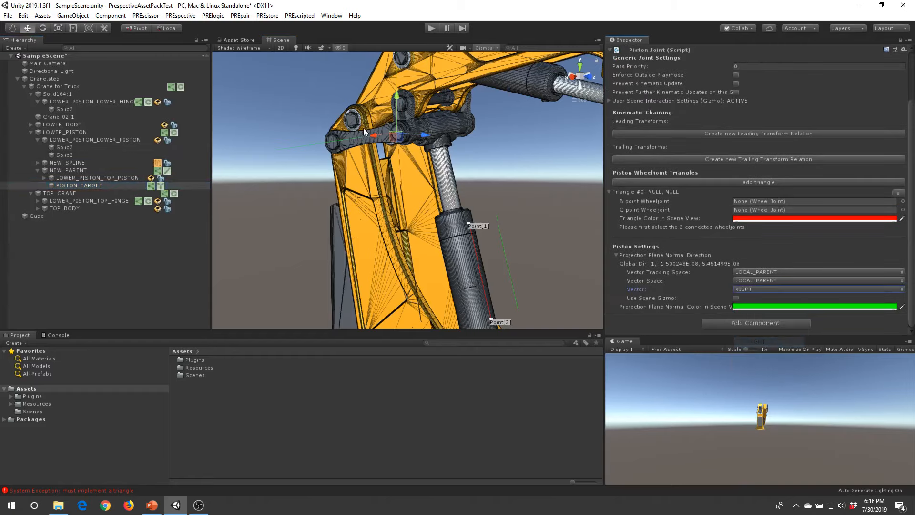
Assign LOWER_PISTON_LOWER_HINGE as the B point Wheeljoint of the Piston Joint's triangle
right_drag(363, 128, 402, 202)
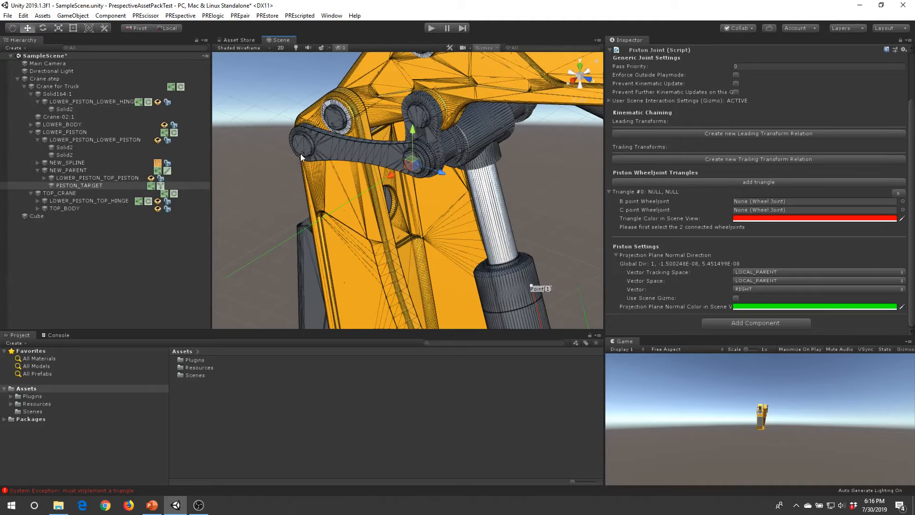
right_drag(303, 155, 381, 111)
right_drag(408, 98, 408, 106)
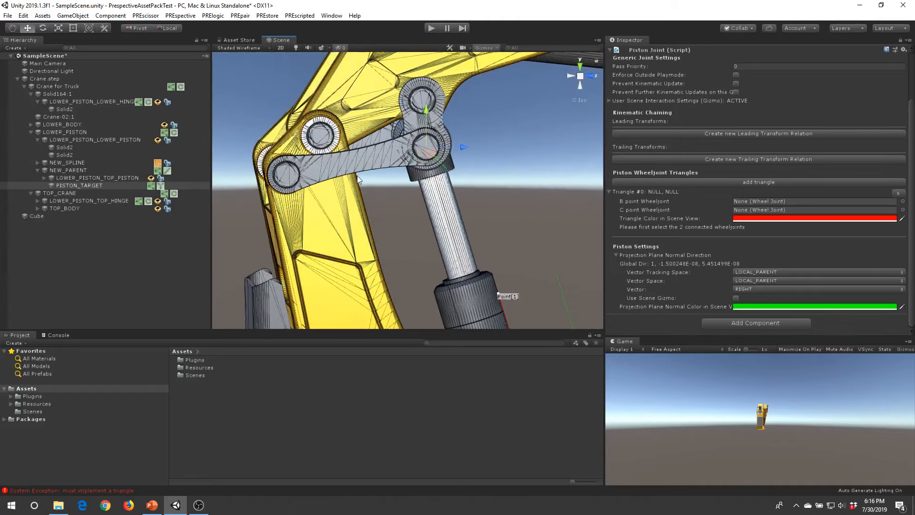
scroll(356, 176, up, 3)
middle_drag(357, 176, 381, 110)
scroll(381, 110, down, 5)
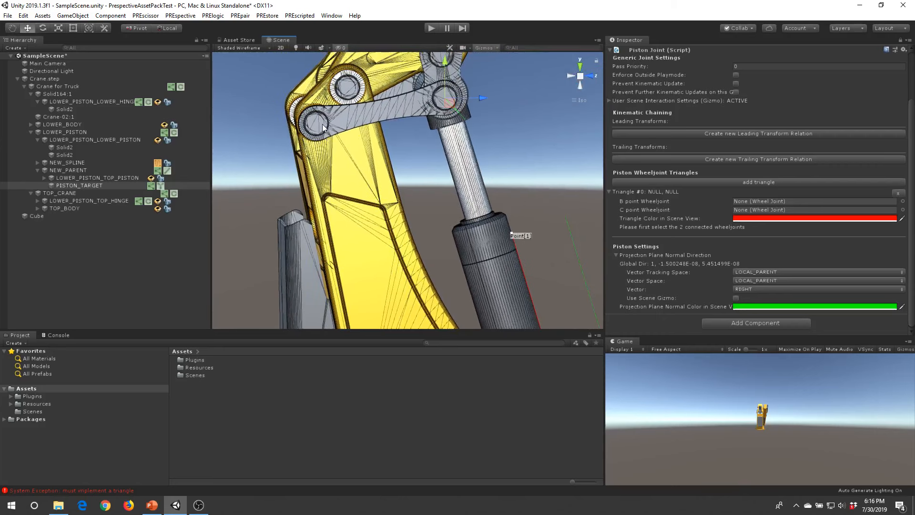
click(90, 102)
drag(90, 103, 773, 200)
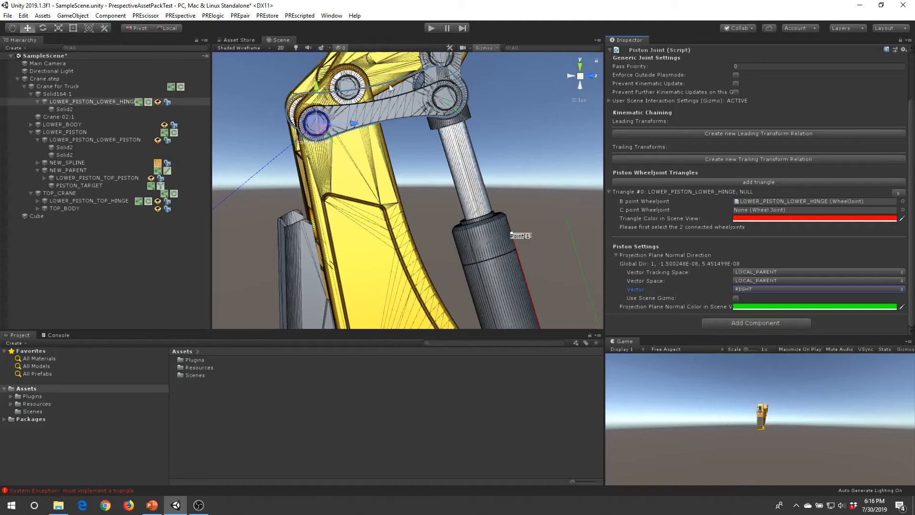
Assign LOWER_PISTON, the wheel joint at the piston's base, as the C point Wheeljoint of the Piston Joint's first triangle
scroll(389, 88, down, 3)
middle_drag(402, 239, 348, 139)
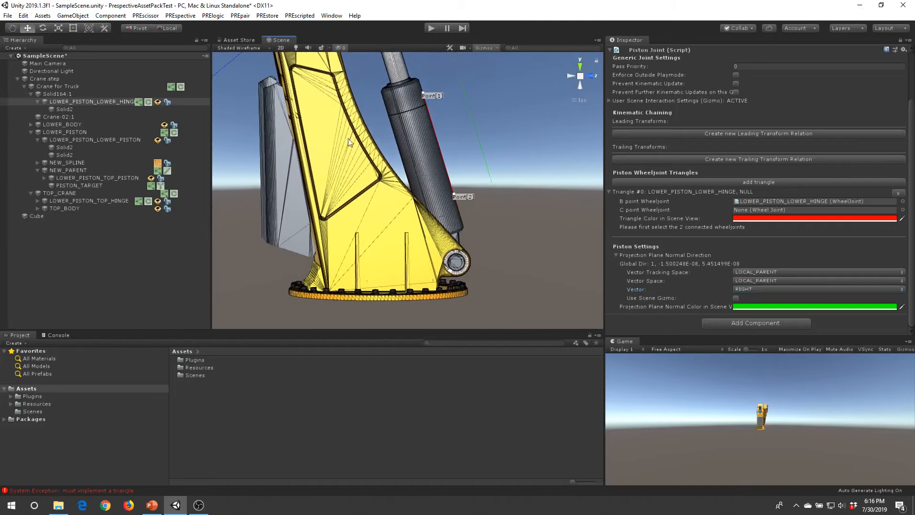
click(455, 266)
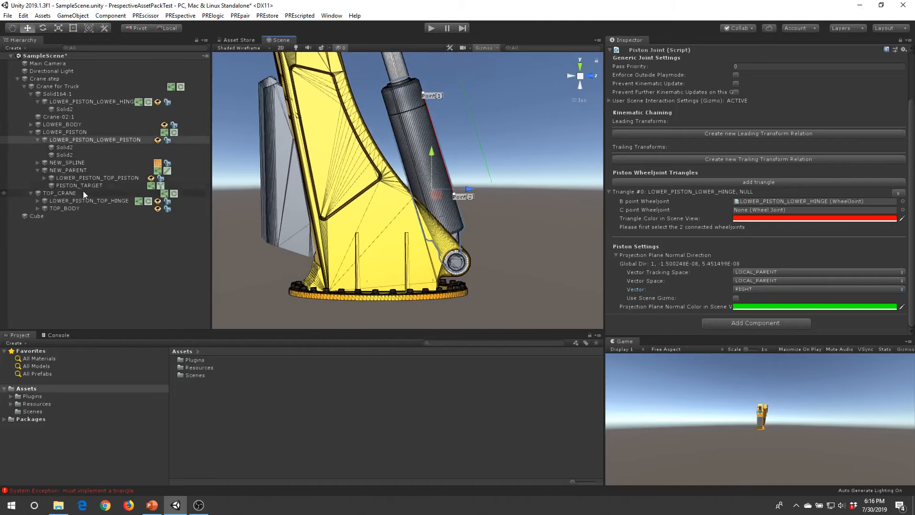
click(71, 132)
scroll(421, 223, up, 3)
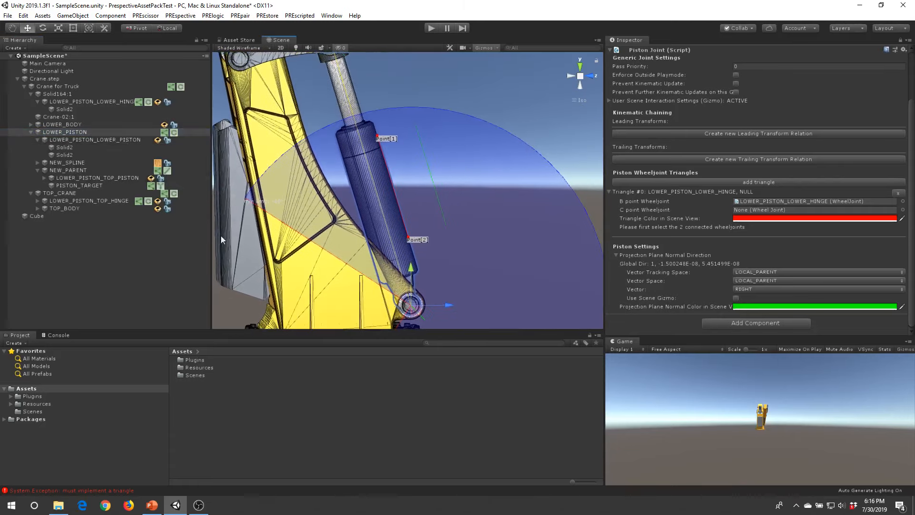
drag(82, 131, 773, 210)
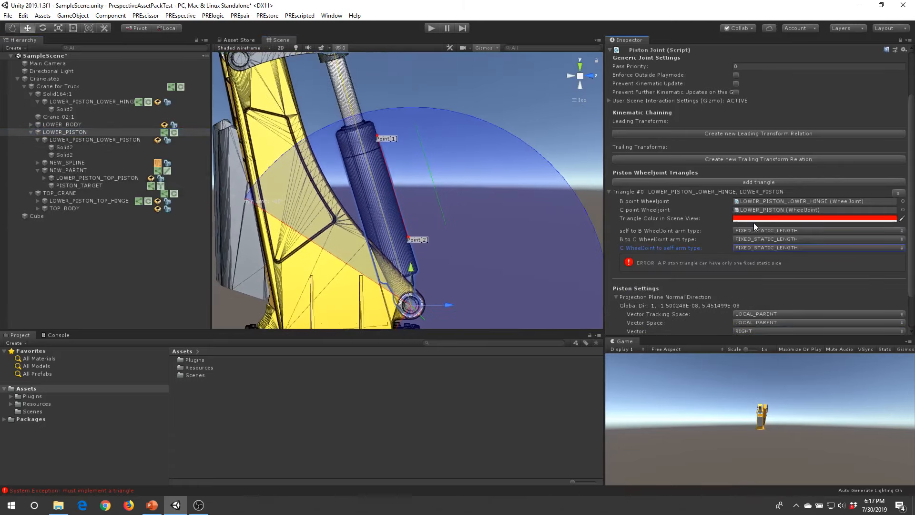
Set the first triangle's color in the scene view to pink
alt+drag(464, 170, 436, 210)
click(780, 218)
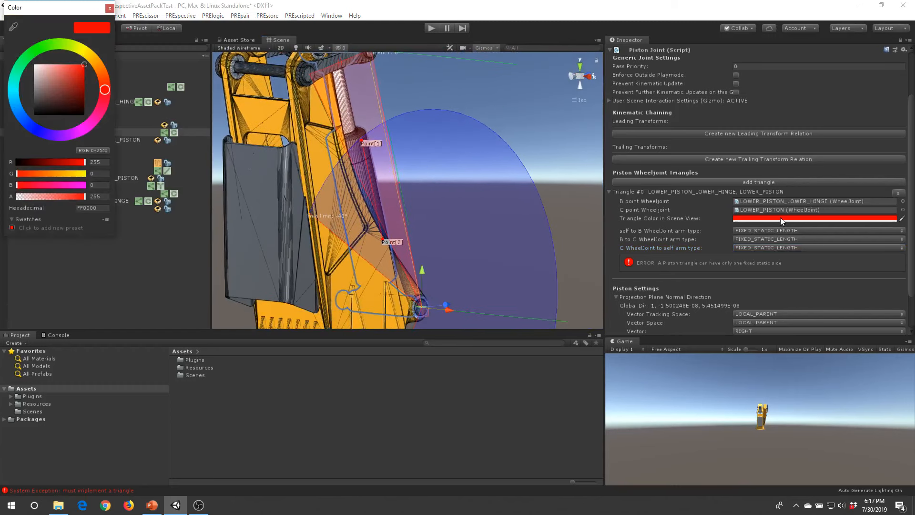
click(40, 126)
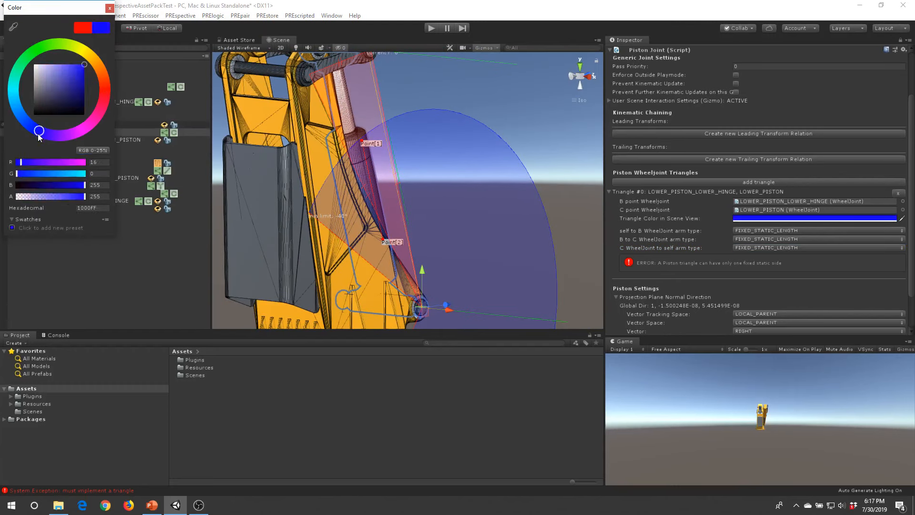
click(101, 119)
click(484, 145)
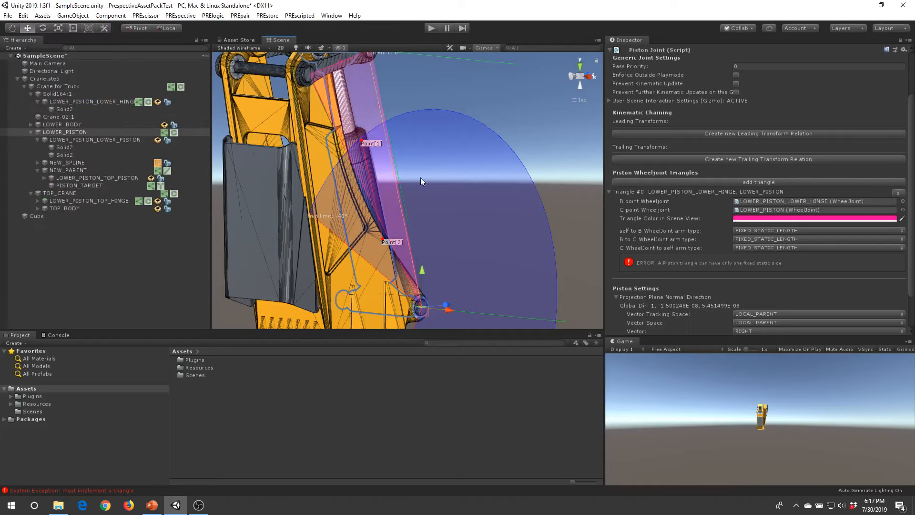
Examine the first triangle's three arms between the piston target, the lower hinge and the piston base on the crane model
alt+drag(420, 177, 392, 181)
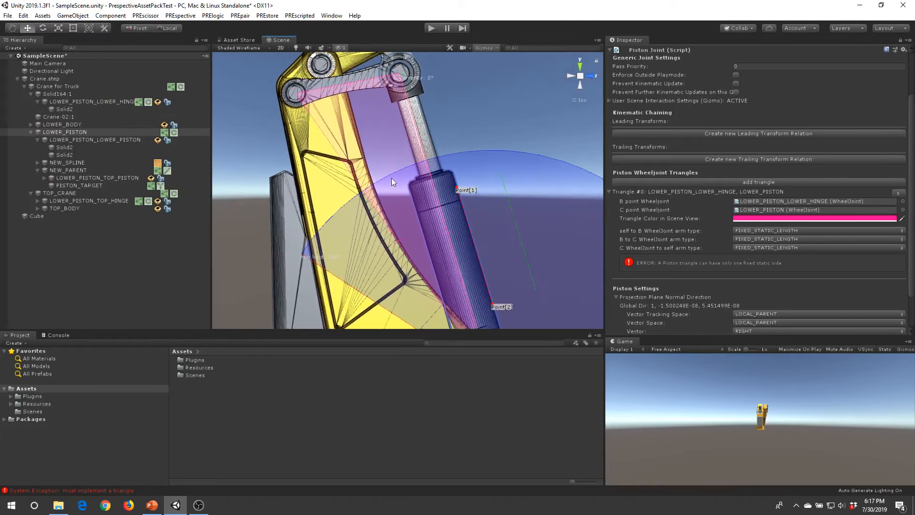
alt+drag(333, 110, 456, 238)
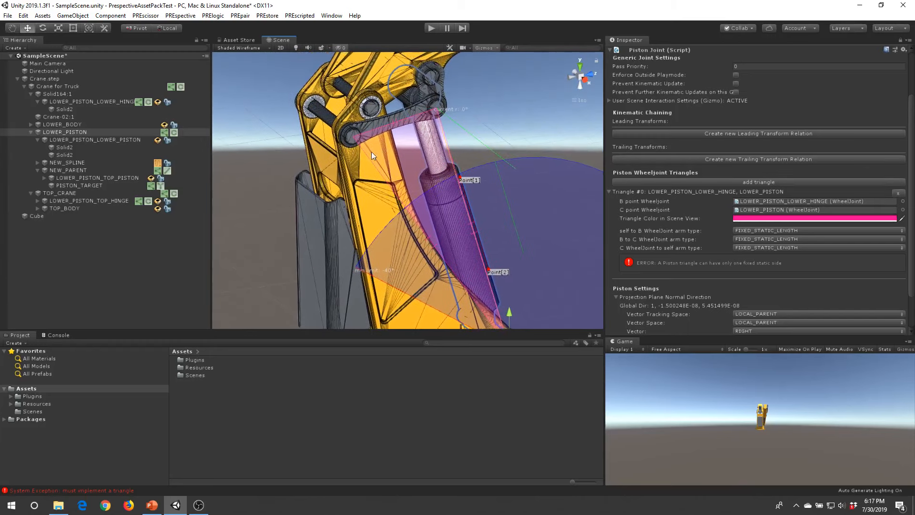
alt+drag(430, 184, 421, 211)
scroll(398, 189, up, 5)
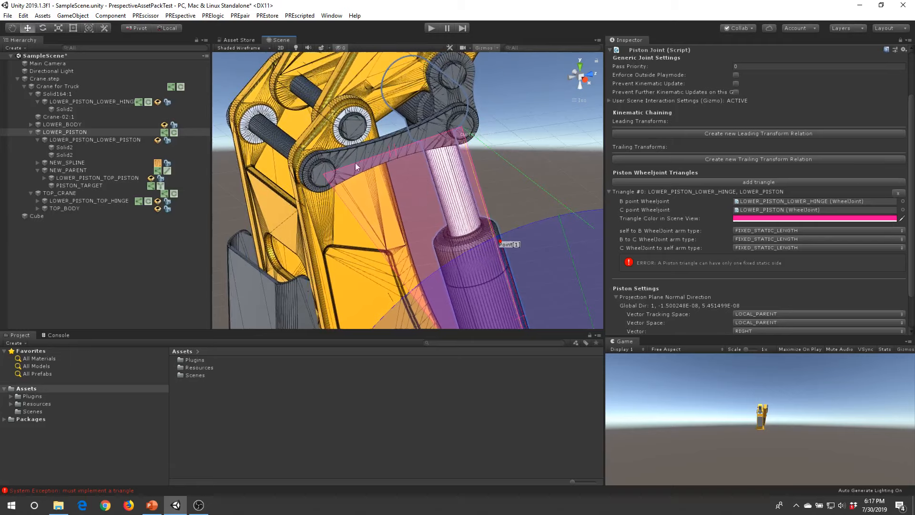
middle_drag(388, 243, 300, 117)
scroll(460, 311, down, 2)
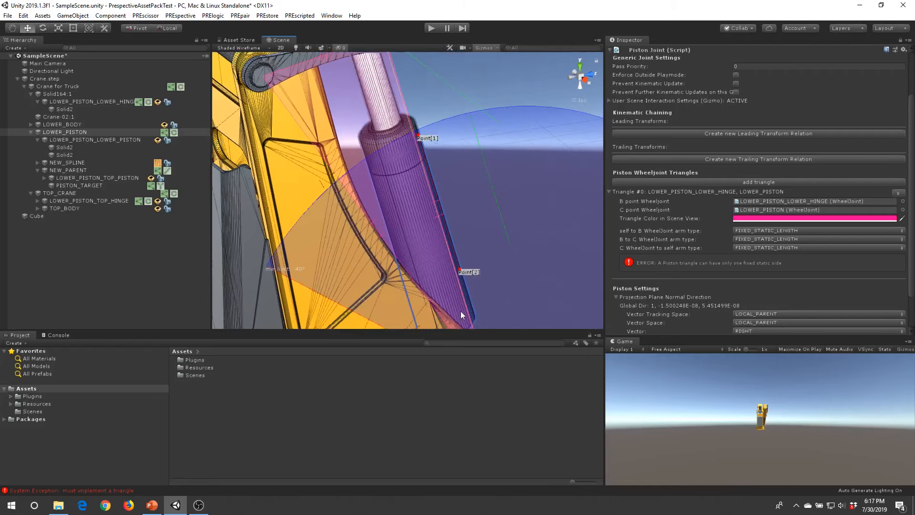
middle_drag(460, 310, 413, 230)
middle_drag(420, 197, 479, 287)
middle_drag(435, 181, 462, 238)
alt+drag(462, 238, 439, 210)
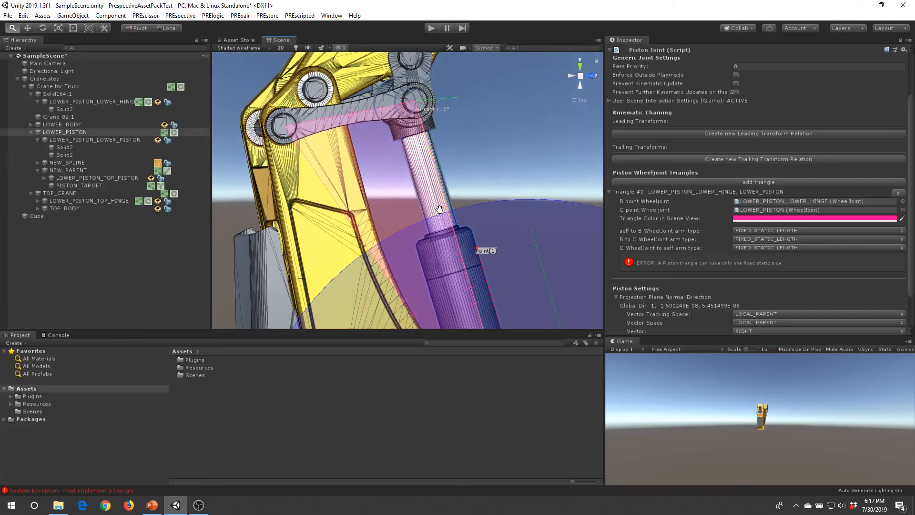
Set the first triangle's self to B WheelJoint arm type to ROTATING_ARM_STATIC_LENGTH
middle_drag(439, 210, 441, 241)
scroll(441, 241, up, 6)
alt+drag(359, 240, 410, 238)
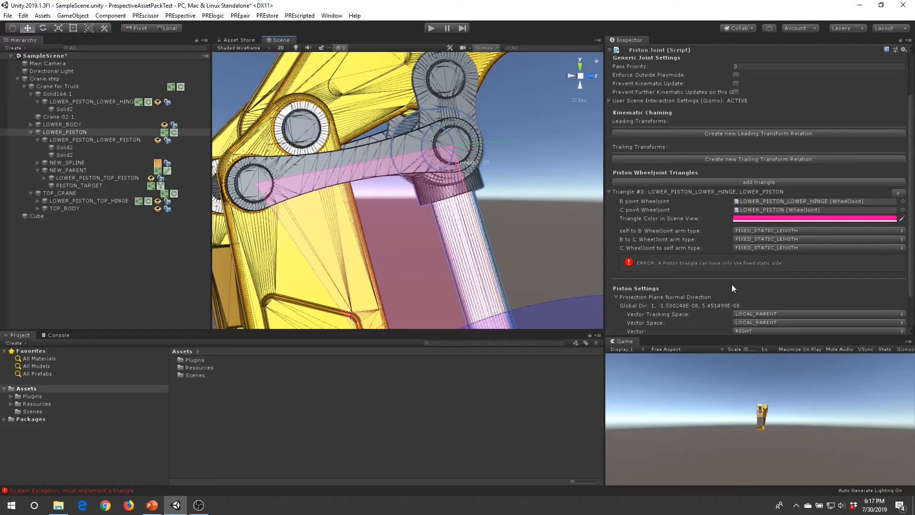
click(766, 230)
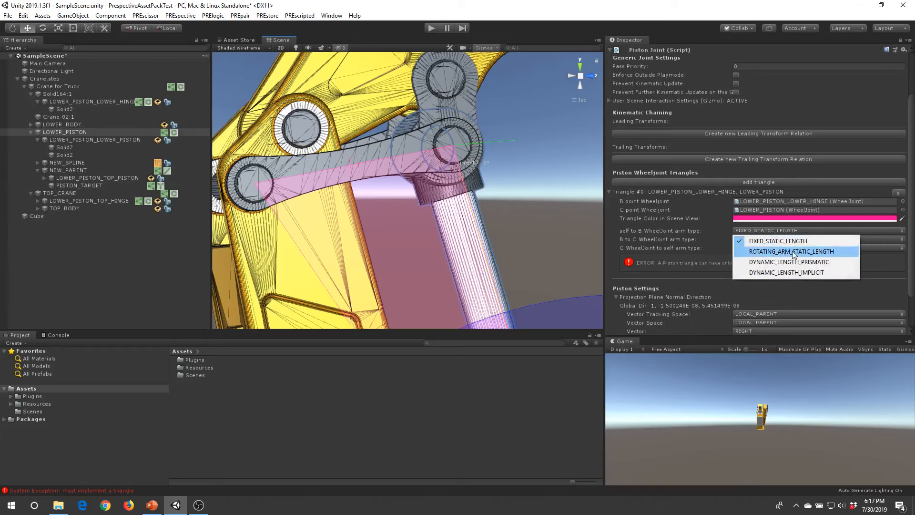
click(820, 252)
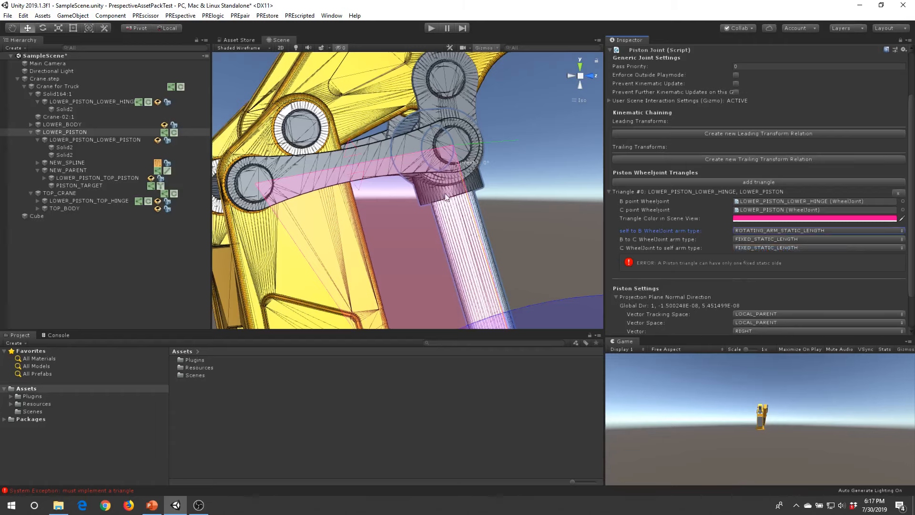
Examine the B to C arm of the triangle along the crane's lower body, from the lower hinge to the piston base
alt+drag(445, 196, 326, 169)
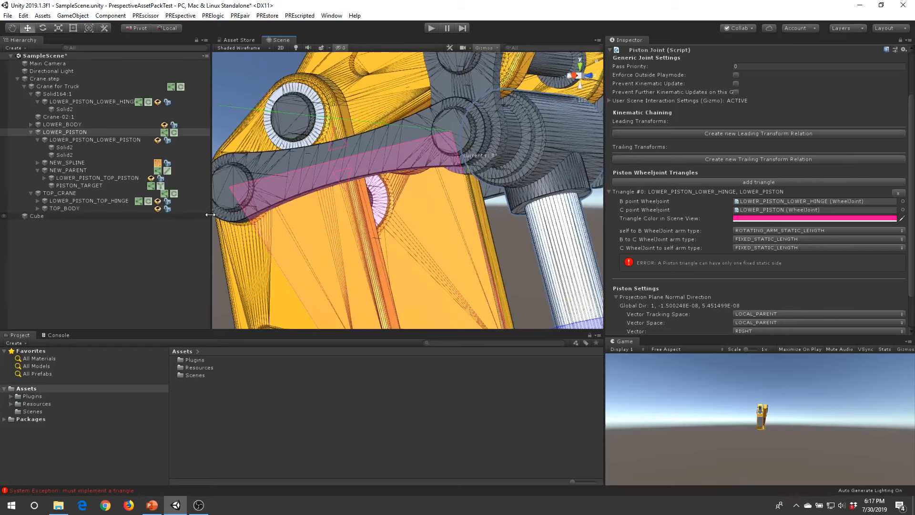
drag(212, 219, 133, 219)
middle_drag(286, 217, 314, 173)
click(314, 174)
scroll(305, 195, down, 3)
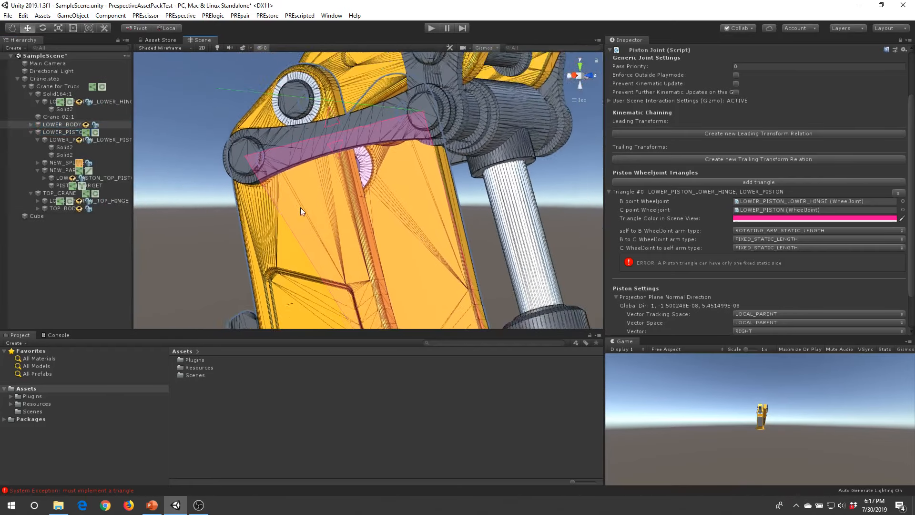
alt+drag(301, 207, 365, 262)
middle_drag(364, 262, 391, 143)
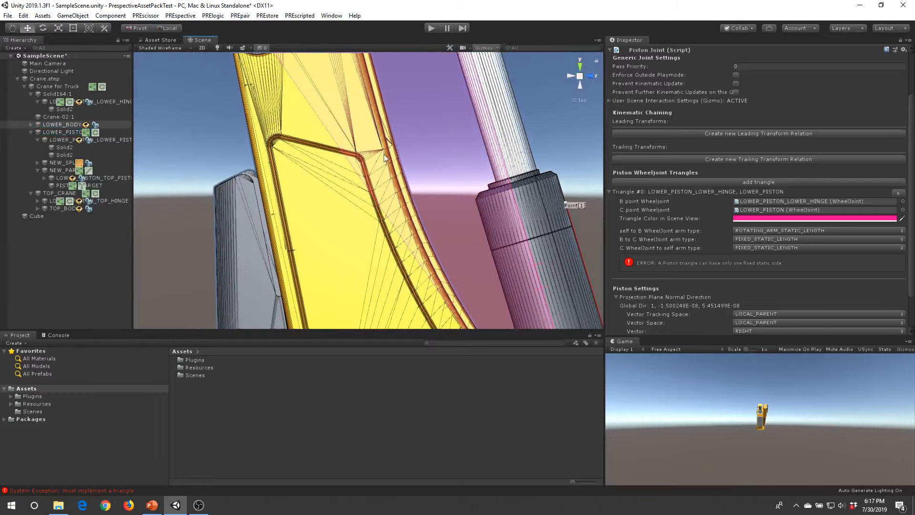
scroll(374, 245, down, 4)
middle_drag(374, 245, 392, 171)
alt+drag(391, 170, 243, 190)
alt+drag(391, 210, 461, 225)
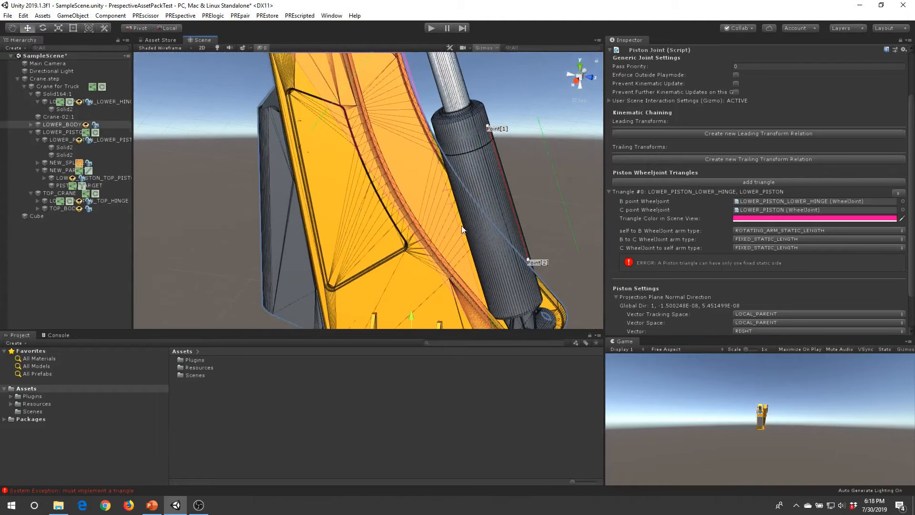
Set the first triangle's C WheelJoint to self arm type to DYNAMIC_LENGTH_PRISMATIC with NEW_PARENT as its Prismatic Joint
middle_drag(437, 256, 395, 234)
alt+drag(396, 234, 464, 167)
middle_drag(453, 247, 428, 314)
middle_drag(394, 231, 414, 272)
middle_drag(411, 193, 416, 144)
click(770, 248)
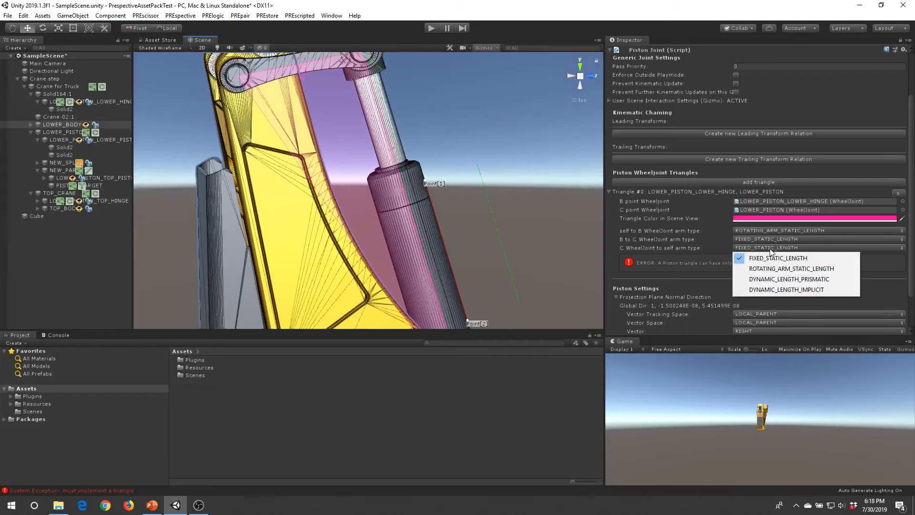
click(803, 279)
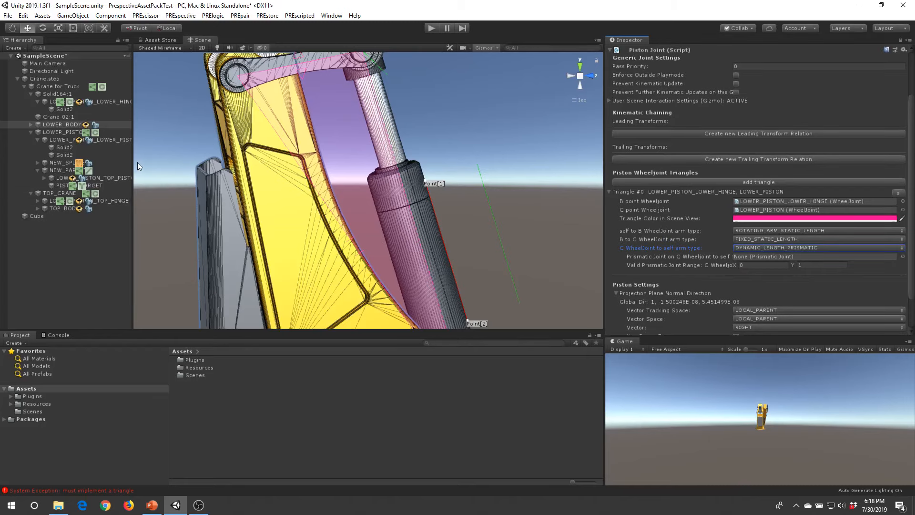
drag(133, 166, 184, 171)
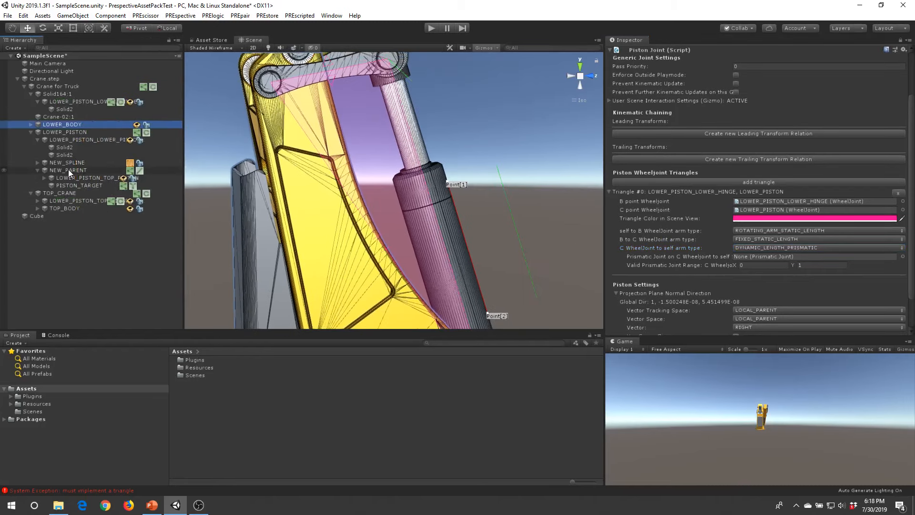
drag(77, 170, 770, 259)
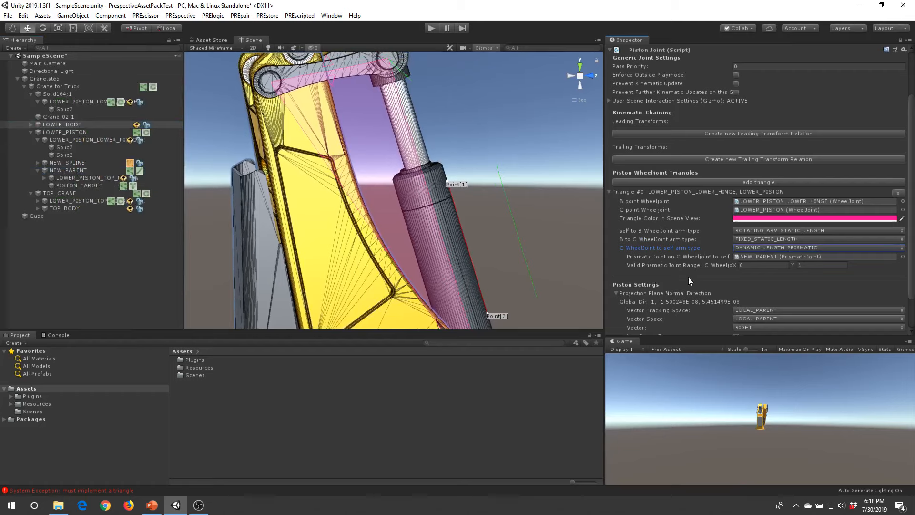
Examine the upper linkage around the piston's top, including the top hinge and the pivot of the top crane
middle_drag(479, 187, 472, 247)
middle_drag(447, 180, 453, 201)
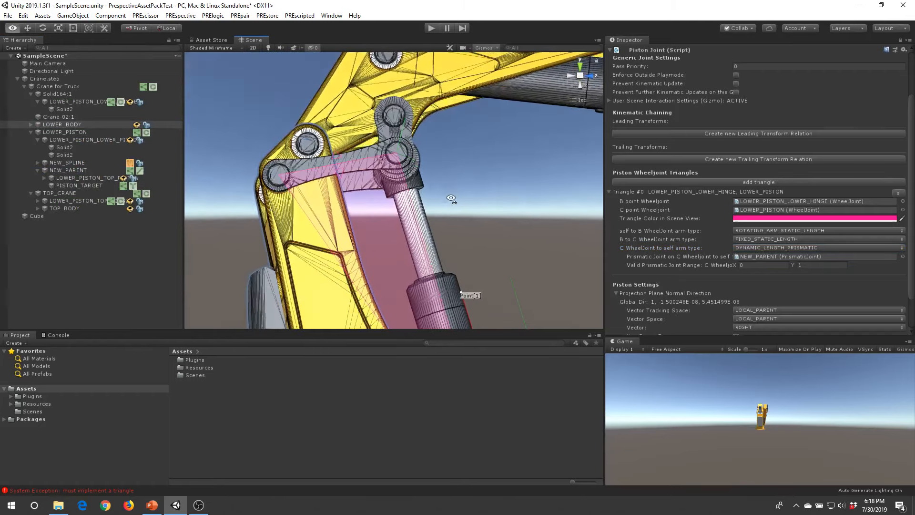
right_drag(453, 200, 424, 227)
middle_drag(424, 227, 472, 259)
scroll(451, 229, up, 8)
middle_drag(452, 229, 408, 198)
right_drag(407, 198, 428, 205)
mouse_move(428, 205)
middle_down()
mouse_move(439, 219)
mouse_move(433, 208)
middle_up()
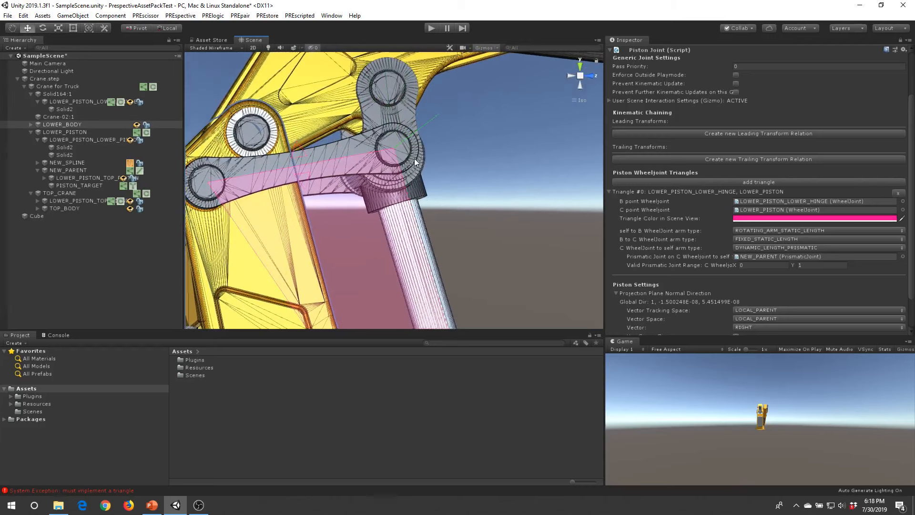
middle_drag(414, 158, 411, 210)
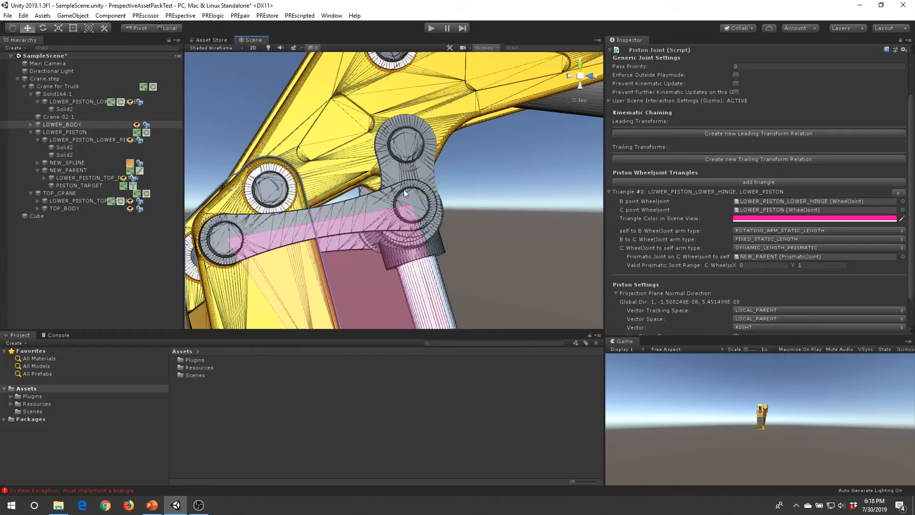
middle_drag(408, 203, 414, 180)
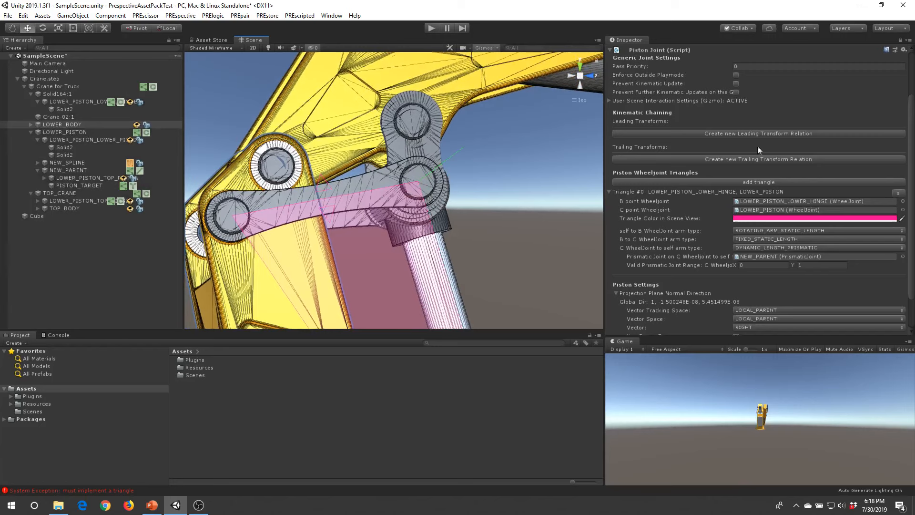
Add a second wheel joint triangle to the Piston Joint and expand its settings
click(743, 182)
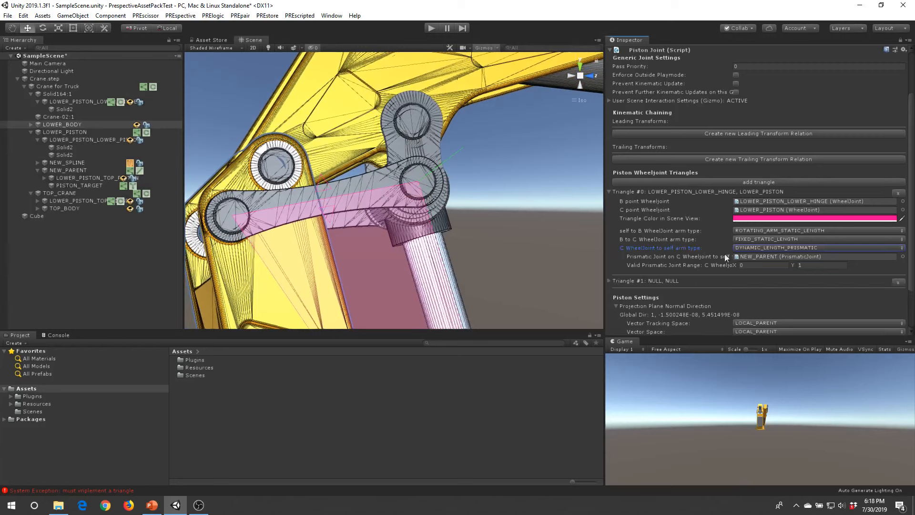
click(609, 281)
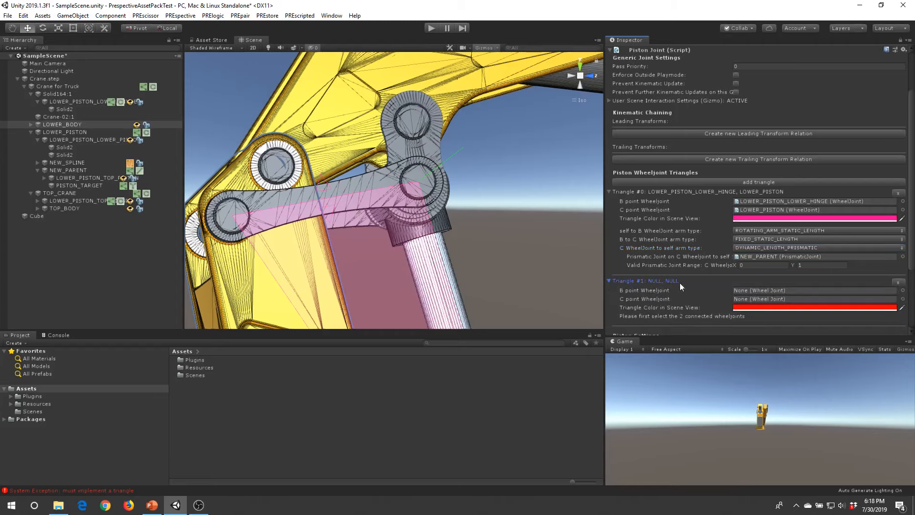
scroll(715, 272, down, 3)
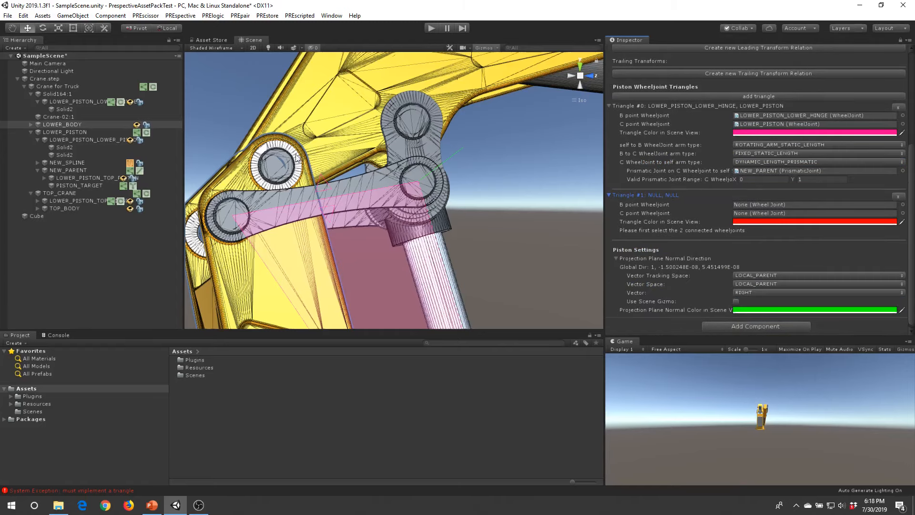
Assign LOWER_PISTON_TOP_HINGE as the C point Wheeljoint of the second triangle
click(277, 167)
click(281, 167)
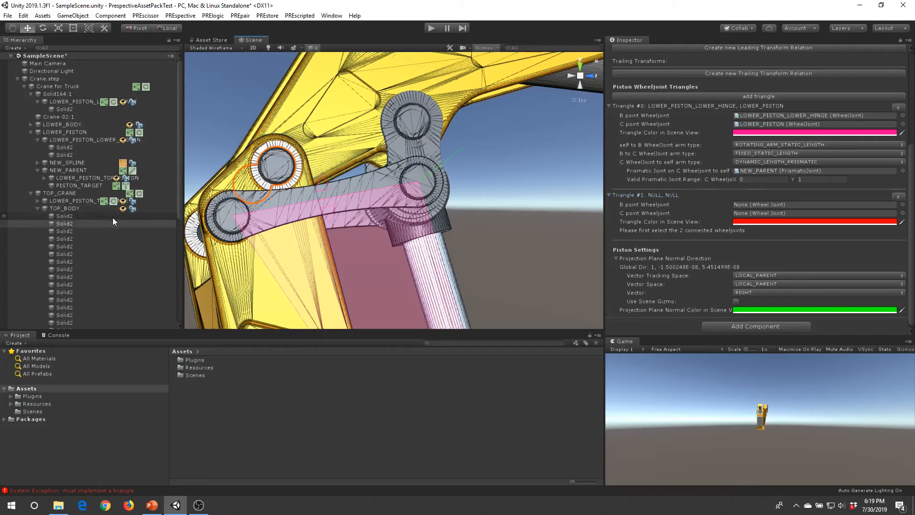
click(74, 202)
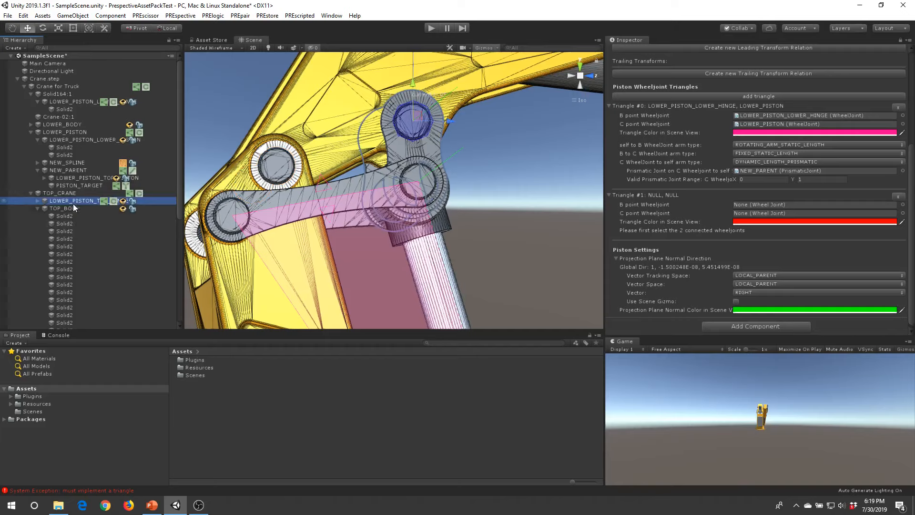
drag(75, 202, 778, 215)
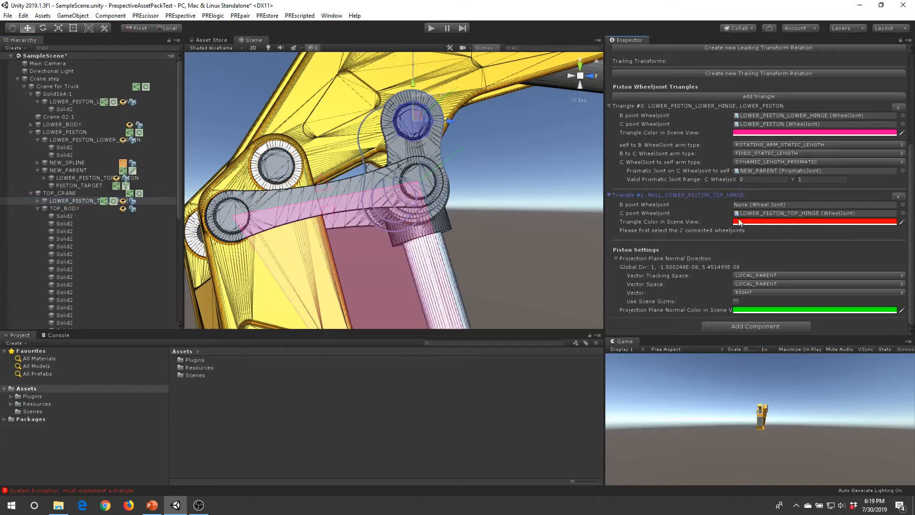
Assign TOP_CRANE as the B point Wheeljoint of the second triangle
click(278, 159)
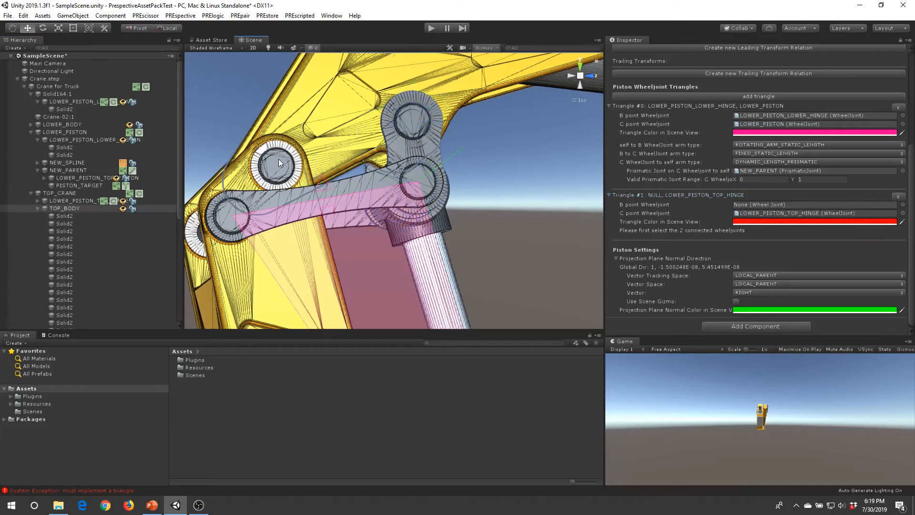
click(61, 193)
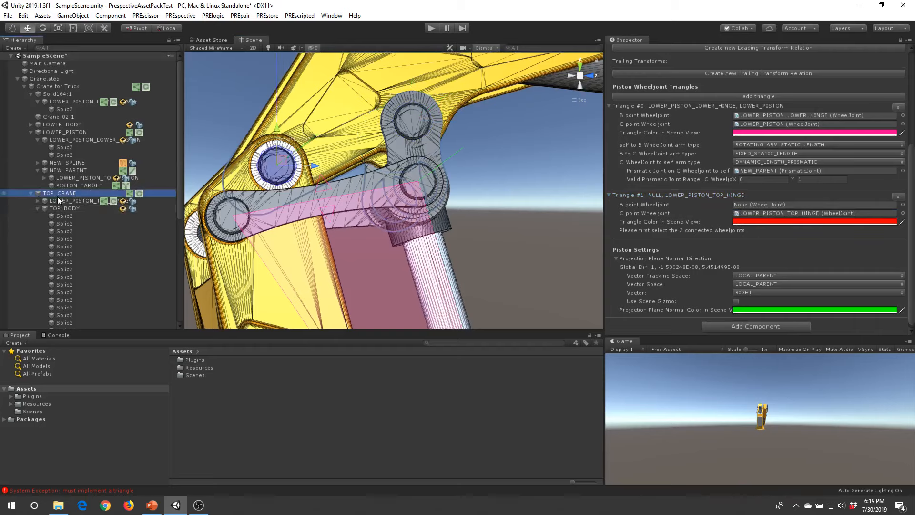
drag(57, 196, 761, 206)
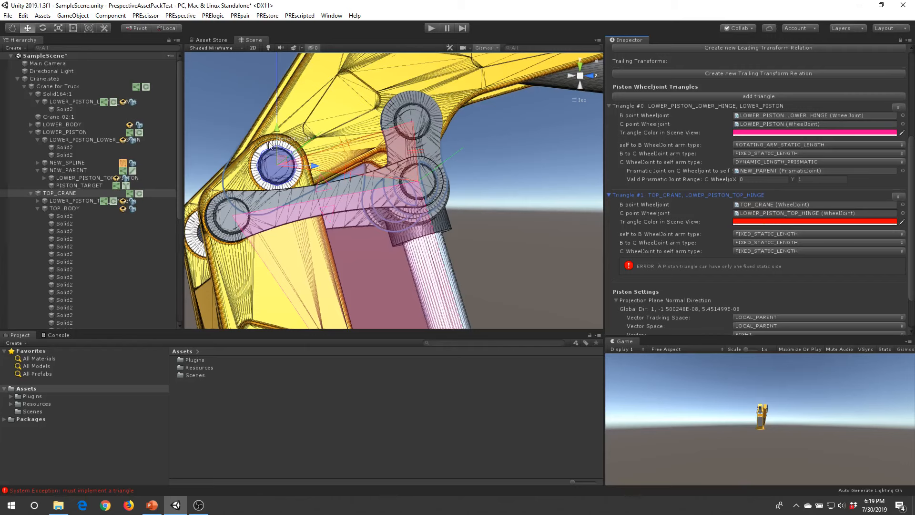
Set the second triangle's self to B WheelJoint arm type to DYNAMIC_LENGTH_IMPLICIT and its C WheelJoint to self arm type to ROTATING_ARM_STATIC_LENGTH
mouse_move(387, 117)
right_down()
mouse_move(358, 180)
mouse_move(395, 118)
right_up()
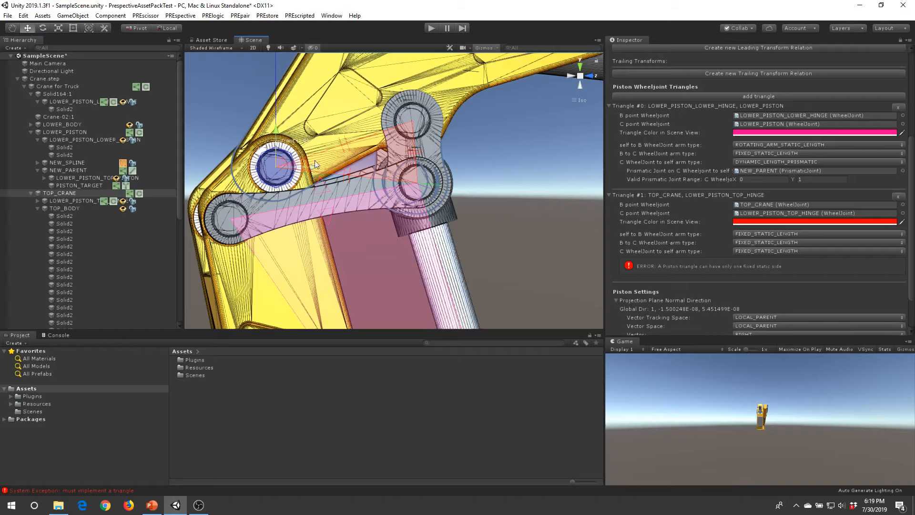
click(770, 234)
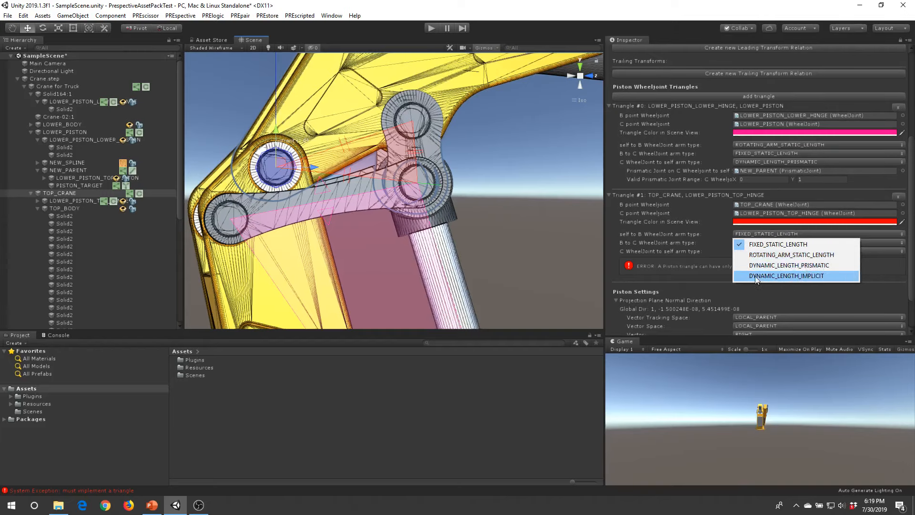
click(794, 276)
scroll(317, 153, up, 1)
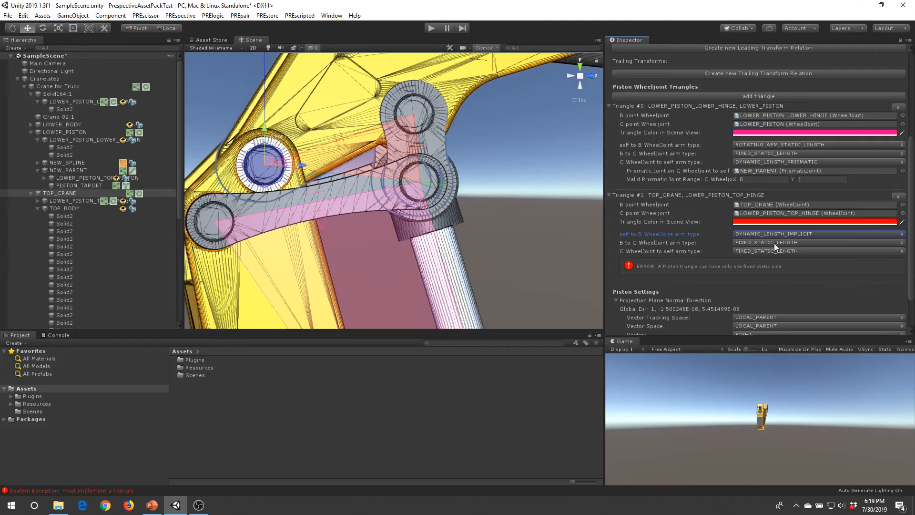
alt+drag(401, 169, 224, 131)
alt+drag(400, 115, 397, 181)
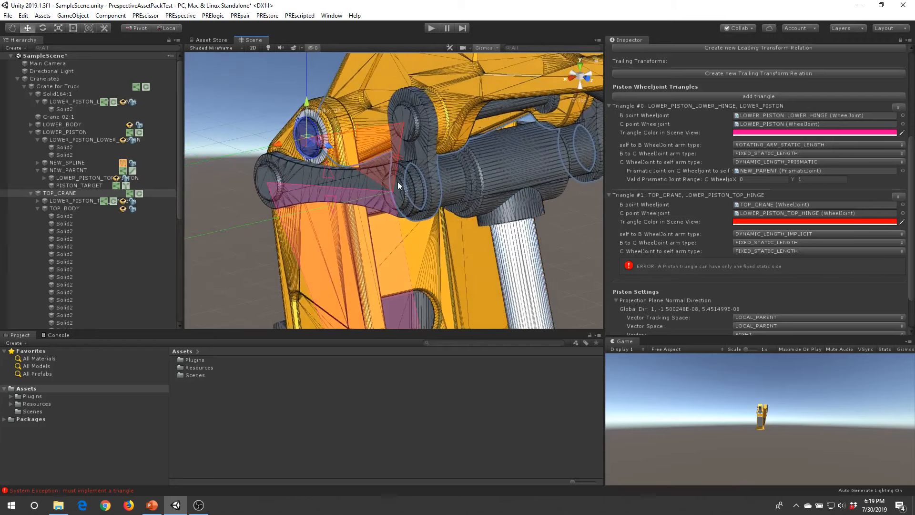
click(776, 250)
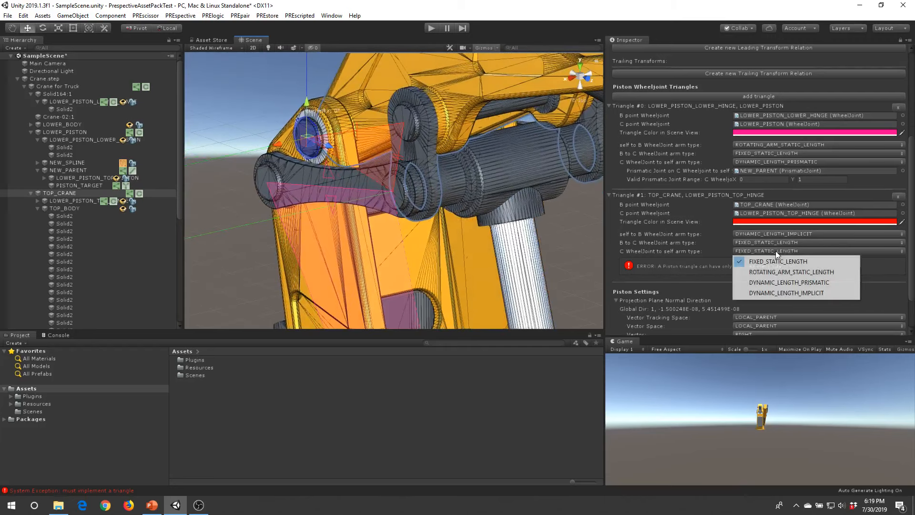
click(793, 272)
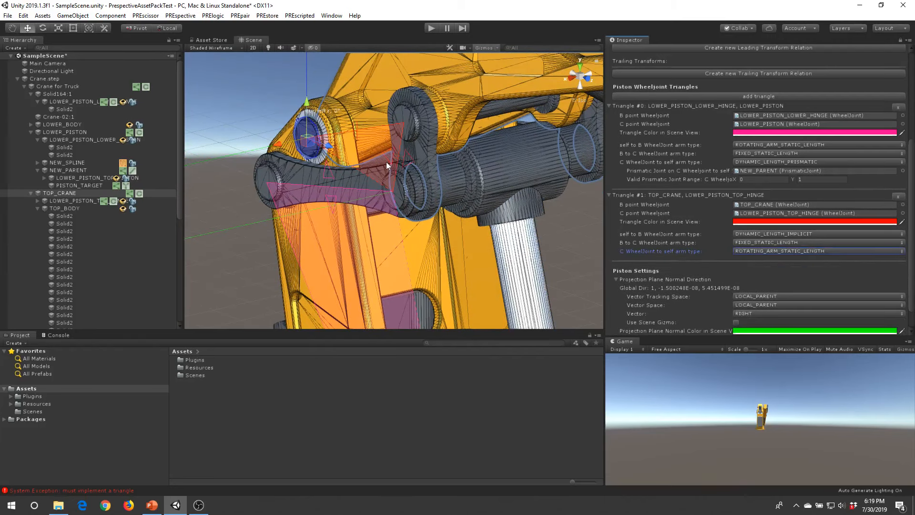
alt+drag(386, 161, 432, 203)
alt+drag(436, 167, 457, 180)
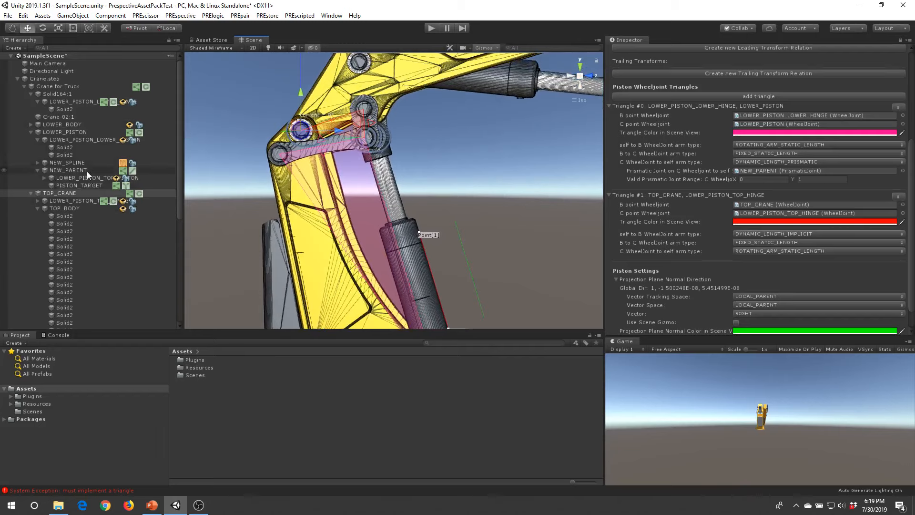
Select NEW_PARENT and unlock the Inspector from PISTON_TARGET so that it shows NEW_PARENT's Prismatic Joint
click(71, 169)
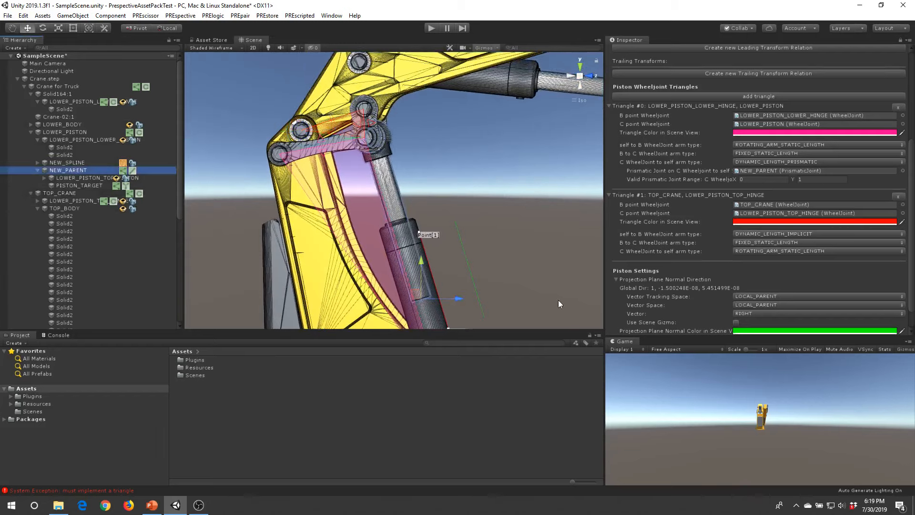
scroll(720, 233, down, 2)
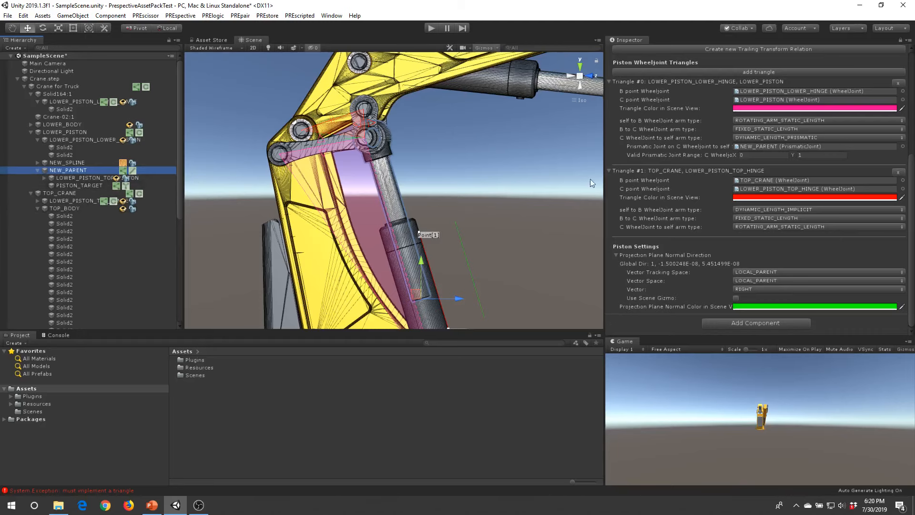
scroll(699, 118, up, 5)
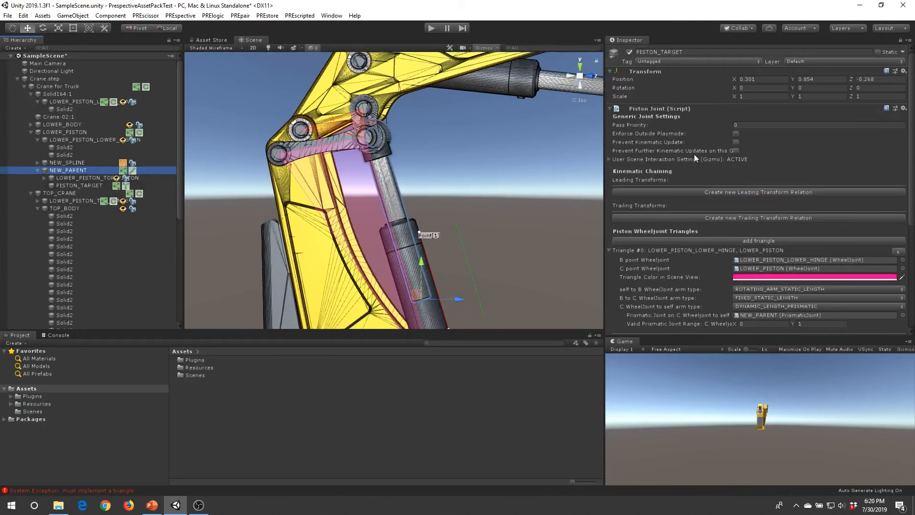
click(900, 40)
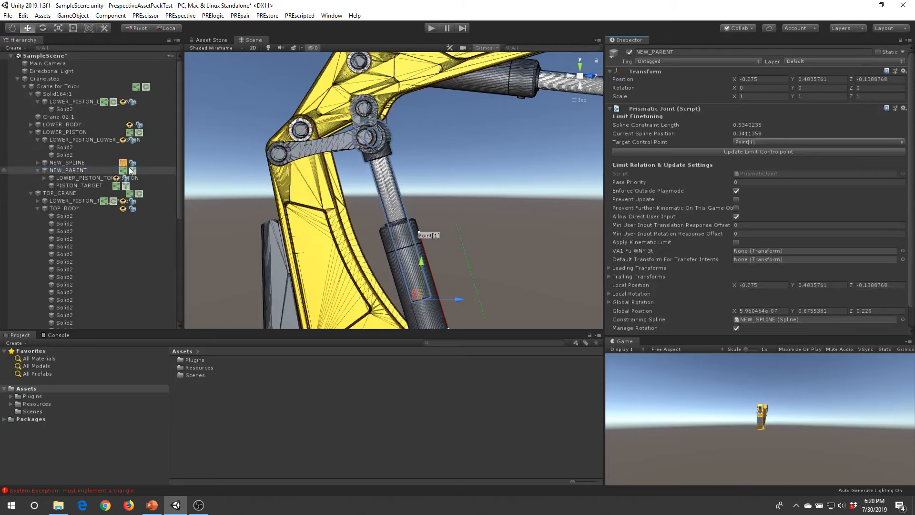
Set the Trailing Transforms size of NEW_PARENT's Prismatic Joint to 1 and expand Element 0
right_drag(533, 237, 456, 190)
scroll(733, 281, down, 2)
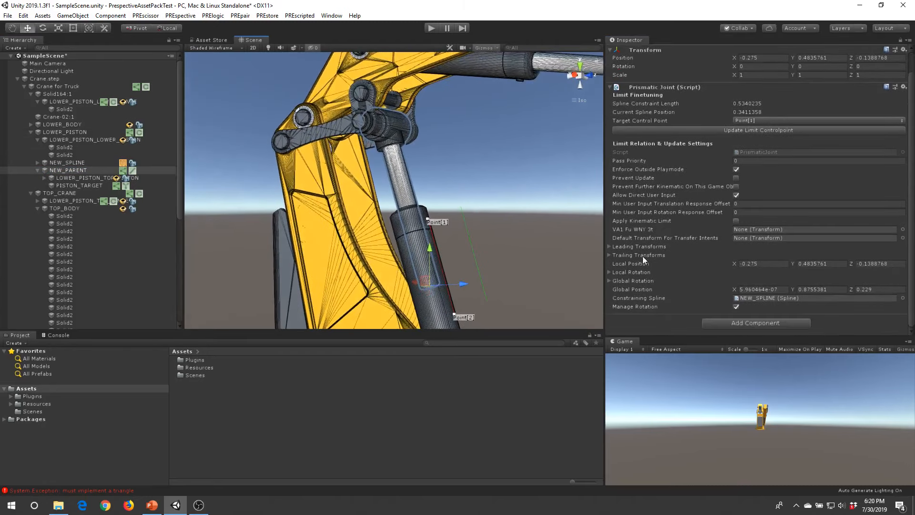
click(610, 255)
click(748, 263)
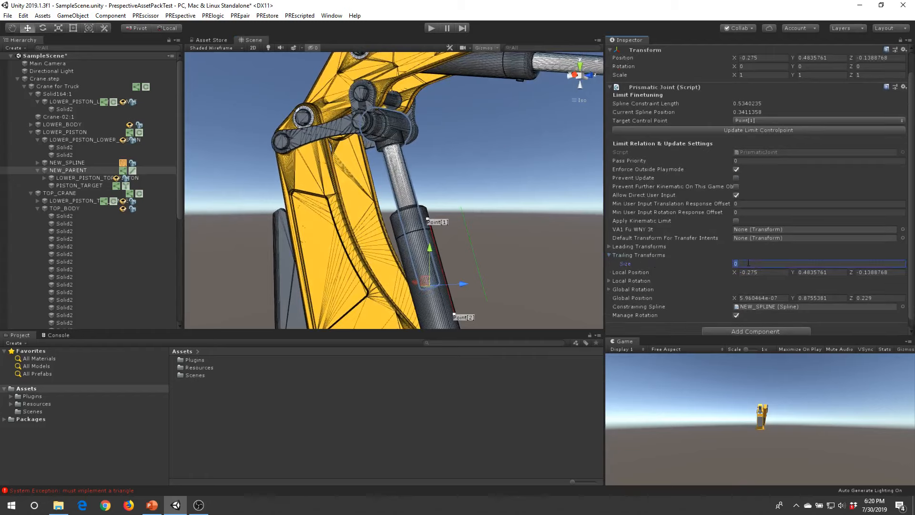
key(Return)
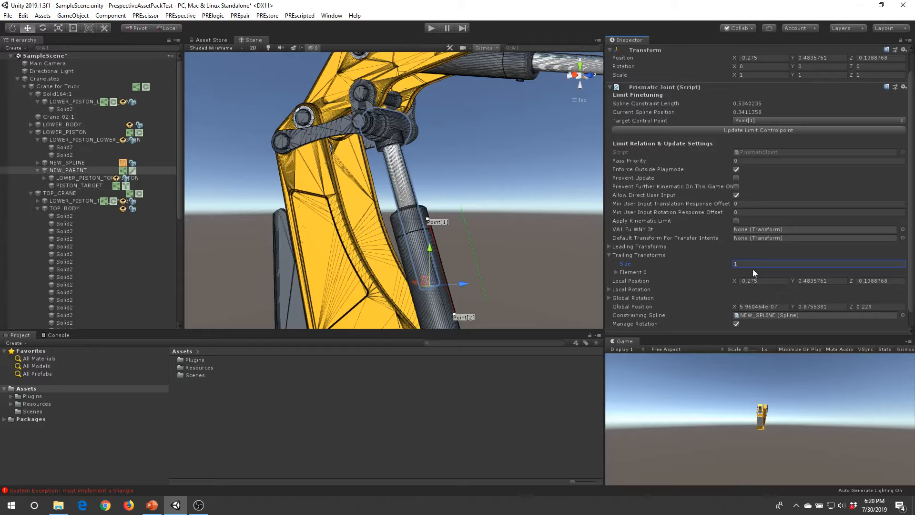
click(616, 272)
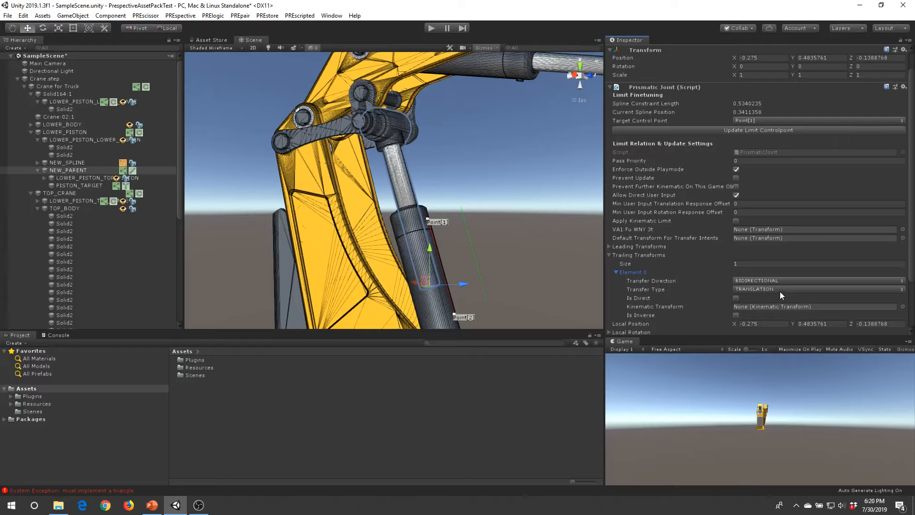
Assign PISTON_TARGET as the Kinematic Transform of NEW_PARENT's trailing transform Element 0
middle_drag(486, 248, 476, 238)
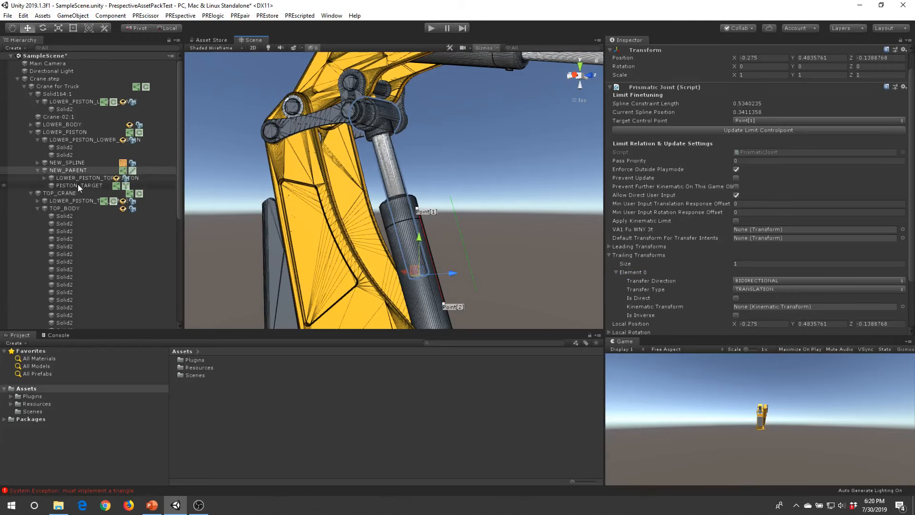
drag(85, 185, 765, 306)
alt+drag(484, 226, 360, 185)
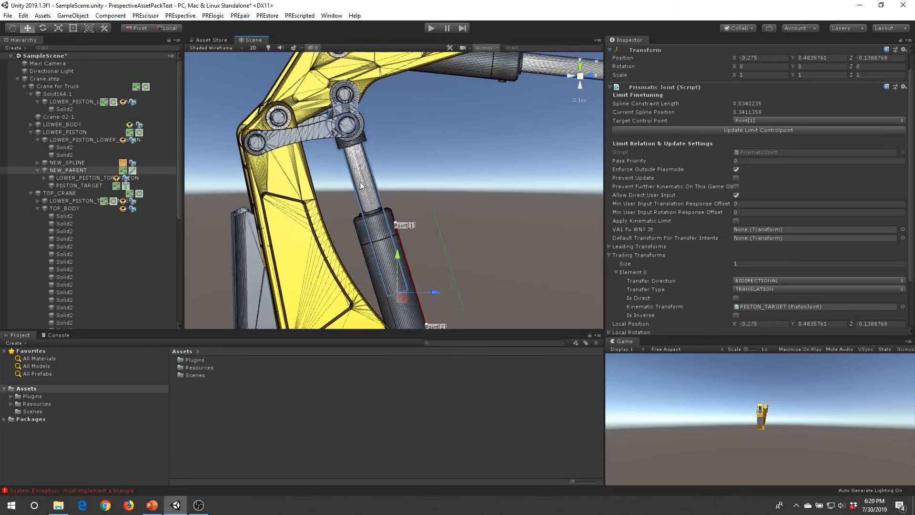
Enable Enforce Outside Playmode on the wheel joints of LOWER_PISTON_LOWER_HINGE and LOWER_PISTON
click(85, 86)
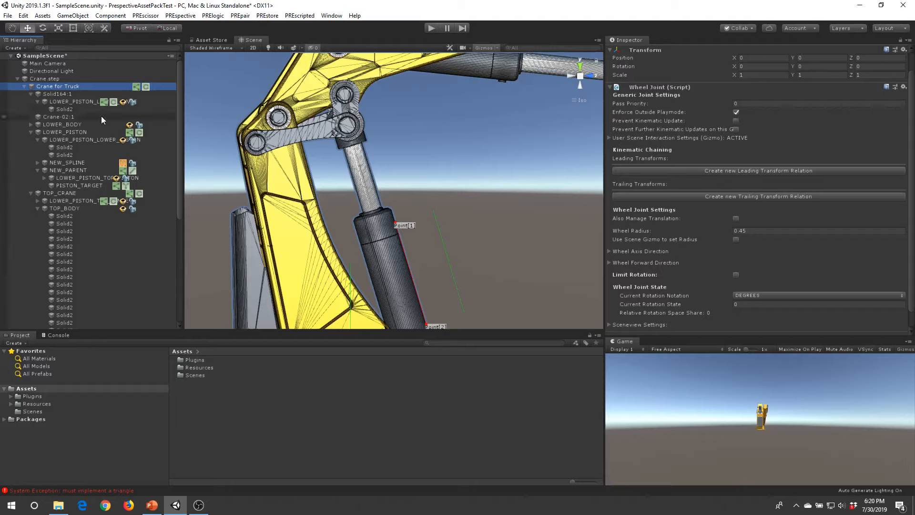
click(94, 101)
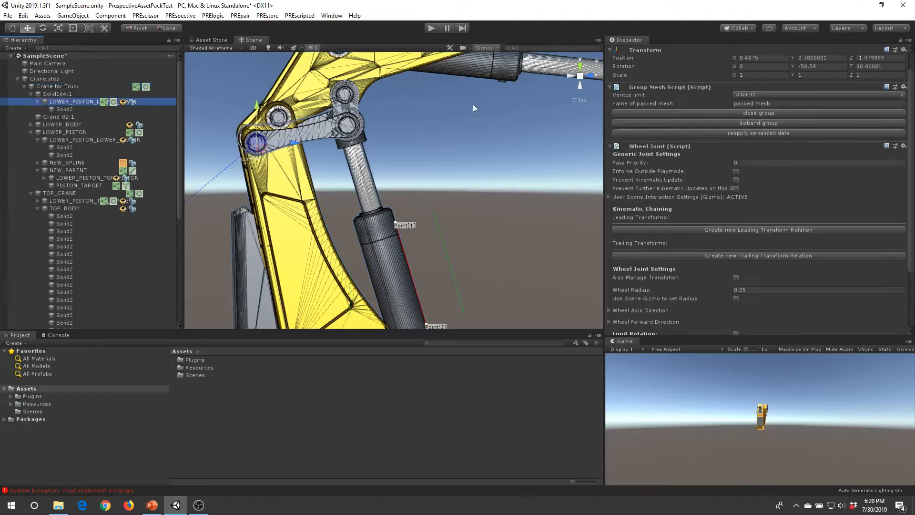
click(736, 171)
click(84, 132)
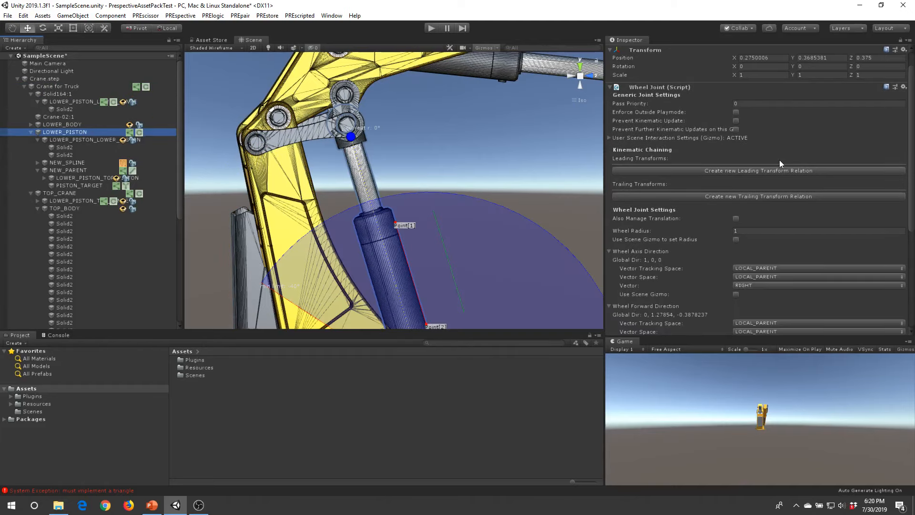
click(736, 112)
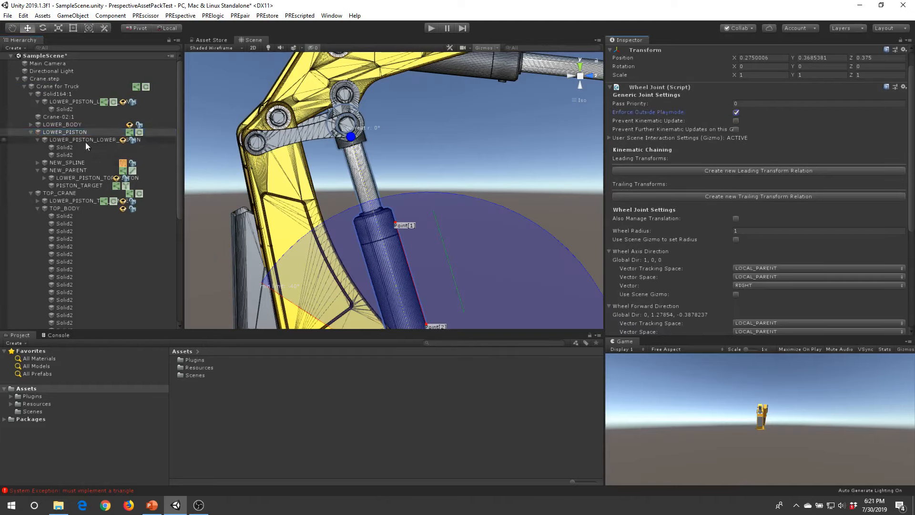
Enable Enforce Outside Playmode on the wheel joints of TOP_CRANE and LOWER_PISTON_TOP_HINGE
click(70, 170)
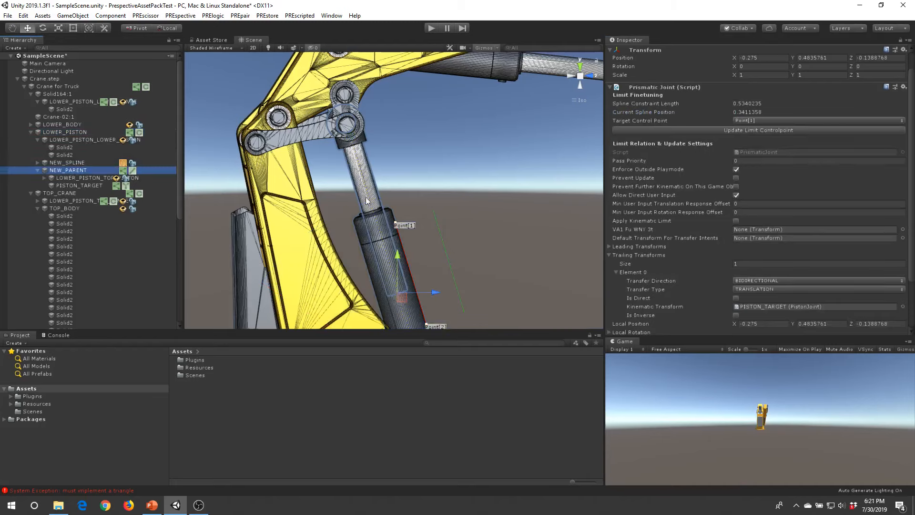
click(75, 193)
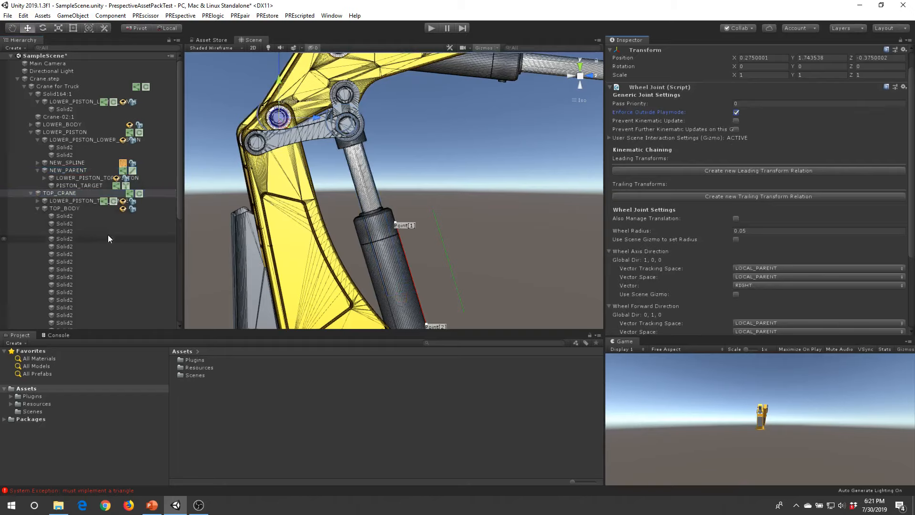
scroll(108, 238, down, 3)
click(86, 144)
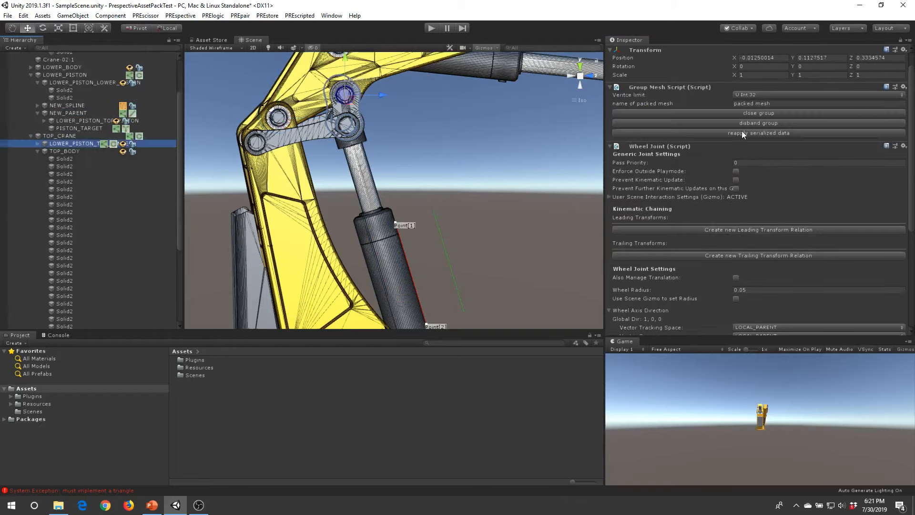
click(736, 171)
Deselect everything and examine the crane arm with its lower piston and linkage
click(481, 178)
scroll(482, 178, down, 3)
mouse_move(479, 183)
right_down()
mouse_move(457, 204)
mouse_move(444, 186)
mouse_move(485, 233)
mouse_move(467, 177)
mouse_move(471, 188)
right_up()
scroll(453, 197, down, 6)
scroll(428, 168, up, 3)
middle_drag(428, 168, 465, 220)
right_drag(466, 221, 505, 231)
middle_drag(505, 231, 438, 205)
scroll(438, 205, up, 4)
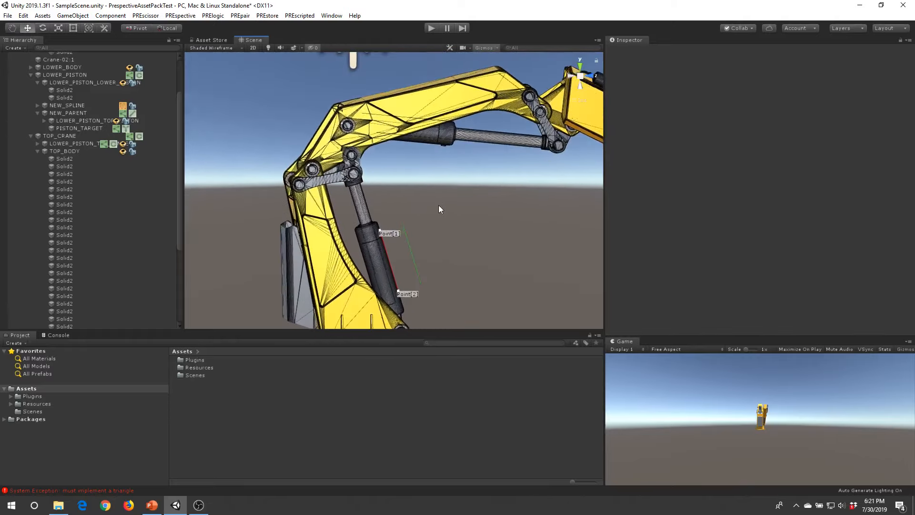
scroll(433, 219, up, 5)
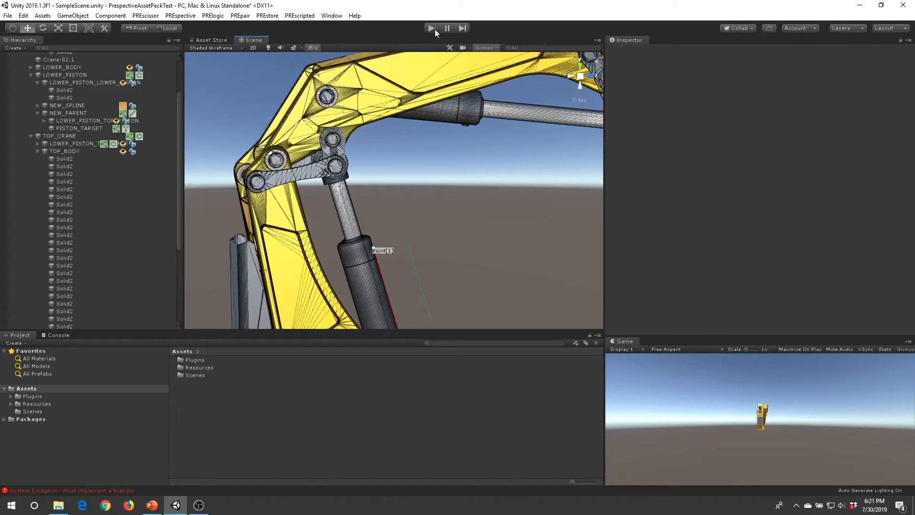
Start play mode and select NEW_PARENT to prepare a test of the piston rig
click(431, 28)
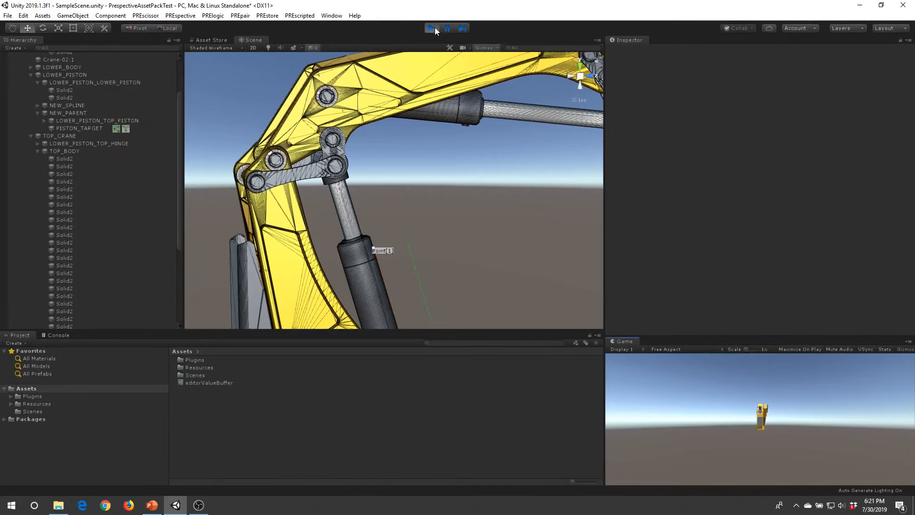
scroll(366, 229, up, 2)
alt+drag(366, 229, 400, 219)
middle_drag(400, 219, 406, 208)
scroll(147, 139, up, 3)
click(81, 170)
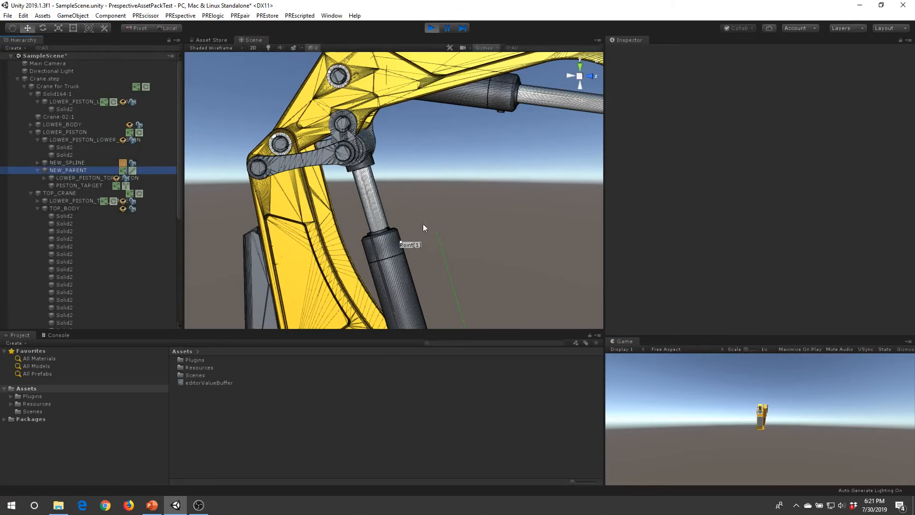
middle_drag(468, 220, 465, 199)
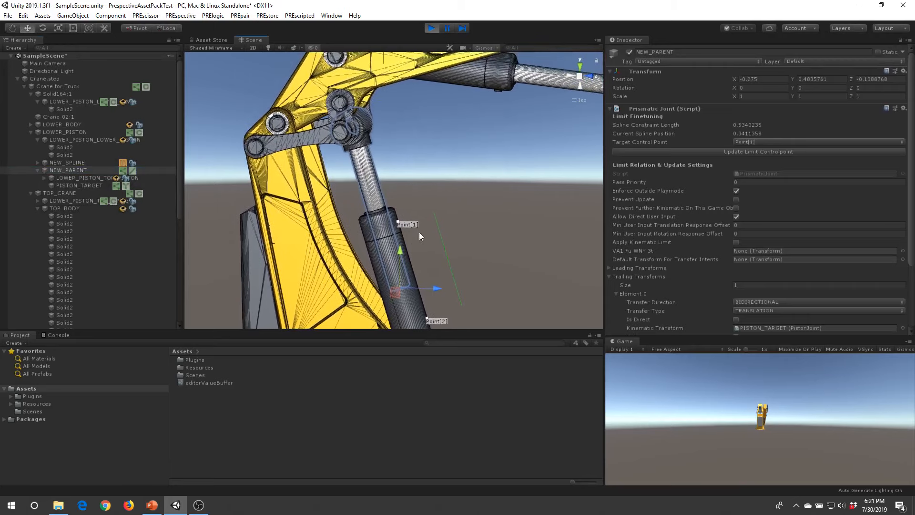
Test the lower piston by moving NEW_PARENT up to about Y 0.519 and back down to about Y 0.369
mouse_move(399, 262)
mouse_down()
mouse_move(394, 238)
mouse_move(397, 260)
mouse_up()
scroll(398, 220, down, 4)
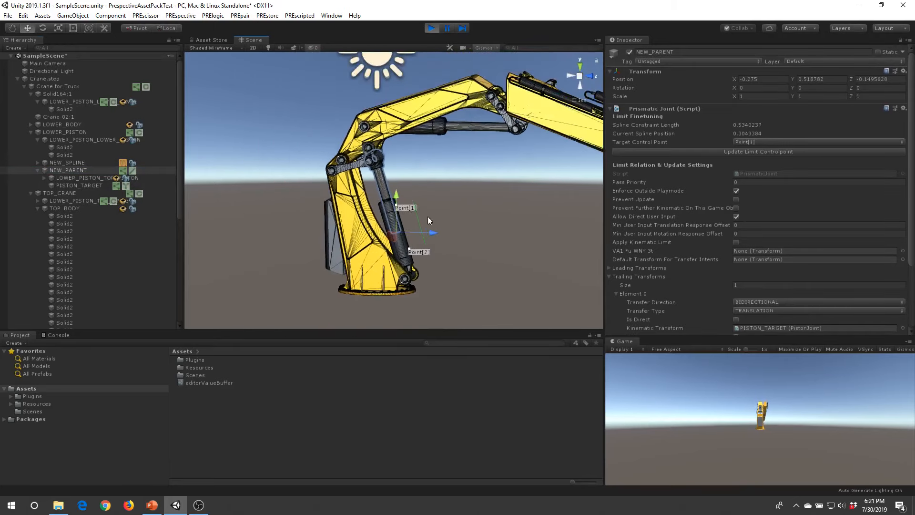
alt+drag(428, 217, 480, 238)
middle_drag(480, 239, 388, 220)
scroll(299, 210, up, 3)
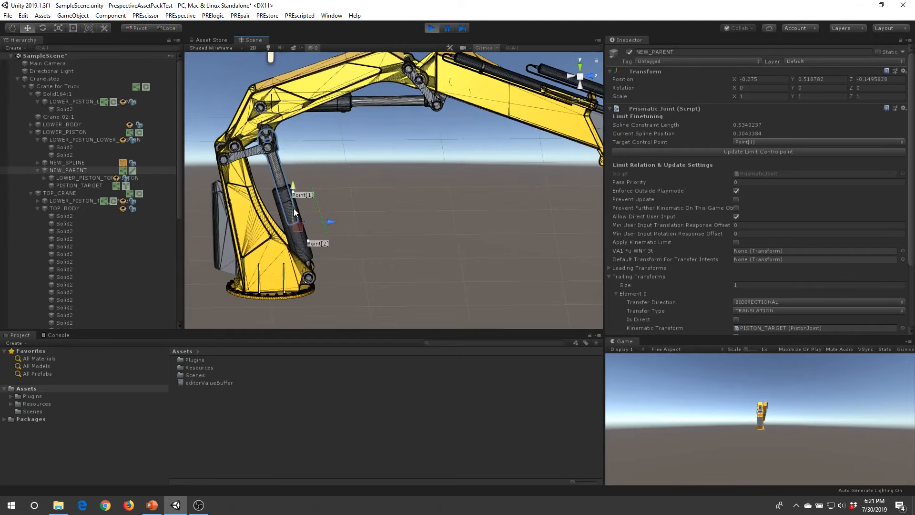
mouse_move(294, 208)
mouse_down()
mouse_move(296, 221)
mouse_move(292, 198)
mouse_move(297, 222)
mouse_up()
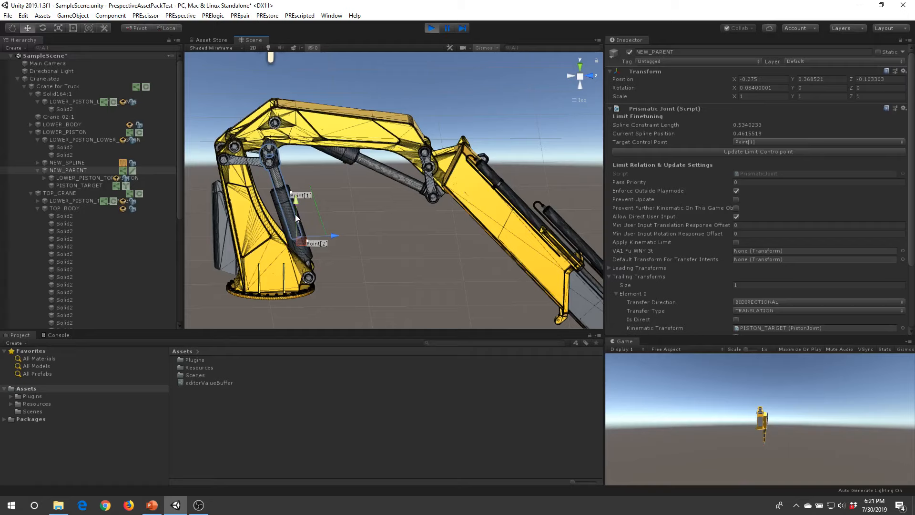
Test the piston rig by raising NEW_PARENT to about Y 0.532 and end play mode
mouse_move(295, 218)
mouse_down()
mouse_move(291, 198)
mouse_move(297, 210)
mouse_up()
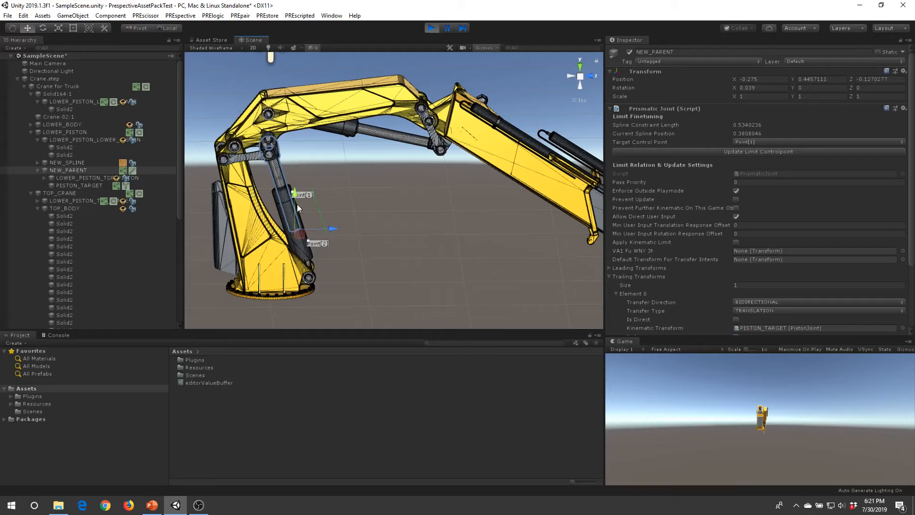
drag(293, 212, 291, 204)
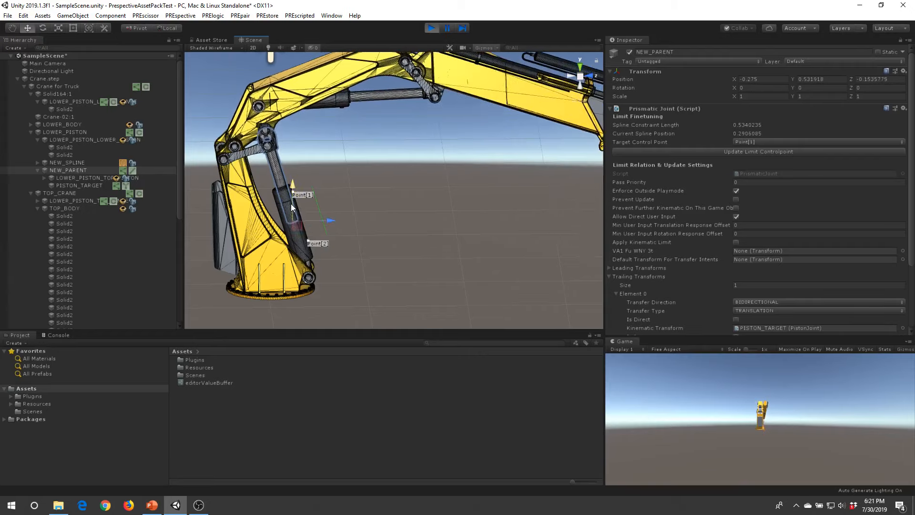
mouse_move(407, 175)
alt+mouse_down()
mouse_move(407, 187)
mouse_move(409, 171)
alt+mouse_up()
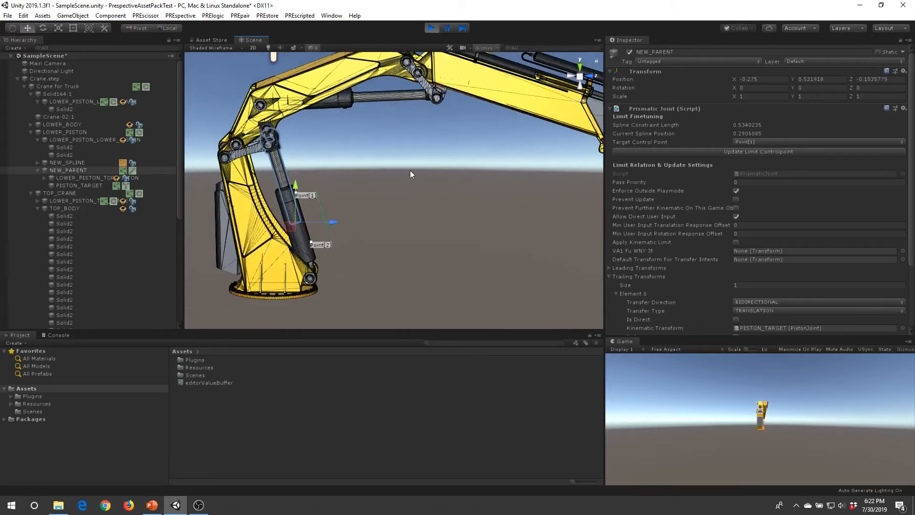
click(432, 30)
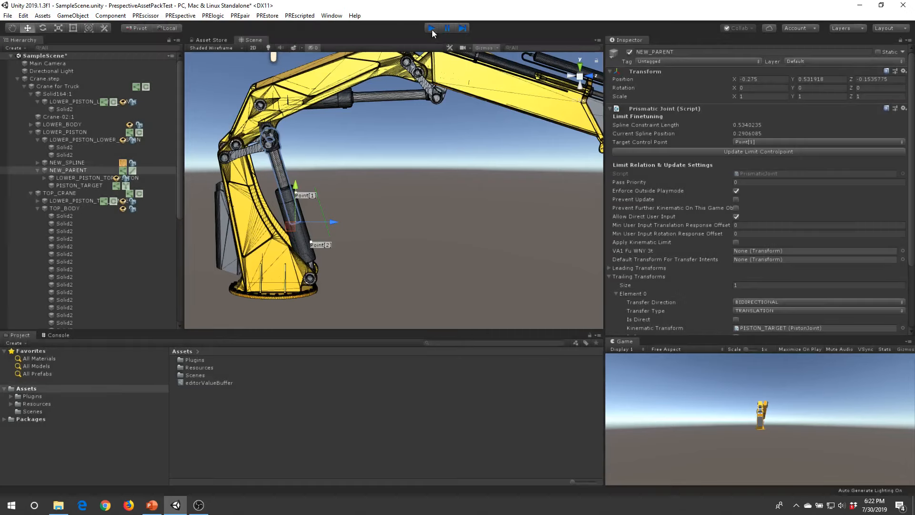
Move NEW_PARENT to about Y 0.484 outside play mode to test the lower piston
middle_drag(307, 214, 373, 259)
scroll(334, 178, up, 5)
scroll(329, 185, up, 3)
alt+drag(373, 259, 359, 232)
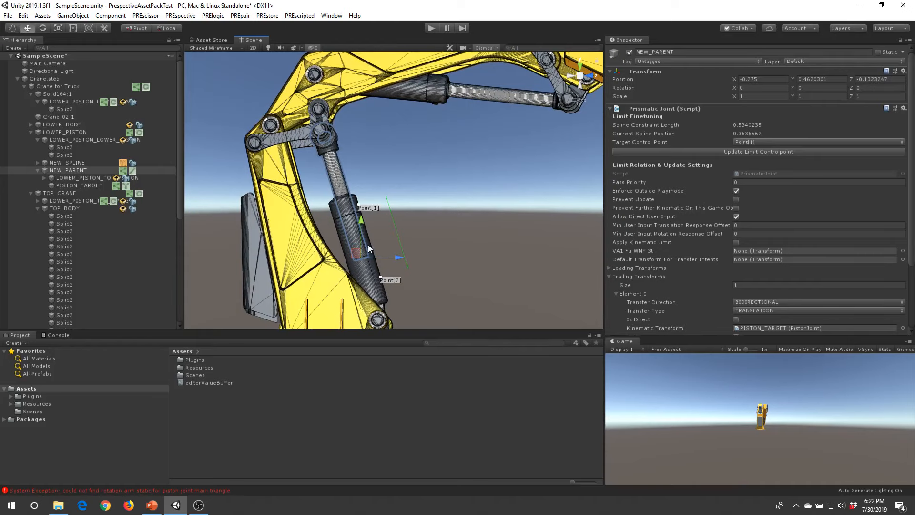
drag(368, 244, 389, 236)
Enable Enforce Outside Playmode on the Piston Joint of PISTON_TARGET
scroll(737, 277, down, 5)
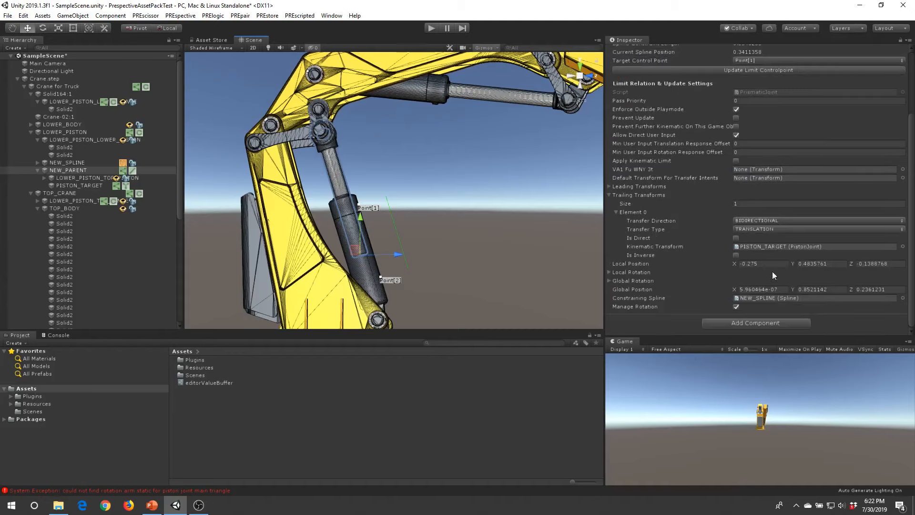
scroll(772, 271, up, 5)
click(79, 185)
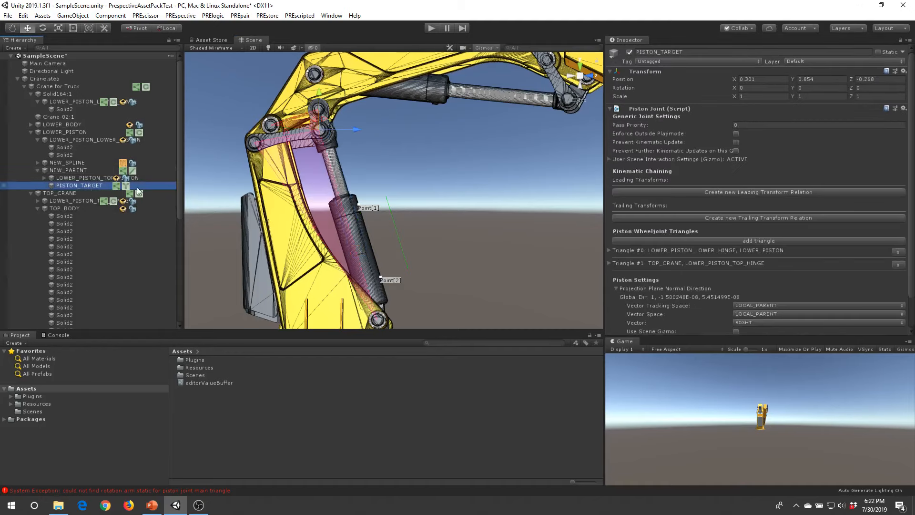
click(735, 134)
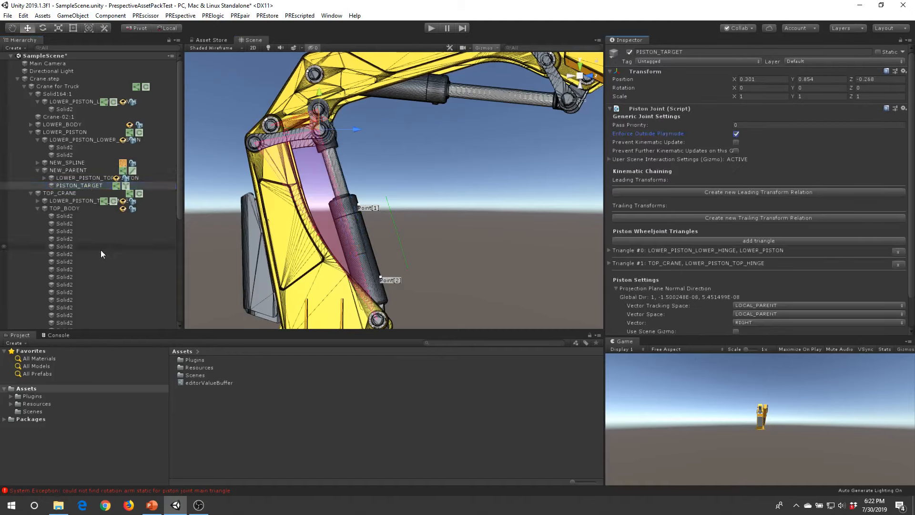
Test the rig outside play mode again by moving NEW_PARENT to about Y 0.480
click(76, 171)
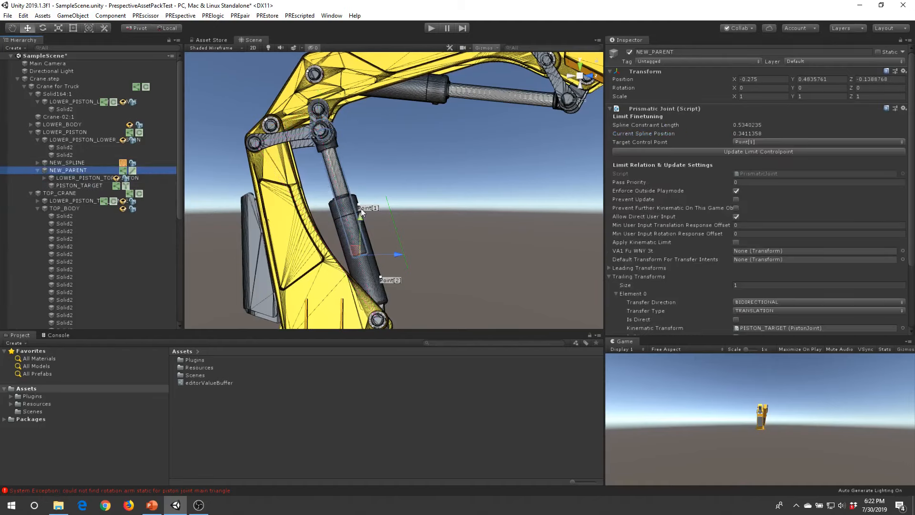
drag(362, 221, 362, 222)
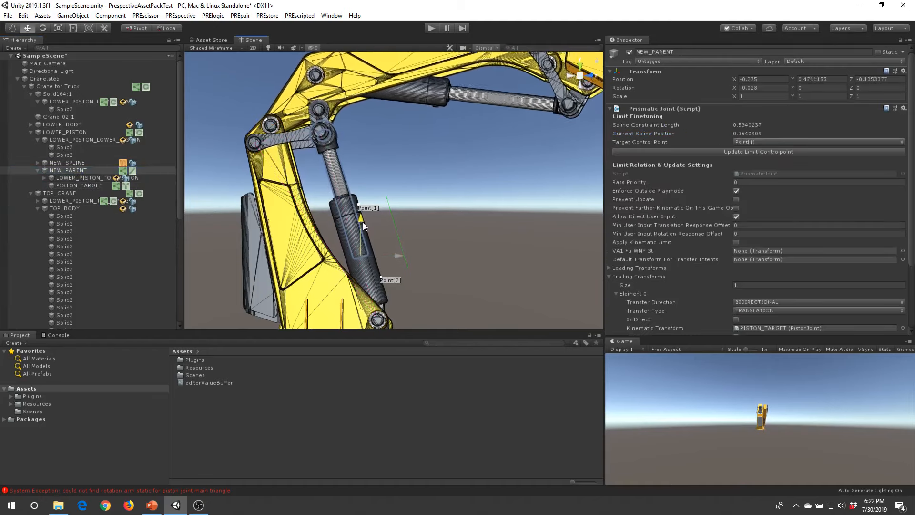
scroll(385, 182, down, 1)
alt+drag(398, 154, 417, 175)
middle_drag(417, 175, 414, 175)
alt+right_drag(430, 186, 419, 229)
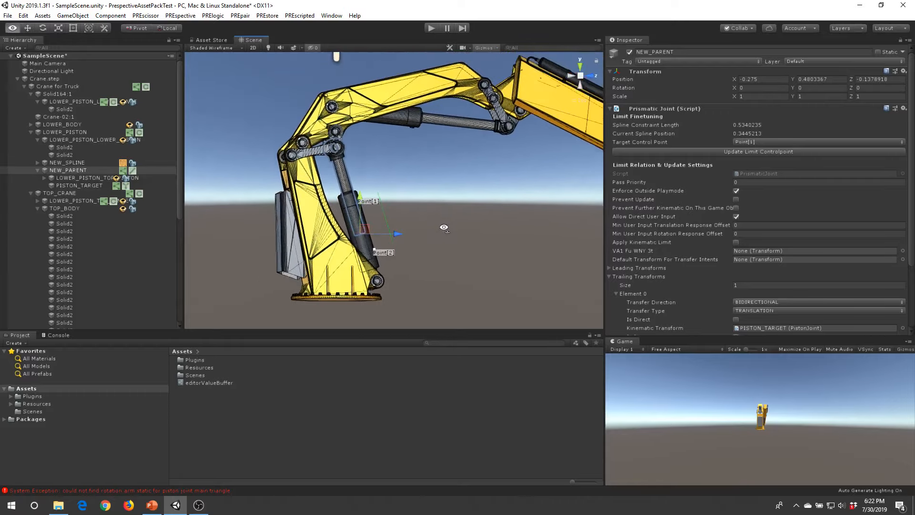
Examine the crane's lower piston and linkage from several angles with nothing left selected
alt+drag(420, 229, 435, 269)
middle_drag(435, 270, 459, 244)
mouse_move(459, 244)
alt+mouse_down()
mouse_move(461, 198)
mouse_move(458, 244)
alt+mouse_up()
scroll(412, 227, up, 3)
middle_drag(412, 227, 443, 177)
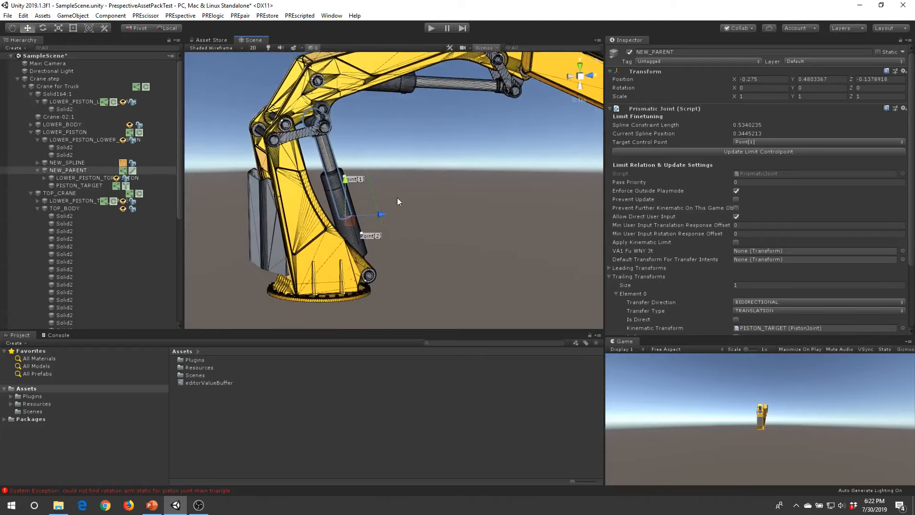
right_drag(472, 176, 479, 176)
alt+drag(478, 176, 441, 227)
click(470, 147)
scroll(433, 210, down, 8)
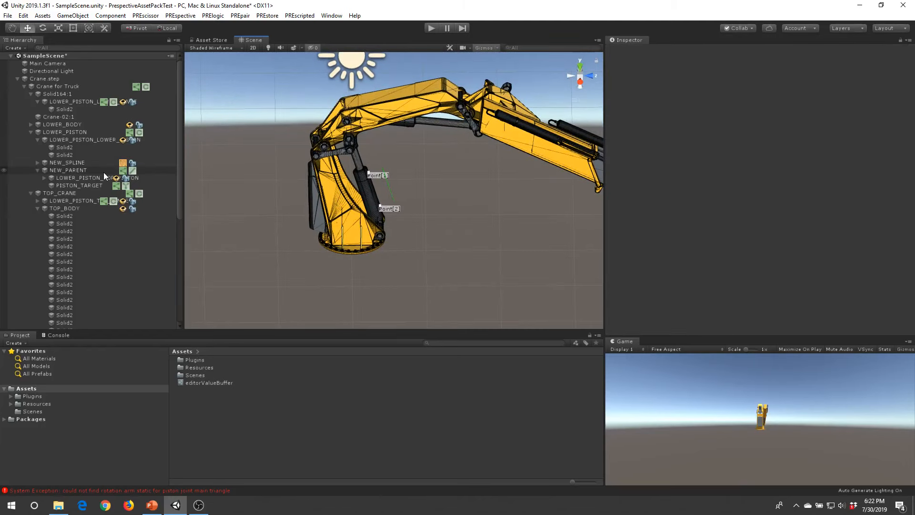
Review the Kinematics Controller of Crane.step and the wheel joints of Crane for Truck and LOWER_PISTON_LOWER_HINGE
click(53, 78)
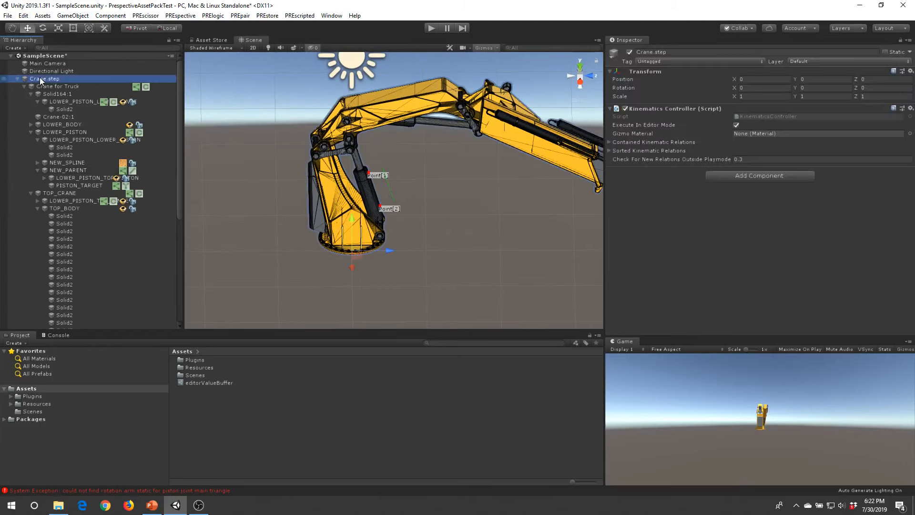
click(60, 86)
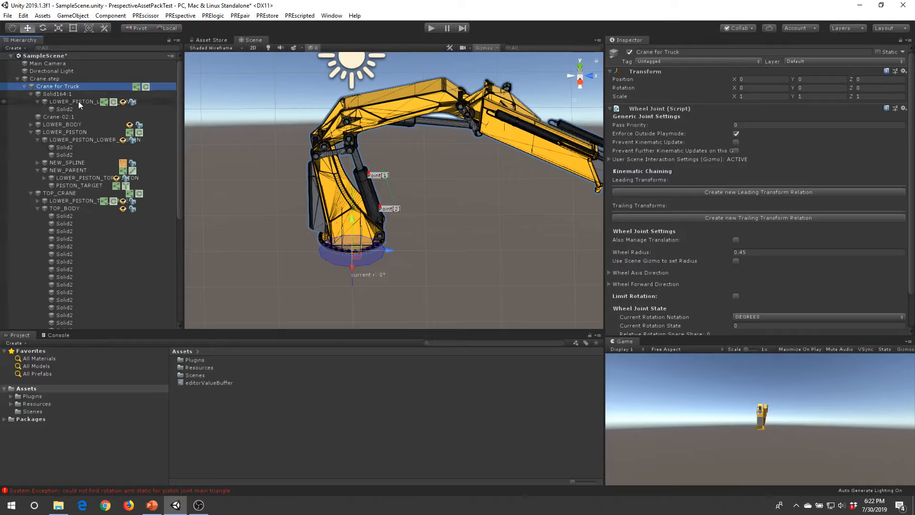
click(37, 101)
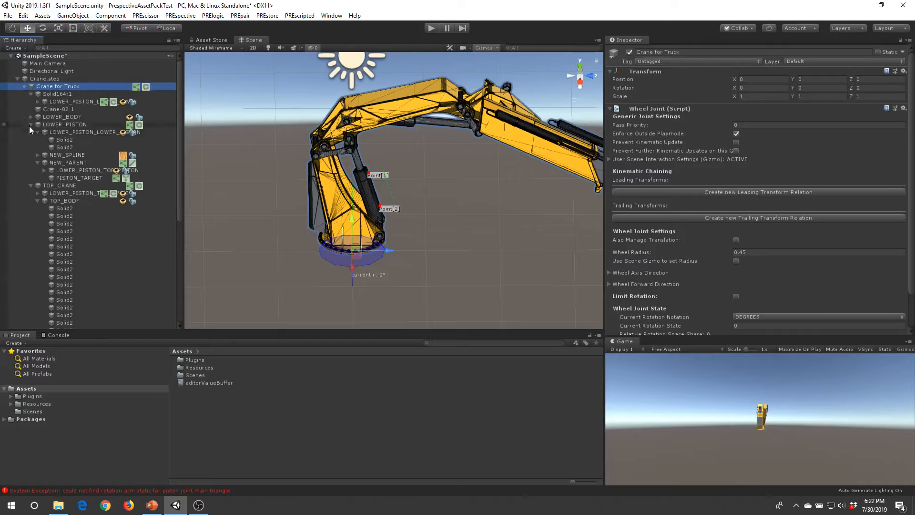
click(31, 124)
click(83, 104)
scroll(308, 209, up, 5)
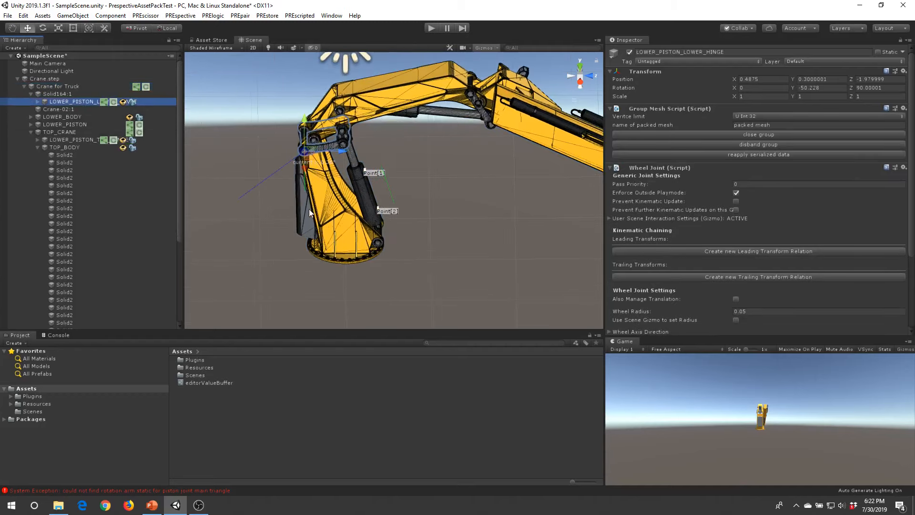
Review the wheel joints of LOWER_PISTON, TOP_CRANE and LOWER_PISTON_TOP_HINGE on the crane
alt+drag(318, 170, 334, 101)
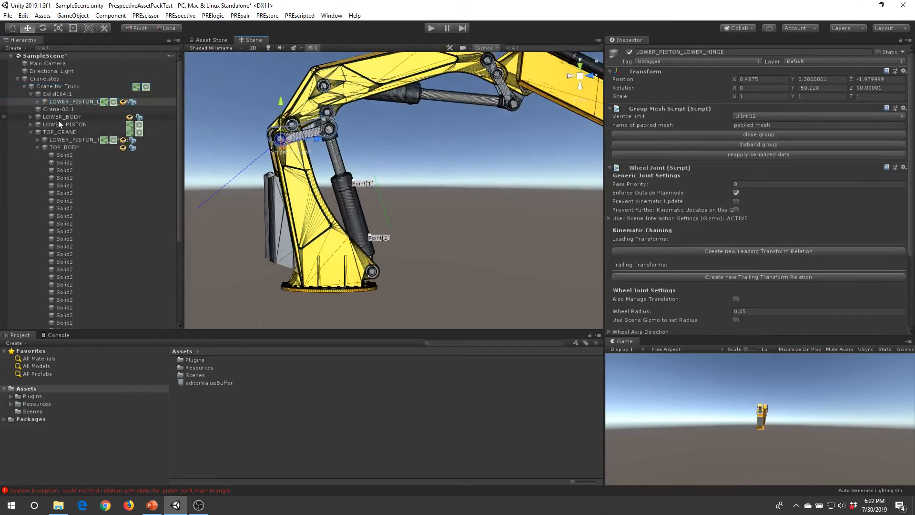
click(76, 124)
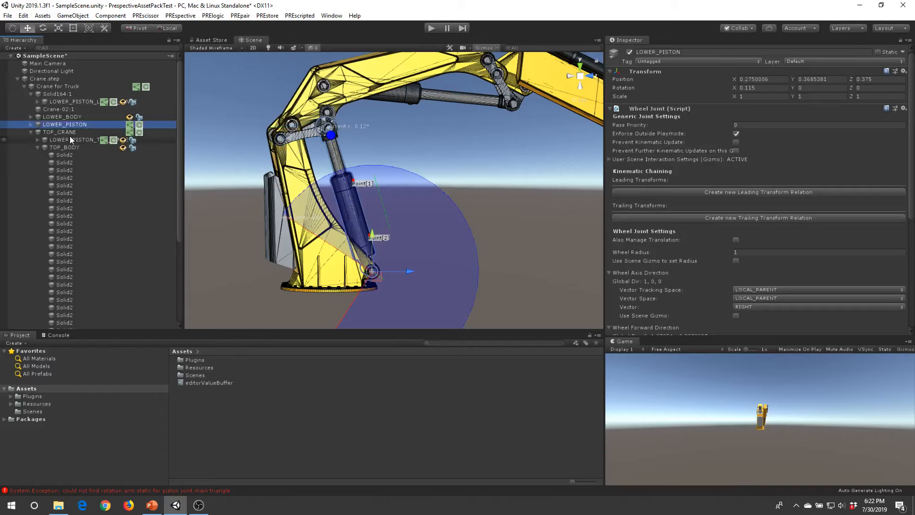
click(68, 132)
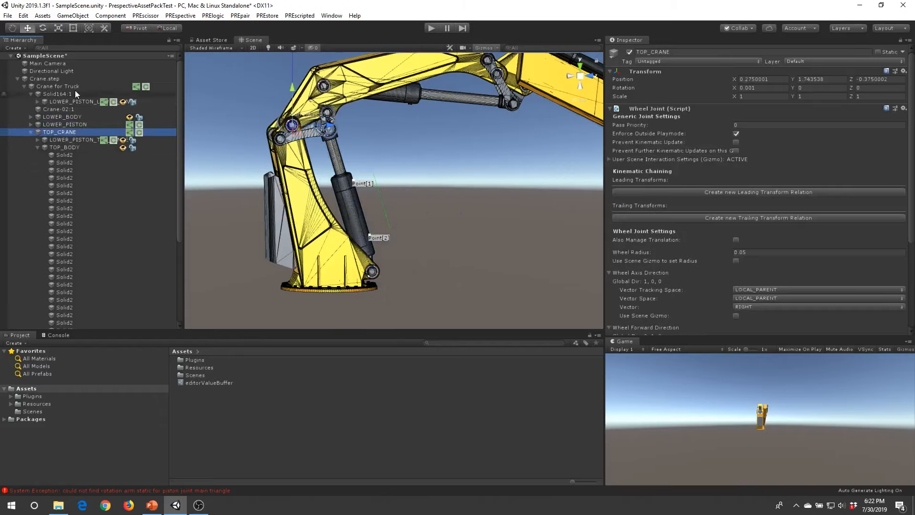
click(75, 139)
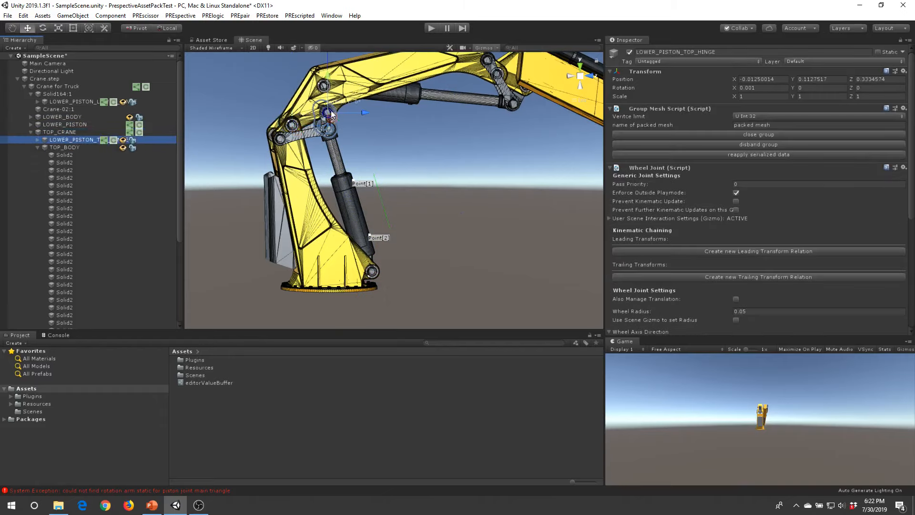
right_drag(329, 117, 358, 135)
scroll(273, 181, up, 3)
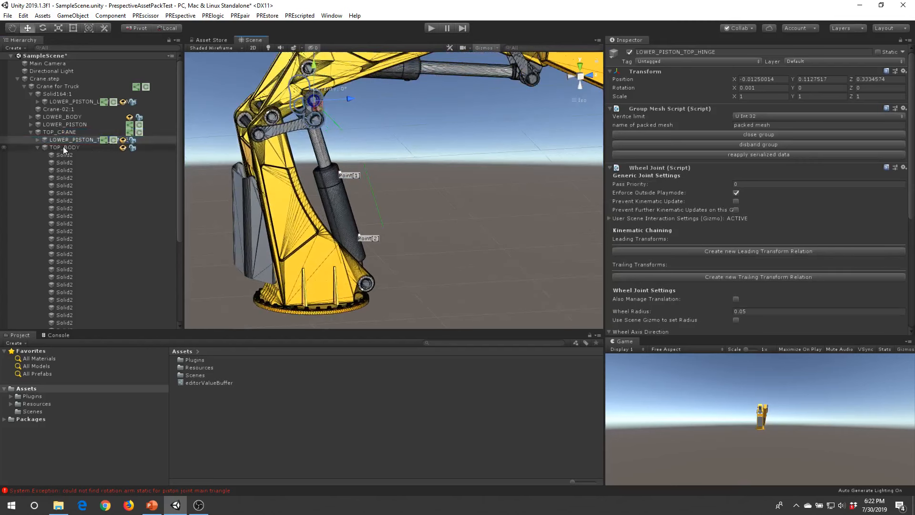
Expand LOWER_PISTON again, review the Piston Joint triangles of PISTON_TARGET, and deselect it
click(37, 140)
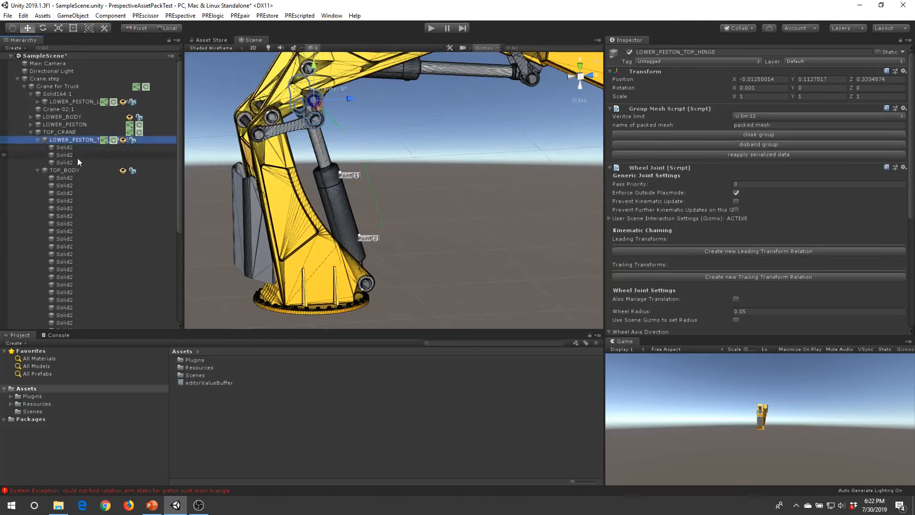
click(38, 139)
click(30, 132)
click(30, 132)
click(30, 123)
click(92, 179)
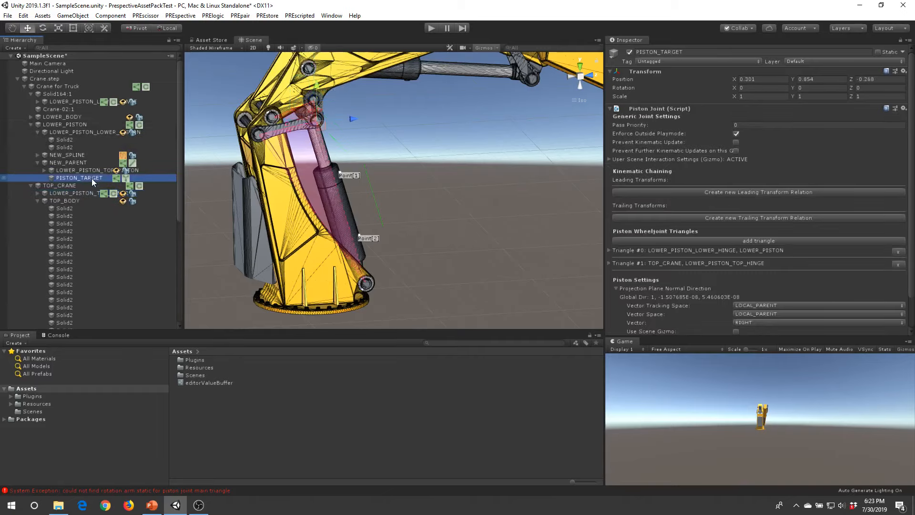
click(392, 181)
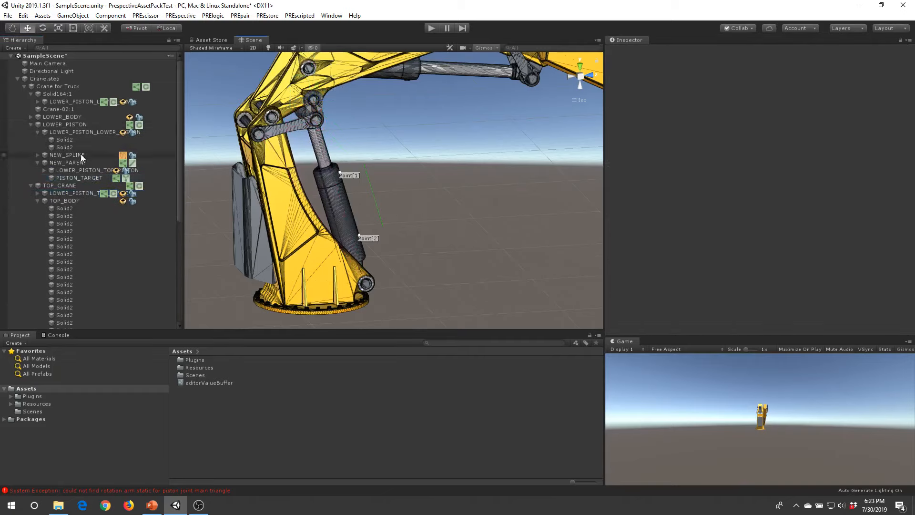
Close the mesh group of LOWER_PISTON_LOWER_HINGE into a packed mesh and clear the selection
click(77, 102)
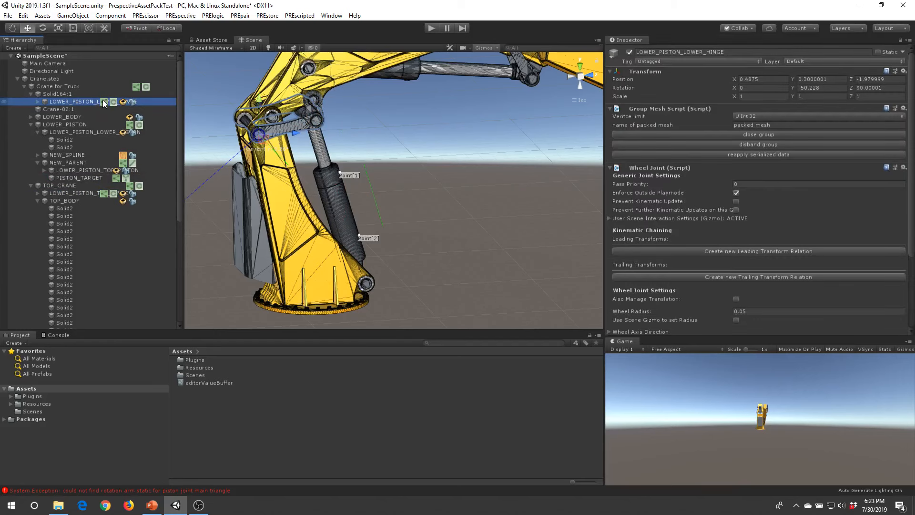
middle_drag(372, 163, 405, 183)
right_drag(405, 184, 402, 181)
click(36, 101)
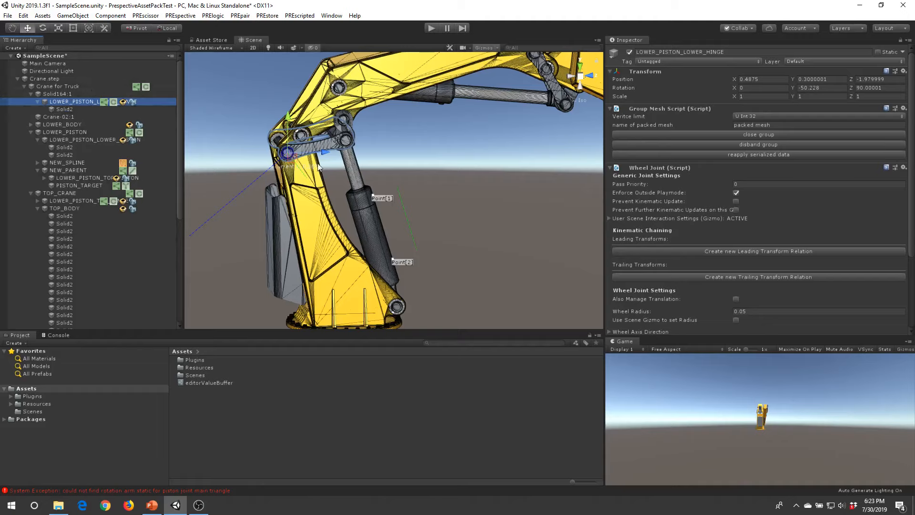
alt+drag(319, 167, 353, 172)
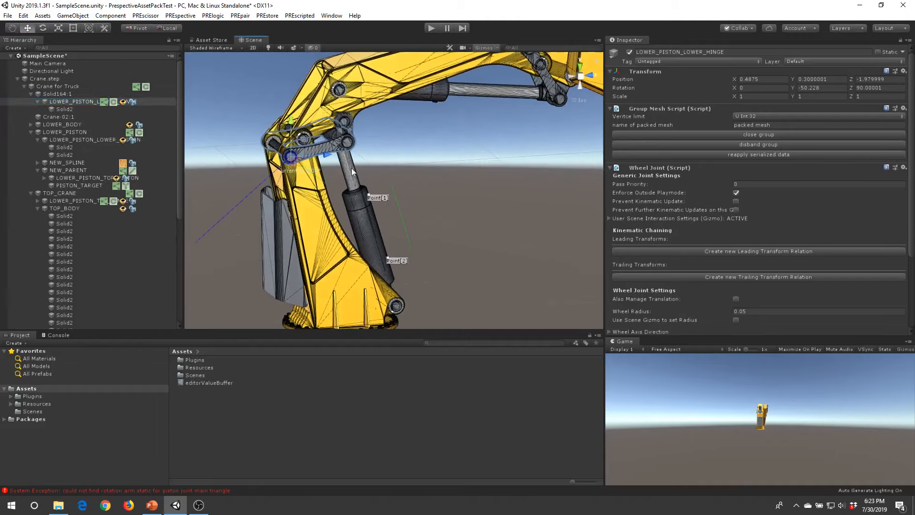
click(733, 136)
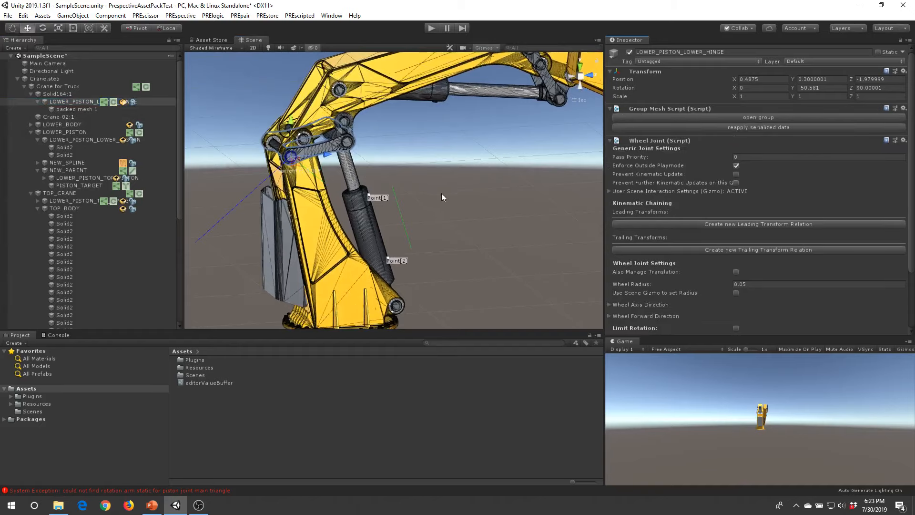
alt+drag(441, 193, 456, 188)
right_drag(457, 178, 452, 182)
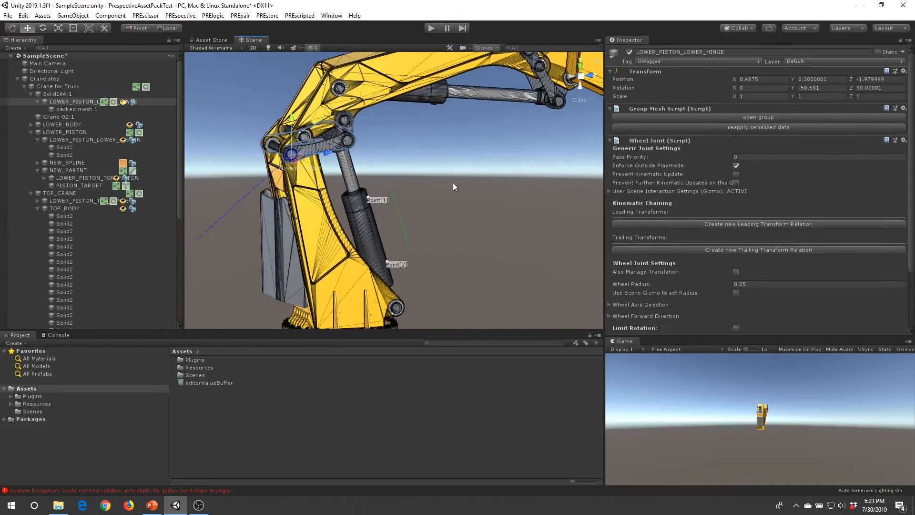
scroll(452, 182, up, 3)
middle_drag(429, 198, 447, 167)
mouse_move(448, 166)
right_down()
mouse_move(445, 150)
mouse_move(458, 167)
right_up()
click(459, 167)
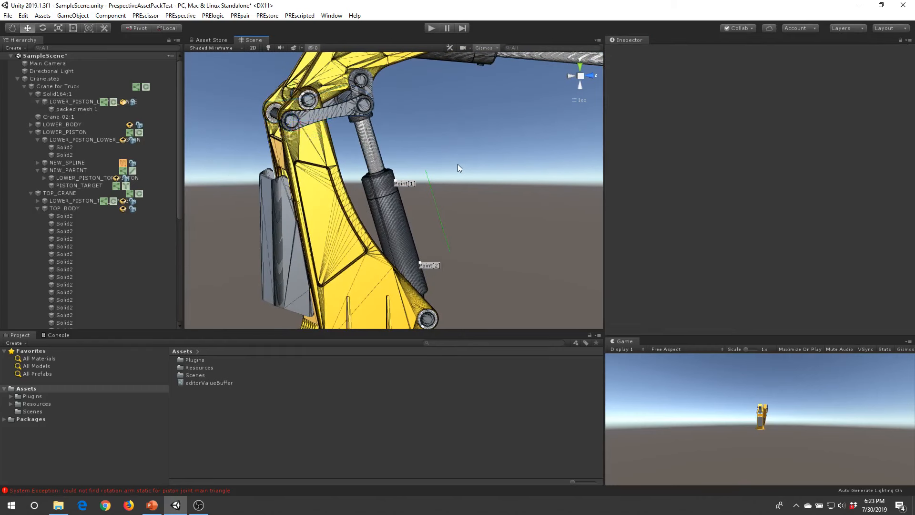
Close the mesh groups of LOWER_BODY and LOWER_PISTON_LOWER_PISTON into packed meshes
click(82, 103)
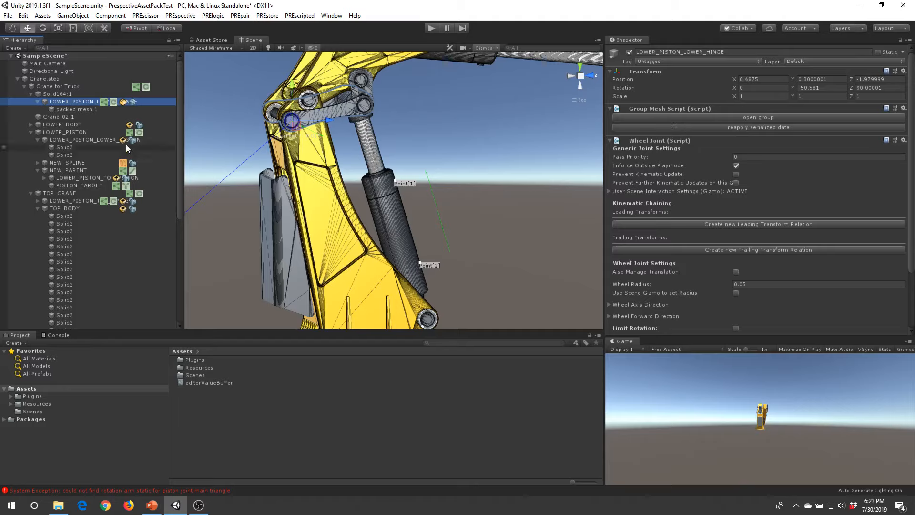
click(66, 127)
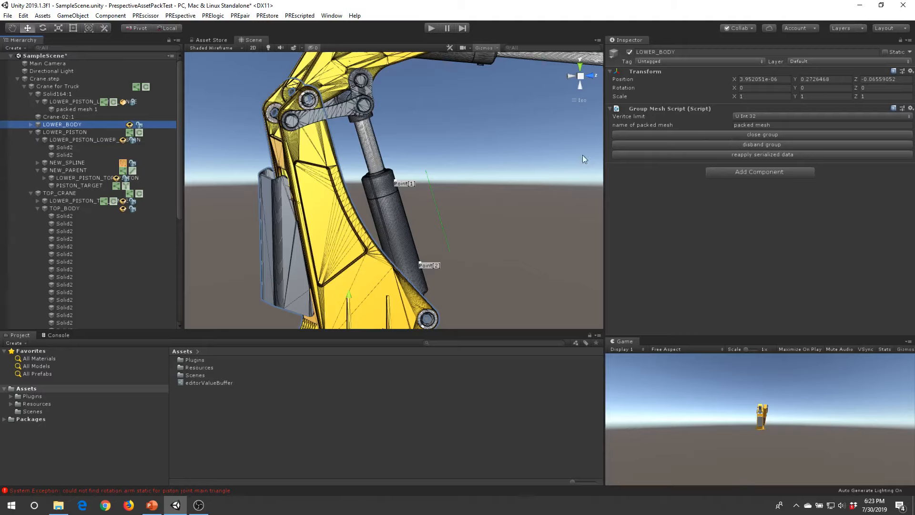
click(730, 135)
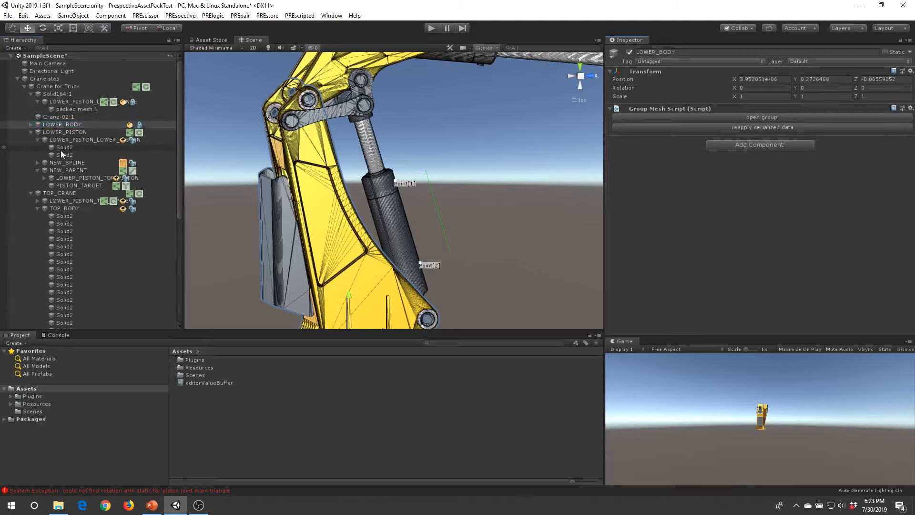
click(67, 140)
click(754, 135)
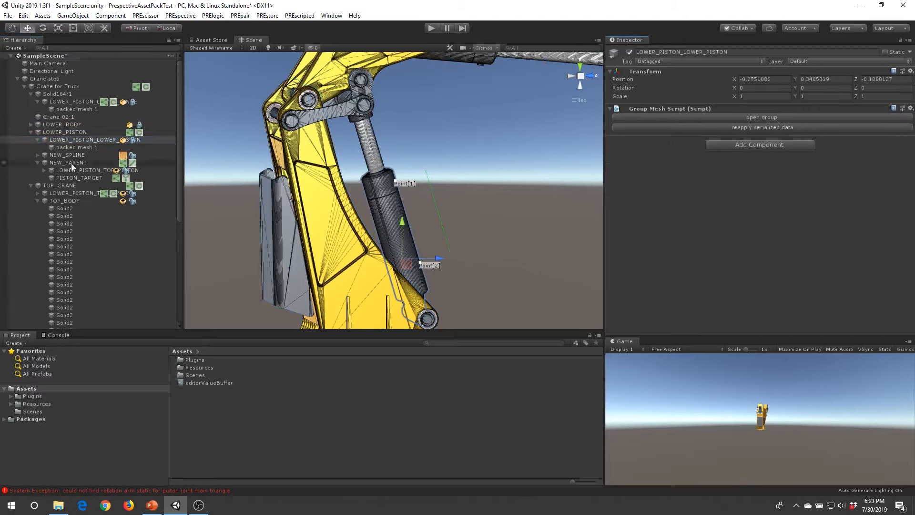
Close the mesh groups of LOWER_PISTON_TOP_PISTON, LOWER_PISTON_TOP_HINGE and TOP_BODY into packed meshes
click(67, 170)
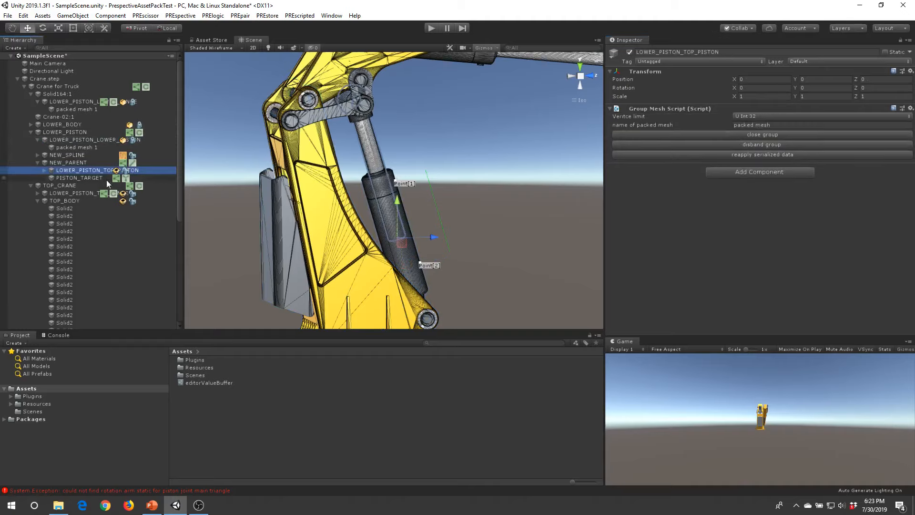
click(740, 135)
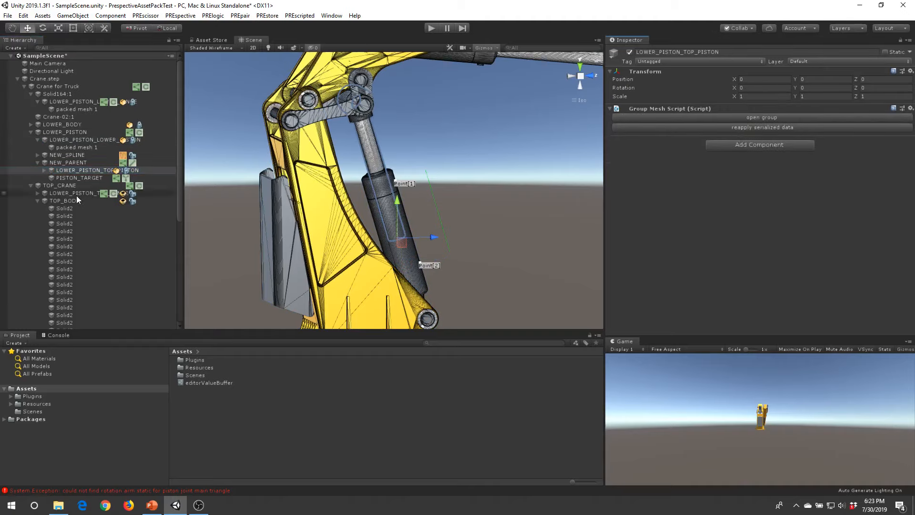
click(76, 193)
click(724, 137)
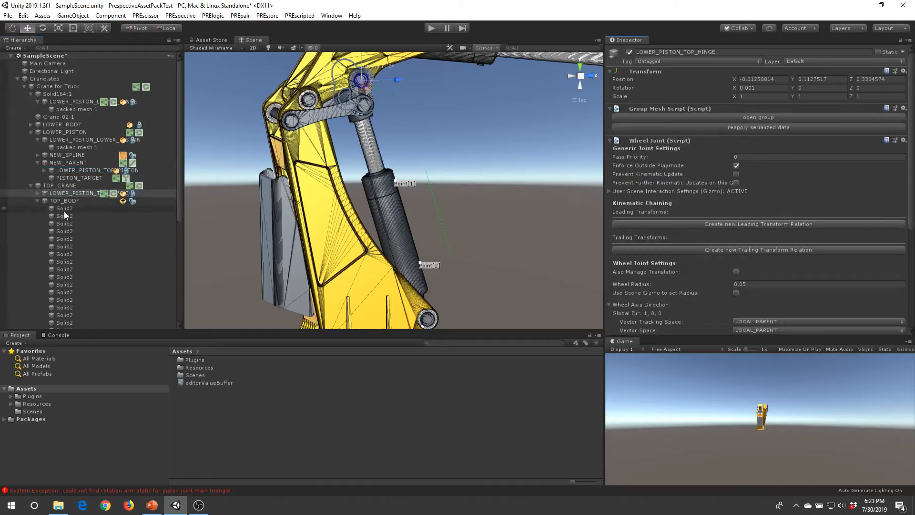
click(56, 201)
click(723, 136)
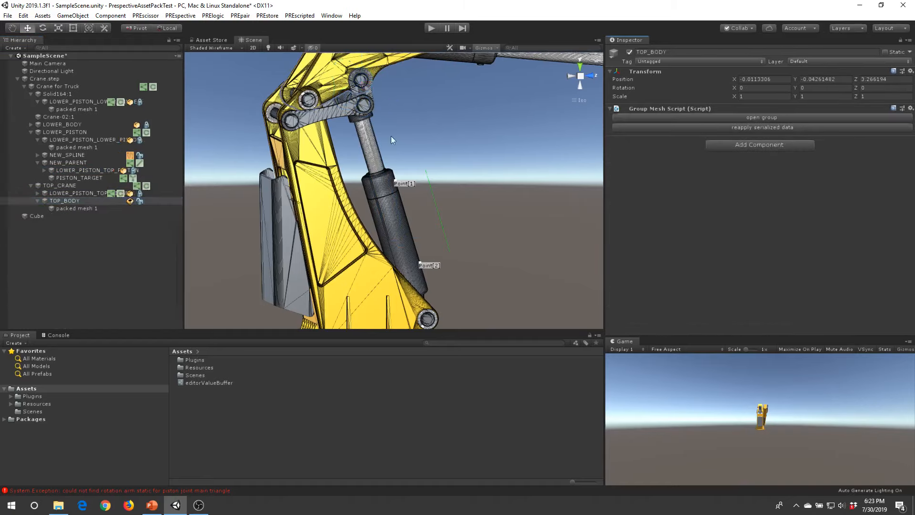
Examine the arm, lower piston and base of the packed crane, and clear the selection
alt+drag(558, 200, 478, 222)
scroll(396, 221, down, 8)
middle_drag(467, 186, 384, 217)
alt+drag(384, 220, 472, 239)
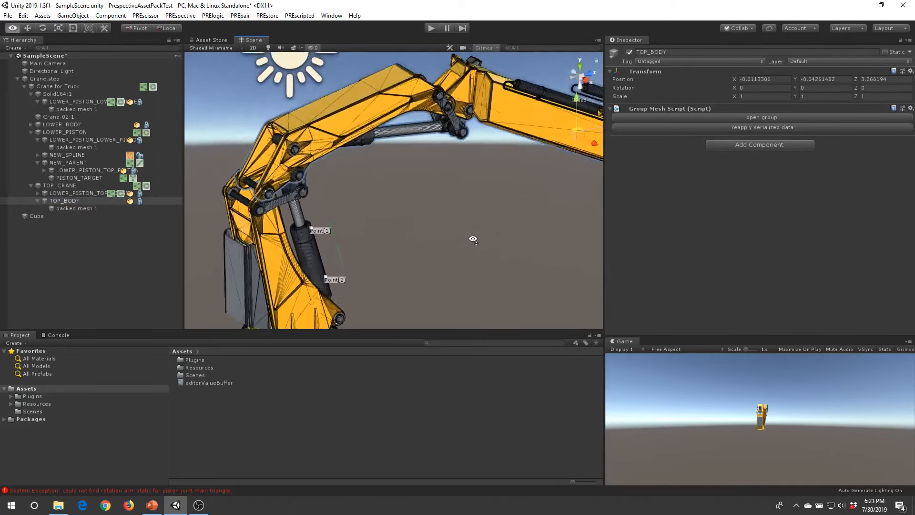
middle_drag(471, 238, 438, 176)
scroll(438, 177, up, 3)
click(425, 206)
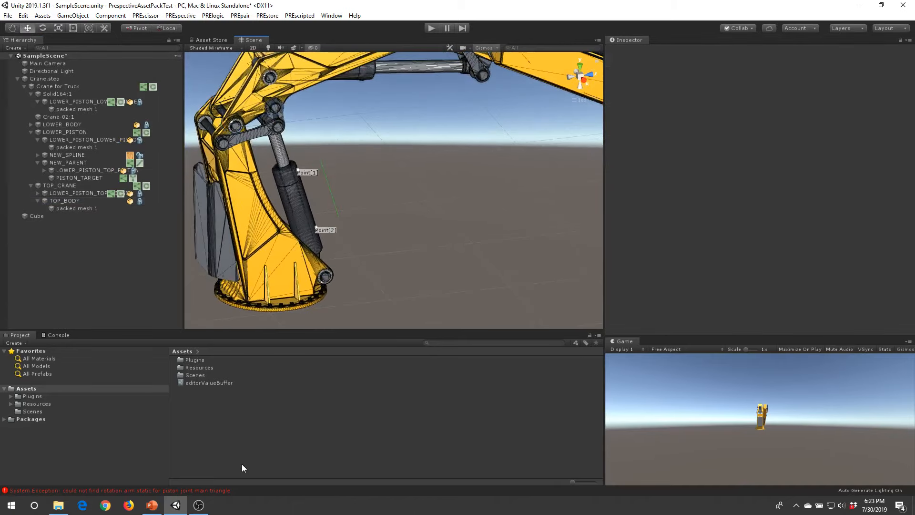
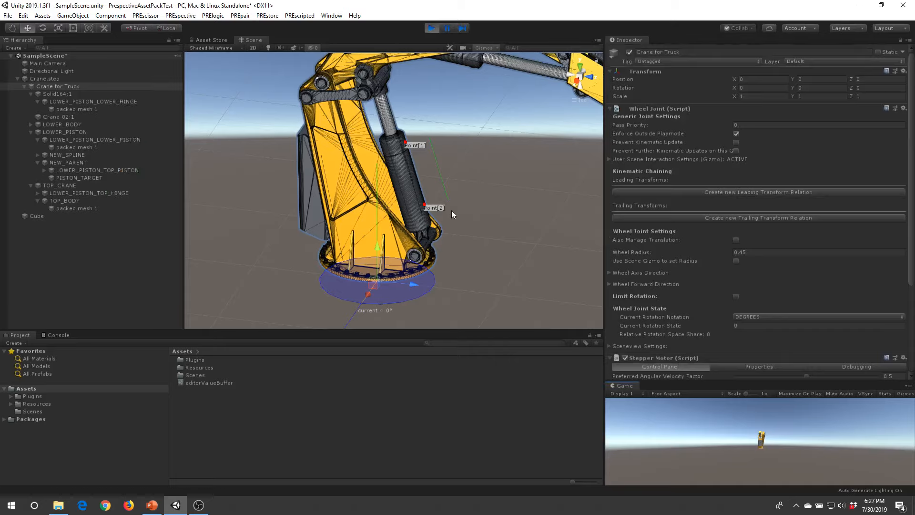
Start the Stepper Motor of Crane for Truck toward rotation point 250 and examine the rotated base up close
scroll(670, 330, down, 5)
click(647, 350)
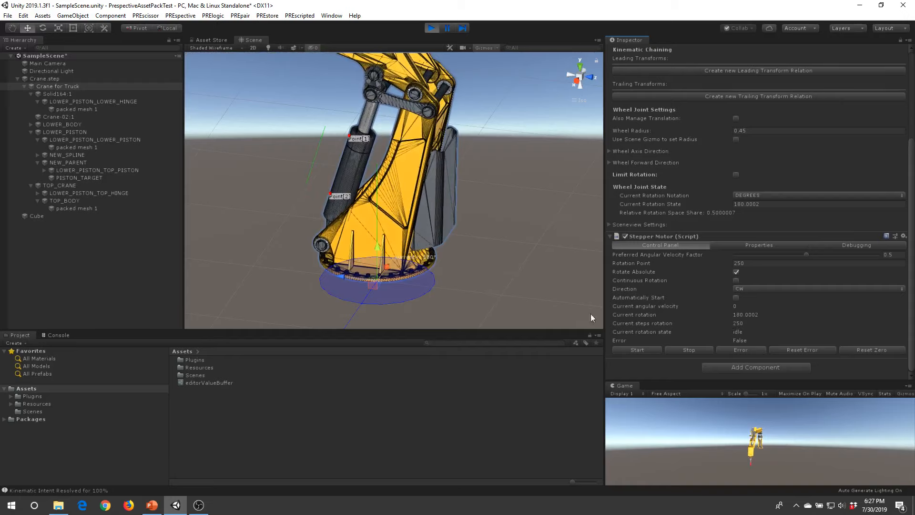
right_drag(448, 262, 486, 268)
middle_drag(496, 244, 502, 184)
scroll(430, 245, up, 7)
scroll(430, 245, up, 5)
right_drag(441, 242, 522, 198)
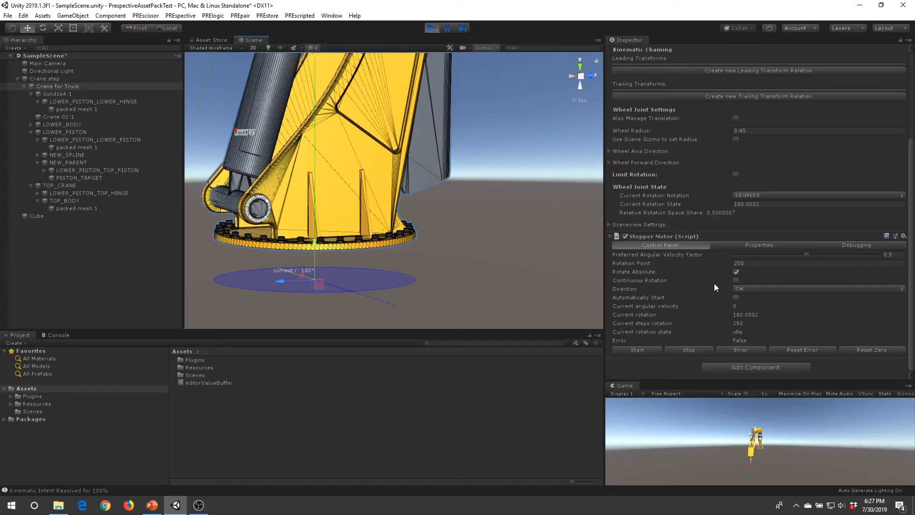
Set the Stepper Motor's rotation point to 0 with direction CCW and start it to rotate the crane back
click(769, 263)
text(0)
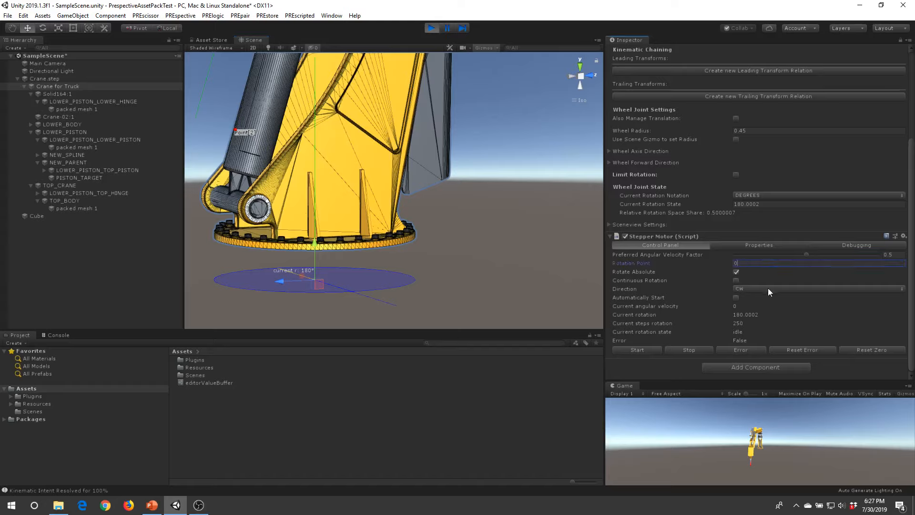
click(767, 287)
click(759, 310)
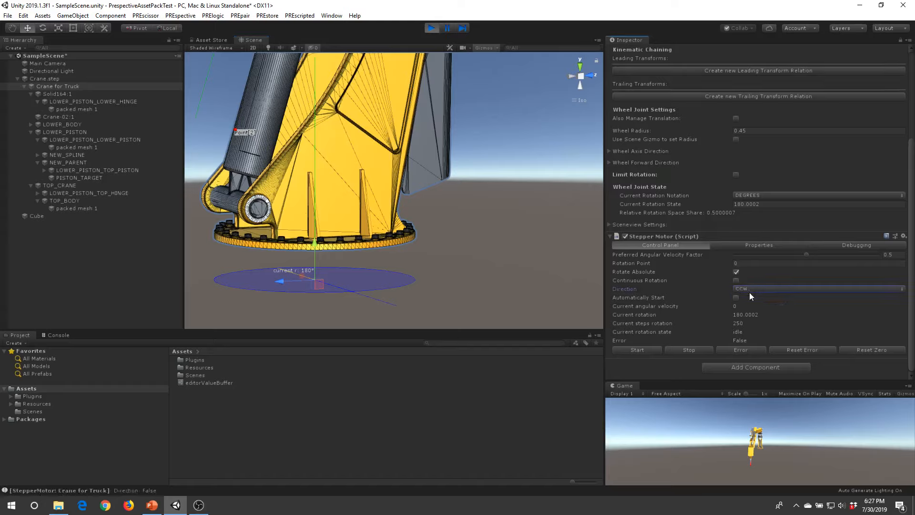
click(651, 349)
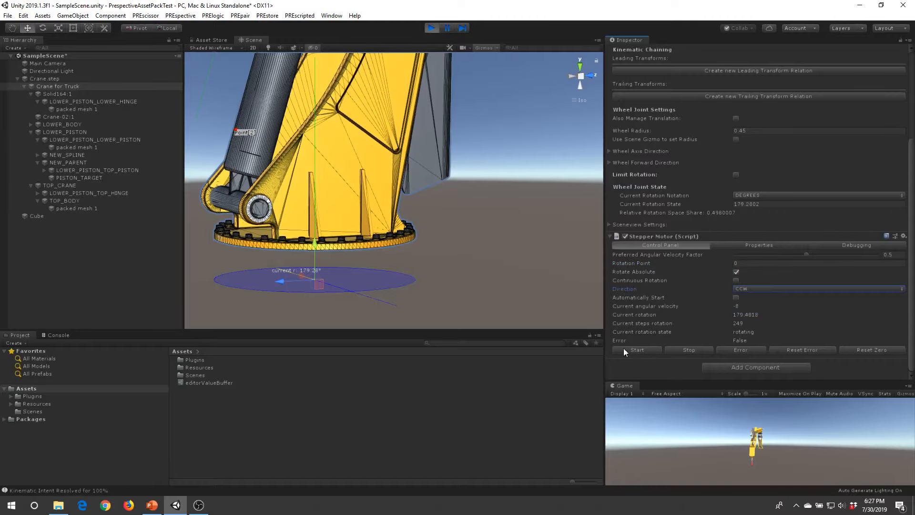
Examine the crane's base and lower piston hinge as the rotation completes, clear the selection and leave play mode
right_drag(531, 191, 476, 279)
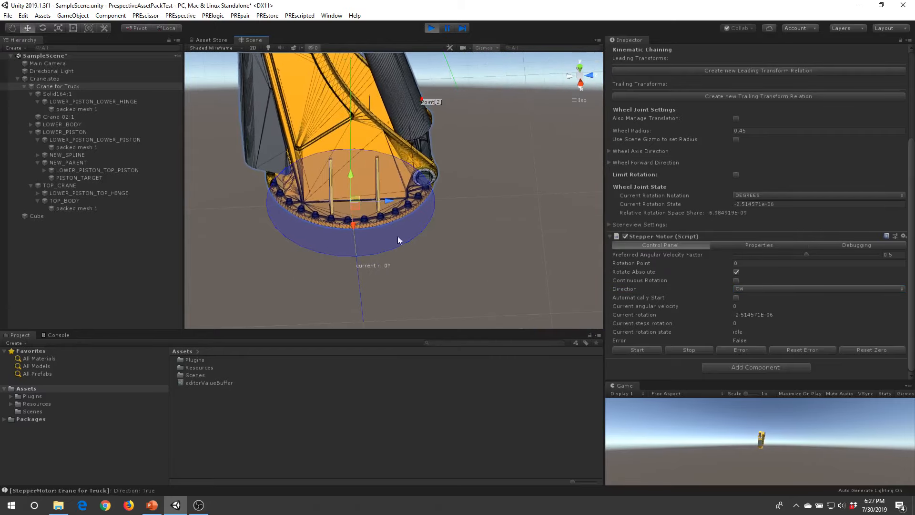
right_drag(412, 256, 466, 263)
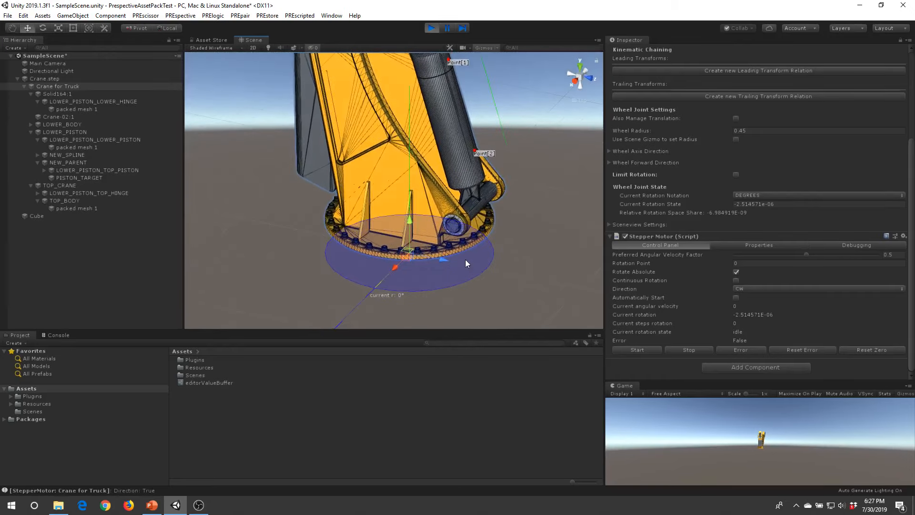
right_drag(408, 190, 490, 199)
middle_drag(450, 236, 376, 199)
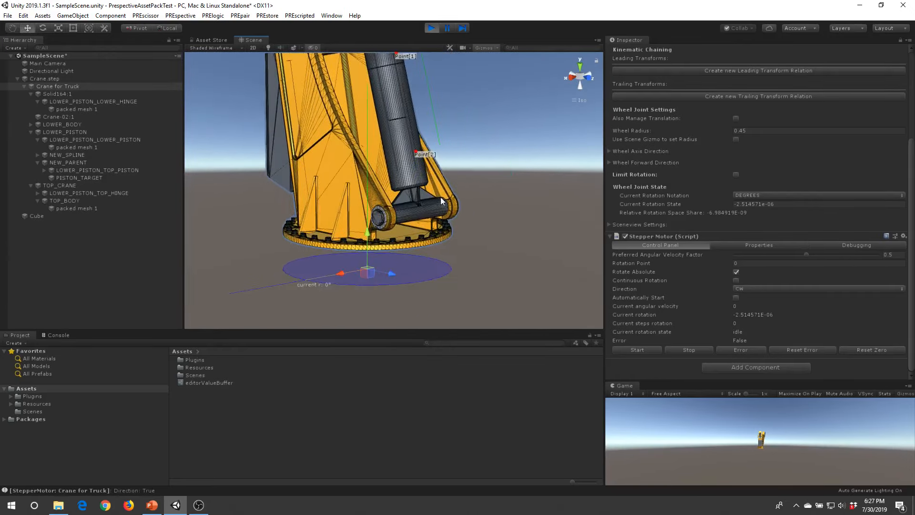
click(481, 189)
click(432, 29)
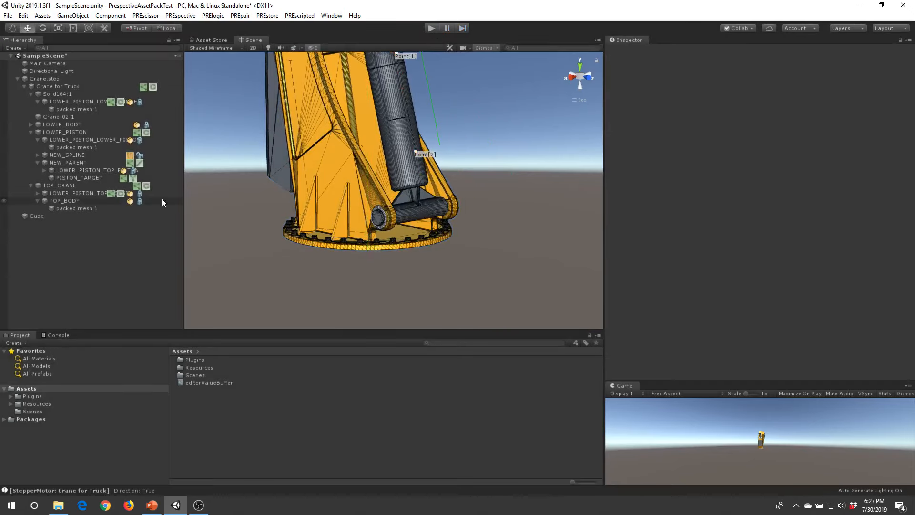
Select Crane for Truck, examine its wheel joint base and the lower piston, and deselect it
click(58, 86)
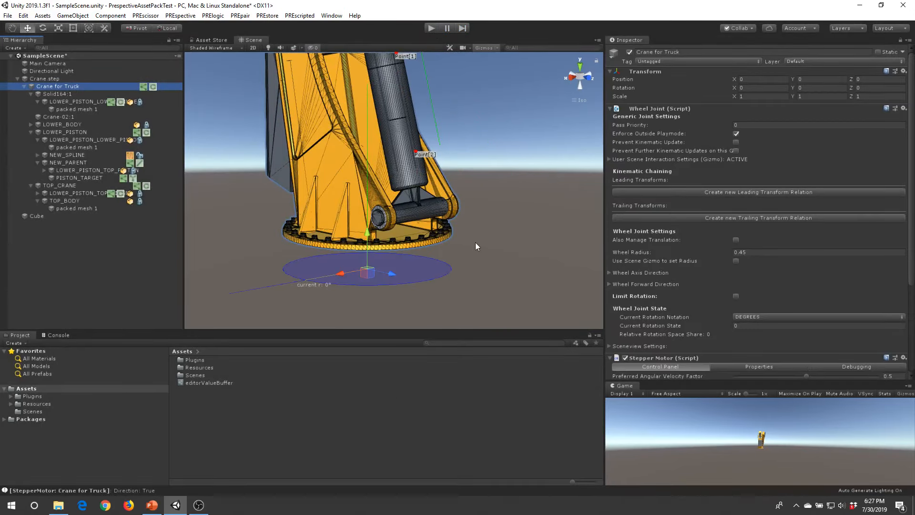
middle_drag(475, 242, 461, 272)
scroll(458, 257, down, 7)
right_drag(455, 215, 491, 243)
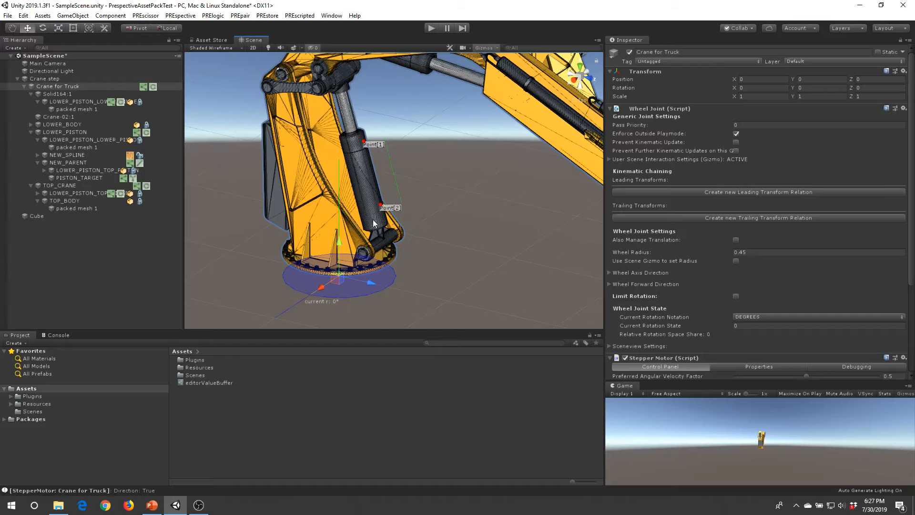
scroll(373, 219, up, 3)
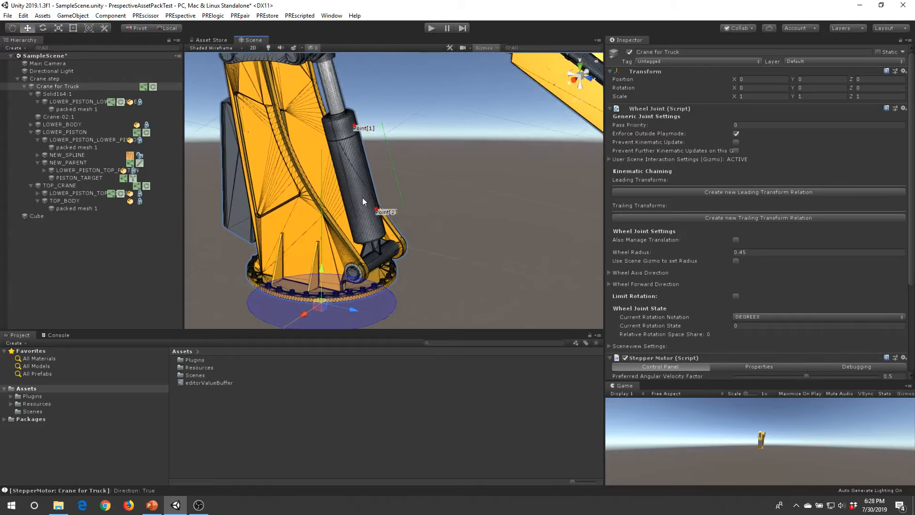
middle_drag(334, 115, 299, 81)
click(456, 241)
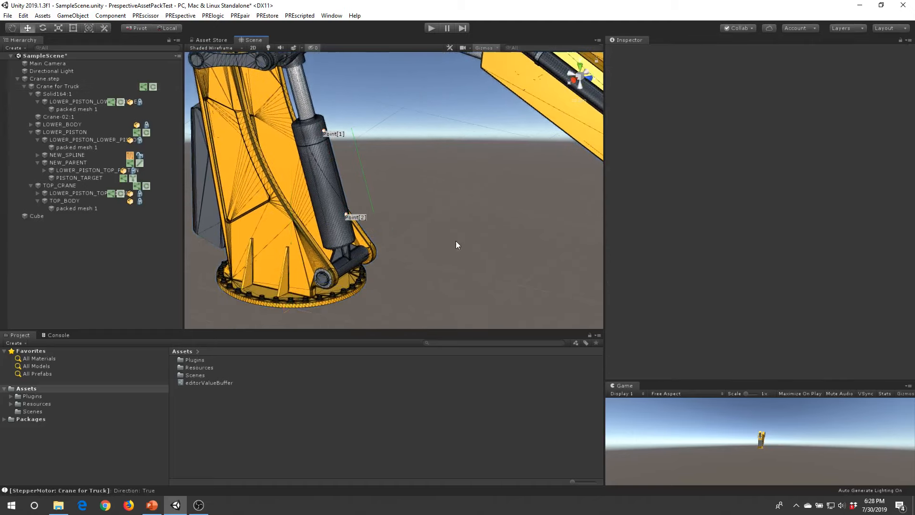
middle_drag(455, 241, 424, 203)
Add a new cube to the scene and scale it to 0.1 on the X, Y and Z axes
click(72, 15)
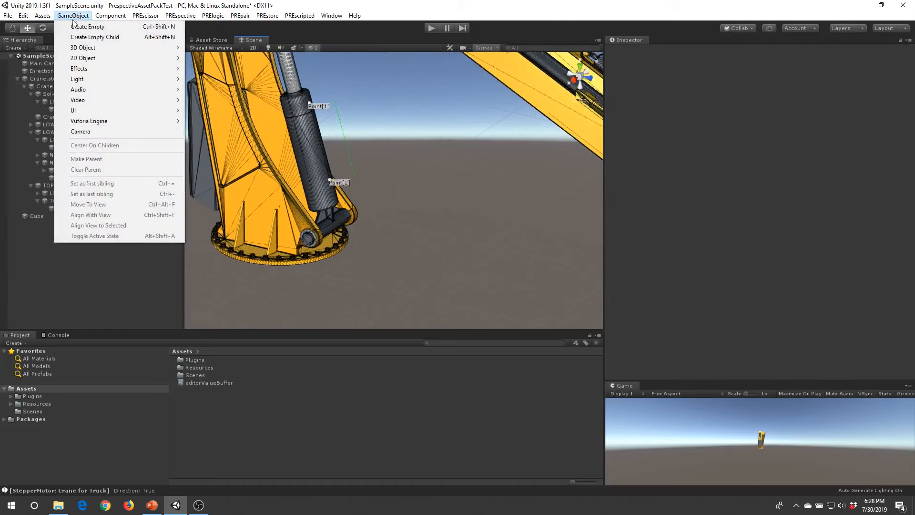
mouse_move(96, 47)
click(215, 49)
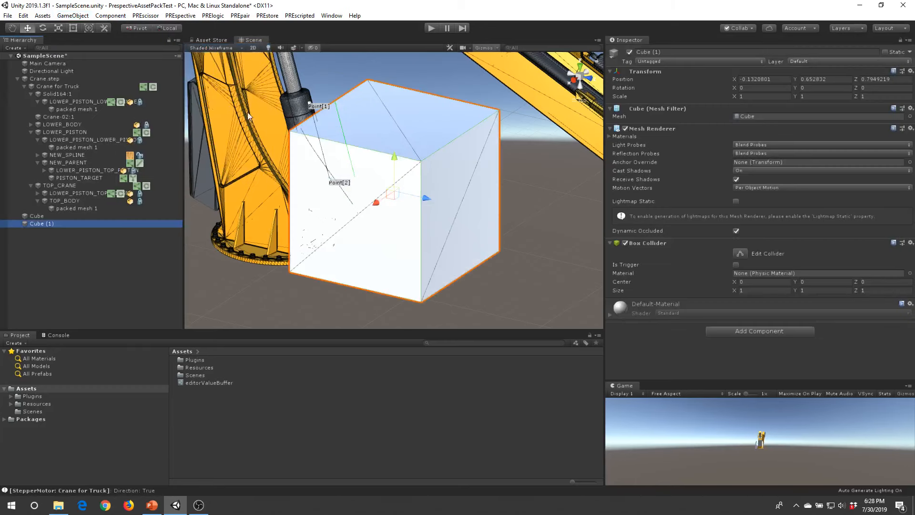
click(760, 97)
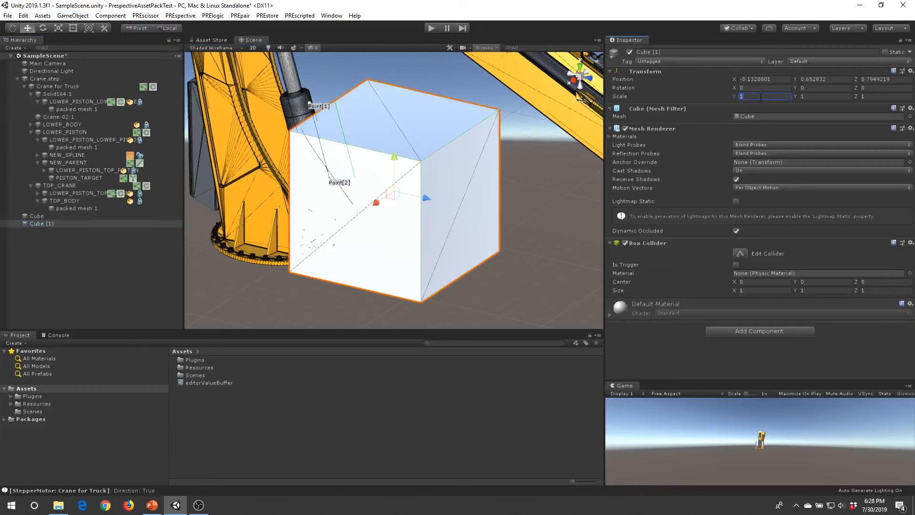
text(0.1)
key(Tab)
text(0.1)
key(Tab)
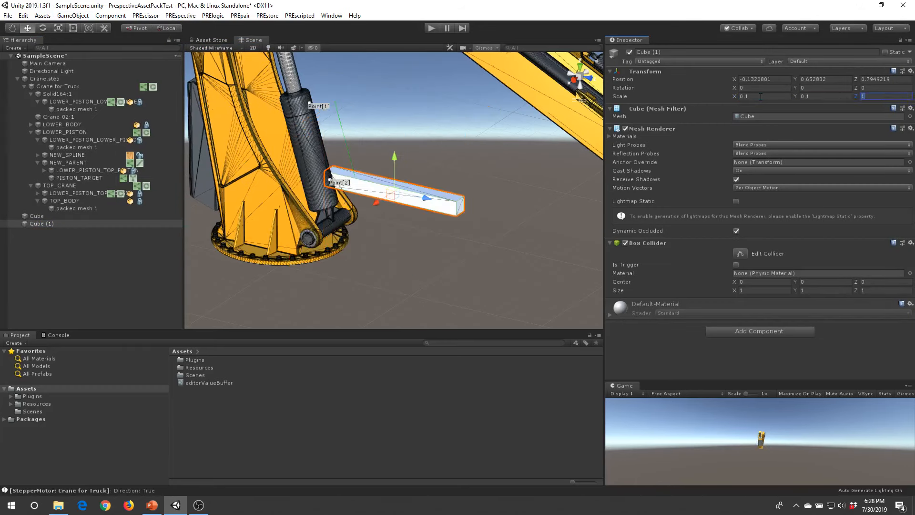
text(0.1)
Move the small cube out in front of the crane base, to about X 1.2 and Z 1.4
drag(426, 198, 519, 224)
right_drag(519, 224, 534, 200)
drag(501, 244, 368, 298)
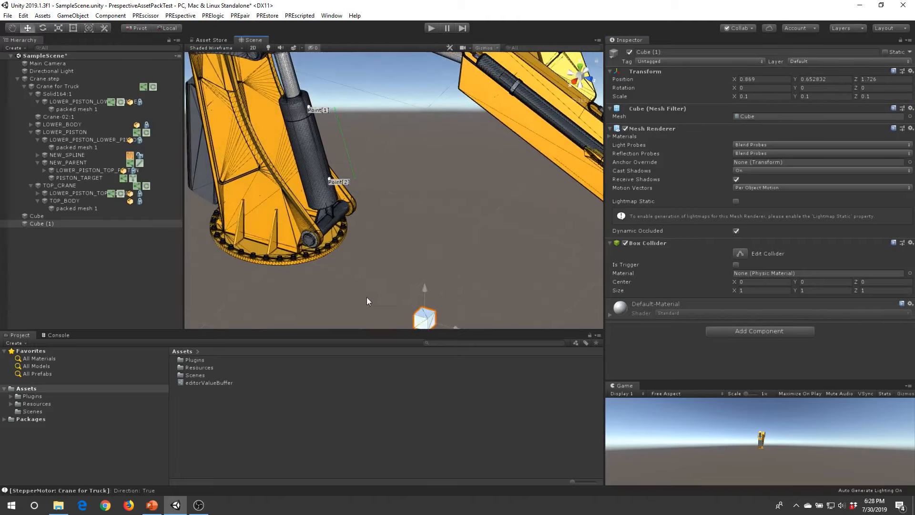
scroll(451, 199, down, 4)
middle_drag(446, 248, 456, 181)
drag(461, 237, 427, 228)
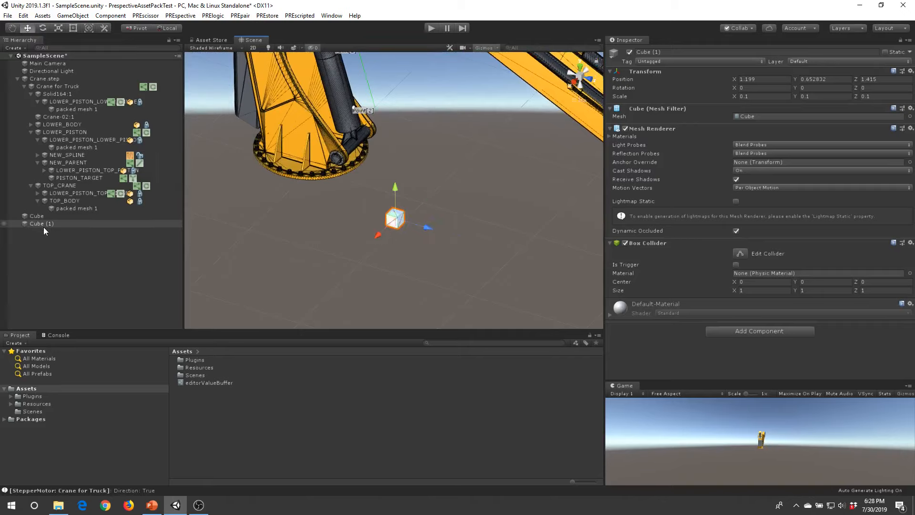
Make the small cube a child of Crane for Truck and add the Stepper component to it
drag(44, 226, 68, 89)
alt+drag(353, 181, 414, 209)
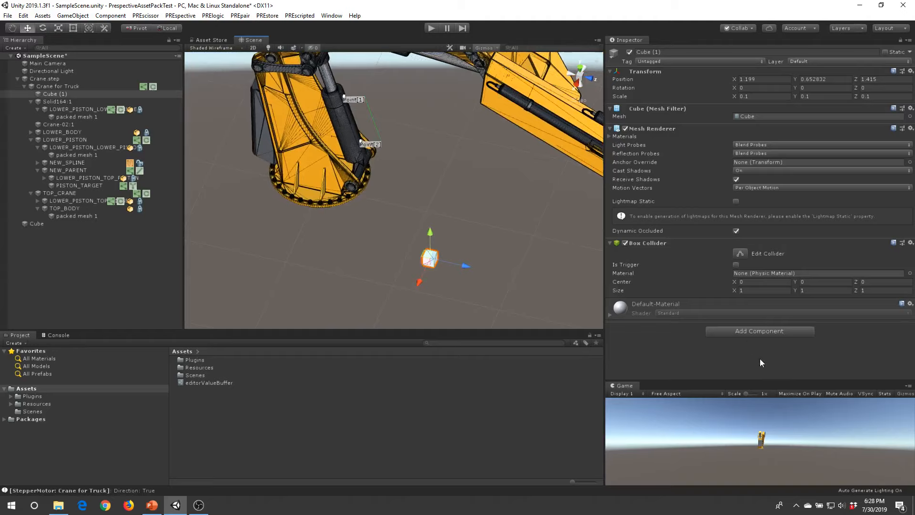
click(763, 330)
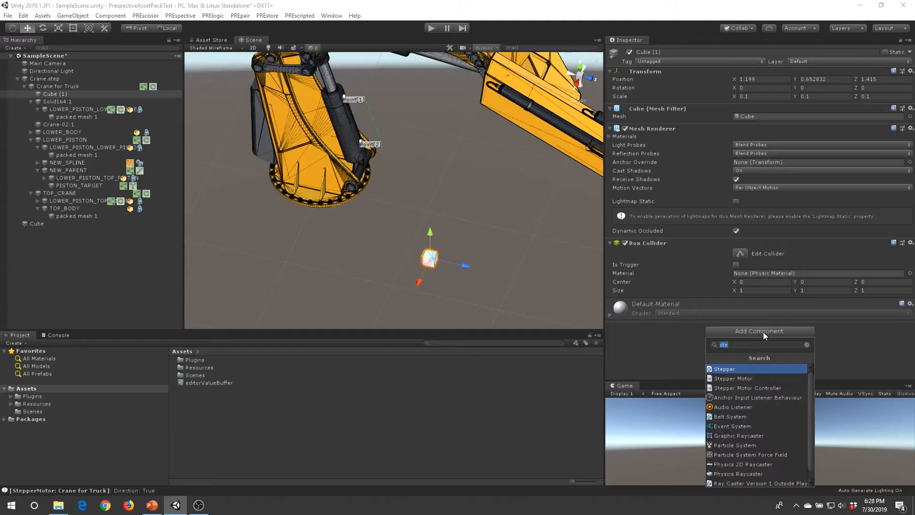
click(737, 369)
scroll(662, 270, down, 10)
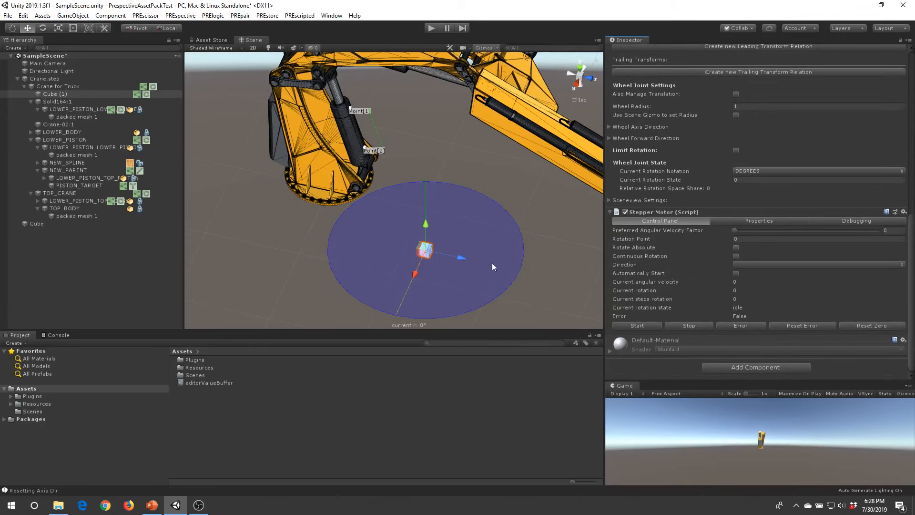
alt+drag(381, 183, 376, 127)
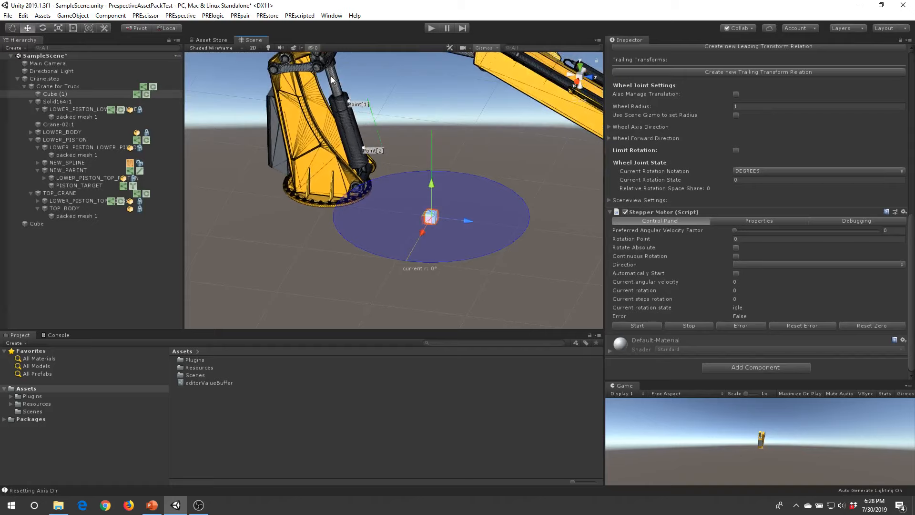
middle_drag(384, 224, 385, 240)
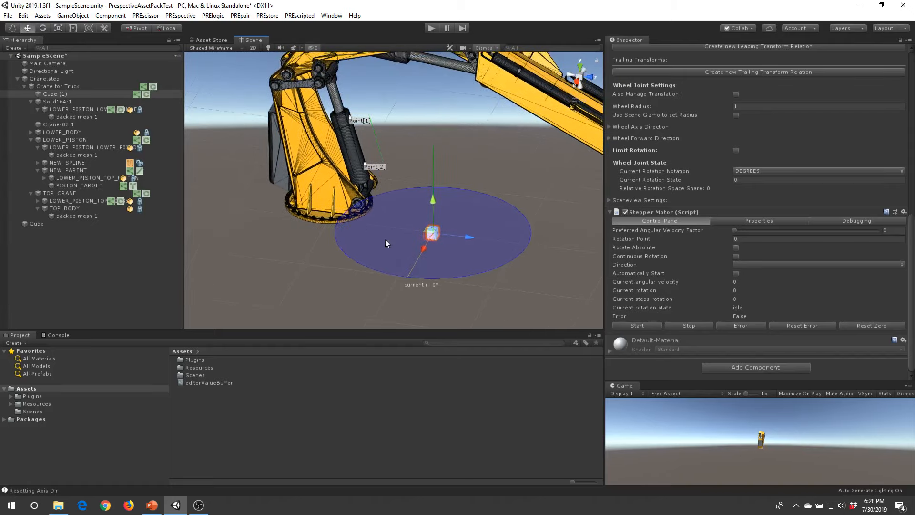
middle_drag(480, 256, 449, 262)
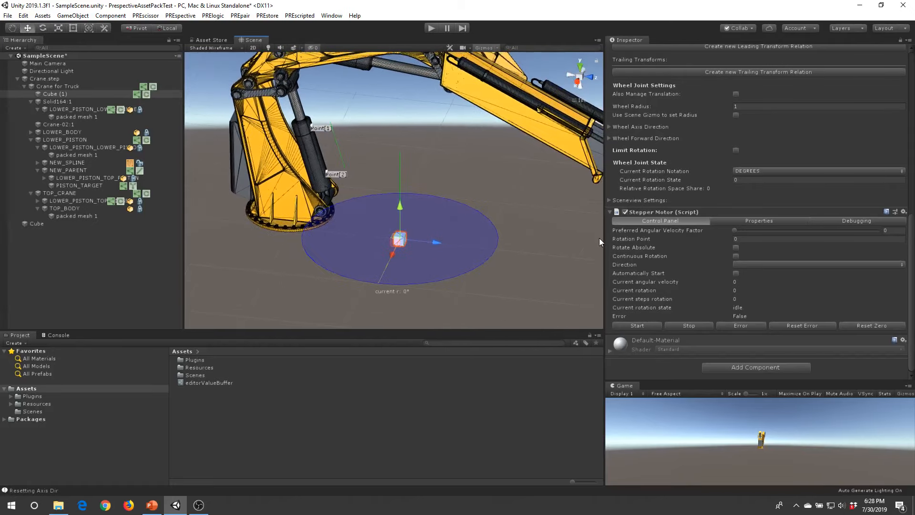
Create a new trailing transform relation in the small cube's Wheel Joint and expand its settings
scroll(718, 233, up, 3)
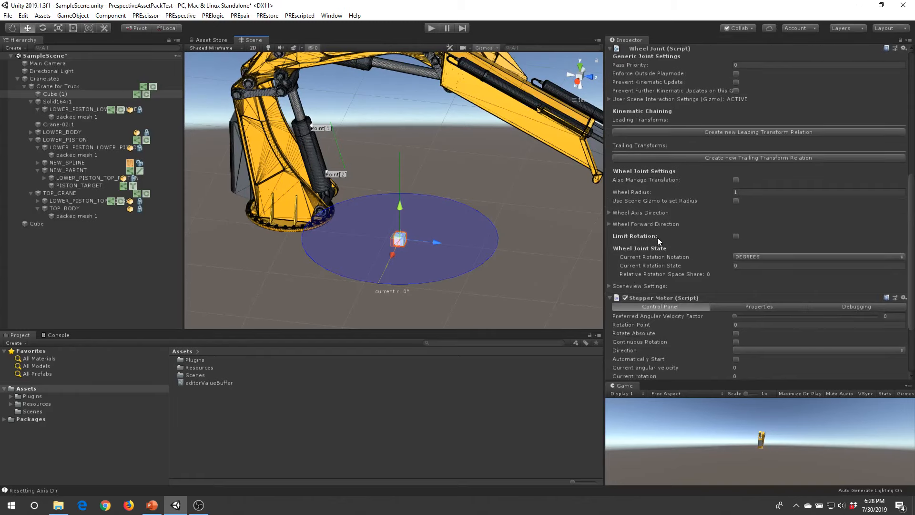
scroll(762, 214, up, 3)
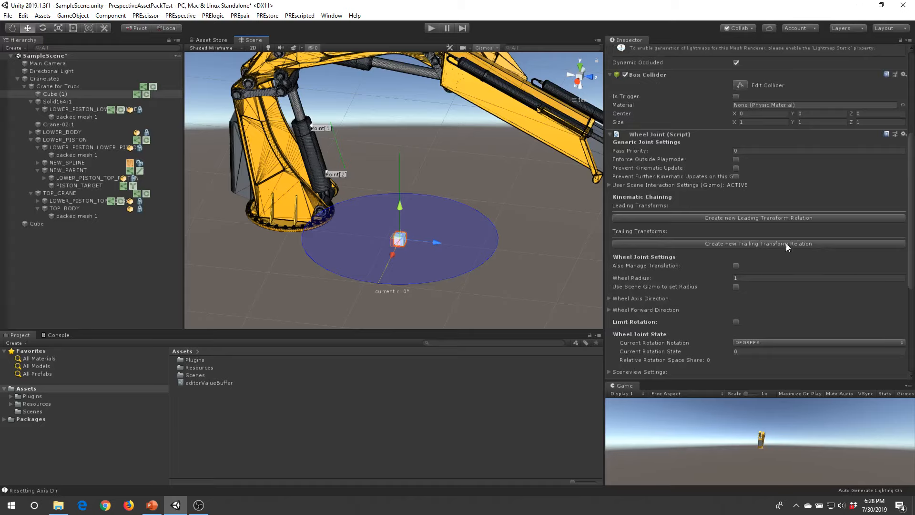
click(747, 244)
click(615, 242)
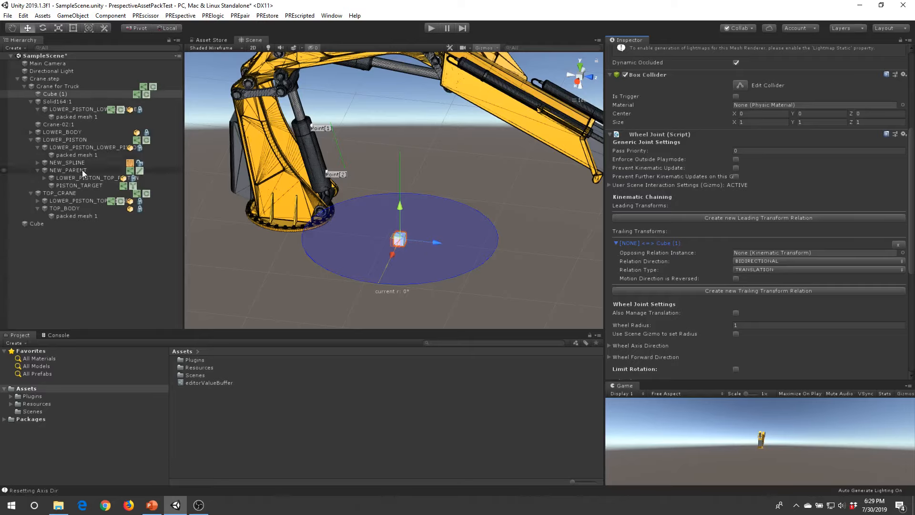
Assign NEW_PARENT as the opposing instance of the cube's trailing relation and enable Enforce Outside Playmode on its Wheel Joint
drag(82, 170, 783, 253)
key(e)
mouse_move(422, 254)
mouse_down()
mouse_move(427, 245)
mouse_move(430, 269)
mouse_up()
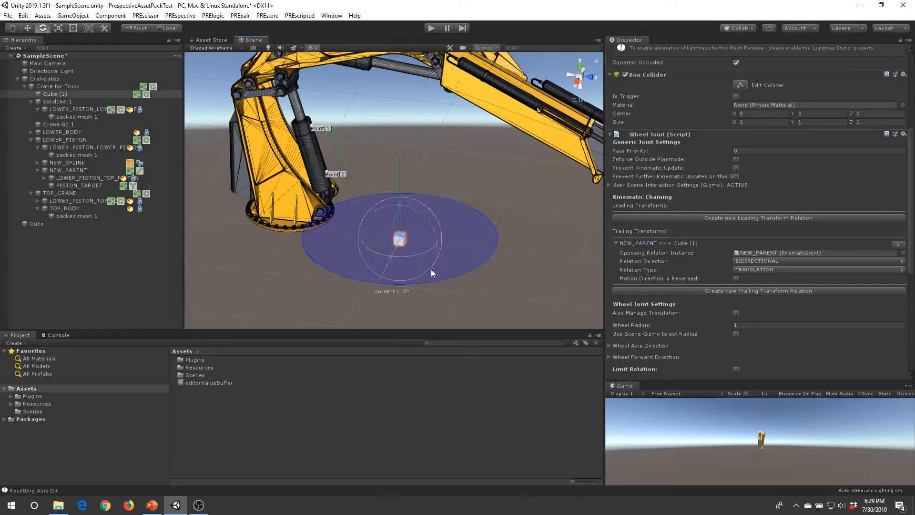
click(735, 161)
Rotate the small cube slightly to test the piston relation, undo the rotation, and compare the upper piston with the cube
drag(419, 254, 421, 255)
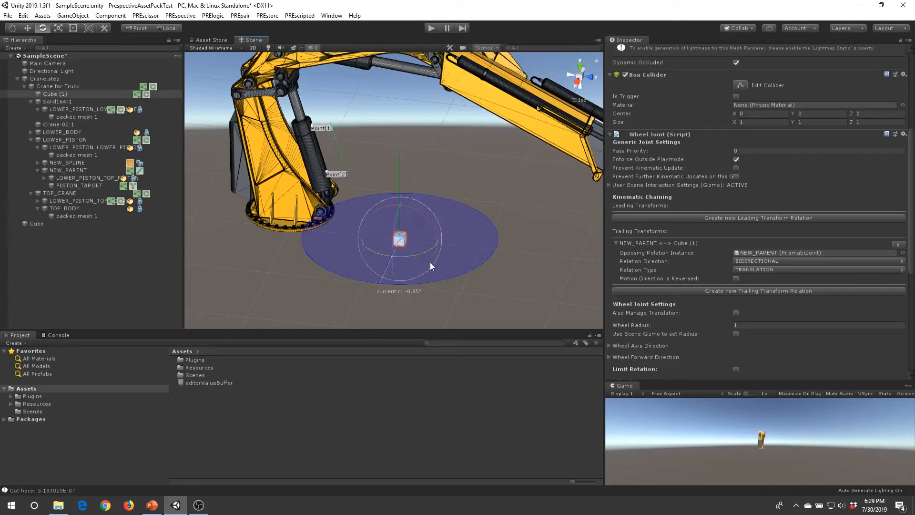
key(ctrl+z)
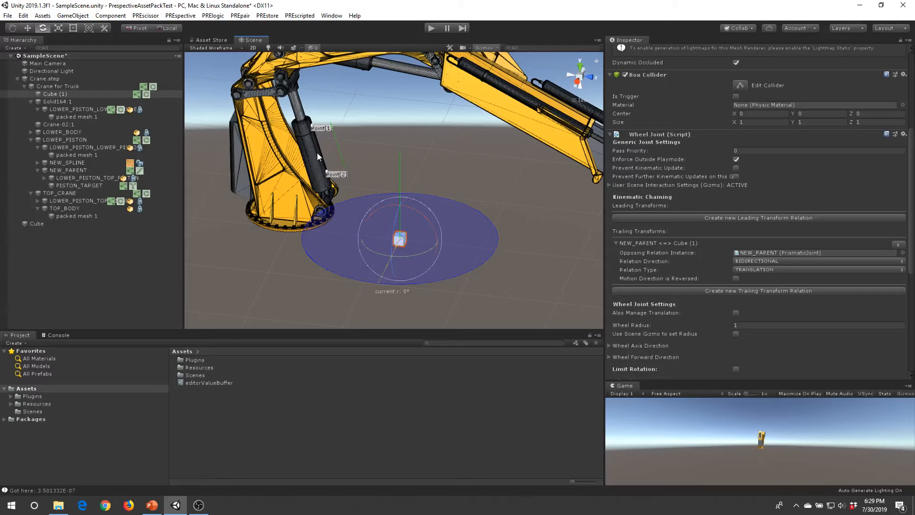
click(296, 97)
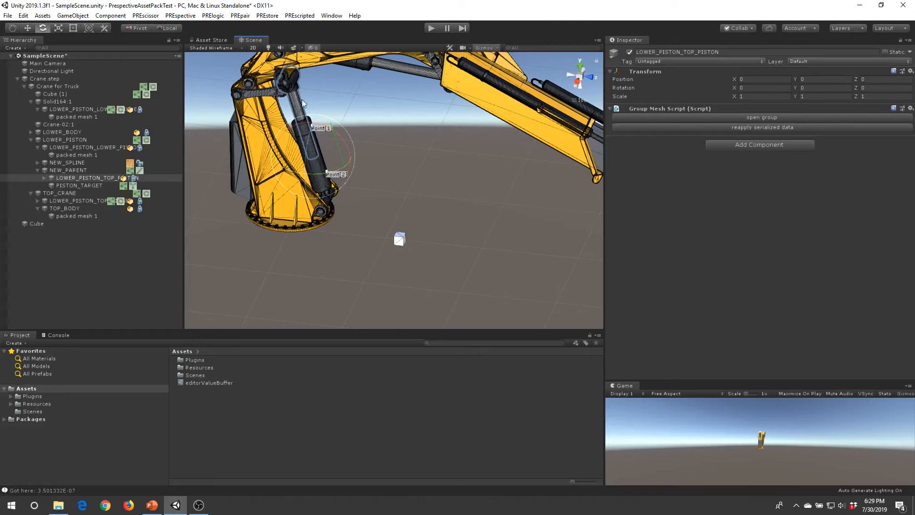
click(399, 239)
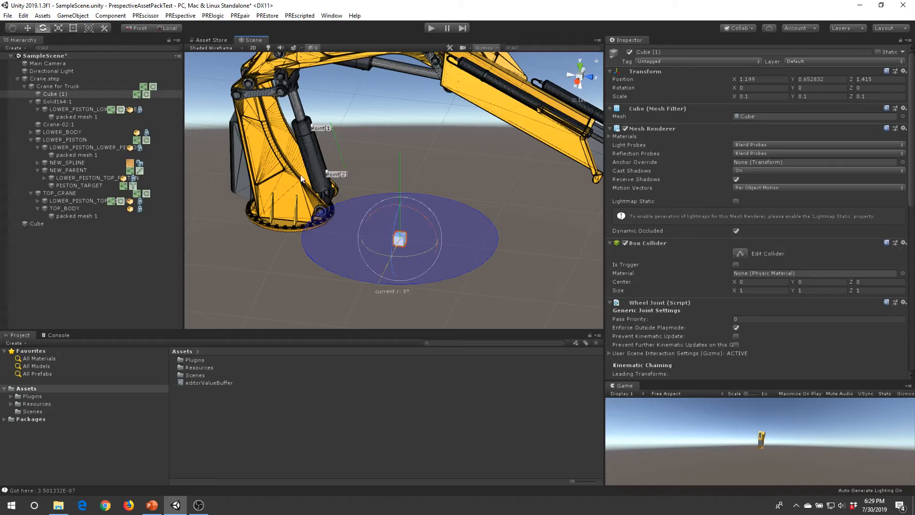
Set the Wheel Joint's Current Rotation State to 0 degrees for the small cube
scroll(667, 253, down, 10)
scroll(701, 286, down, 4)
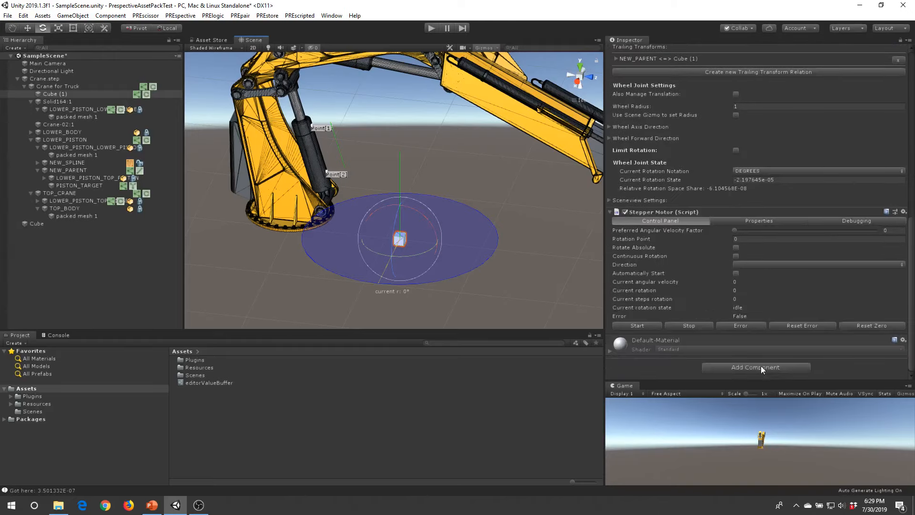
click(757, 180)
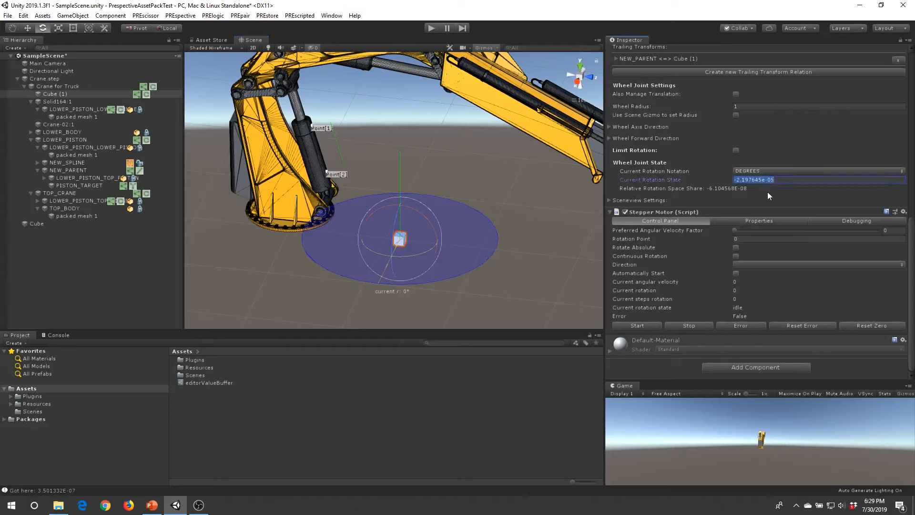
text(0)
key(Return)
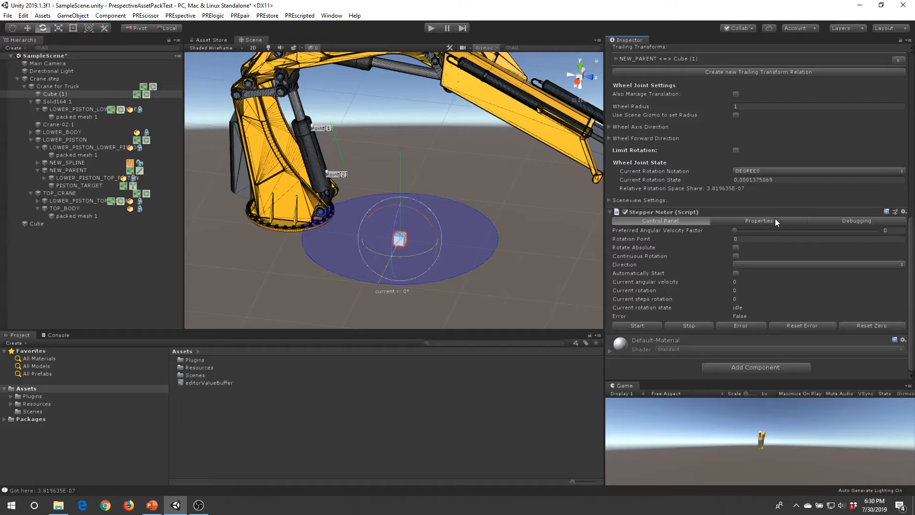
Set the Stepper Motor's Motor Step Count to 1200 in its properties
click(759, 221)
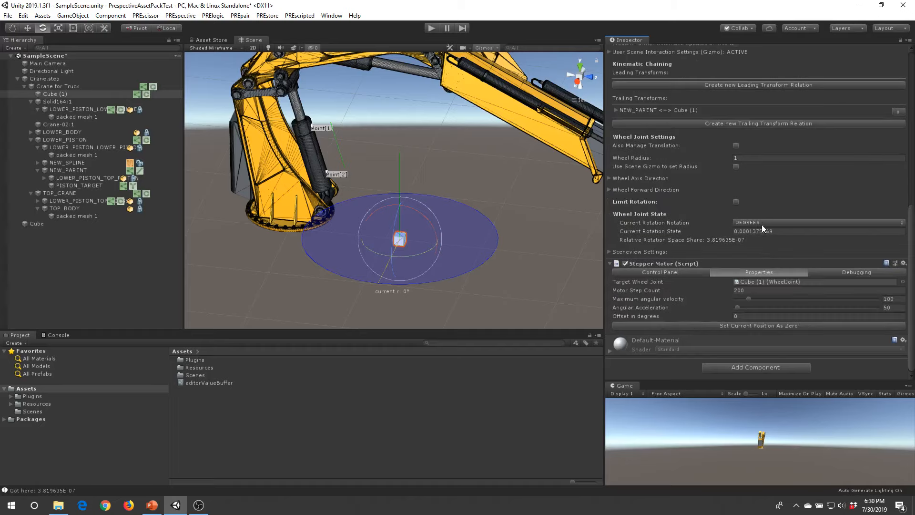
click(753, 290)
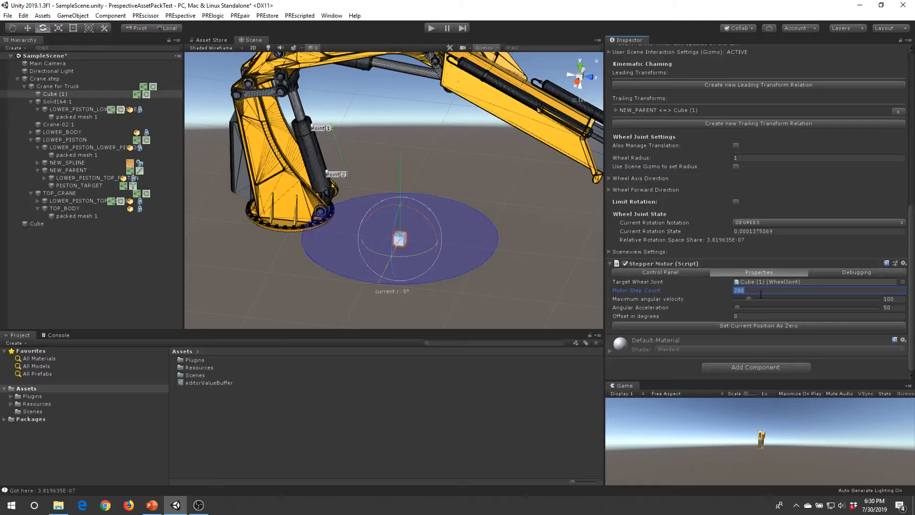
text(122)
text(00)
Set the Stepper Motor's Rotation Point to 1200, matching the motor step count
click(688, 271)
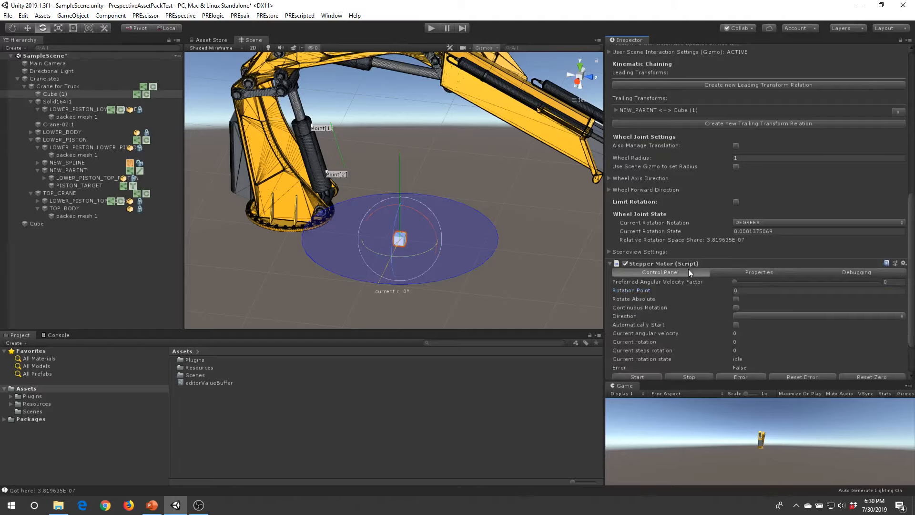
click(748, 291)
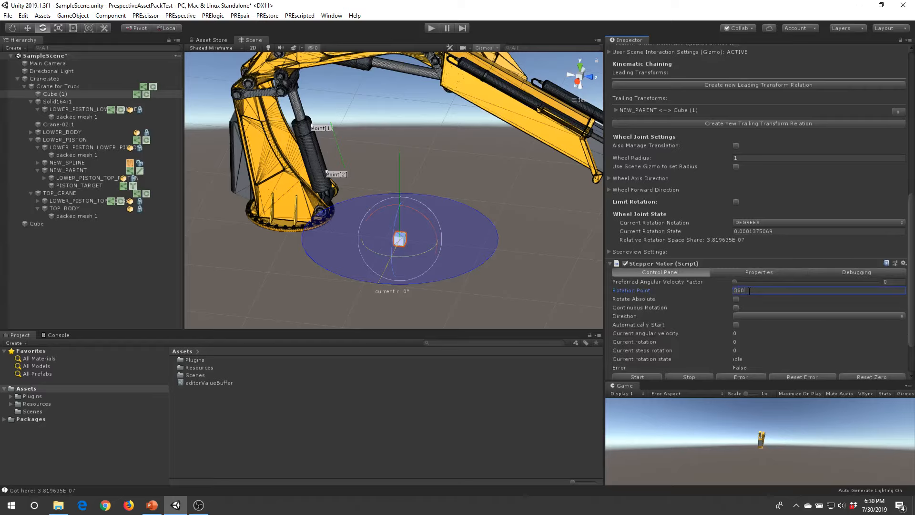
click(744, 271)
click(667, 273)
click(758, 272)
click(697, 273)
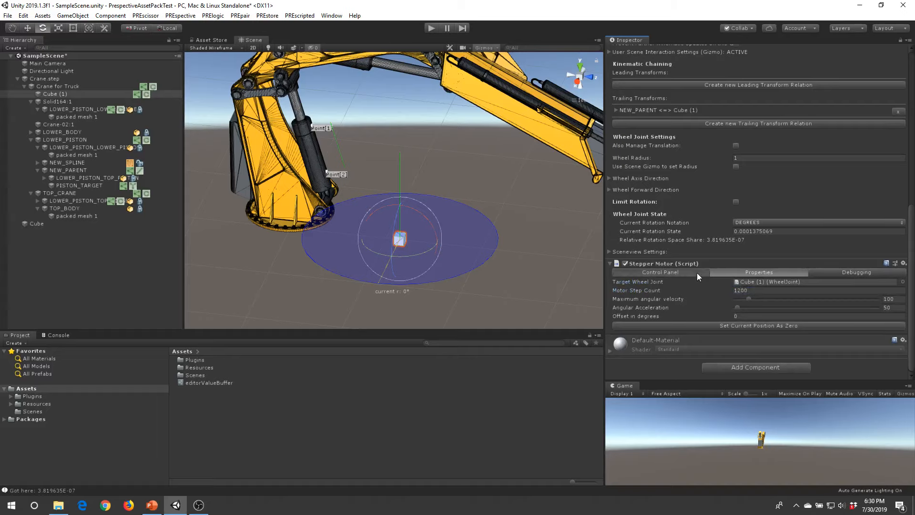
scroll(746, 316, down, 2)
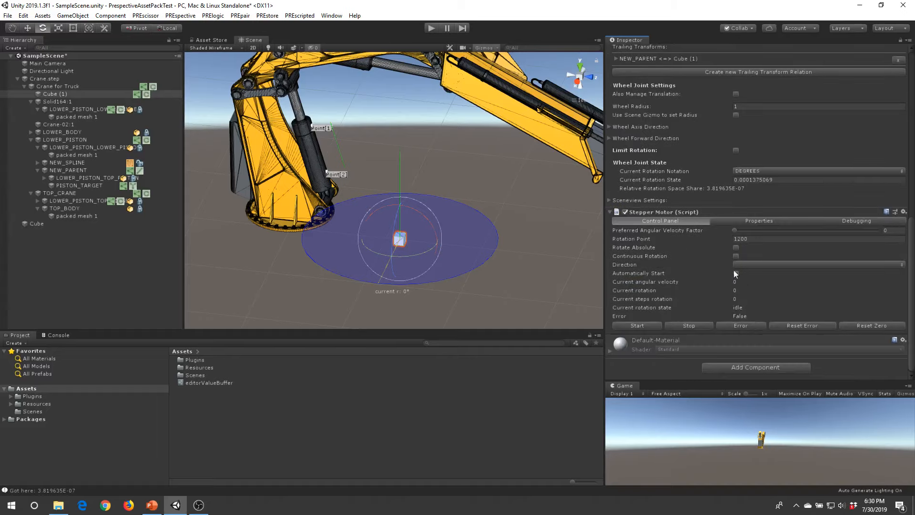
Enable Rotate Absolute on the Stepper Motor and set its Direction to CW
click(735, 247)
click(746, 264)
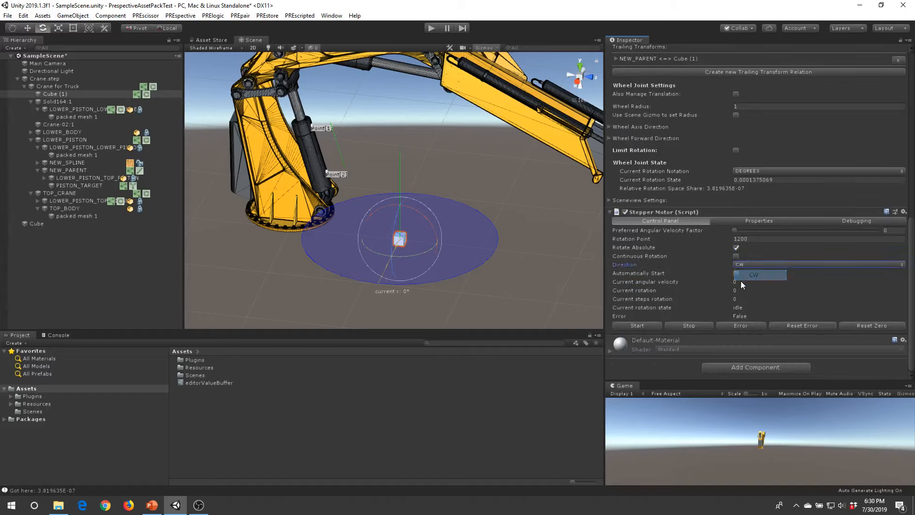
click(755, 275)
Run the scene, start the stepper motor to test the crane's movement, and exit play mode
middle_drag(343, 176, 345, 204)
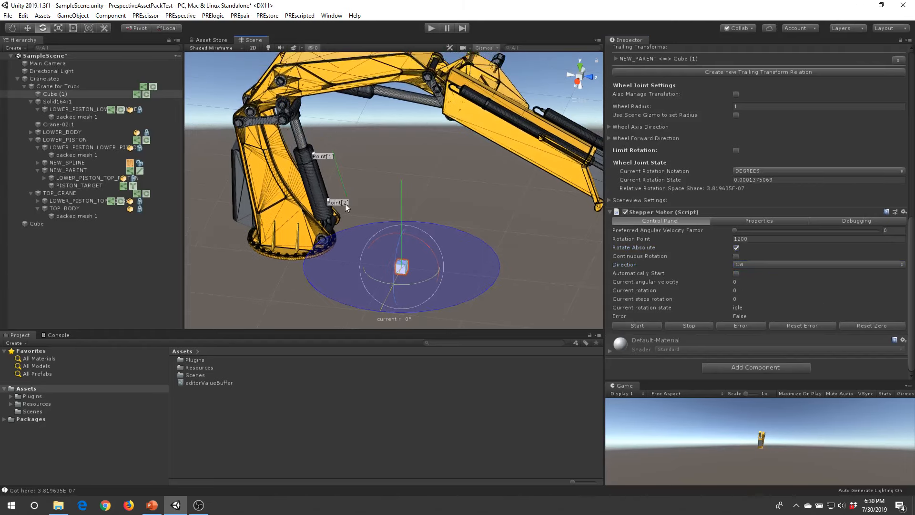
click(431, 31)
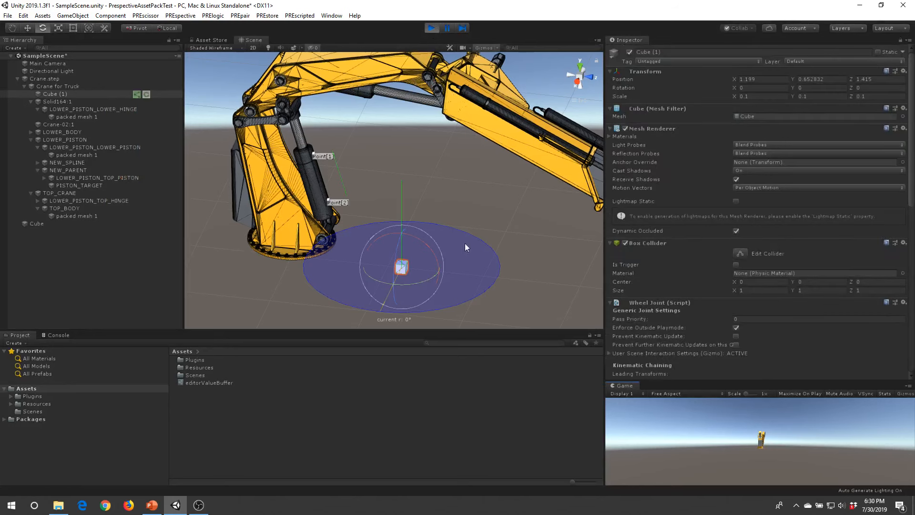
scroll(753, 329, down, 5)
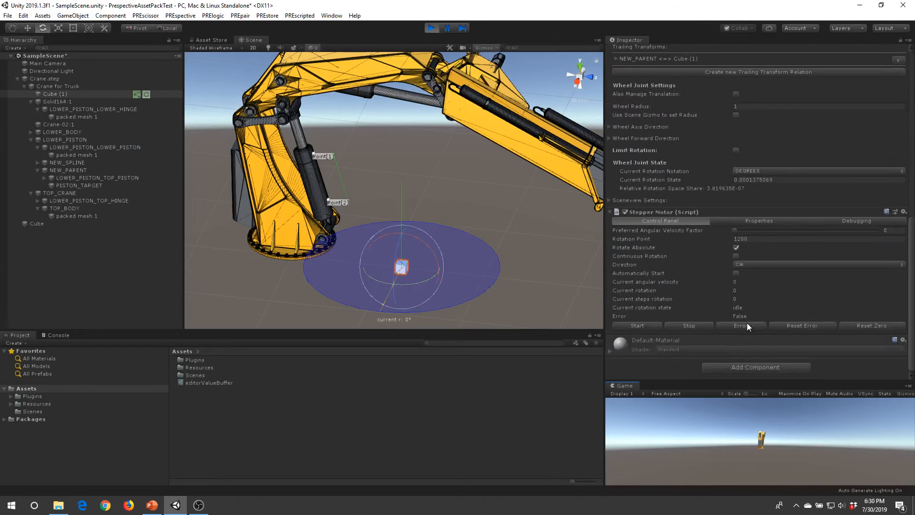
click(657, 326)
scroll(761, 259, up, 4)
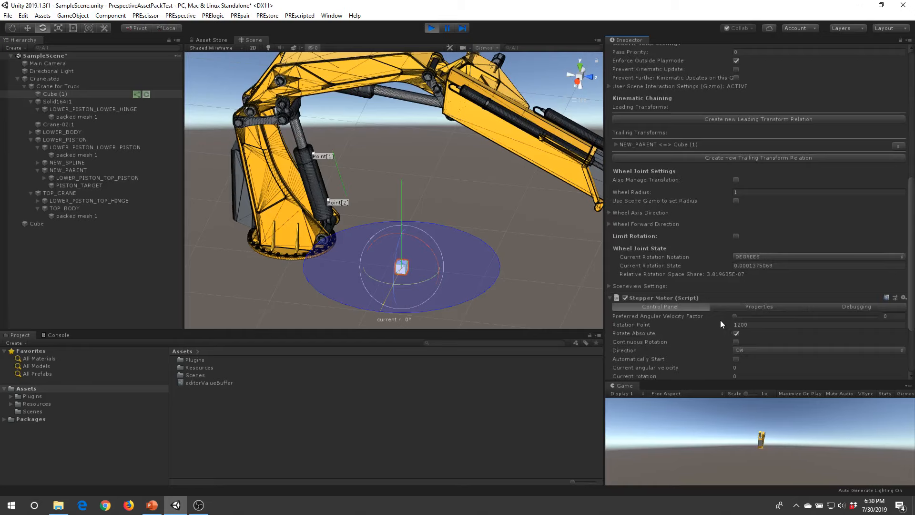
key(ctrl+p)
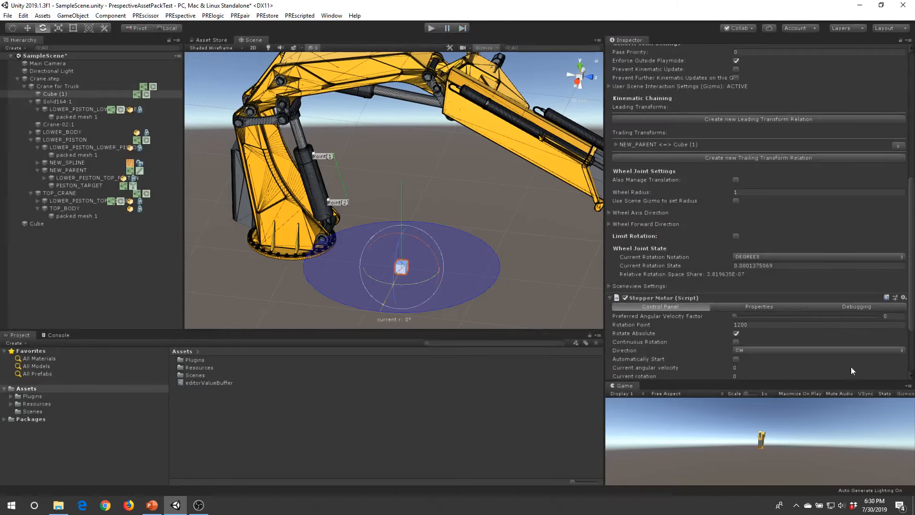
Review the Stepper Motor's properties and set its Preferred Angular Velocity Factor to 0.5
click(767, 307)
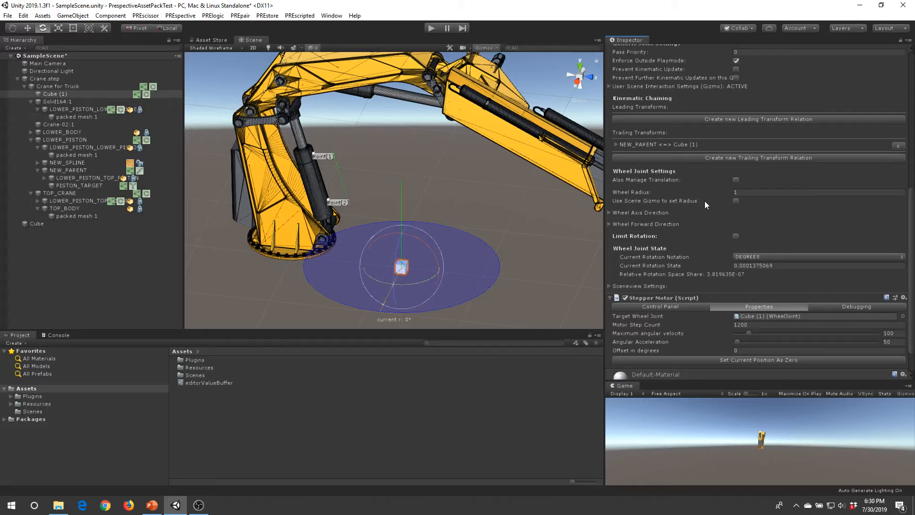
scroll(746, 257, down, 2)
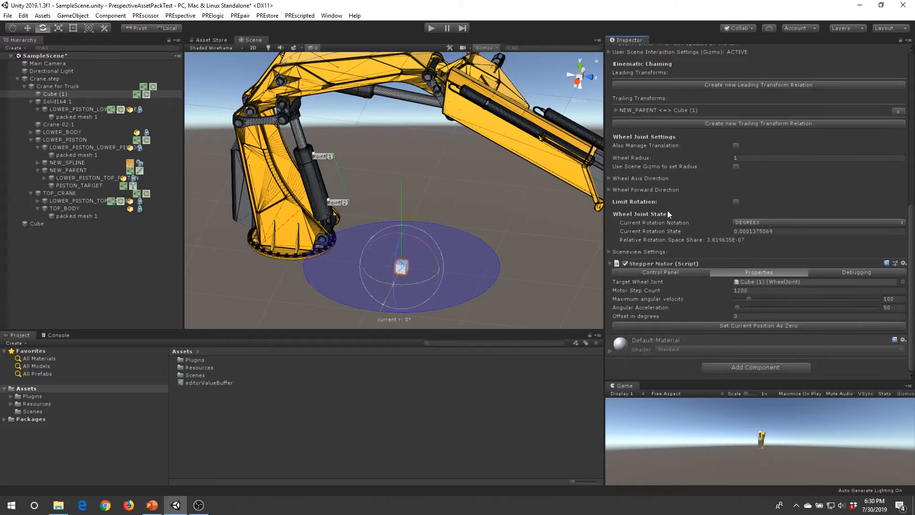
click(675, 272)
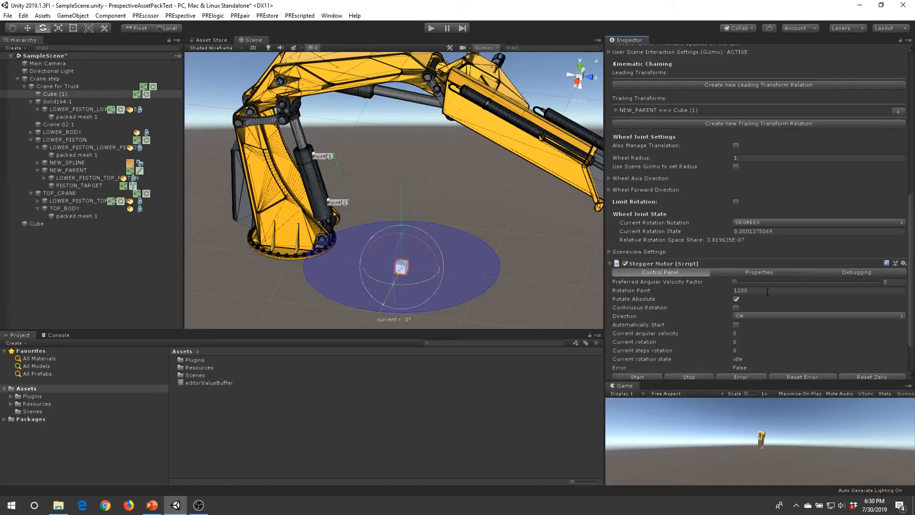
scroll(764, 303, down, 3)
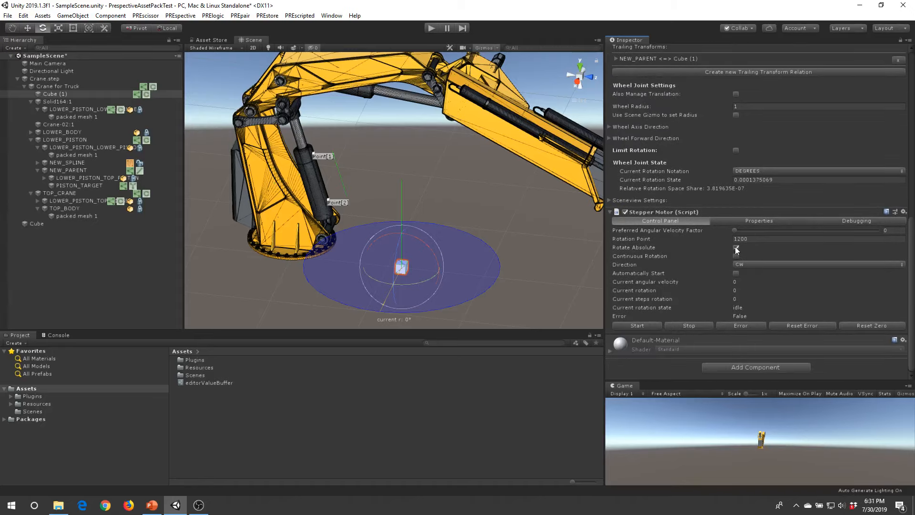
click(889, 230)
text(.5)
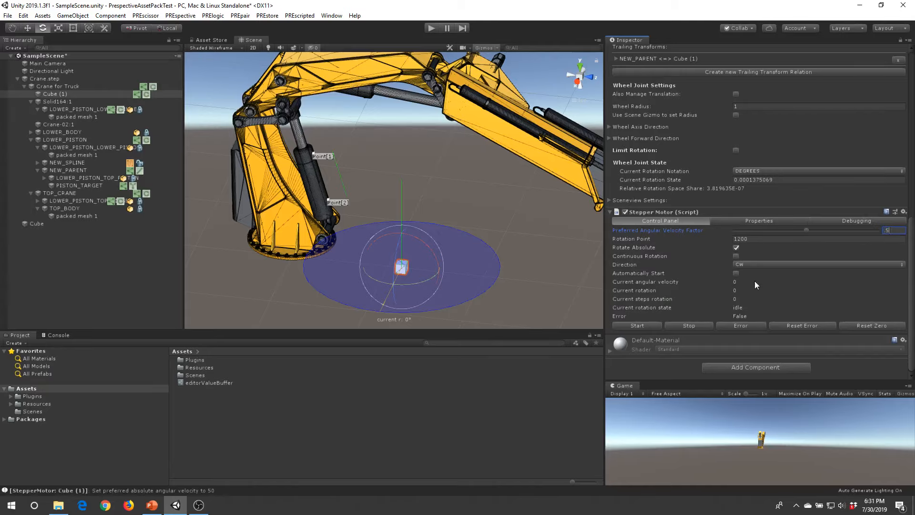
Run the scene again, start the stepper motor, and check the Wheel Joint and motor values
click(429, 28)
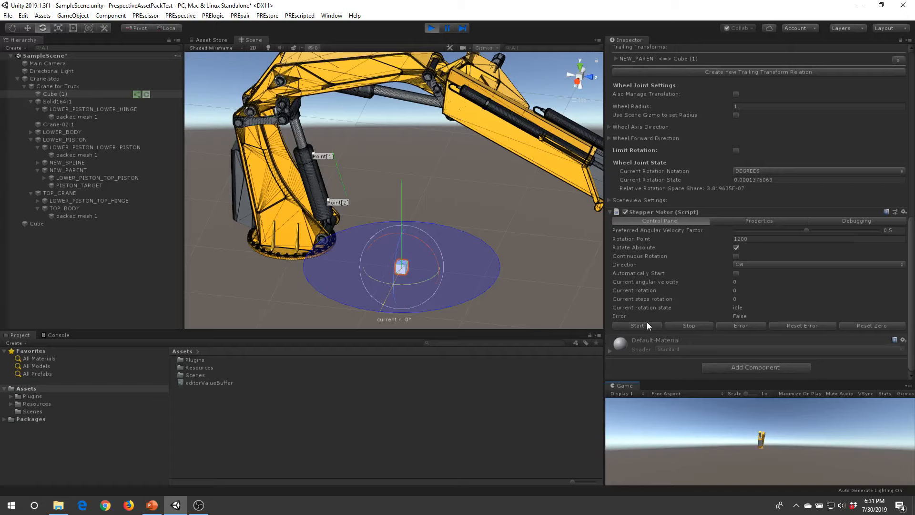
click(647, 323)
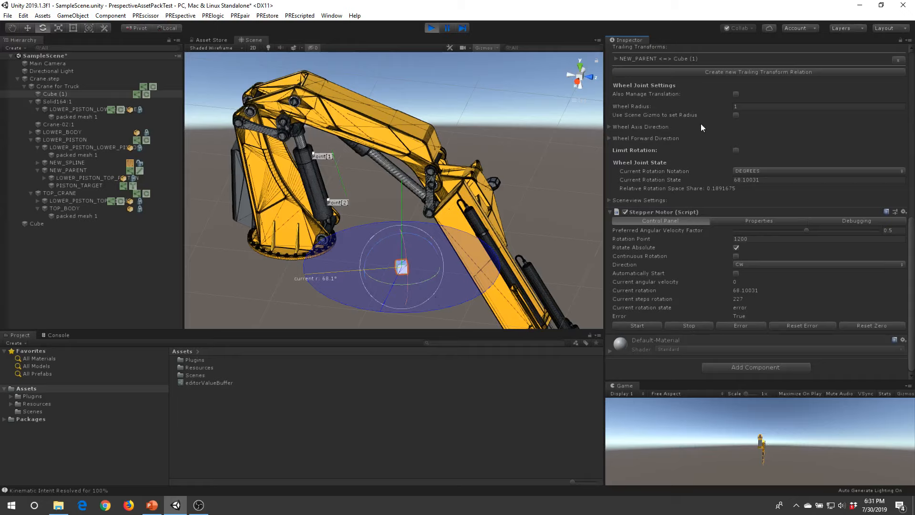
scroll(771, 144, up, 3)
scroll(770, 226, down, 3)
Reset the stepper motor's error and try to start it again after changing its Direction
click(643, 328)
click(806, 326)
click(657, 325)
click(745, 263)
click(754, 285)
click(647, 325)
click(648, 325)
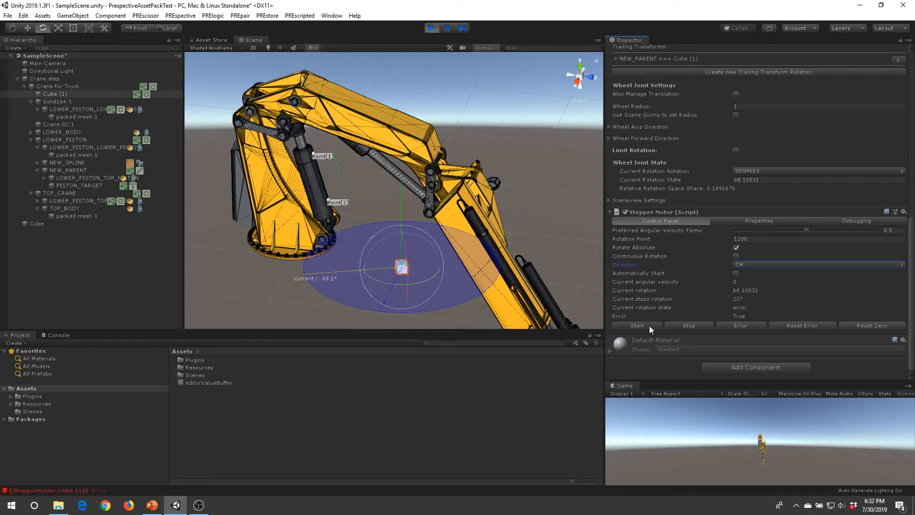
Set the motor's Direction to CCW and Rotation Point to -300, reset its error, and start it
click(747, 266)
click(751, 277)
click(751, 239)
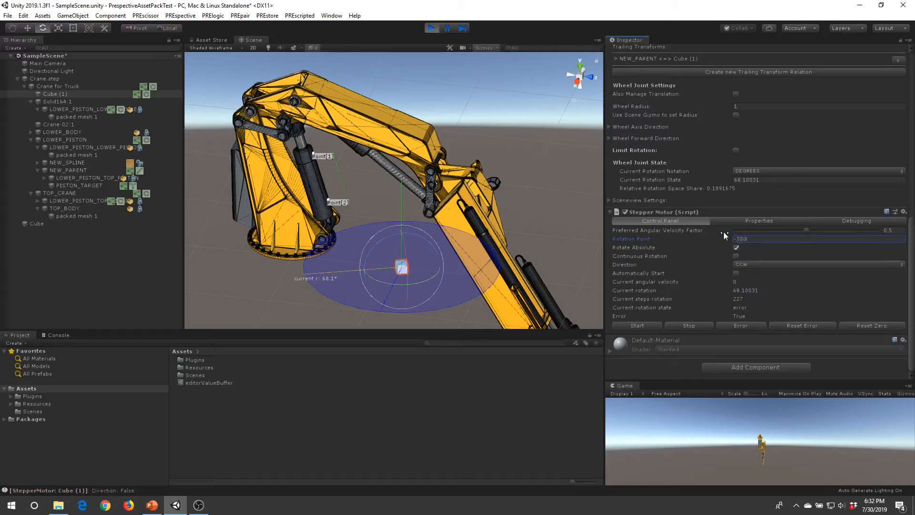
click(777, 327)
click(633, 324)
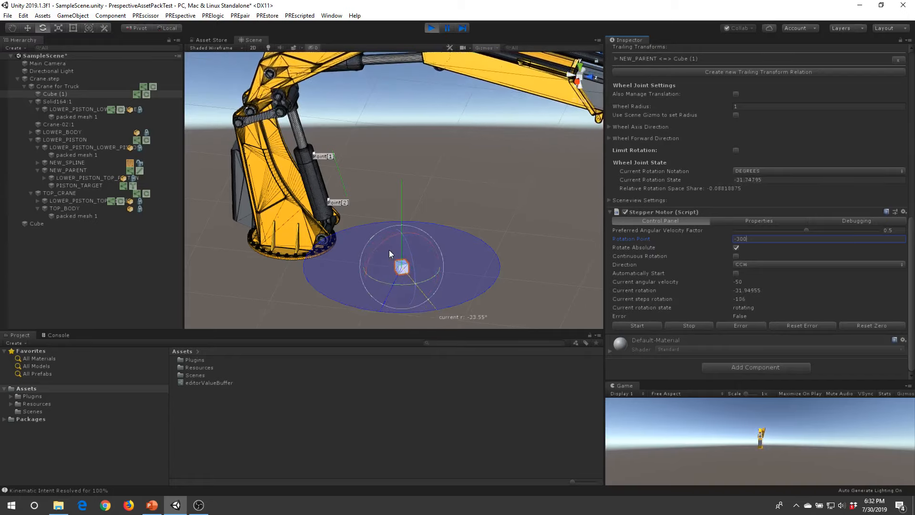
middle_drag(415, 175, 418, 203)
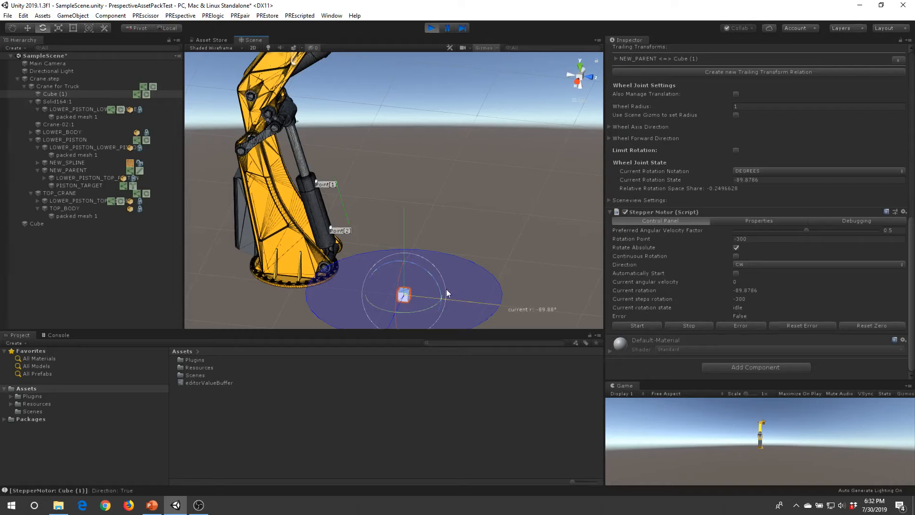
Set the cube's Stepper Motor Rotation Point to -500 and start the motor
middle_drag(445, 288, 412, 246)
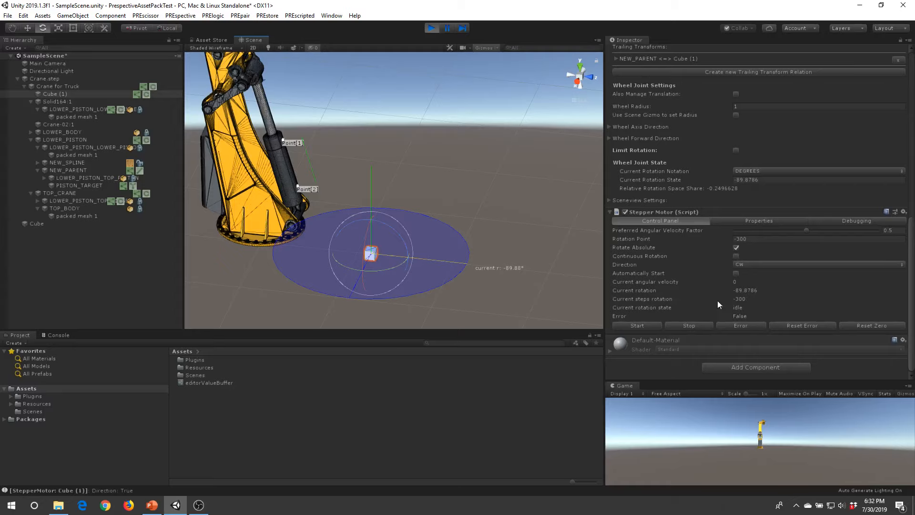
middle_drag(456, 236, 454, 264)
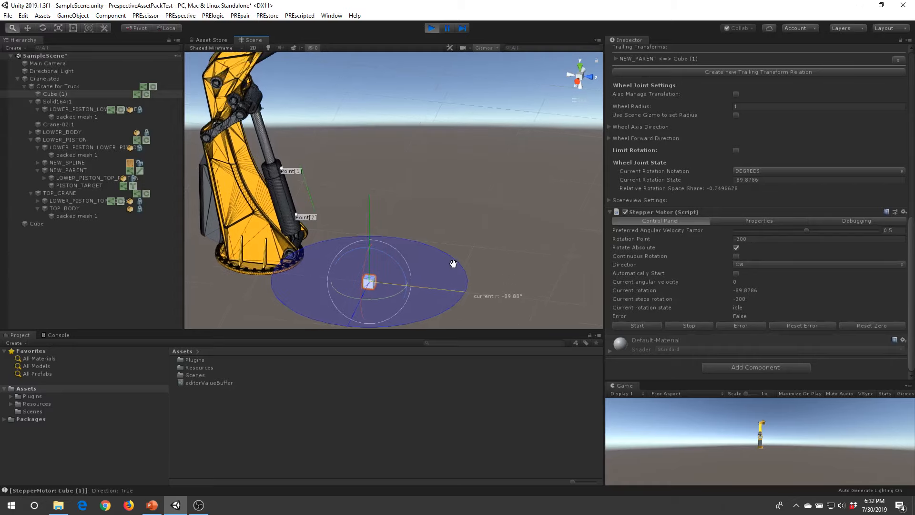
mouse_move(453, 263)
alt+mouse_down()
mouse_move(433, 208)
mouse_move(459, 274)
alt+mouse_up()
middle_drag(459, 248, 471, 228)
scroll(347, 198, down, 2)
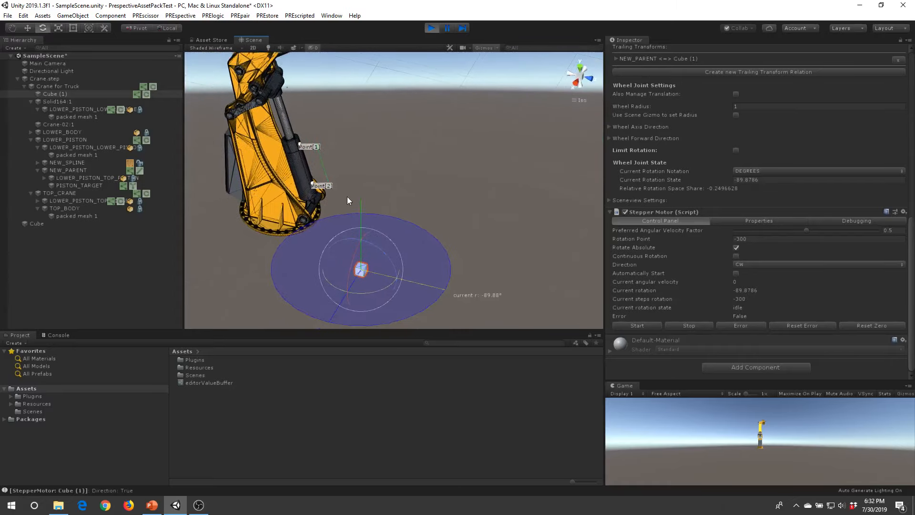
click(739, 239)
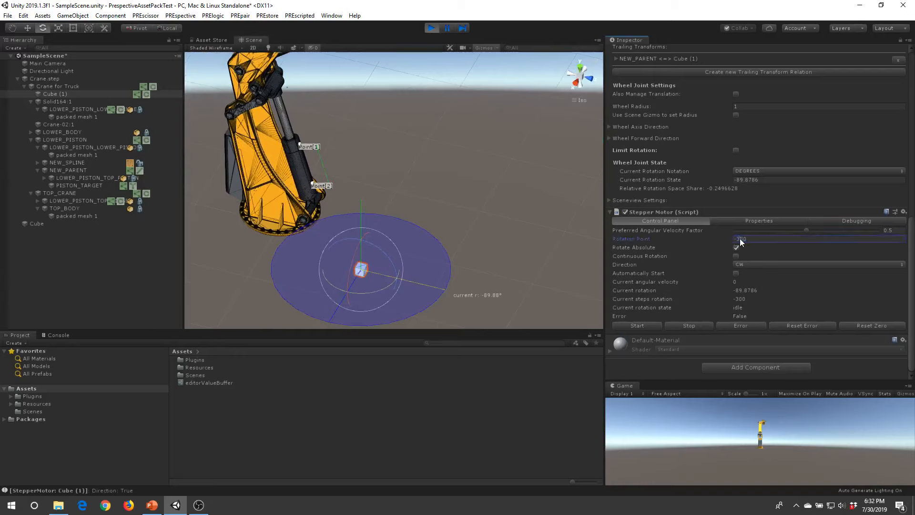
text(-5500)
click(635, 325)
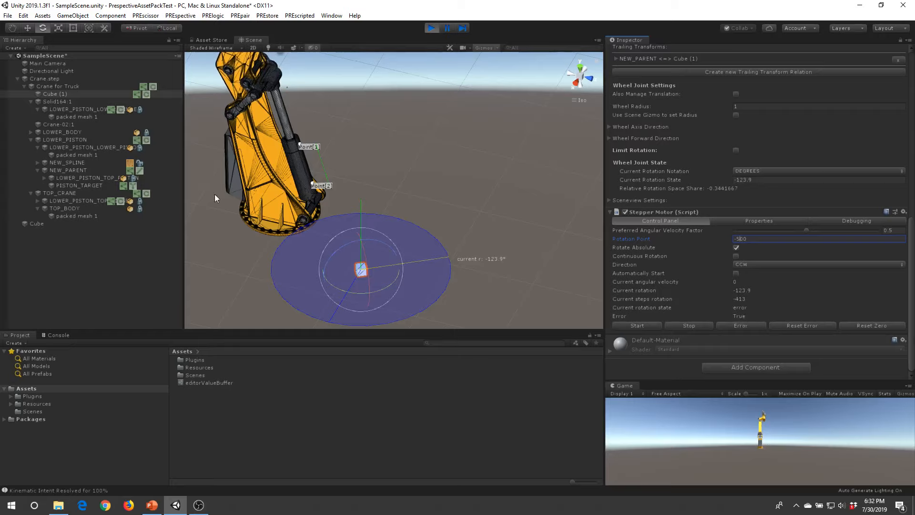
Examine the crane's piston and the motor cube from several angles after the motor run
middle_drag(387, 159, 463, 179)
right_drag(464, 180, 441, 150)
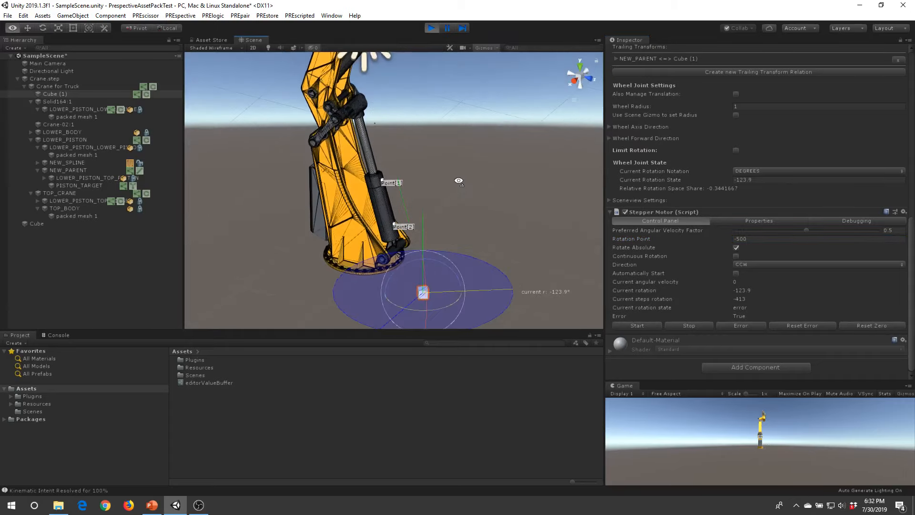
middle_drag(439, 151, 437, 143)
scroll(431, 151, down, 5)
alt+drag(430, 151, 488, 177)
middle_drag(488, 212, 453, 197)
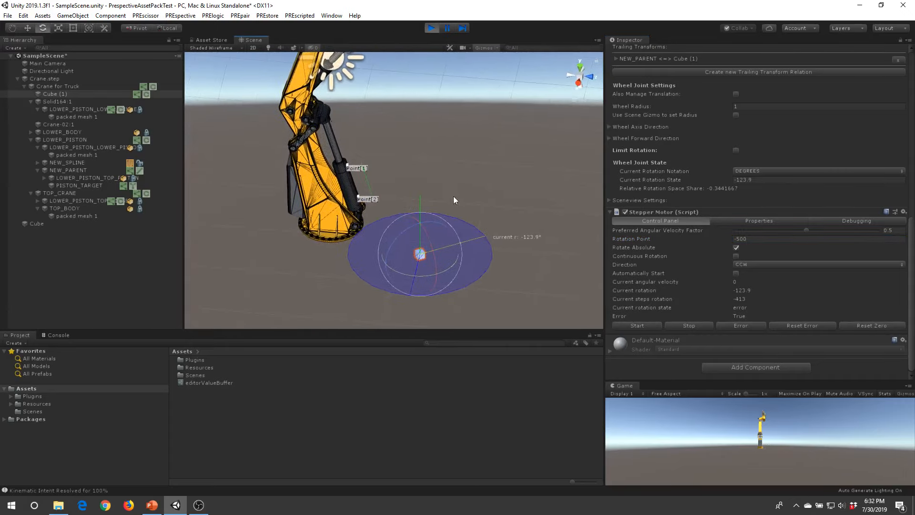
alt+drag(466, 236, 453, 241)
mouse_move(447, 195)
right_down()
mouse_move(444, 203)
mouse_move(438, 181)
right_up()
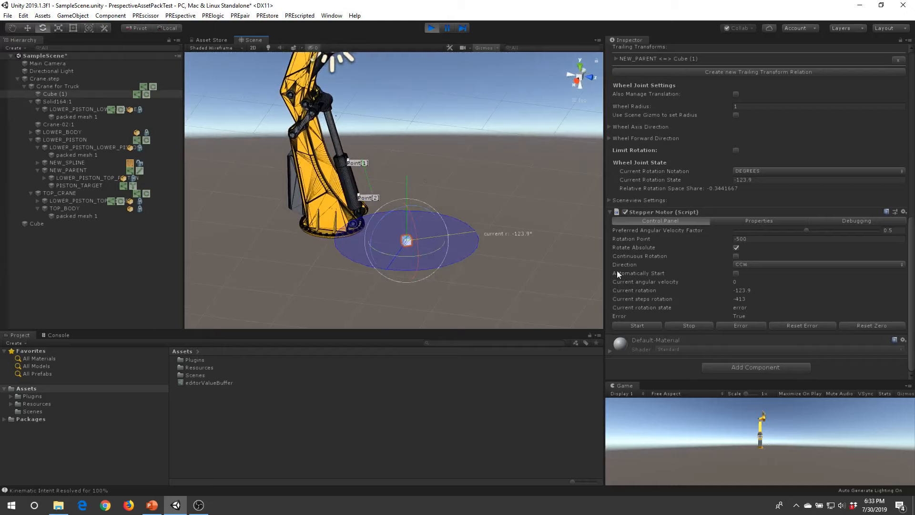
Set the cube motor's Rotation Point to 600 and Direction to CW, reset its error, and start it
click(737, 239)
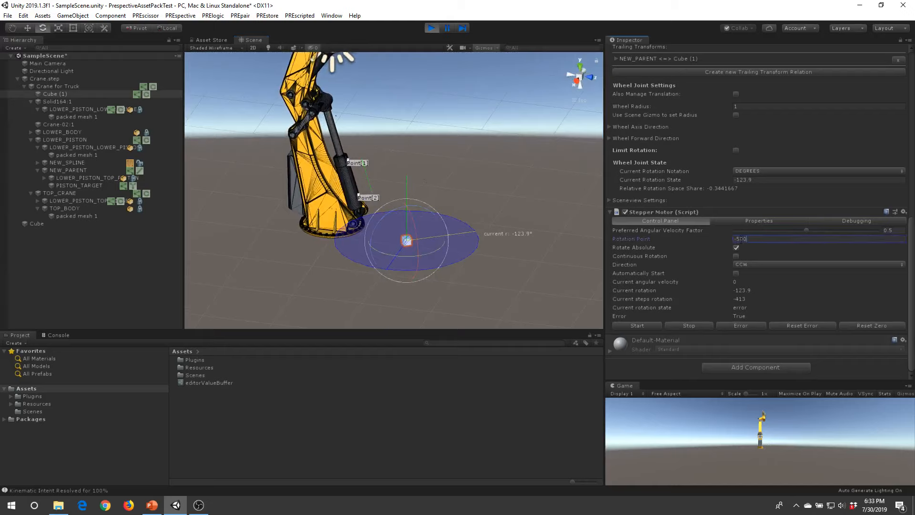
click(736, 248)
key(BackSpace)
drag(738, 239, 732, 239)
text(6)
click(745, 263)
click(746, 273)
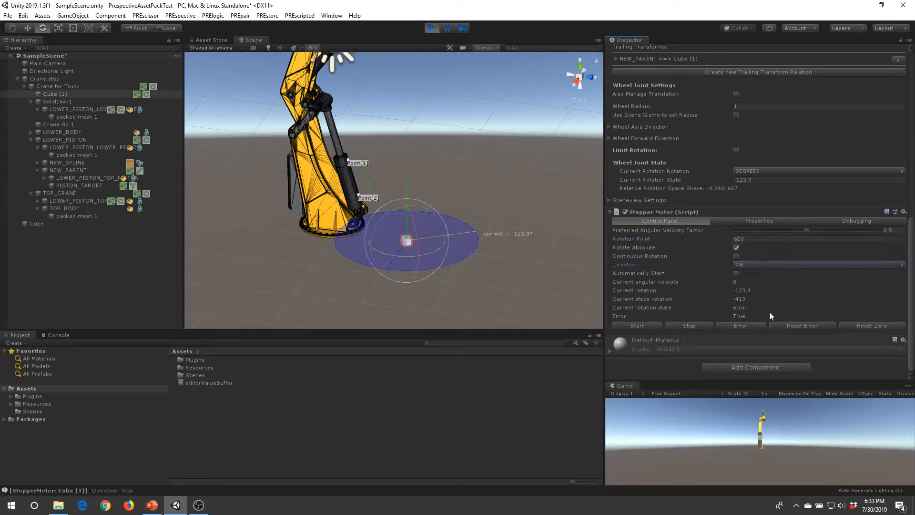
click(799, 328)
click(650, 327)
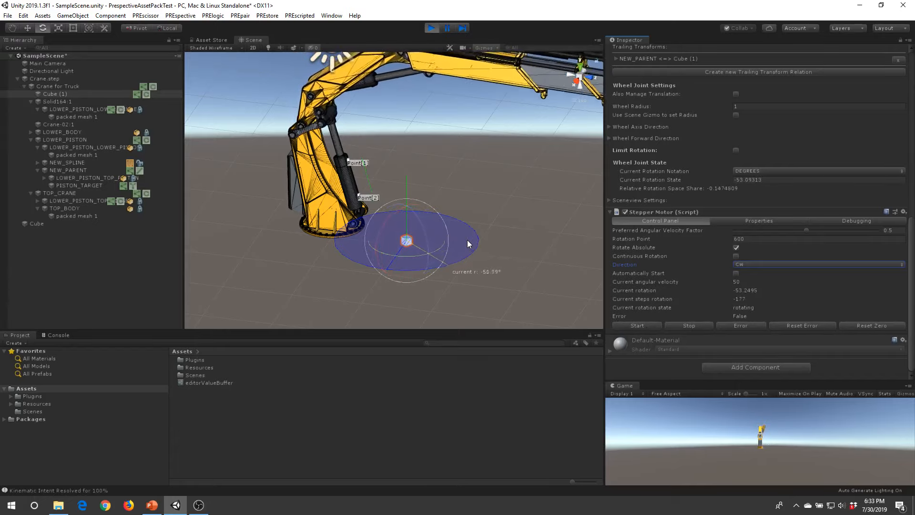
Start the stepper motor of the Crane for Truck object and view the whole crane as it rotates
click(72, 86)
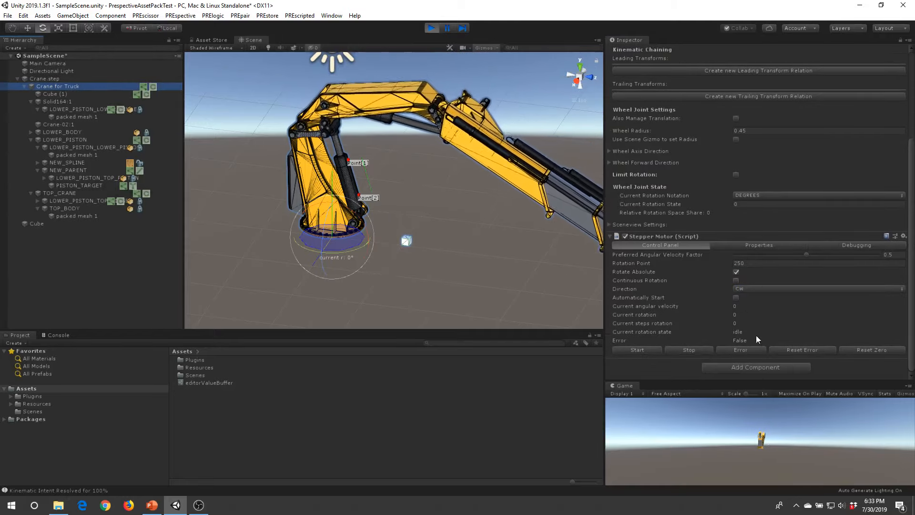
click(647, 349)
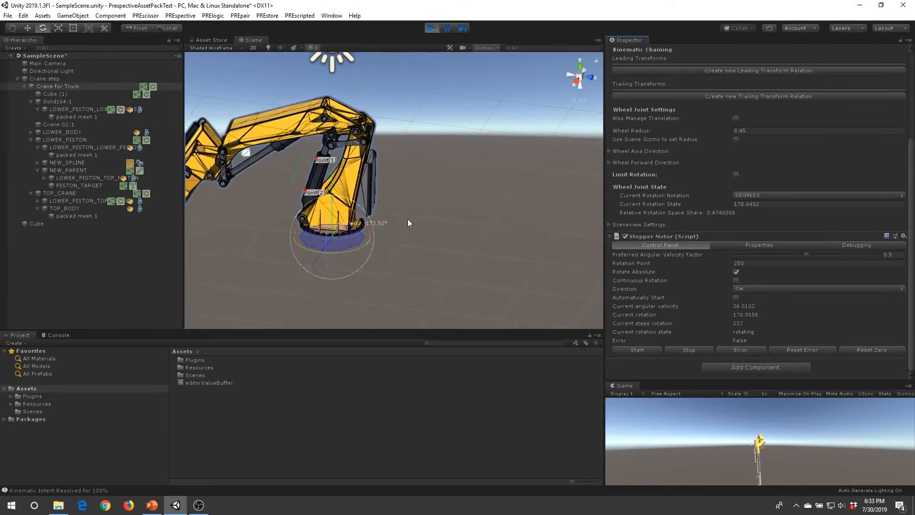
alt+drag(380, 235, 397, 258)
scroll(371, 232, down, 3)
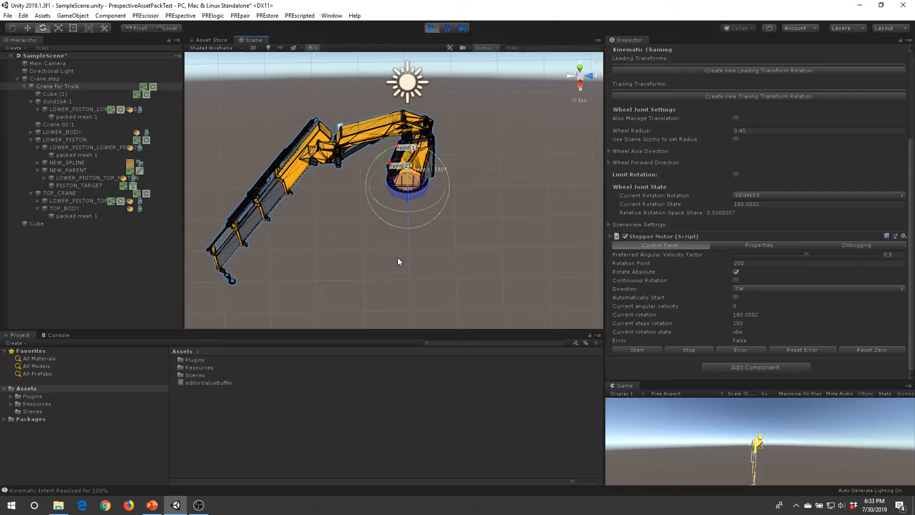
mouse_move(209, 505)
click(201, 507)
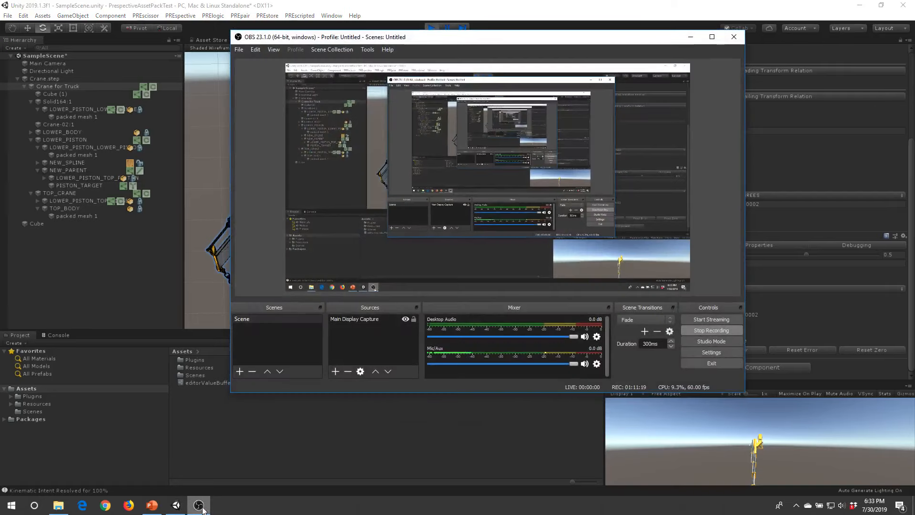